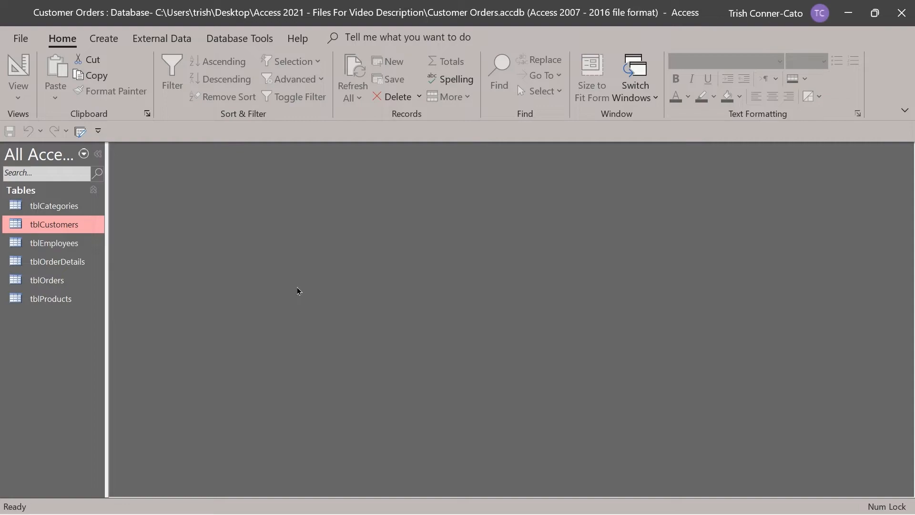
Close and reopen Customer Orders, then open tblCustomers and select the first Employee value.
{"action": "left_click", "coordinate": [21, 39]}
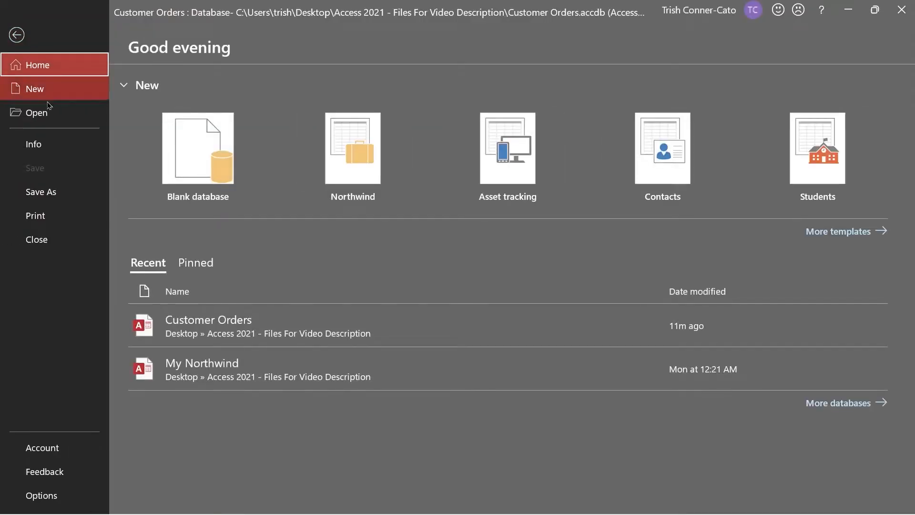
{"action": "left_click", "coordinate": [34, 244]}
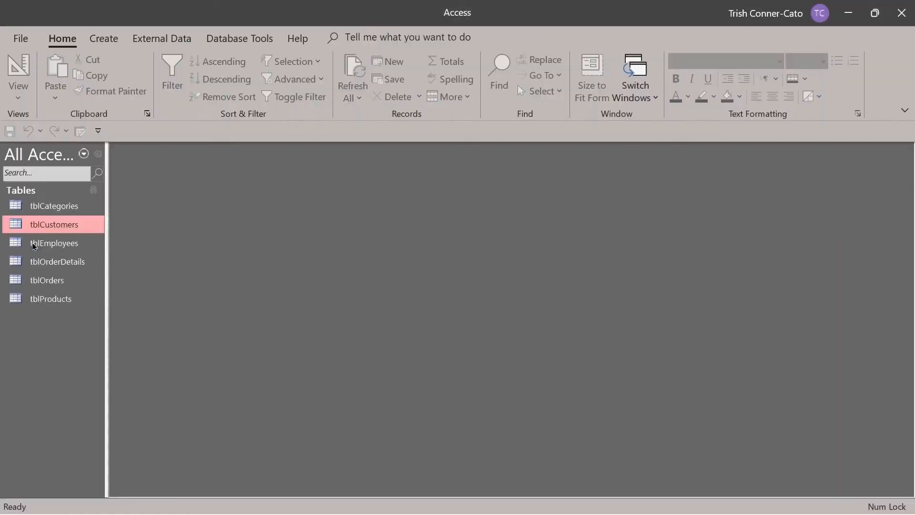
{"action": "left_click", "coordinate": [22, 39]}
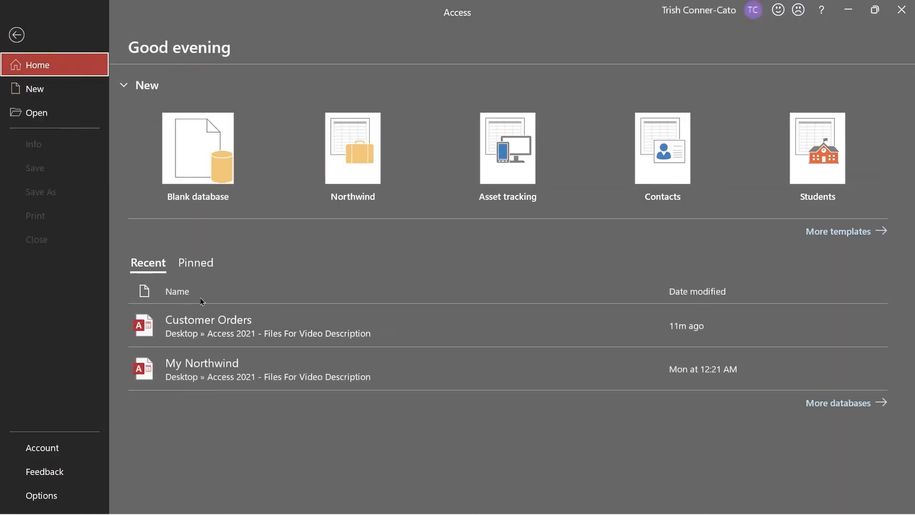
{"action": "left_click", "coordinate": [237, 326]}
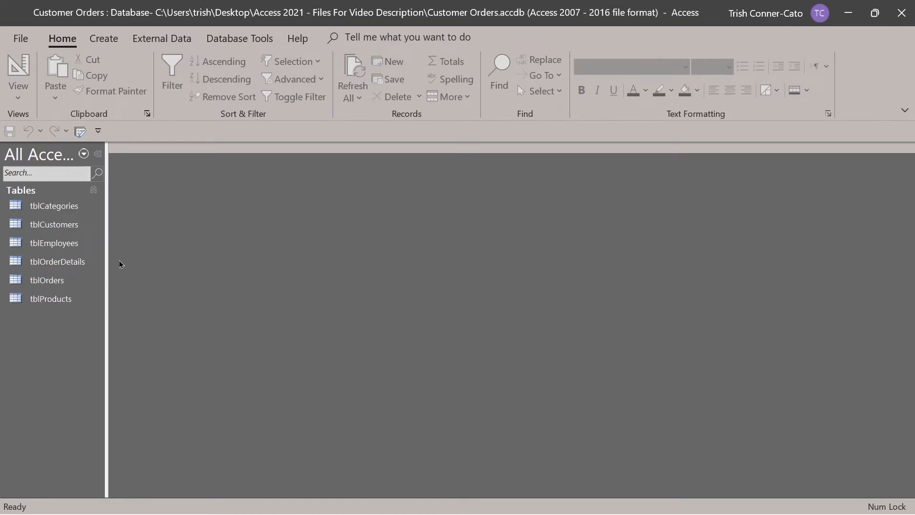
{"action": "double_click", "coordinate": [56, 227]}
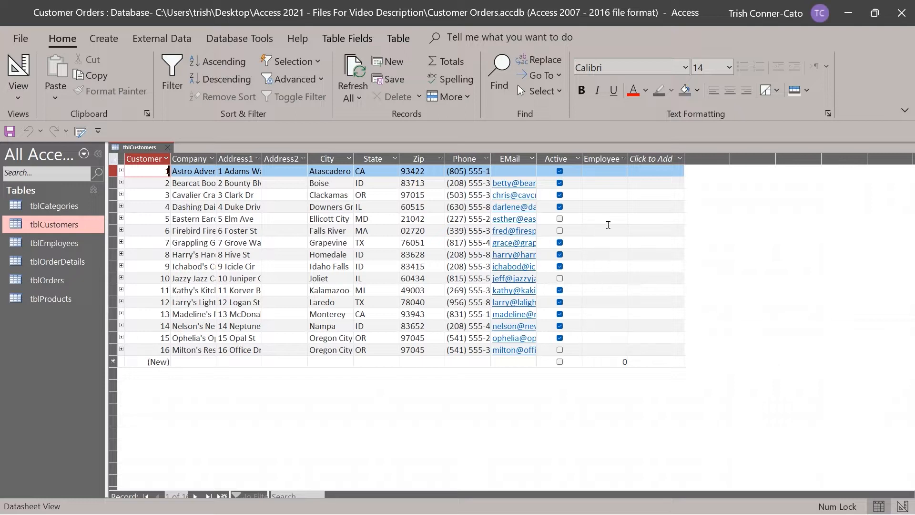
{"action": "left_click", "coordinate": [604, 170]}
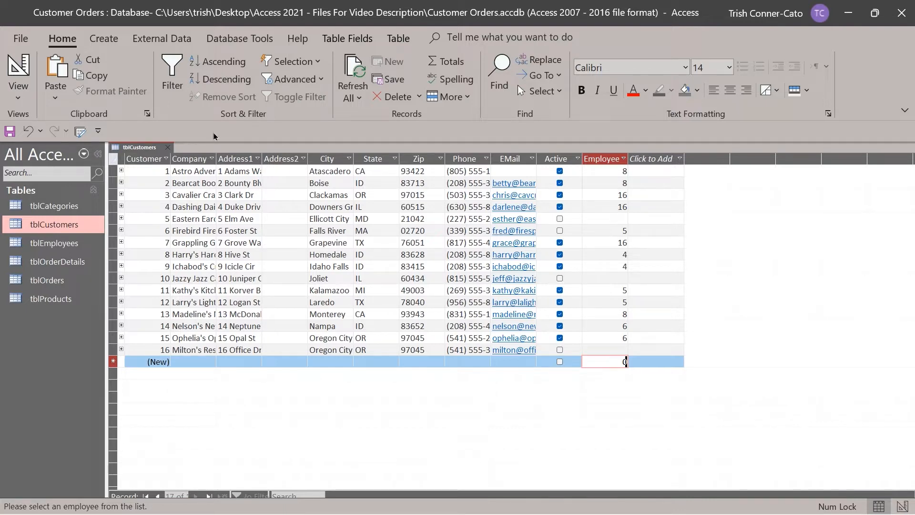
In Design View, try setting Employee's data type to Lookup Wizard and dismiss the blocking warning.
{"action": "right_click", "coordinate": [149, 149]}
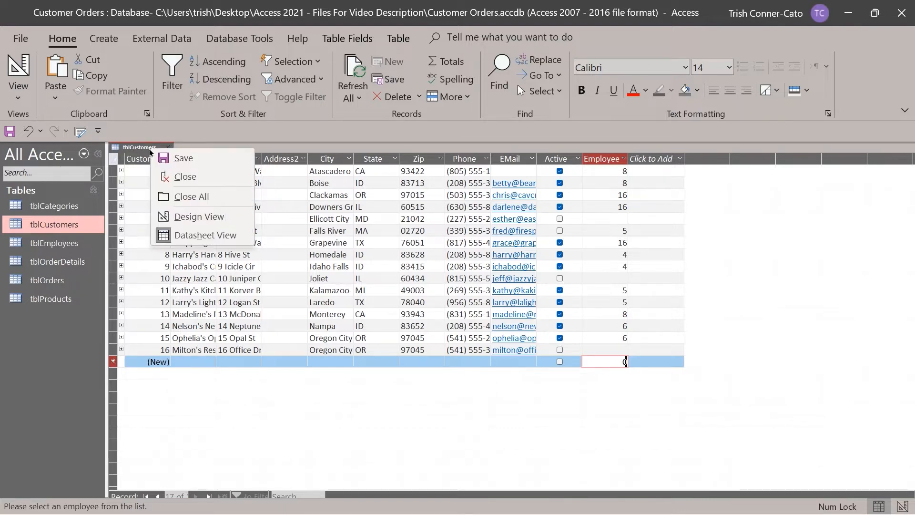
{"action": "left_click", "coordinate": [212, 216]}
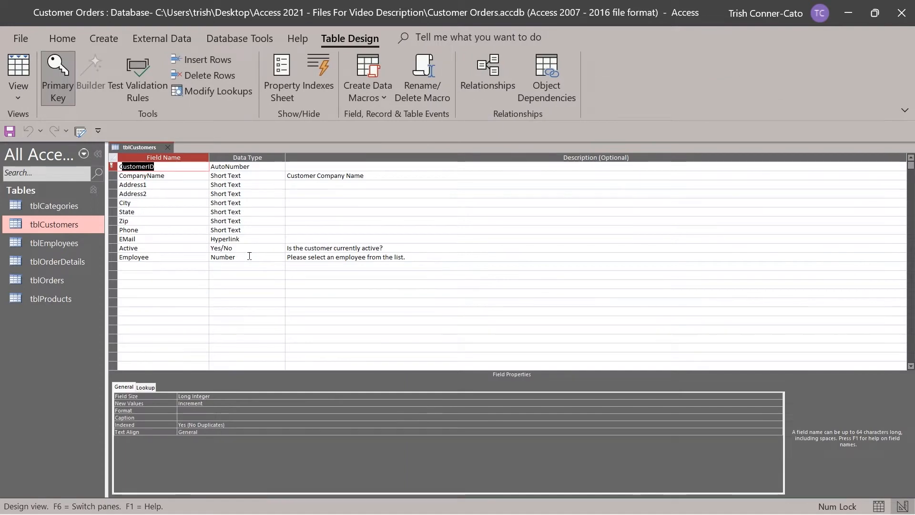
{"action": "left_click", "coordinate": [253, 257]}
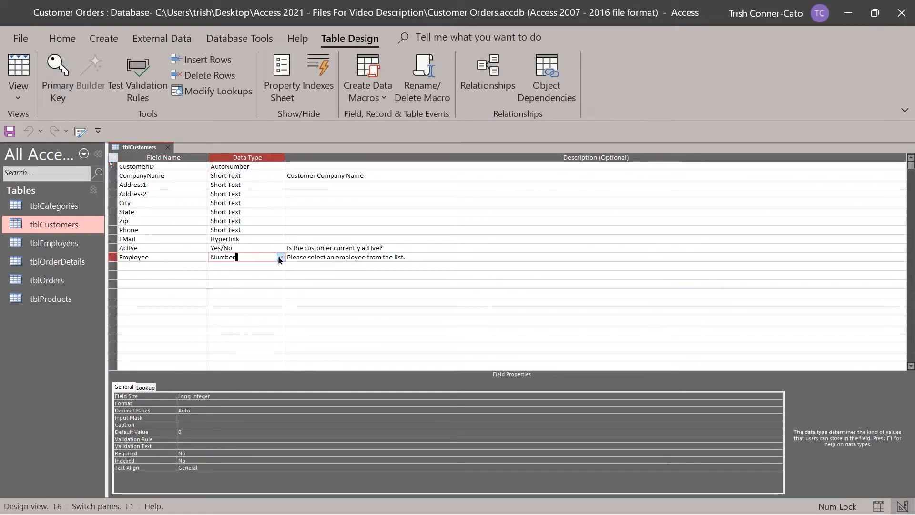
{"action": "left_click", "coordinate": [280, 258]}
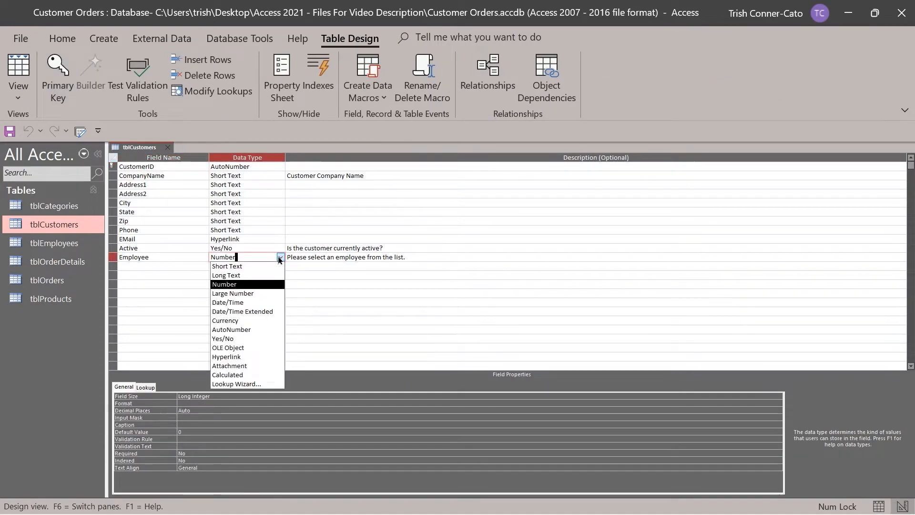
{"action": "left_click", "coordinate": [263, 384]}
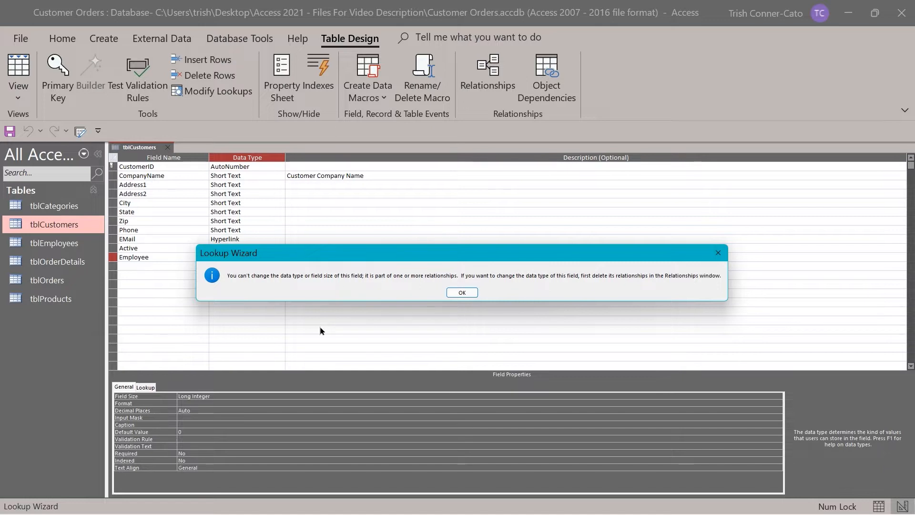
{"action": "left_click", "coordinate": [462, 292]}
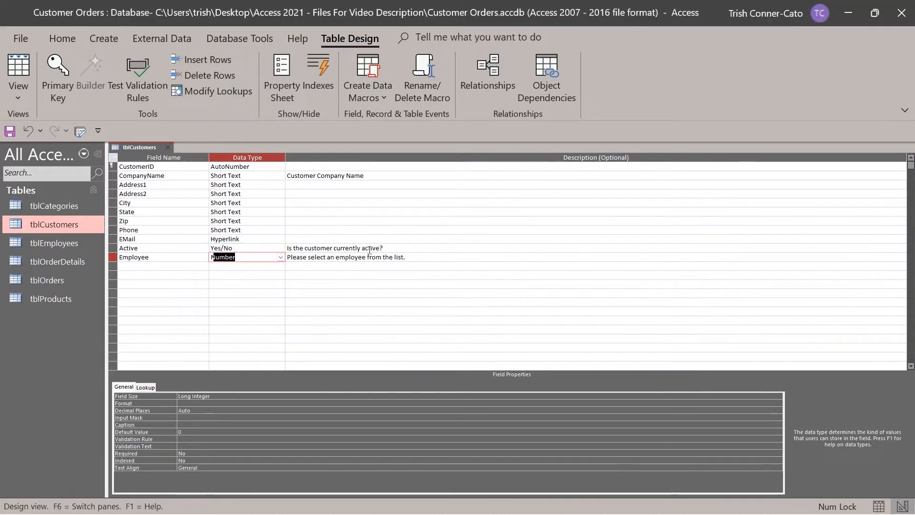
Close tblCustomers, saving the design changes.
{"action": "right_click", "coordinate": [146, 151]}
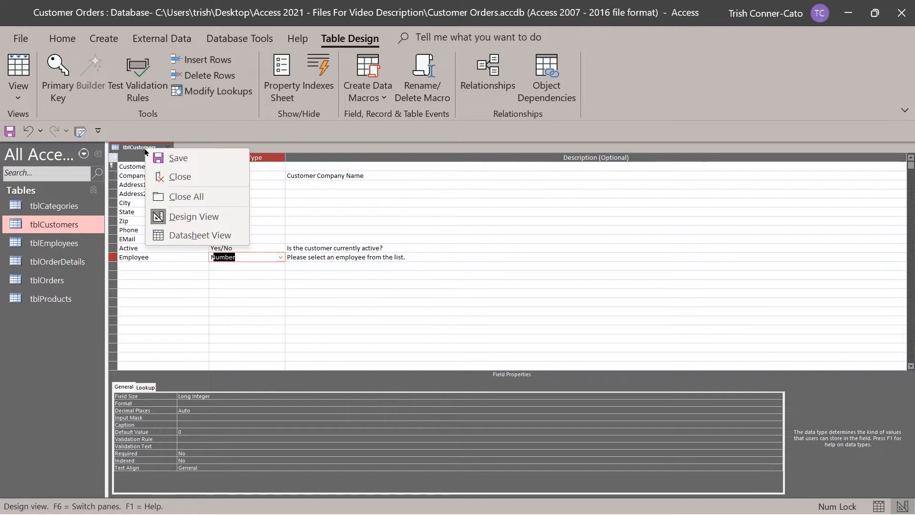
{"action": "left_click", "coordinate": [178, 177]}
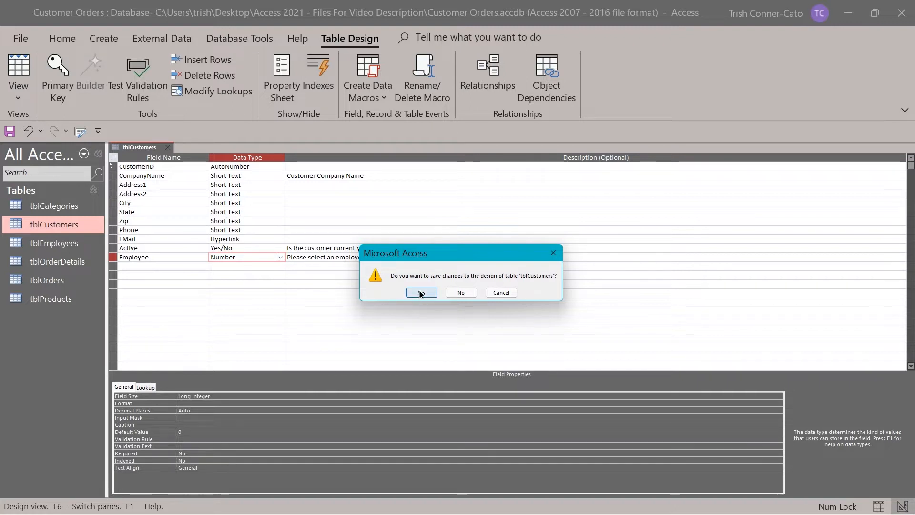
{"action": "left_click", "coordinate": [420, 292]}
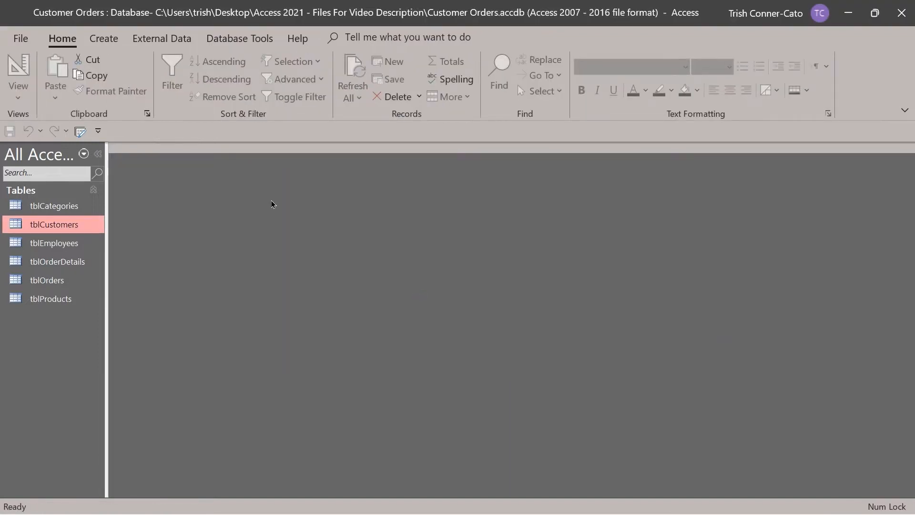
Delete the tblCustomers–tblEmployees link in the Relationships window, then close the window.
{"action": "left_click", "coordinate": [223, 41]}
{"action": "left_click", "coordinate": [179, 76]}
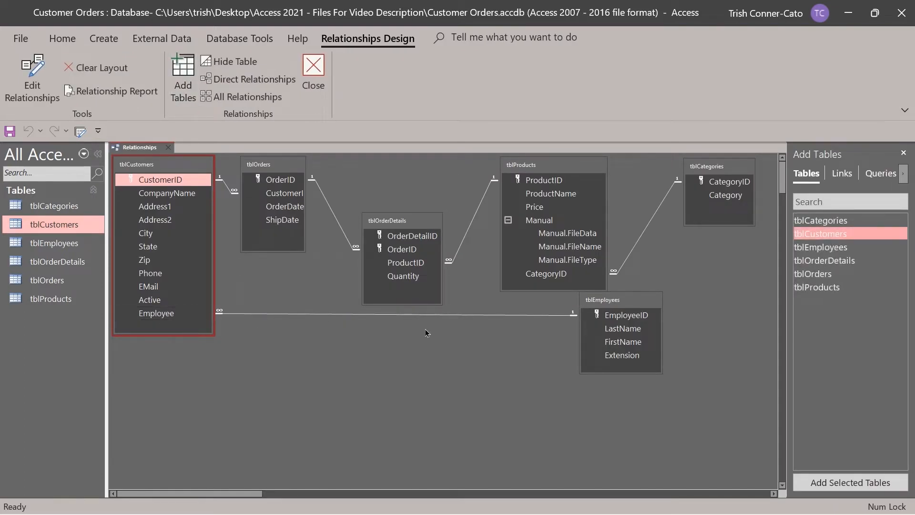
{"action": "left_click", "coordinate": [356, 313]}
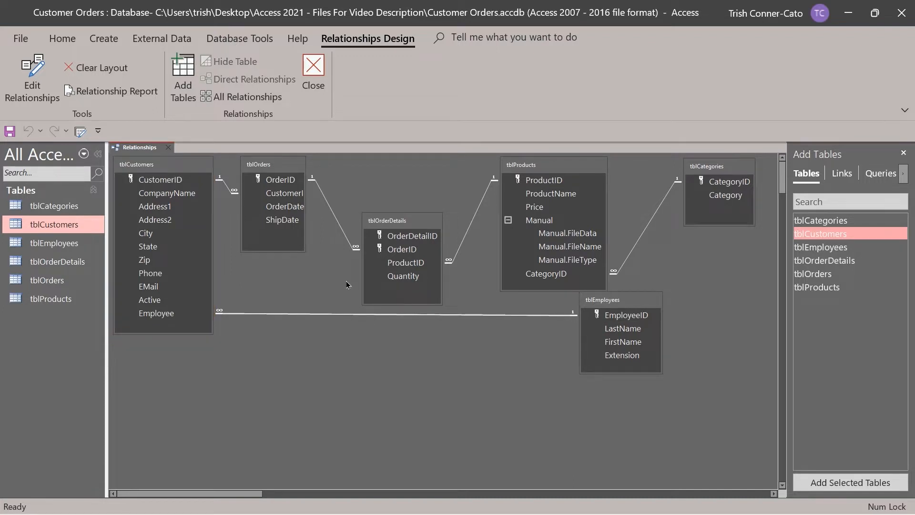
{"action": "key", "text": "Delete"}
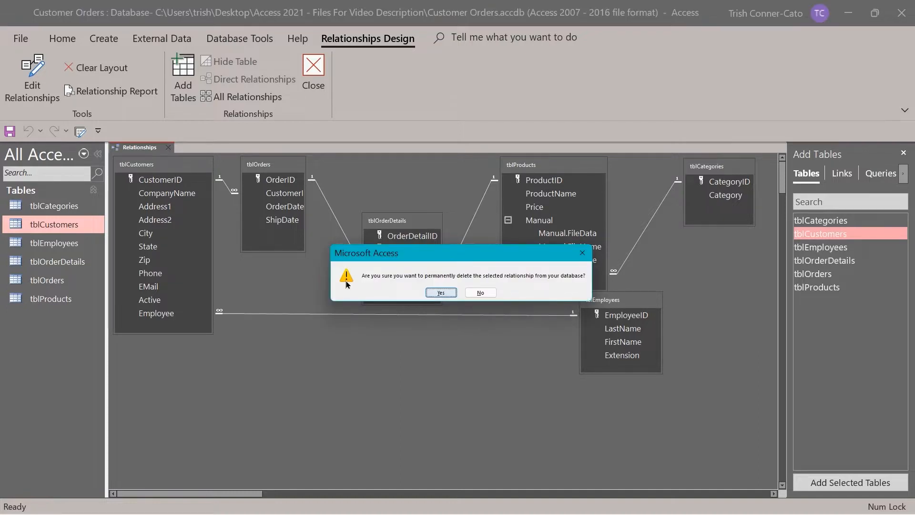
{"action": "key", "text": "Return"}
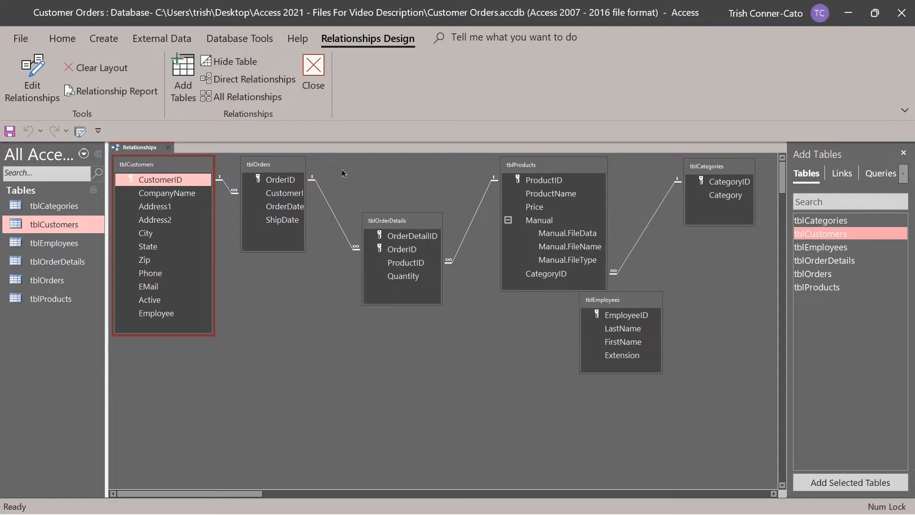
{"action": "left_click", "coordinate": [310, 77]}
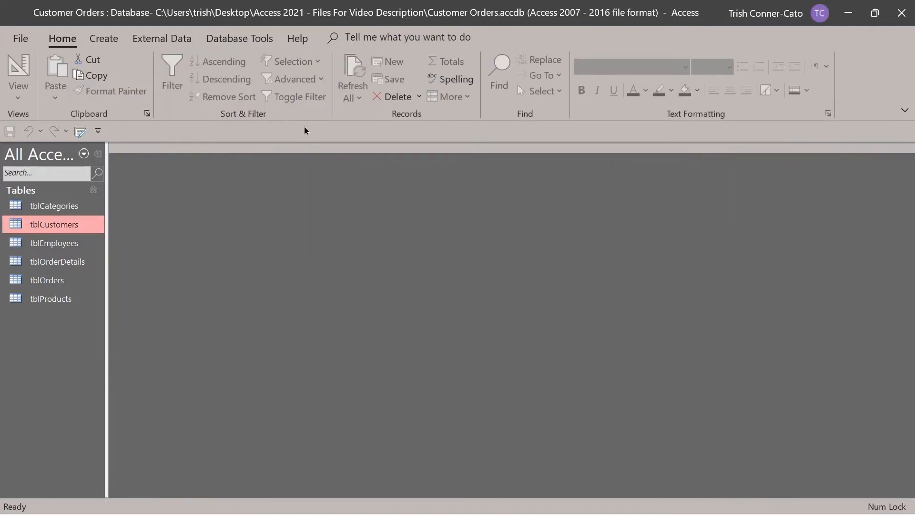
Open tblCustomers in Design View and drop down the Employee field's Data Type list.
{"action": "right_click", "coordinate": [55, 225]}
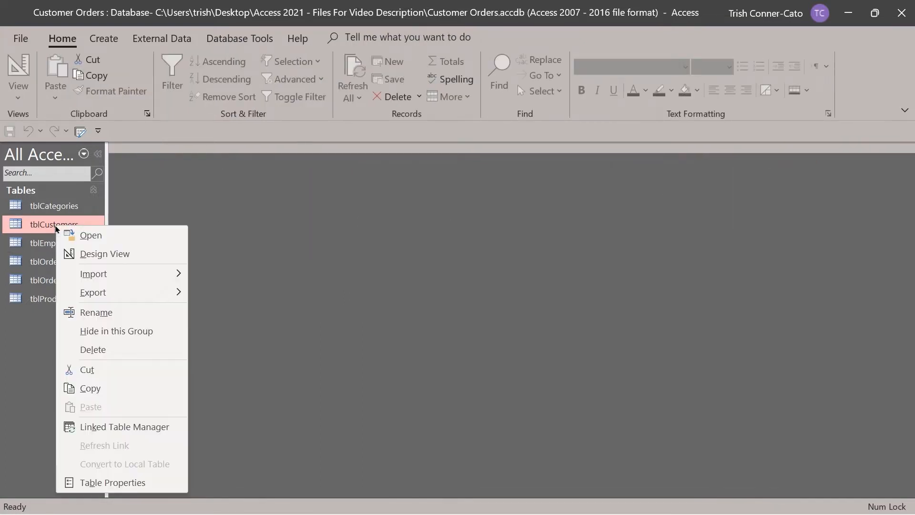
{"action": "left_click", "coordinate": [91, 253]}
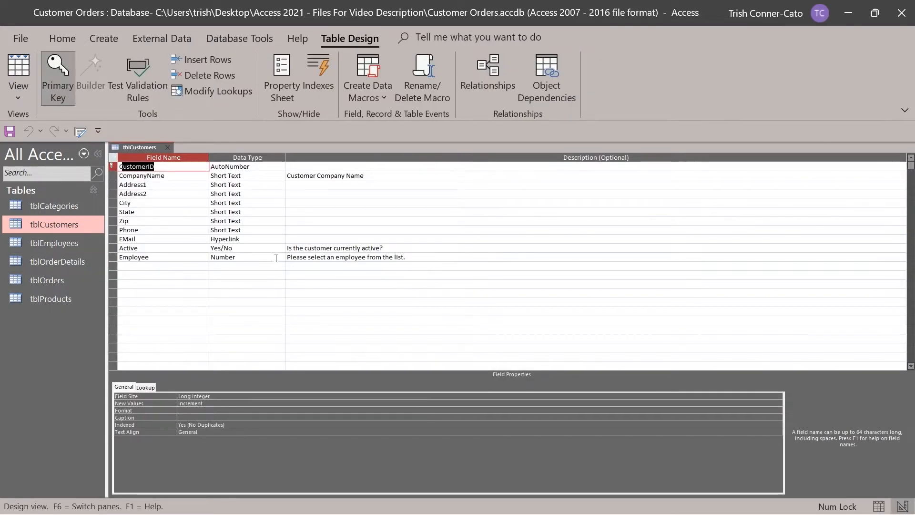
{"action": "left_click", "coordinate": [280, 258]}
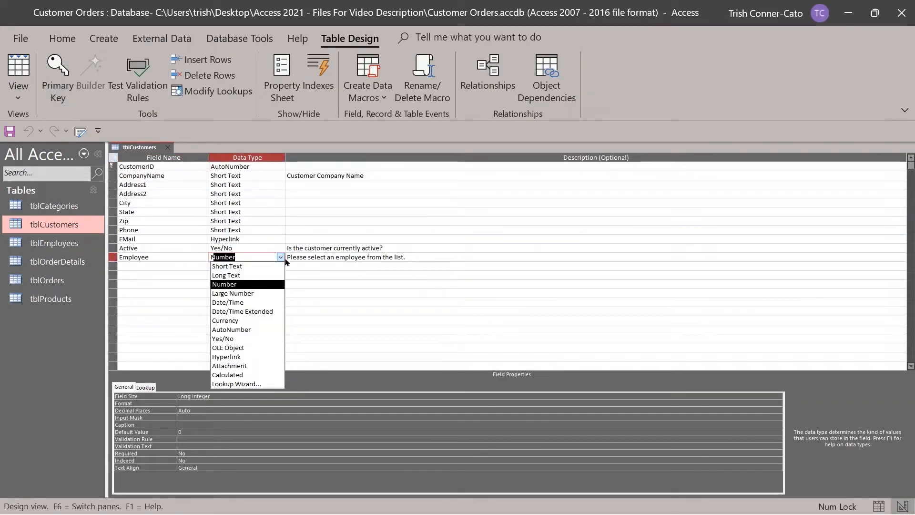
Start the Lookup Wizard, using tblEmployees as the source with LastName as the display field.
{"action": "left_click", "coordinate": [255, 384]}
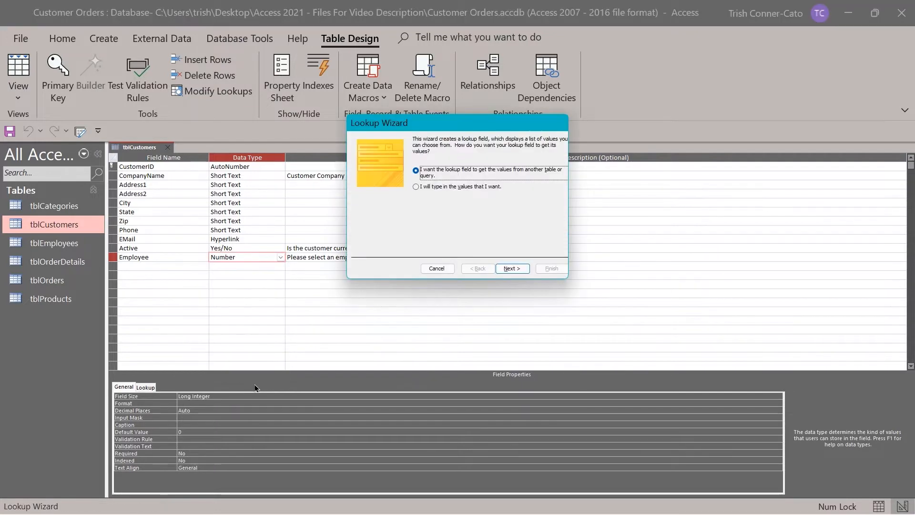
{"action": "left_click", "coordinate": [511, 270]}
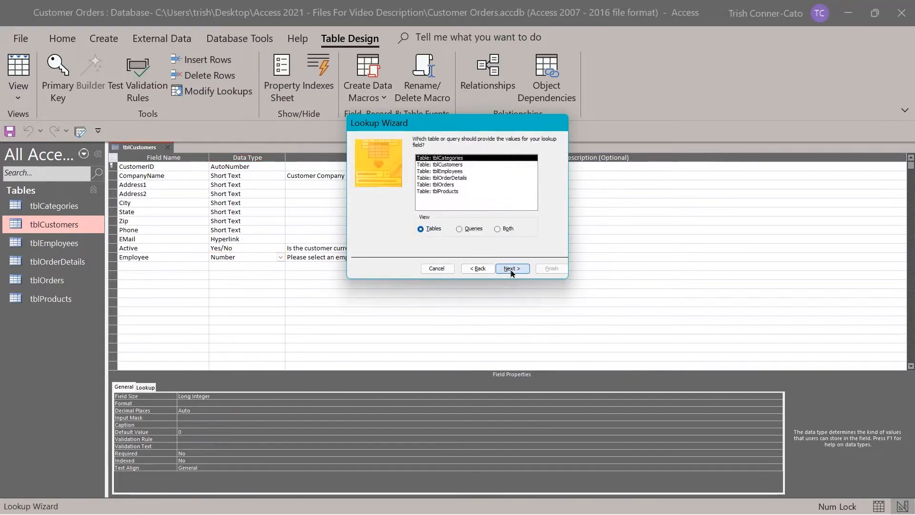
{"action": "left_click", "coordinate": [434, 171]}
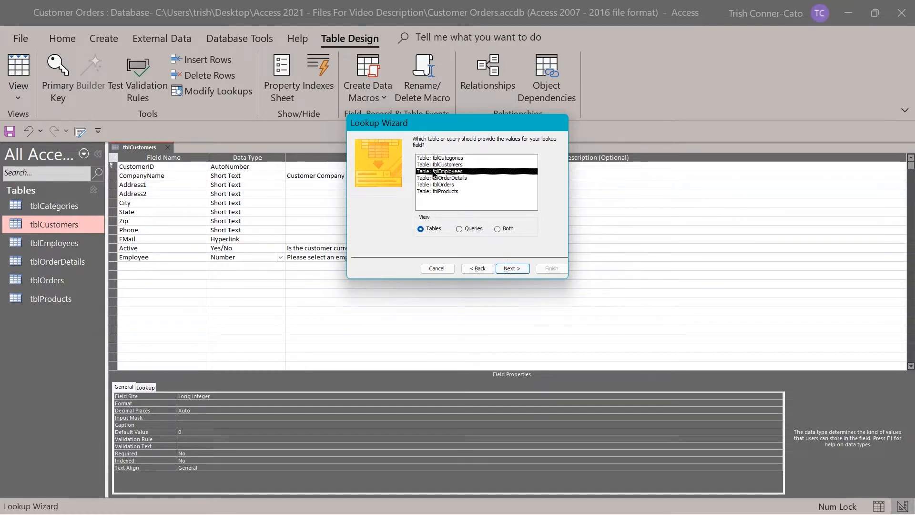
{"action": "left_click", "coordinate": [505, 268]}
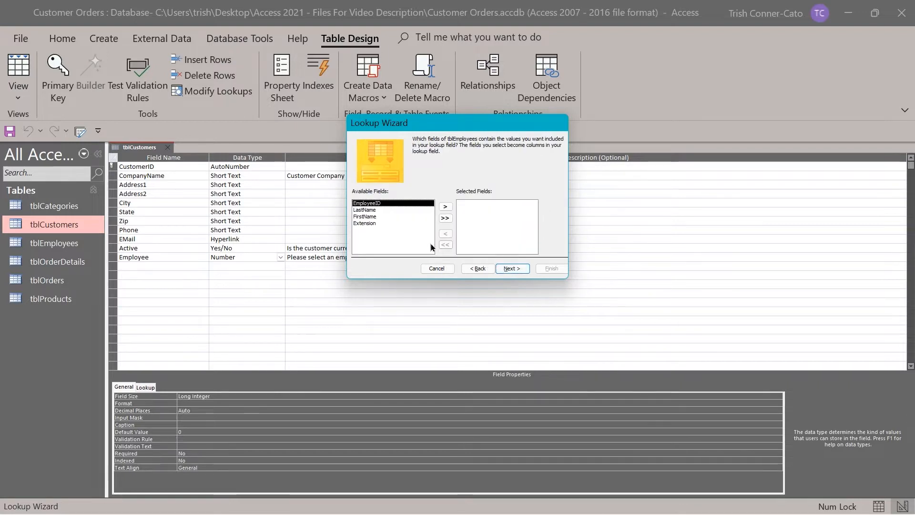
{"action": "left_click", "coordinate": [366, 211]}
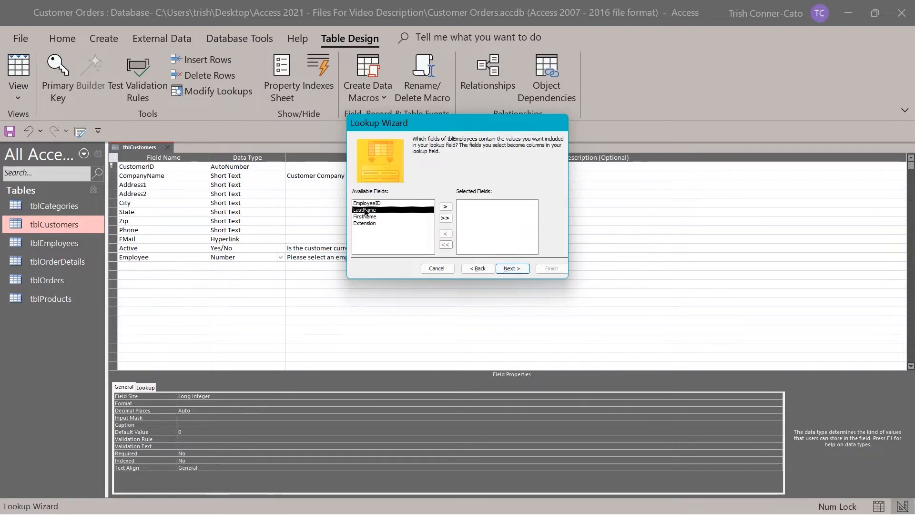
{"action": "double_click", "coordinate": [365, 211]}
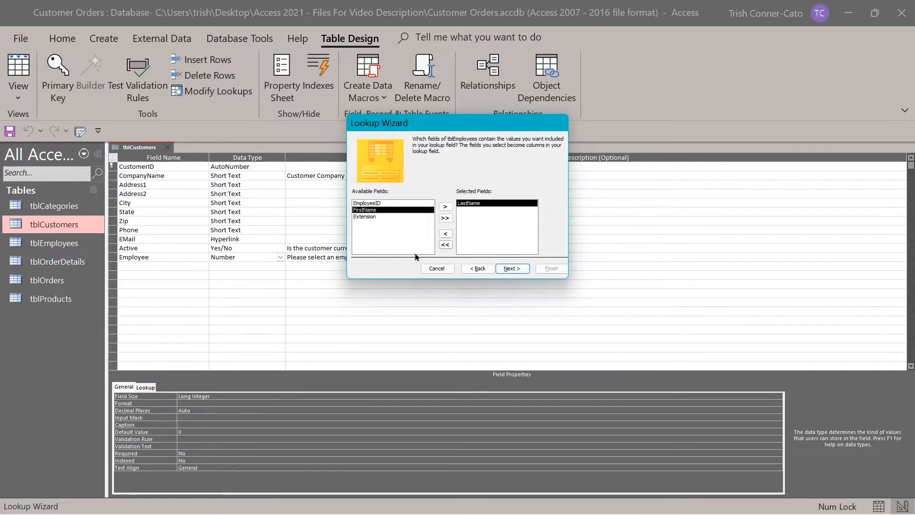
{"action": "left_click", "coordinate": [516, 271]}
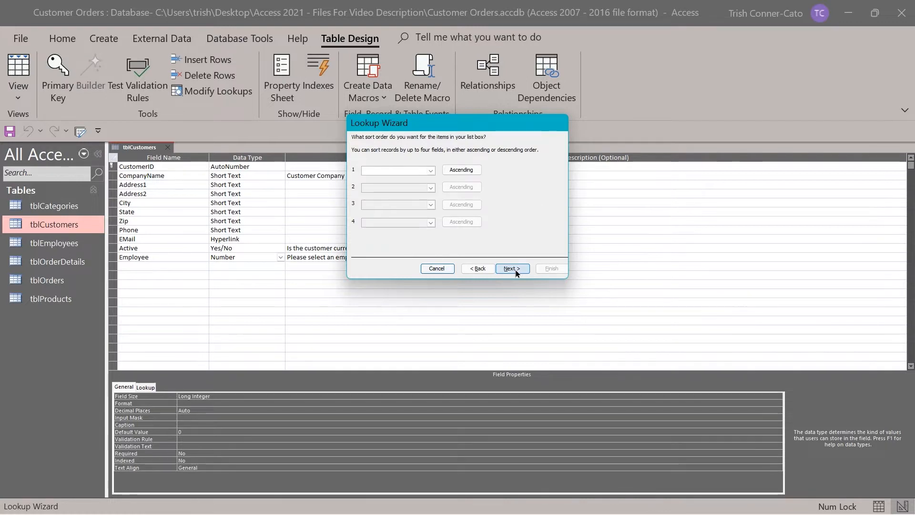
Keep the default sort and column width, label it Employee, finish, and save the table.
{"action": "left_click", "coordinate": [515, 271]}
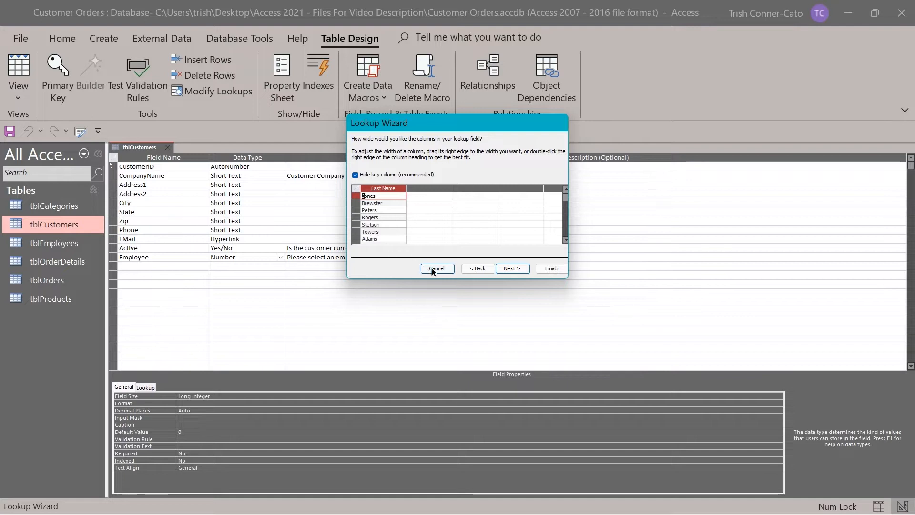
{"action": "left_click", "coordinate": [508, 269]}
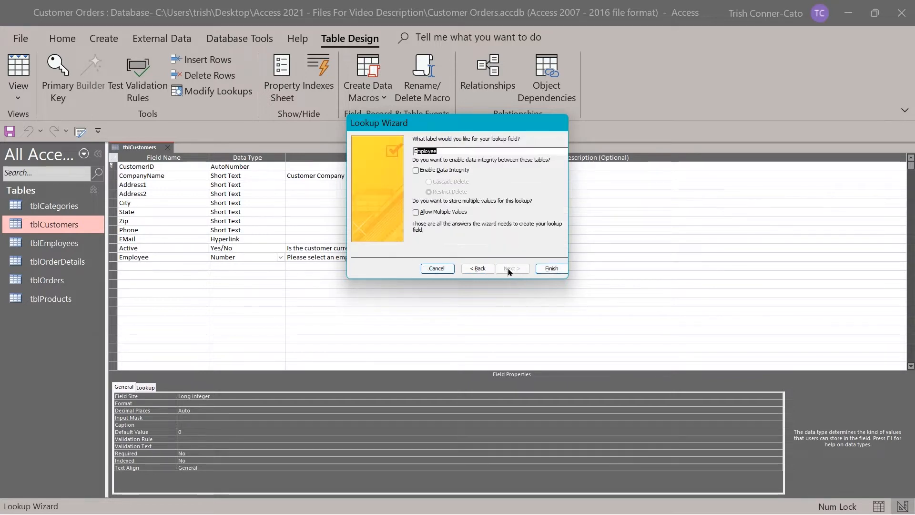
{"action": "left_click", "coordinate": [551, 268]}
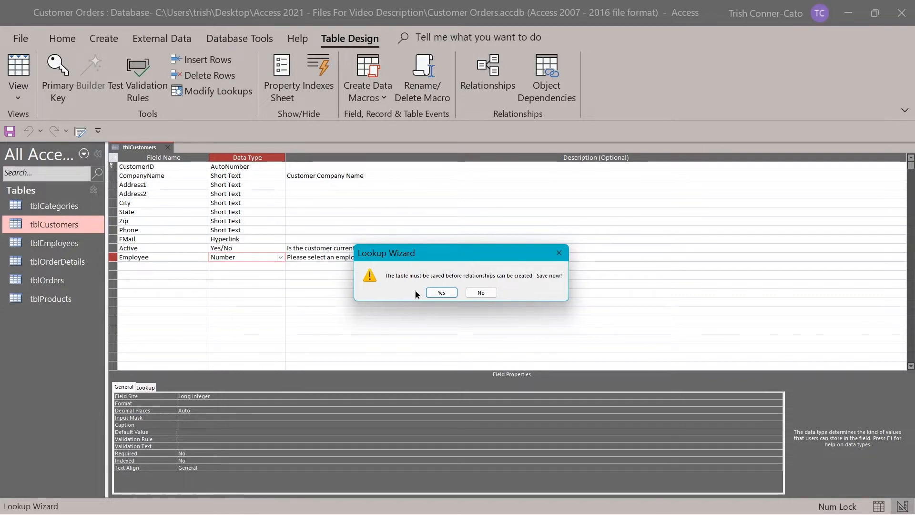
{"action": "left_click", "coordinate": [441, 293]}
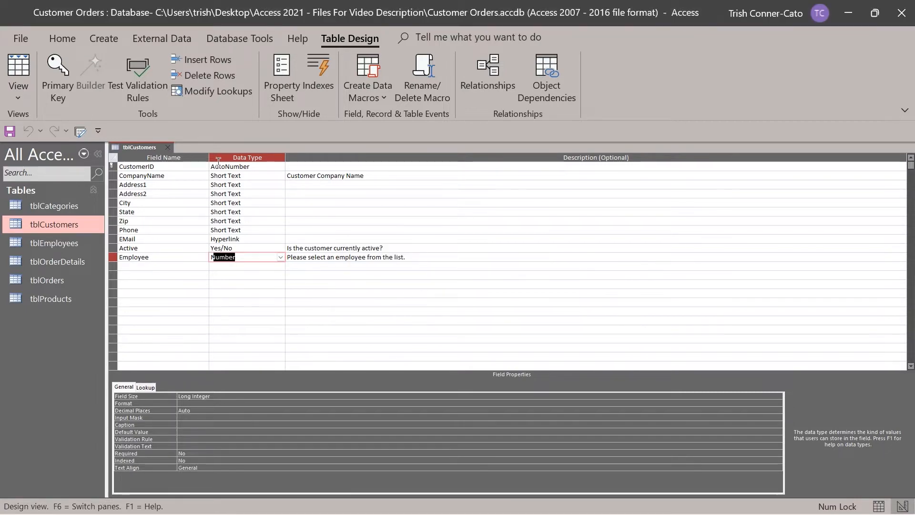
Turn on Cascade Update Related Fields for the tblEmployees–tblCustomers relationship.
{"action": "left_click", "coordinate": [168, 147]}
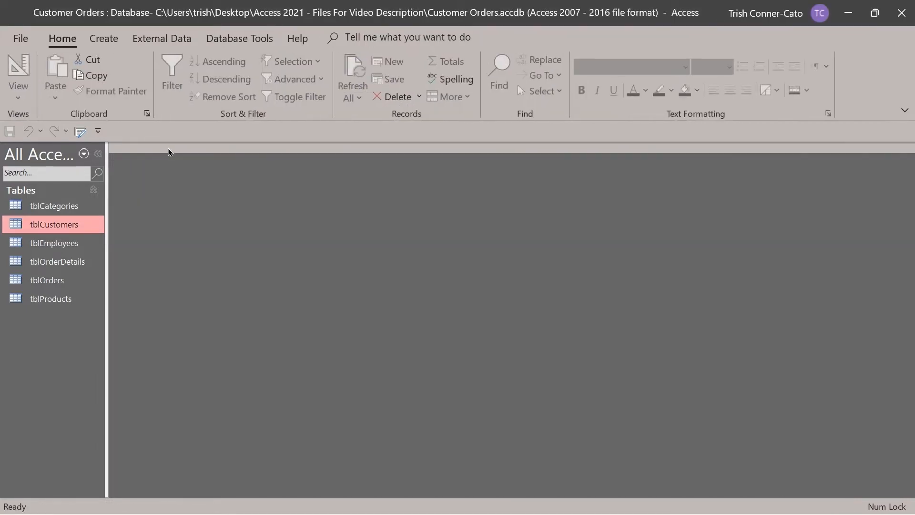
{"action": "left_click", "coordinate": [237, 42]}
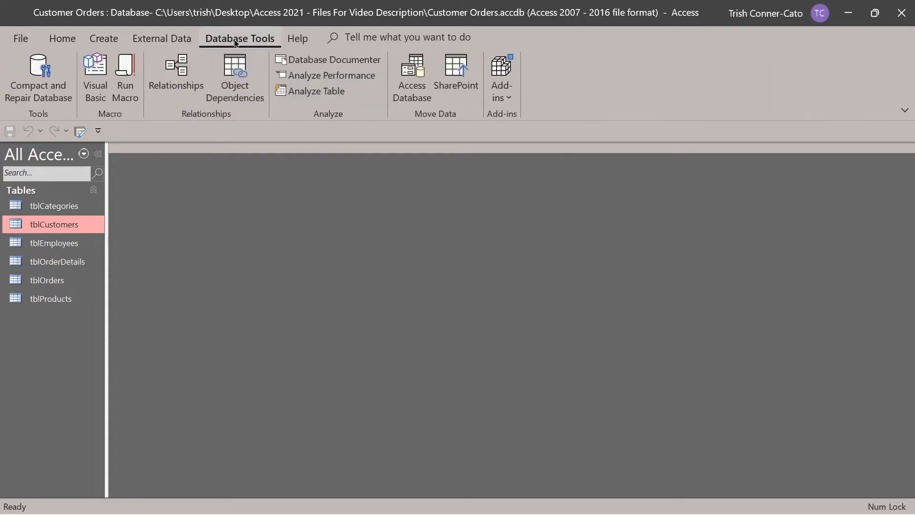
{"action": "left_click", "coordinate": [192, 89]}
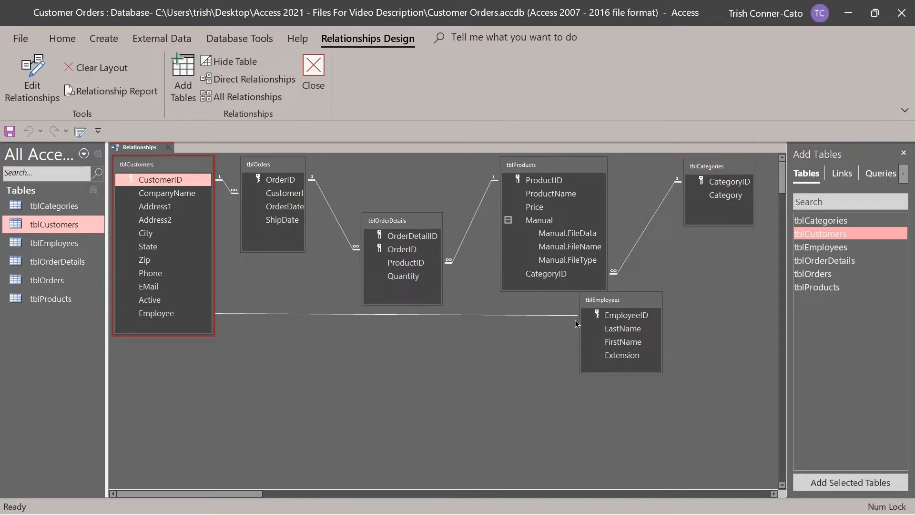
{"action": "left_click", "coordinate": [463, 314]}
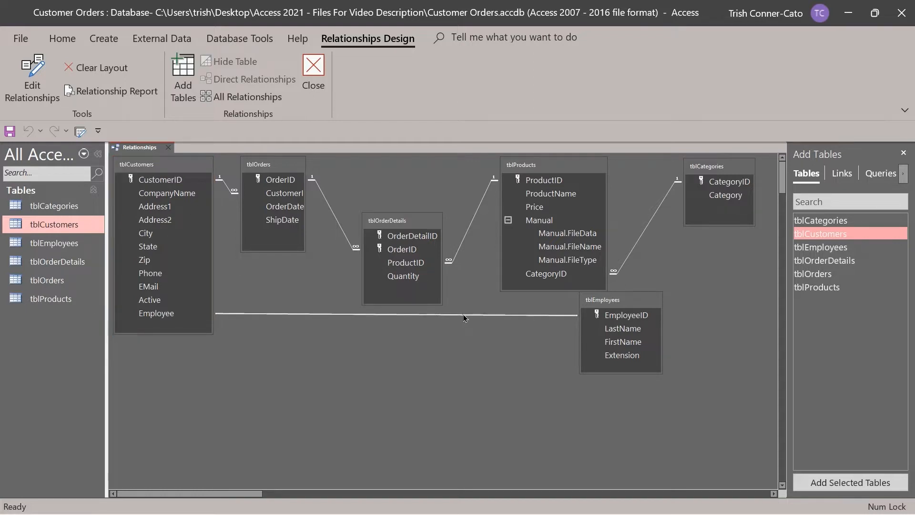
{"action": "right_click", "coordinate": [463, 315]}
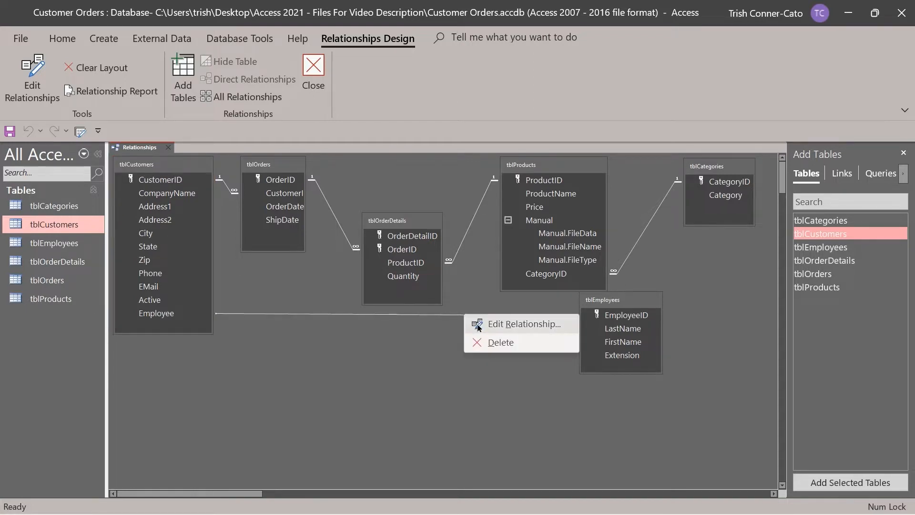
{"action": "left_click", "coordinate": [479, 326]}
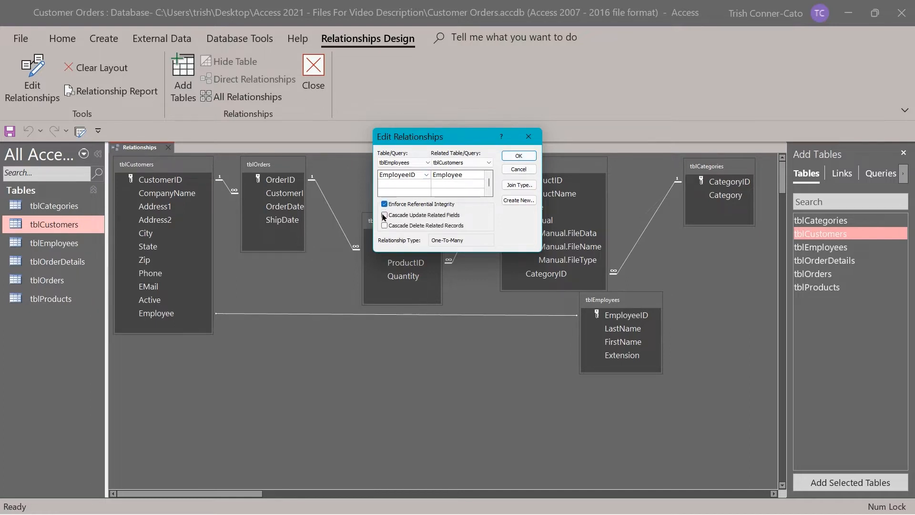
{"action": "left_click", "coordinate": [385, 215]}
{"action": "left_click", "coordinate": [519, 156]}
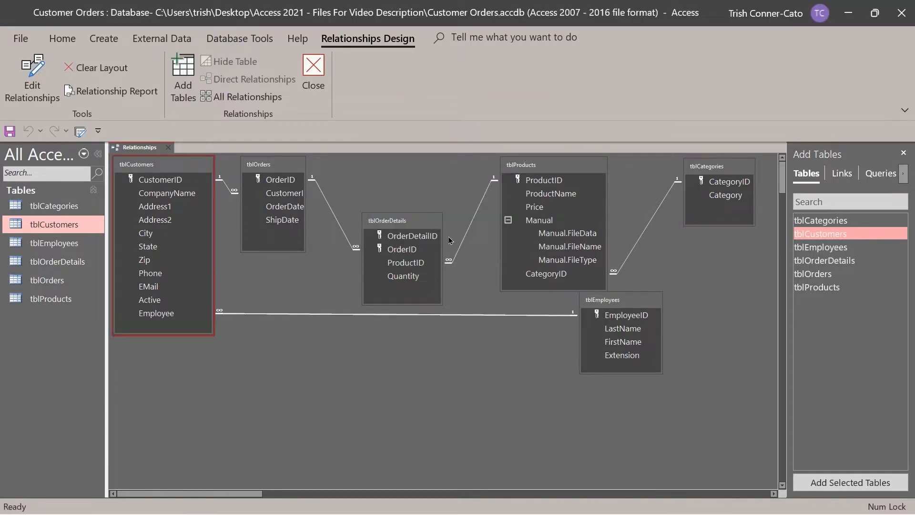
{"action": "left_click", "coordinate": [318, 77]}
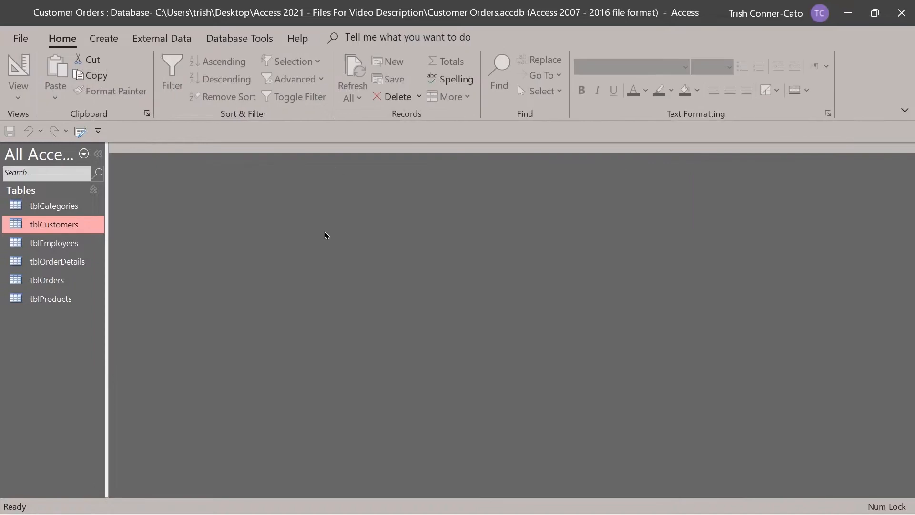
{"action": "double_click", "coordinate": [69, 227]}
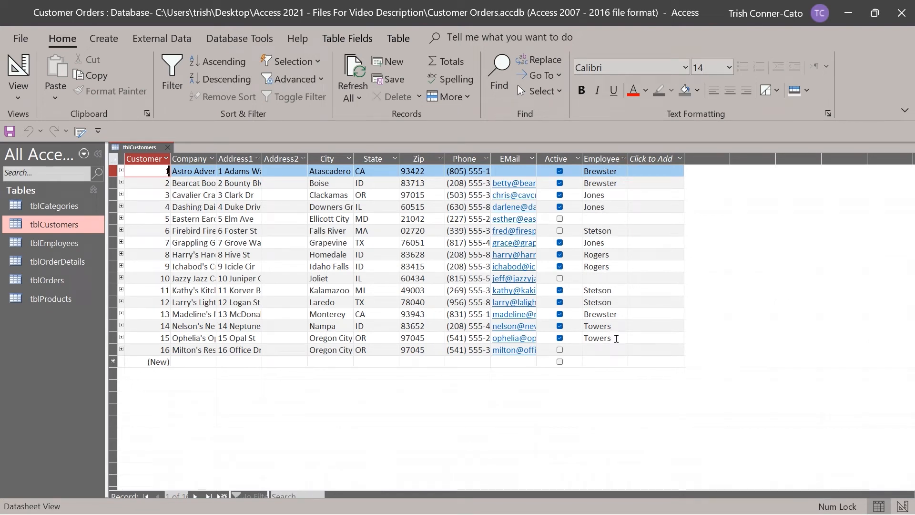
{"action": "left_click", "coordinate": [168, 148]}
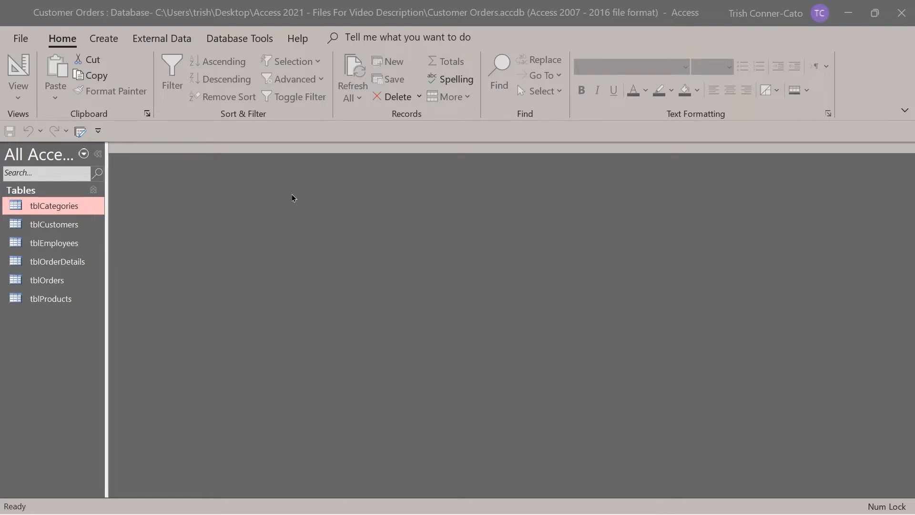
Launch the Simple Query Wizard from the Create ribbon.
{"action": "left_click", "coordinate": [95, 41]}
{"action": "left_click", "coordinate": [96, 41]}
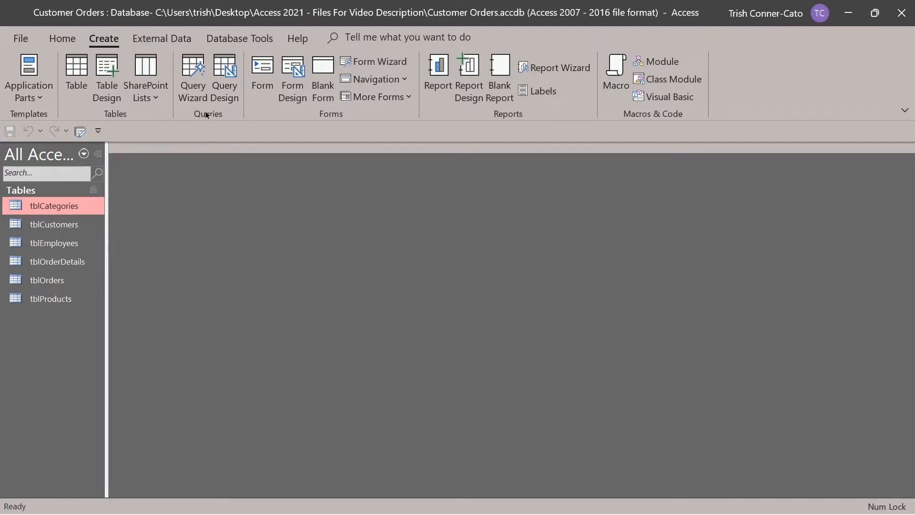
{"action": "left_click", "coordinate": [194, 88]}
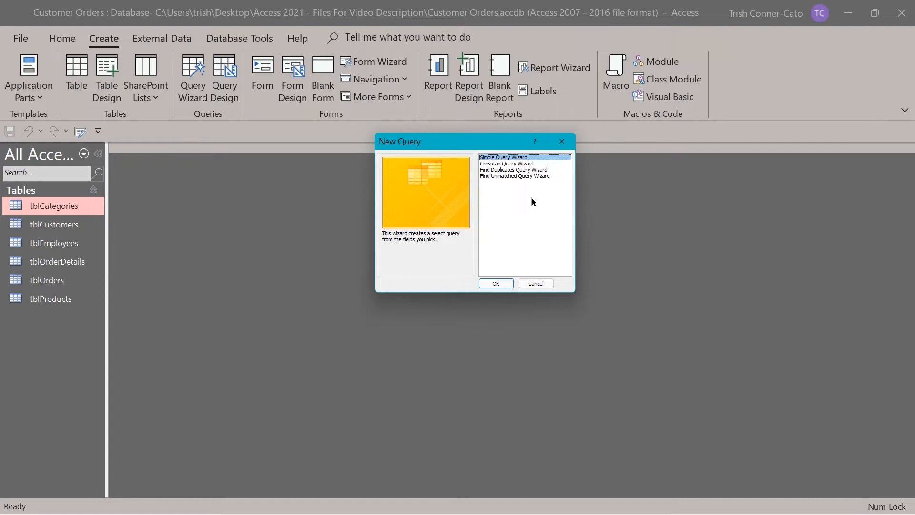
{"action": "left_click", "coordinate": [496, 286]}
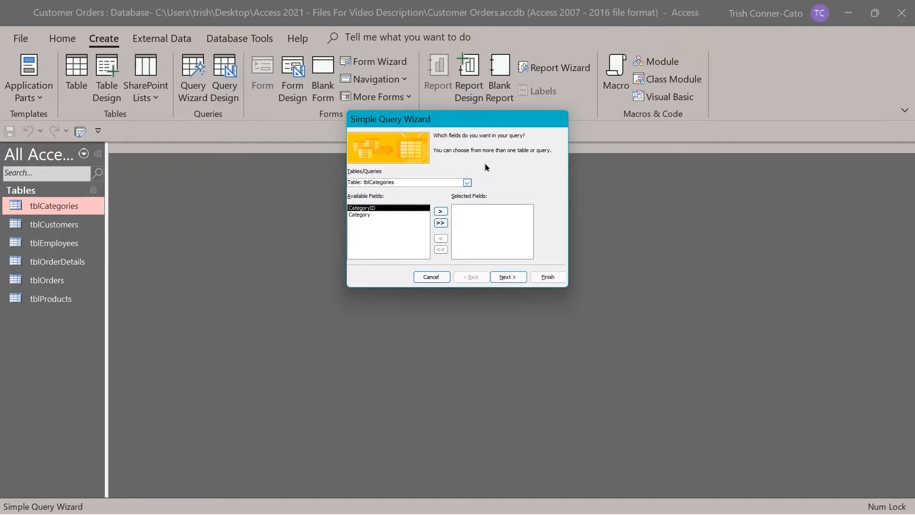
Choose tblProducts and add ProductID, ProductName, Price and CategoryID as query fields.
{"action": "left_click", "coordinate": [467, 183]}
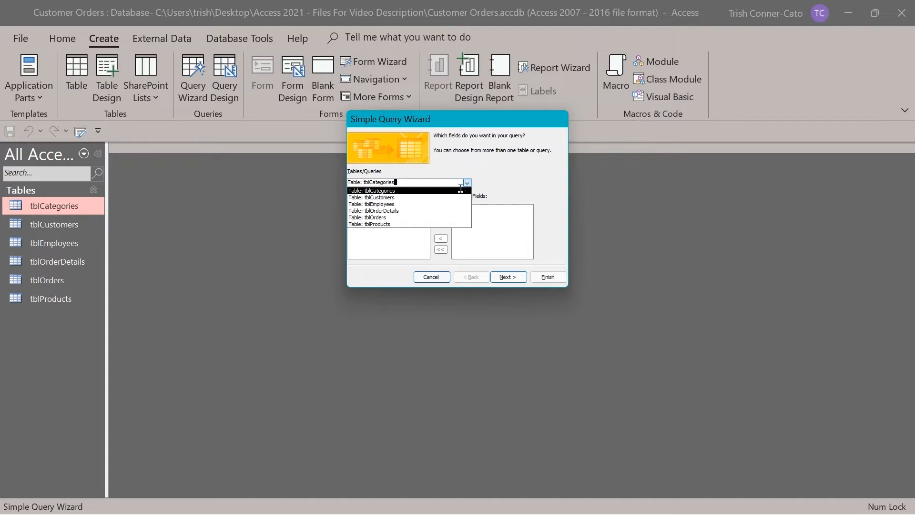
{"action": "left_click", "coordinate": [390, 224]}
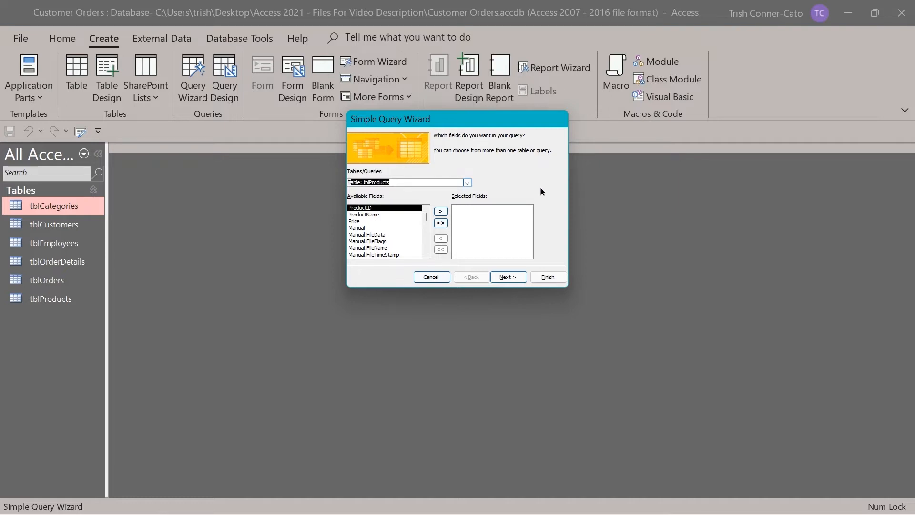
{"action": "left_click", "coordinate": [439, 212]}
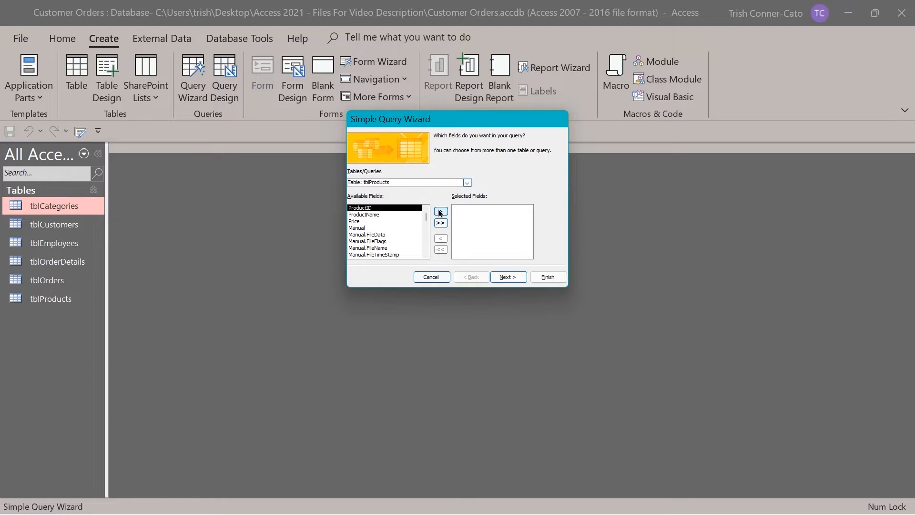
{"action": "left_click", "coordinate": [439, 212]}
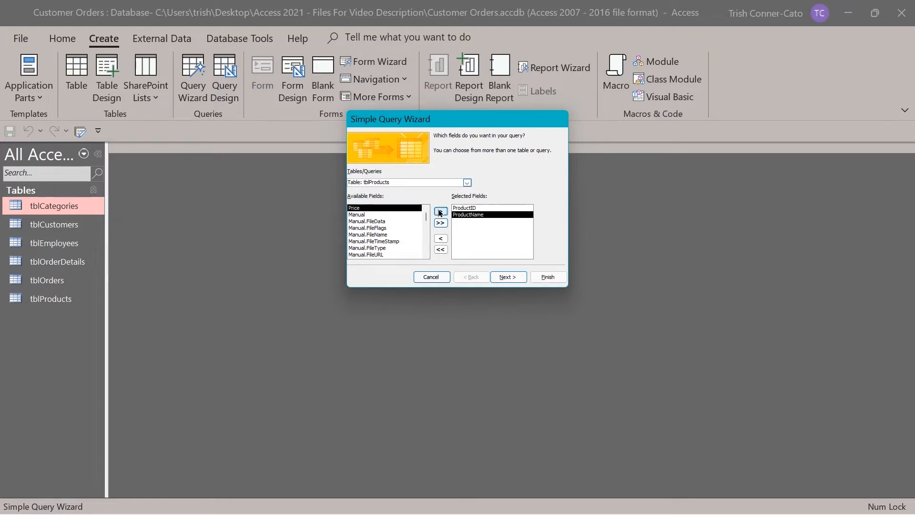
{"action": "double_click", "coordinate": [364, 211]}
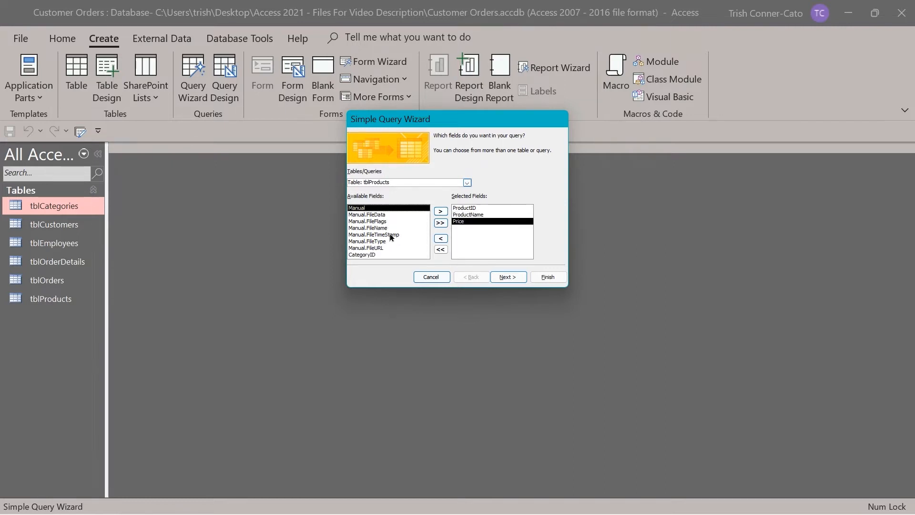
{"action": "double_click", "coordinate": [365, 254]}
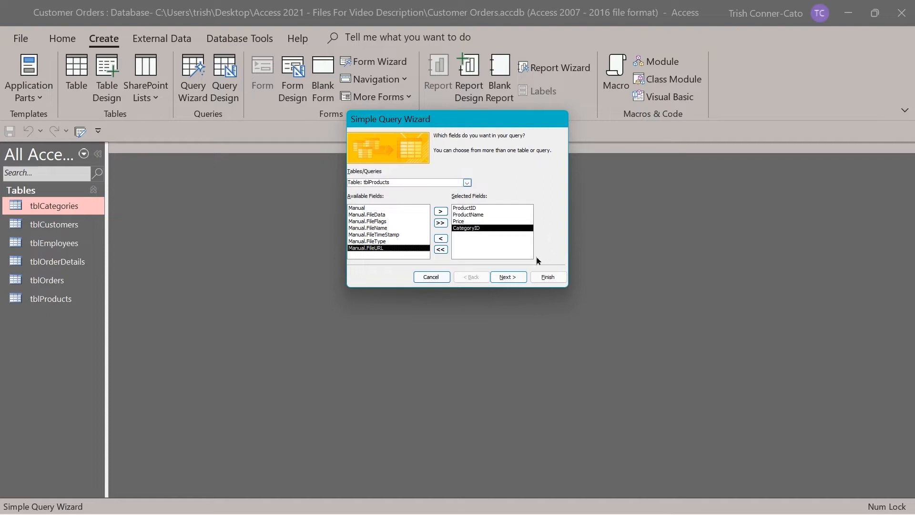
{"action": "left_click", "coordinate": [517, 280]}
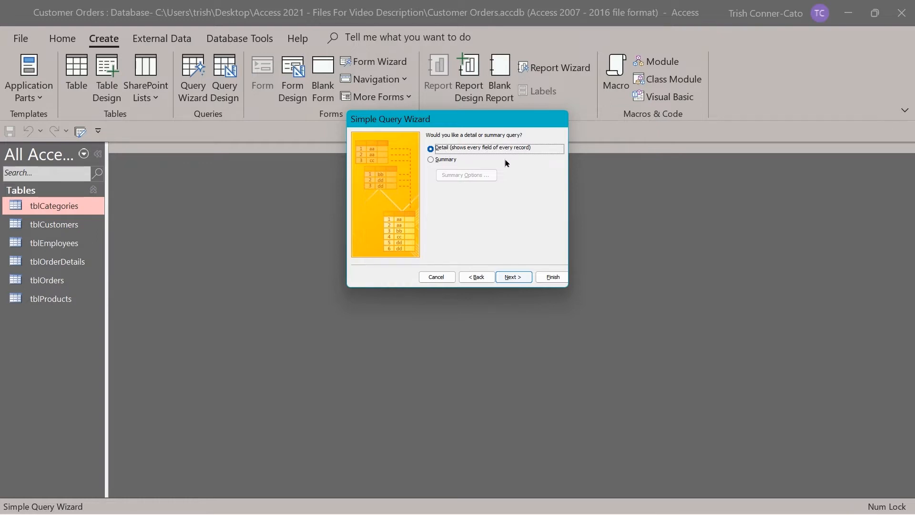
Keep the detail query, title it 'qryProducts', and finish to open its datasheet.
{"action": "left_click", "coordinate": [513, 277]}
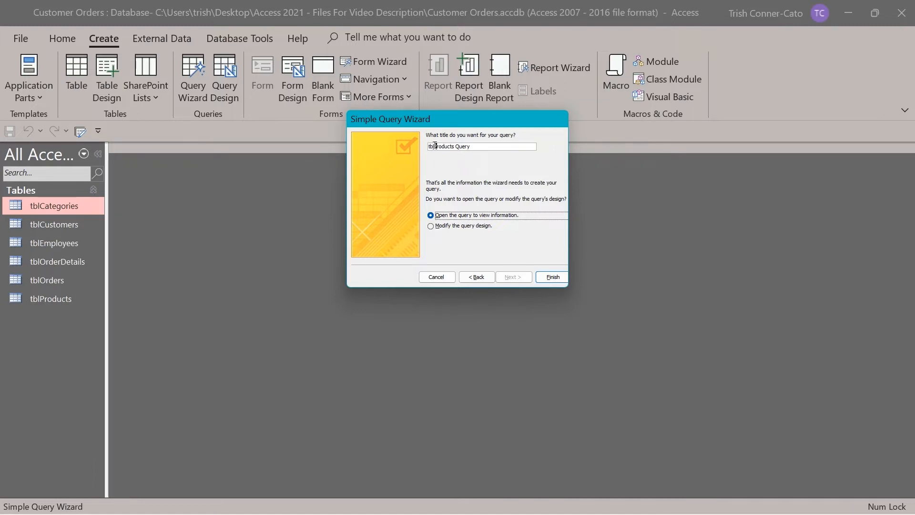
{"action": "left_click_drag", "start_coordinate": [435, 145], "coordinate": [418, 144]}
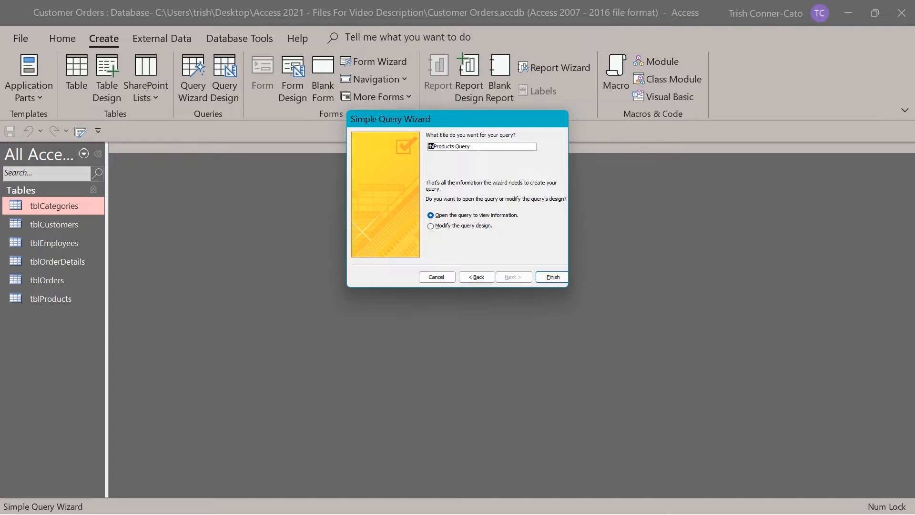
{"action": "key", "text": "Delete"}
{"action": "type", "text": "ar"}
{"action": "key", "text": "shift+Home"}
{"action": "key", "text": "Delete"}
{"action": "type", "text": "qry"}
{"action": "left_click_drag", "start_coordinate": [456, 144], "coordinate": [520, 141]}
{"action": "key", "text": "BackSpace"}
{"action": "key", "text": "BackSpace"}
{"action": "left_click", "coordinate": [553, 277]}
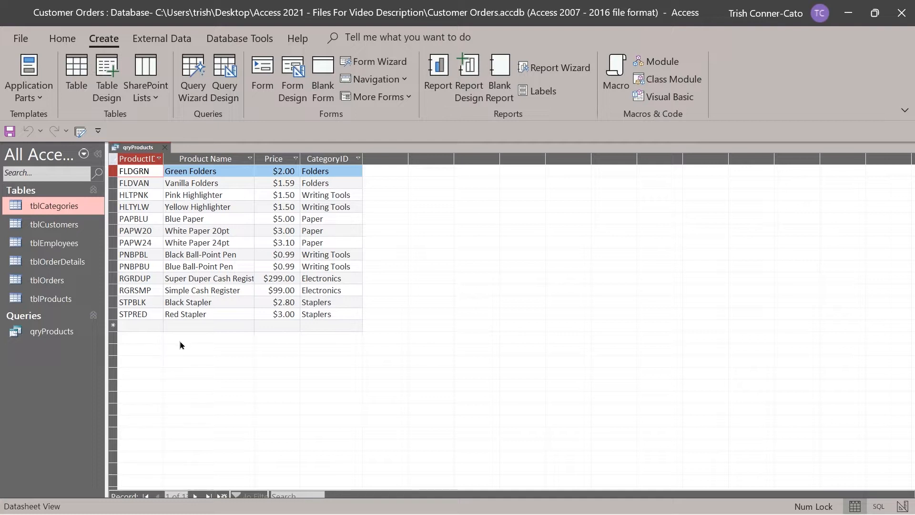
Close qryProducts and launch the Simple Query Wizard again.
{"action": "left_click", "coordinate": [167, 151]}
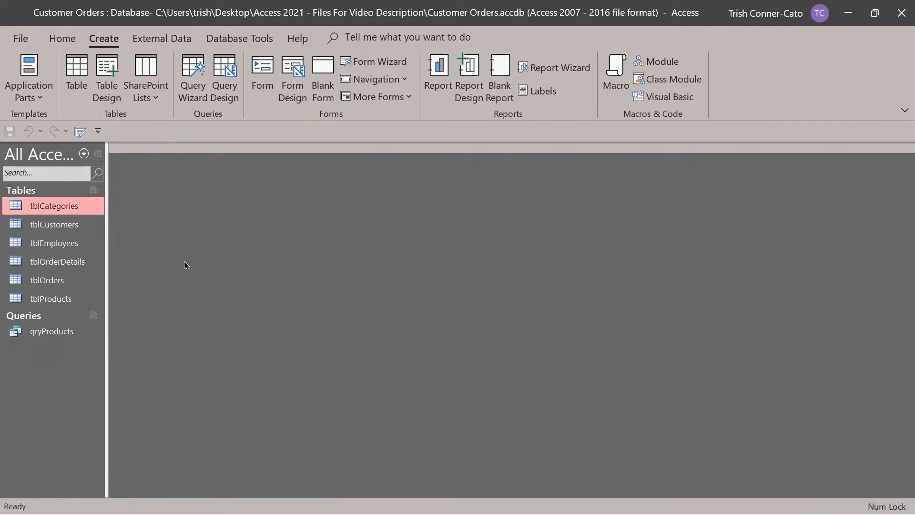
{"action": "left_click", "coordinate": [193, 83]}
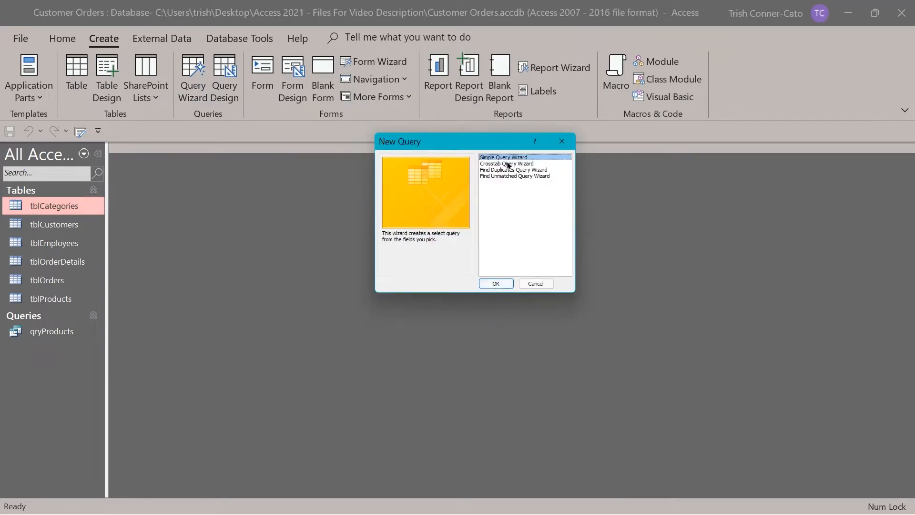
{"action": "left_click", "coordinate": [495, 284]}
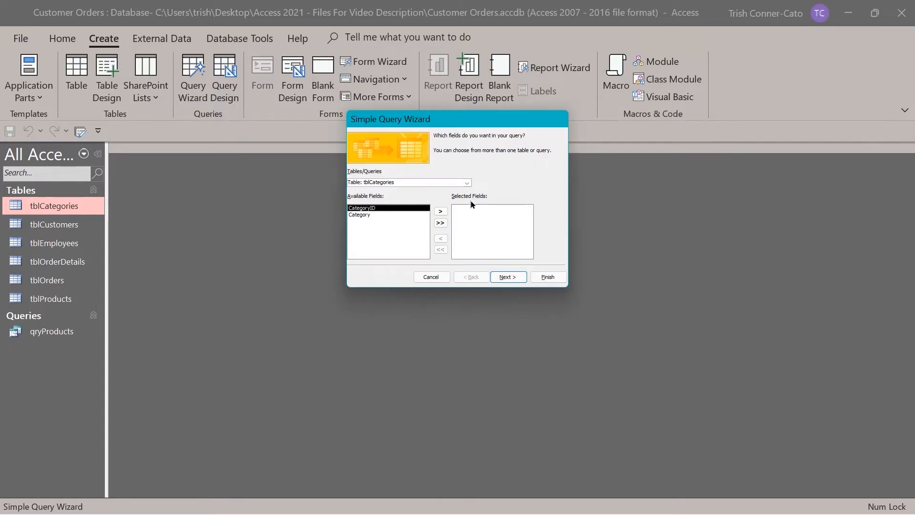
Base the query on tblCustomers with CompanyName, Phone, Address1, City, State, Zip and Employee.
{"action": "left_click", "coordinate": [467, 183]}
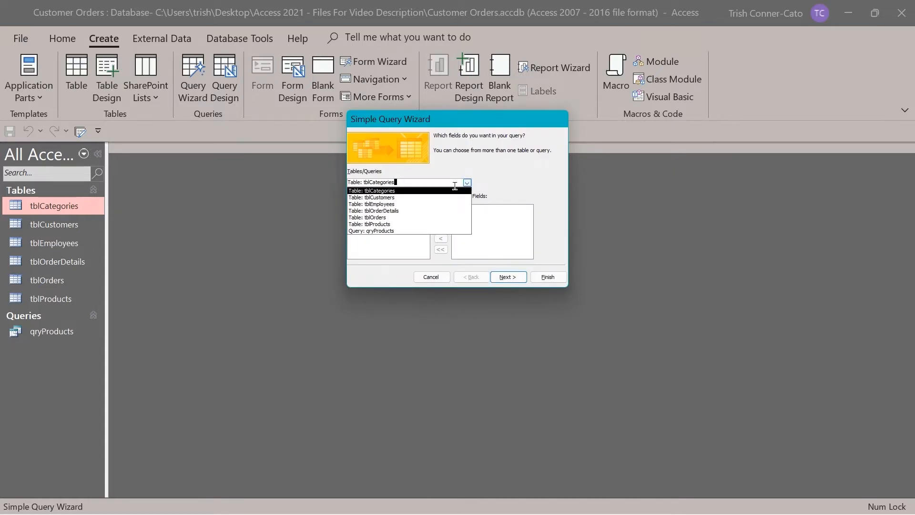
{"action": "left_click", "coordinate": [393, 197]}
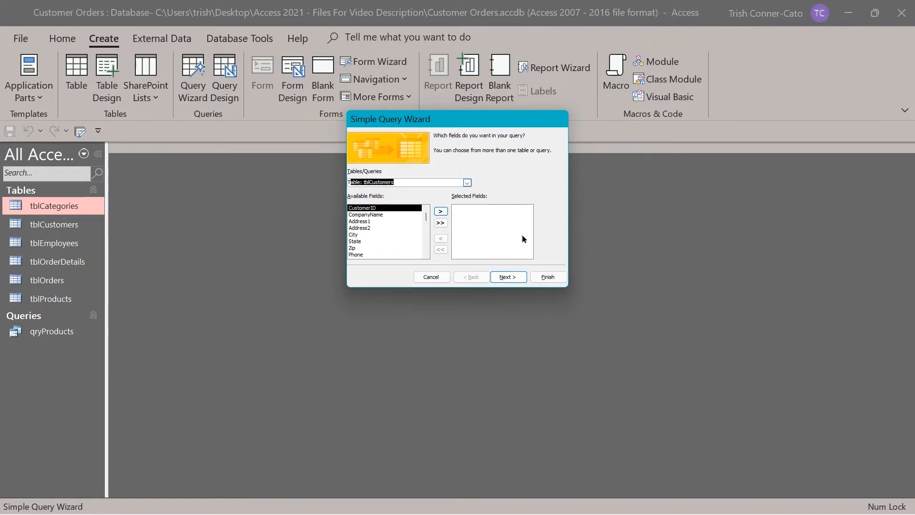
{"action": "double_click", "coordinate": [368, 214]}
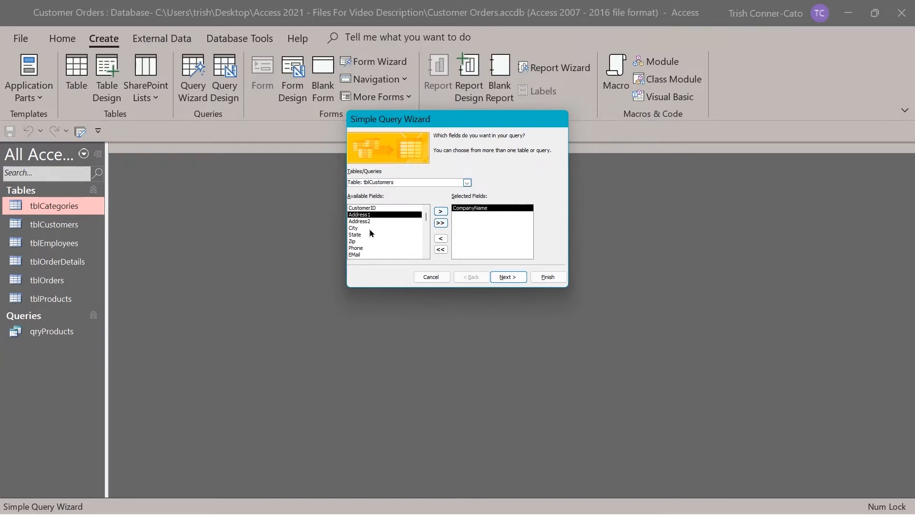
{"action": "double_click", "coordinate": [361, 248]}
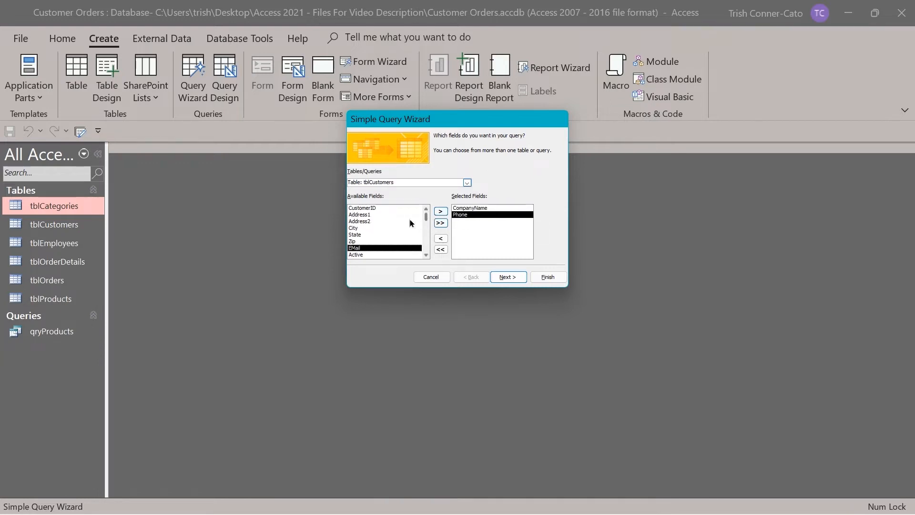
{"action": "double_click", "coordinate": [366, 215]}
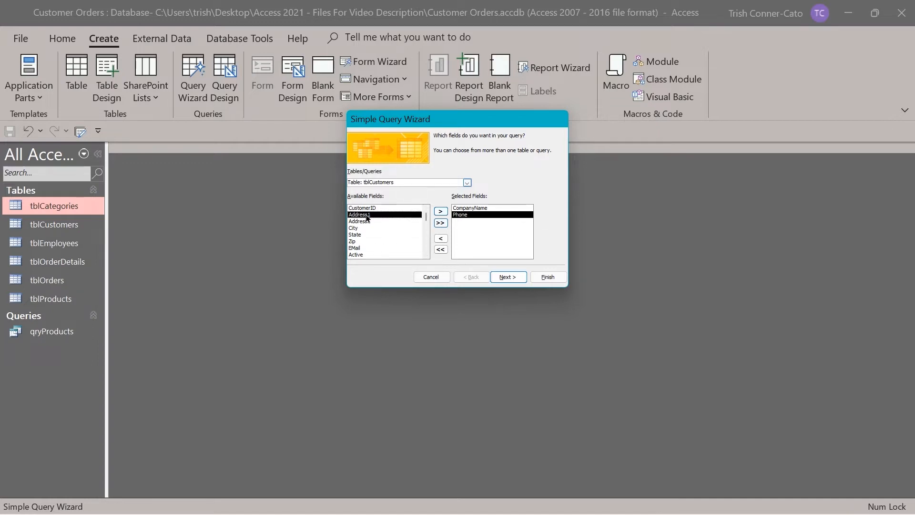
{"action": "double_click", "coordinate": [354, 221]}
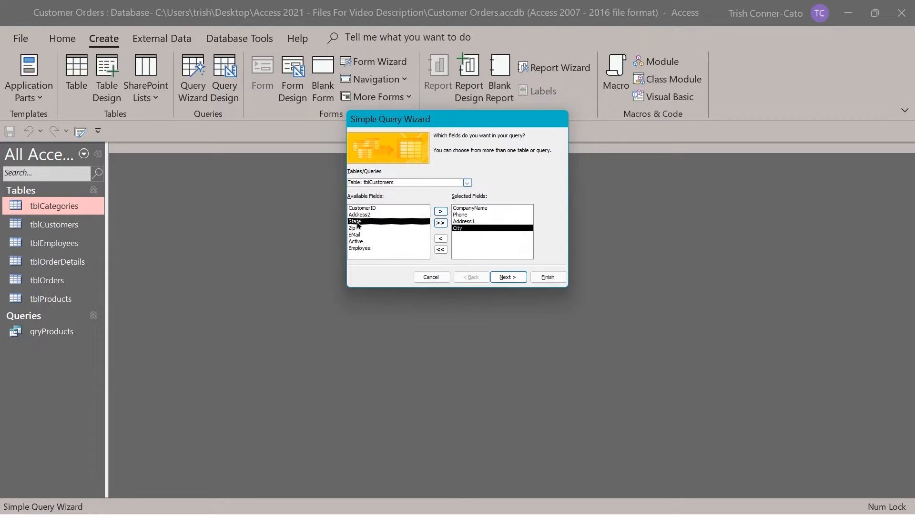
{"action": "double_click", "coordinate": [353, 222]}
{"action": "double_click", "coordinate": [353, 222]}
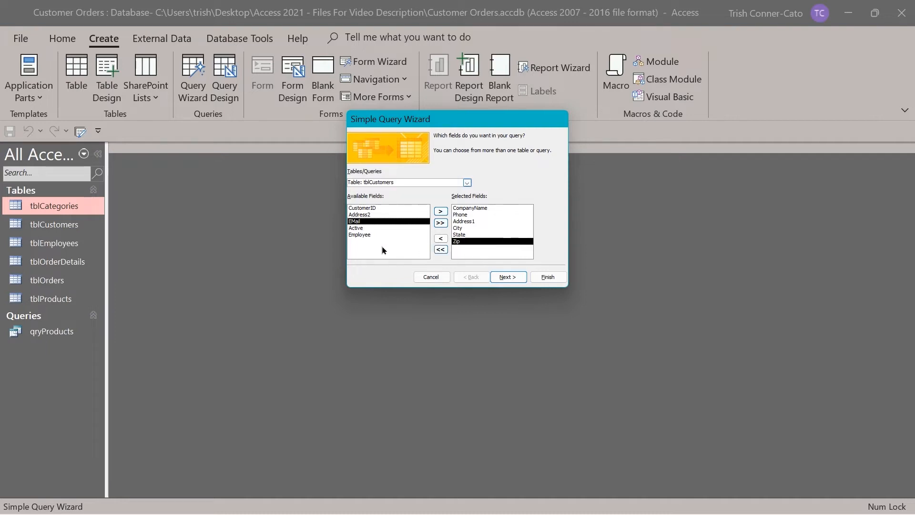
{"action": "double_click", "coordinate": [362, 236]}
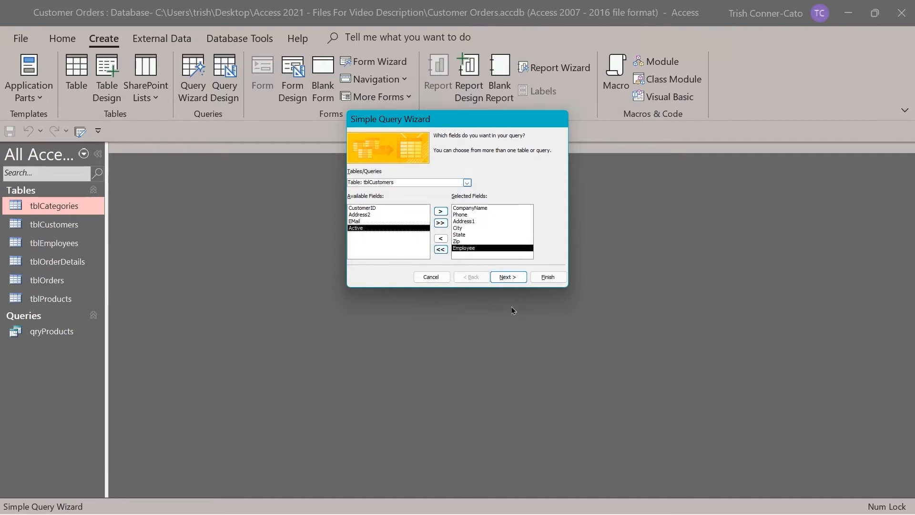
{"action": "left_click", "coordinate": [506, 280]}
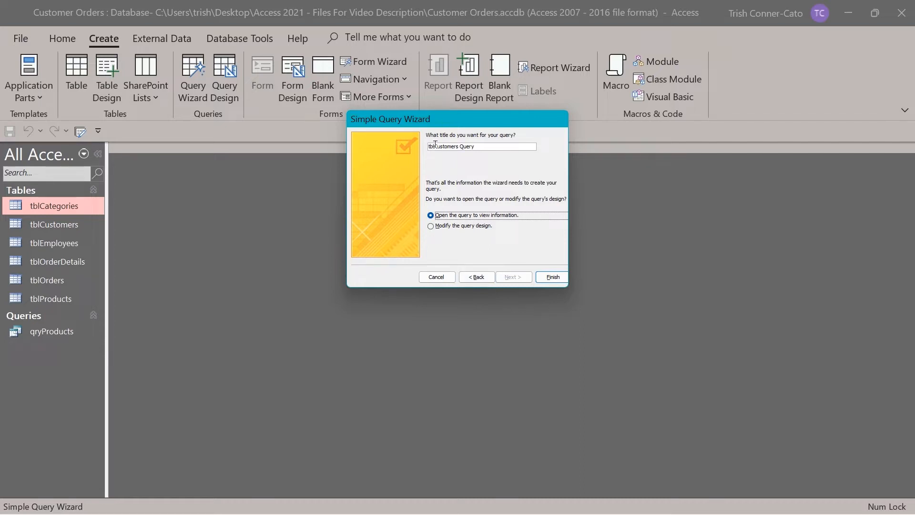
Retitle the query 'qryCustomers'.
{"action": "left_click_drag", "start_coordinate": [432, 145], "coordinate": [380, 137]}
{"action": "key", "text": "Delete"}
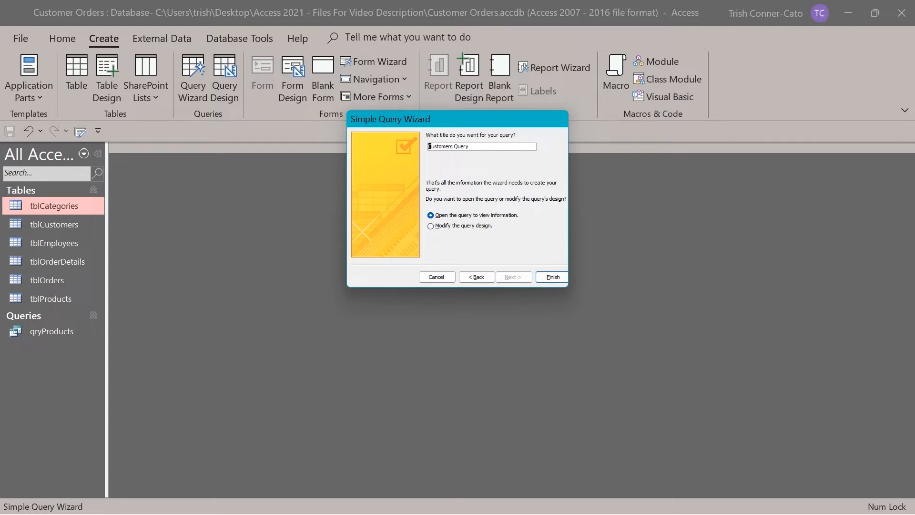
{"action": "type", "text": "qry"}
{"action": "double_click", "coordinate": [464, 146]}
{"action": "key", "text": "BackSpace"}
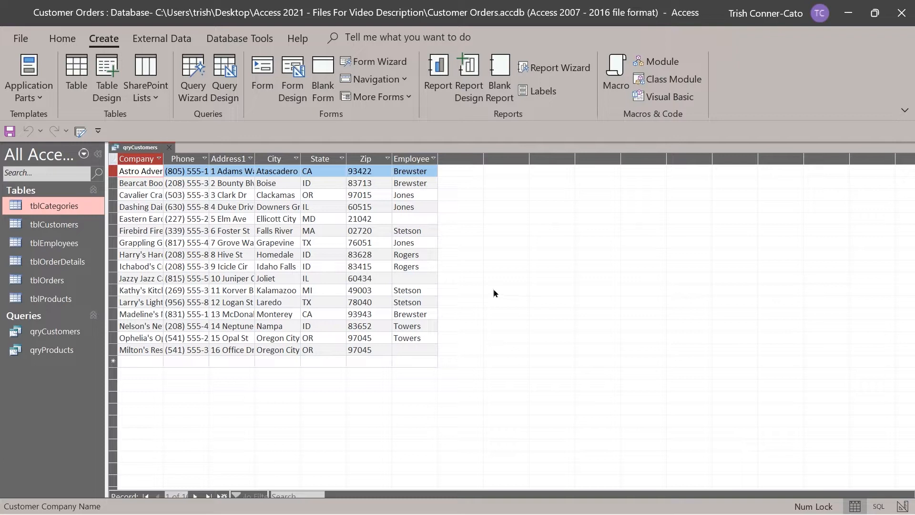
Auto-fit the Company Name, Phone and Address1 columns, then close qryCustomers and answer the save prompt.
{"action": "double_click", "coordinate": [162, 162]}
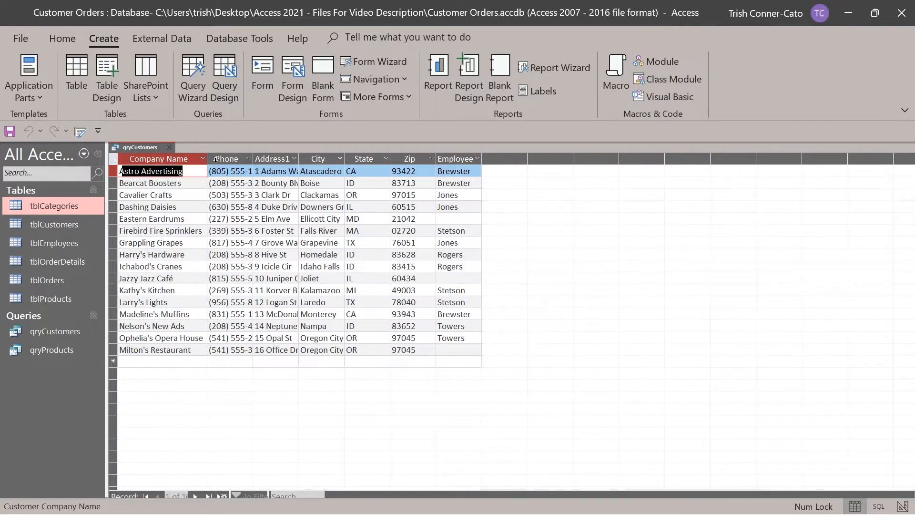
{"action": "double_click", "coordinate": [253, 158]}
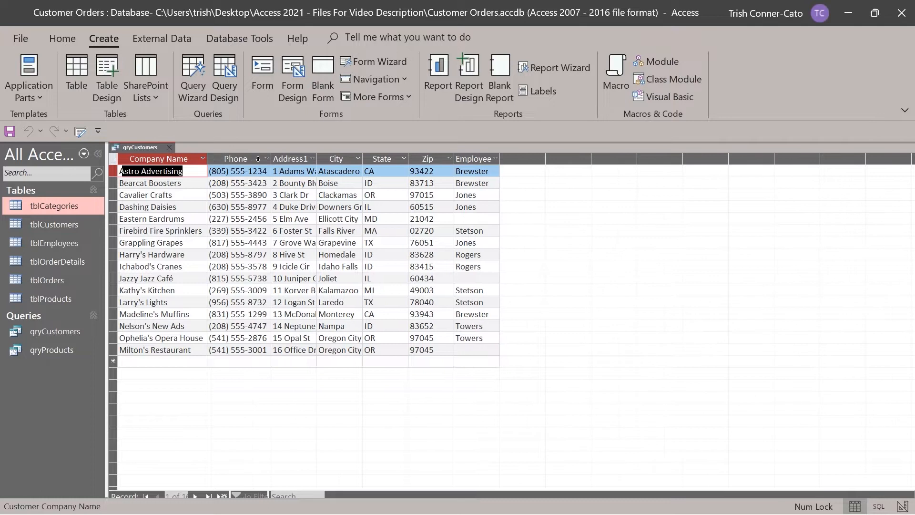
{"action": "left_click", "coordinate": [318, 159]}
{"action": "double_click", "coordinate": [317, 158]}
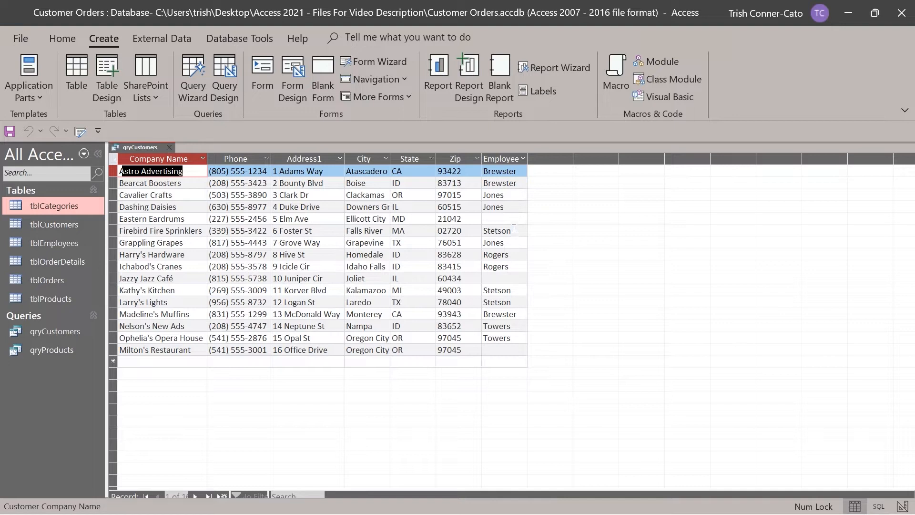
{"action": "left_click", "coordinate": [170, 149]}
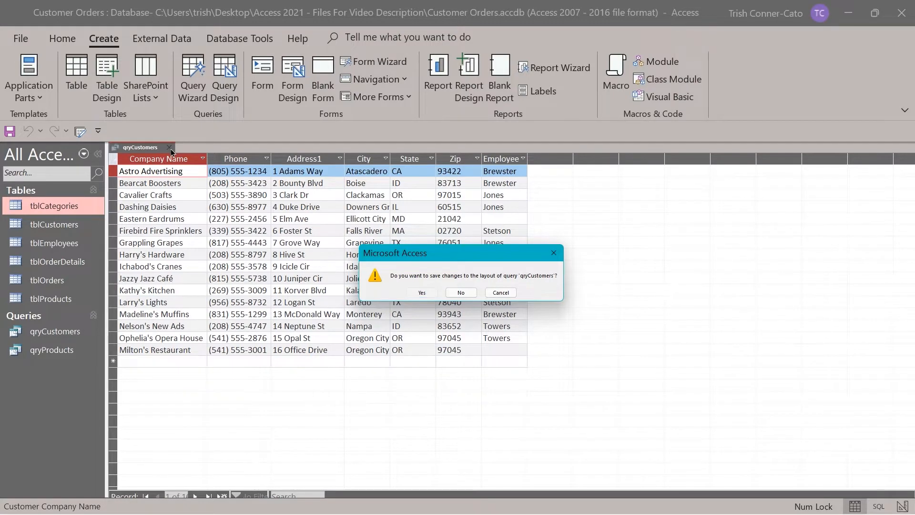
{"action": "key", "text": "Return"}
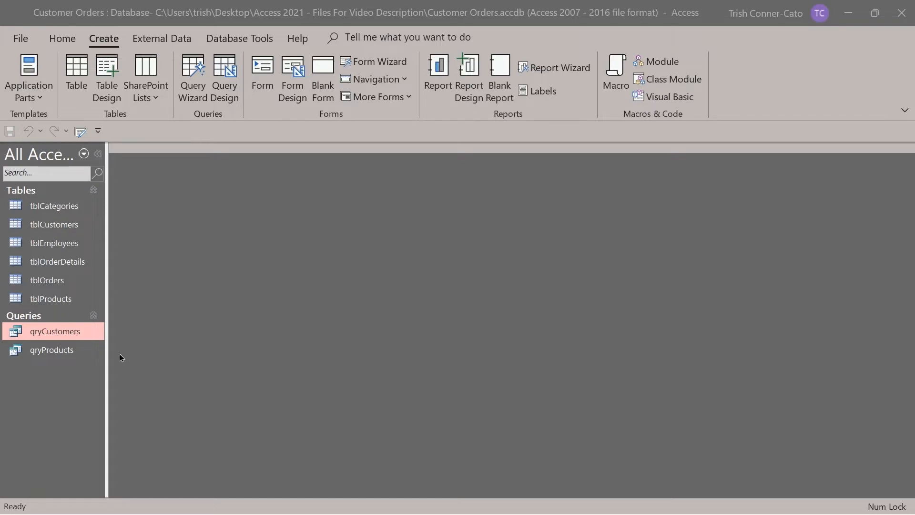
Inspect qryProducts in Design View, then delete the query and confirm the deletion.
{"action": "right_click", "coordinate": [52, 357]}
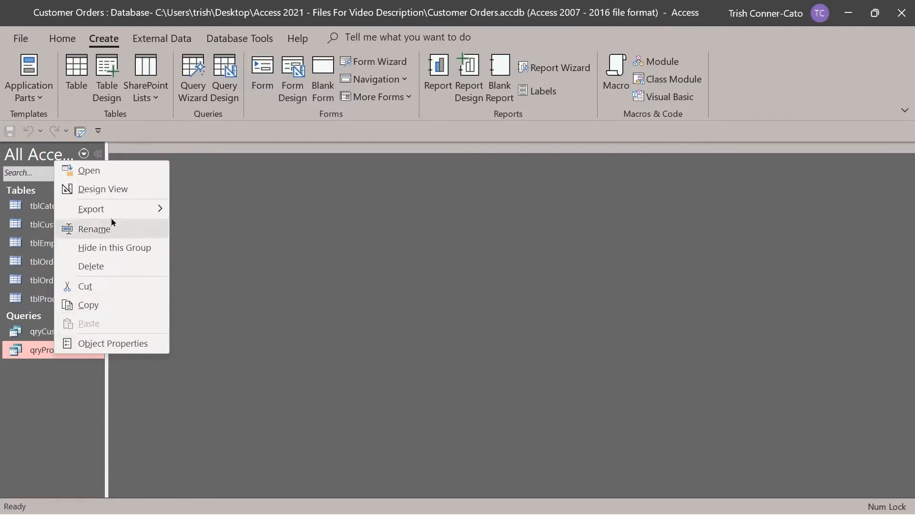
{"action": "left_click", "coordinate": [109, 191]}
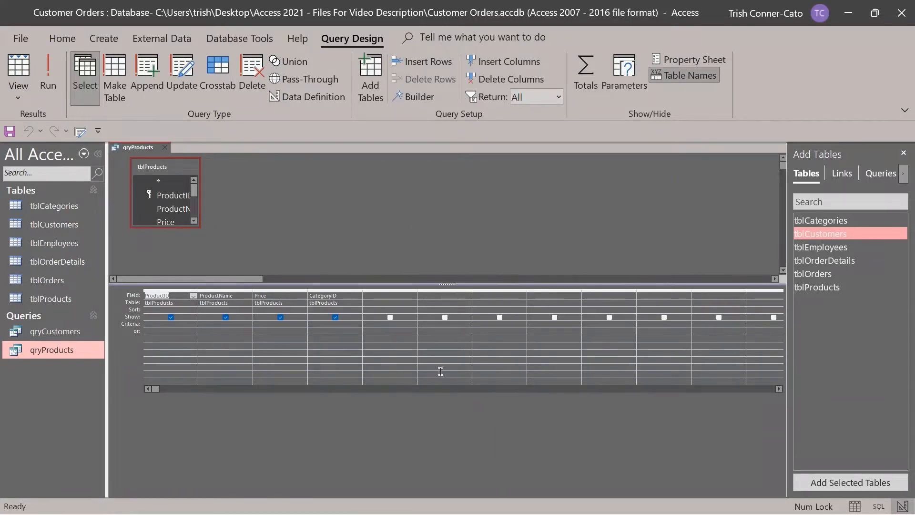
{"action": "left_click", "coordinate": [166, 151]}
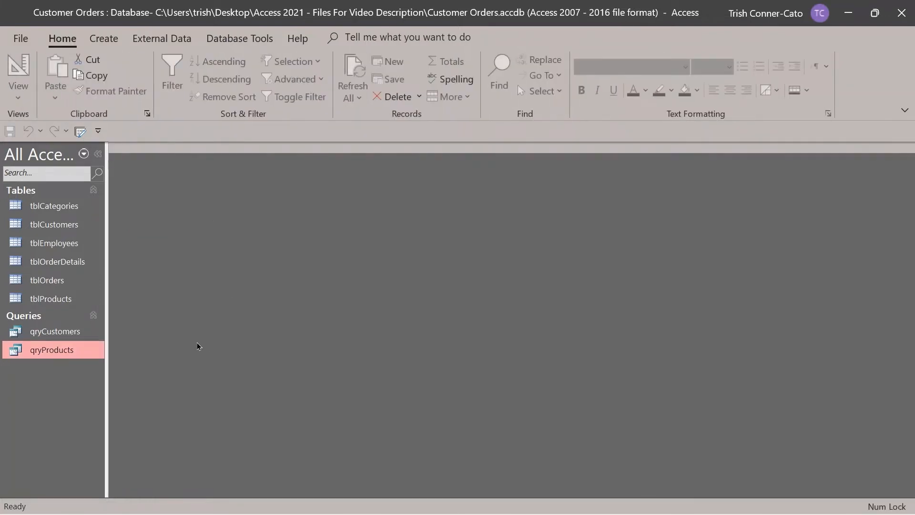
{"action": "right_click", "coordinate": [51, 351]}
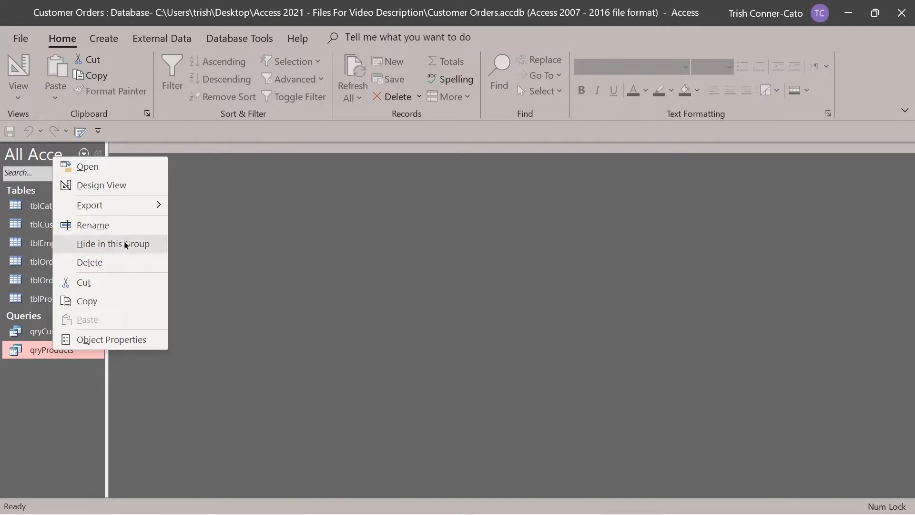
{"action": "left_click", "coordinate": [89, 262]}
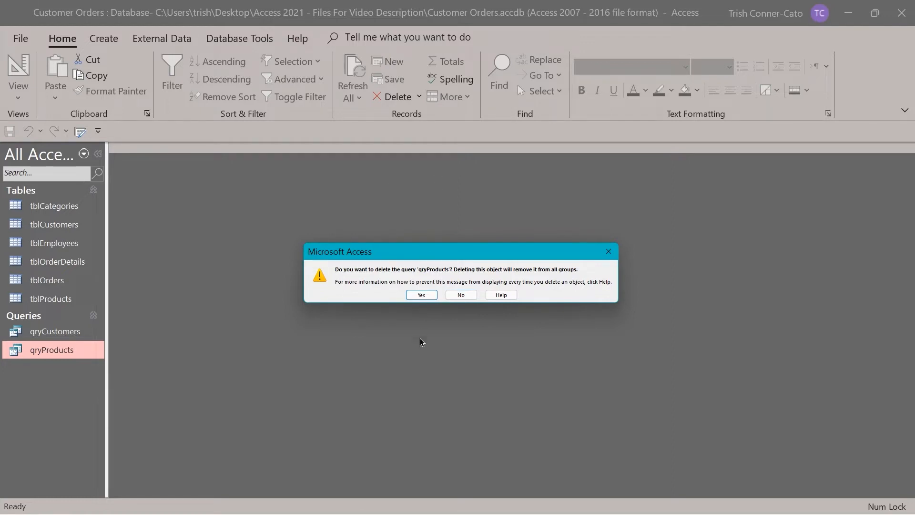
{"action": "left_click", "coordinate": [422, 297]}
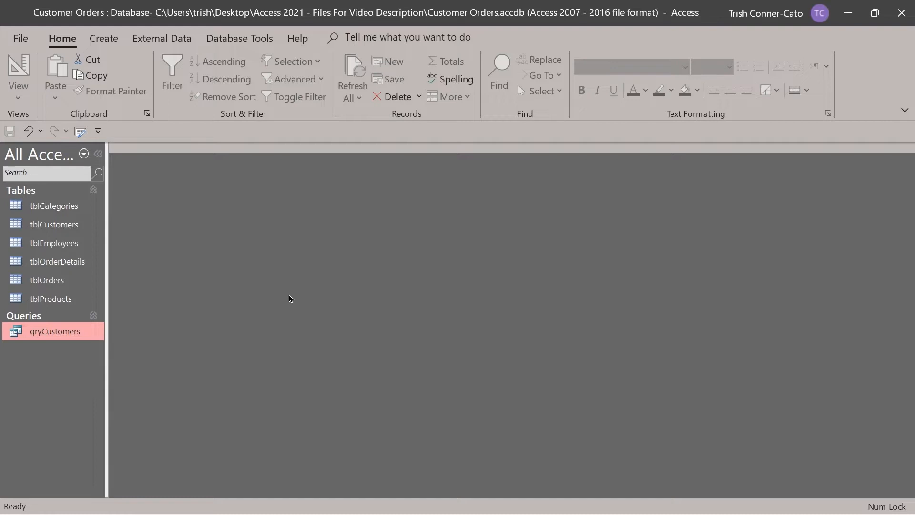
Open a new Query Design, enlarge its grid, and add tblProducts as the source table.
{"action": "left_click", "coordinate": [101, 41]}
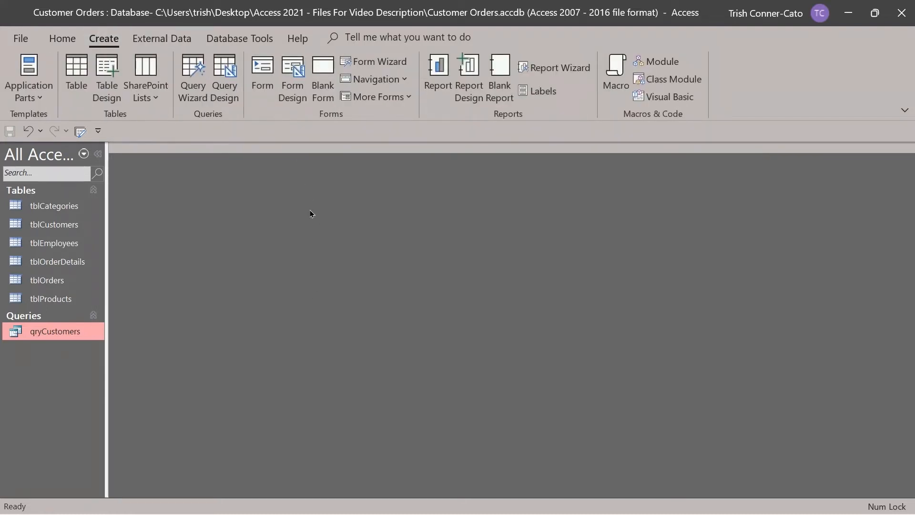
{"action": "left_click", "coordinate": [229, 94]}
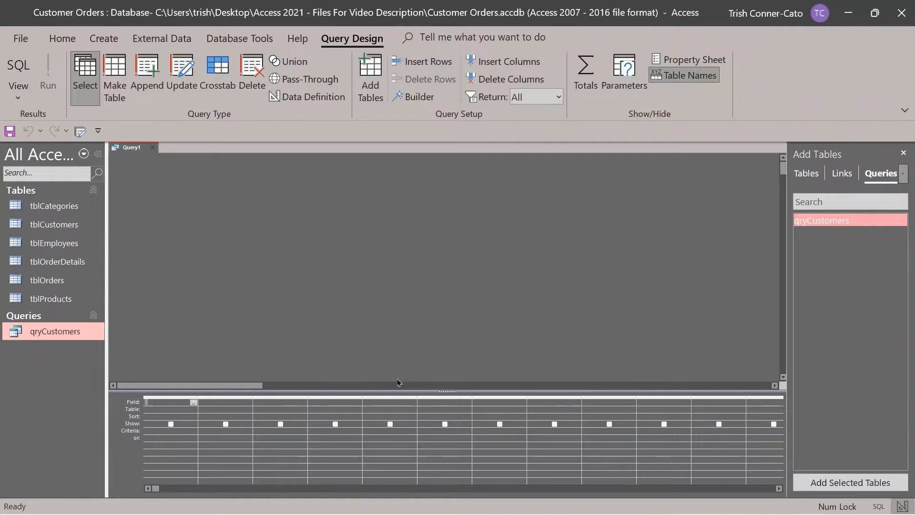
{"action": "mouse_move", "coordinate": [412, 391]}
{"action": "left_mouse_down"}
{"action": "mouse_move", "coordinate": [408, 306]}
{"action": "mouse_move", "coordinate": [417, 394]}
{"action": "left_mouse_up"}
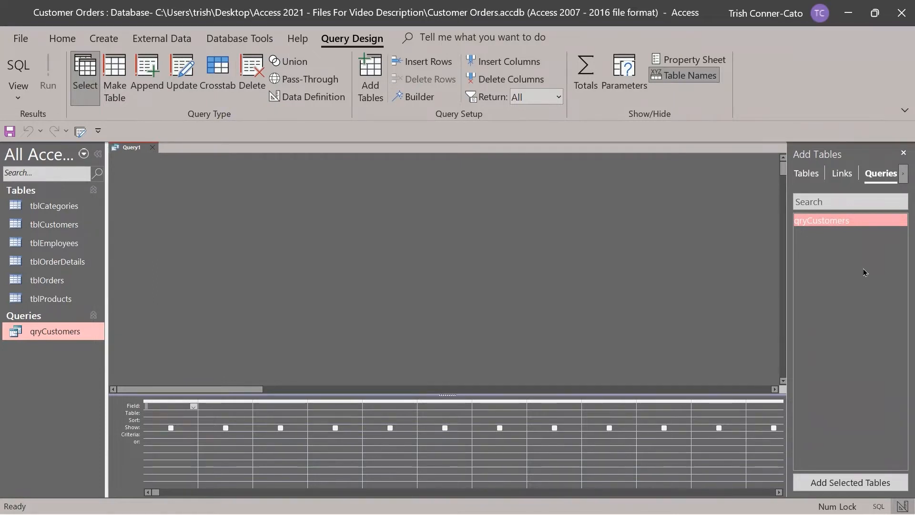
{"action": "left_click", "coordinate": [805, 176]}
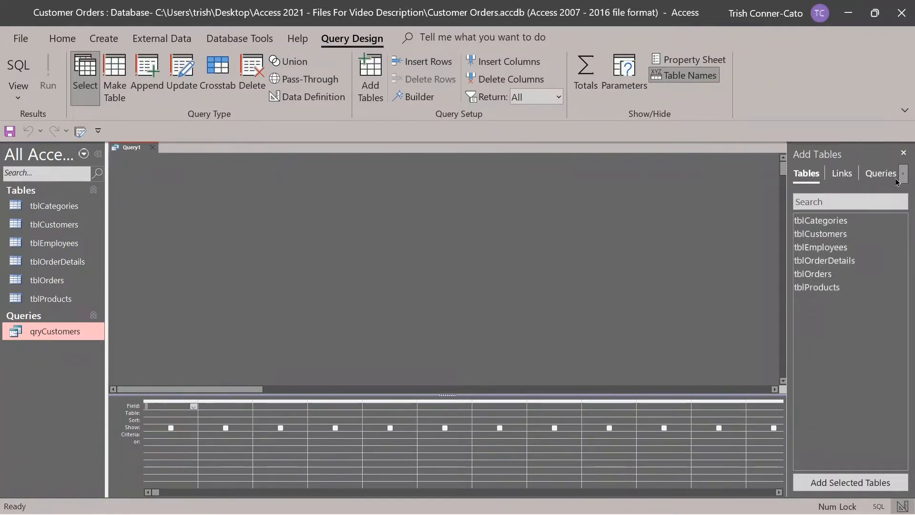
{"action": "left_click", "coordinate": [819, 289]}
{"action": "left_click", "coordinate": [820, 288]}
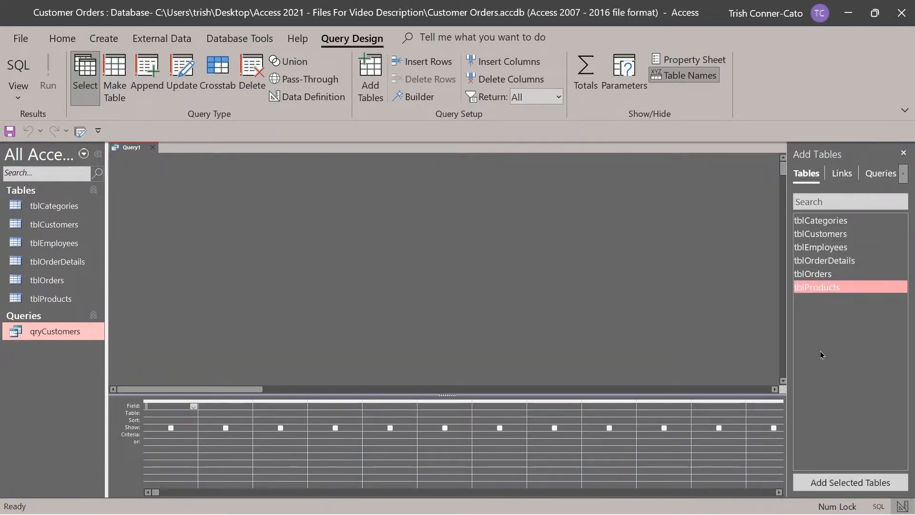
{"action": "left_click", "coordinate": [848, 483]}
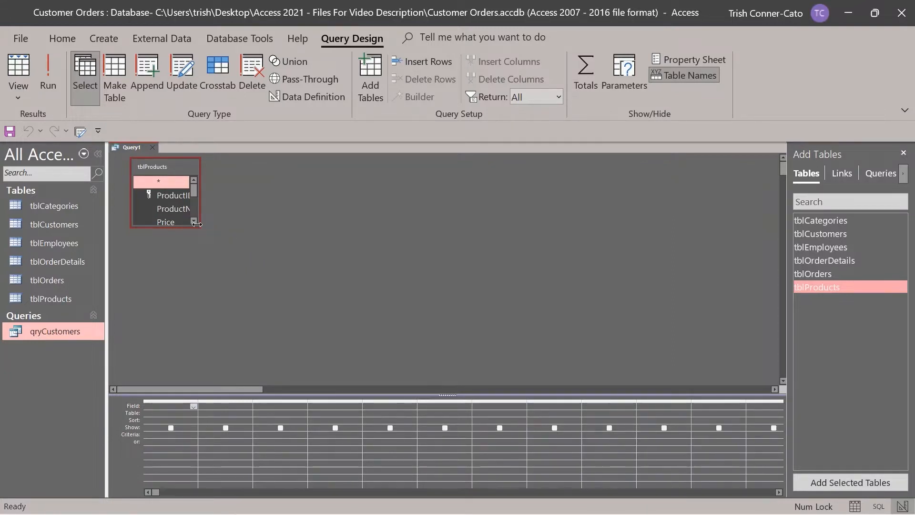
Enlarge the tblProducts field list and add ProductID, ProductName, Price and CategoryID to the grid.
{"action": "left_click_drag", "start_coordinate": [197, 224], "coordinate": [309, 301]}
{"action": "left_click_drag", "start_coordinate": [299, 301], "coordinate": [299, 302]}
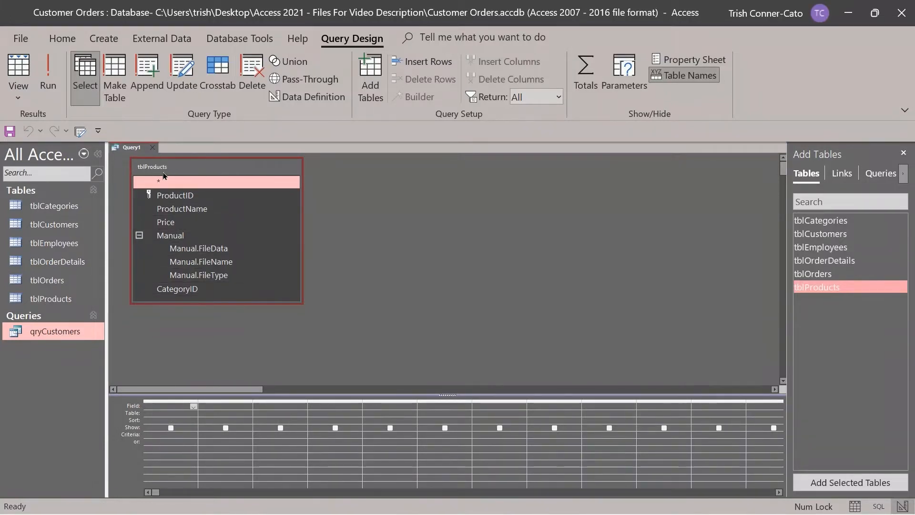
{"action": "double_click", "coordinate": [186, 200]}
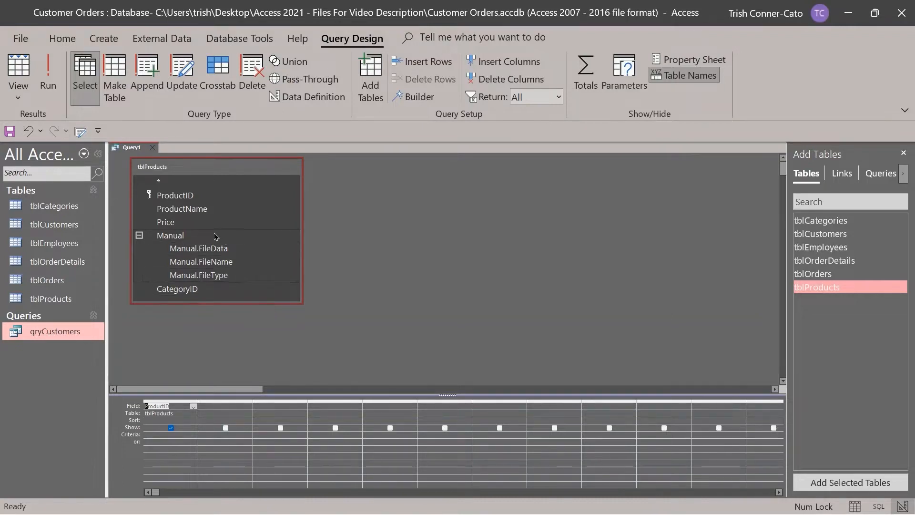
{"action": "left_click", "coordinate": [186, 213]}
{"action": "double_click", "coordinate": [185, 213]}
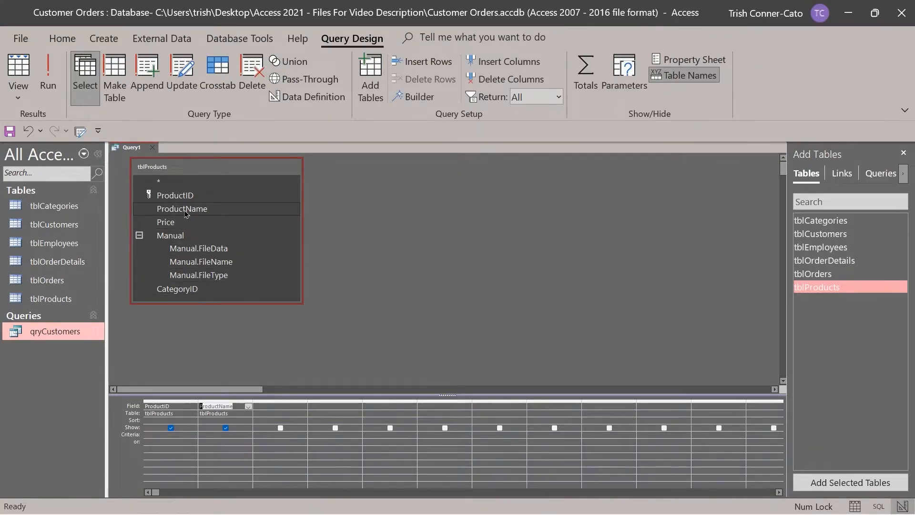
{"action": "double_click", "coordinate": [181, 223]}
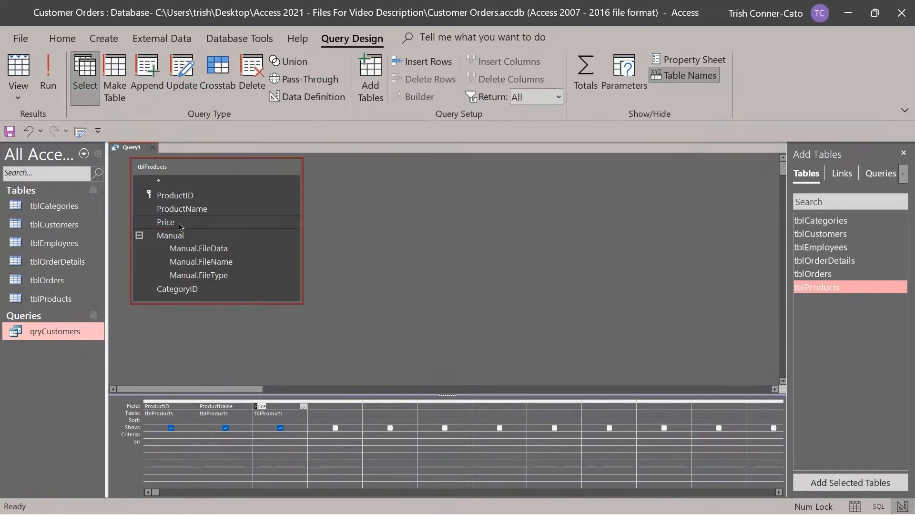
{"action": "double_click", "coordinate": [192, 289]}
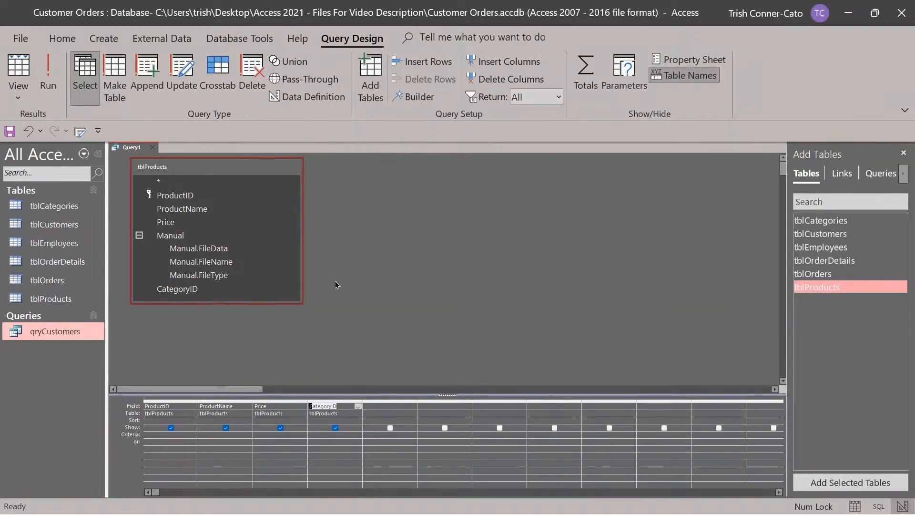
Save the new Query1 under the name qryProducts.
{"action": "right_click", "coordinate": [132, 148]}
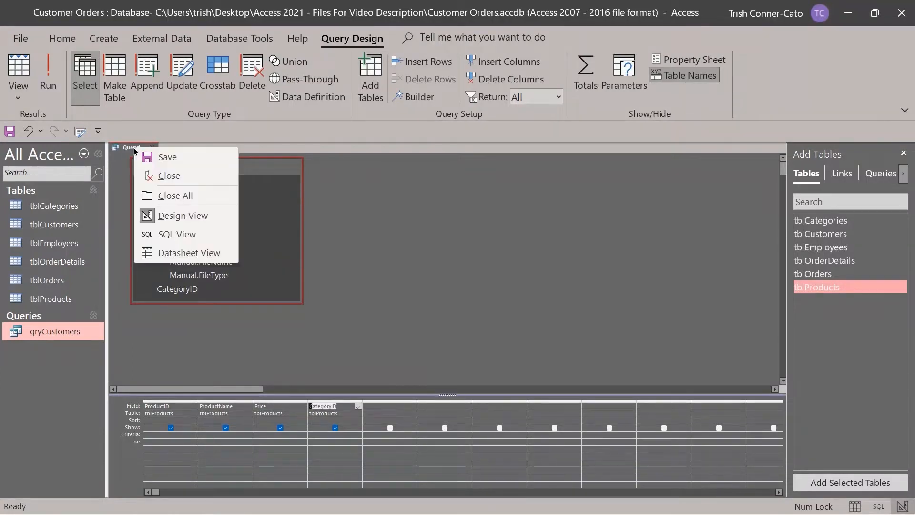
{"action": "left_click", "coordinate": [164, 160]}
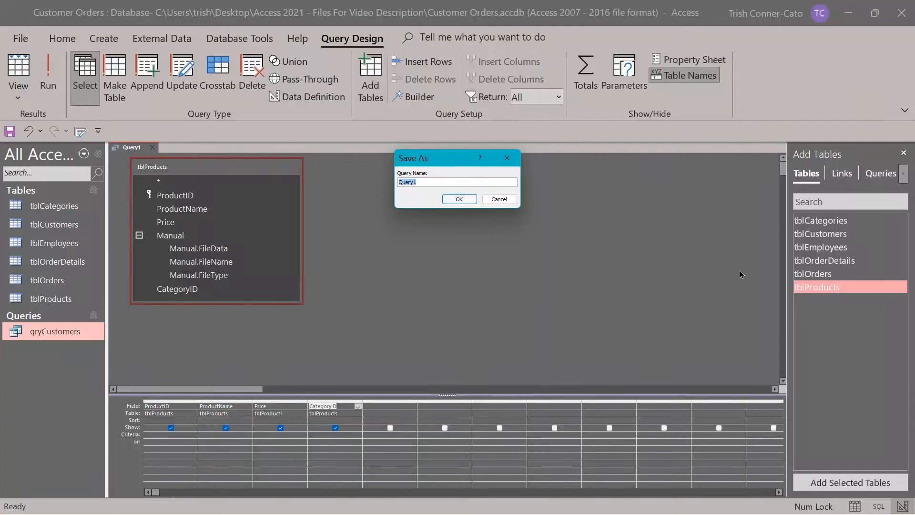
{"action": "type", "text": "qryProducts"}
{"action": "left_click", "coordinate": [458, 199]}
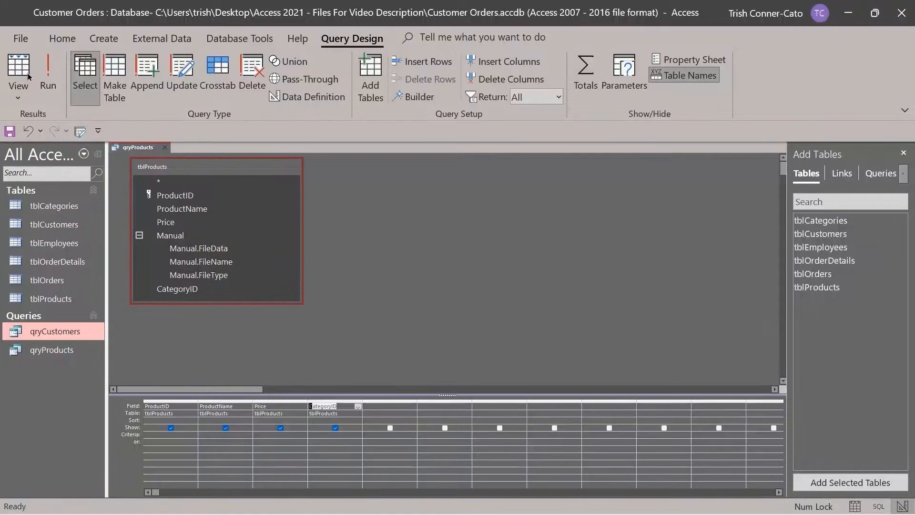
Run qryProducts to view its 13 product rows, then close it.
{"action": "left_click", "coordinate": [22, 95]}
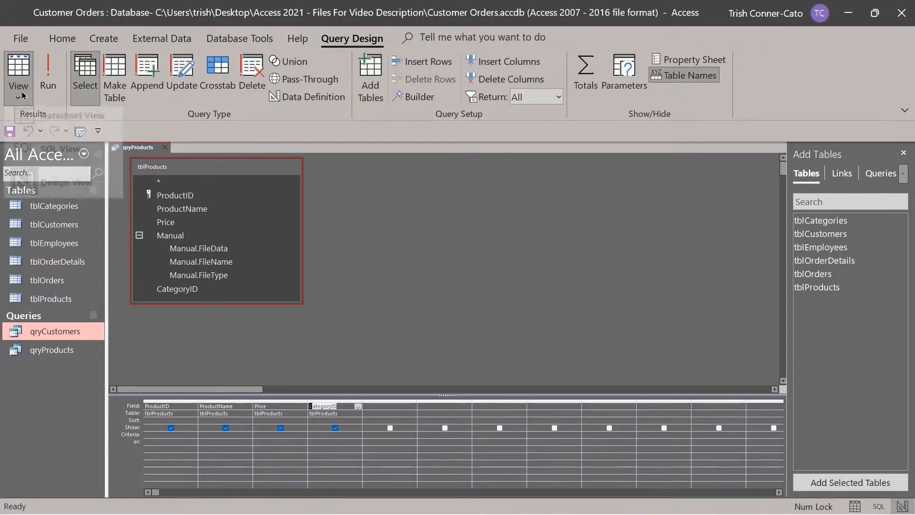
{"action": "left_click", "coordinate": [22, 94]}
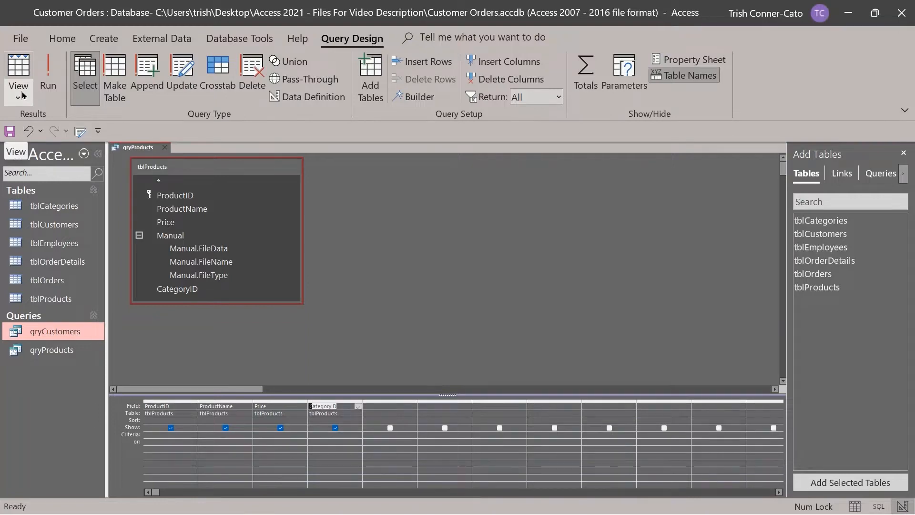
{"action": "left_click", "coordinate": [48, 79]}
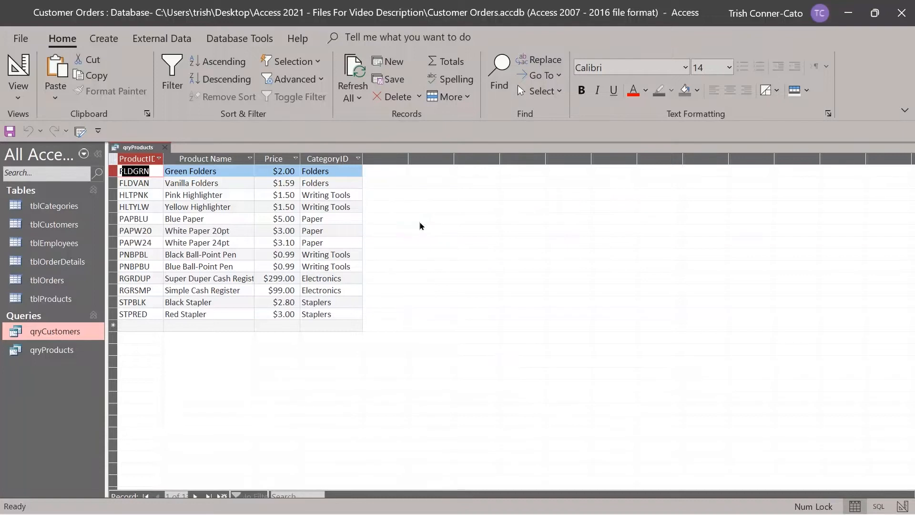
{"action": "left_click", "coordinate": [165, 150]}
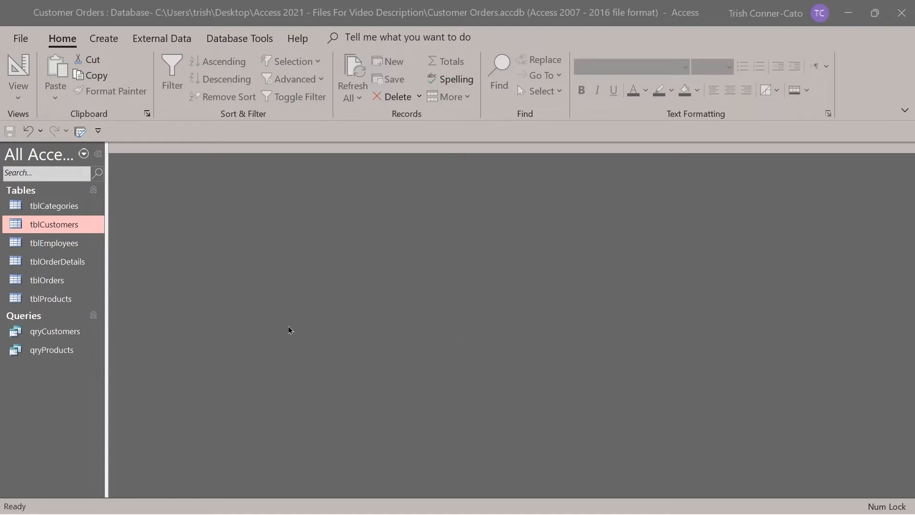
Open qryCustomers in Design View and select its Zip column.
{"action": "right_click", "coordinate": [56, 337]}
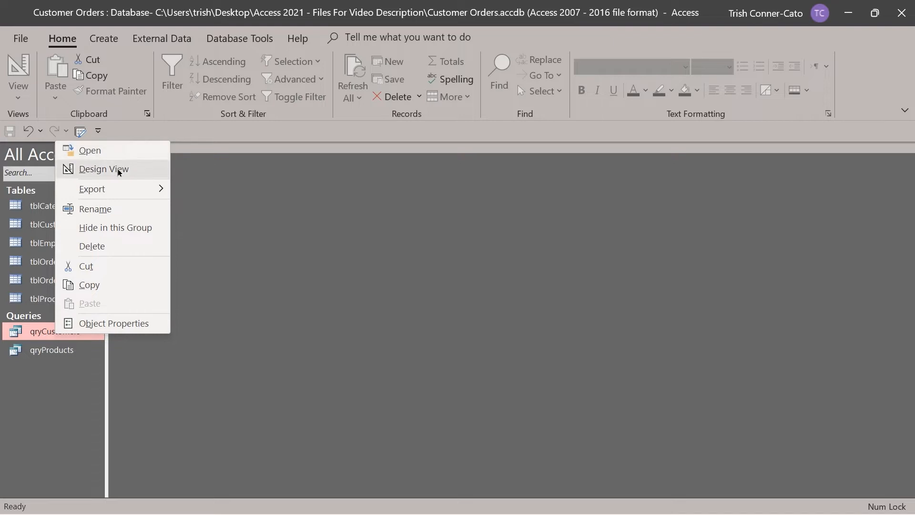
{"action": "left_click", "coordinate": [119, 169]}
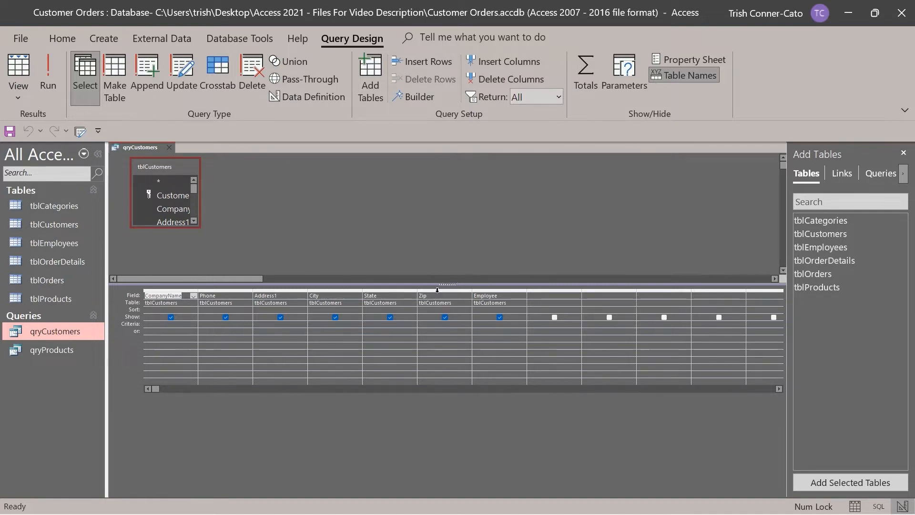
{"action": "left_click", "coordinate": [437, 290]}
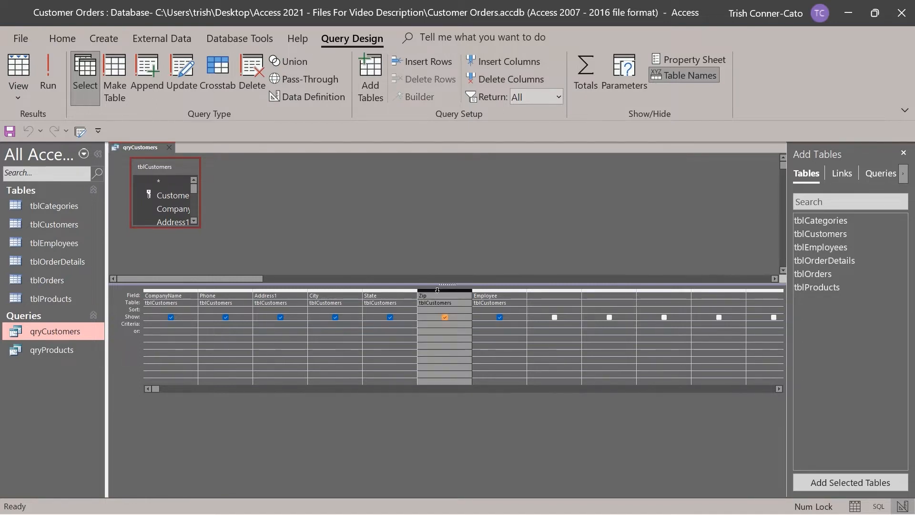
Enter = 97045 as the Zip criterion and run the query, returning two customers.
{"action": "left_click", "coordinate": [428, 332]}
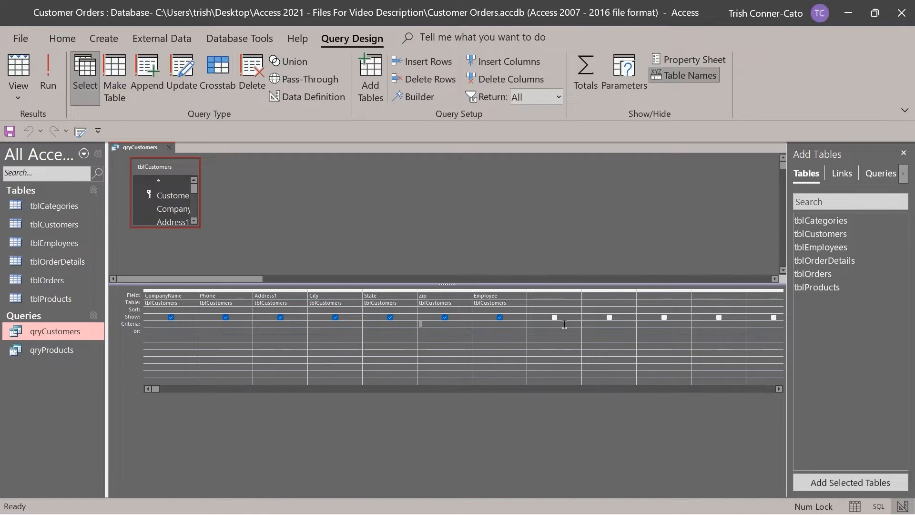
{"action": "type", "text": "= 97045"}
{"action": "key", "text": "Tab"}
{"action": "left_click", "coordinate": [48, 77]}
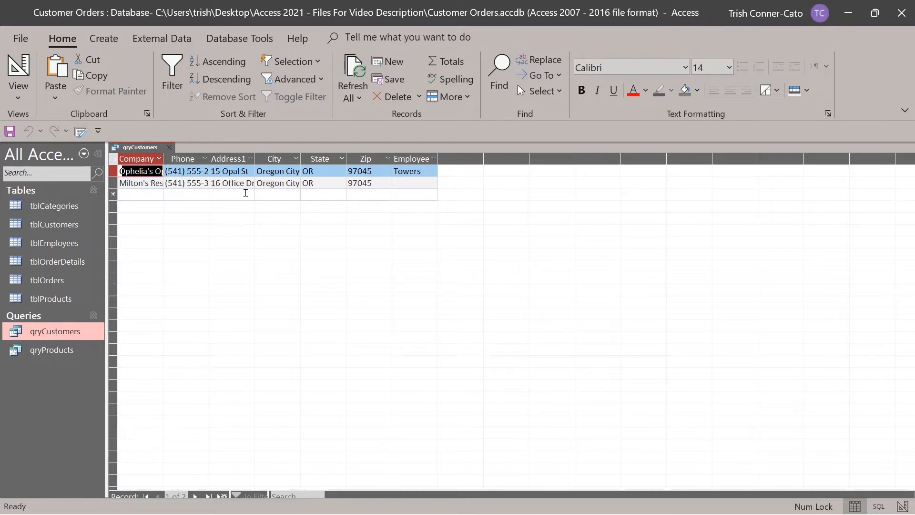
{"action": "right_click", "coordinate": [155, 151]}
Replace the Zip criterion with State Like "I*" and run it, listing six ID and IL customers.
{"action": "left_click", "coordinate": [192, 215]}
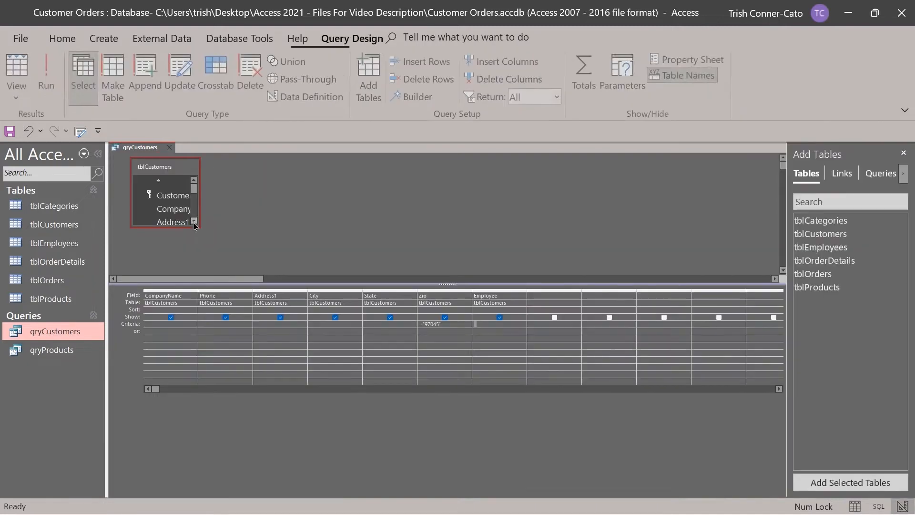
{"action": "left_click", "coordinate": [446, 324]}
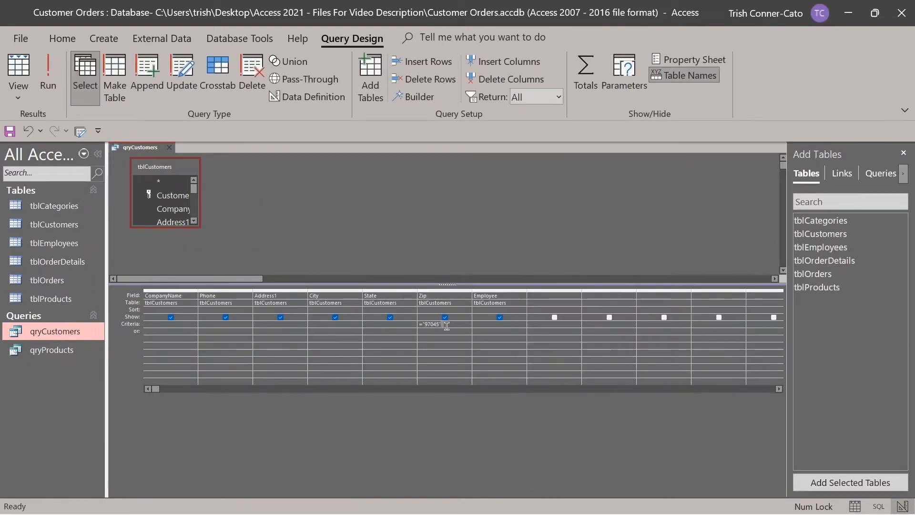
{"action": "left_click_drag", "start_coordinate": [446, 324], "coordinate": [419, 324]}
{"action": "key", "text": "Delete"}
{"action": "left_click", "coordinate": [378, 323]}
{"action": "type", "text": "I"}
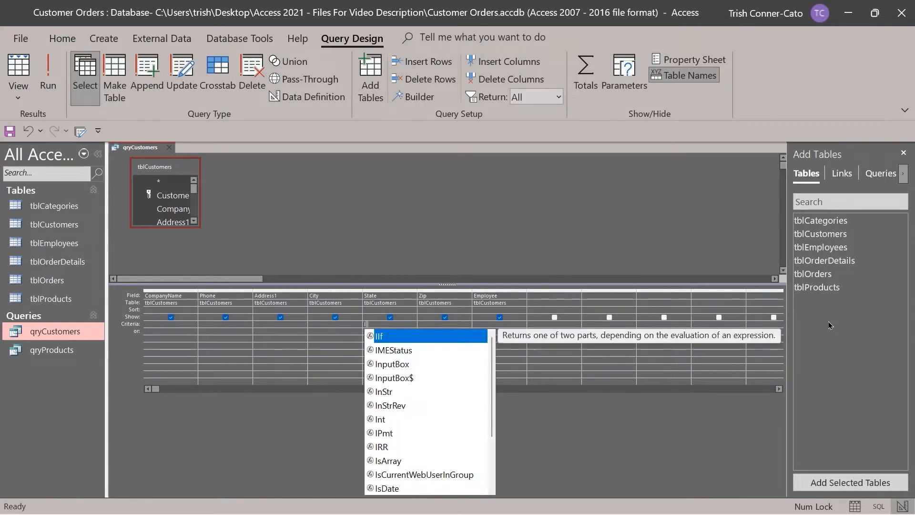
{"action": "type", "text": "*"}
{"action": "key", "text": "Tab"}
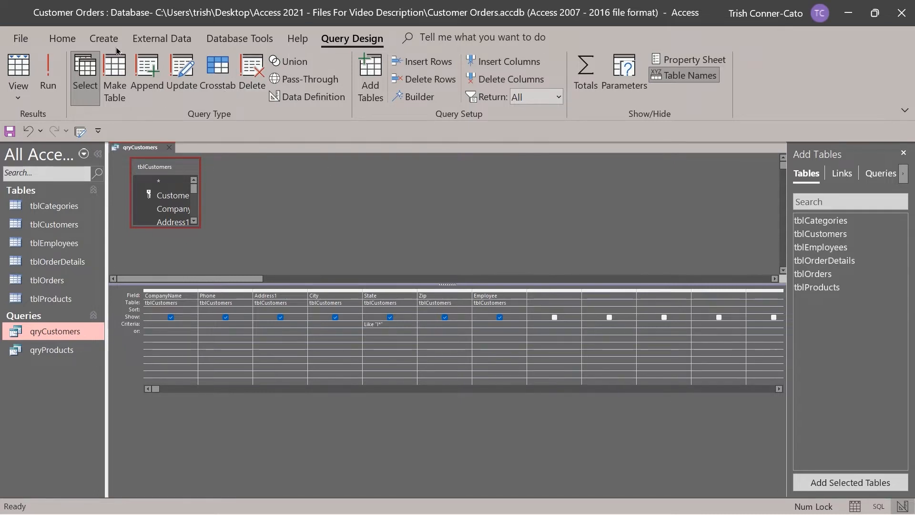
{"action": "left_click", "coordinate": [52, 81]}
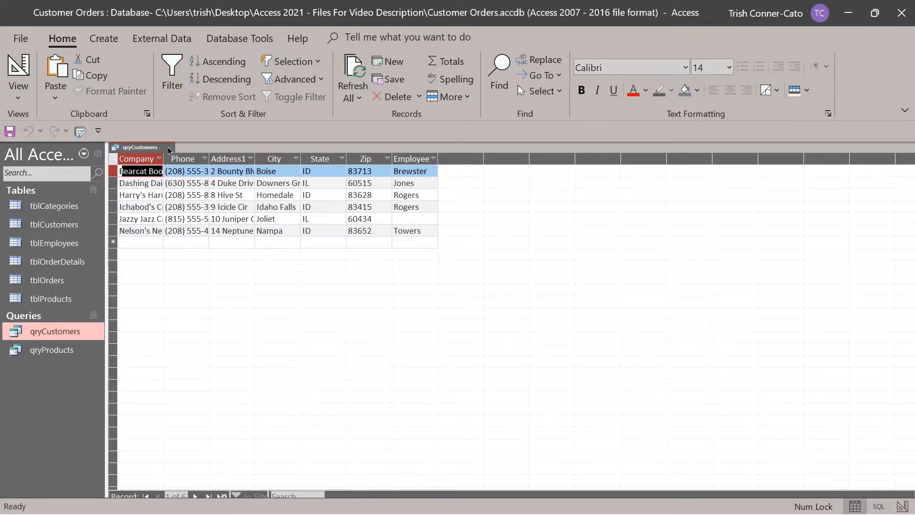
Clear the State criterion Like "I*" in Design View, then close qryCustomers saving the changes.
{"action": "right_click", "coordinate": [153, 148]}
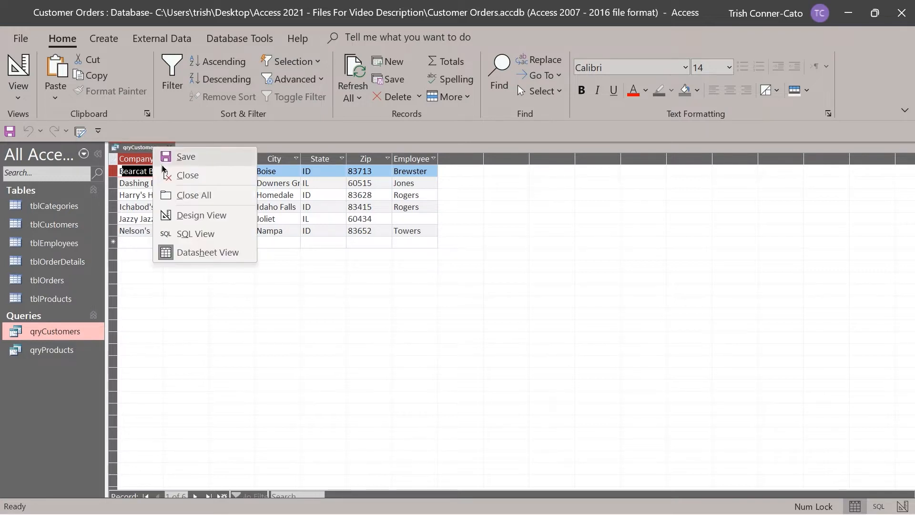
{"action": "left_click", "coordinate": [189, 215]}
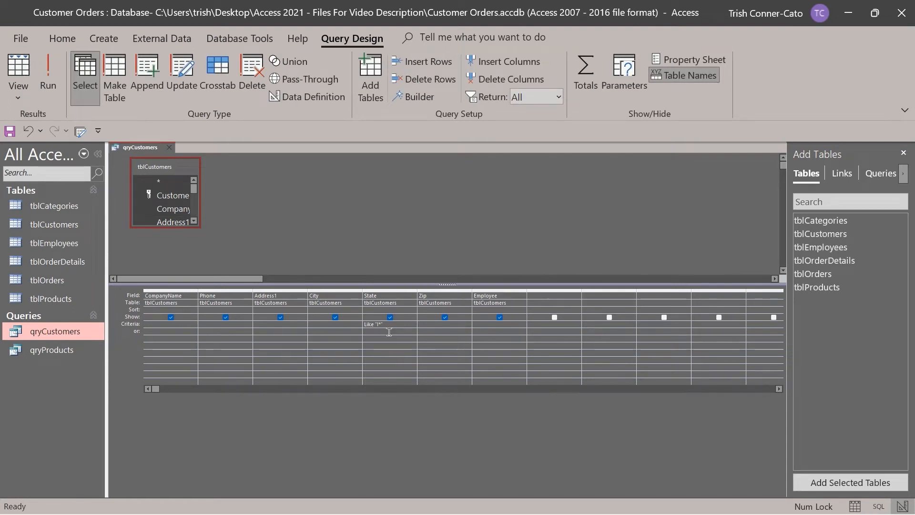
{"action": "left_click", "coordinate": [363, 324]}
{"action": "key", "text": "Delete"}
{"action": "left_click", "coordinate": [169, 148]}
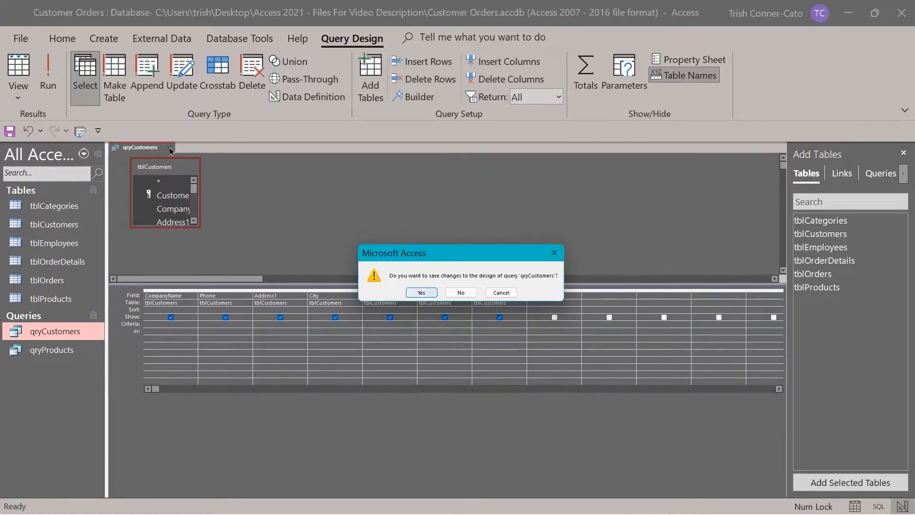
{"action": "left_click", "coordinate": [427, 294]}
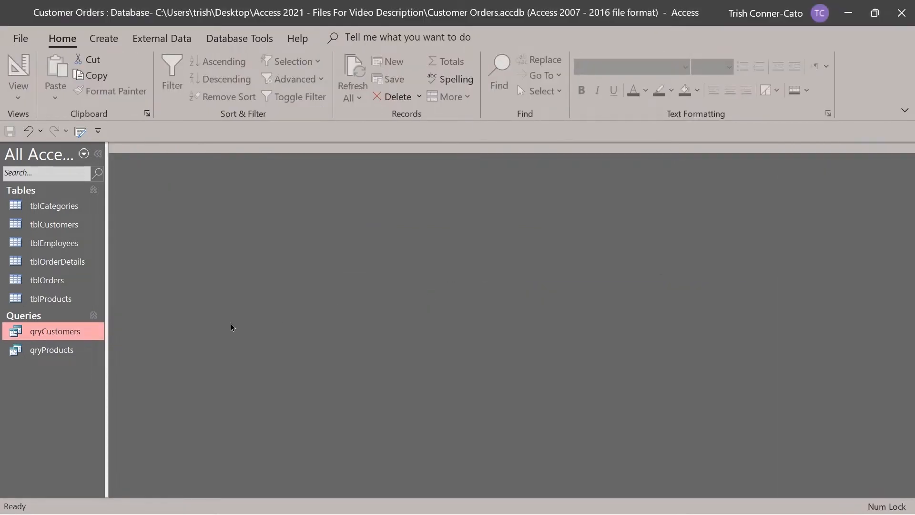
{"action": "right_click", "coordinate": [61, 330]}
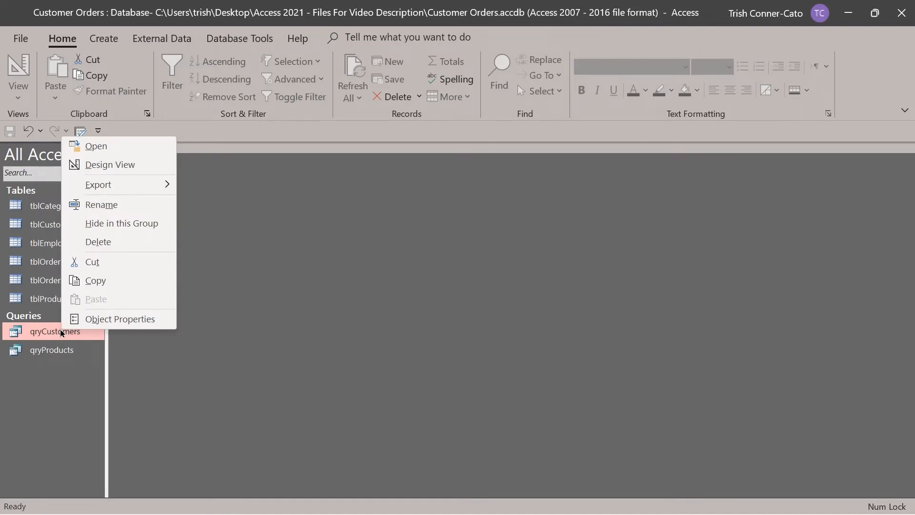
{"action": "left_click", "coordinate": [95, 280]}
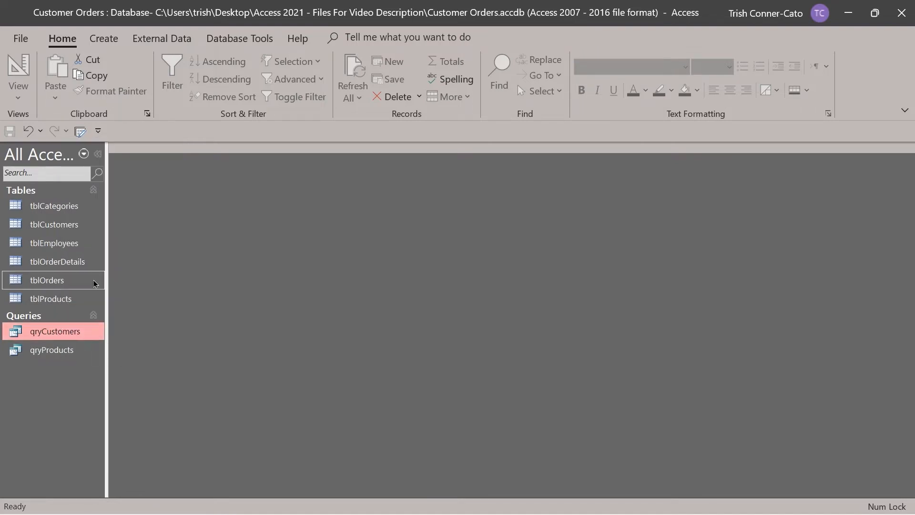
{"action": "right_click", "coordinate": [63, 369]}
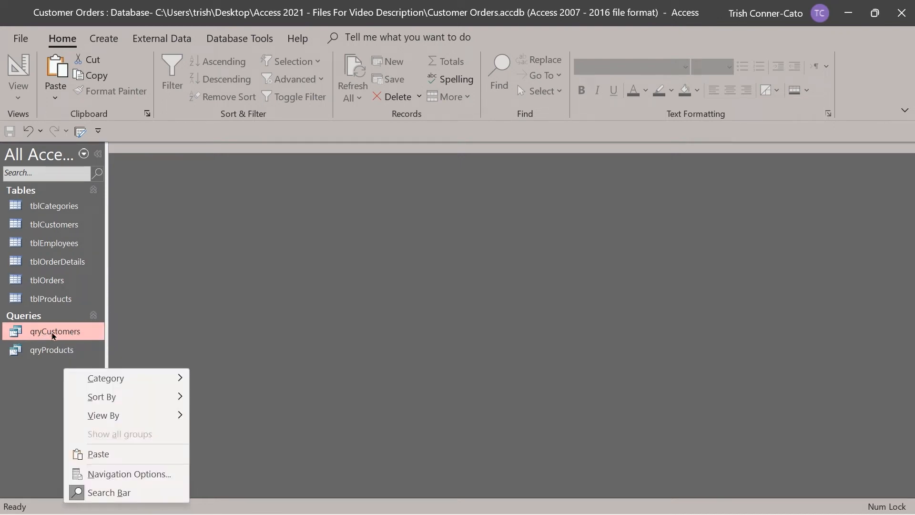
{"action": "left_click", "coordinate": [41, 377]}
{"action": "right_click", "coordinate": [41, 378]}
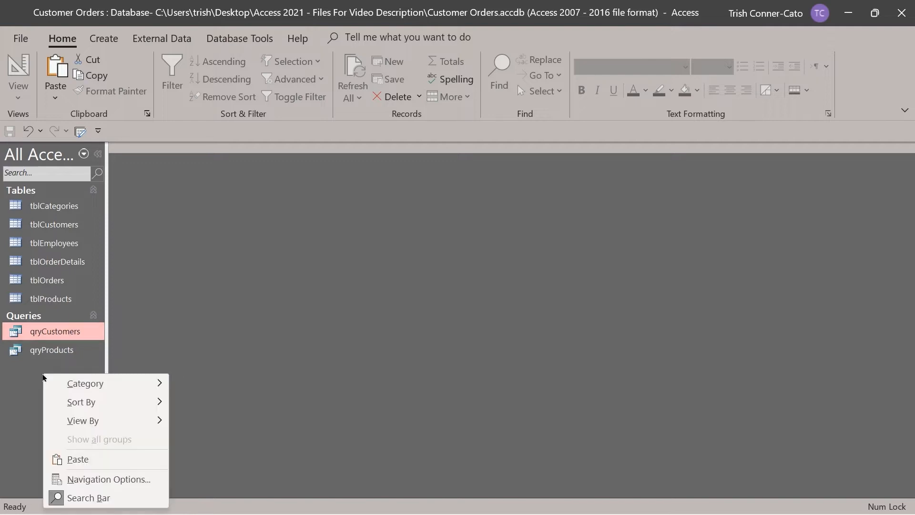
{"action": "left_click", "coordinate": [83, 459]}
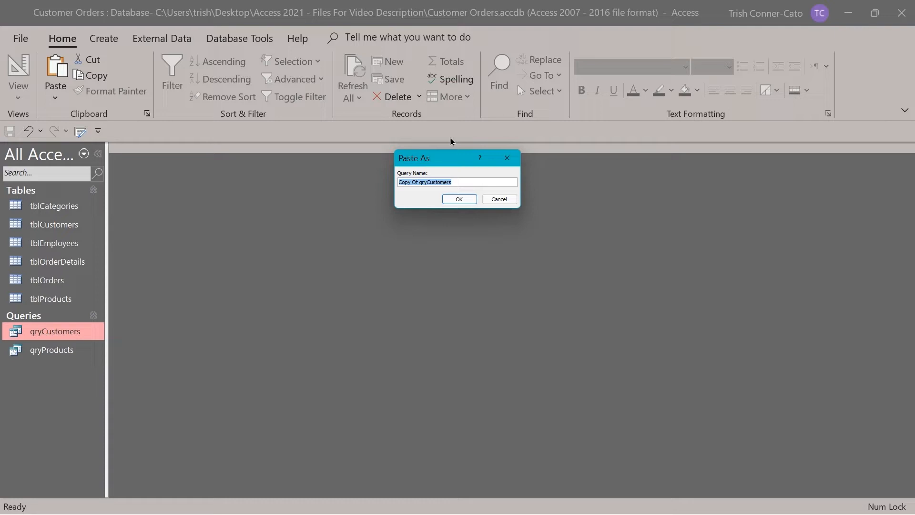
{"action": "left_click", "coordinate": [499, 199]}
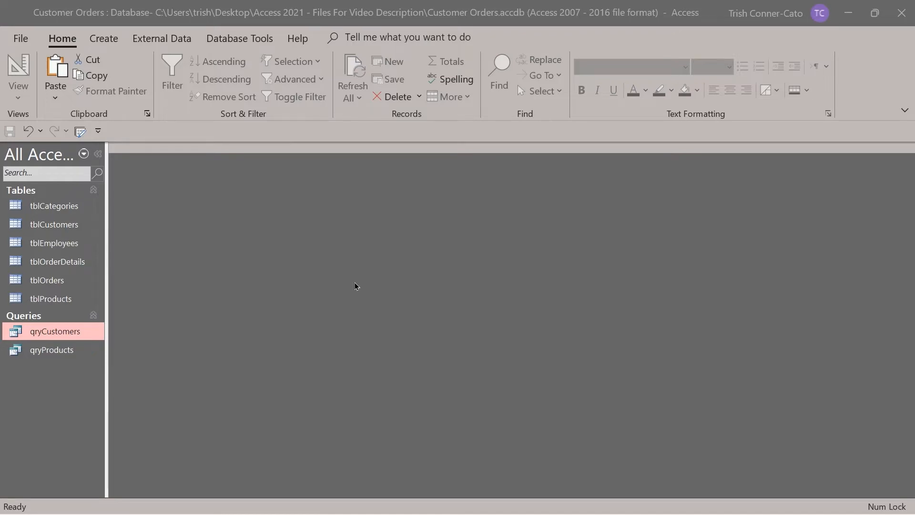
{"action": "double_click", "coordinate": [56, 225]}
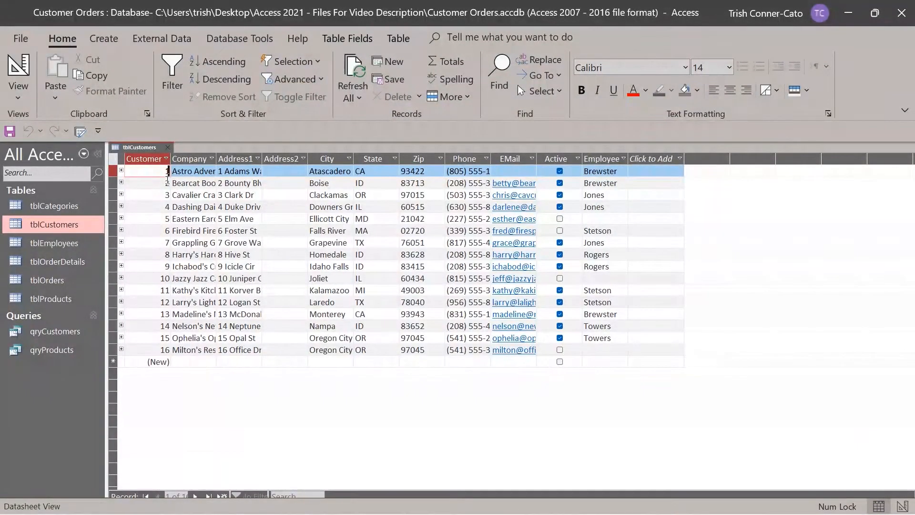
{"action": "left_click", "coordinate": [121, 170]}
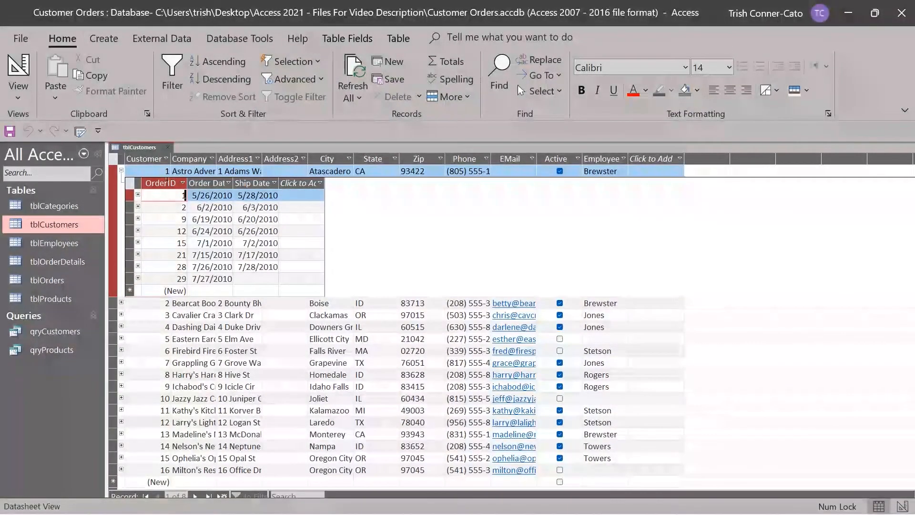
{"action": "left_click", "coordinate": [138, 195]}
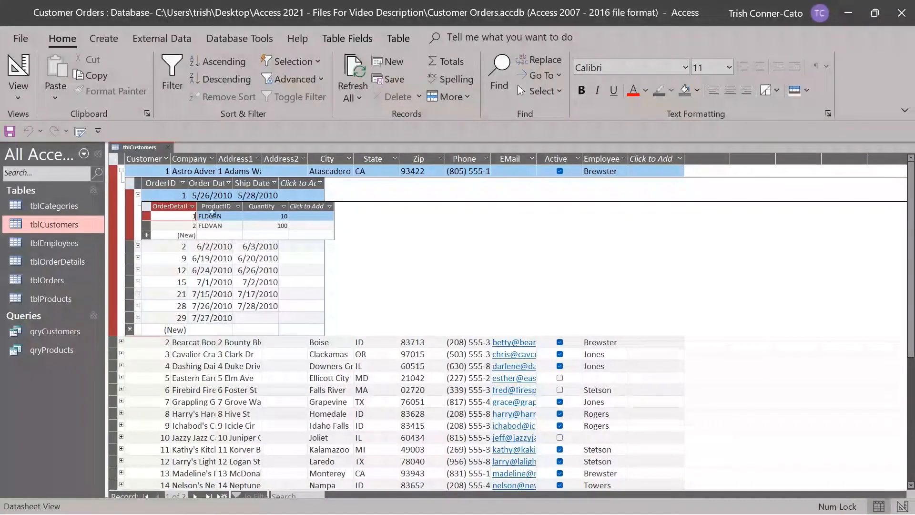
{"action": "left_click", "coordinate": [138, 194]}
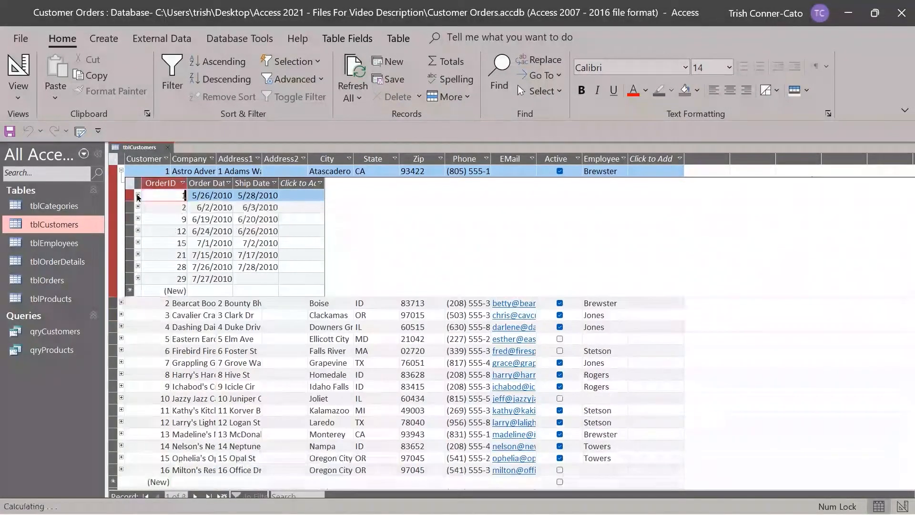
{"action": "left_click", "coordinate": [120, 171]}
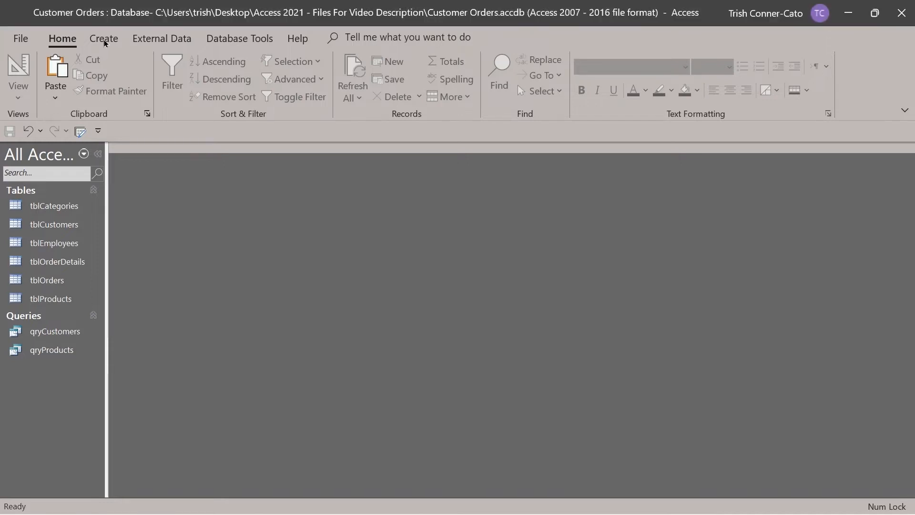
Launch the Form Wizard from the Create tab's Forms group.
{"action": "left_click", "coordinate": [104, 39]}
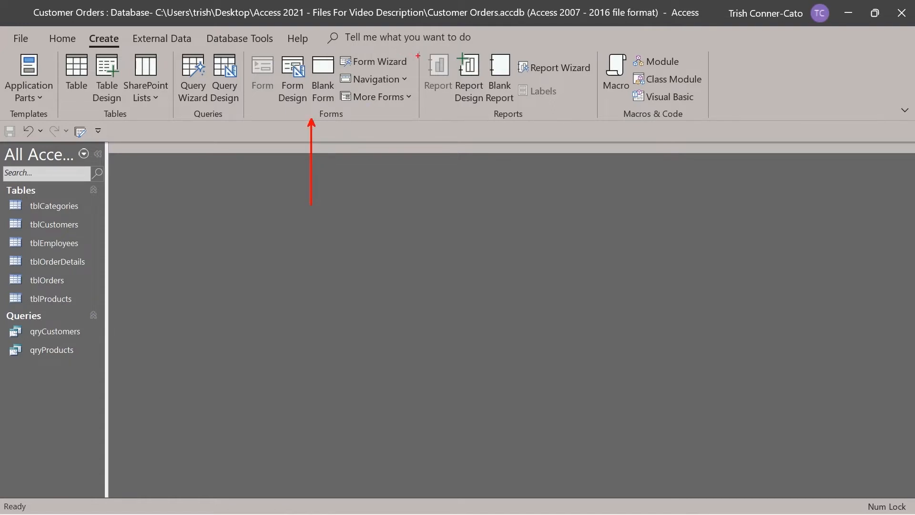
{"action": "left_click_drag", "start_coordinate": [414, 62], "coordinate": [439, 67]}
{"action": "key", "text": "Escape"}
{"action": "left_click", "coordinate": [374, 65]}
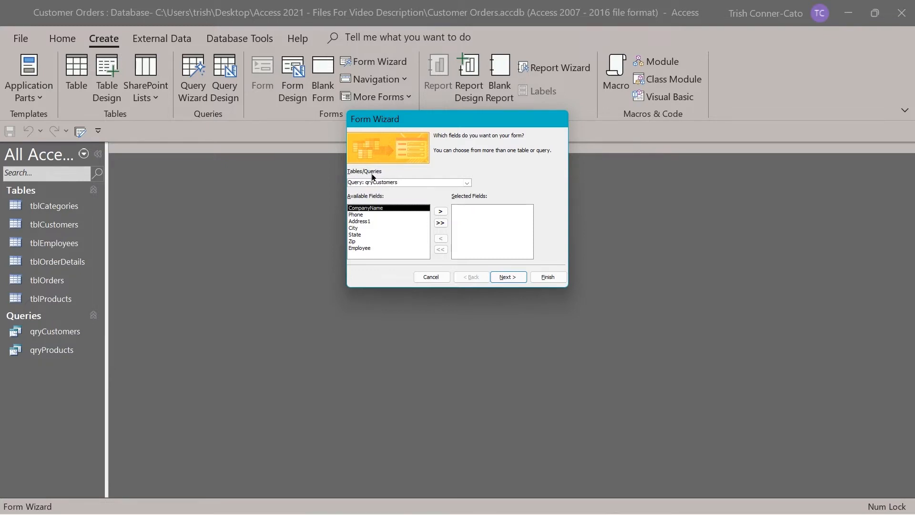
Switch the Form Wizard's source to Table: tblCustomers.
{"action": "left_click", "coordinate": [467, 184]}
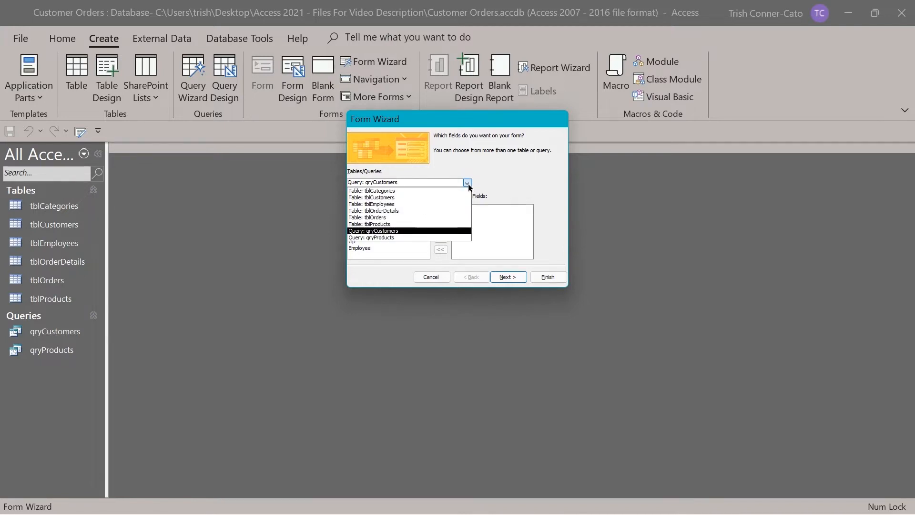
{"action": "left_click", "coordinate": [394, 197]}
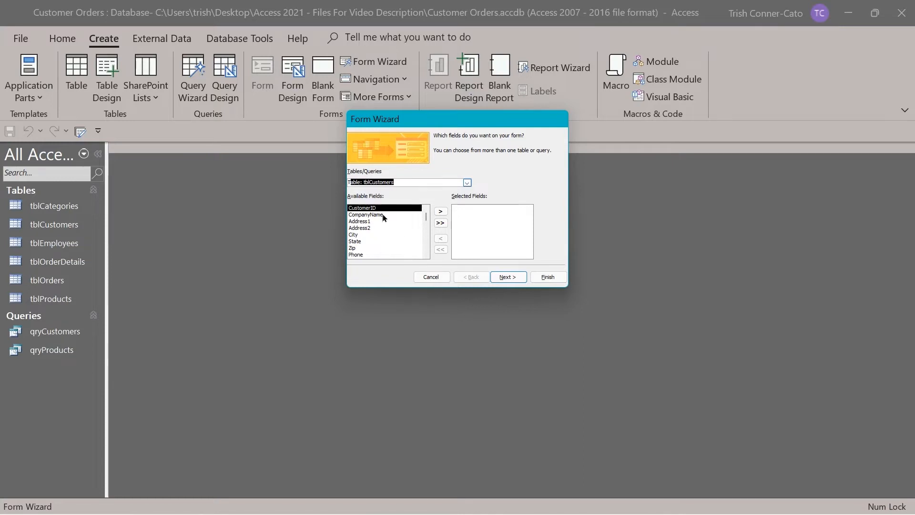
Move all tblCustomers fields to Selected Fields, then send CustomerID back to Available Fields.
{"action": "left_click", "coordinate": [441, 223]}
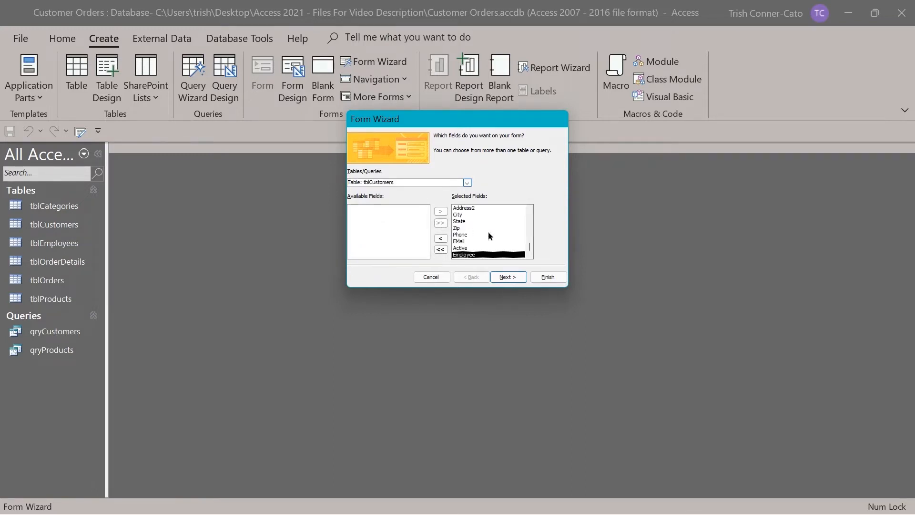
{"action": "left_click_drag", "start_coordinate": [532, 246], "coordinate": [533, 198]}
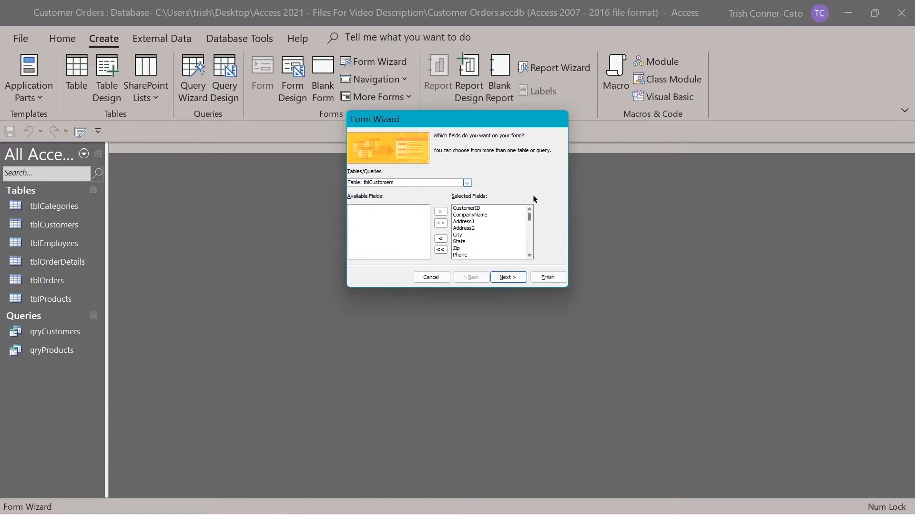
{"action": "left_click", "coordinate": [472, 208]}
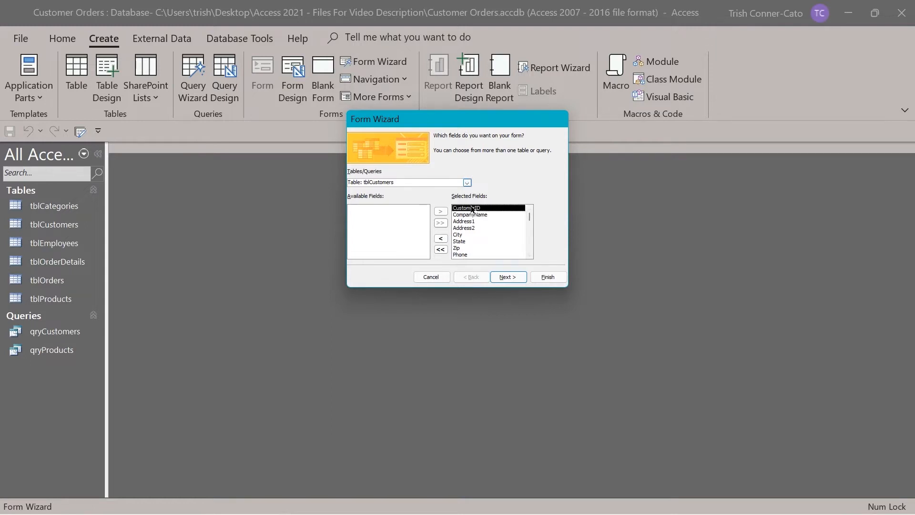
{"action": "left_click", "coordinate": [441, 238]}
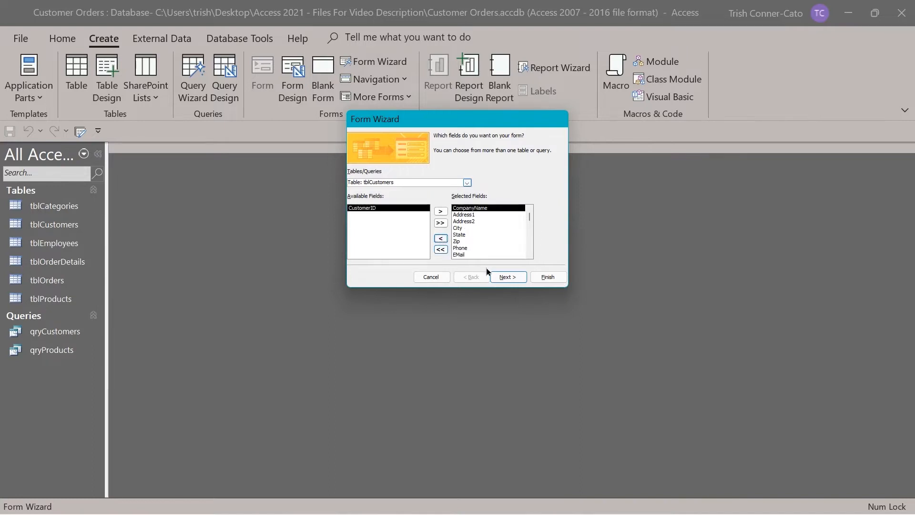
Advance to the layout step, preview Tabular, Datasheet and Justified, then keep Columnar.
{"action": "left_click", "coordinate": [509, 276]}
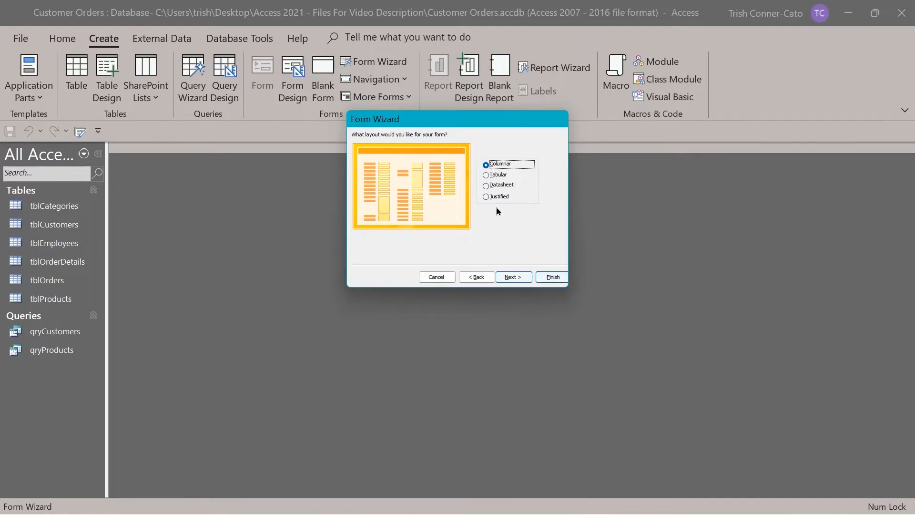
{"action": "left_click", "coordinate": [494, 178]}
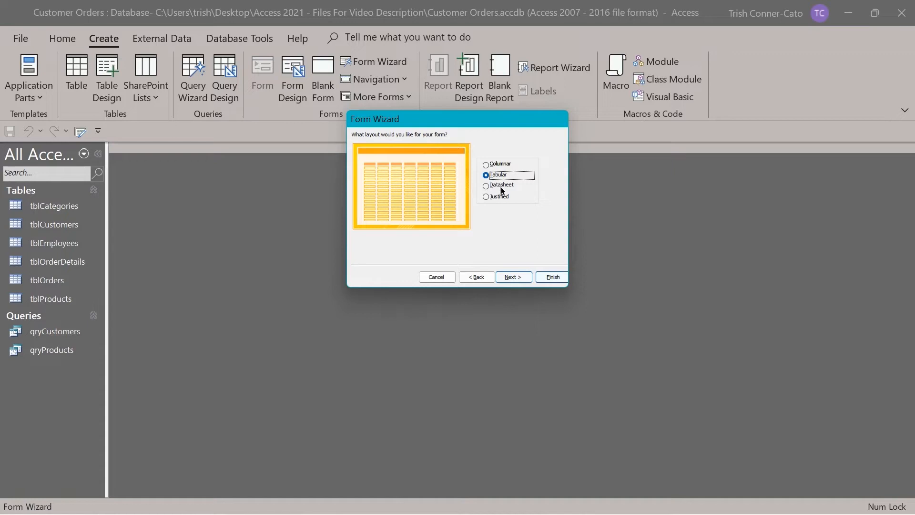
{"action": "left_click", "coordinate": [501, 186]}
{"action": "left_click", "coordinate": [500, 200]}
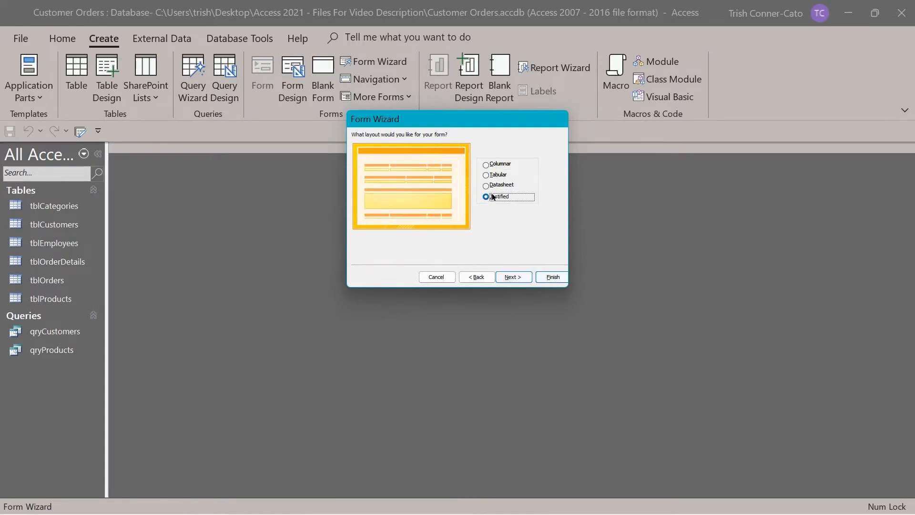
{"action": "left_click", "coordinate": [488, 165]}
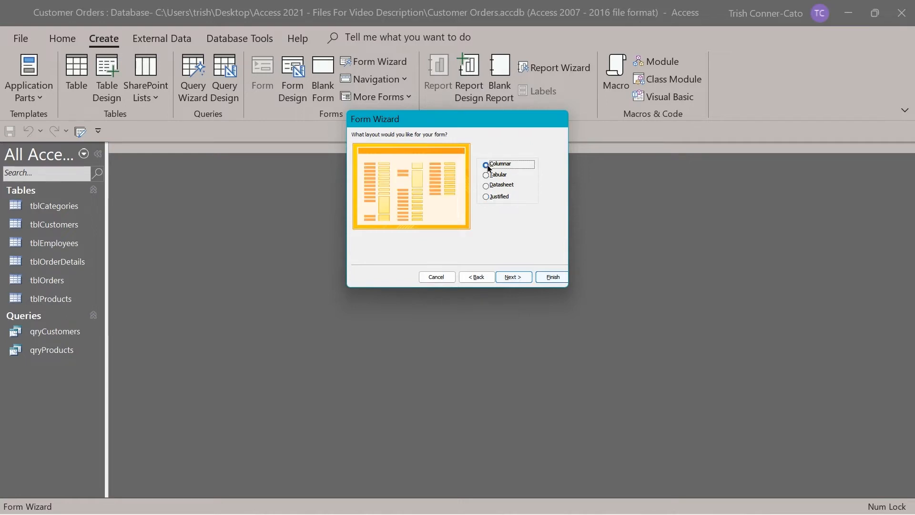
On the final wizard step, replace the tbl prefix to title the form frmlCustomers and finish.
{"action": "left_click", "coordinate": [508, 271]}
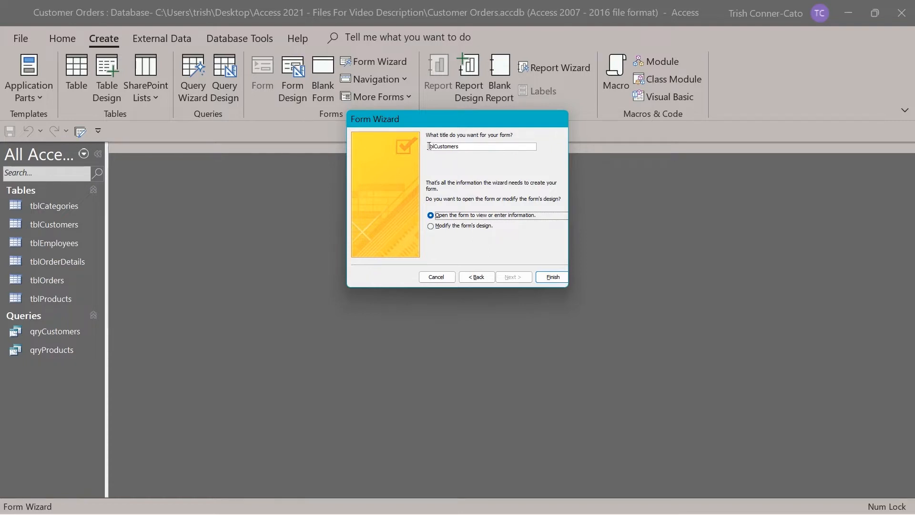
{"action": "left_click_drag", "start_coordinate": [434, 147], "coordinate": [416, 148]}
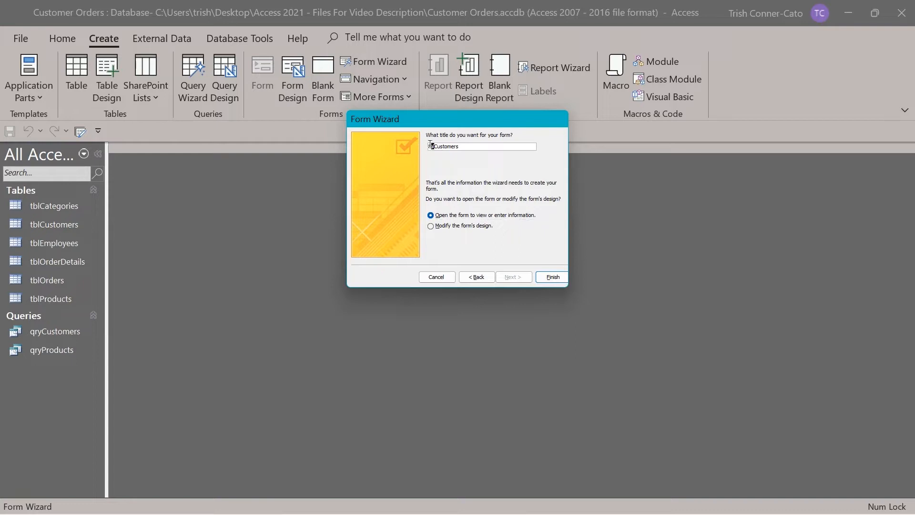
{"action": "double_click", "coordinate": [434, 147]}
{"action": "key", "text": "End"}
{"action": "key", "text": "Home"}
{"action": "key", "text": "Delete"}
{"action": "key", "text": "Delete"}
{"action": "key", "text": "Delete"}
{"action": "type", "text": "frml"}
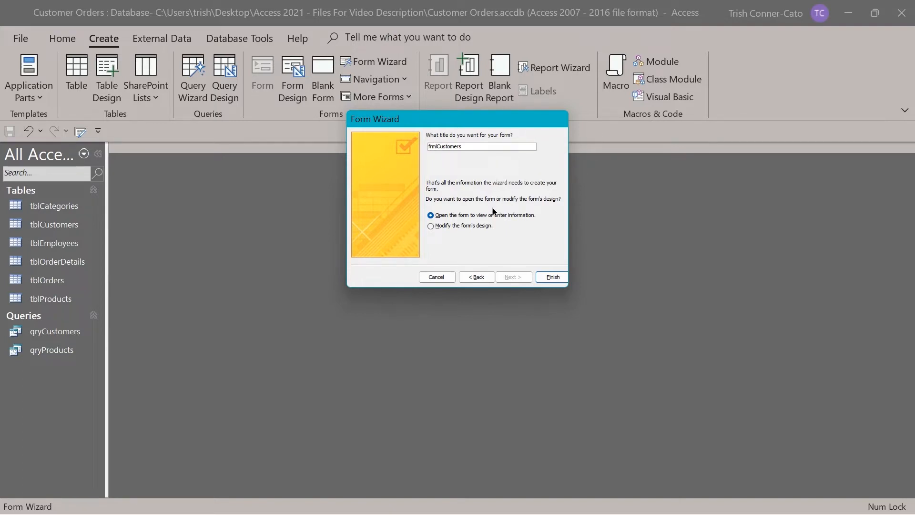
{"action": "left_click", "coordinate": [552, 277]}
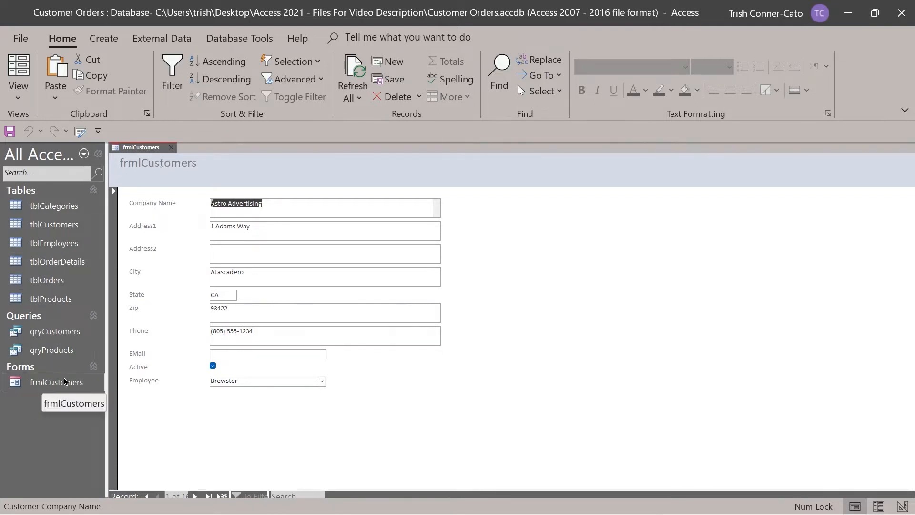
Bring up the view options for the open frmlCustomers form.
{"action": "right_click", "coordinate": [148, 148]}
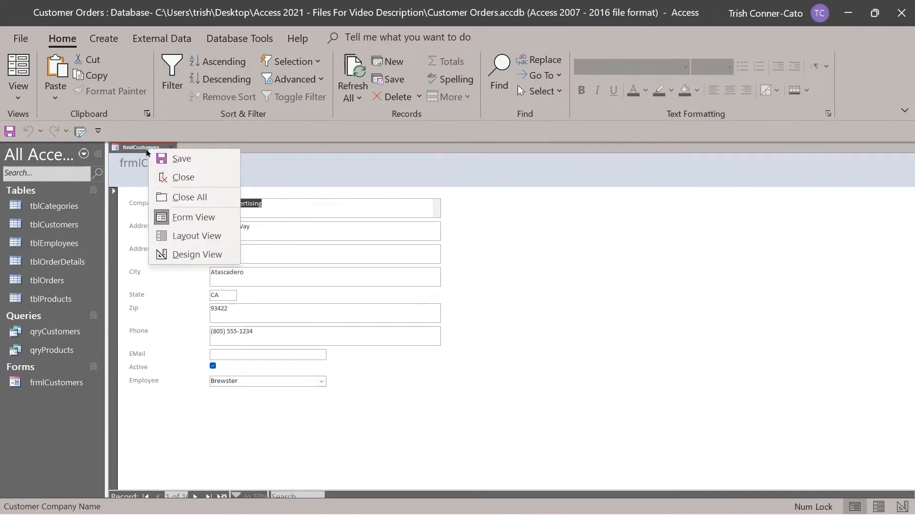
In Layout View, change the header title from frmlCustomers to 'Customer Information Form'.
{"action": "left_click", "coordinate": [194, 235]}
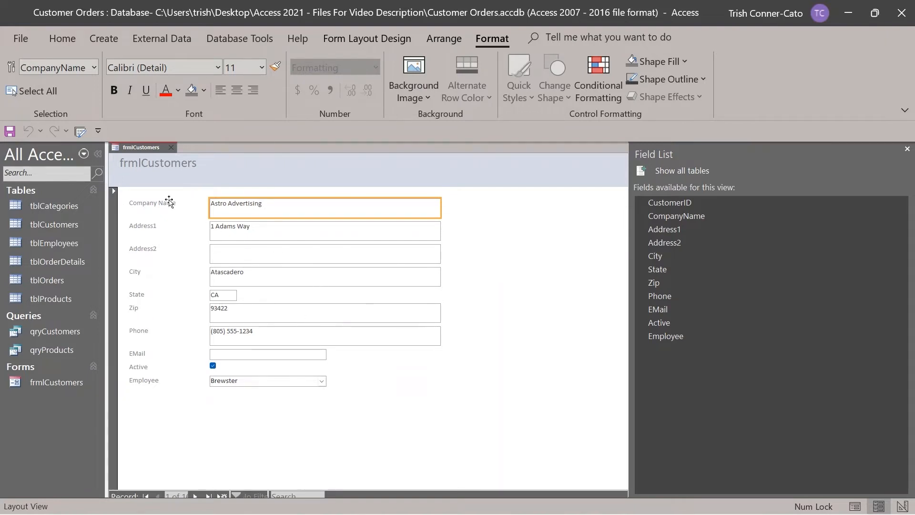
{"action": "left_click", "coordinate": [141, 165]}
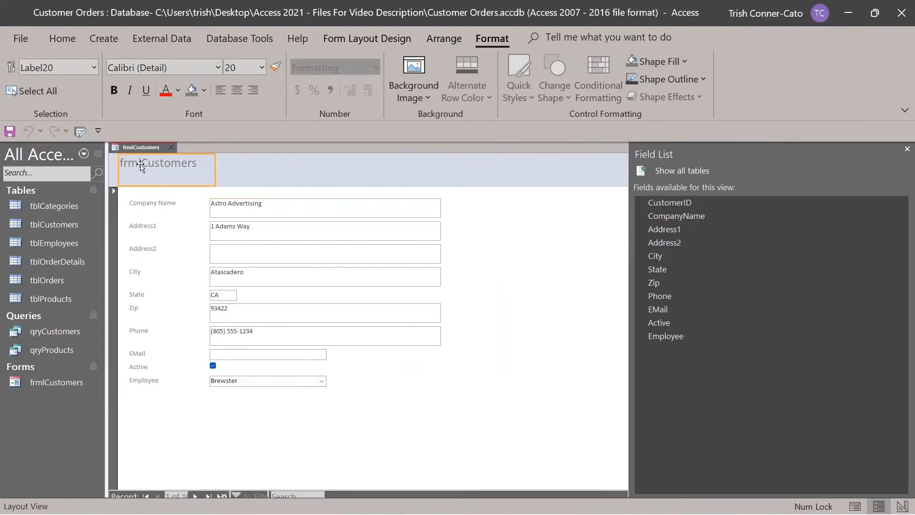
{"action": "left_click", "coordinate": [201, 165]}
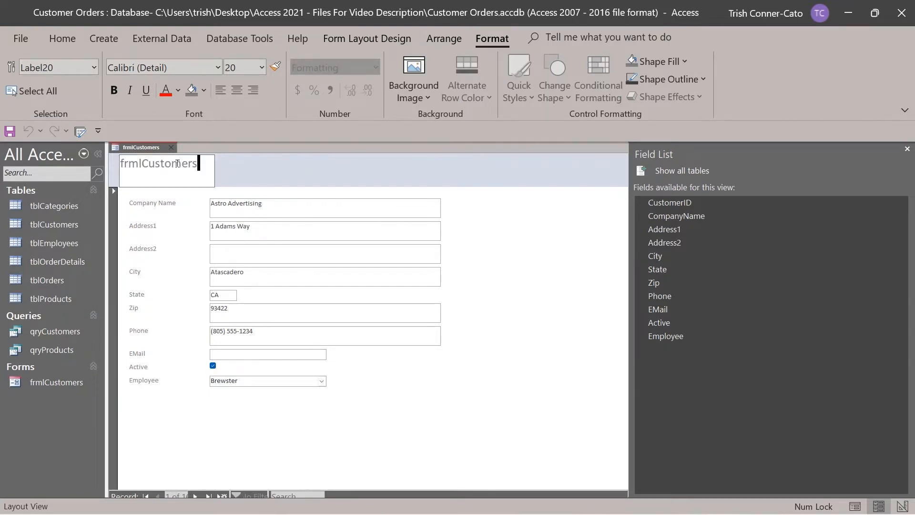
{"action": "left_click_drag", "start_coordinate": [141, 163], "coordinate": [106, 154]}
{"action": "key", "text": "Delete"}
{"action": "left_click", "coordinate": [177, 161]}
{"action": "key", "text": "BackSpace"}
{"action": "type", "text": "Information Form"}
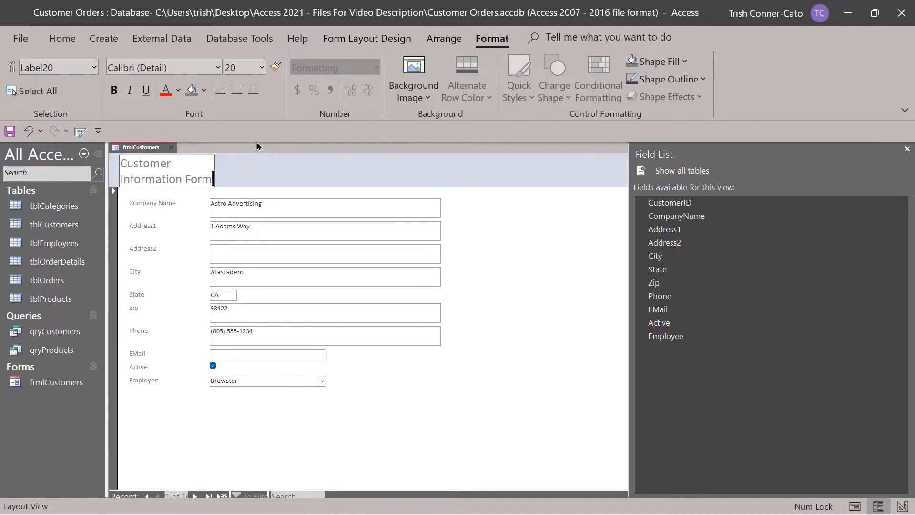
{"action": "left_click", "coordinate": [250, 165]}
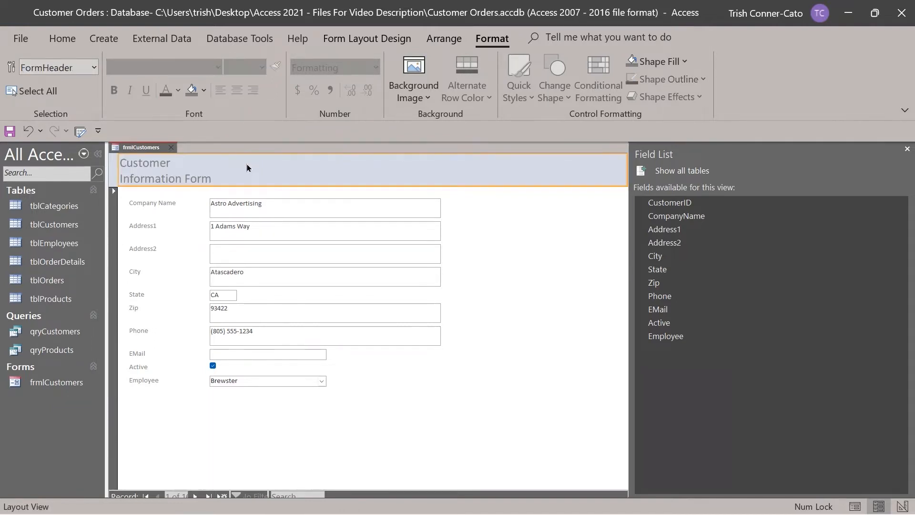
Widen the Customer Information Form title label so it fits on one line.
{"action": "left_click", "coordinate": [176, 184]}
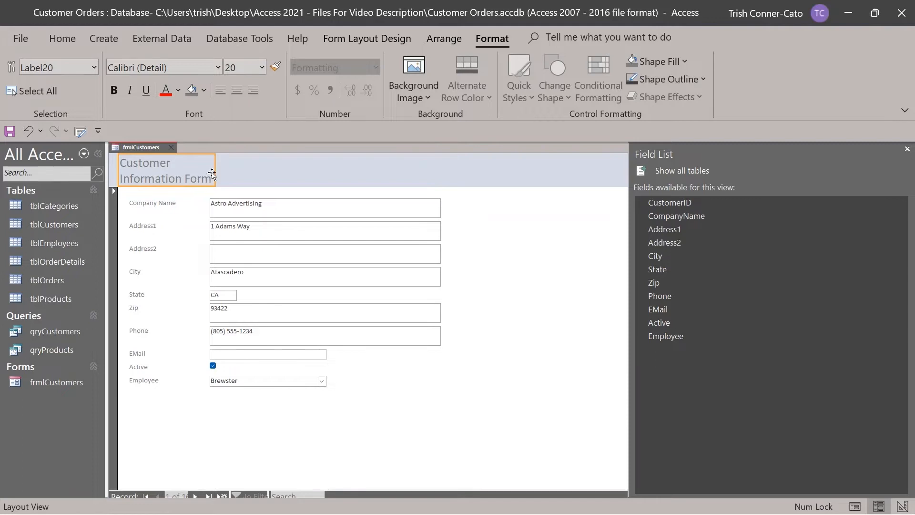
{"action": "left_click_drag", "start_coordinate": [215, 174], "coordinate": [270, 172]}
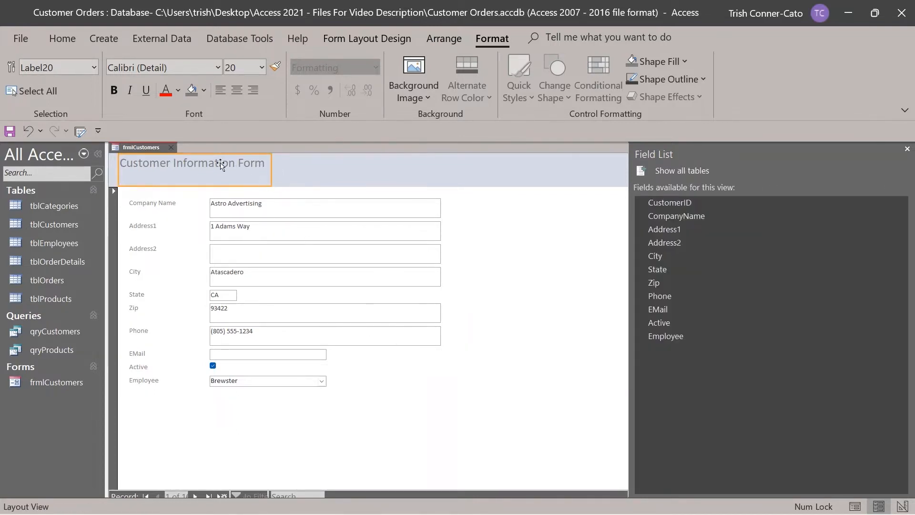
{"action": "right_click", "coordinate": [154, 148]}
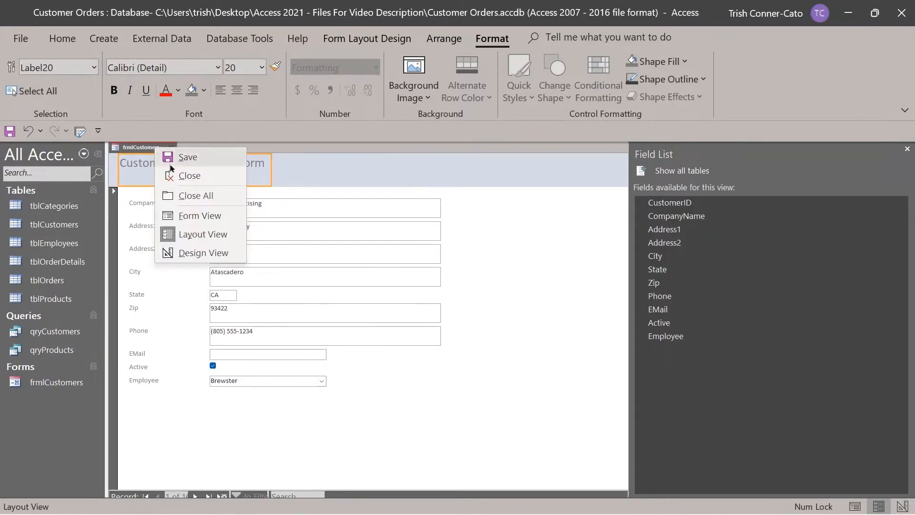
Switch the customer form to Form View, then close it, saving the design changes.
{"action": "left_click", "coordinate": [201, 213]}
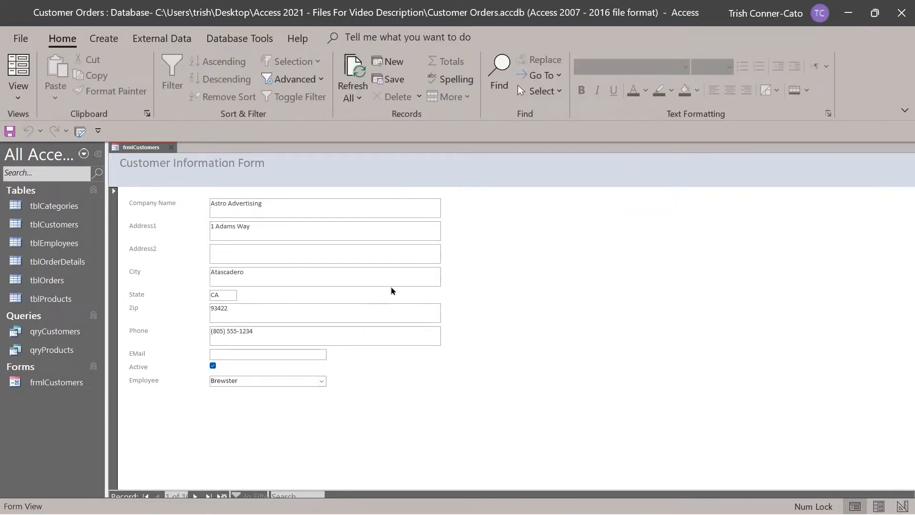
{"action": "left_click", "coordinate": [171, 148]}
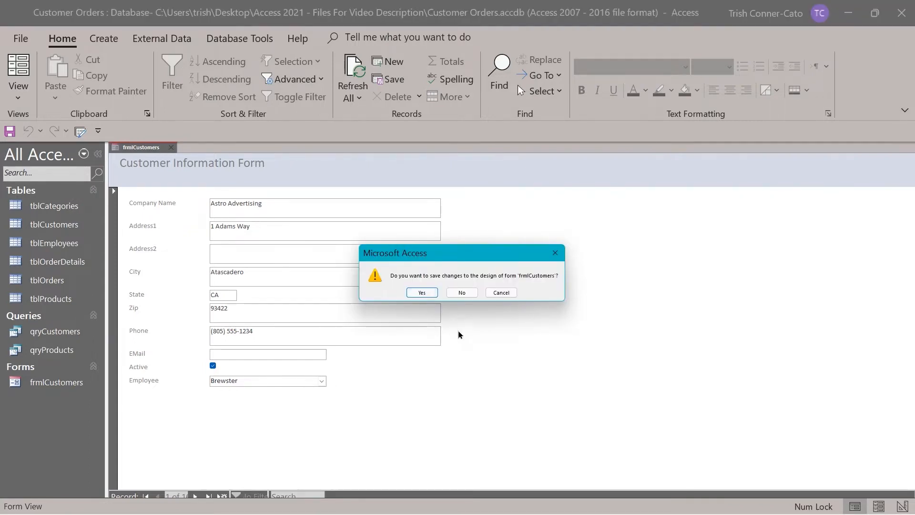
{"action": "left_click", "coordinate": [427, 294]}
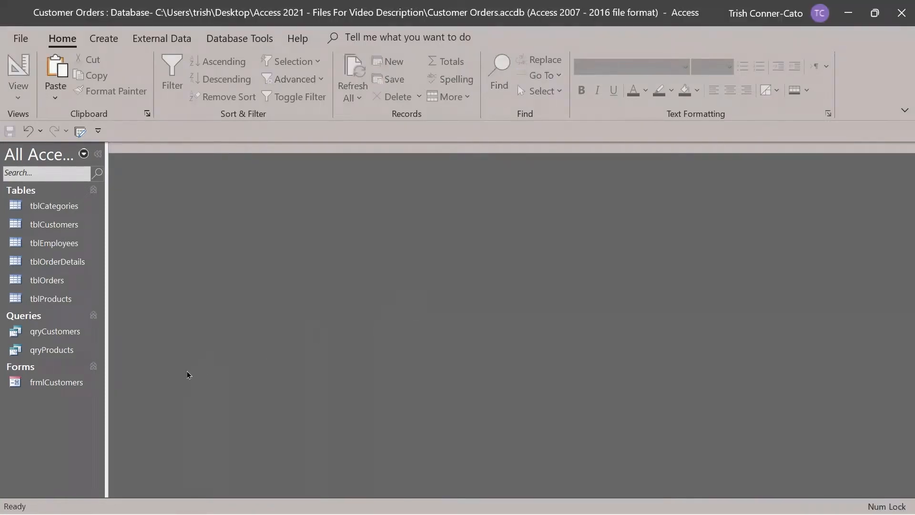
Rename the frmlCustomers form to frmCustomers in the navigation pane.
{"action": "right_click", "coordinate": [46, 383]}
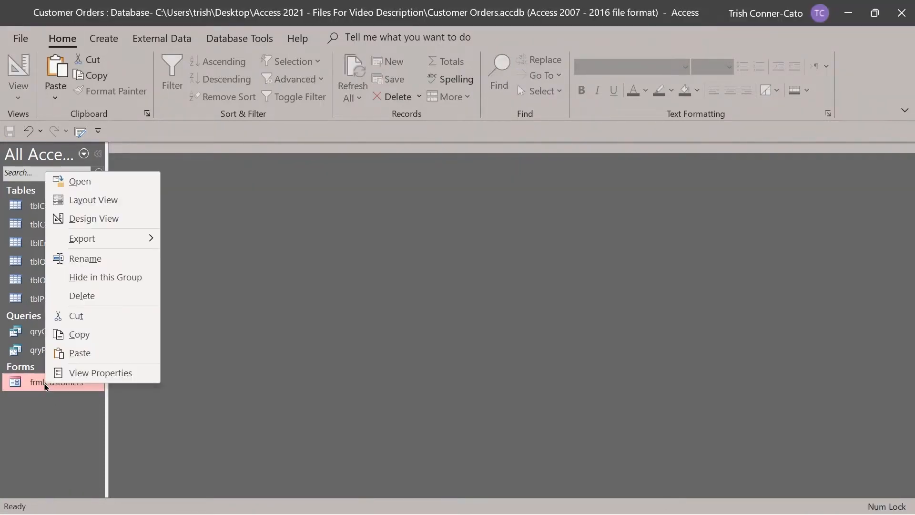
{"action": "left_click", "coordinate": [97, 259]}
{"action": "left_click", "coordinate": [45, 379]}
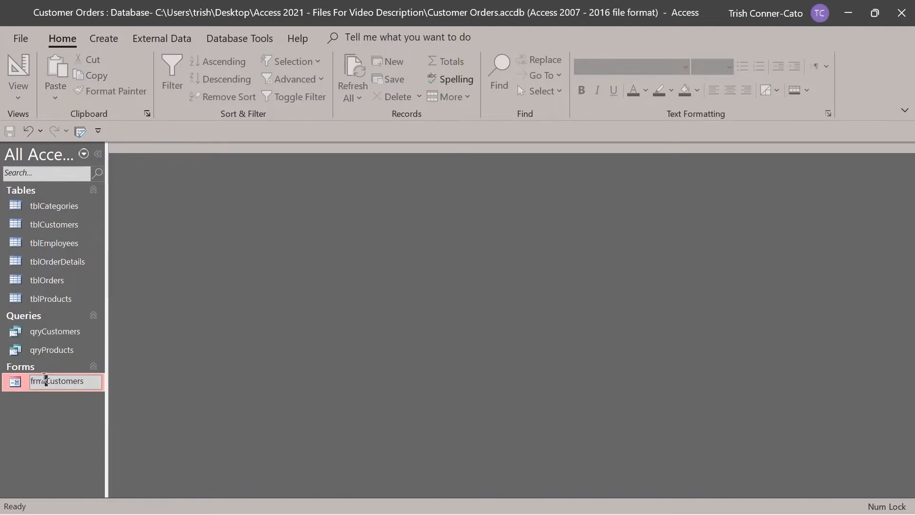
{"action": "key", "text": "BackSpace"}
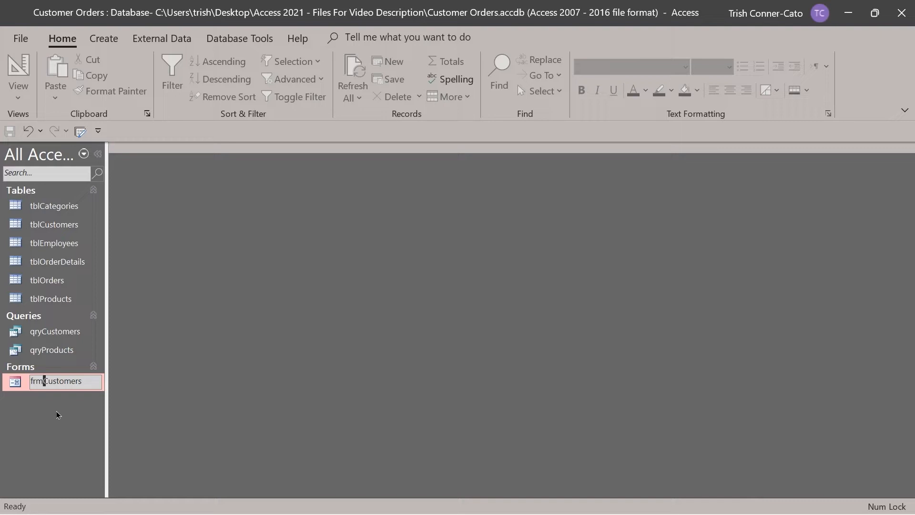
{"action": "key", "text": "Return"}
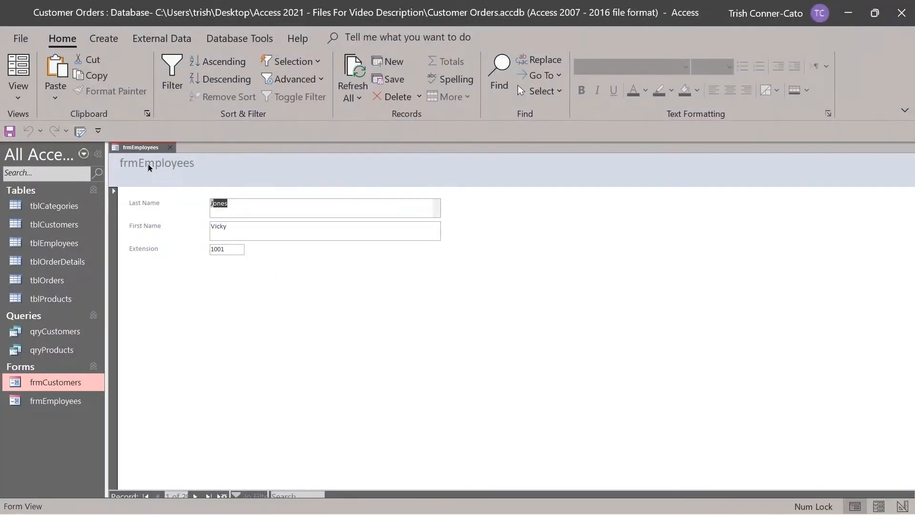
In Layout View, change the employee form's header title from frmEmployees to 'Employees Form'.
{"action": "right_click", "coordinate": [145, 148]}
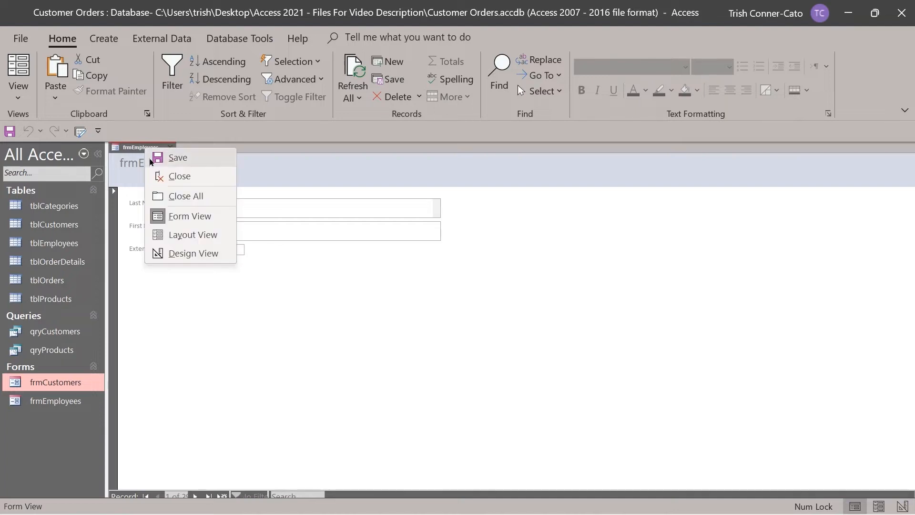
{"action": "left_click", "coordinate": [194, 235]}
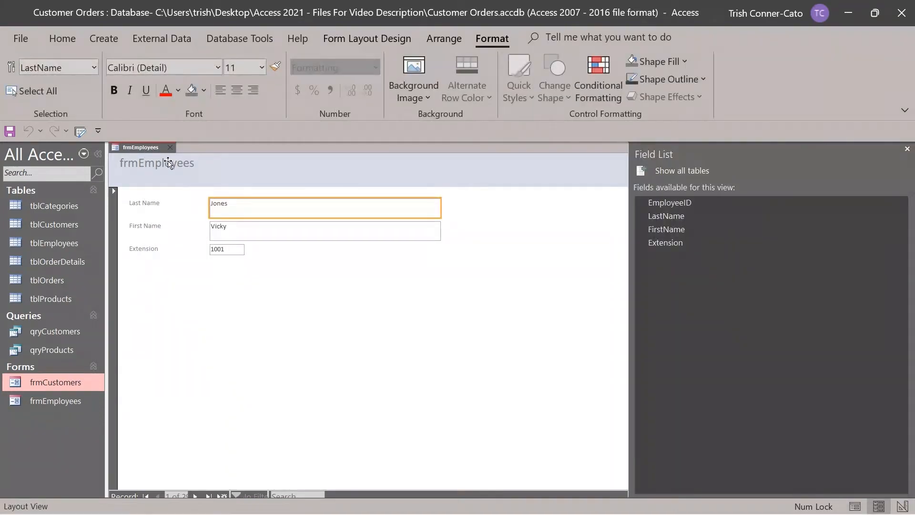
{"action": "left_click", "coordinate": [168, 163]}
{"action": "left_click", "coordinate": [138, 162]}
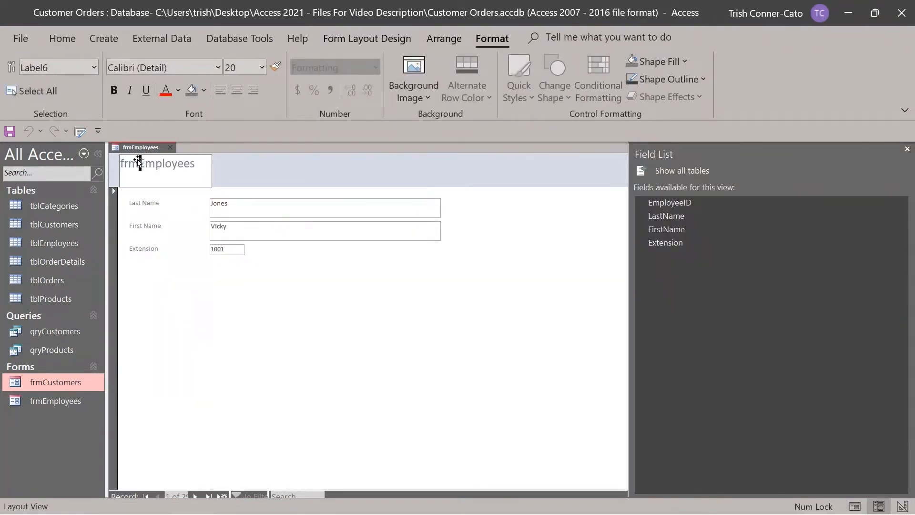
{"action": "double_click", "coordinate": [138, 163]}
{"action": "left_click_drag", "start_coordinate": [138, 163], "coordinate": [114, 164]}
{"action": "key", "text": "Delete"}
{"action": "left_click", "coordinate": [189, 162]}
{"action": "type", "text": "Form"}
{"action": "left_click", "coordinate": [232, 320]}
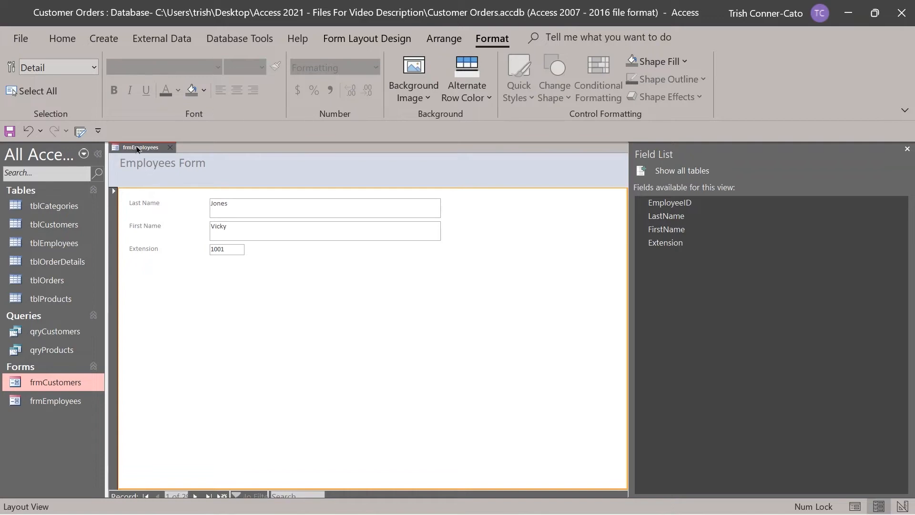
Save the frmEmployees form and close it.
{"action": "right_click", "coordinate": [137, 149]}
{"action": "left_click", "coordinate": [153, 154]}
{"action": "left_click", "coordinate": [173, 149]}
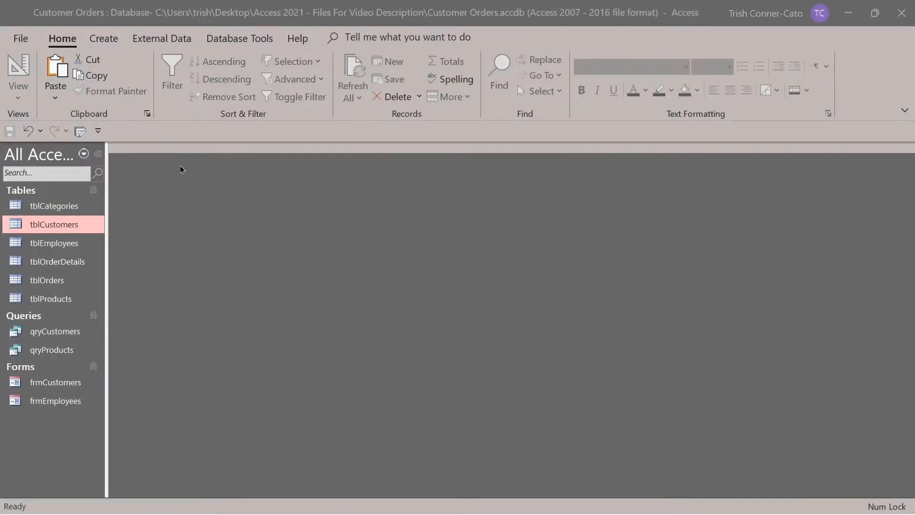
Create a new blank form, Form1, with Form Design on the Create tab.
{"action": "left_click", "coordinate": [106, 42]}
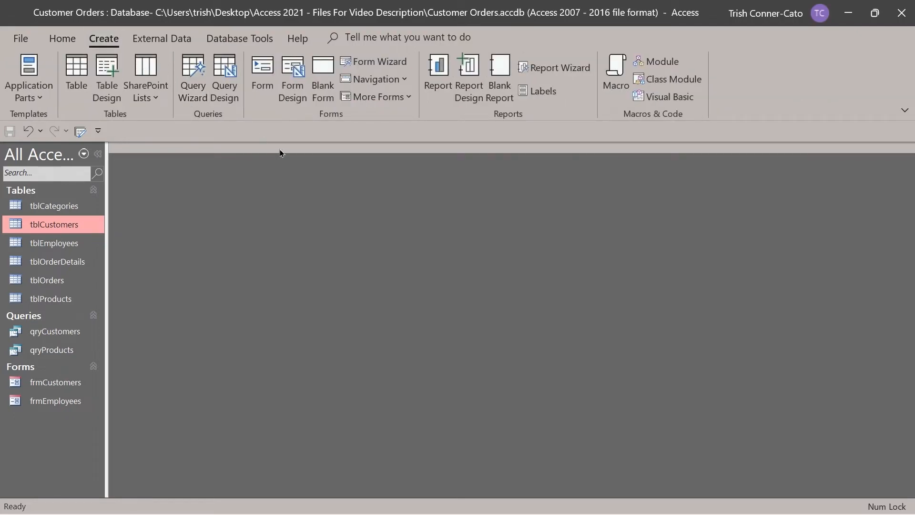
{"action": "left_click", "coordinate": [297, 84]}
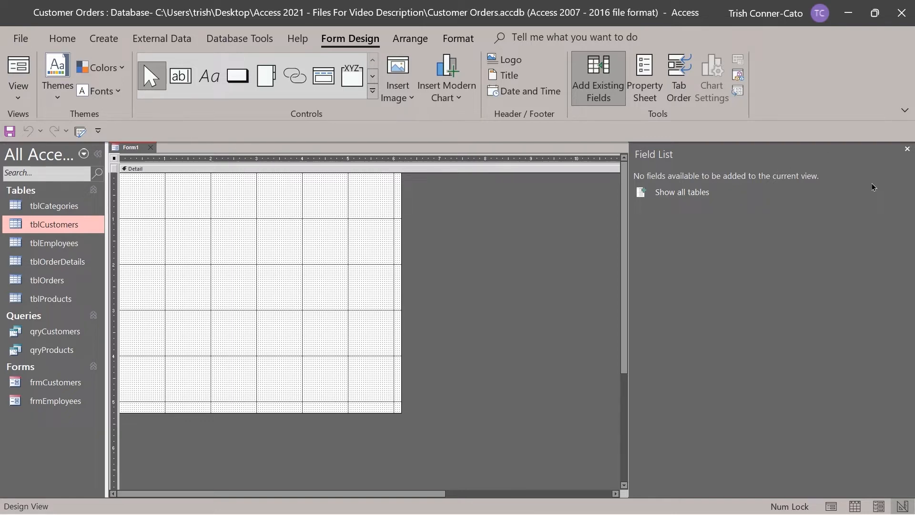
Reopen the Field List showing all tables and expand tblOrders to see its fields.
{"action": "left_click", "coordinate": [907, 149]}
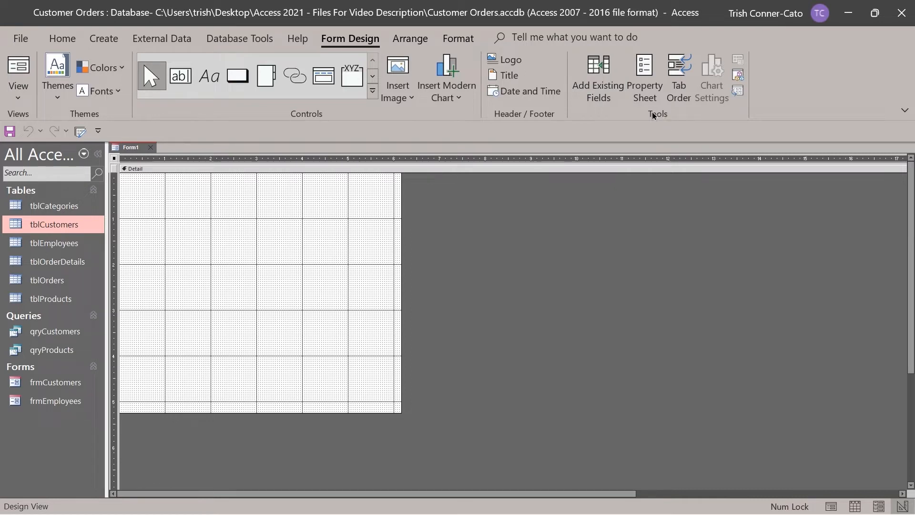
{"action": "left_click", "coordinate": [600, 83]}
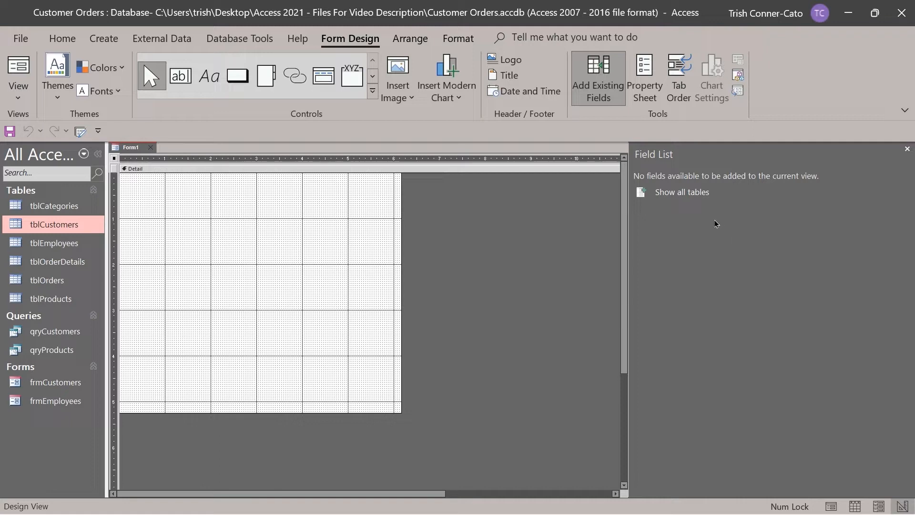
{"action": "left_click", "coordinate": [678, 198]}
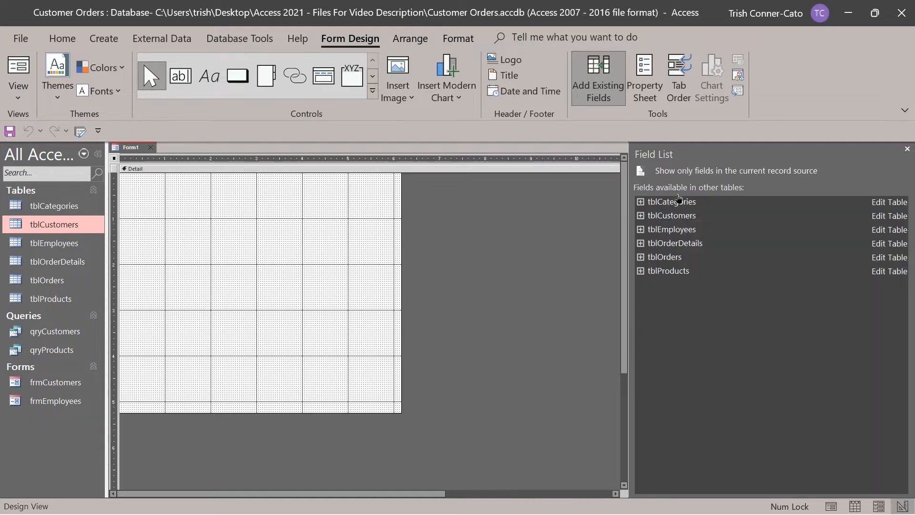
{"action": "left_click", "coordinate": [640, 258]}
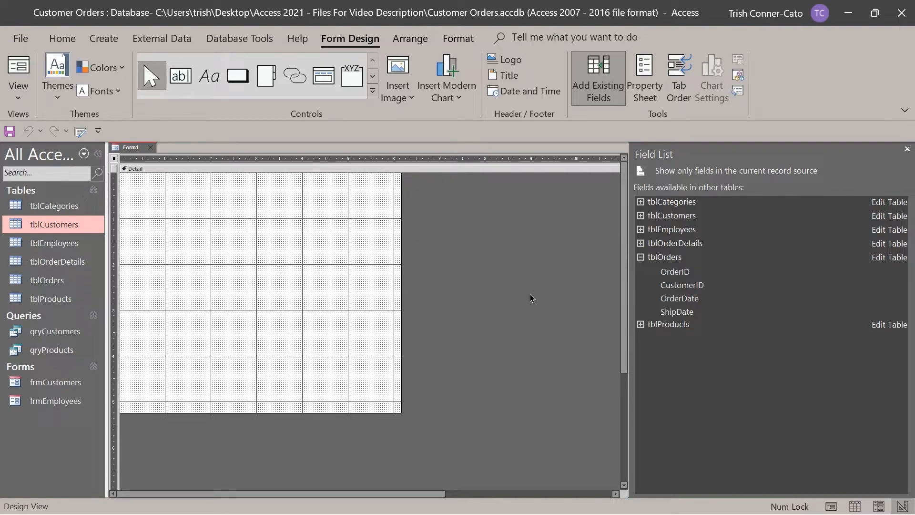
Add the CustomerID, OrderDate and ShipDate fields from tblOrders onto Form1 with Add Field to View.
{"action": "right_click", "coordinate": [682, 286]}
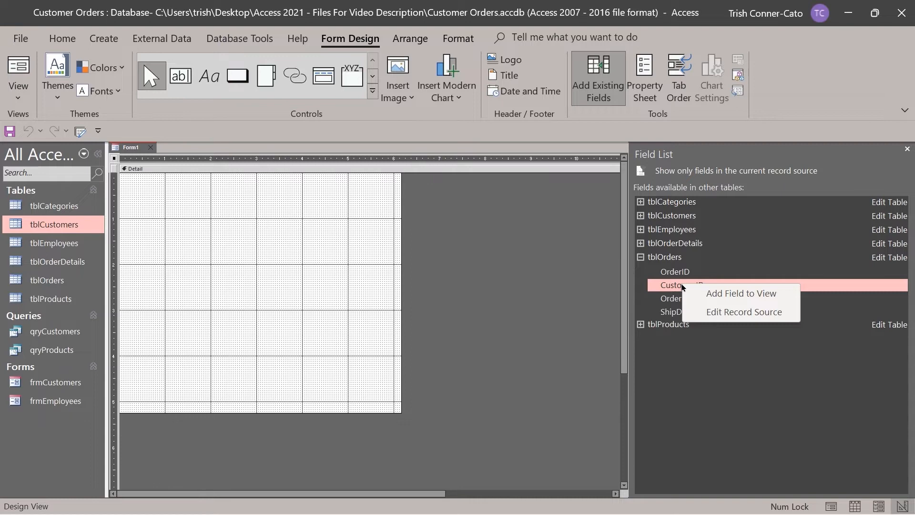
{"action": "left_click", "coordinate": [725, 296]}
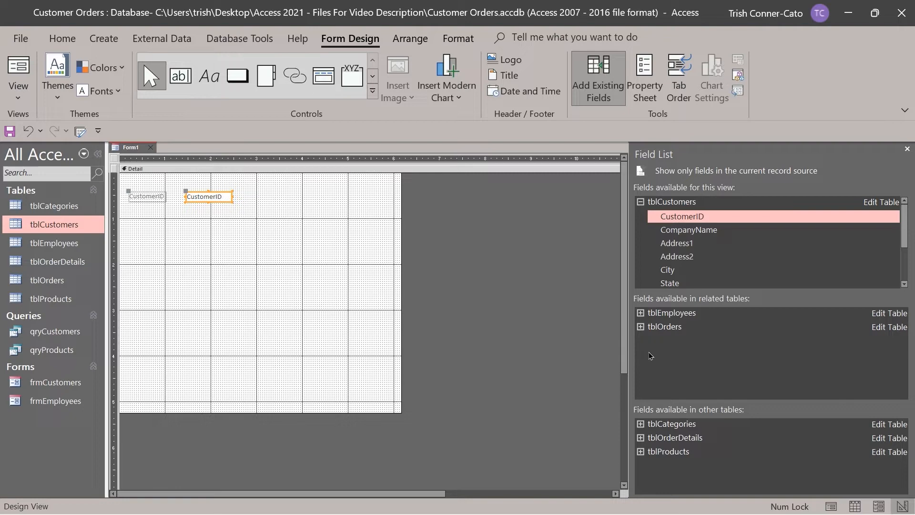
{"action": "left_click", "coordinate": [641, 328]}
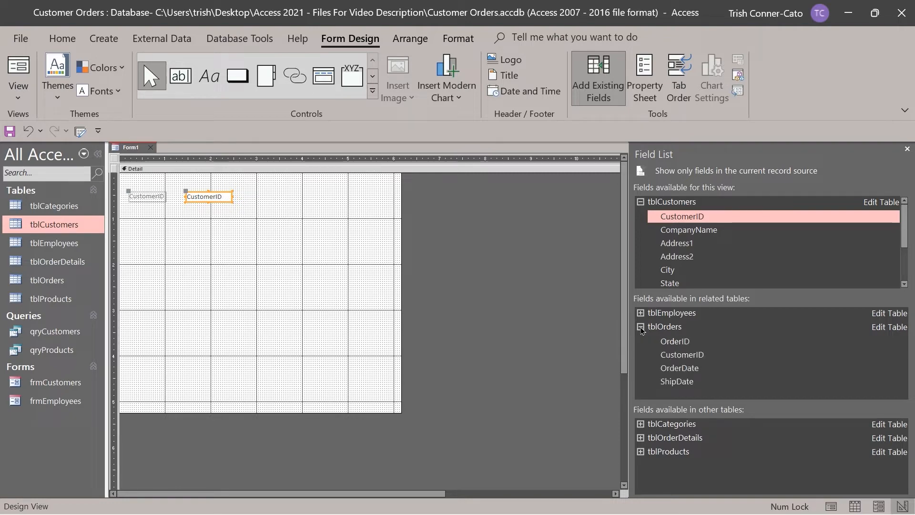
{"action": "right_click", "coordinate": [675, 370]}
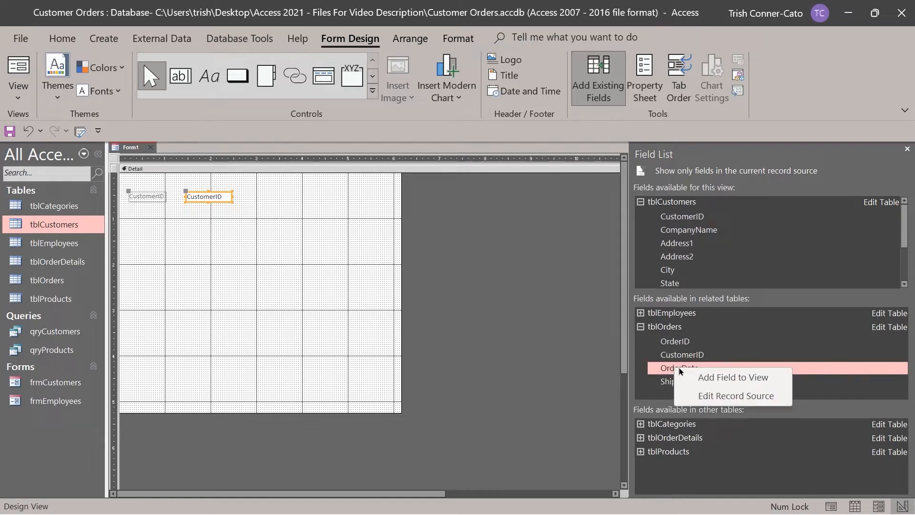
{"action": "left_click", "coordinate": [706, 377]}
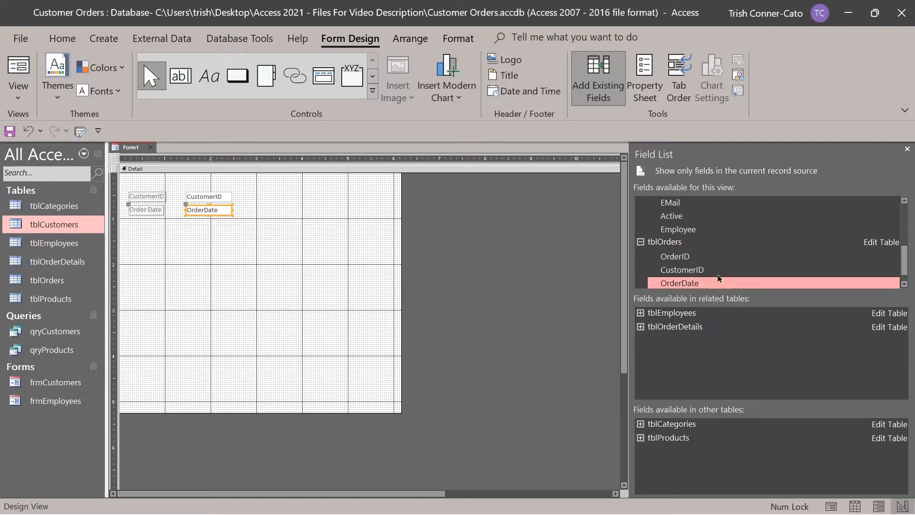
{"action": "scroll", "coordinate": [718, 274], "scroll_direction": "down", "scroll_amount": 1}
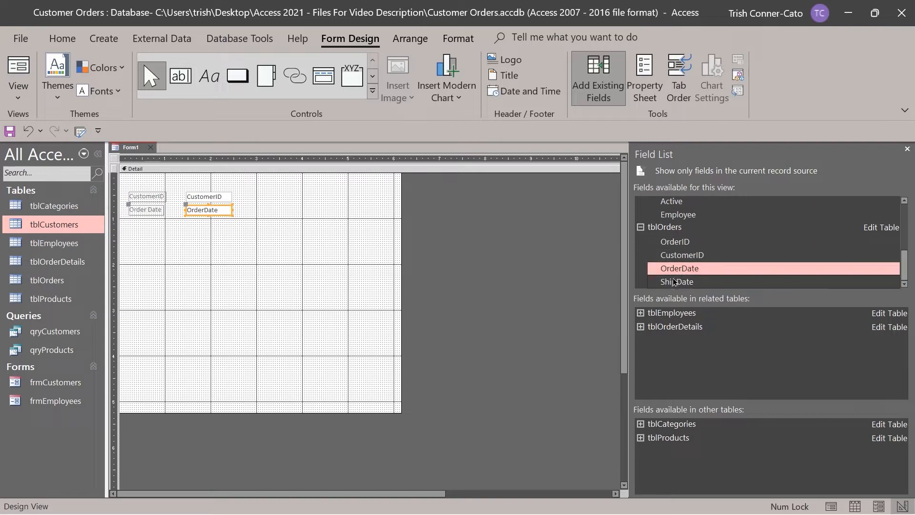
{"action": "right_click", "coordinate": [675, 282]}
{"action": "left_click", "coordinate": [709, 287]}
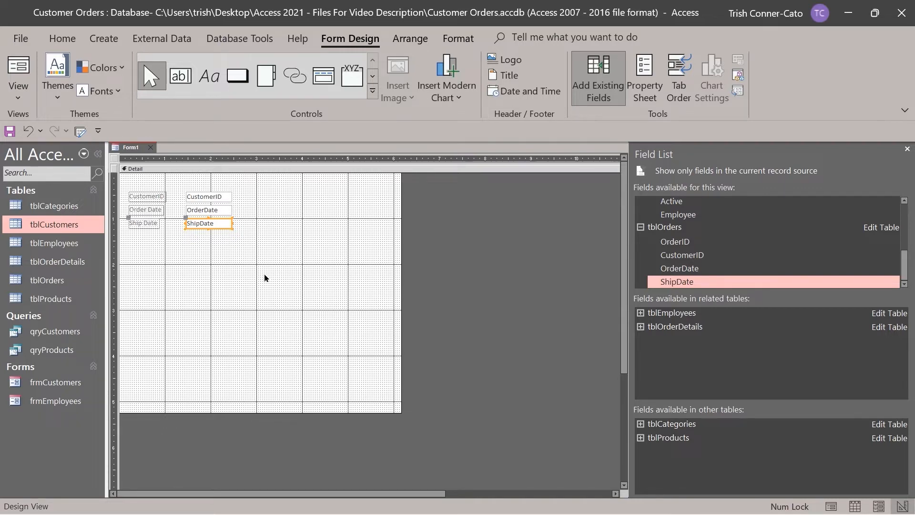
{"action": "right_click", "coordinate": [134, 151]}
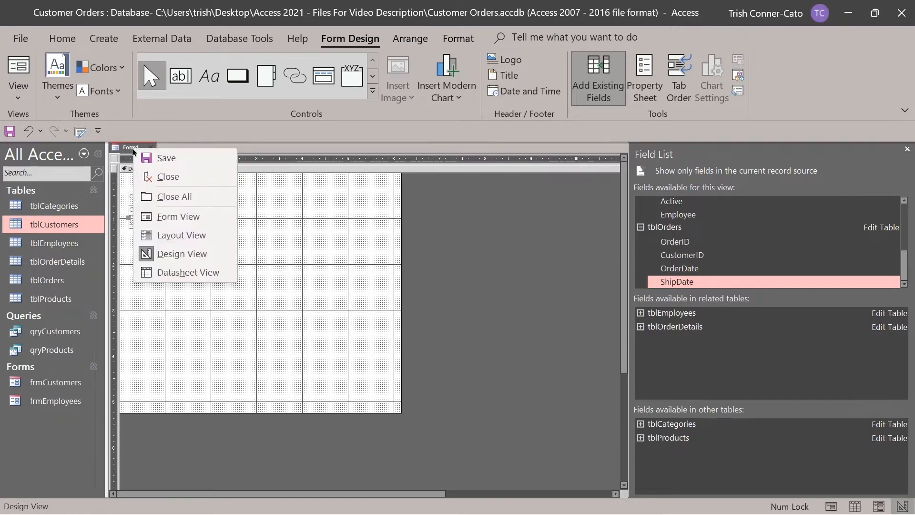
{"action": "left_click", "coordinate": [165, 220]}
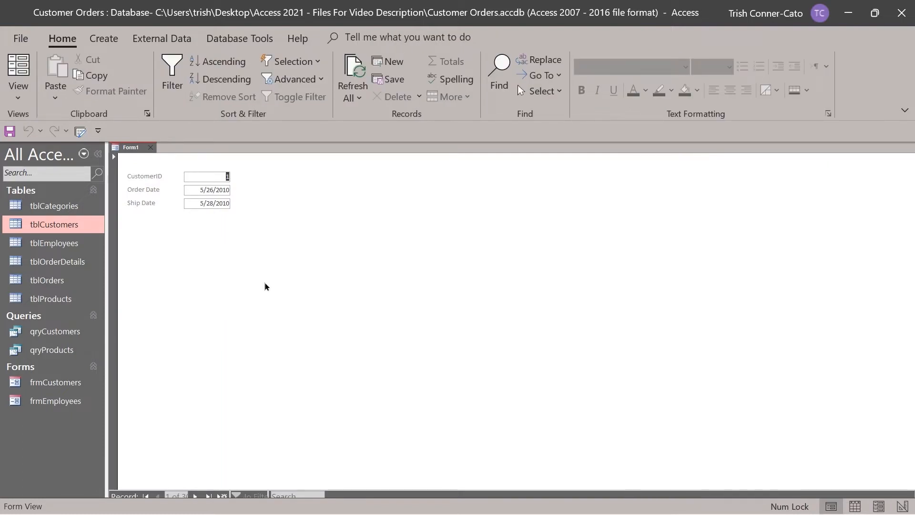
{"action": "right_click", "coordinate": [134, 149]}
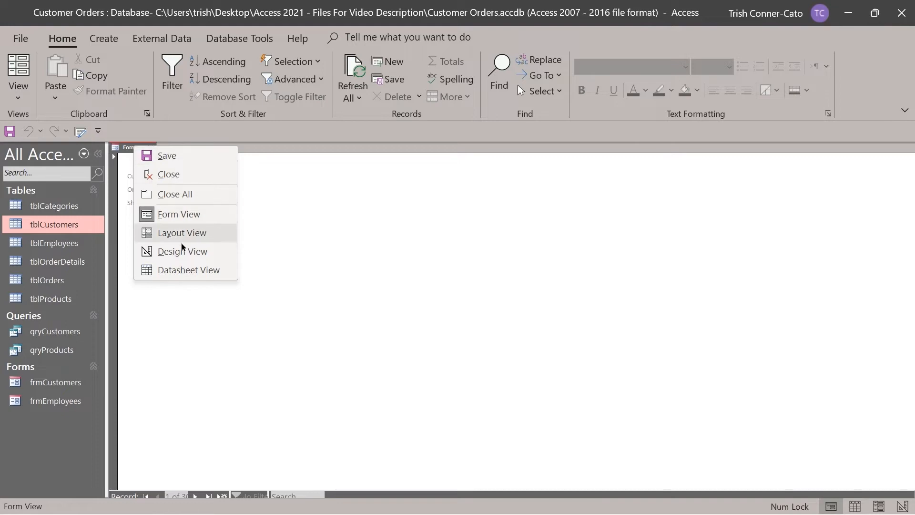
{"action": "left_click", "coordinate": [183, 249]}
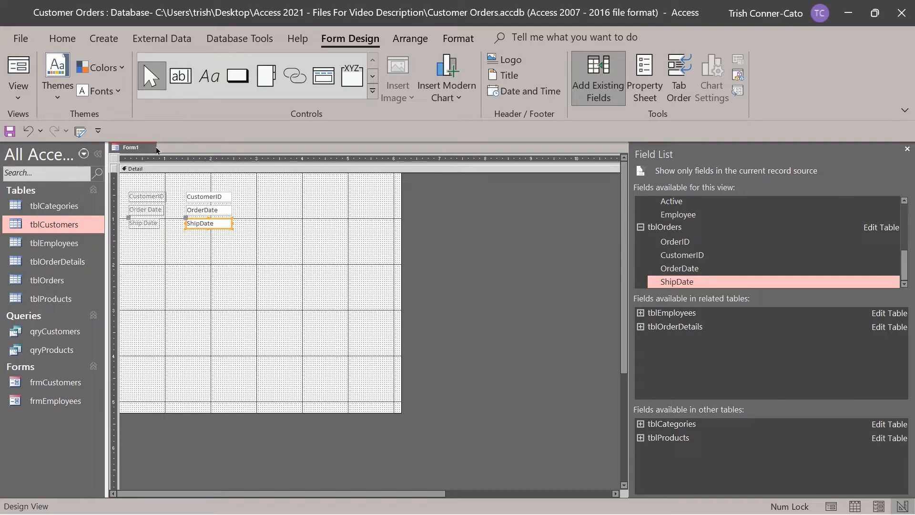
Add Form Header/Footer sections to the form and make the Form Header taller.
{"action": "left_click", "coordinate": [142, 170]}
{"action": "right_click", "coordinate": [142, 170]}
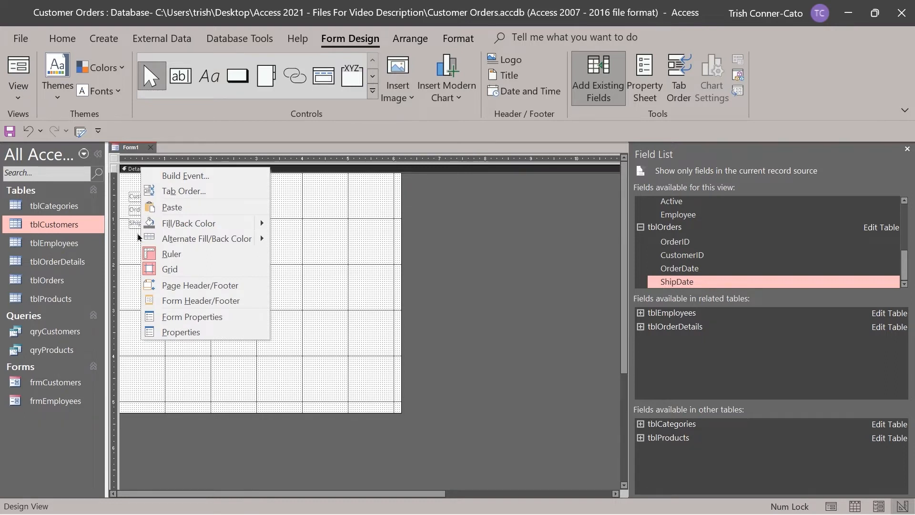
{"action": "left_click", "coordinate": [177, 305]}
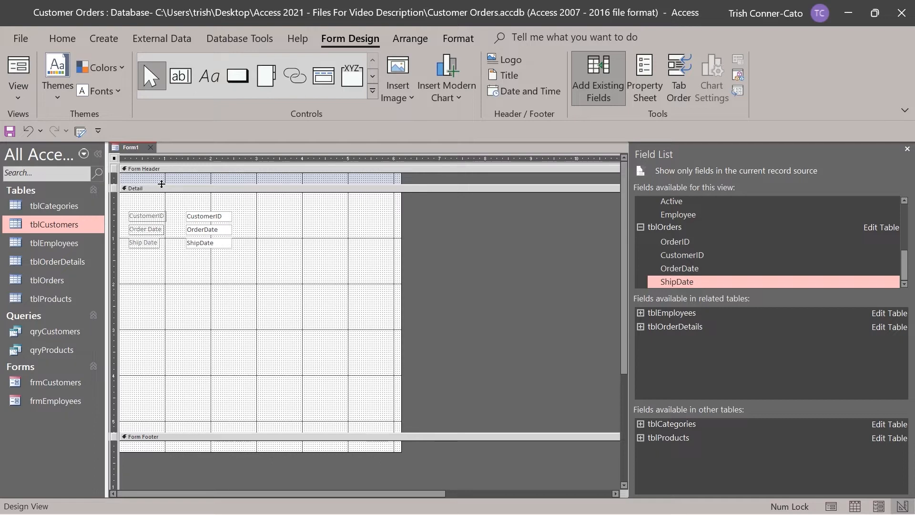
{"action": "left_click_drag", "start_coordinate": [161, 184], "coordinate": [164, 201]}
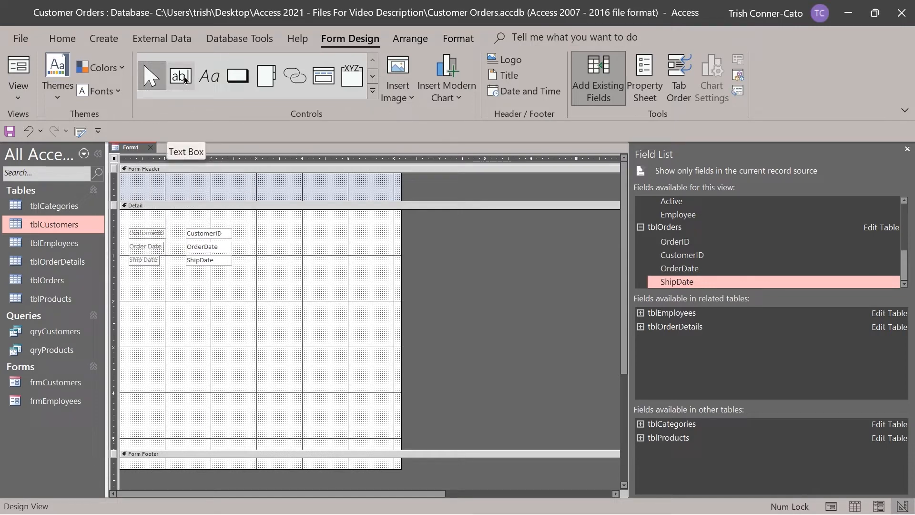
Draw a header label reading 'Customer Order Date Information' and widen it to fit one line.
{"action": "left_click", "coordinate": [209, 84]}
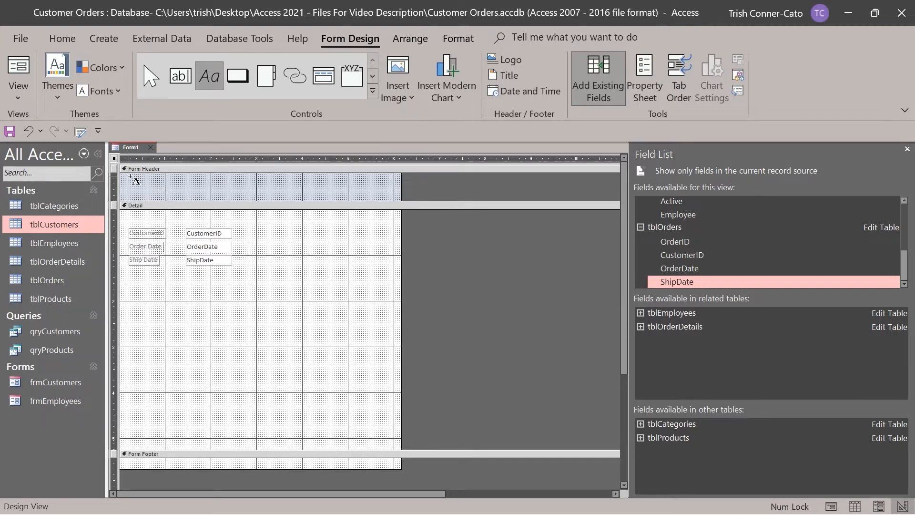
{"action": "left_click_drag", "start_coordinate": [129, 176], "coordinate": [212, 198]}
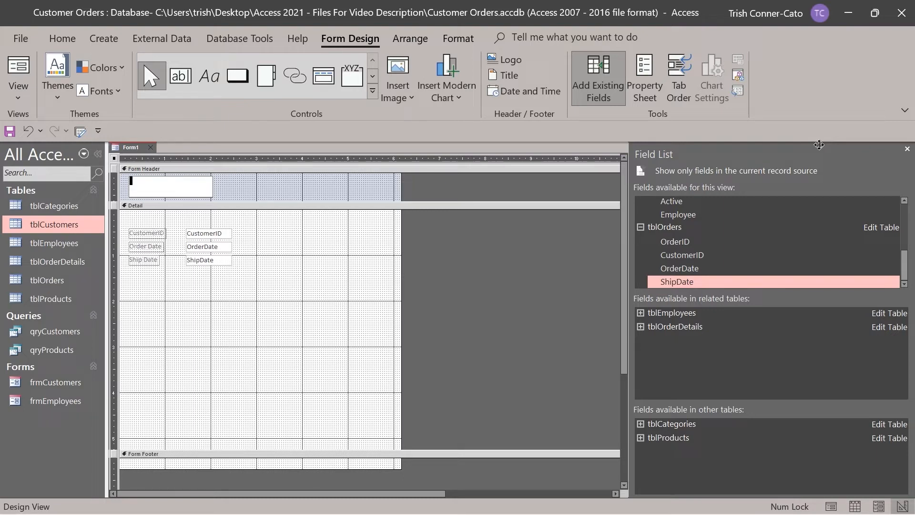
{"action": "type", "text": "Customer Order Date Information"}
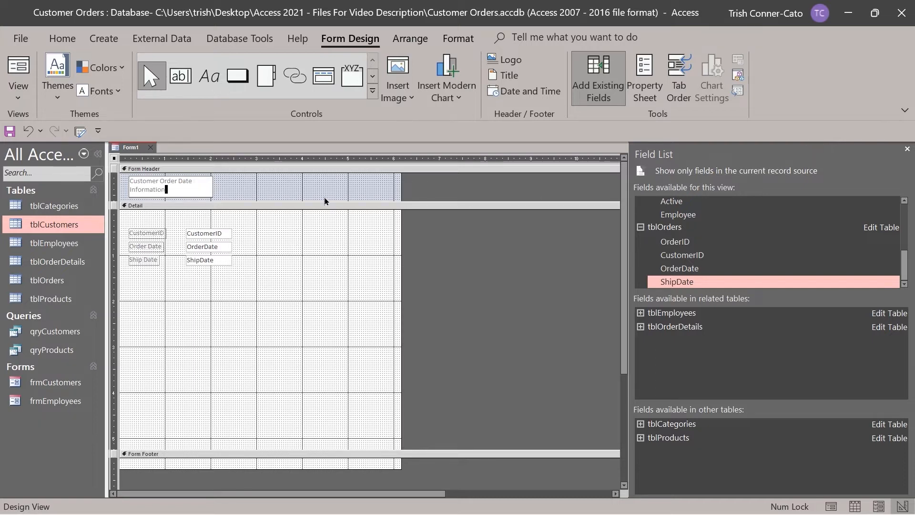
{"action": "left_click", "coordinate": [245, 193]}
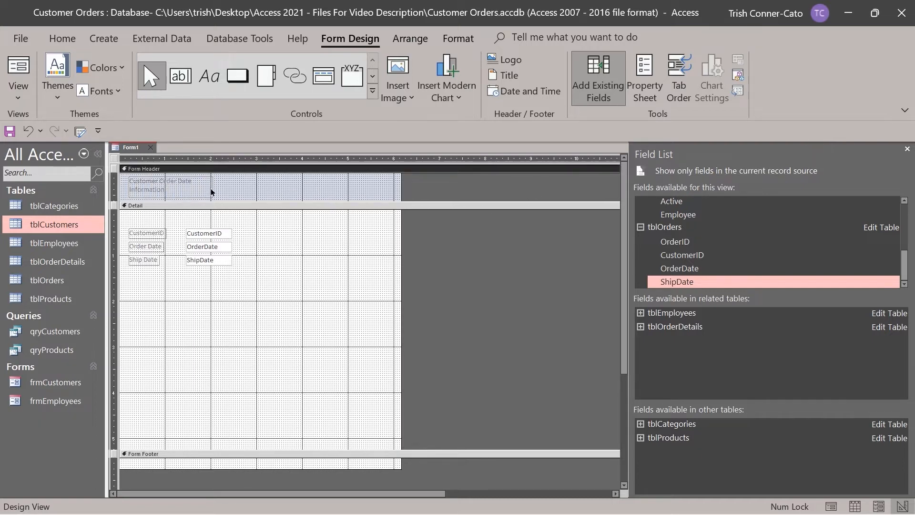
{"action": "left_click", "coordinate": [212, 191]}
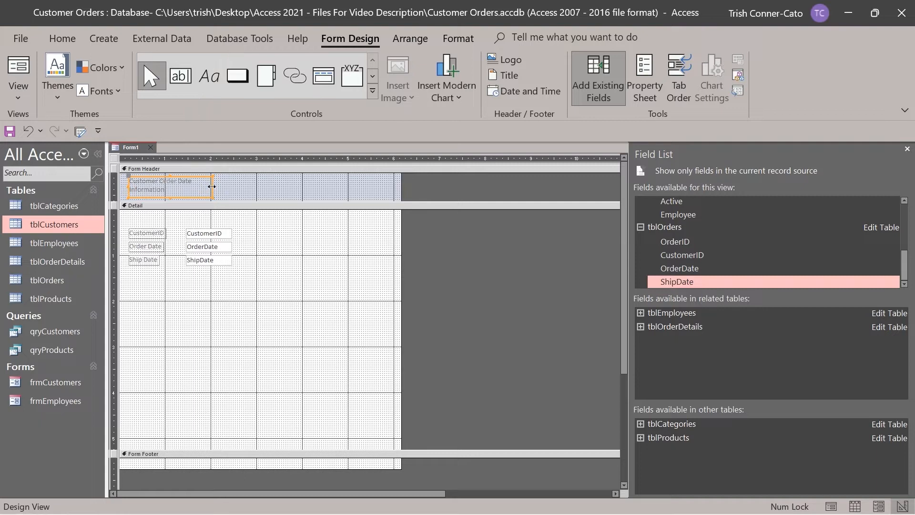
{"action": "left_click_drag", "start_coordinate": [212, 187], "coordinate": [239, 187]}
Preview Form1 in Form View, save it as frmCustomerOrderDate, and close it.
{"action": "right_click", "coordinate": [130, 152]}
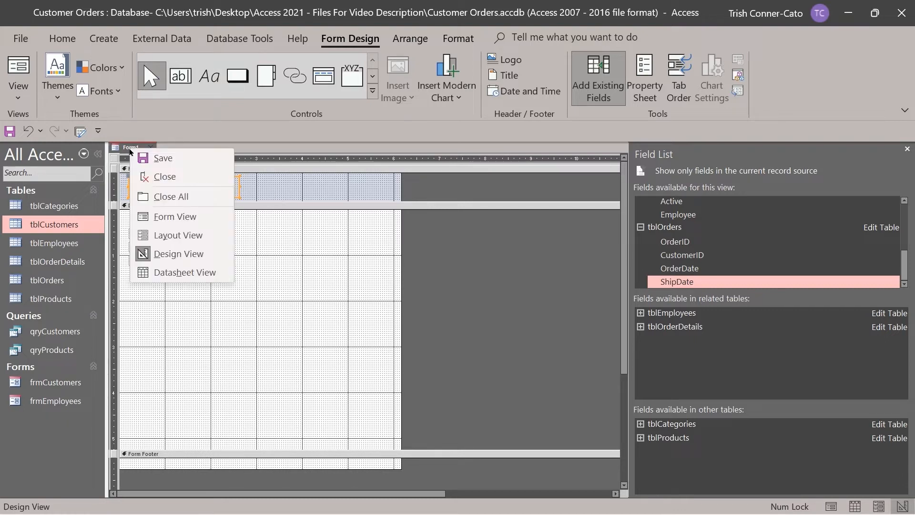
{"action": "left_click", "coordinate": [173, 222]}
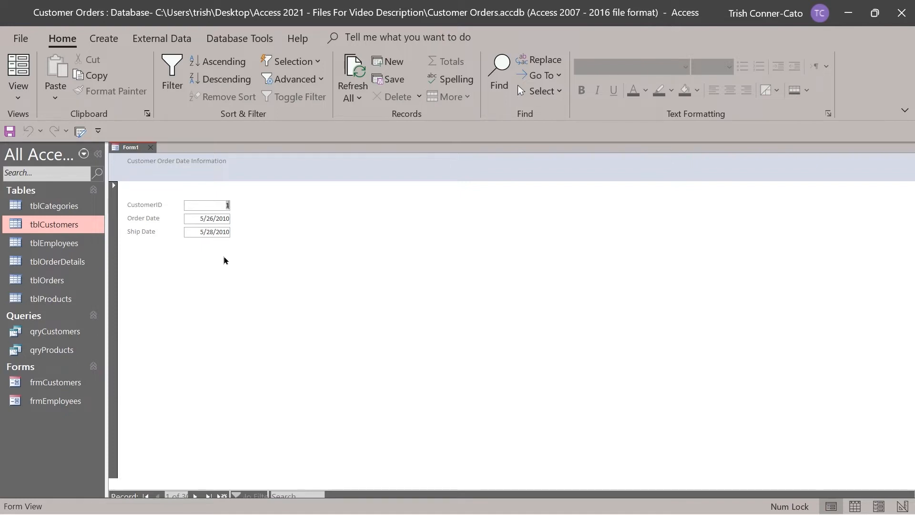
{"action": "right_click", "coordinate": [134, 151]}
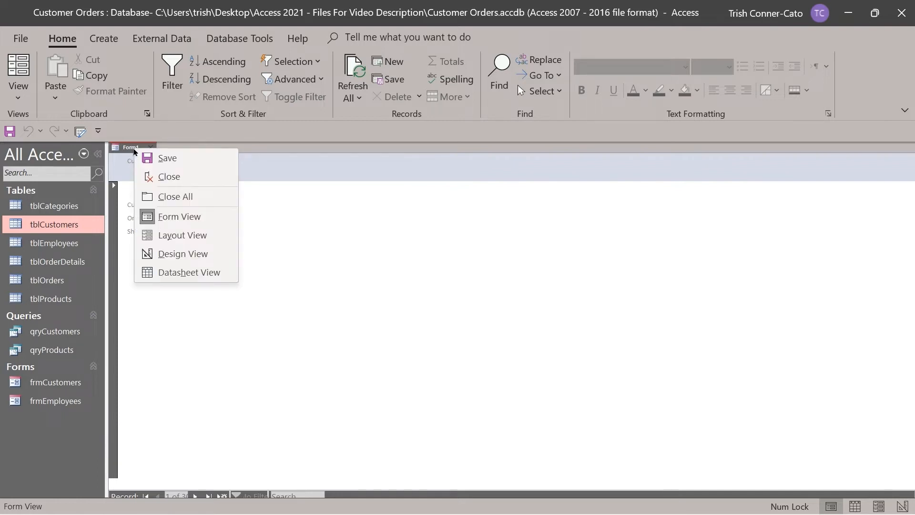
{"action": "left_click", "coordinate": [168, 158]}
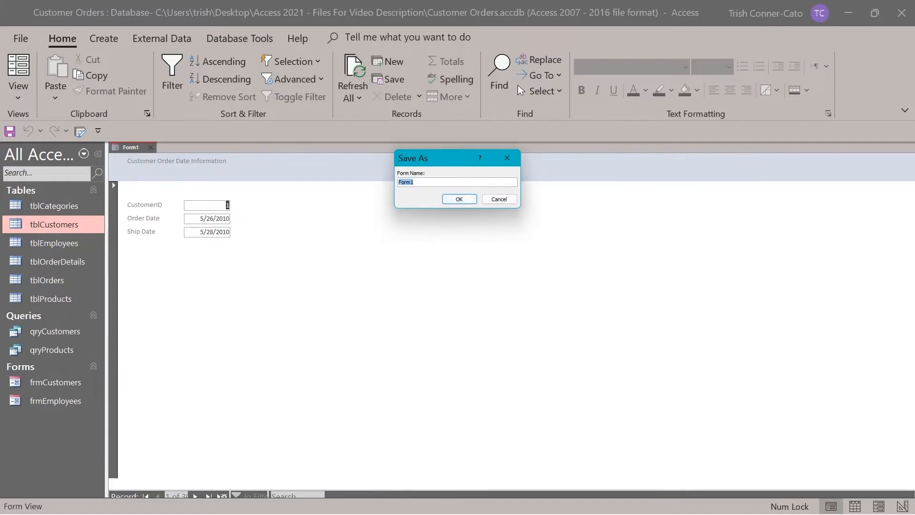
{"action": "type", "text": "frmCustomerOrderDate"}
{"action": "left_click", "coordinate": [458, 199]}
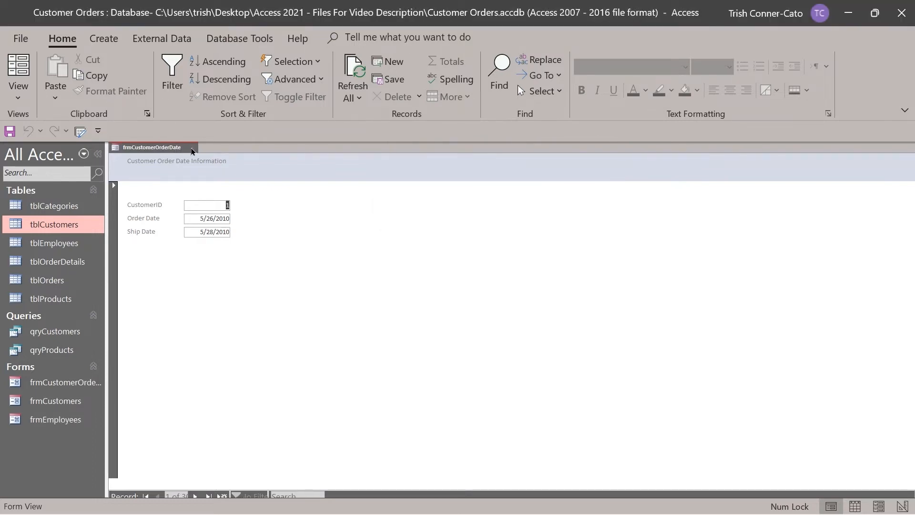
{"action": "left_click", "coordinate": [192, 149]}
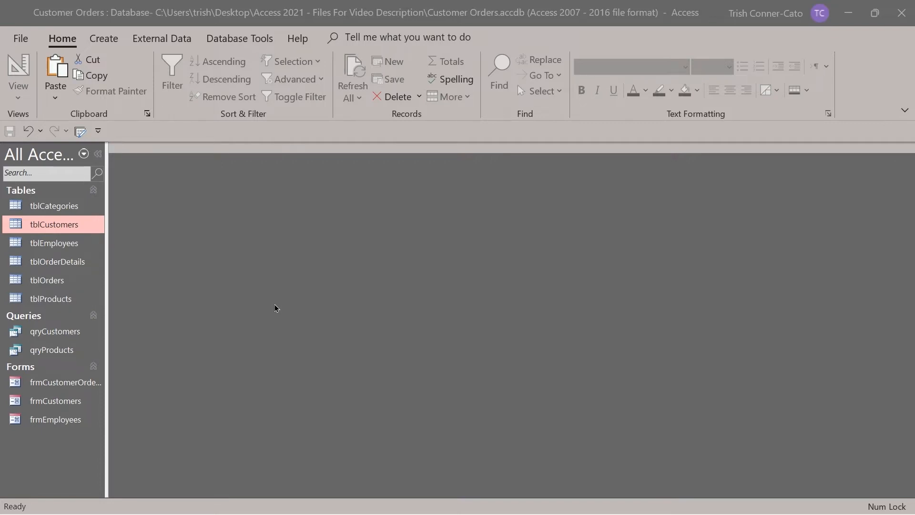
Open the tblProducts table and start a Save Object As copy from the File menu.
{"action": "double_click", "coordinate": [54, 299]}
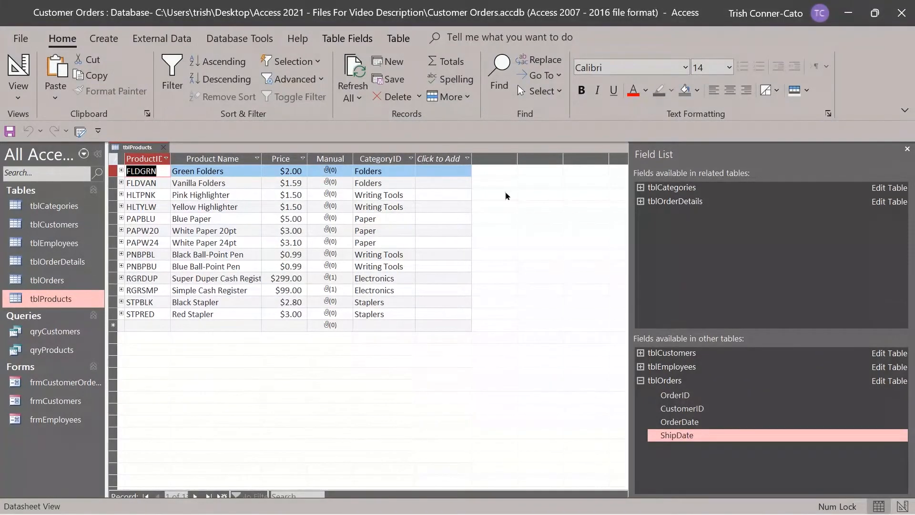
{"action": "left_click", "coordinate": [907, 149]}
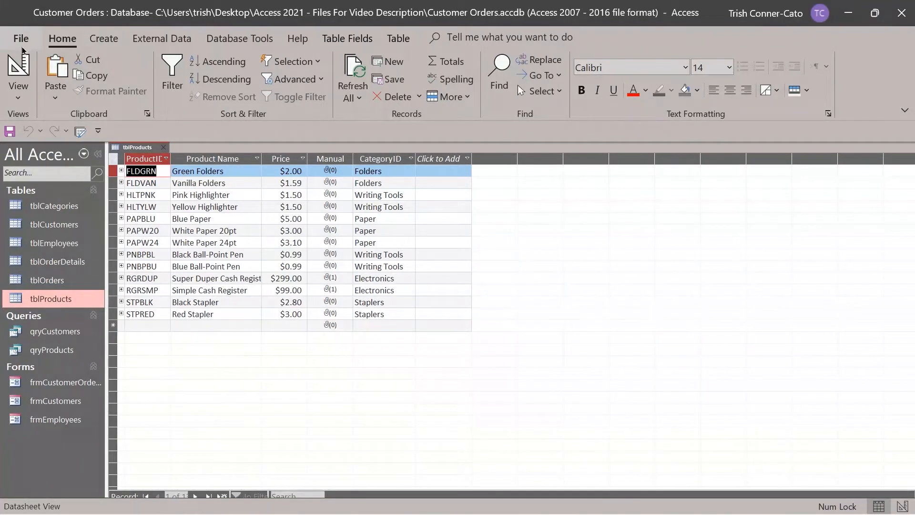
{"action": "left_click", "coordinate": [21, 39]}
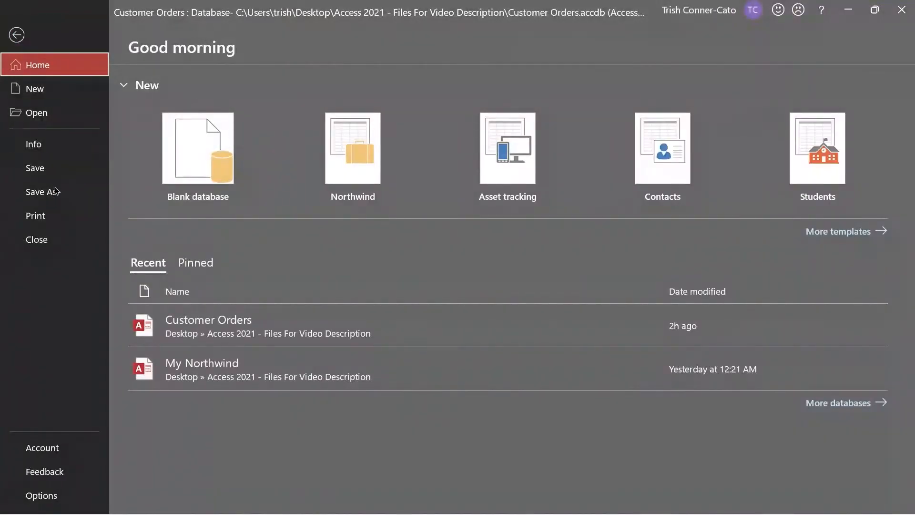
{"action": "left_click", "coordinate": [55, 193]}
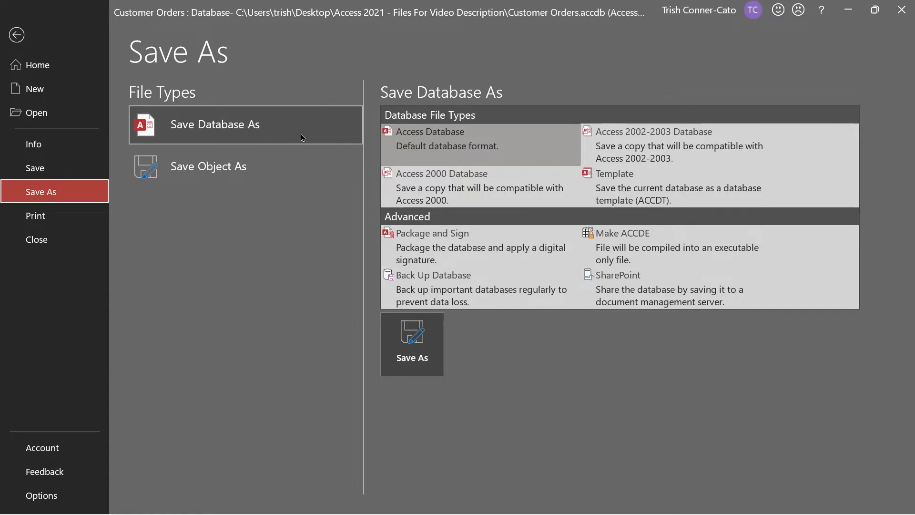
{"action": "left_click", "coordinate": [193, 170]}
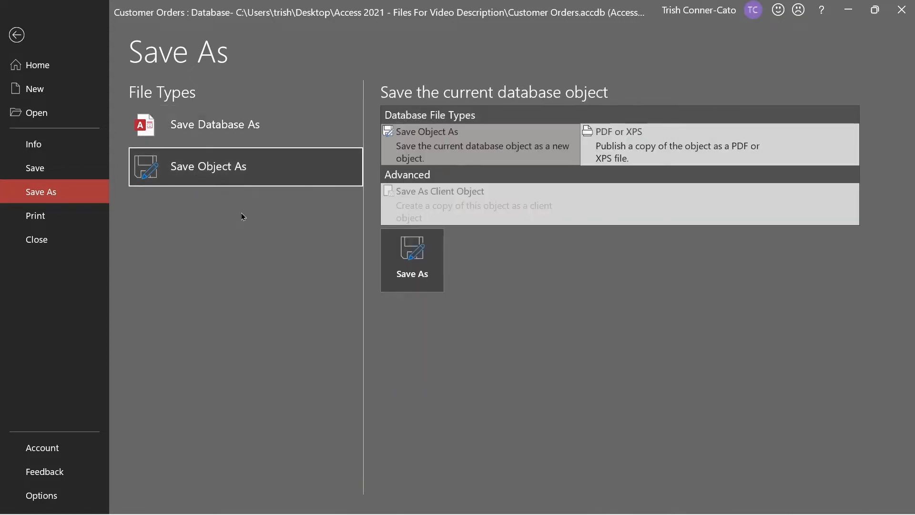
{"action": "left_click", "coordinate": [421, 263]}
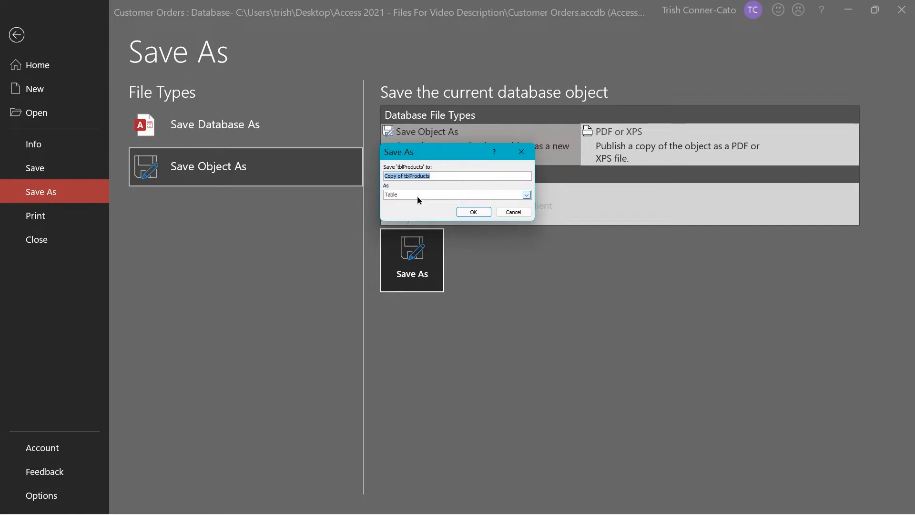
Save the copy as a Form named frmProducts.
{"action": "left_click", "coordinate": [527, 195]}
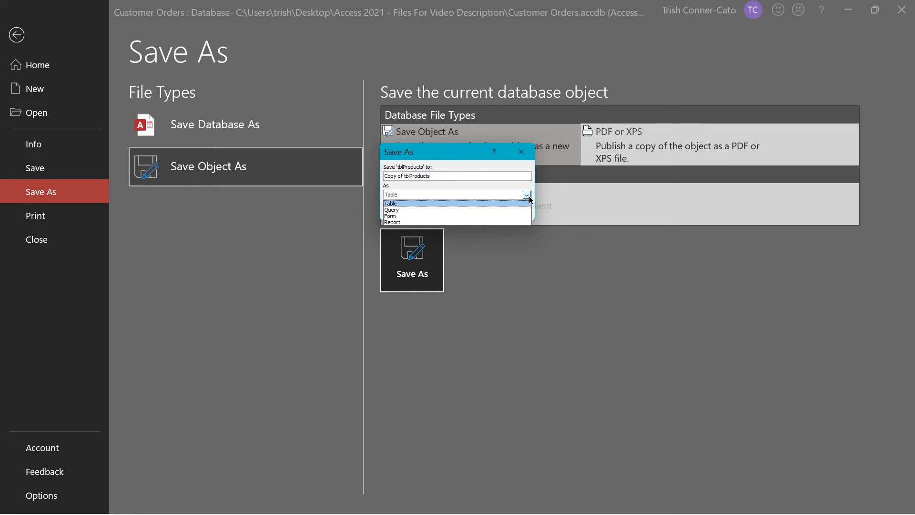
{"action": "left_click", "coordinate": [397, 217]}
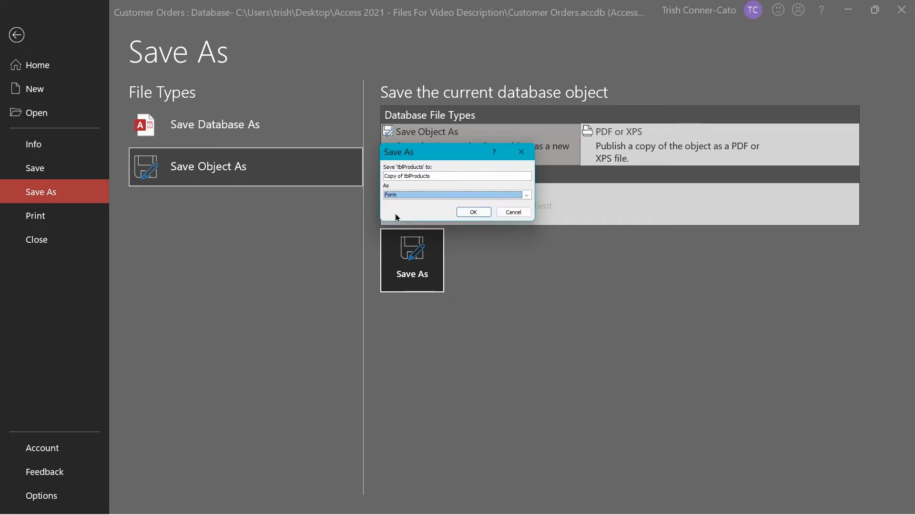
{"action": "left_click", "coordinate": [442, 175]}
{"action": "left_click_drag", "start_coordinate": [441, 175], "coordinate": [372, 171]}
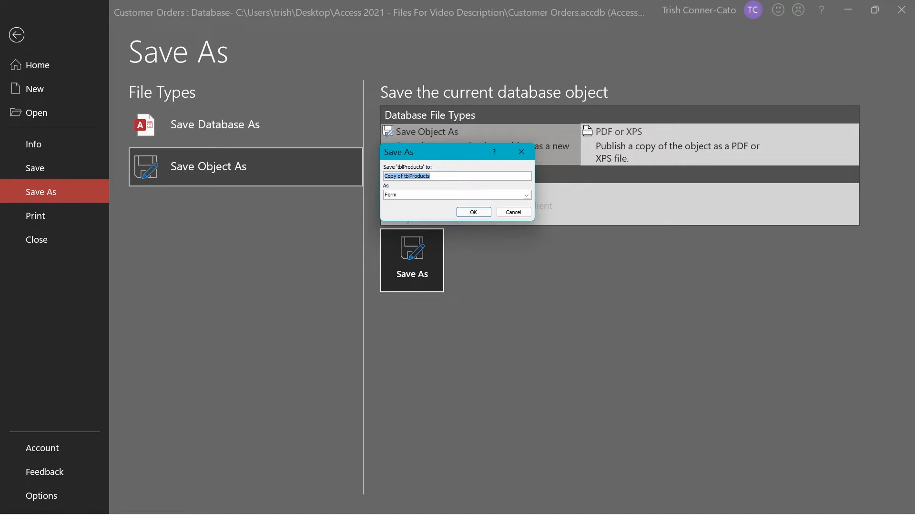
{"action": "type", "text": "frmProducts"}
{"action": "left_click", "coordinate": [473, 213]}
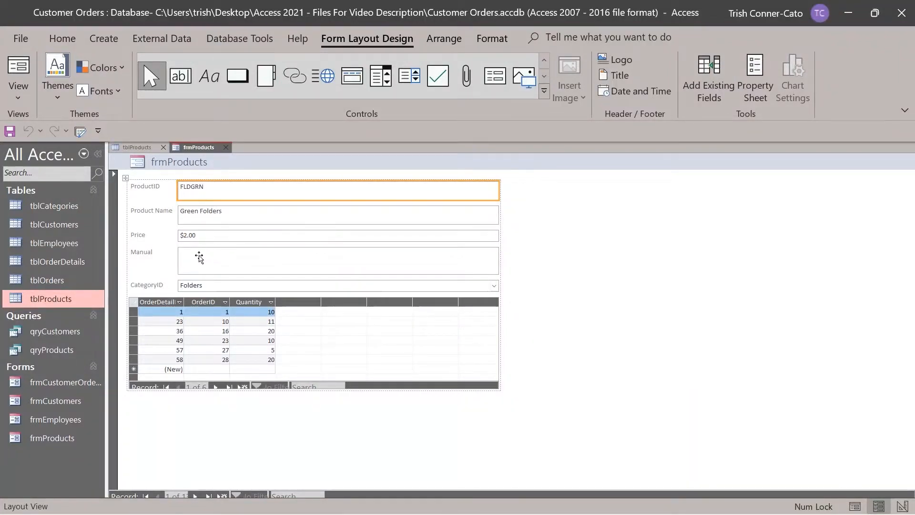
Delete the logo image beside the title in the frmProducts header.
{"action": "left_click", "coordinate": [174, 164]}
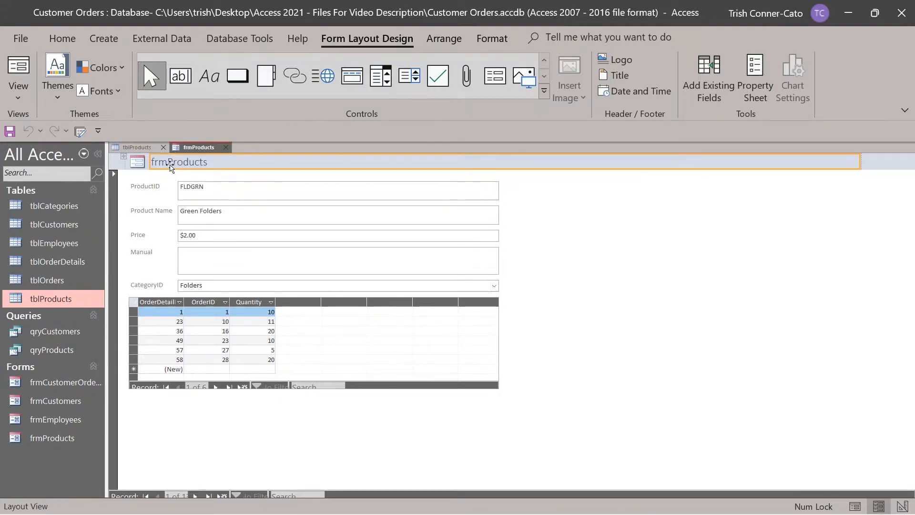
{"action": "left_click", "coordinate": [139, 165]}
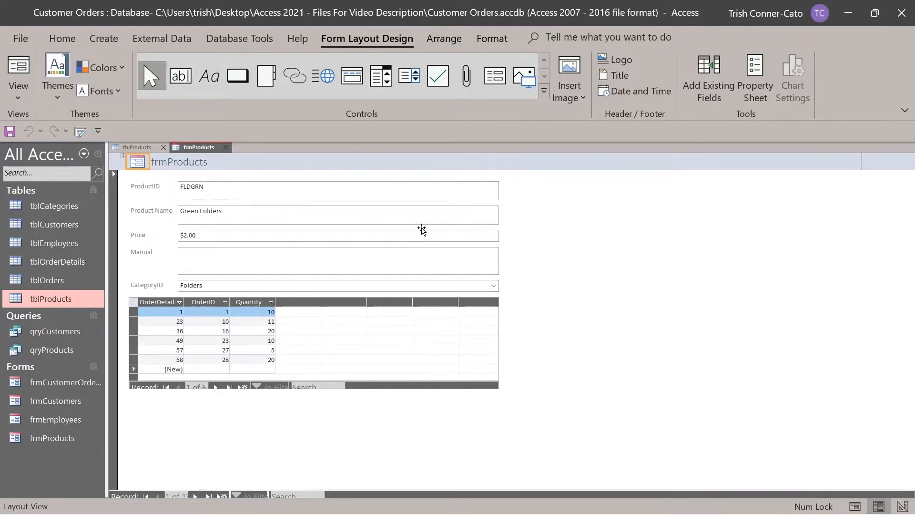
{"action": "key", "text": "Delete"}
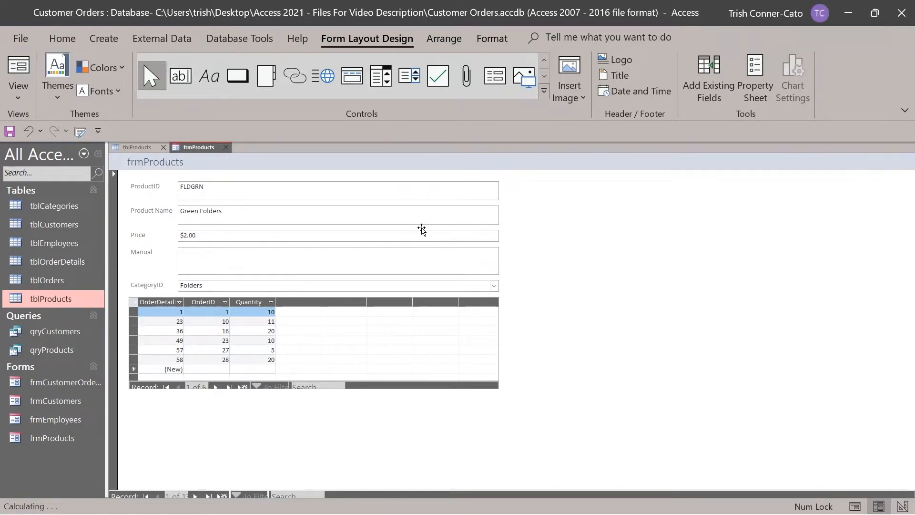
Edit the header title so 'frmProducts' reads 'Product Information Form'.
{"action": "left_click", "coordinate": [147, 162]}
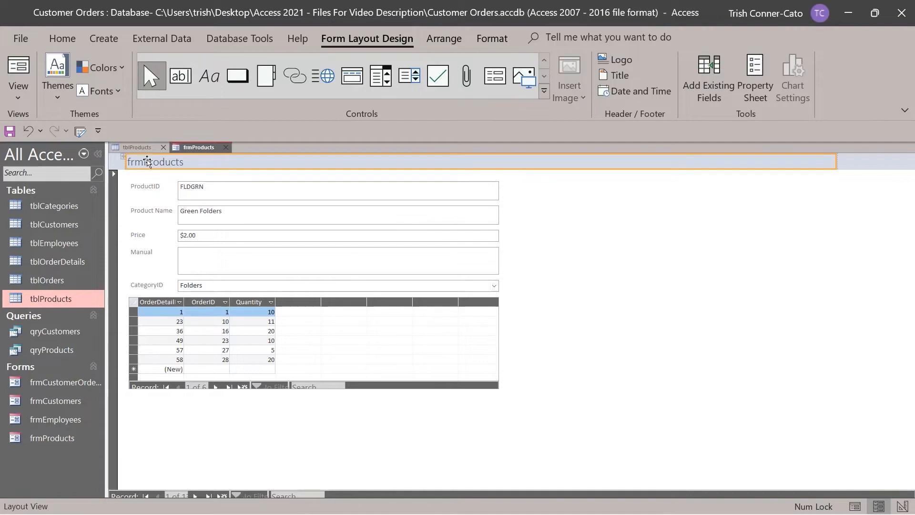
{"action": "left_click", "coordinate": [141, 162]}
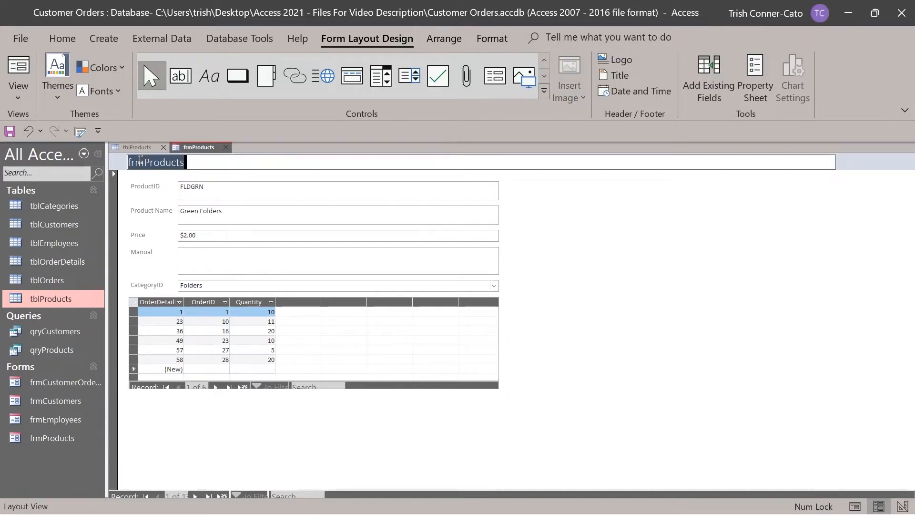
{"action": "left_click_drag", "start_coordinate": [145, 162], "coordinate": [127, 164]}
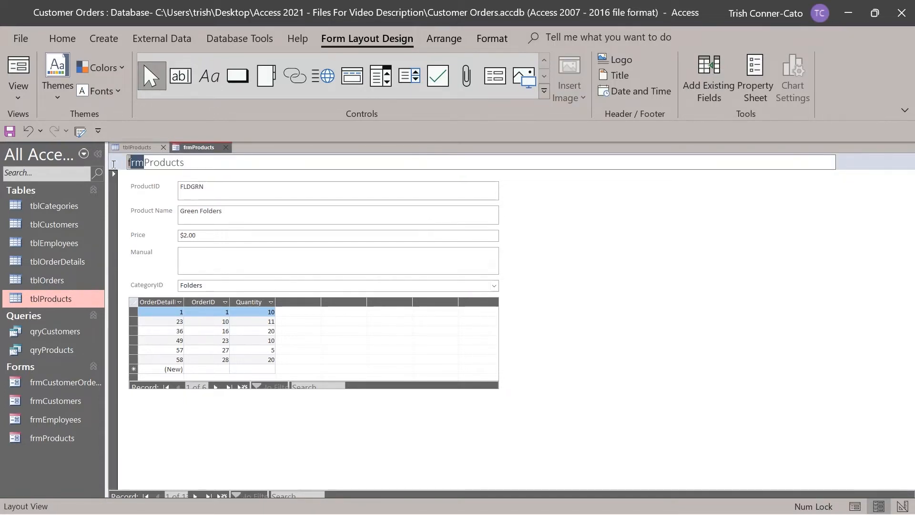
{"action": "key", "text": "Delete"}
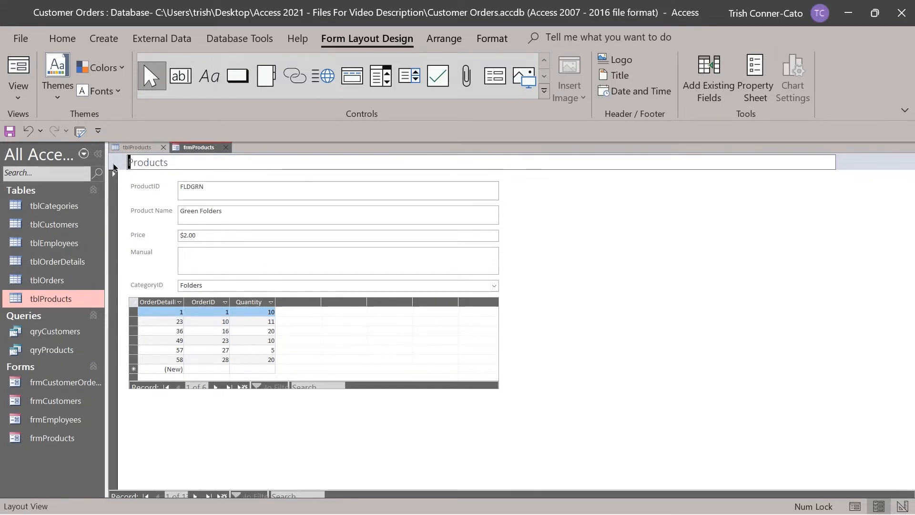
{"action": "key", "text": "BackSpace"}
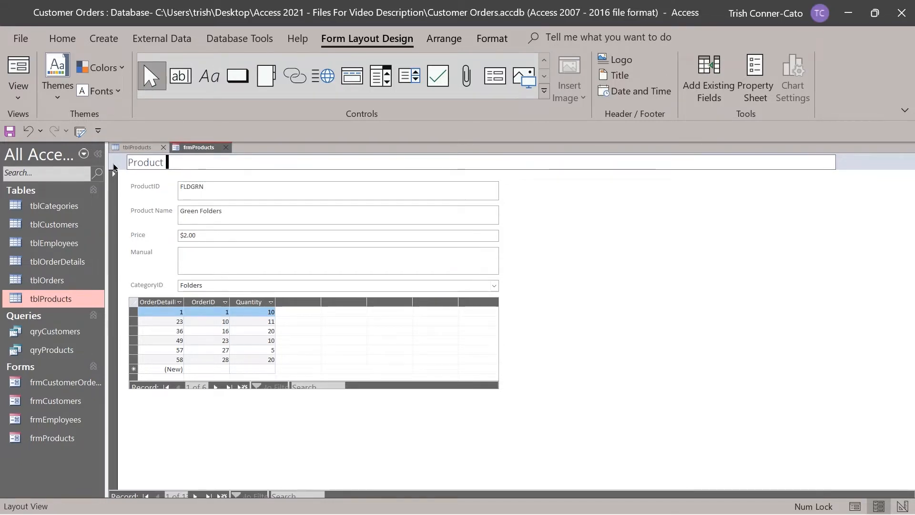
{"action": "type", "text": "Information Form"}
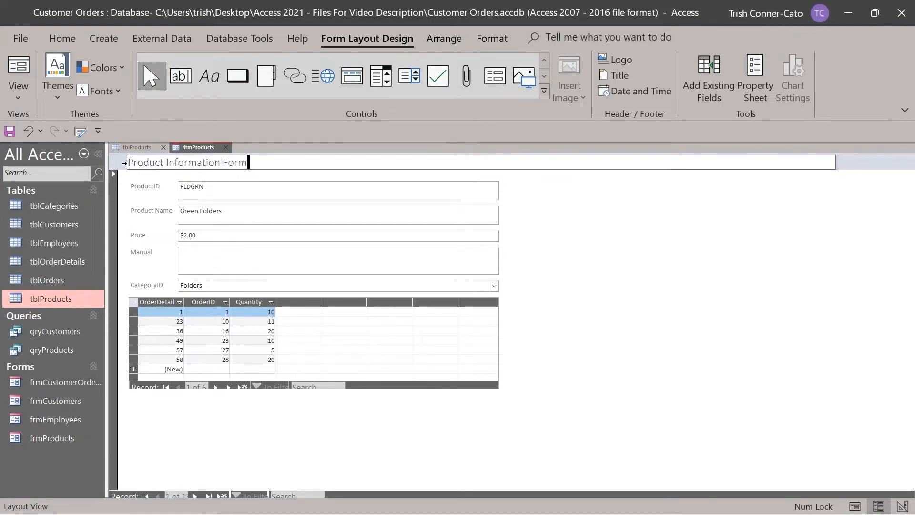
{"action": "left_click", "coordinate": [550, 239]}
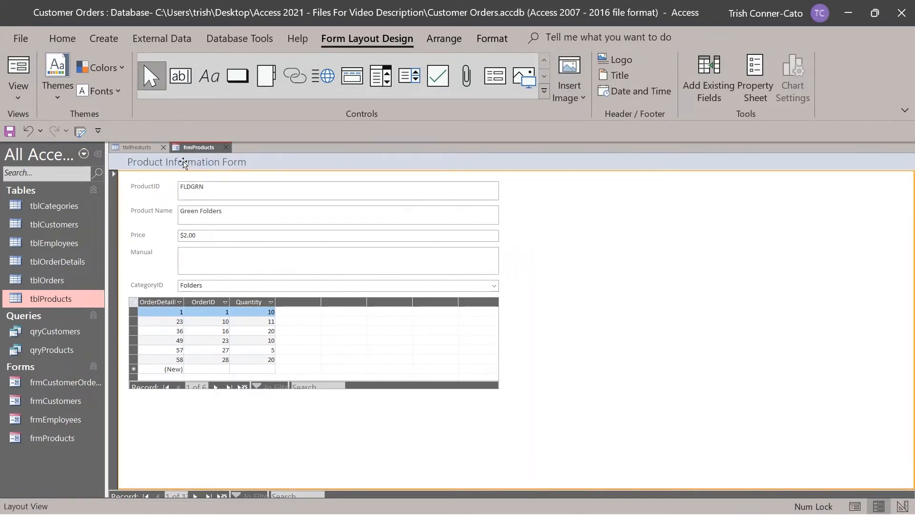
{"action": "left_click", "coordinate": [143, 148]}
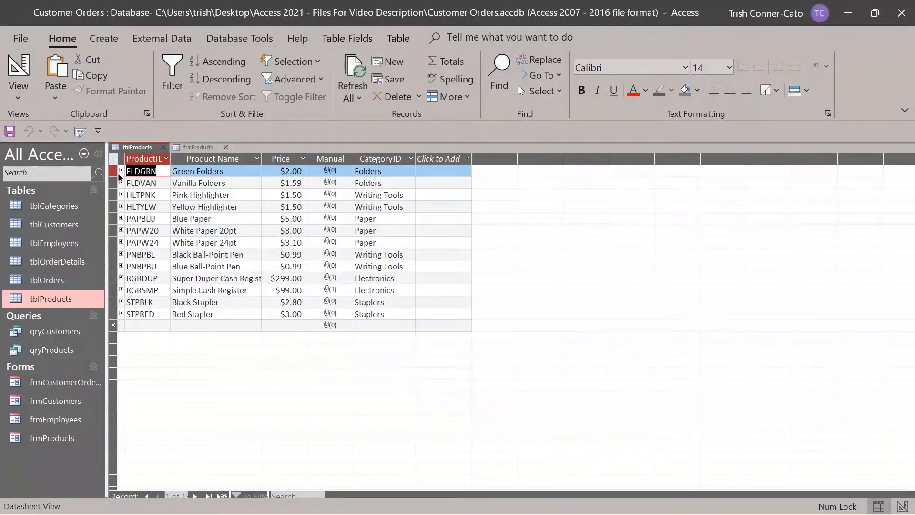
{"action": "left_click", "coordinate": [121, 171]}
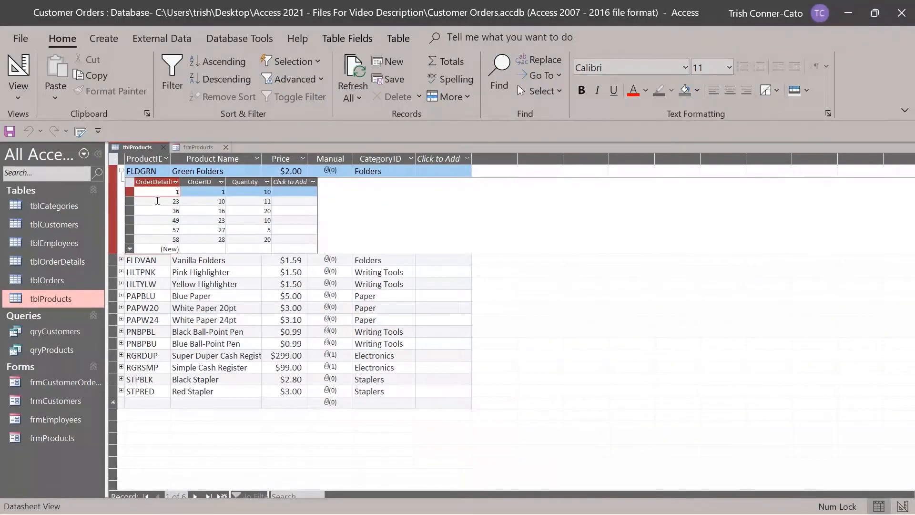
{"action": "left_click", "coordinate": [121, 170]}
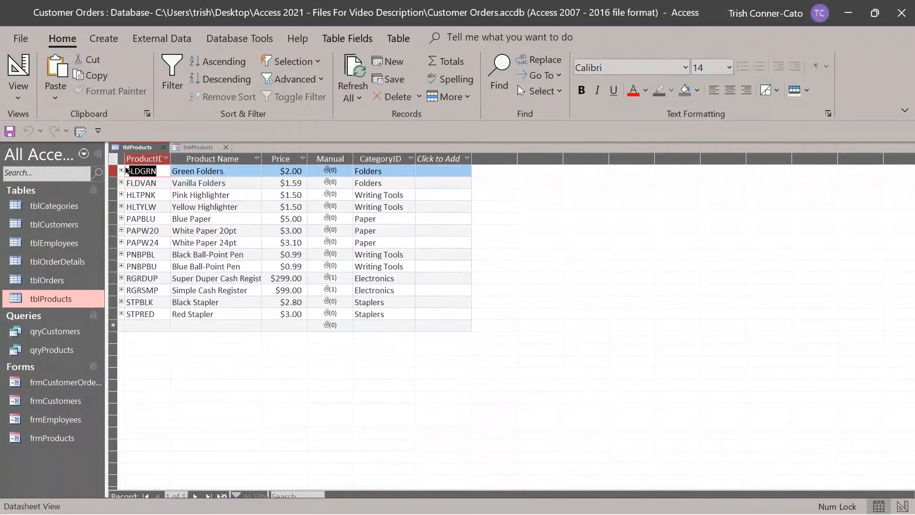
{"action": "left_click", "coordinate": [200, 147]}
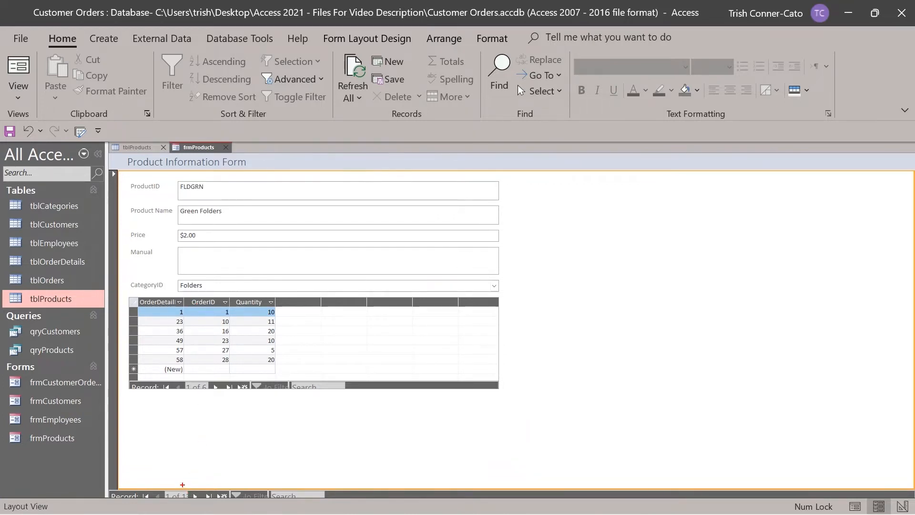
{"action": "left_click_drag", "start_coordinate": [182, 484], "coordinate": [182, 421]}
{"action": "left_click_drag", "start_coordinate": [243, 393], "coordinate": [243, 454]}
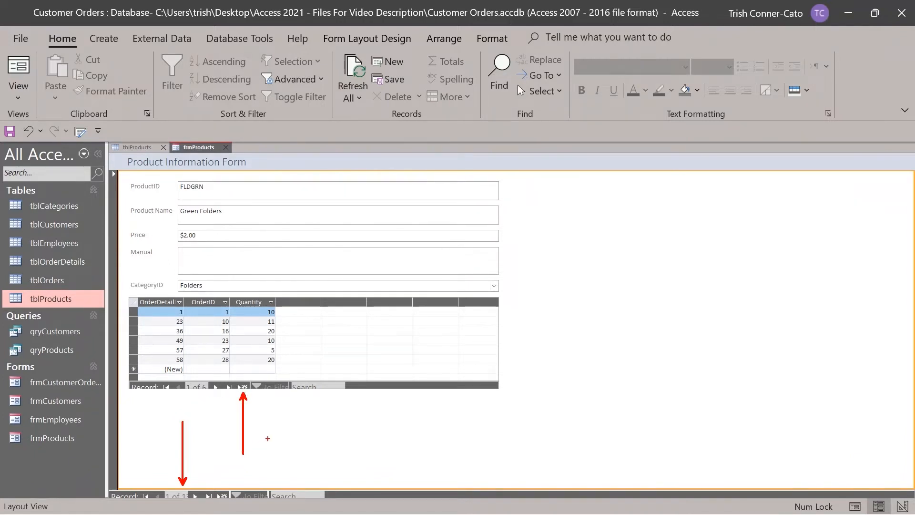
{"action": "key", "text": "Escape"}
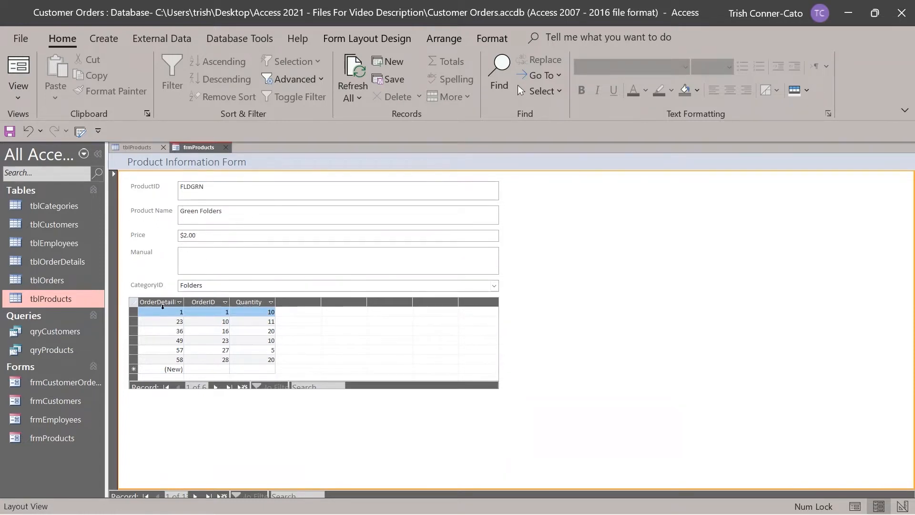
{"action": "left_click", "coordinate": [196, 496]}
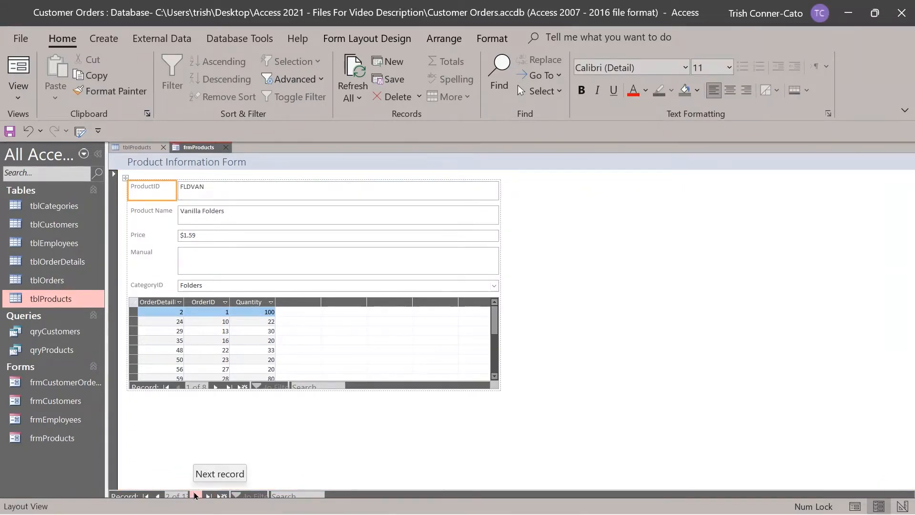
{"action": "left_click", "coordinate": [196, 496]}
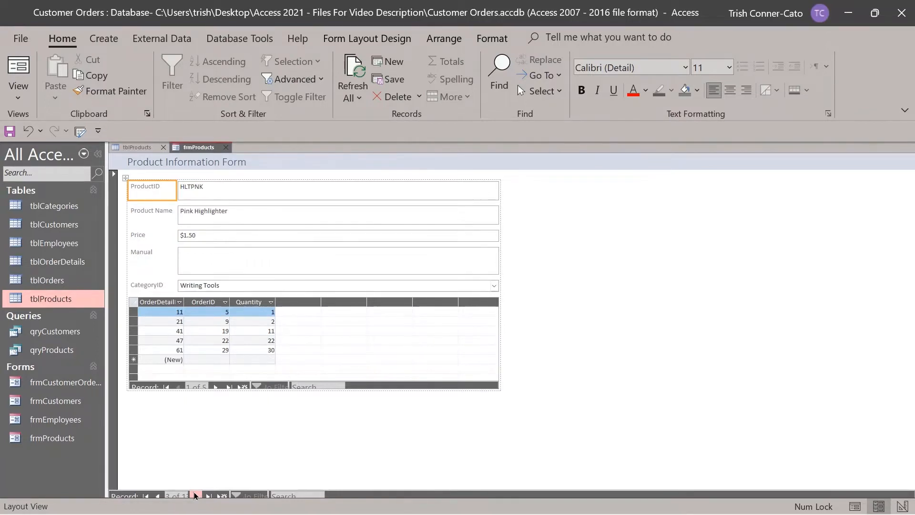
{"action": "left_click", "coordinate": [196, 496]}
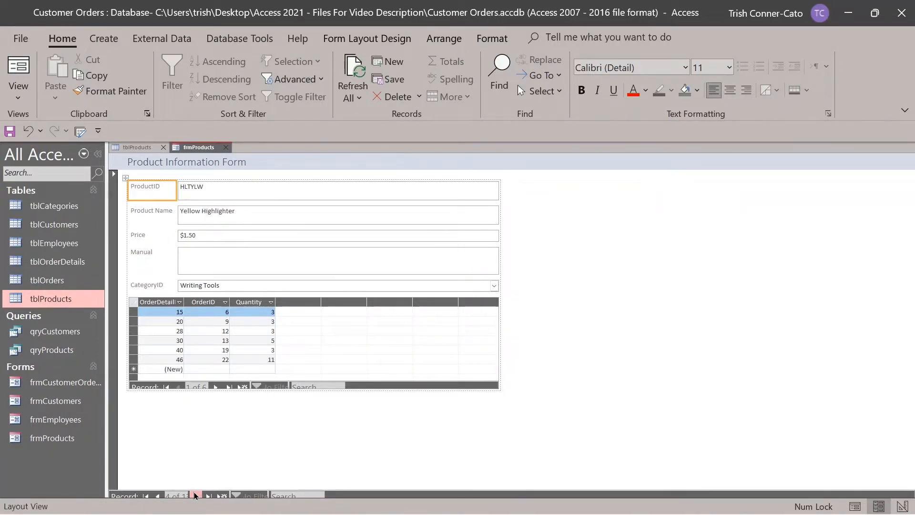
{"action": "left_click", "coordinate": [196, 496]}
{"action": "left_click", "coordinate": [196, 496]}
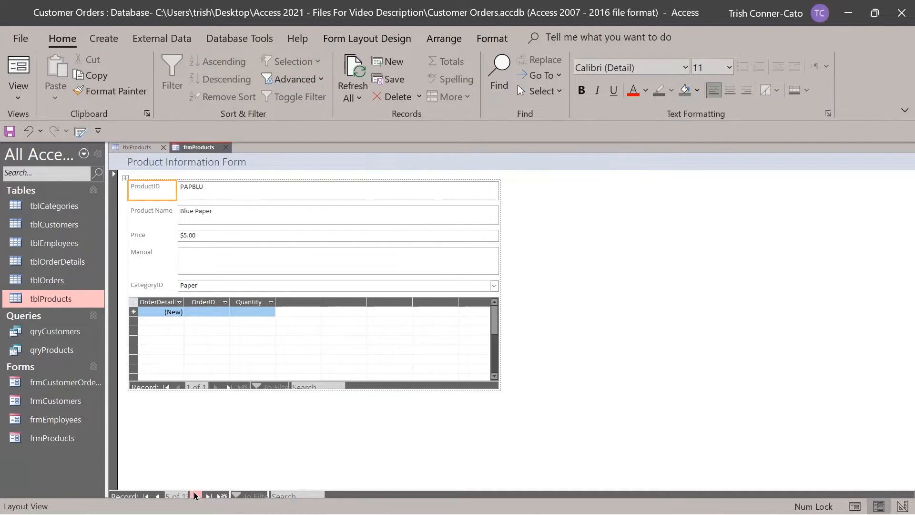
{"action": "left_click", "coordinate": [157, 496]}
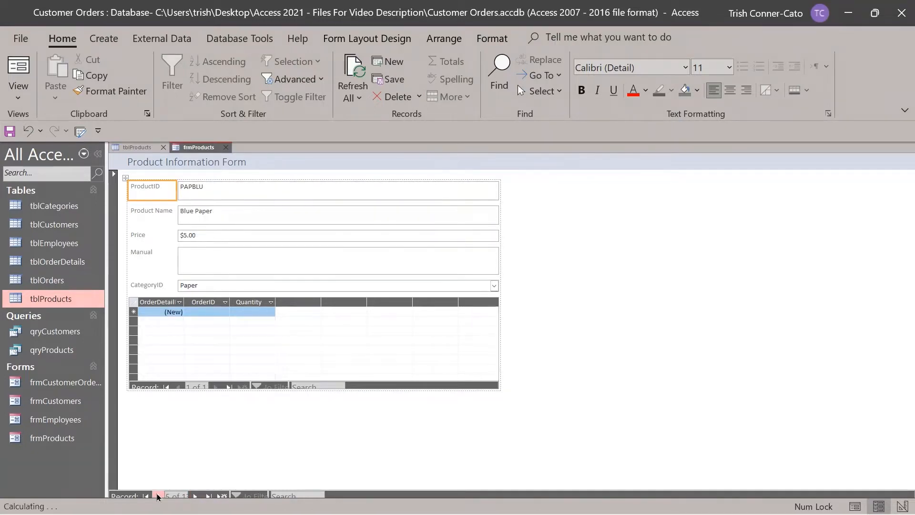
{"action": "left_click", "coordinate": [157, 496]}
{"action": "left_click", "coordinate": [157, 496]}
{"action": "left_click", "coordinate": [157, 496]}
{"action": "left_click", "coordinate": [157, 496]}
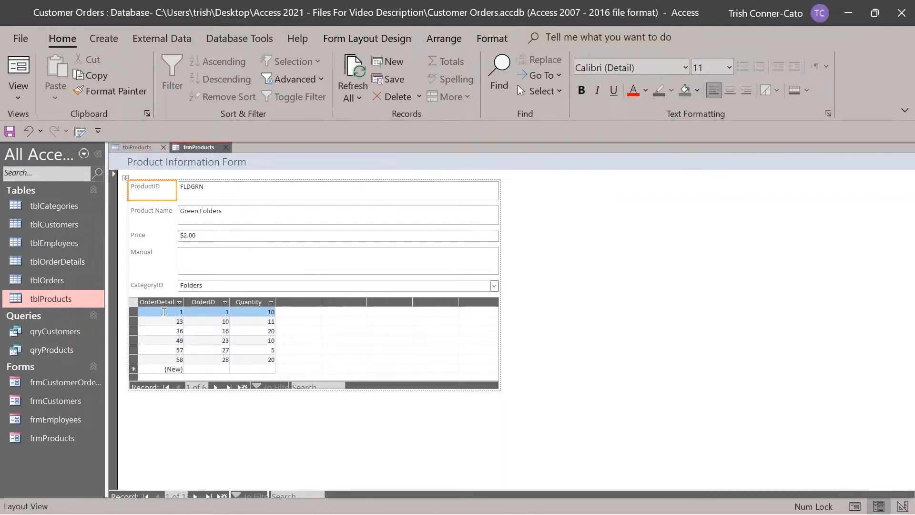
{"action": "left_click", "coordinate": [216, 387]}
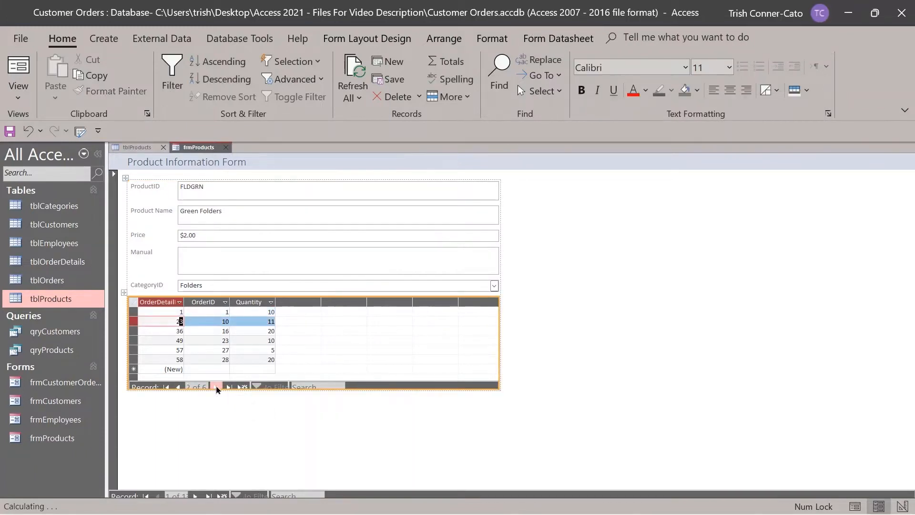
{"action": "left_click", "coordinate": [216, 387]}
{"action": "left_click", "coordinate": [217, 386]}
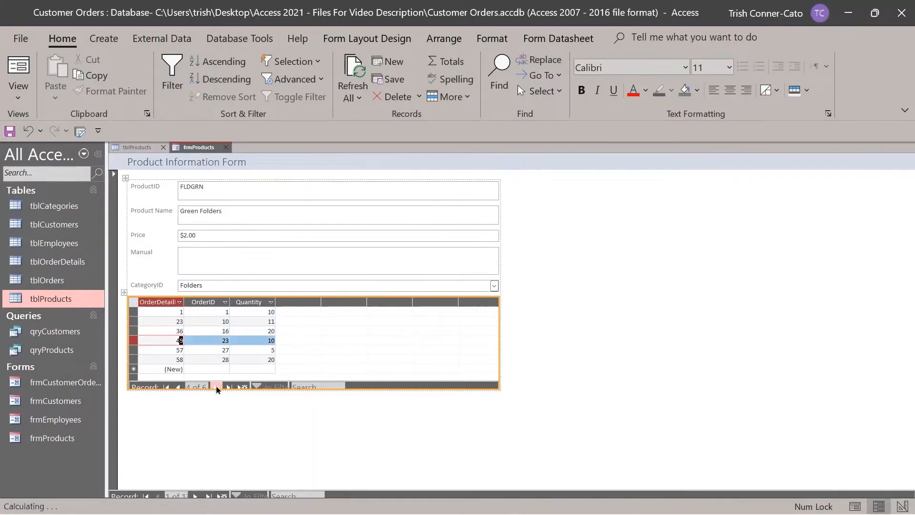
{"action": "left_click", "coordinate": [216, 387]}
{"action": "left_click", "coordinate": [216, 387]}
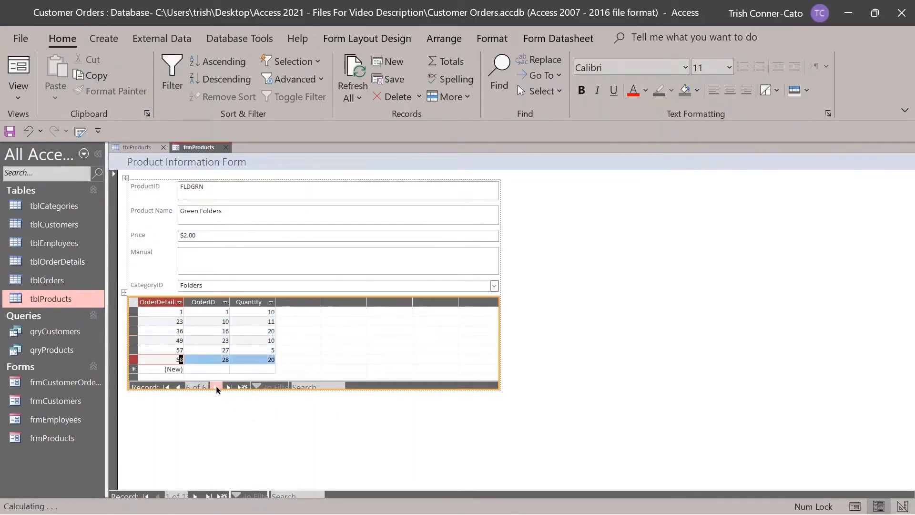
{"action": "left_click", "coordinate": [179, 387]}
{"action": "left_click", "coordinate": [179, 387]}
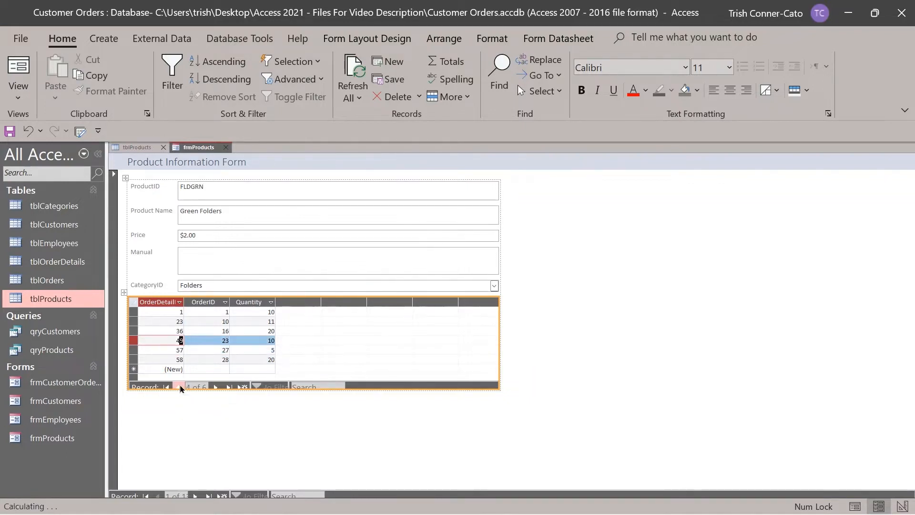
{"action": "left_click", "coordinate": [179, 387]}
{"action": "left_click", "coordinate": [180, 387]}
{"action": "left_click", "coordinate": [180, 387]}
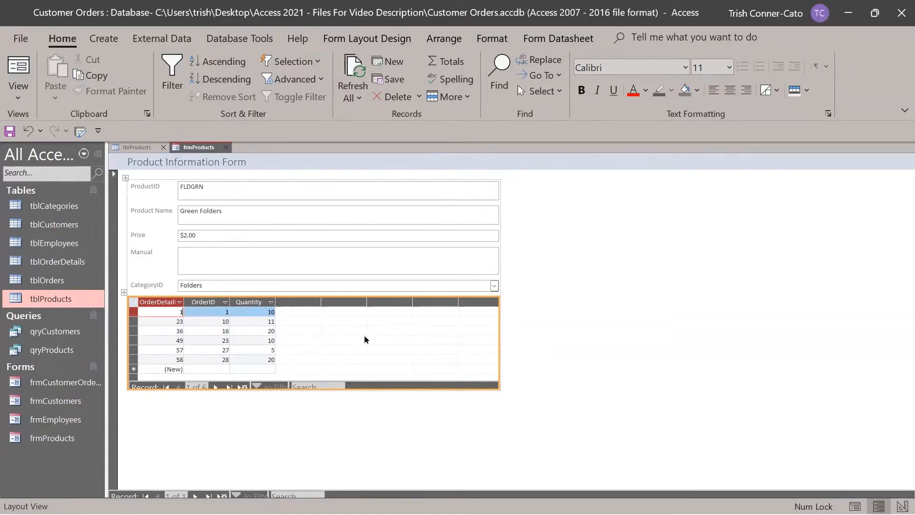
Close tblProducts and frmProducts together with Close All, saving the form's design changes.
{"action": "right_click", "coordinate": [147, 148]}
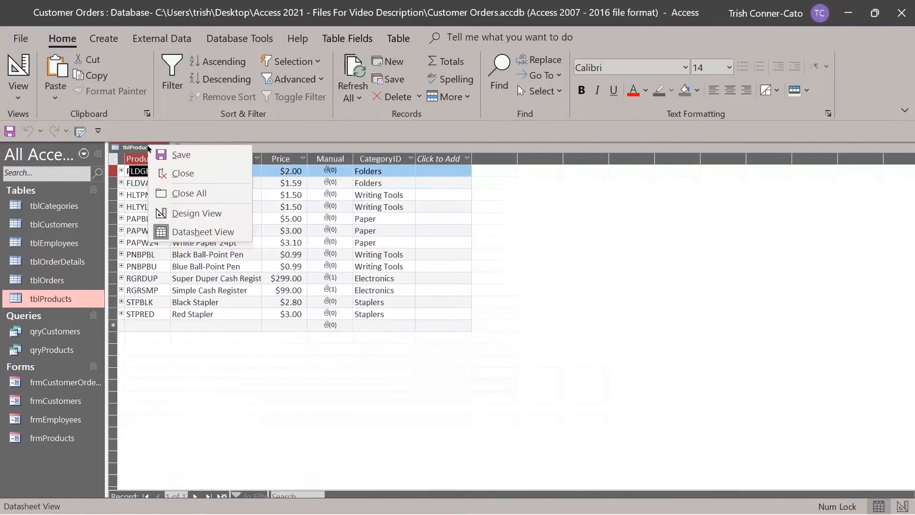
{"action": "left_click", "coordinate": [208, 198]}
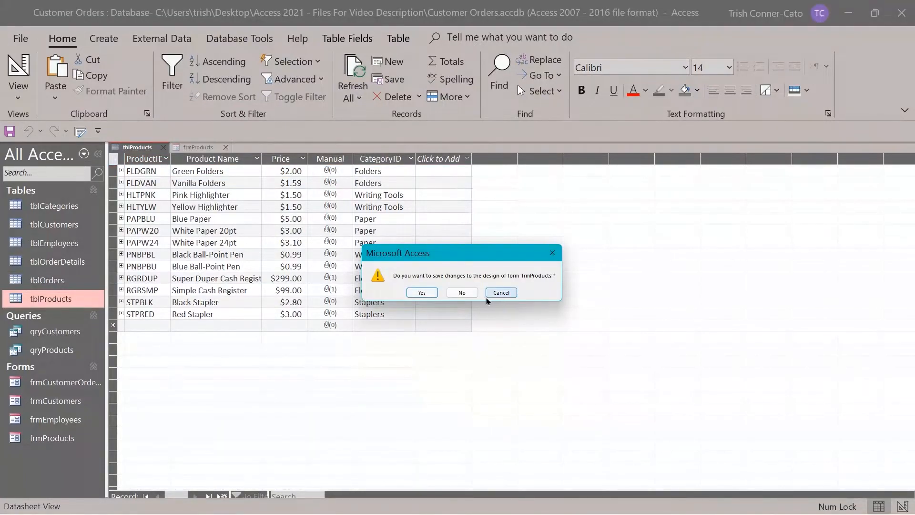
{"action": "left_click", "coordinate": [423, 292]}
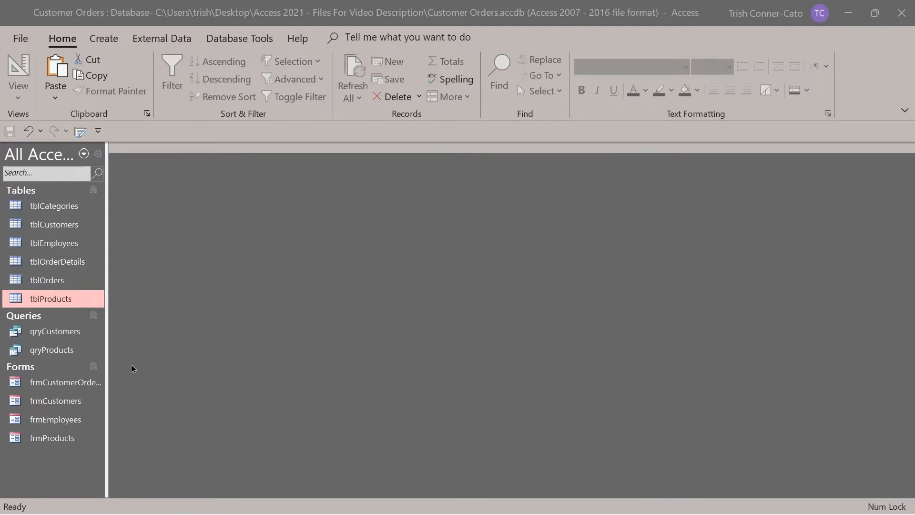
Open the frmCustomers form and go to a new blank customer record.
{"action": "double_click", "coordinate": [55, 401]}
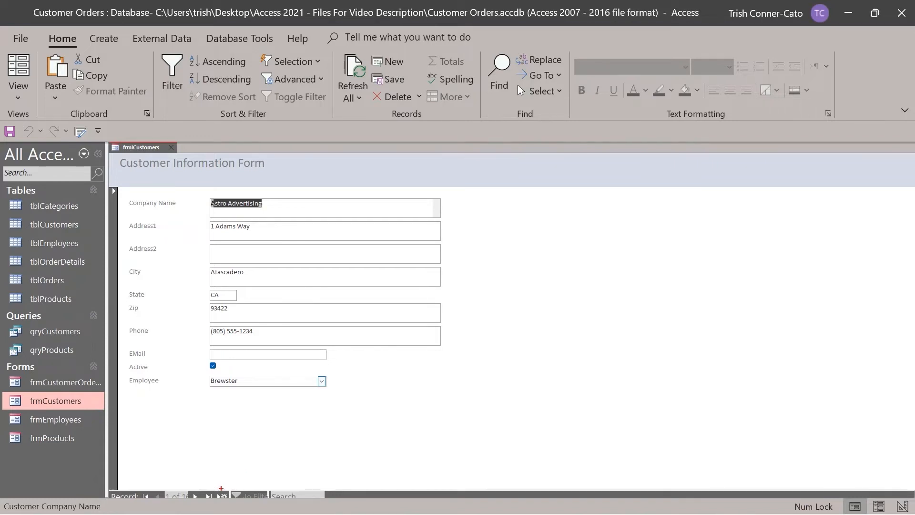
{"action": "left_click_drag", "start_coordinate": [222, 487], "coordinate": [219, 405]}
{"action": "left_click", "coordinate": [223, 496]}
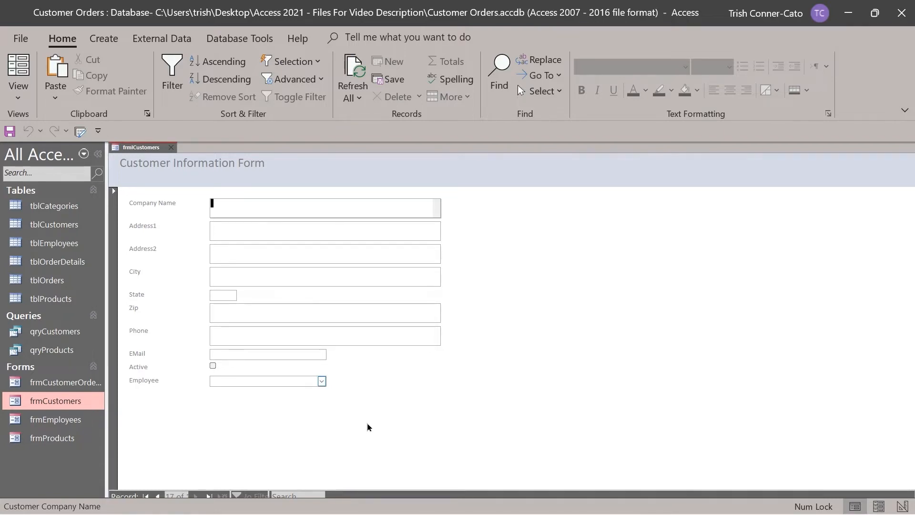
Enter the new customer's company name, street address, city, state, zip code and phone number.
{"action": "type", "text": "Patty's Pre"}
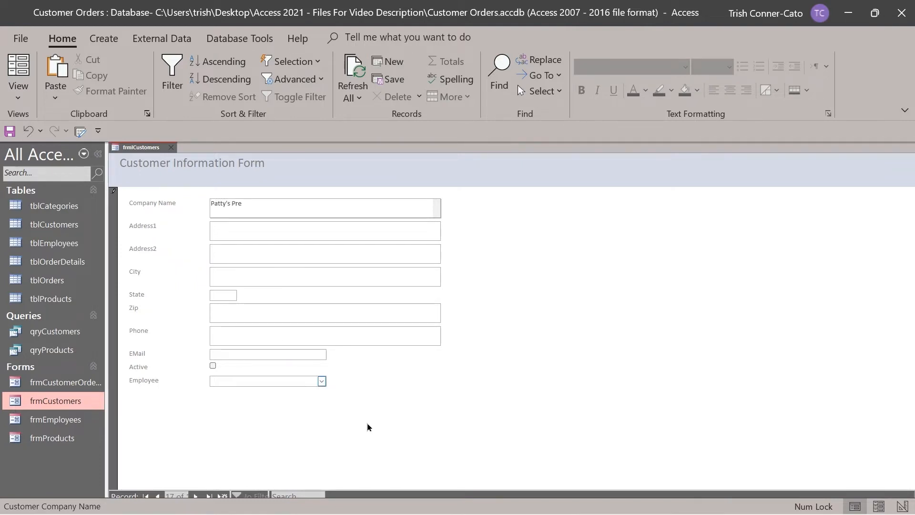
{"action": "type", "text": "tzels"}
{"action": "key", "text": "Tab"}
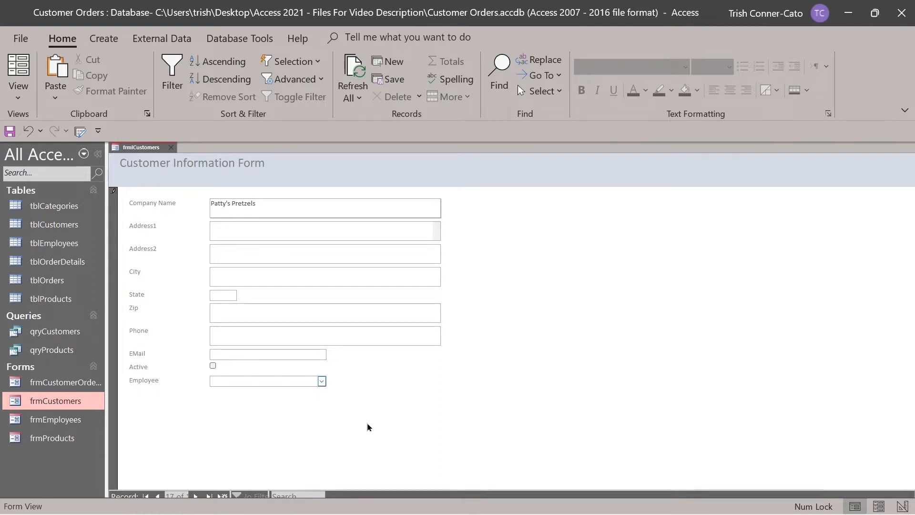
{"action": "type", "text": "123 Ma"}
{"action": "type", "text": "Street"}
{"action": "key", "text": "Tab"}
{"action": "key", "text": "Tab"}
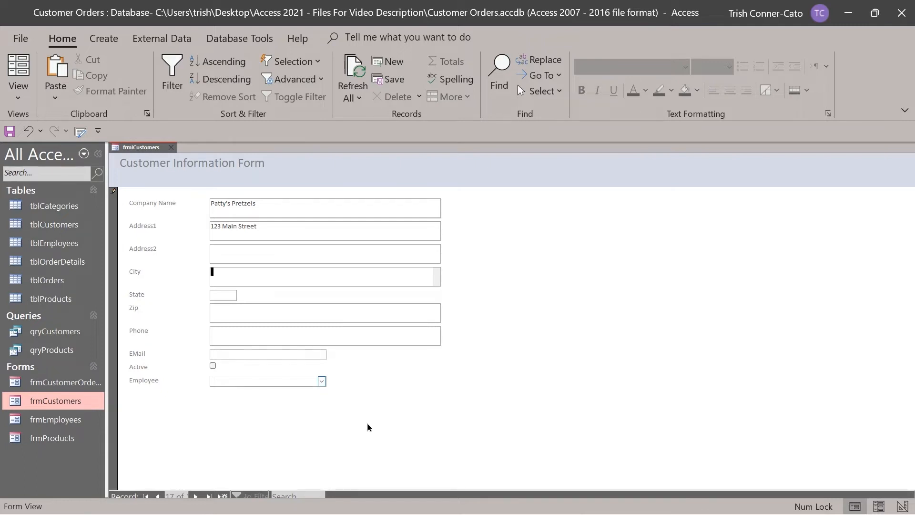
{"action": "type", "text": "Philad"}
{"action": "key", "text": "BackSpace"}
{"action": "key", "text": "BackSpace"}
{"action": "key", "text": "BackSpace"}
{"action": "key", "text": "BackSpace"}
{"action": "key", "text": "BackSpace"}
{"action": "type", "text": "Franklin Park"}
{"action": "key", "text": "Tab"}
{"action": "type", "text": "NJ"}
{"action": "key", "text": "Tab"}
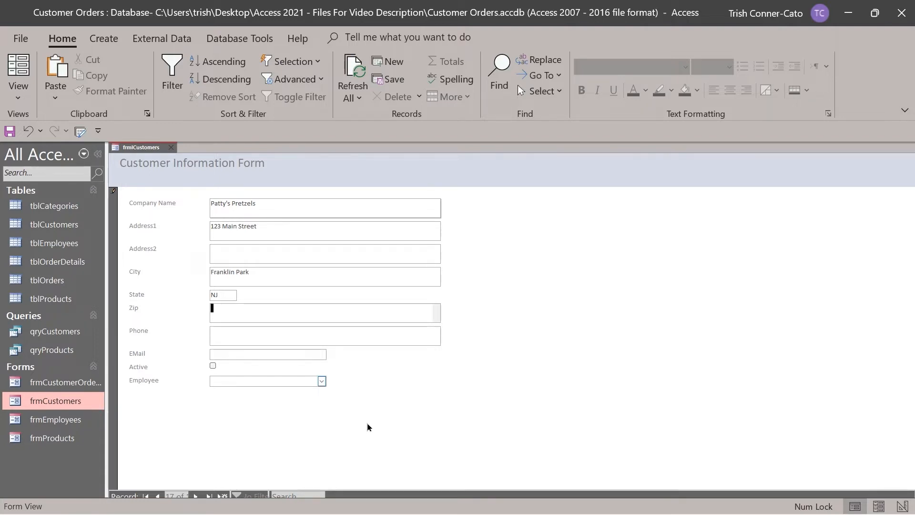
{"action": "type", "text": "08823"}
{"action": "key", "text": "Tab"}
{"action": "type", "text": "55555555"}
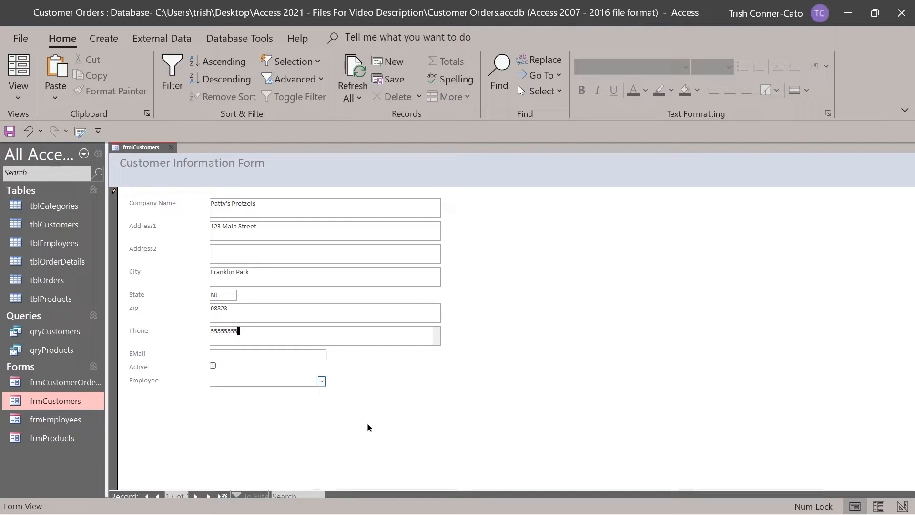
{"action": "type", "text": "55"}
Fill in the customer's e-mail, tick Active, assign an employee, save the record and close the form.
{"action": "key", "text": "Tab"}
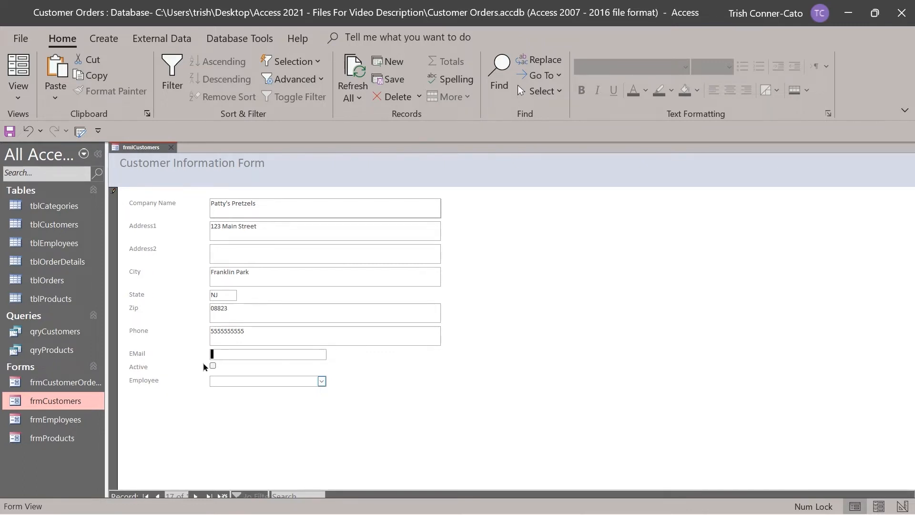
{"action": "left_click", "coordinate": [220, 331]}
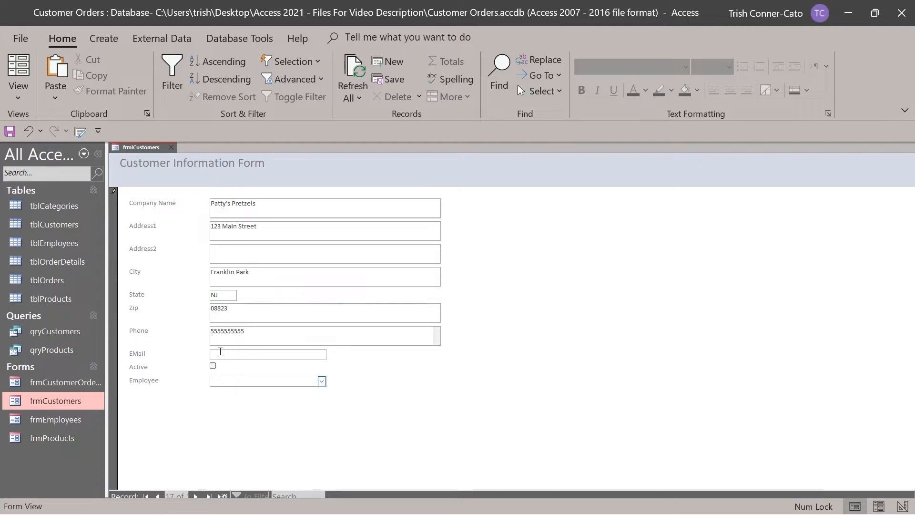
{"action": "left_click", "coordinate": [219, 354]}
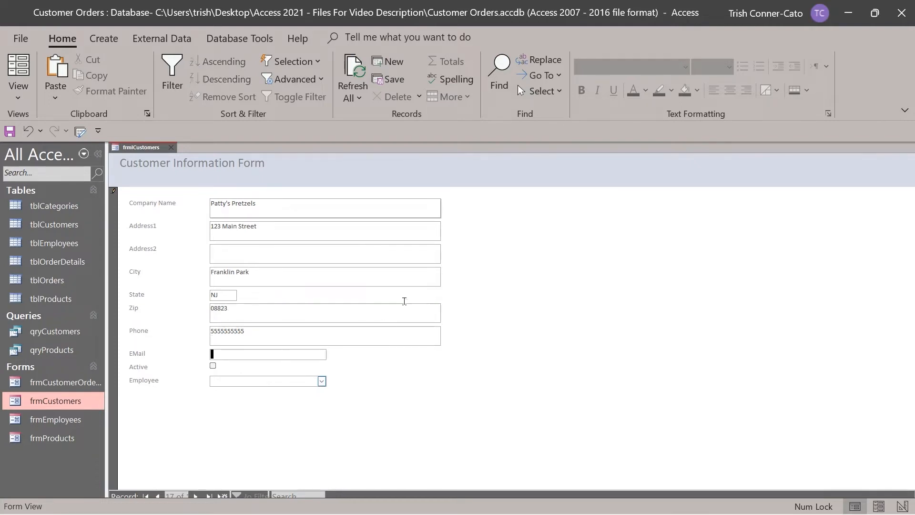
{"action": "left_click", "coordinate": [212, 366]}
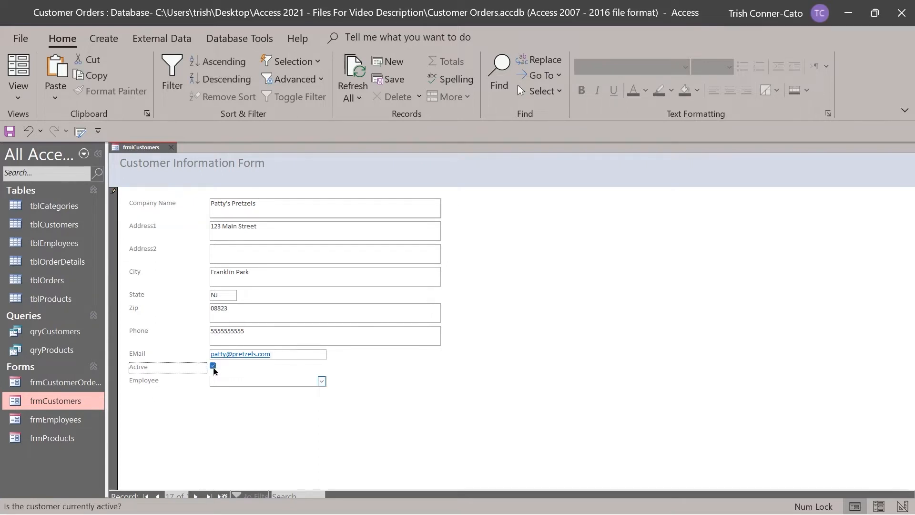
{"action": "left_click", "coordinate": [321, 381]}
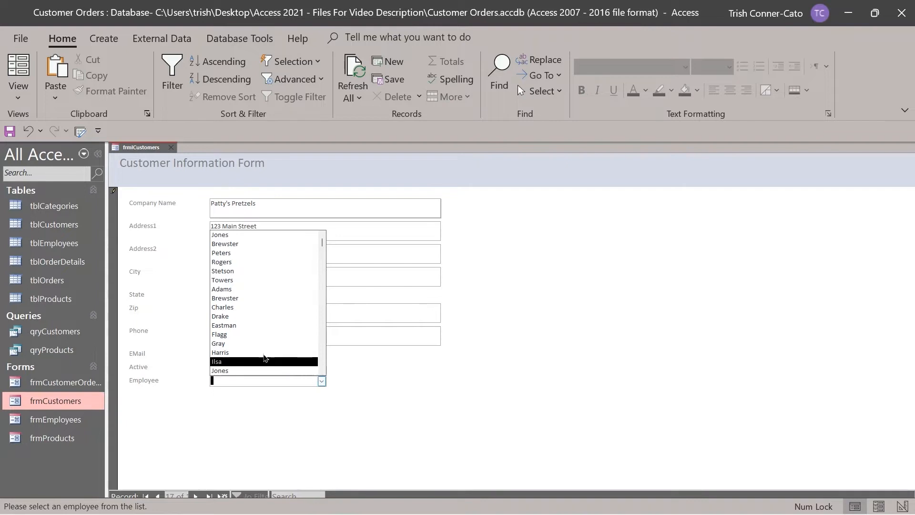
{"action": "left_click", "coordinate": [238, 298]}
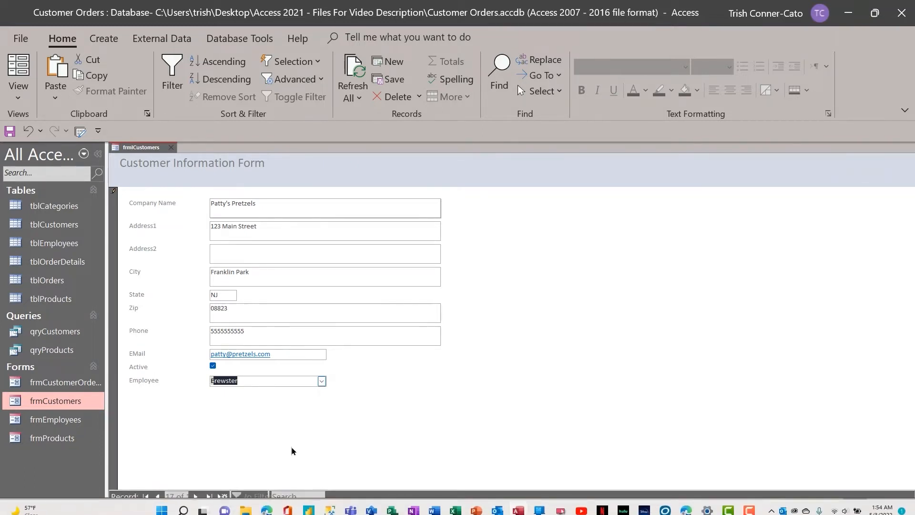
{"action": "key", "text": "Tab"}
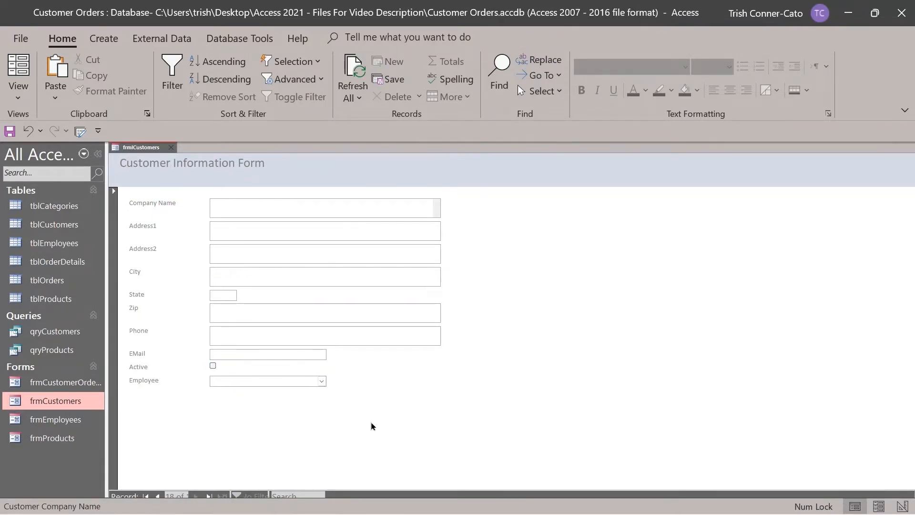
{"action": "left_click", "coordinate": [171, 147]}
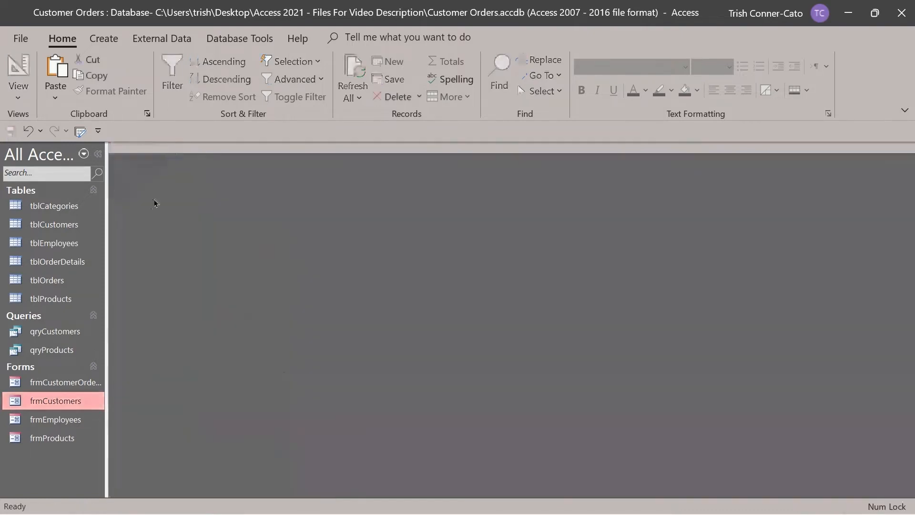
In tblCustomers, reformat record 17's phone number with a bracketed area code and dash, then save it.
{"action": "double_click", "coordinate": [58, 228]}
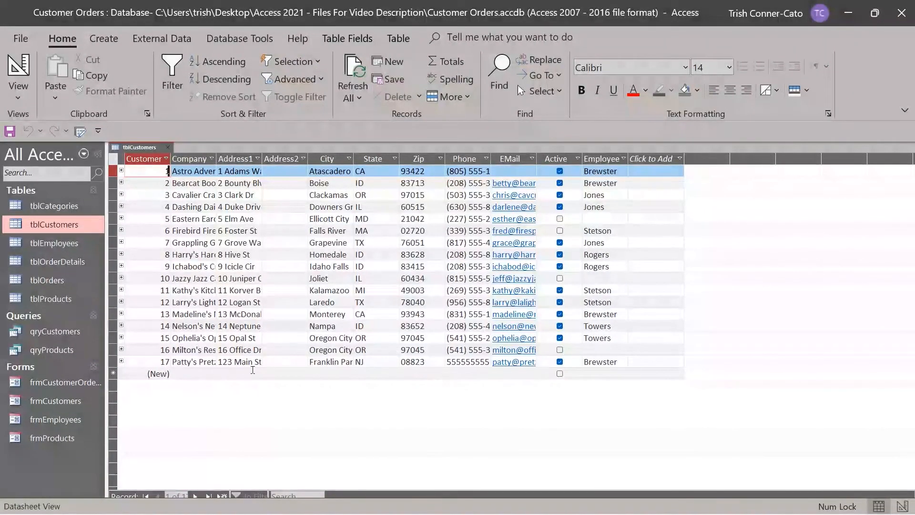
{"action": "left_click", "coordinate": [457, 362]}
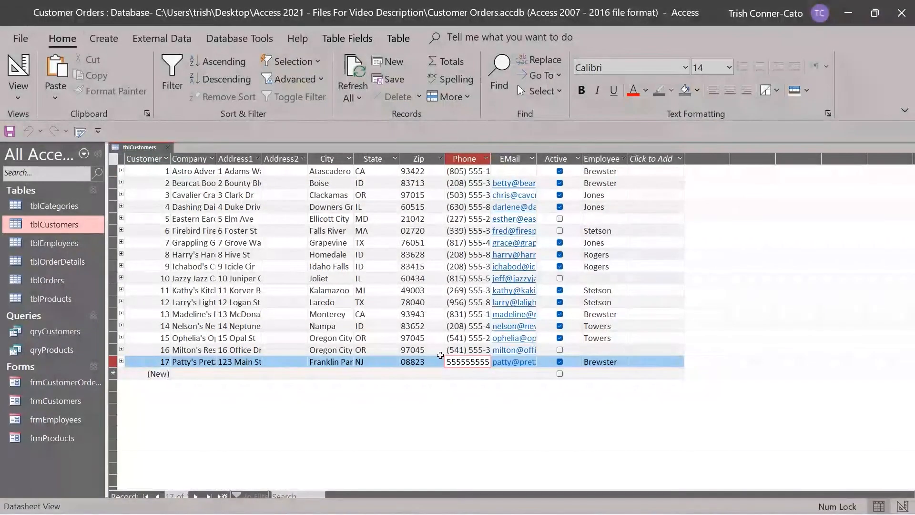
{"action": "left_click", "coordinate": [448, 362]}
{"action": "type", "text": "("}
{"action": "key", "text": "Right"}
{"action": "key", "text": "Right"}
{"action": "key", "text": "Right"}
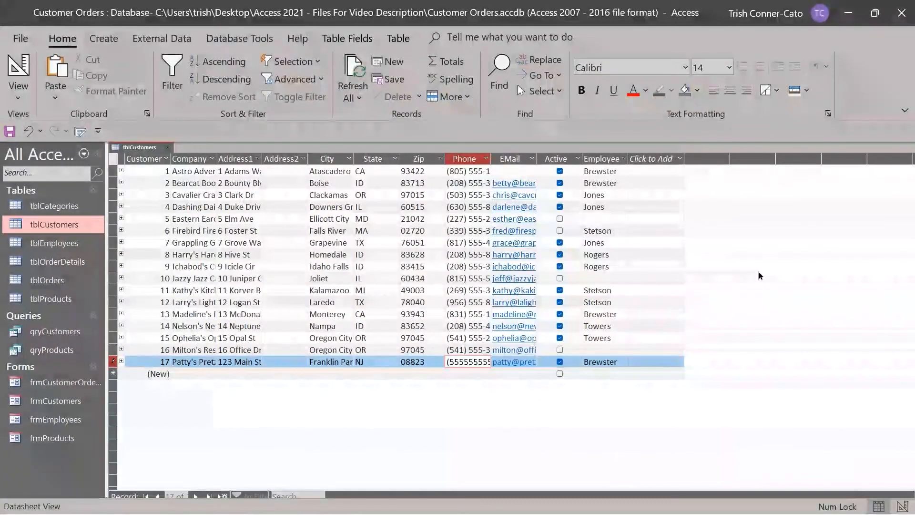
{"action": "type", "text": ")"}
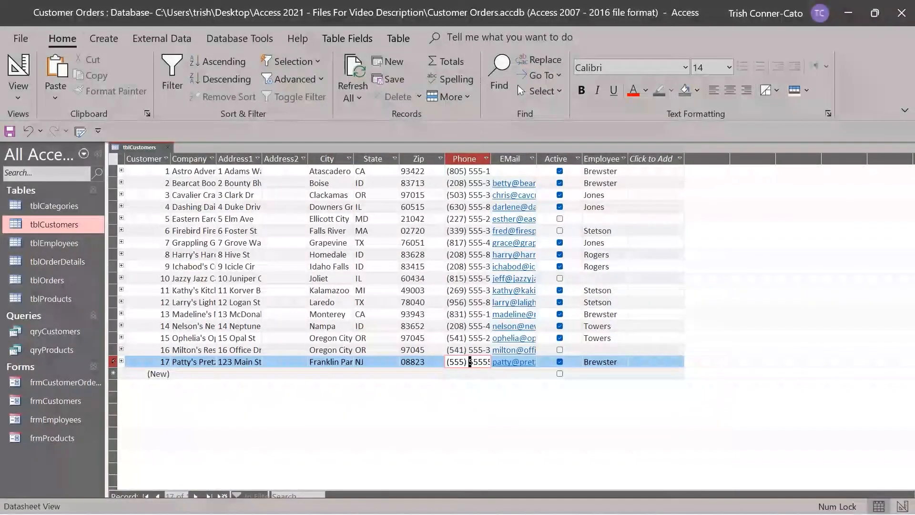
{"action": "key", "text": "Right"}
{"action": "key", "text": "Right"}
{"action": "key", "text": "Right"}
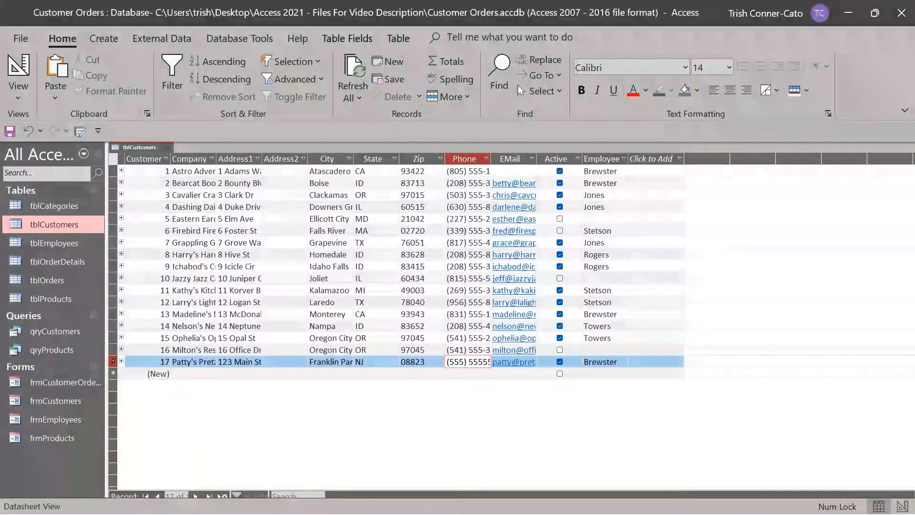
{"action": "type", "text": "-"}
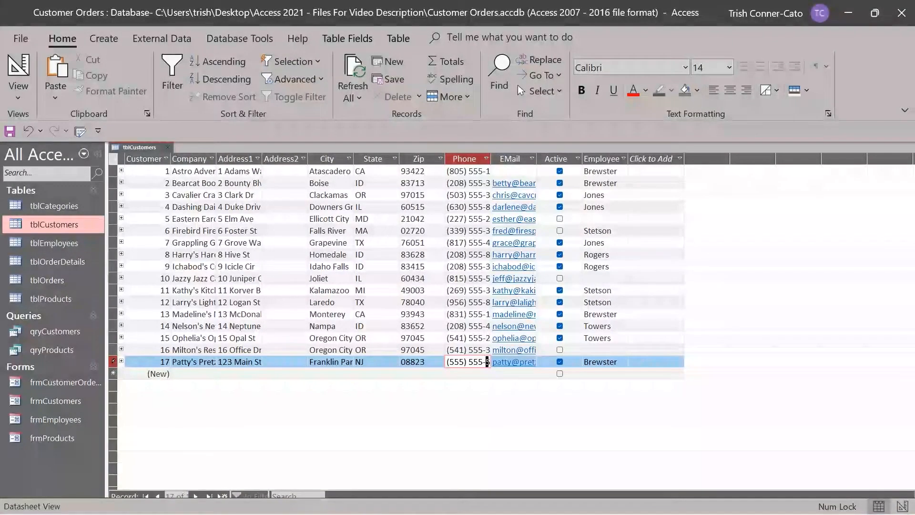
{"action": "key", "text": "Down"}
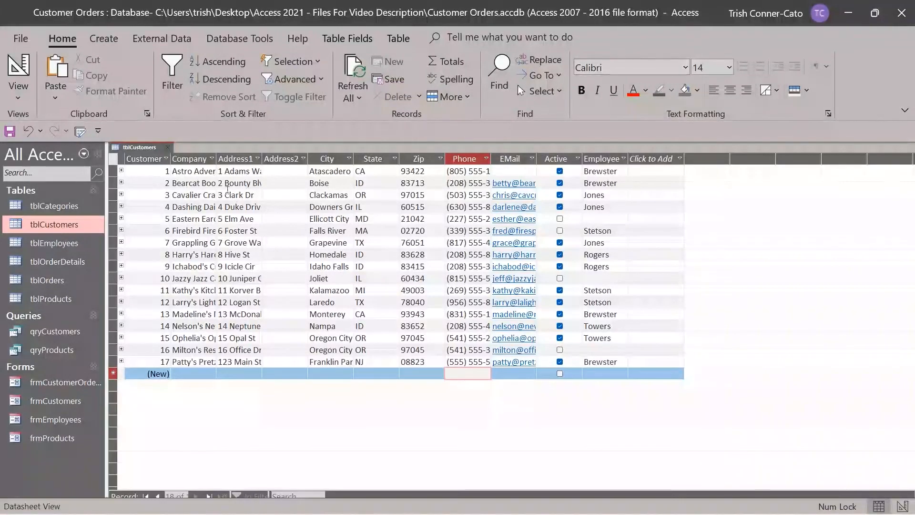
Close the customers datasheet, check the Phone field's empty Input Mask in tblCustomers Design View, then close it.
{"action": "left_click", "coordinate": [167, 147]}
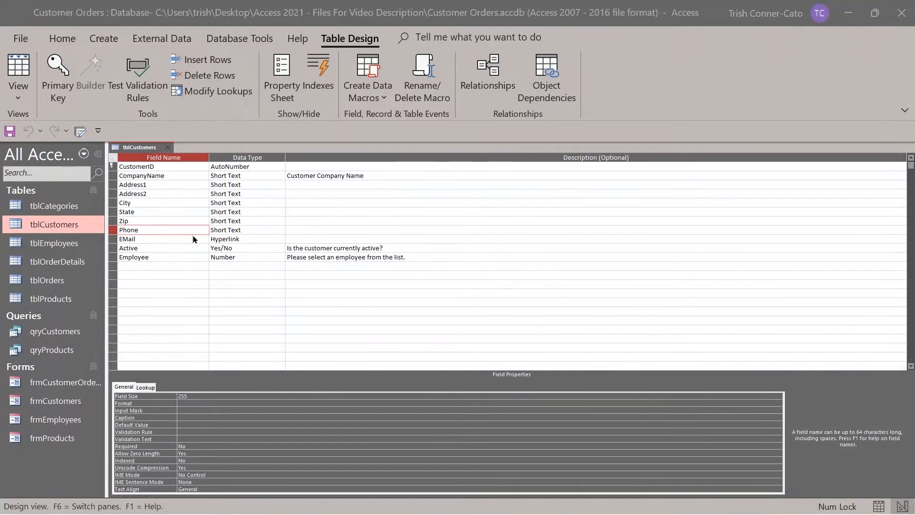
{"action": "left_click", "coordinate": [200, 410]}
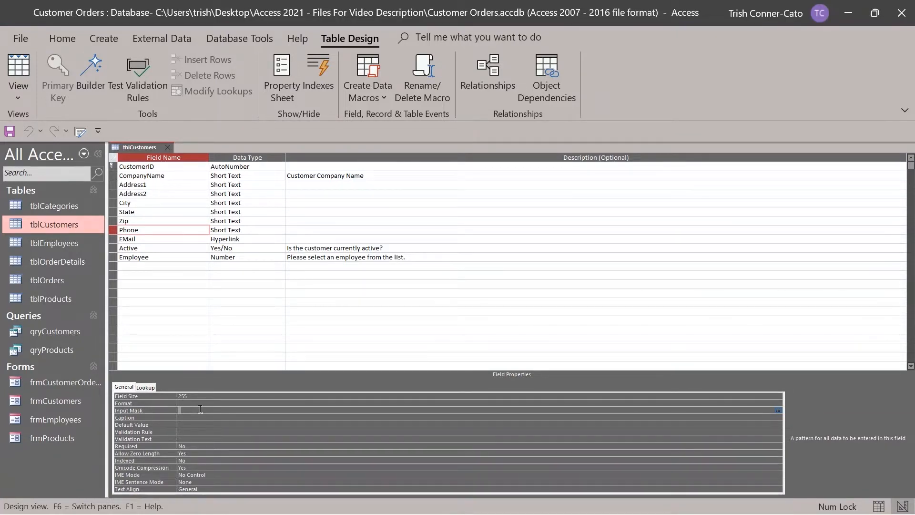
{"action": "key", "text": "ctrl+w"}
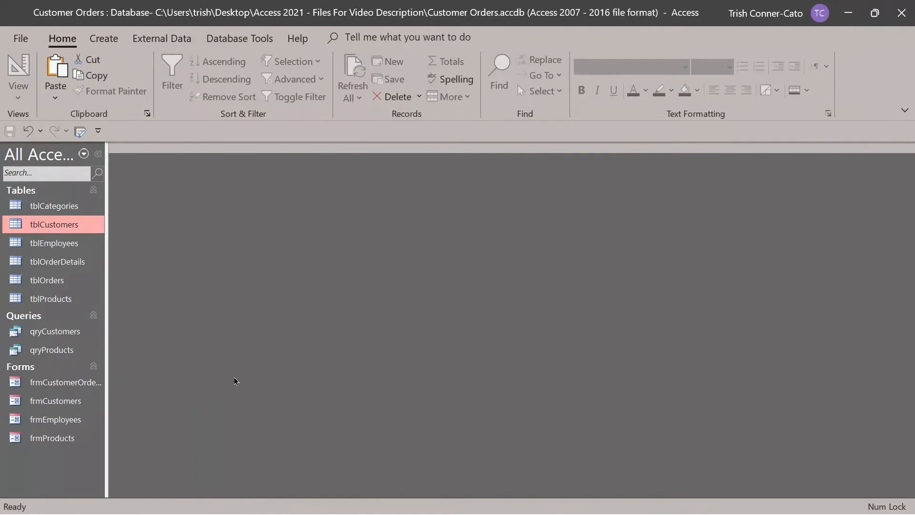
{"action": "double_click", "coordinate": [53, 224]}
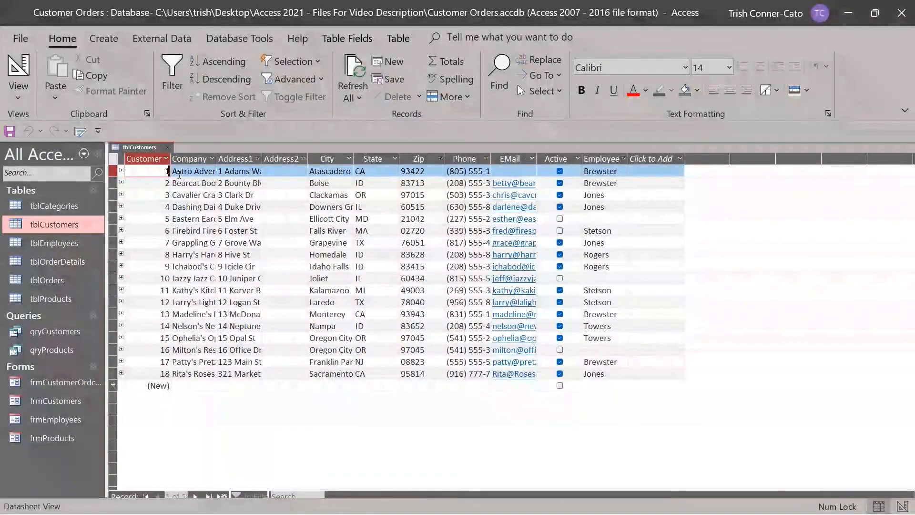
{"action": "left_click", "coordinate": [167, 151]}
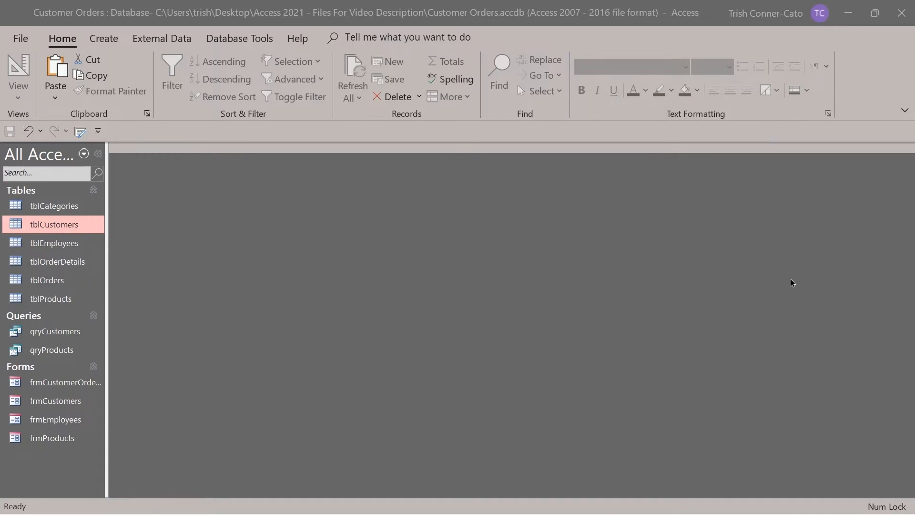
Open qryProducts and save it as a Report object named rptProducts.
{"action": "double_click", "coordinate": [49, 352]}
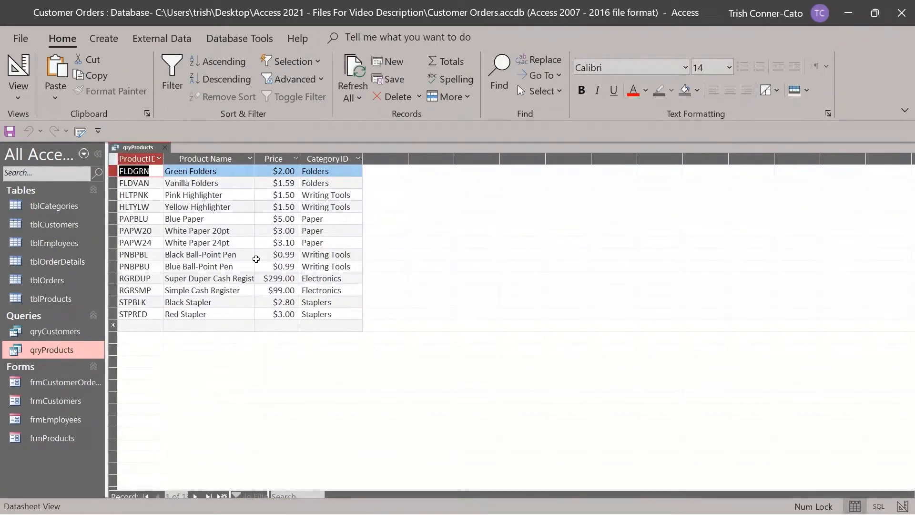
{"action": "left_click", "coordinate": [21, 39]}
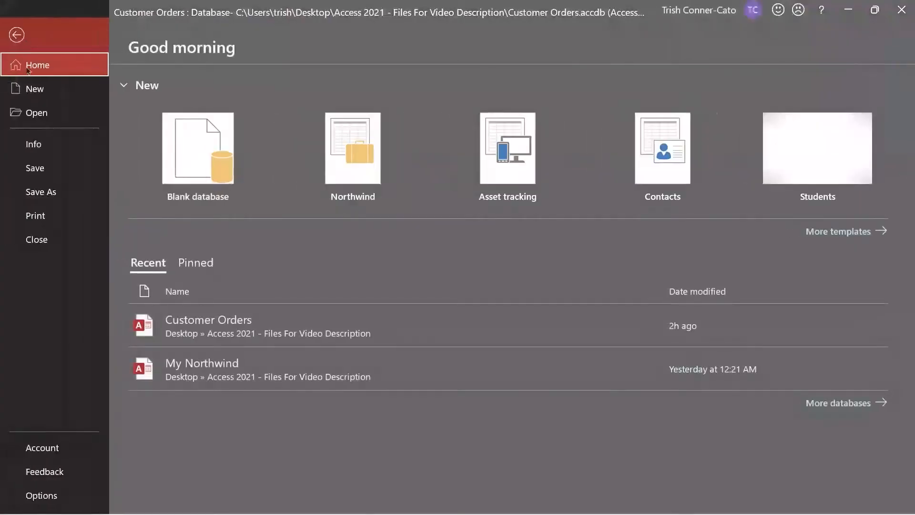
{"action": "left_click", "coordinate": [52, 190]}
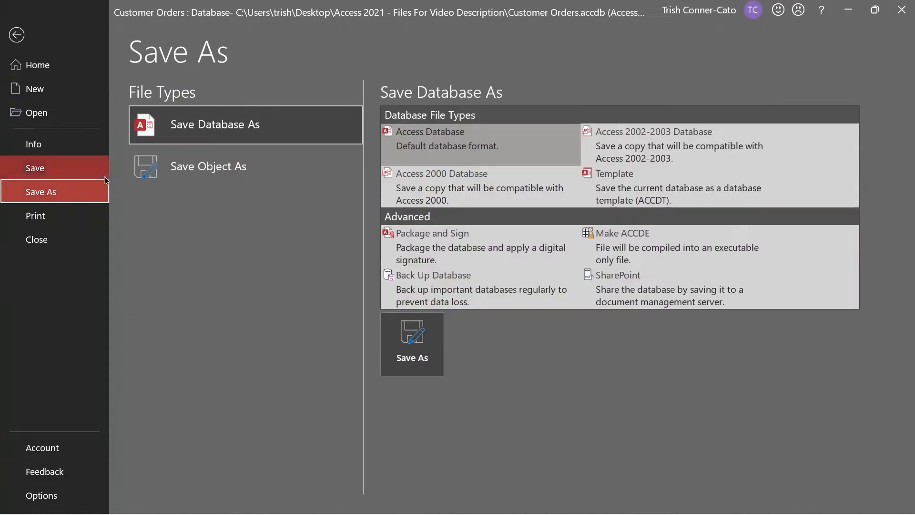
{"action": "left_click", "coordinate": [241, 173]}
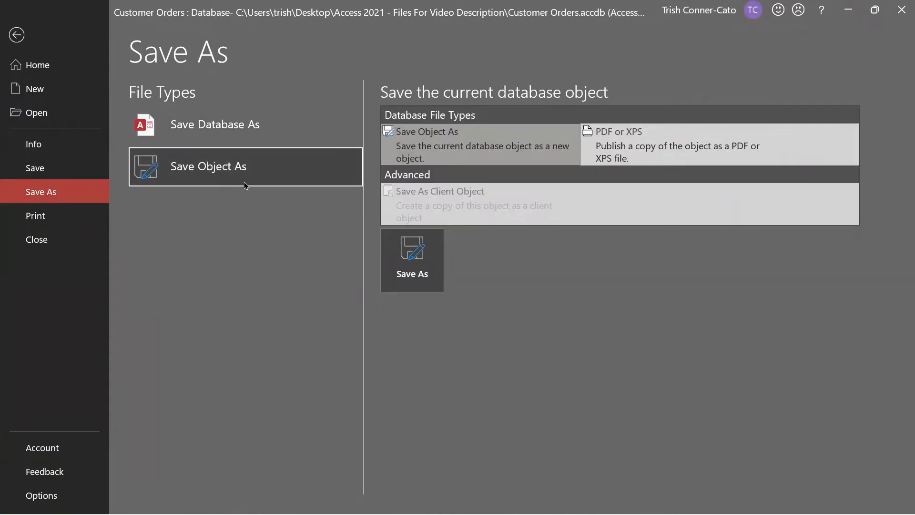
{"action": "left_click", "coordinate": [412, 262]}
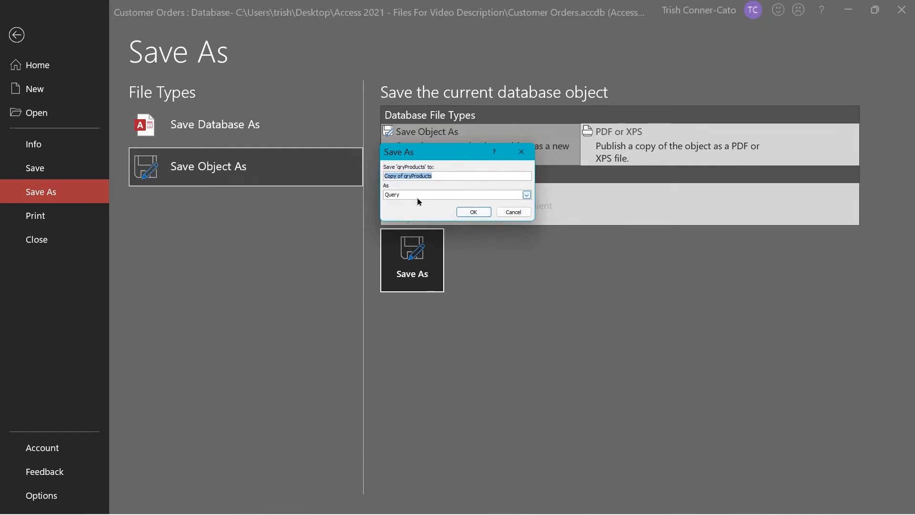
{"action": "left_click", "coordinate": [526, 196]}
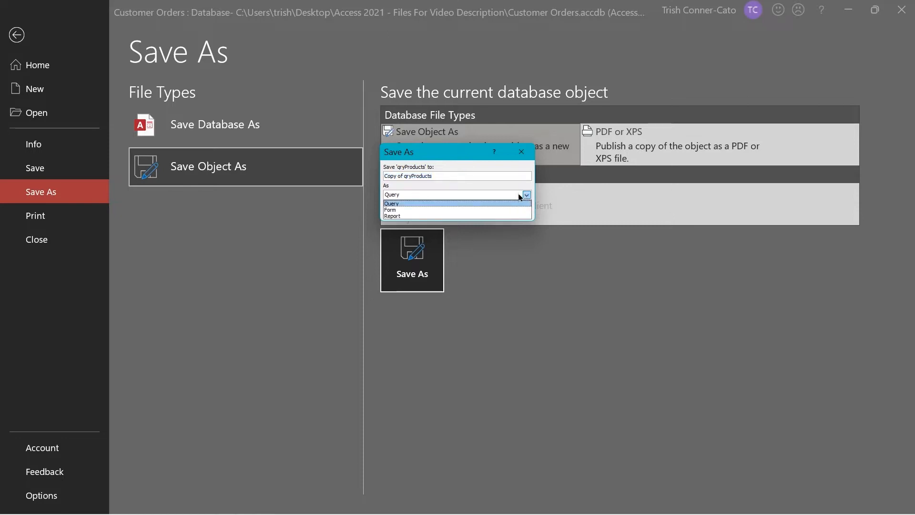
{"action": "left_click", "coordinate": [405, 218]}
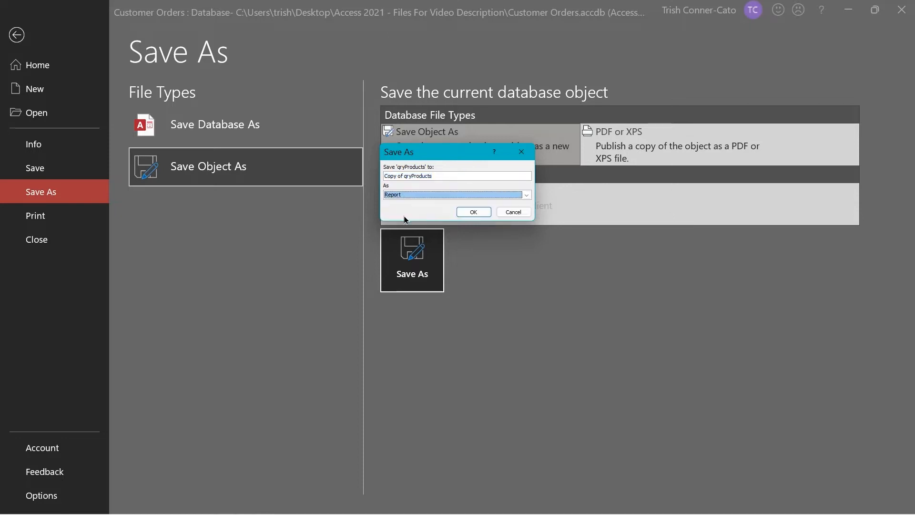
{"action": "left_click", "coordinate": [407, 176]}
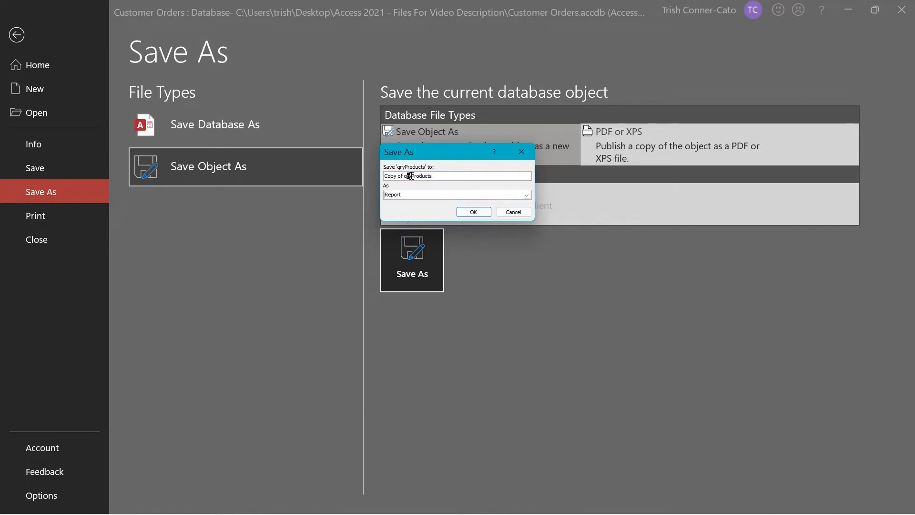
{"action": "left_click_drag", "start_coordinate": [413, 176], "coordinate": [353, 183]}
{"action": "type", "text": "rpt"}
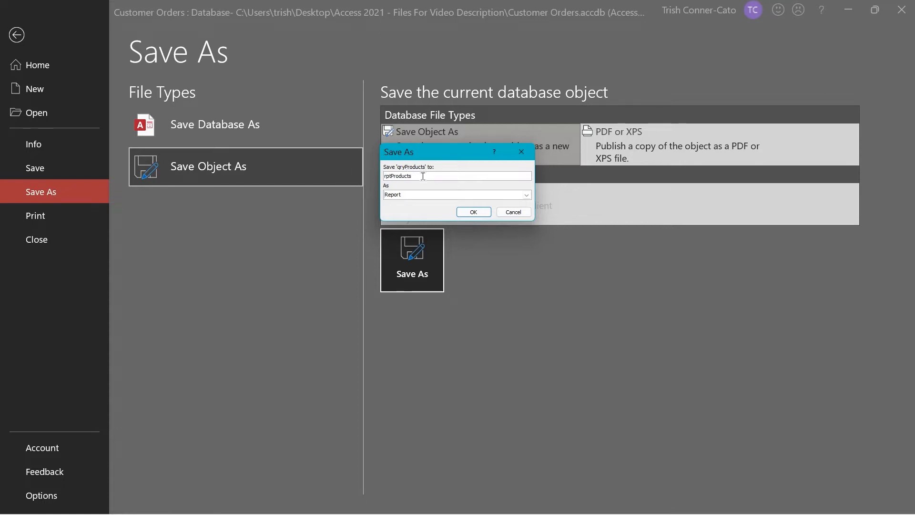
{"action": "left_click", "coordinate": [474, 213]}
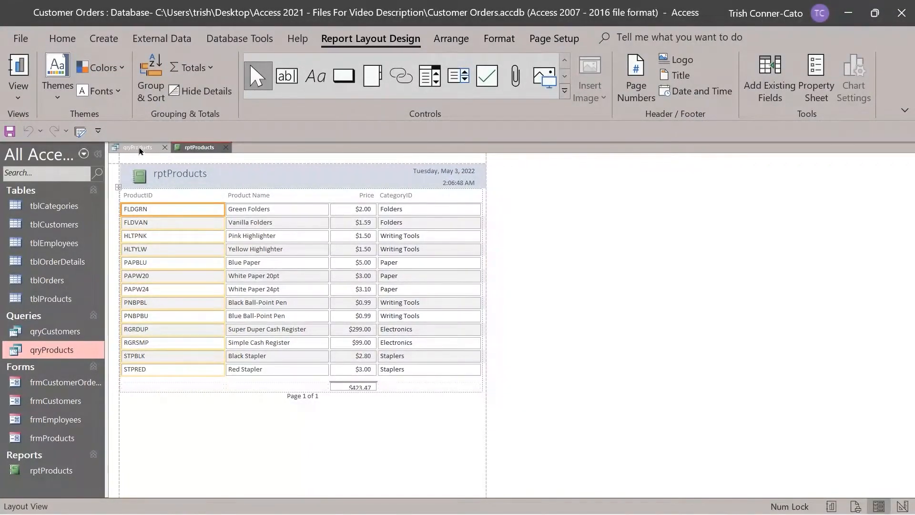
Close the qryProducts query, leaving only rptProducts open, and glance at the report's view options.
{"action": "left_click", "coordinate": [165, 148]}
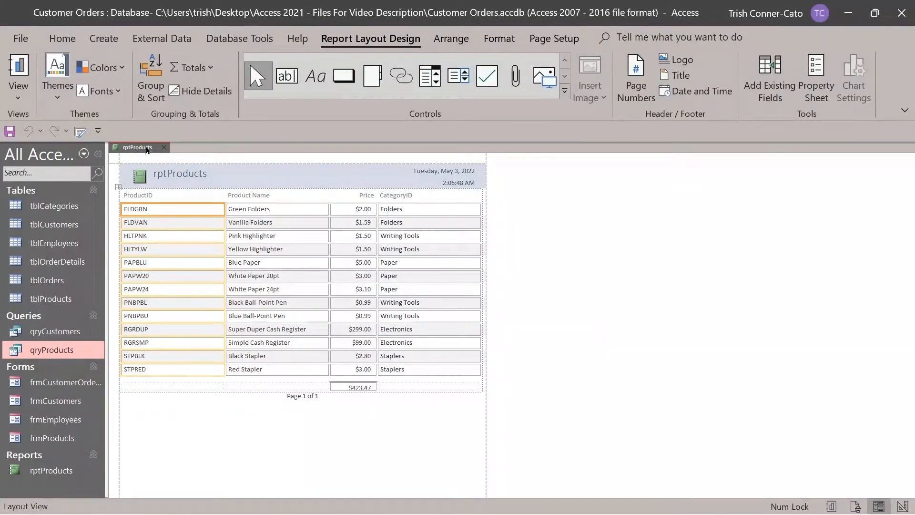
{"action": "right_click", "coordinate": [147, 149]}
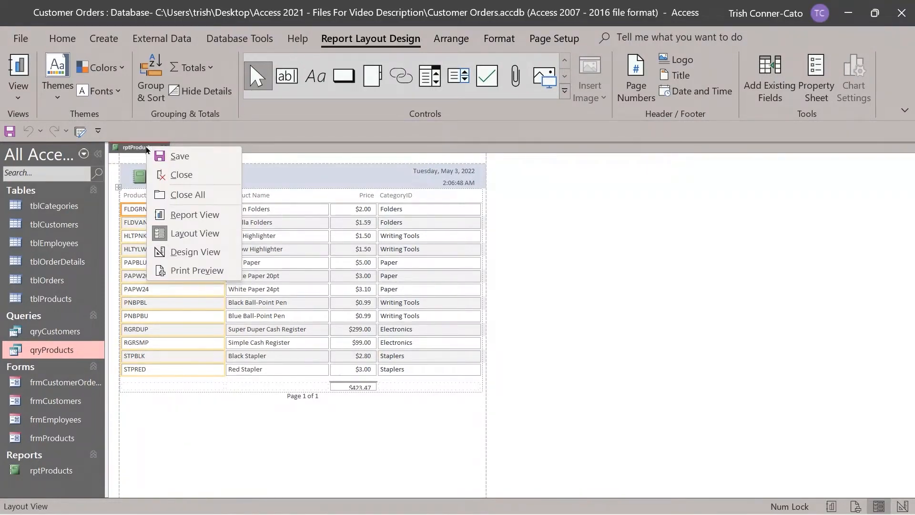
{"action": "left_click", "coordinate": [249, 160]}
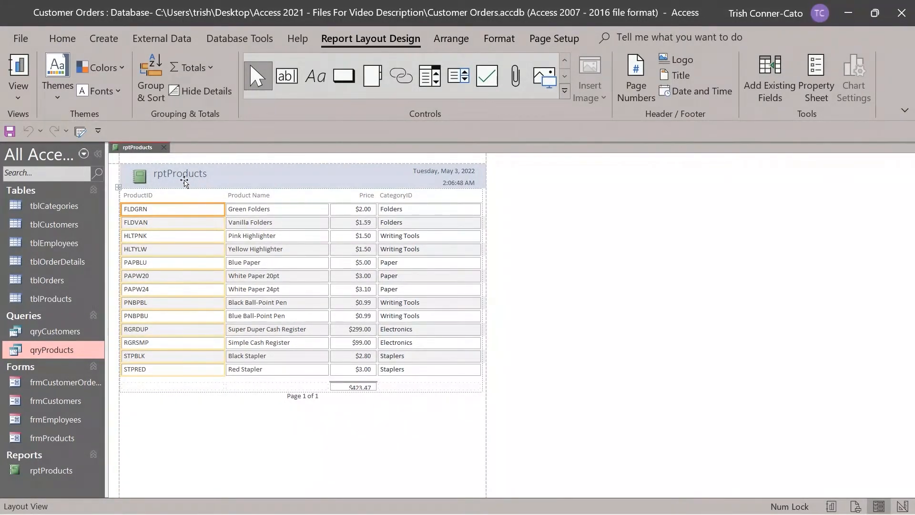
Delete the logo from the rptProducts report header.
{"action": "left_click", "coordinate": [185, 172]}
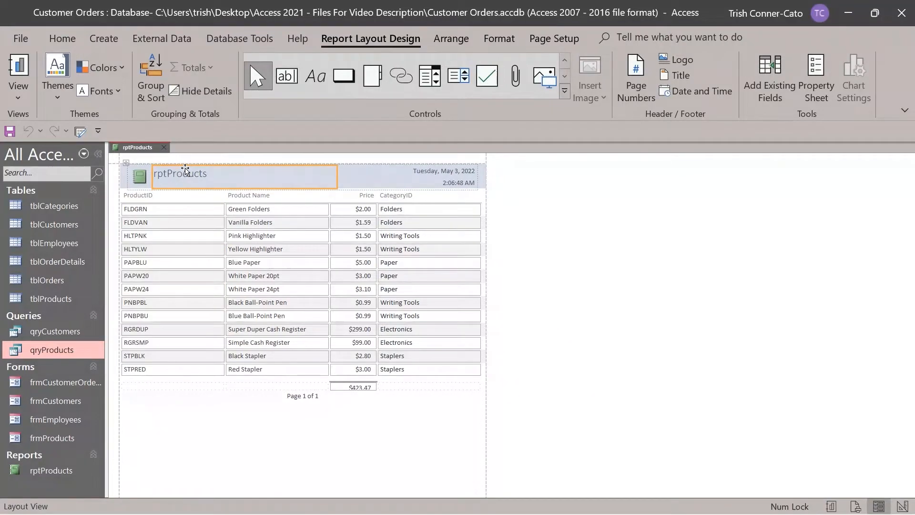
{"action": "left_click", "coordinate": [137, 176]}
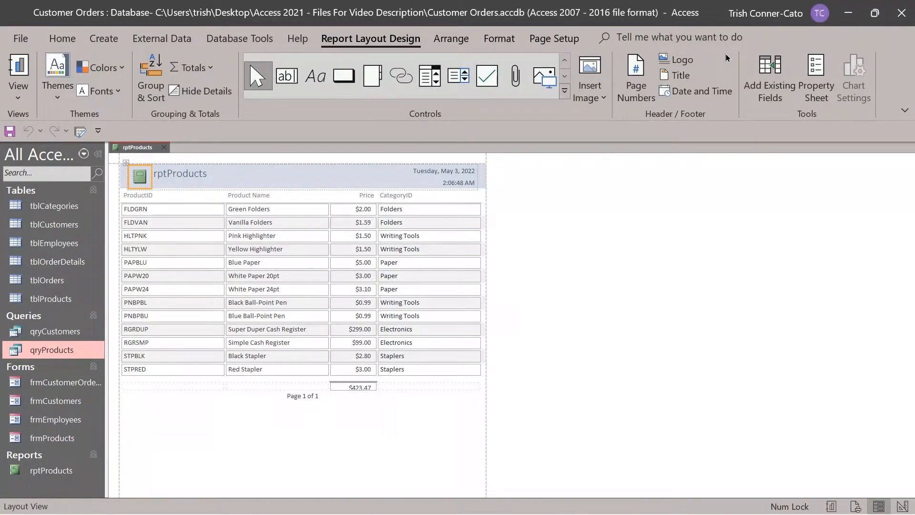
{"action": "key", "text": "Delete"}
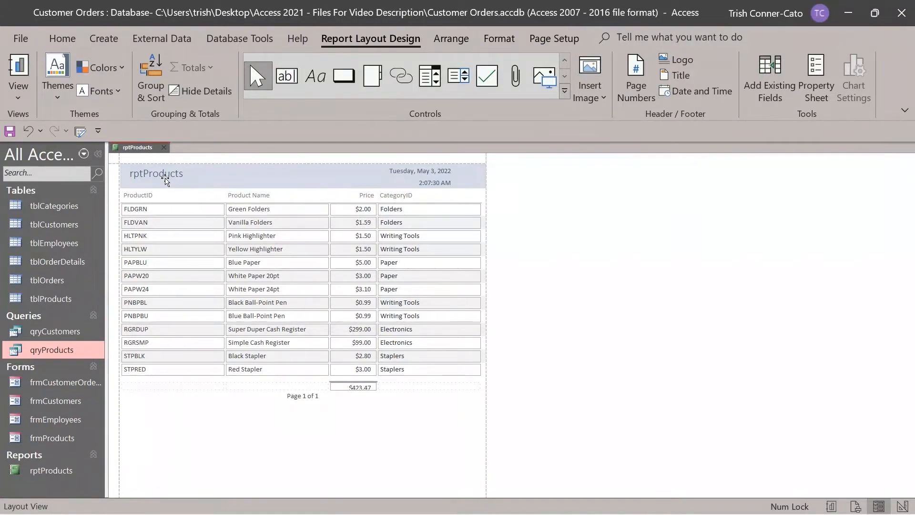
Change the header title from rptProducts to 'Product Information Report'.
{"action": "left_click", "coordinate": [157, 176]}
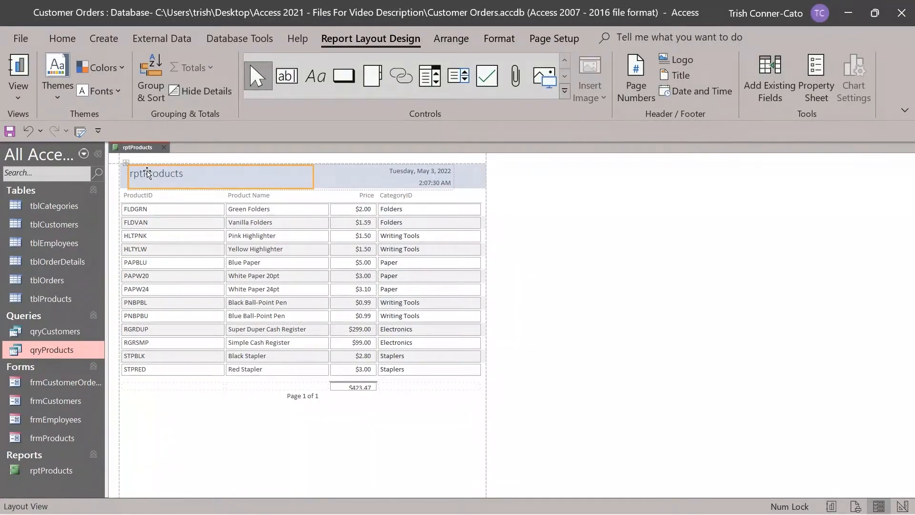
{"action": "double_click", "coordinate": [141, 173]}
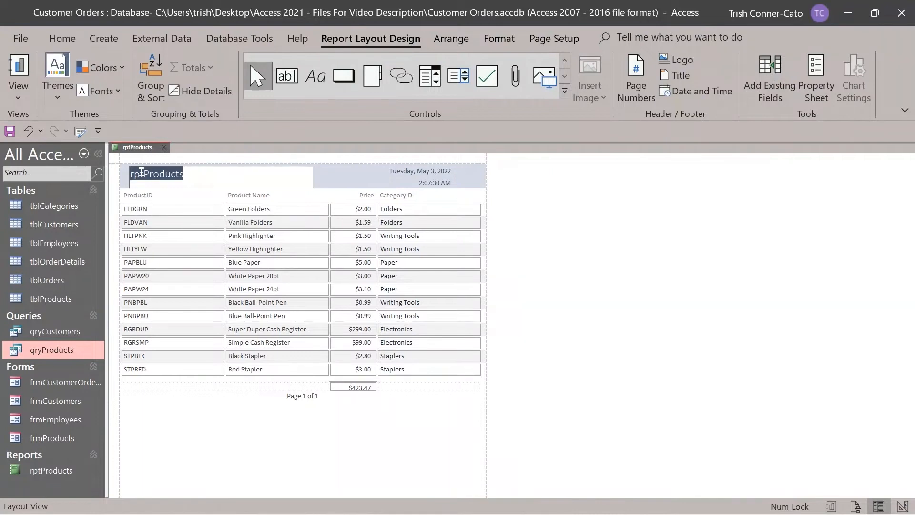
{"action": "left_click_drag", "start_coordinate": [142, 172], "coordinate": [126, 177]}
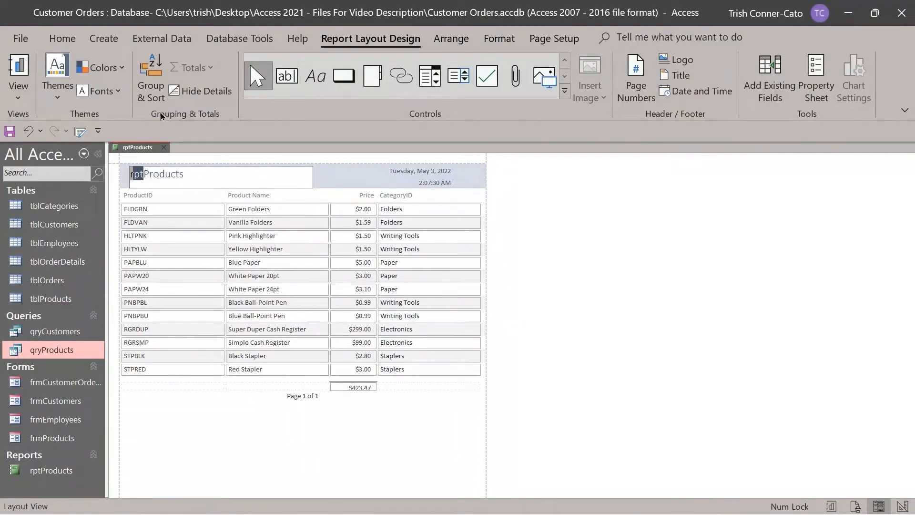
{"action": "key", "text": "Delete"}
{"action": "left_click", "coordinate": [181, 180]}
{"action": "key", "text": "BackSpace"}
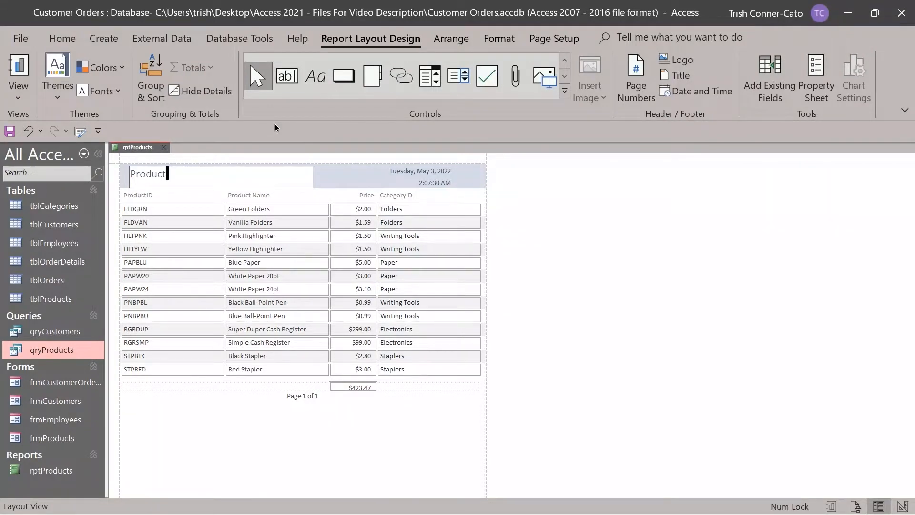
{"action": "type", "text": "Information Report"}
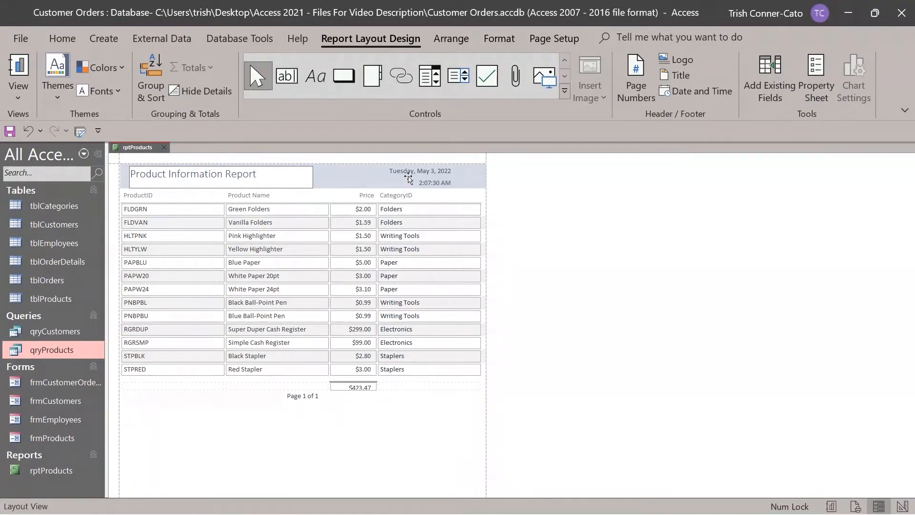
{"action": "left_click", "coordinate": [408, 178]}
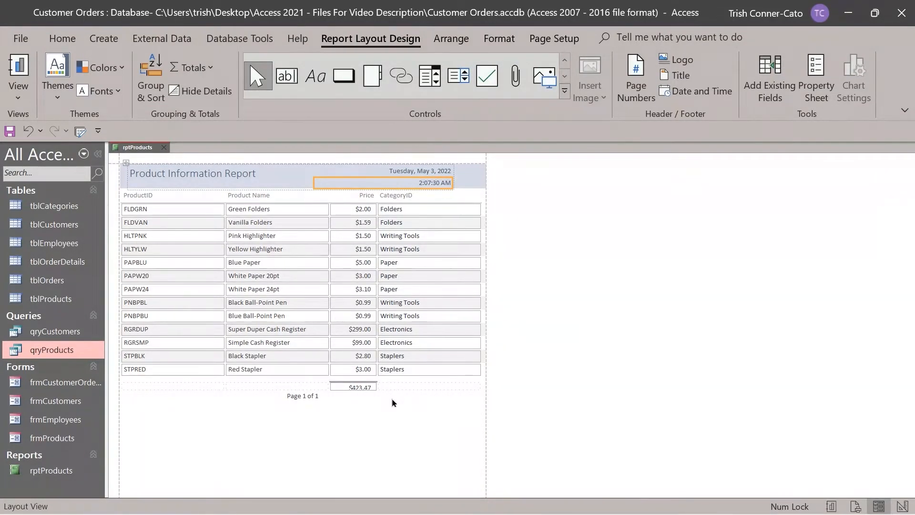
Drag the $423.47 total box's bottom edge down so the total row is taller.
{"action": "left_click", "coordinate": [351, 388]}
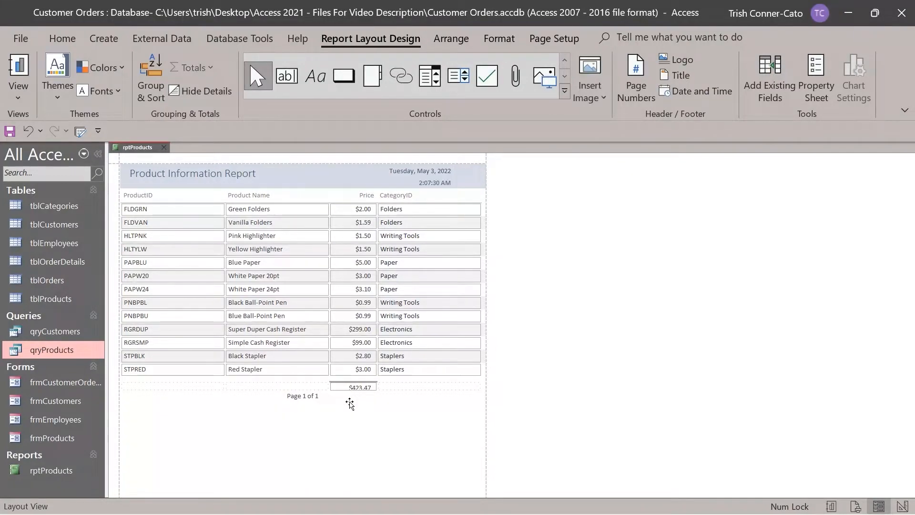
{"action": "left_click", "coordinate": [349, 388]}
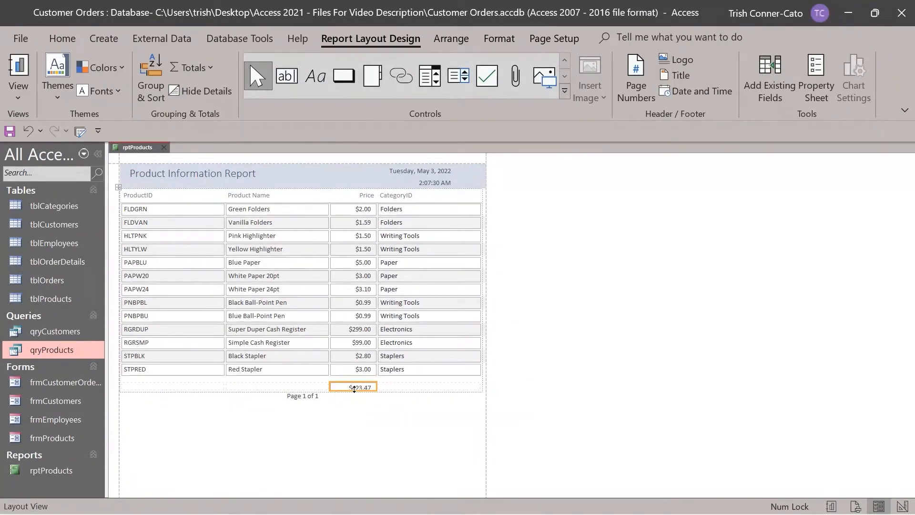
{"action": "left_click", "coordinate": [354, 388]}
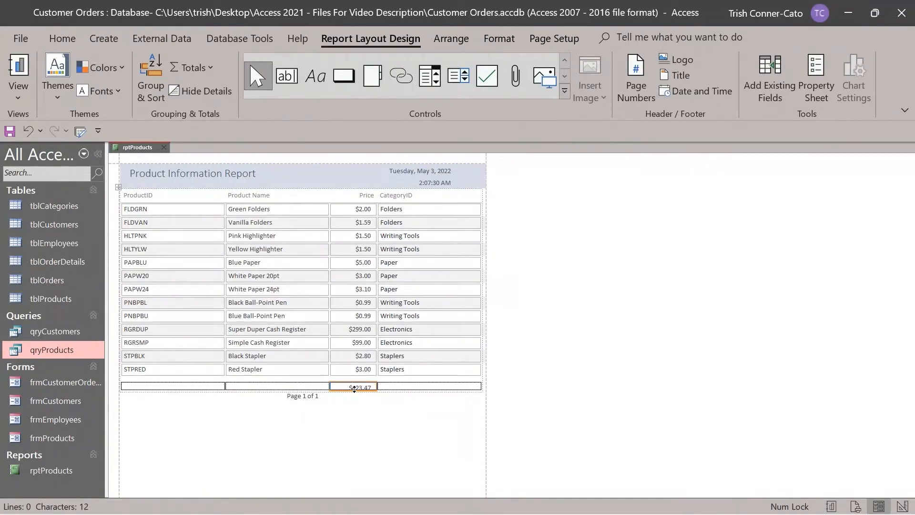
{"action": "left_click_drag", "start_coordinate": [353, 389], "coordinate": [354, 391]}
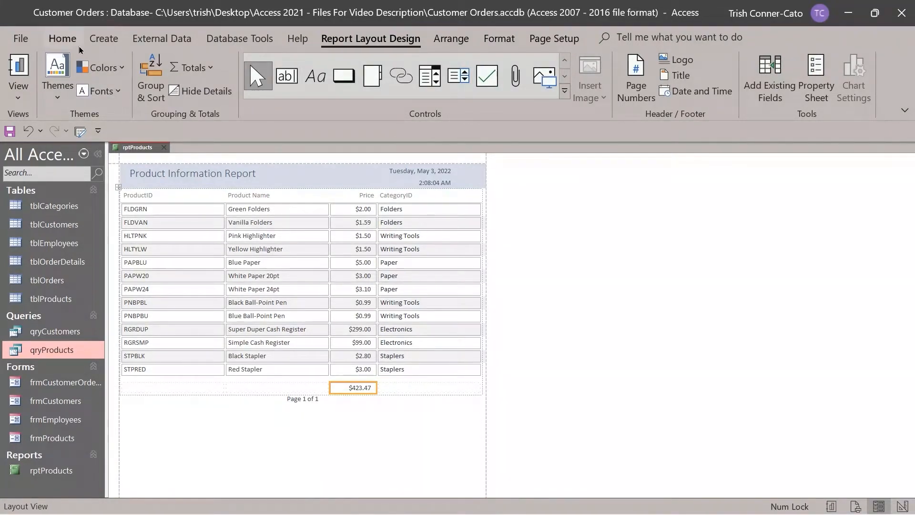
Switch rptProducts to Report View, then to Print Preview of the full page.
{"action": "right_click", "coordinate": [138, 146]}
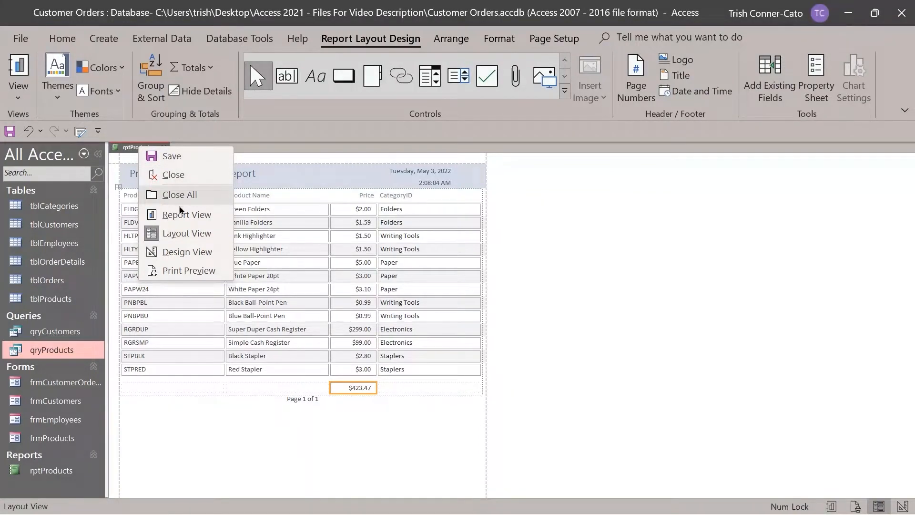
{"action": "left_click", "coordinate": [184, 216]}
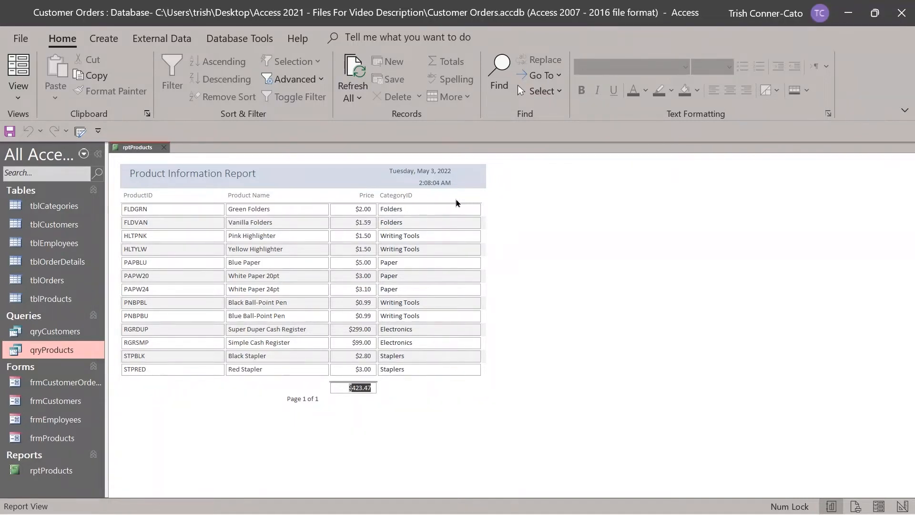
{"action": "right_click", "coordinate": [136, 150]}
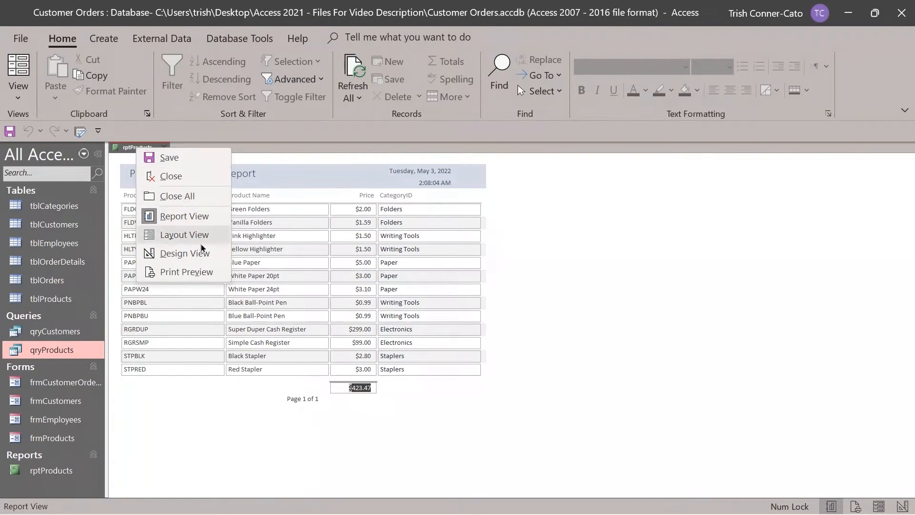
{"action": "left_click", "coordinate": [190, 273]}
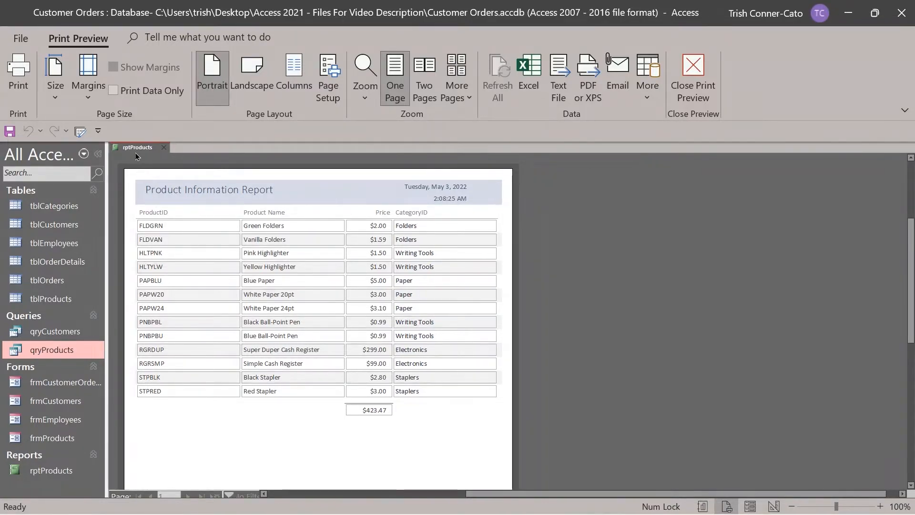
Close rptProducts, choosing Yes to save its design changes.
{"action": "left_click", "coordinate": [164, 148]}
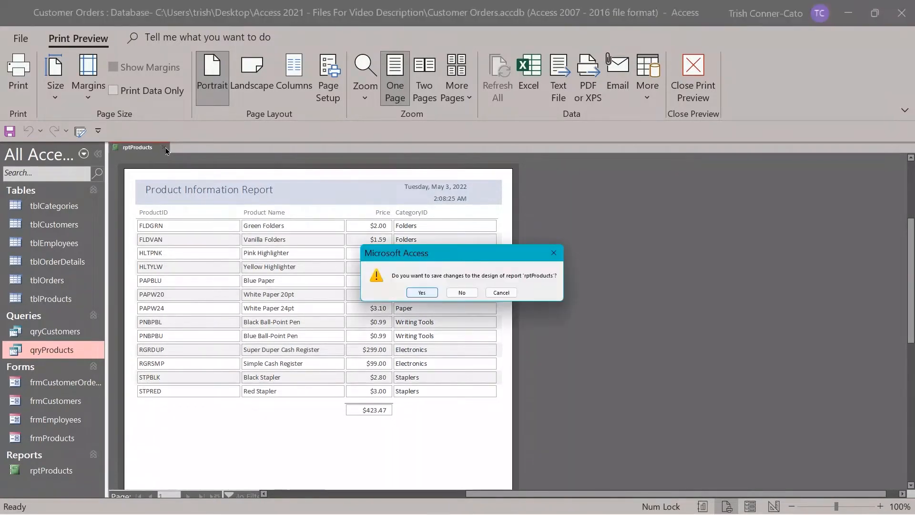
{"action": "left_click", "coordinate": [426, 294]}
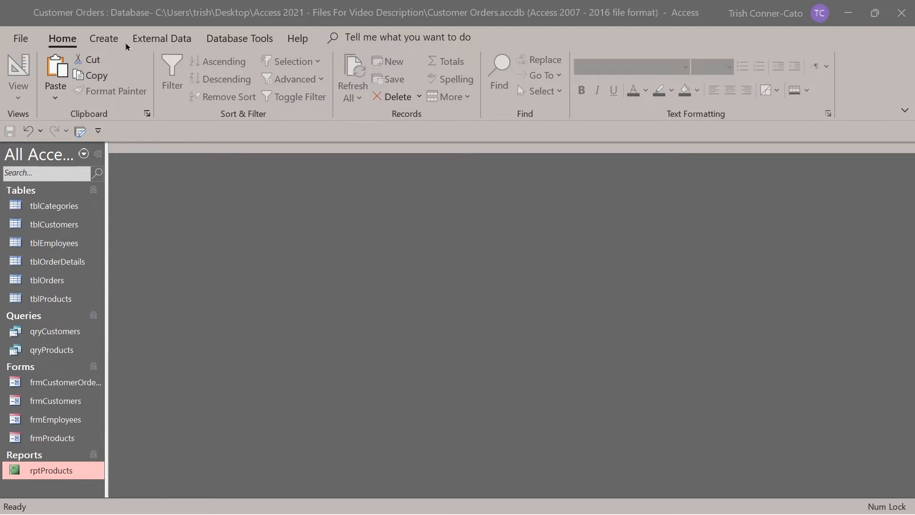
Create a blank report with Report Design and expand tblCustomers in the Field List.
{"action": "left_click", "coordinate": [106, 42]}
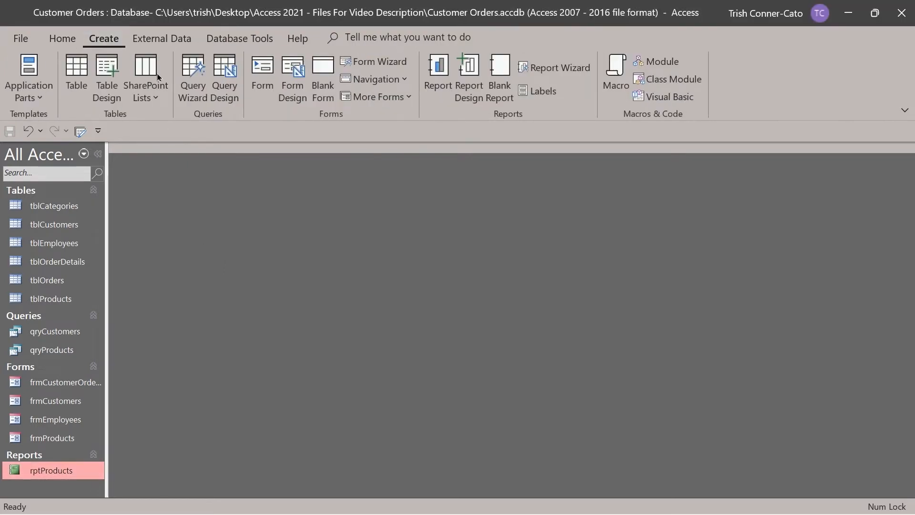
{"action": "left_click", "coordinate": [470, 82]}
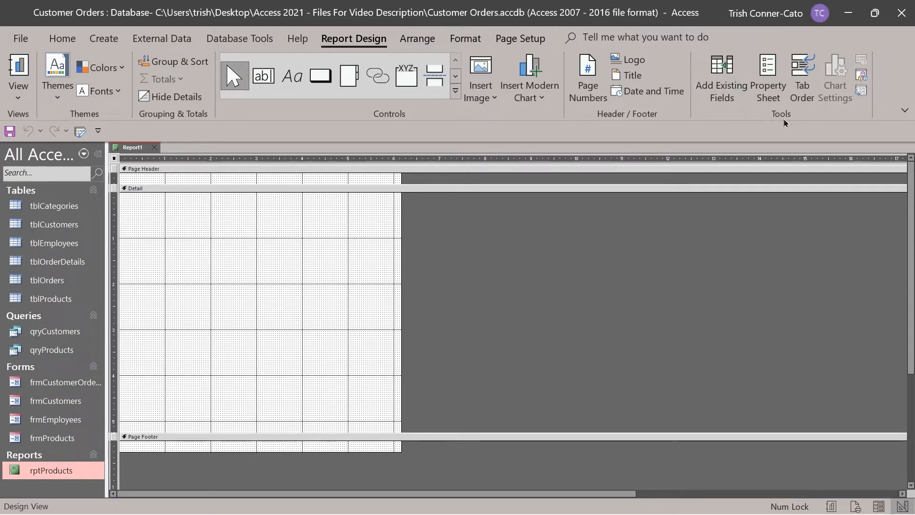
{"action": "left_click", "coordinate": [721, 88]}
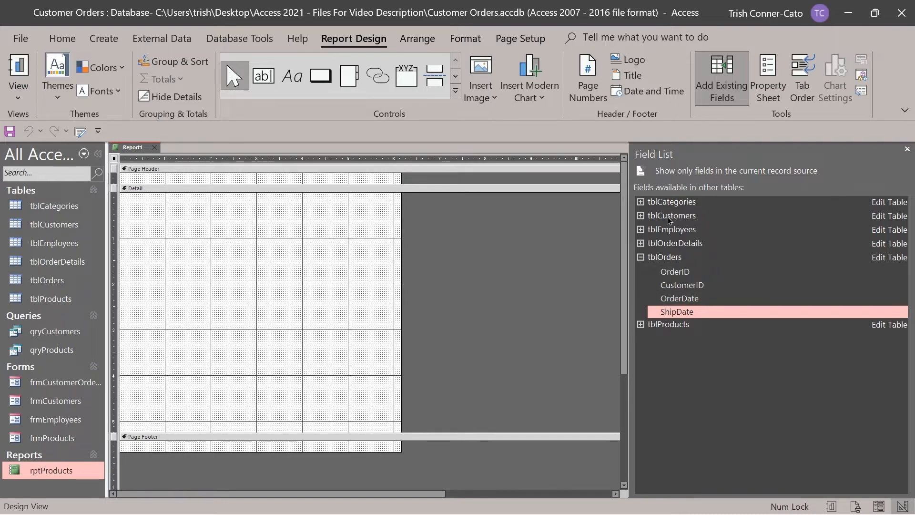
{"action": "left_click", "coordinate": [640, 215]}
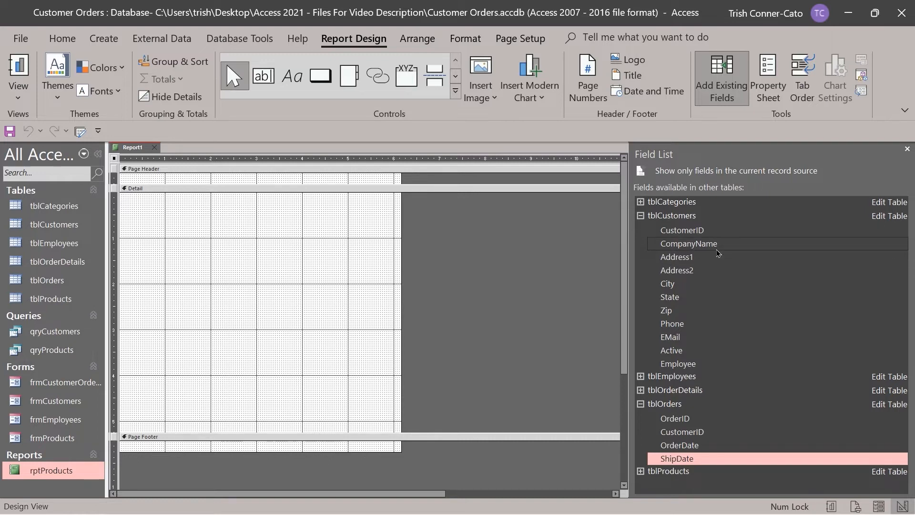
Add the CompanyName, Address1, City and State fields to the report's Detail section.
{"action": "right_click", "coordinate": [683, 248]}
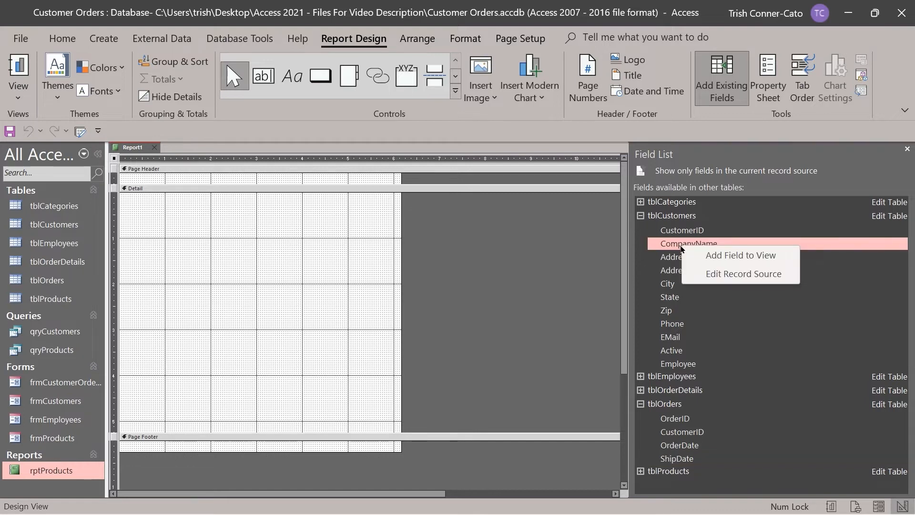
{"action": "left_click", "coordinate": [724, 259]}
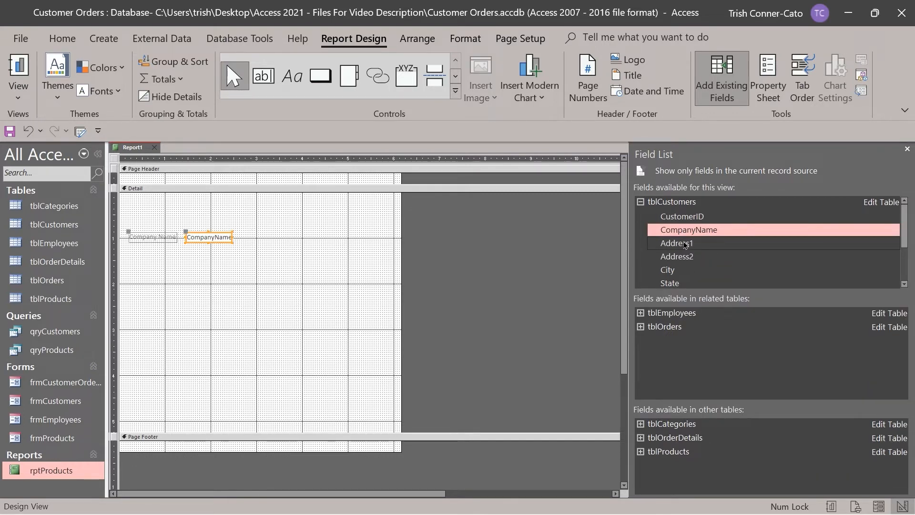
{"action": "right_click", "coordinate": [685, 245]}
{"action": "left_click", "coordinate": [707, 252]}
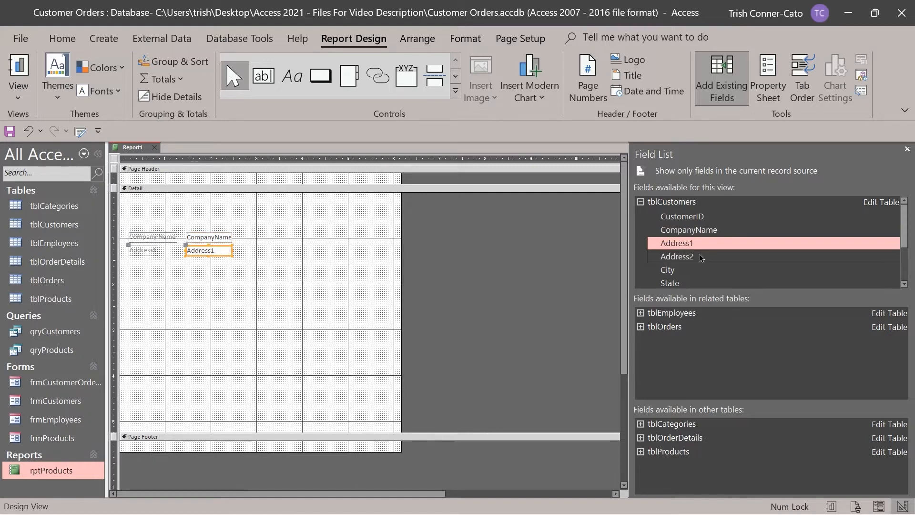
{"action": "right_click", "coordinate": [669, 270]}
{"action": "left_click", "coordinate": [705, 278]}
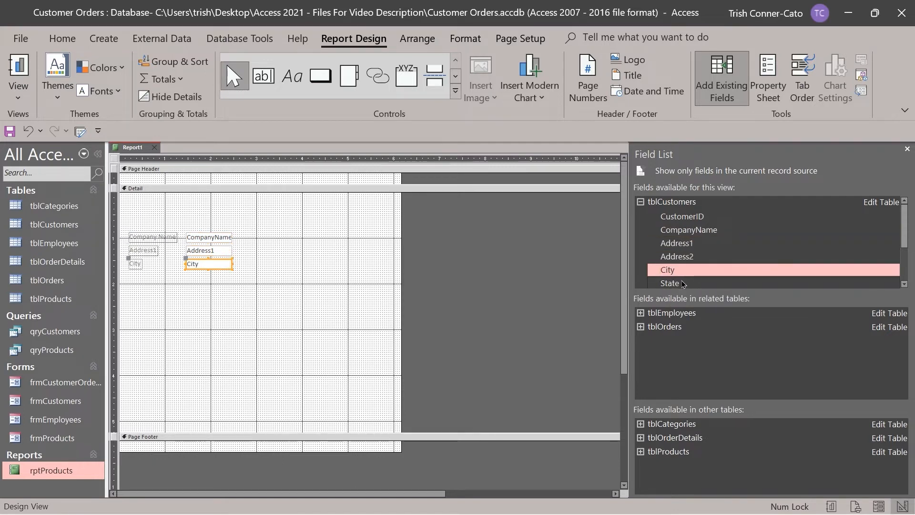
{"action": "right_click", "coordinate": [683, 283]}
{"action": "left_click", "coordinate": [710, 290]}
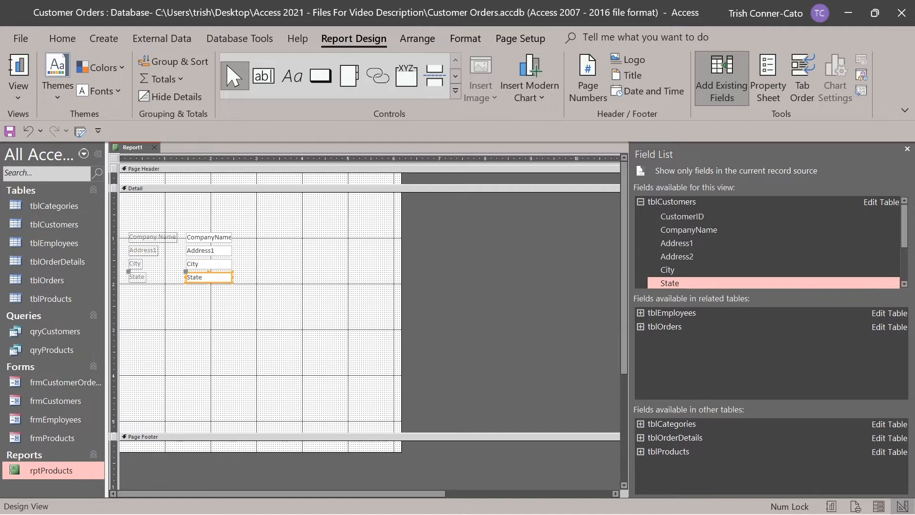
{"action": "left_click", "coordinate": [904, 284]}
{"action": "left_click", "coordinate": [904, 284]}
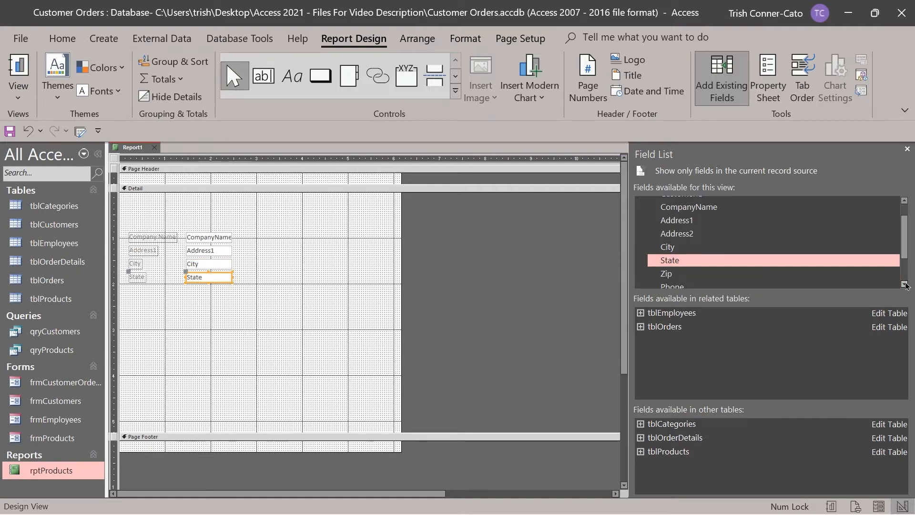
{"action": "left_click", "coordinate": [904, 283]}
{"action": "left_click", "coordinate": [904, 283]}
{"action": "left_click", "coordinate": [903, 283]}
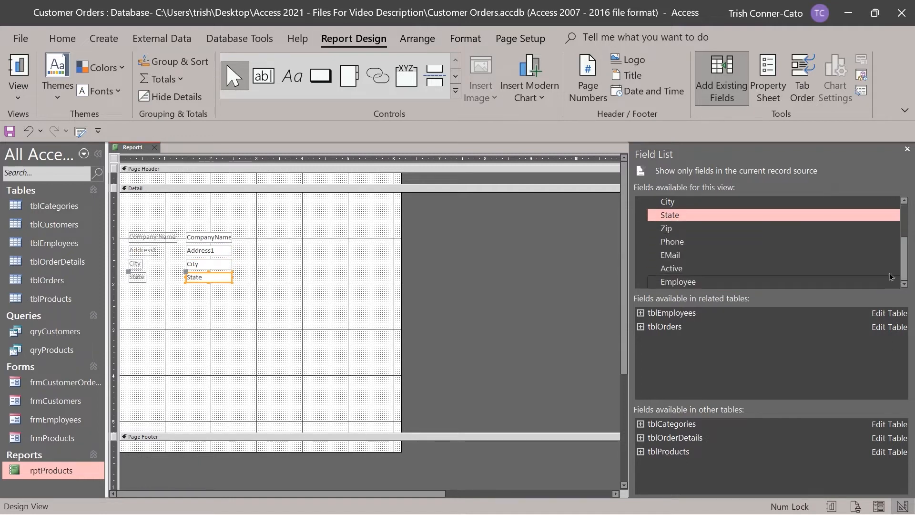
Add the Zip, Phone, EMail, Active and Employee fields below State.
{"action": "right_click", "coordinate": [669, 233]}
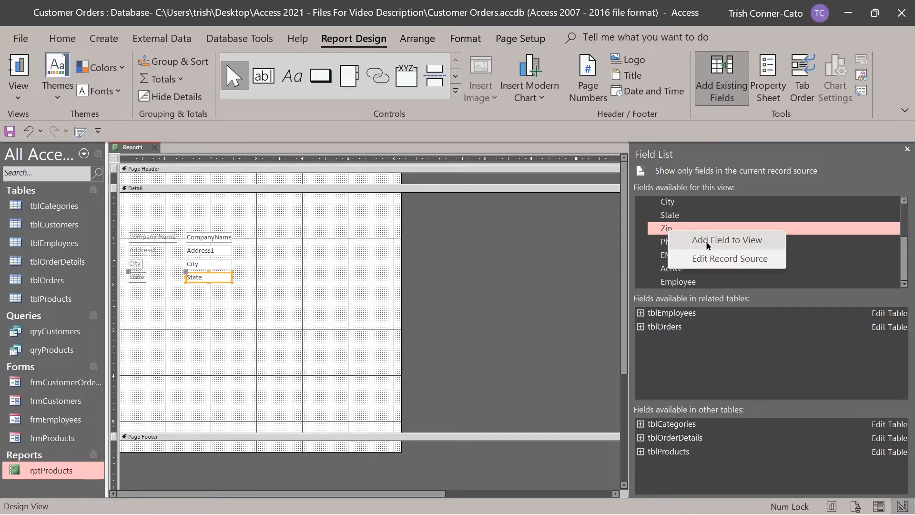
{"action": "left_click", "coordinate": [708, 246]}
{"action": "right_click", "coordinate": [671, 242]}
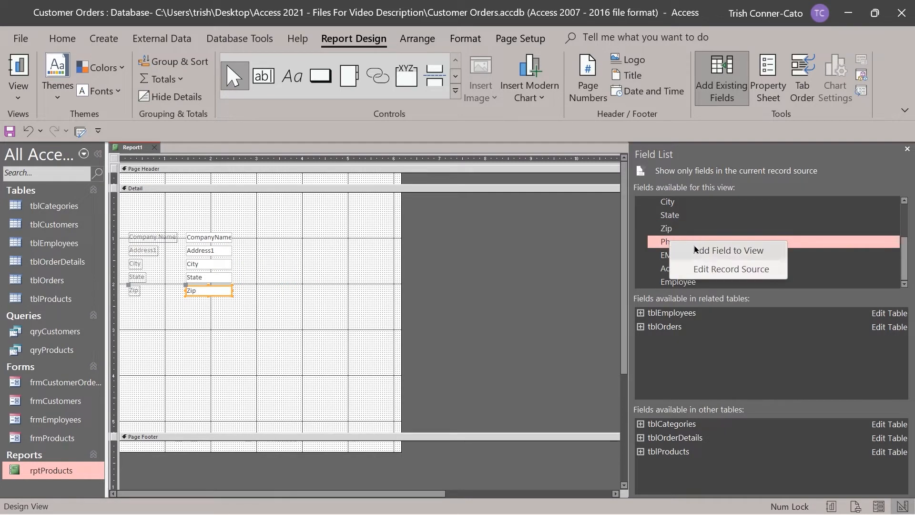
{"action": "left_click", "coordinate": [694, 248]}
{"action": "right_click", "coordinate": [671, 255]}
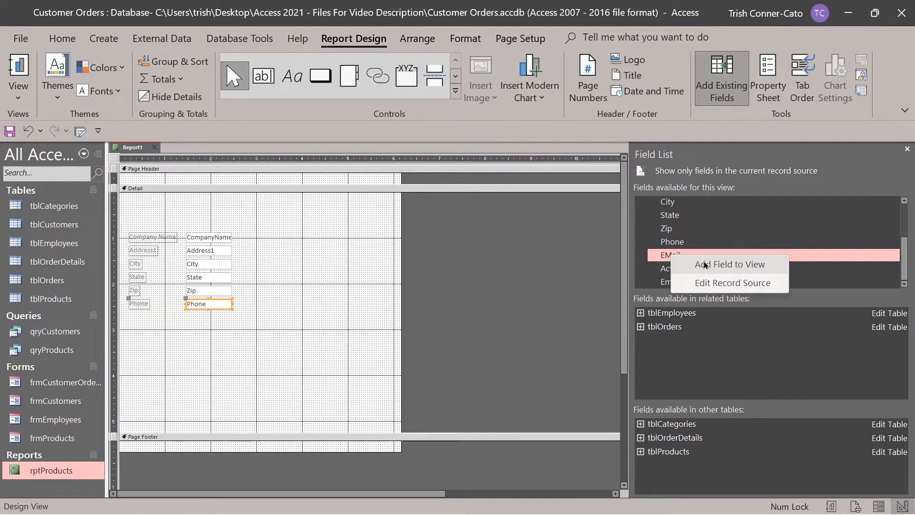
{"action": "left_click", "coordinate": [705, 264]}
{"action": "right_click", "coordinate": [676, 271]}
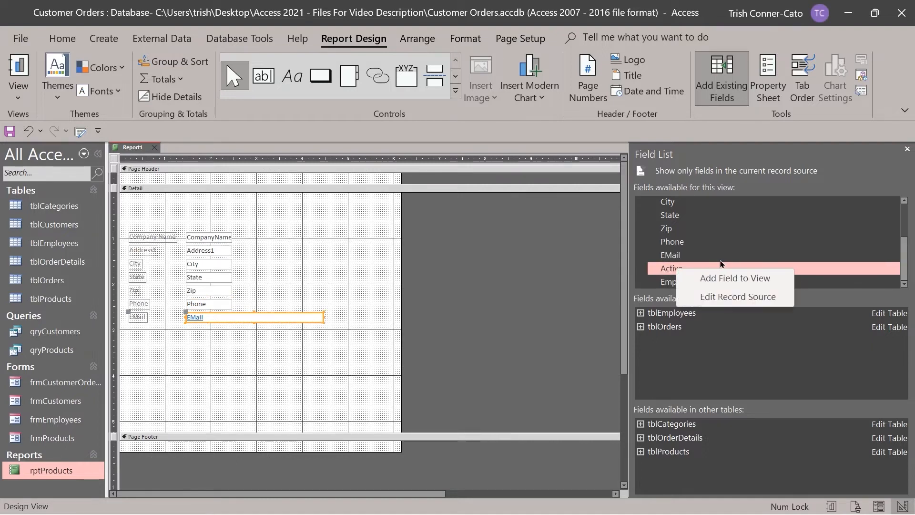
{"action": "left_click", "coordinate": [704, 280]}
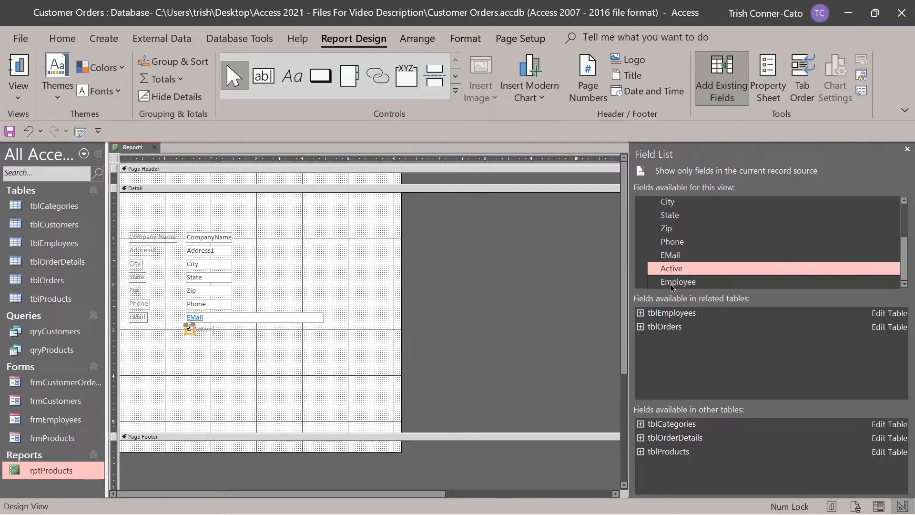
{"action": "right_click", "coordinate": [691, 281]}
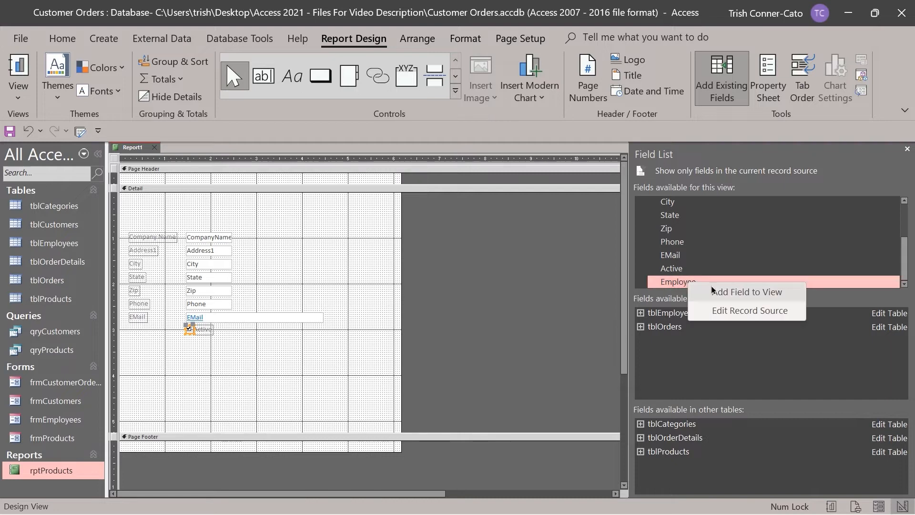
{"action": "left_click", "coordinate": [712, 291]}
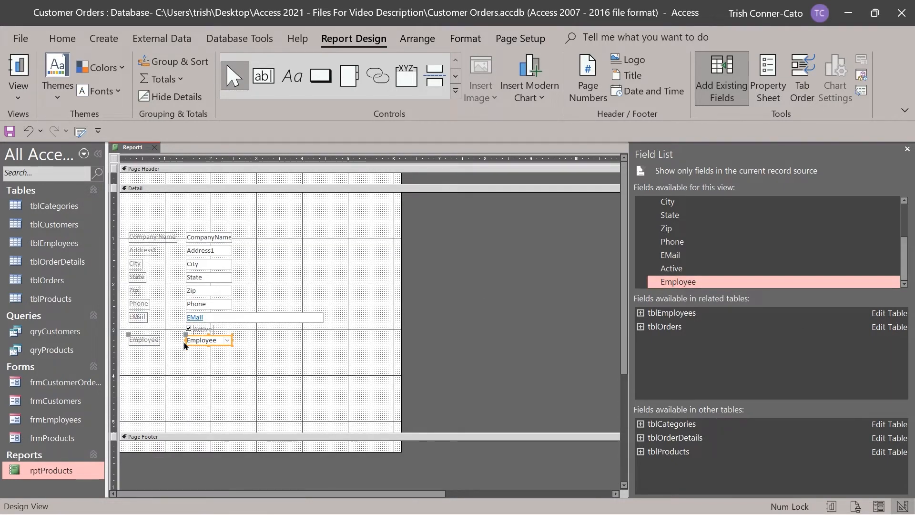
{"action": "left_click", "coordinate": [278, 362]}
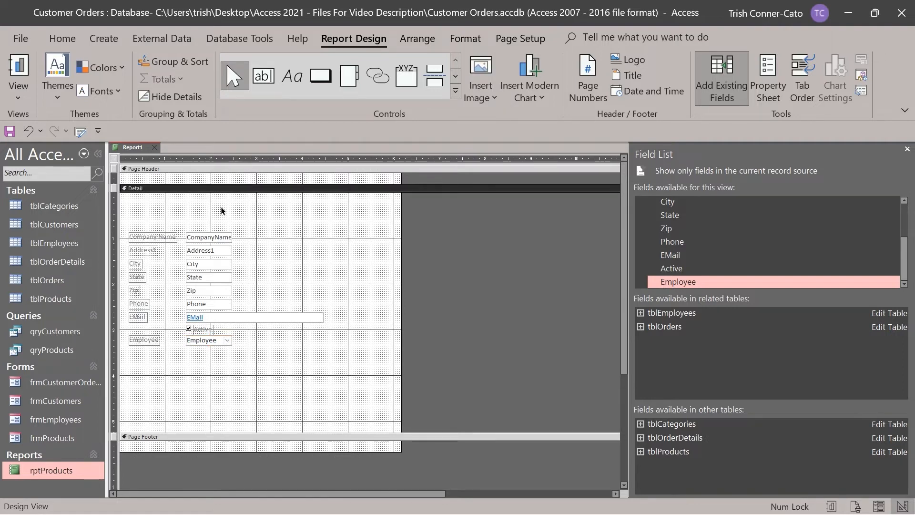
Turn off Page Header/Footer and turn on Report Header/Footer for Report1.
{"action": "right_click", "coordinate": [162, 170]}
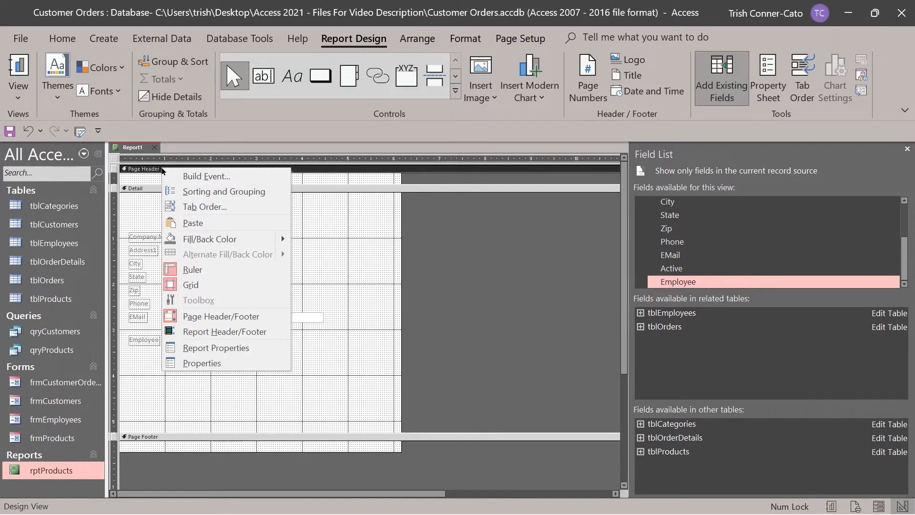
{"action": "left_click", "coordinate": [224, 317]}
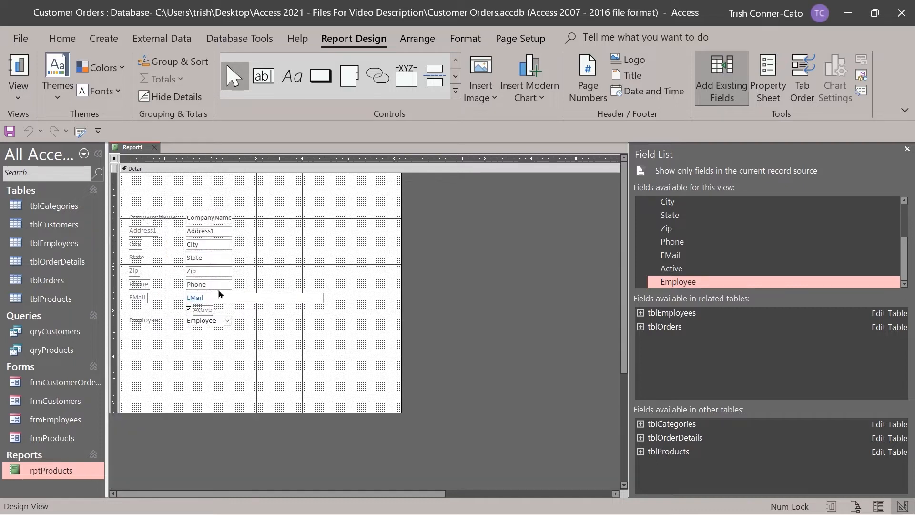
{"action": "right_click", "coordinate": [185, 171]}
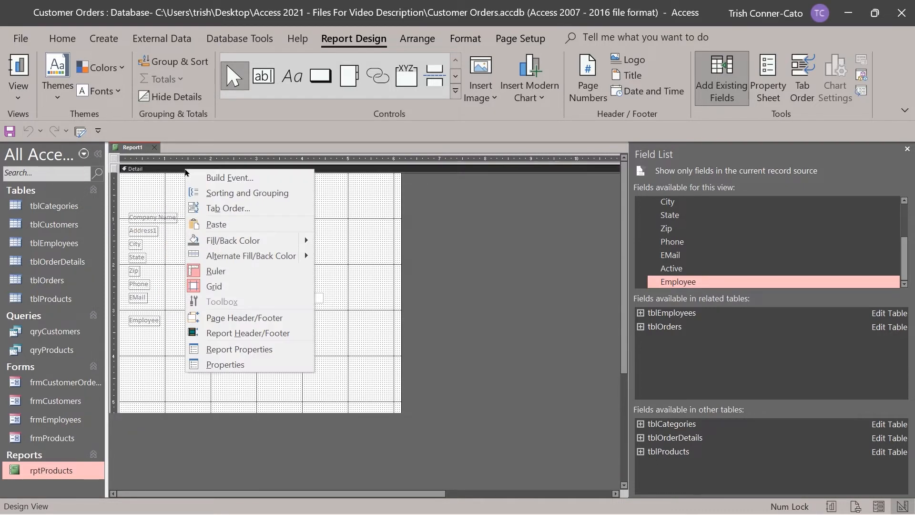
{"action": "left_click", "coordinate": [233, 332]}
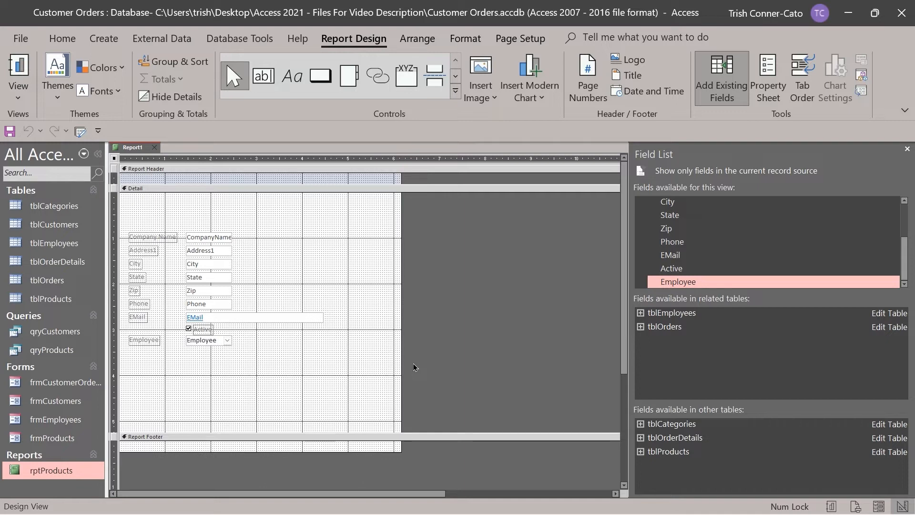
Preview Report1 with live customer records, then switch it to Layout View.
{"action": "right_click", "coordinate": [136, 148]}
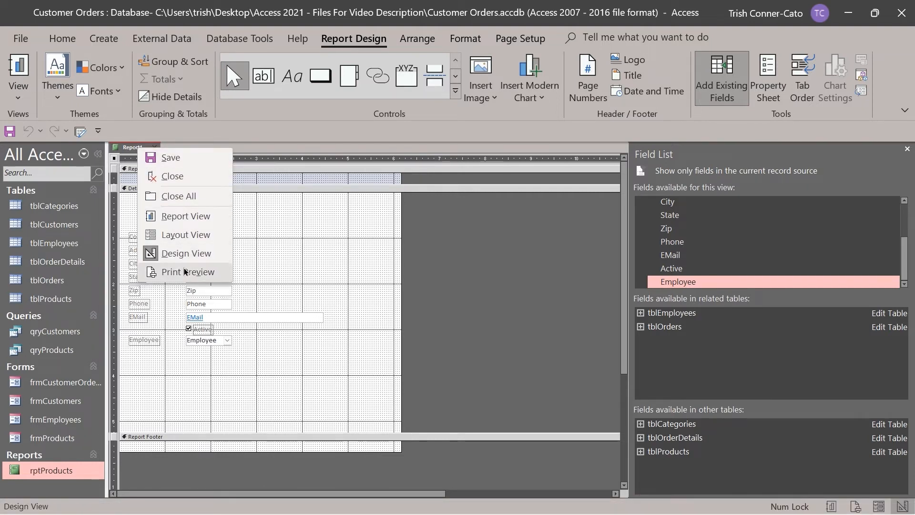
{"action": "left_click", "coordinate": [186, 271]}
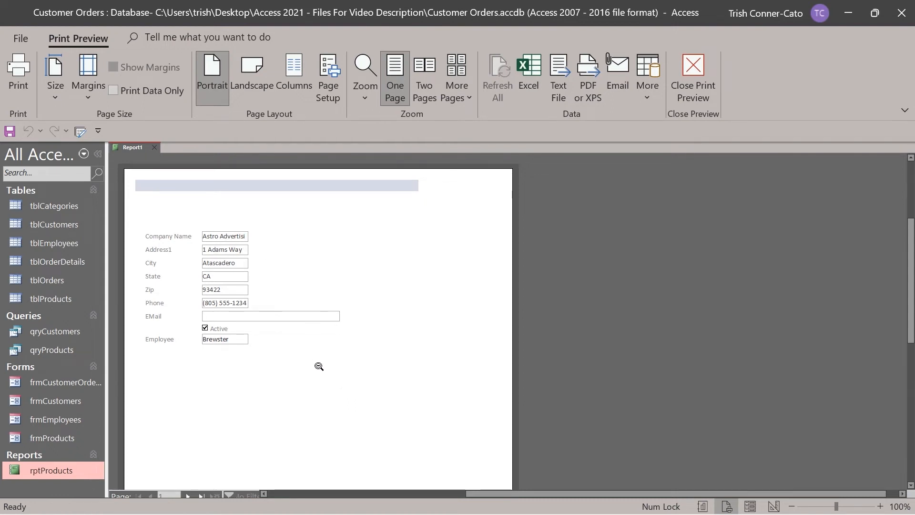
{"action": "right_click", "coordinate": [140, 149]}
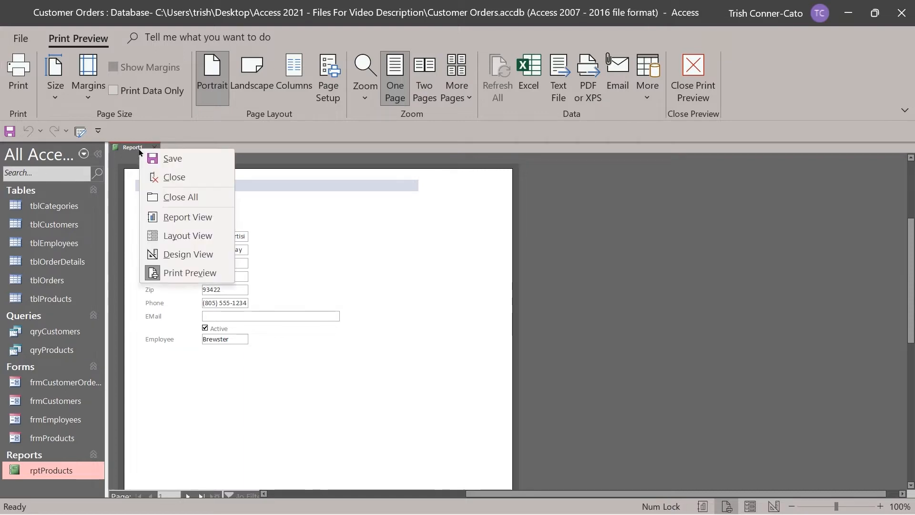
{"action": "left_click", "coordinate": [196, 236]}
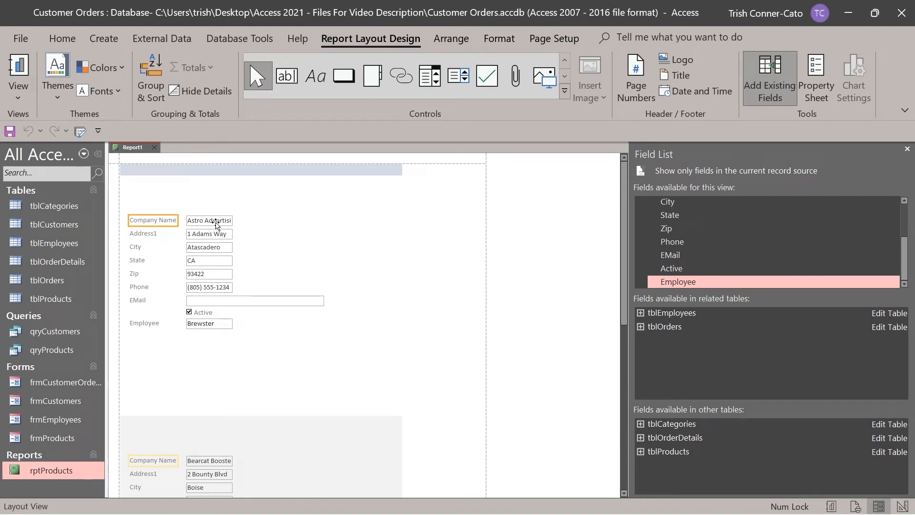
Widen the CompanyName text box and scroll the records to confirm names like Astro Advertising fit.
{"action": "left_click", "coordinate": [217, 222]}
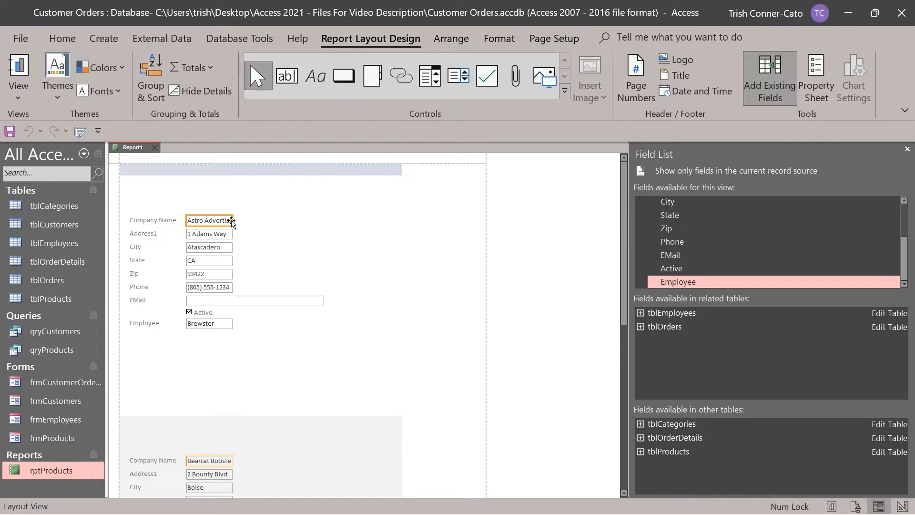
{"action": "left_click", "coordinate": [232, 221]}
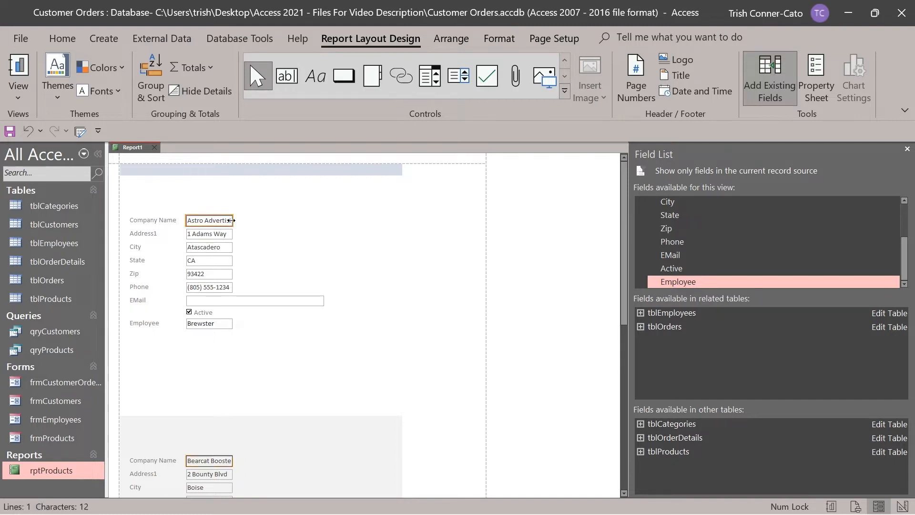
{"action": "left_click_drag", "start_coordinate": [231, 220], "coordinate": [310, 223]}
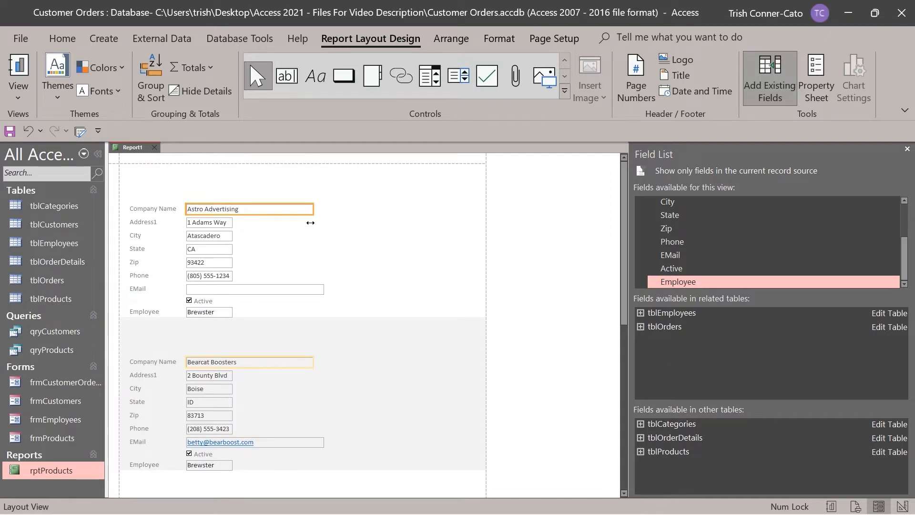
{"action": "scroll", "coordinate": [377, 234], "scroll_direction": "down", "scroll_amount": 2}
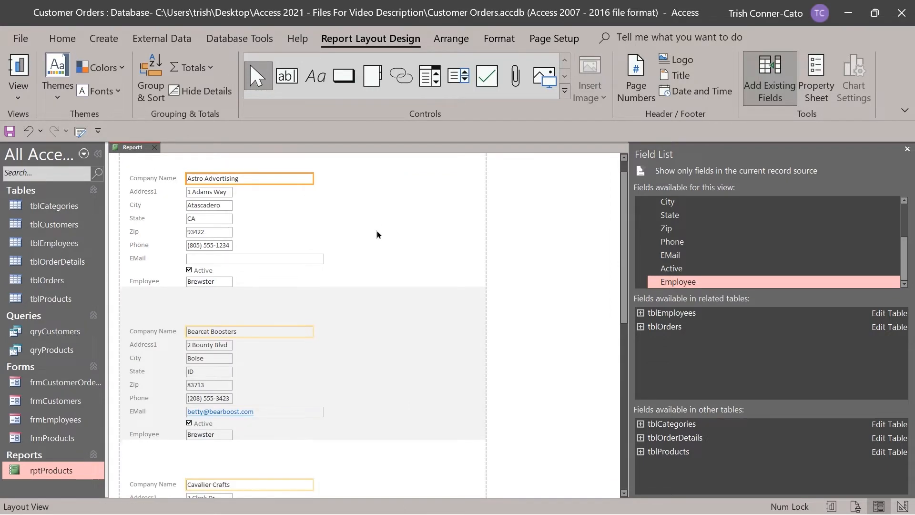
{"action": "scroll", "coordinate": [377, 234], "scroll_direction": "down", "scroll_amount": 6}
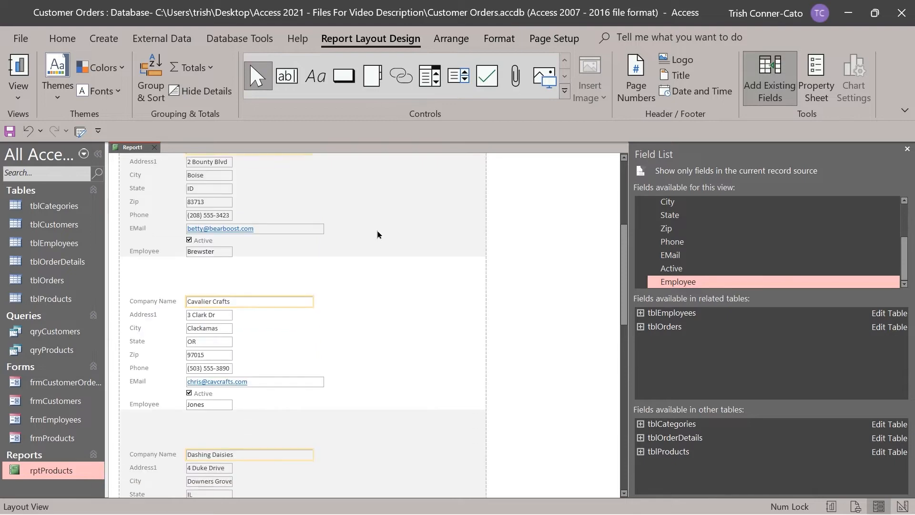
{"action": "scroll", "coordinate": [377, 234], "scroll_direction": "down", "scroll_amount": 5}
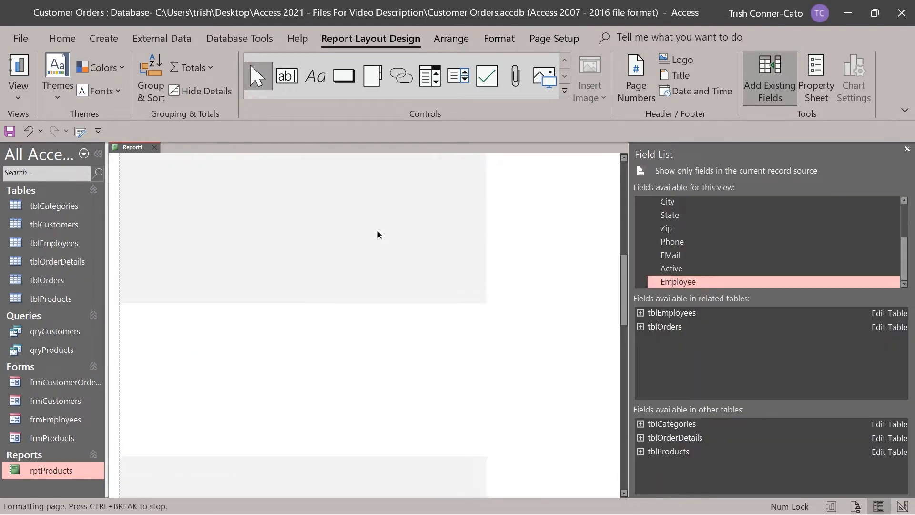
{"action": "scroll", "coordinate": [378, 234], "scroll_direction": "down", "scroll_amount": 6}
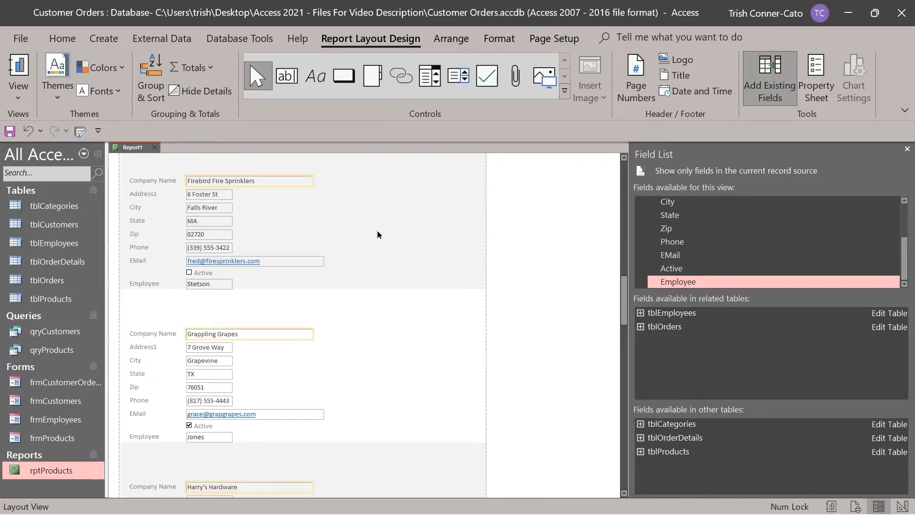
{"action": "scroll", "coordinate": [376, 233], "scroll_direction": "up", "scroll_amount": 8}
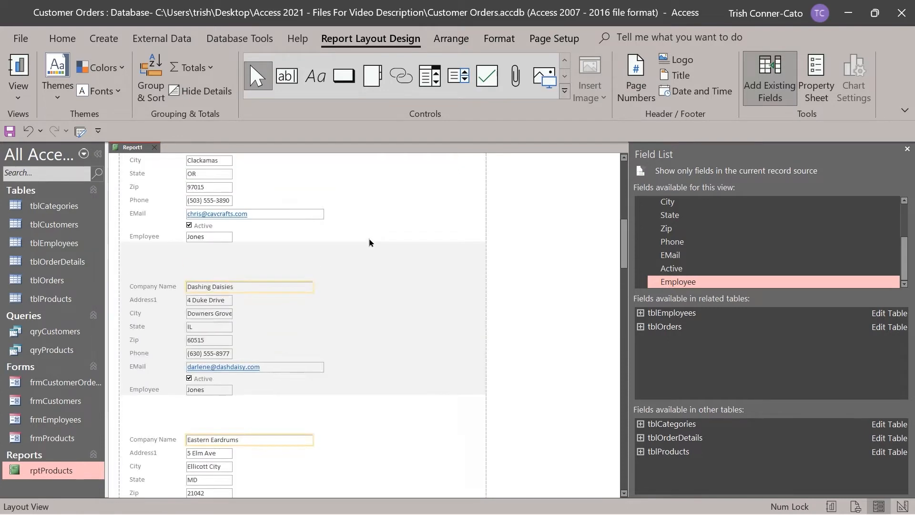
{"action": "scroll", "coordinate": [369, 242], "scroll_direction": "up", "scroll_amount": 5}
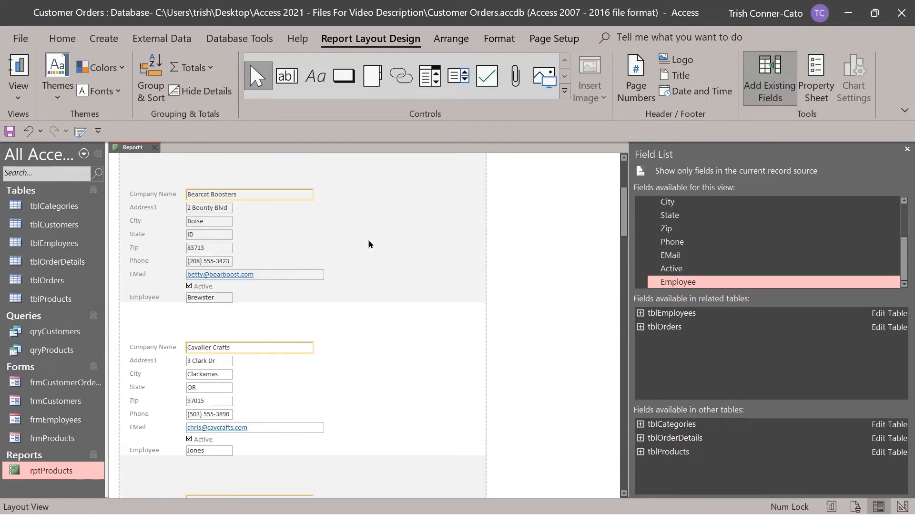
{"action": "scroll", "coordinate": [368, 244], "scroll_direction": "up", "scroll_amount": 1}
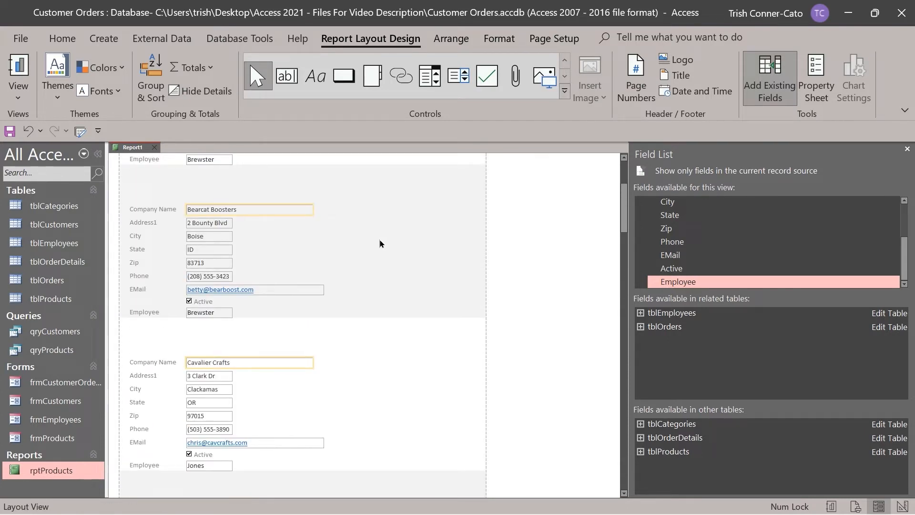
{"action": "scroll", "coordinate": [380, 243], "scroll_direction": "up", "scroll_amount": 5}
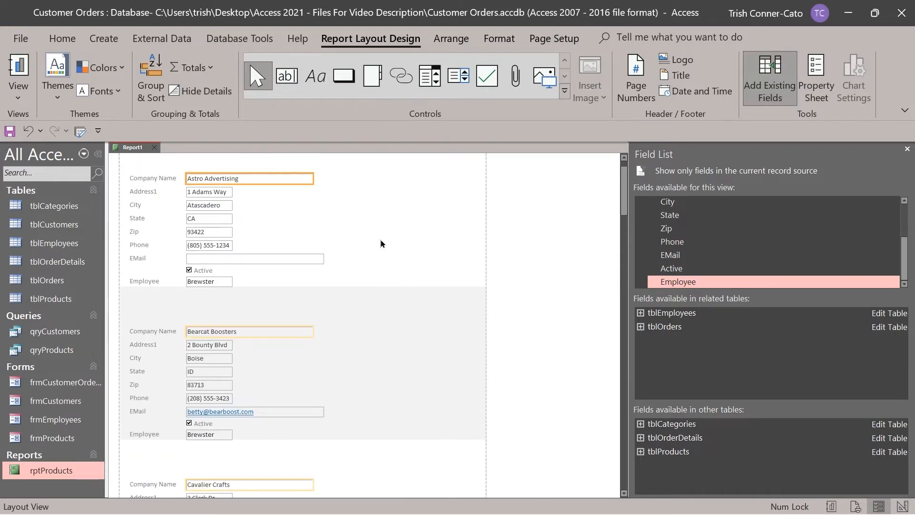
{"action": "scroll", "coordinate": [380, 244], "scroll_direction": "up", "scroll_amount": 1}
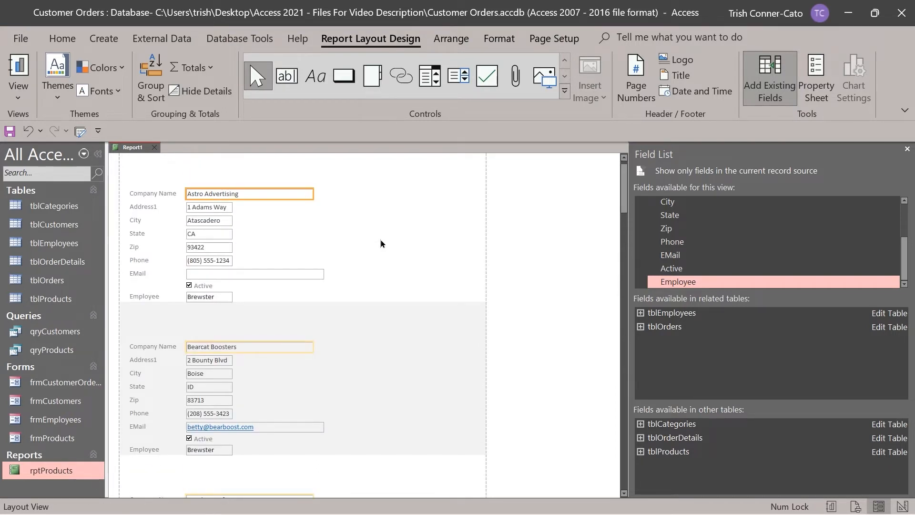
{"action": "scroll", "coordinate": [380, 243], "scroll_direction": "up", "scroll_amount": 1}
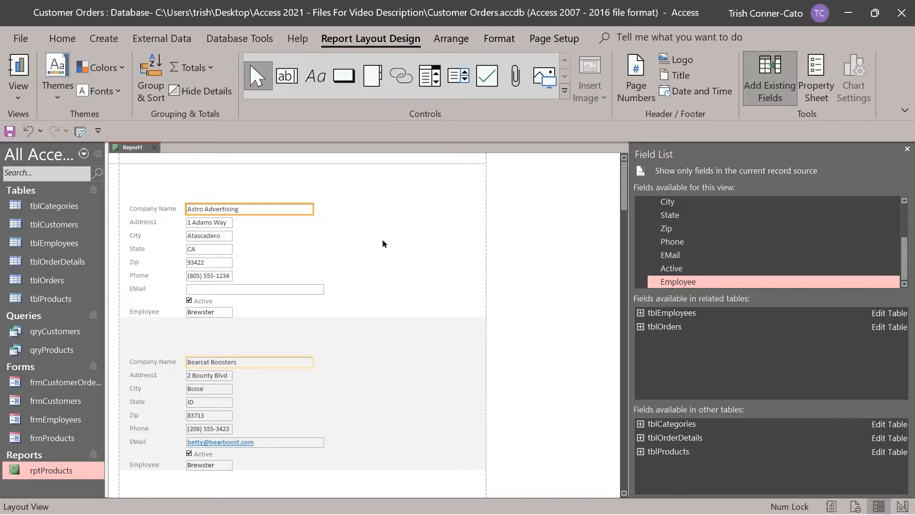
Switch Report1 to Design View and drag the Detail bar down to enlarge the Report Header.
{"action": "right_click", "coordinate": [134, 149]}
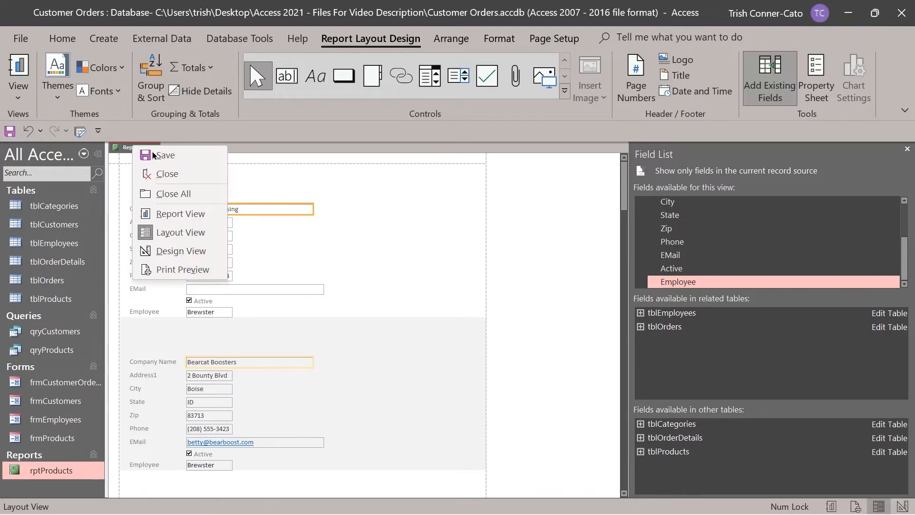
{"action": "left_click", "coordinate": [193, 253]}
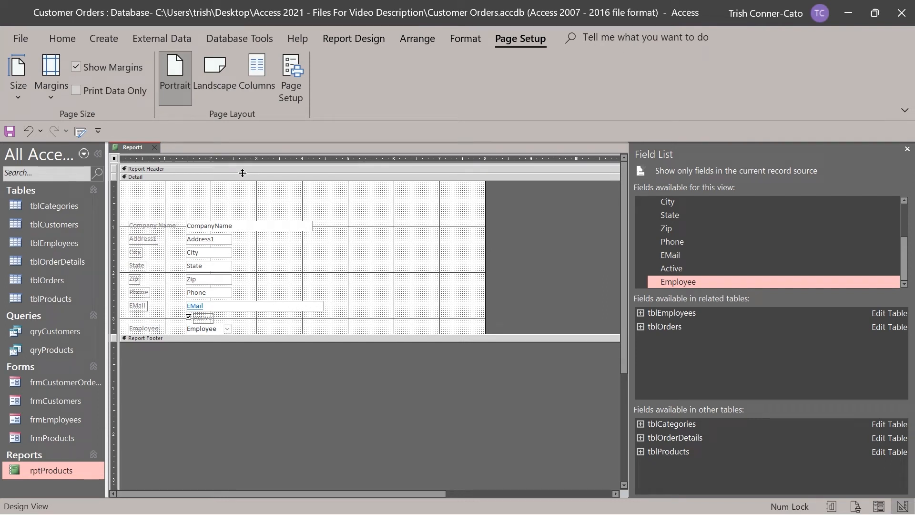
{"action": "left_click_drag", "start_coordinate": [242, 172], "coordinate": [242, 209]}
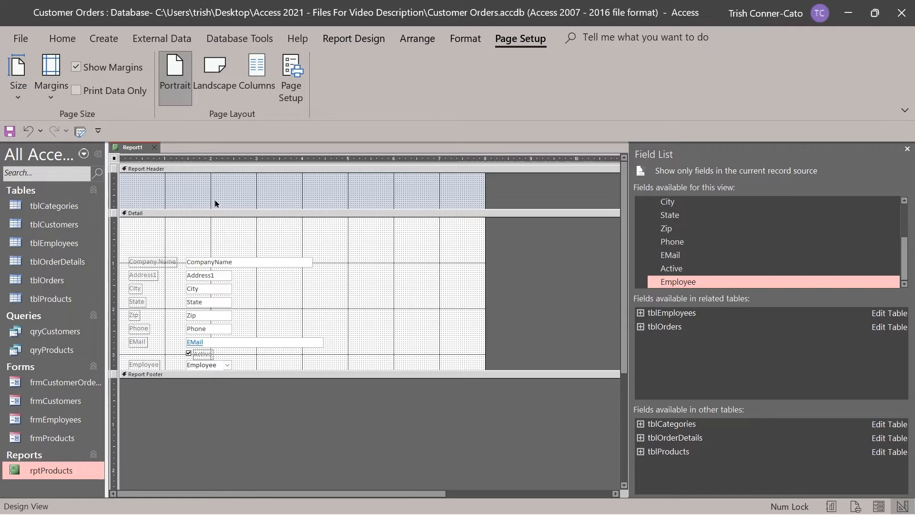
{"action": "left_click", "coordinate": [133, 188]}
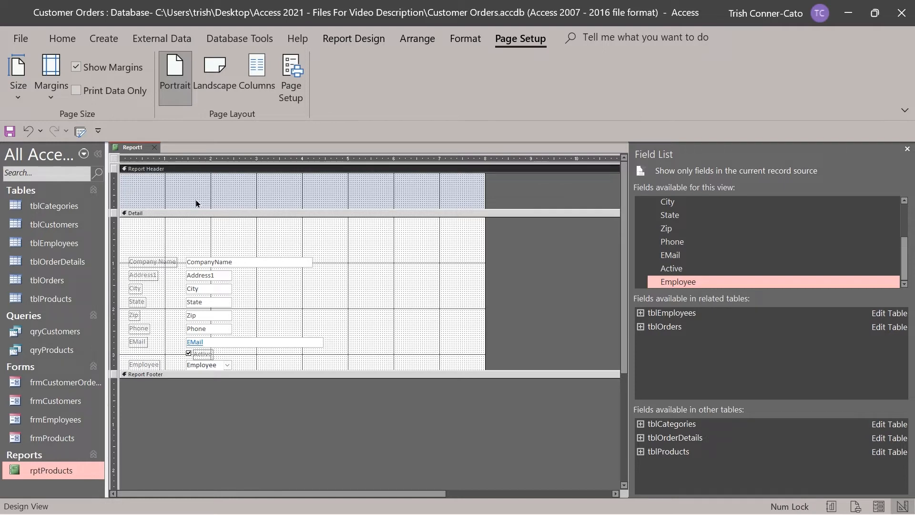
{"action": "left_click", "coordinate": [351, 42]}
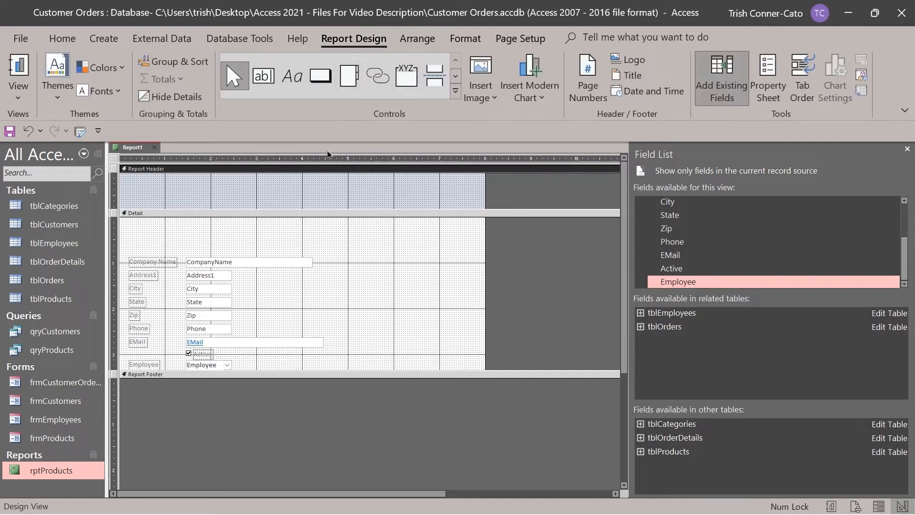
{"action": "left_click", "coordinate": [264, 80]}
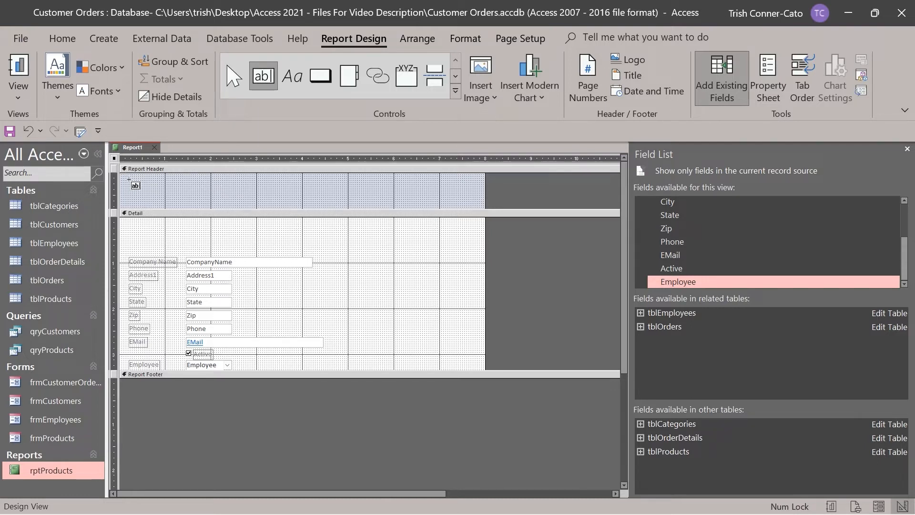
Draw a Report Header label reading 'Customer Information' and narrow it to fit its text.
{"action": "left_click", "coordinate": [289, 77]}
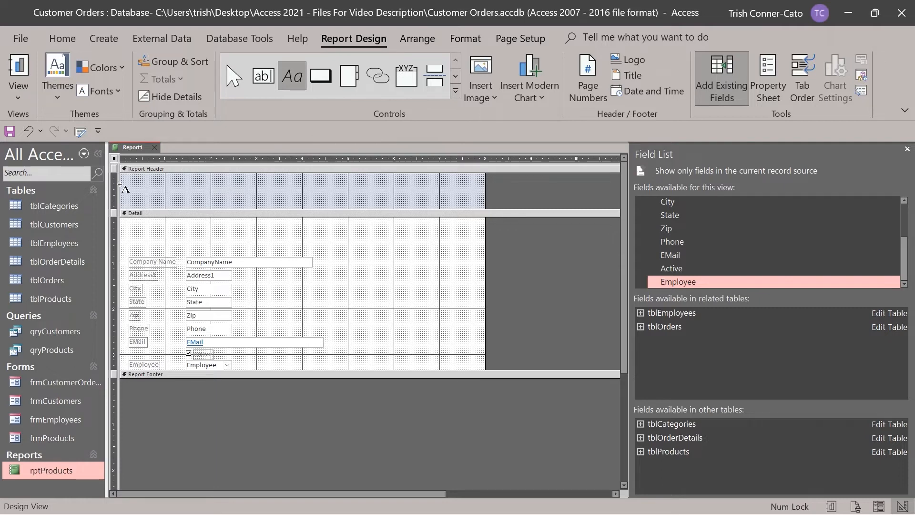
{"action": "left_click_drag", "start_coordinate": [122, 178], "coordinate": [256, 192]}
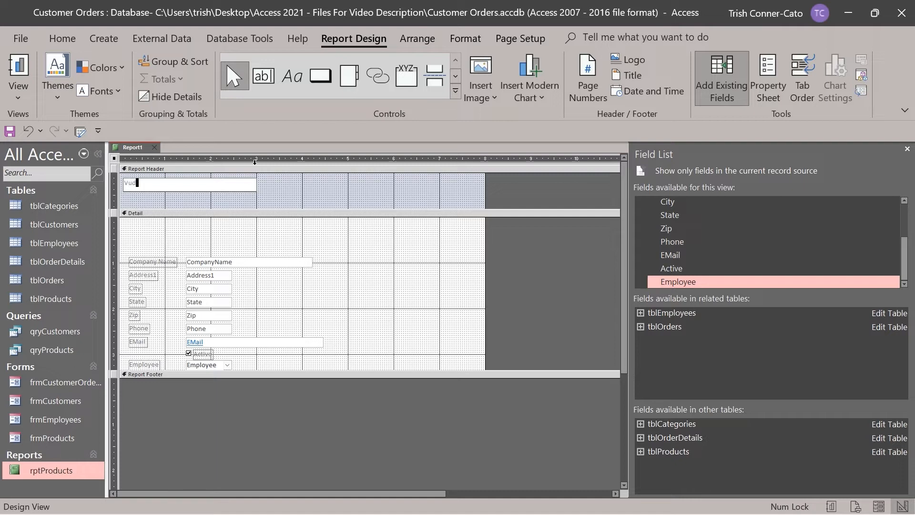
{"action": "key", "text": "BackSpace"}
{"action": "type", "text": "Customer Information"}
{"action": "left_click", "coordinate": [318, 180]}
{"action": "left_click", "coordinate": [256, 181]}
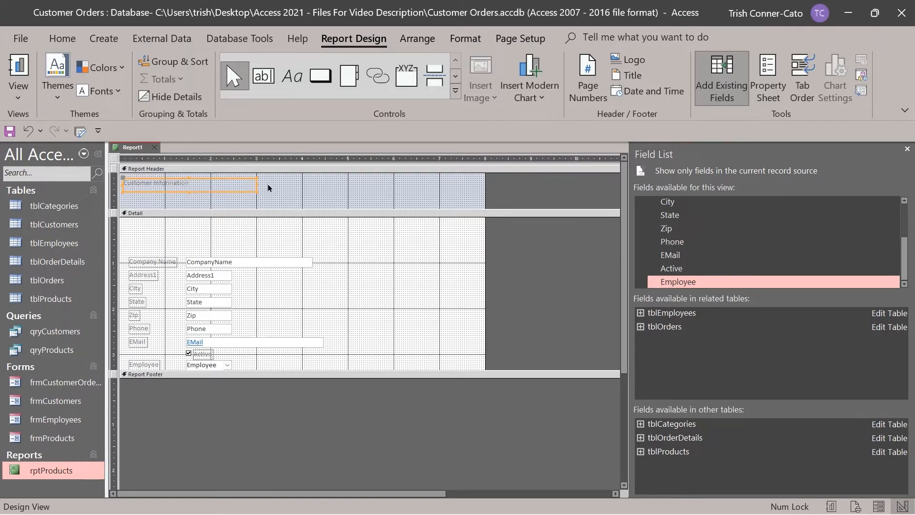
{"action": "left_click_drag", "start_coordinate": [256, 183], "coordinate": [205, 185]}
Set the Customer Information label to font size 16 and widen it to show the full caption.
{"action": "left_click", "coordinate": [460, 40]}
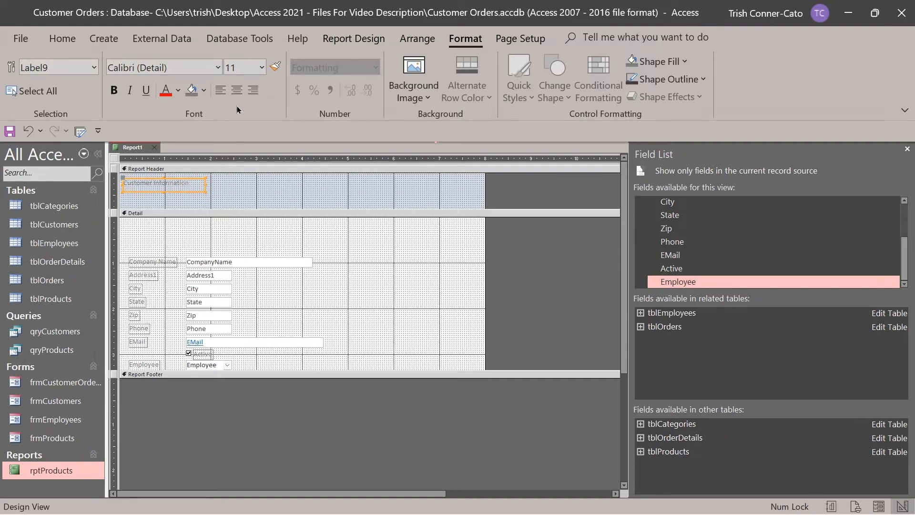
{"action": "left_click", "coordinate": [262, 68]}
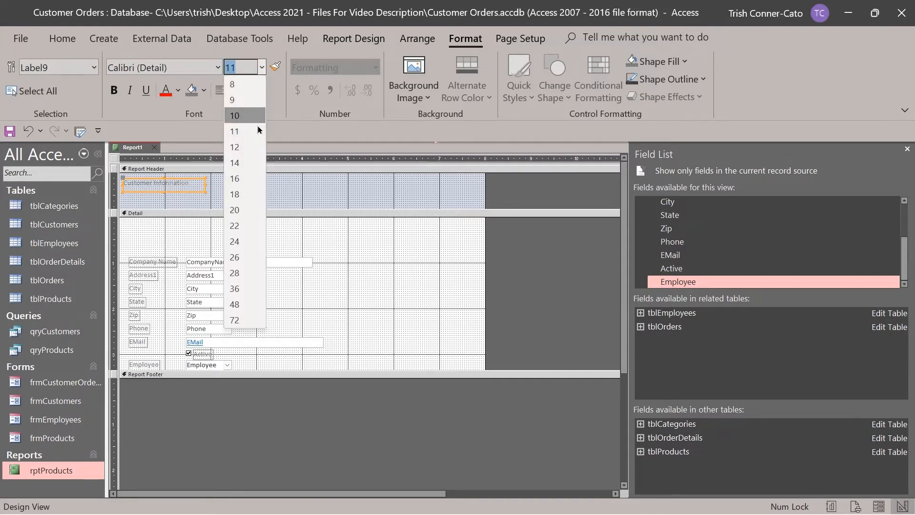
{"action": "left_click", "coordinate": [251, 162]}
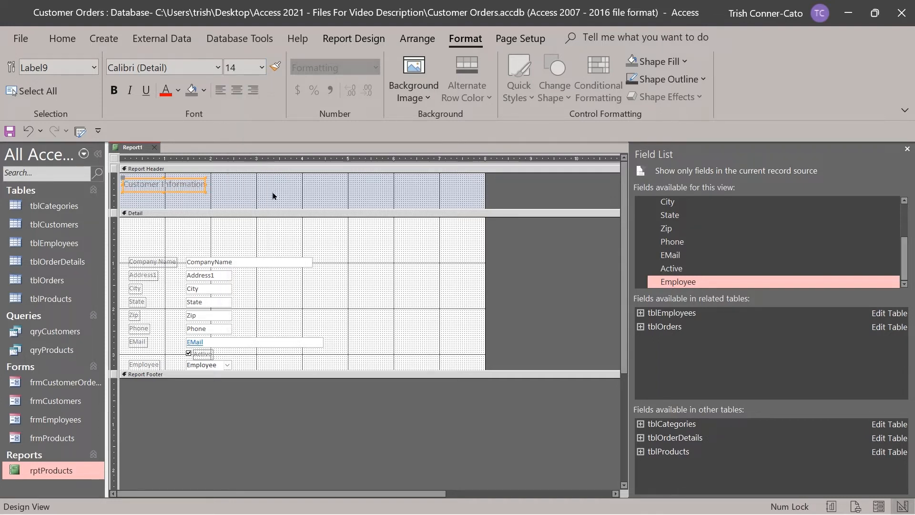
{"action": "left_click", "coordinate": [262, 68]}
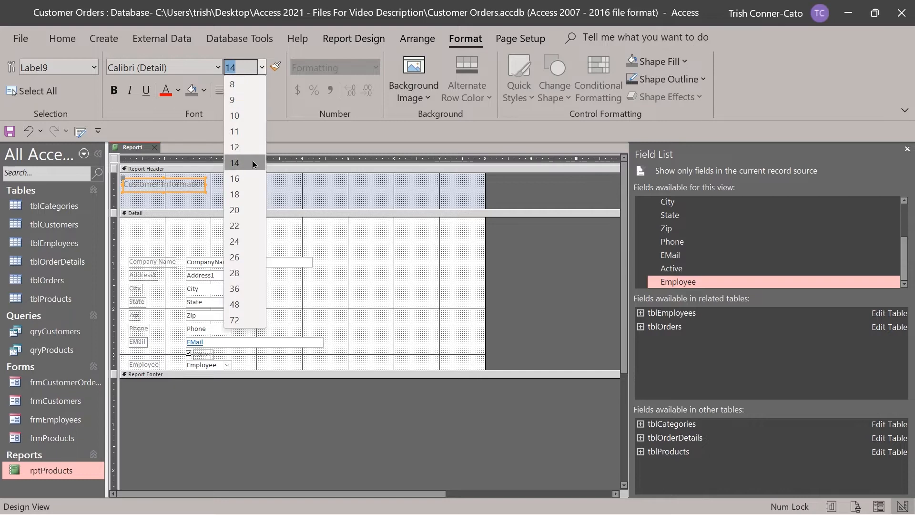
{"action": "left_click", "coordinate": [252, 179]}
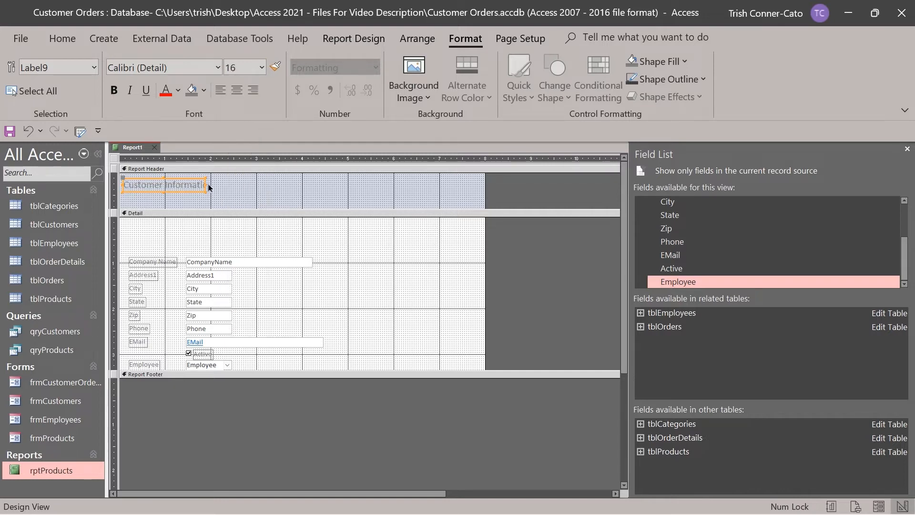
{"action": "left_click_drag", "start_coordinate": [204, 184], "coordinate": [227, 184]}
{"action": "left_click", "coordinate": [270, 191]}
{"action": "left_click", "coordinate": [316, 193]}
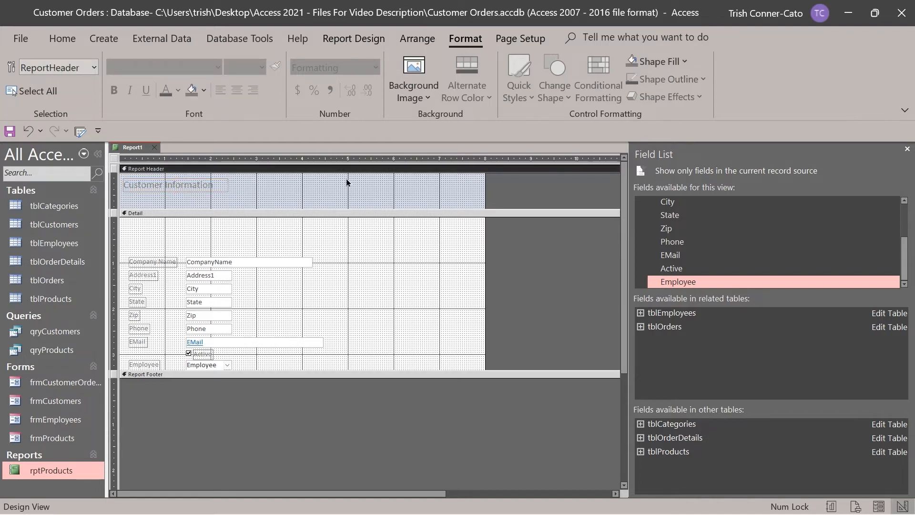
{"action": "left_click", "coordinate": [356, 38]}
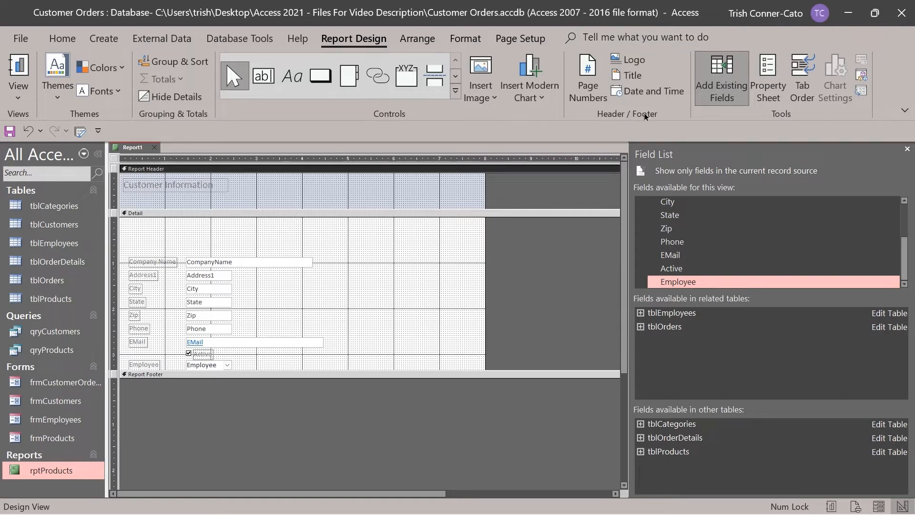
Insert the Learnit Logo image, move it to the header's right side, and widen it slightly.
{"action": "left_click", "coordinate": [626, 65]}
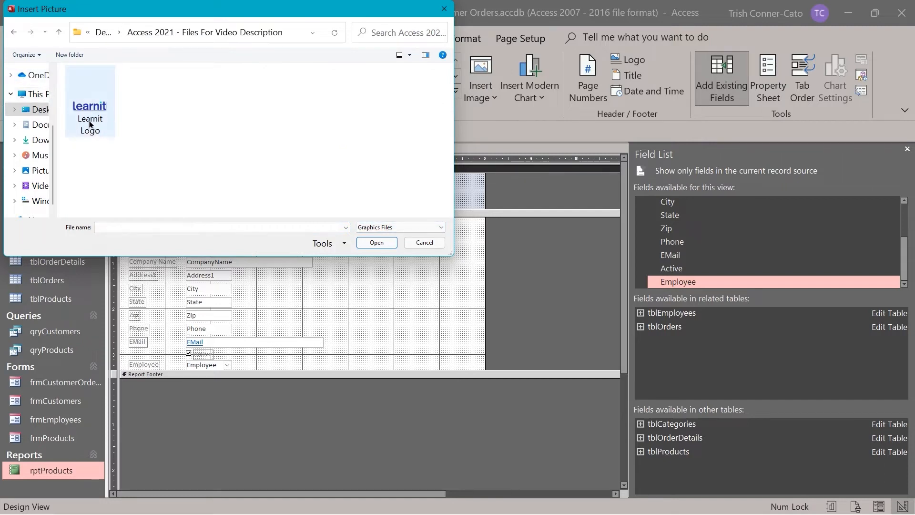
{"action": "double_click", "coordinate": [90, 122]}
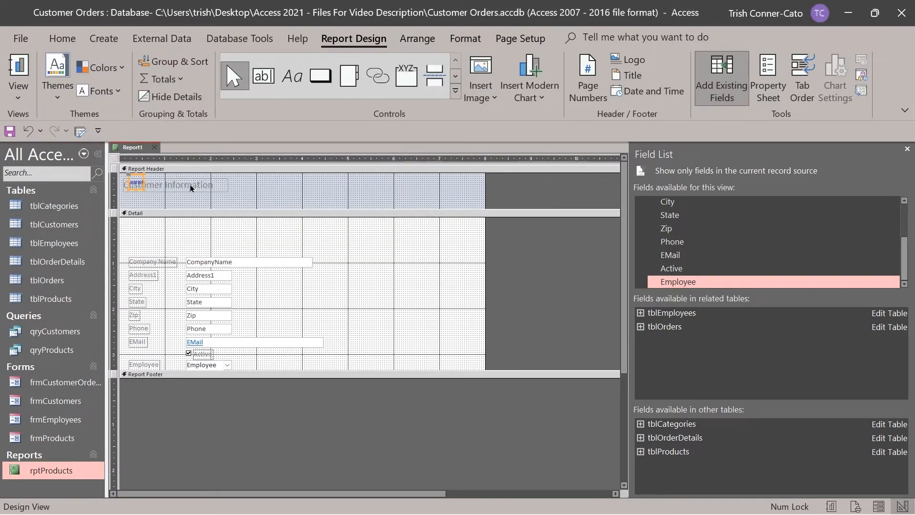
{"action": "left_click", "coordinate": [129, 177]}
{"action": "mouse_move", "coordinate": [129, 179]}
{"action": "left_mouse_down"}
{"action": "mouse_move", "coordinate": [441, 183]}
{"action": "mouse_move", "coordinate": [385, 186]}
{"action": "left_mouse_up"}
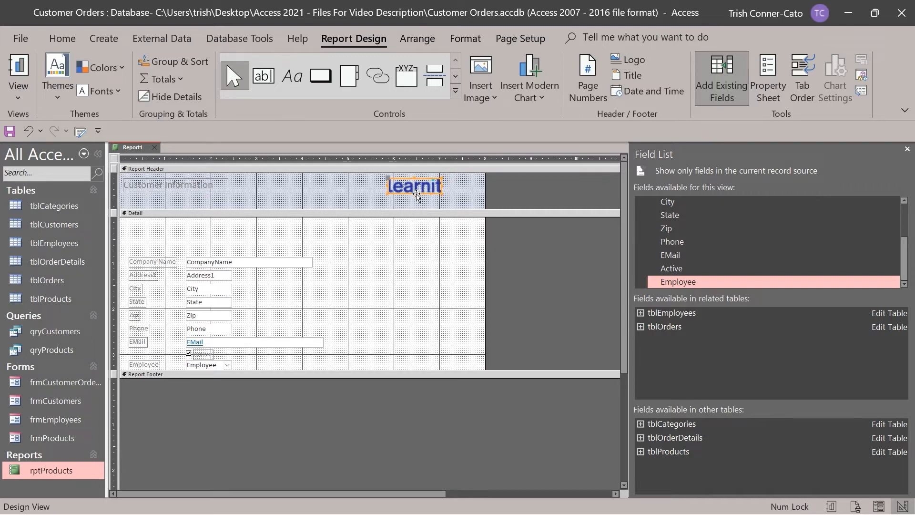
{"action": "left_click_drag", "start_coordinate": [440, 186], "coordinate": [453, 186]}
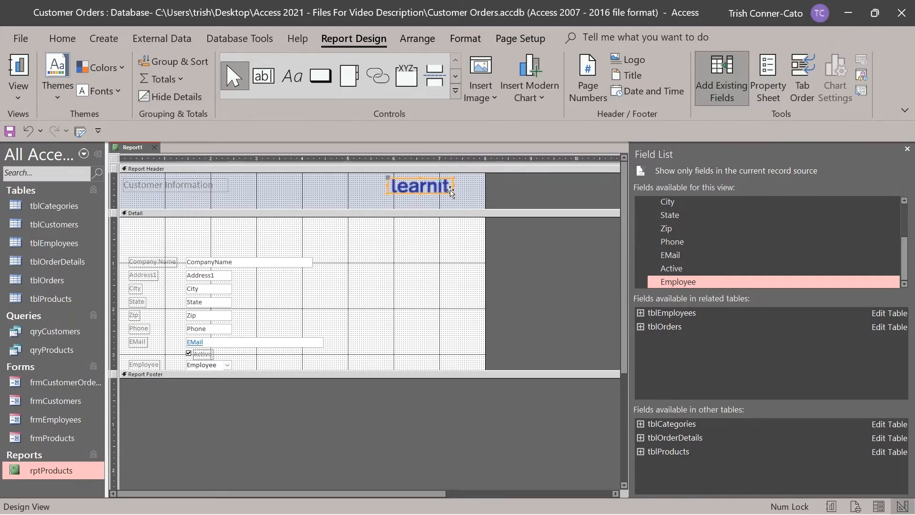
{"action": "left_click", "coordinate": [426, 204]}
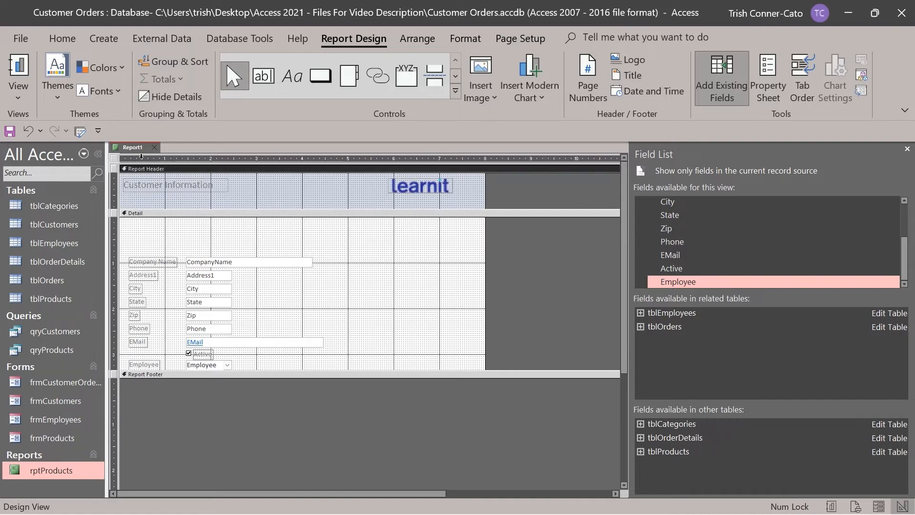
{"action": "right_click", "coordinate": [138, 150]}
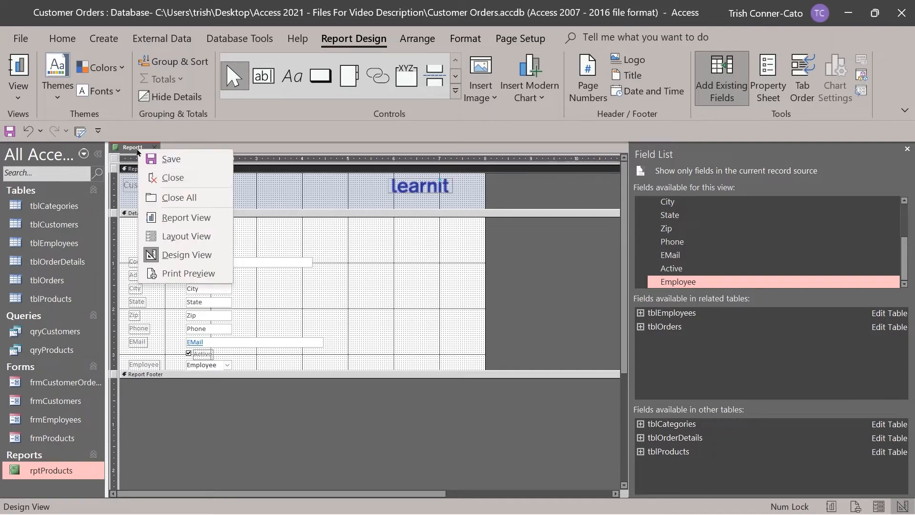
{"action": "left_click", "coordinate": [204, 273]}
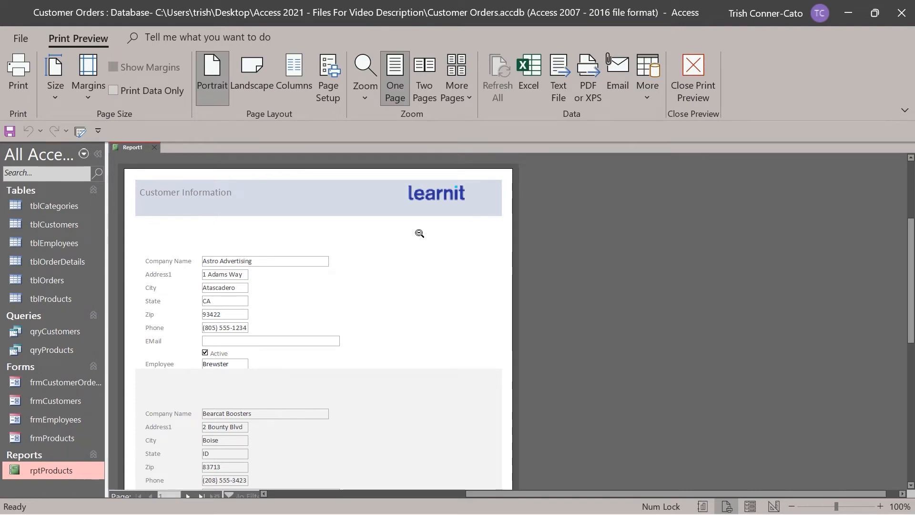
{"action": "scroll", "coordinate": [400, 231], "scroll_direction": "down", "scroll_amount": 6}
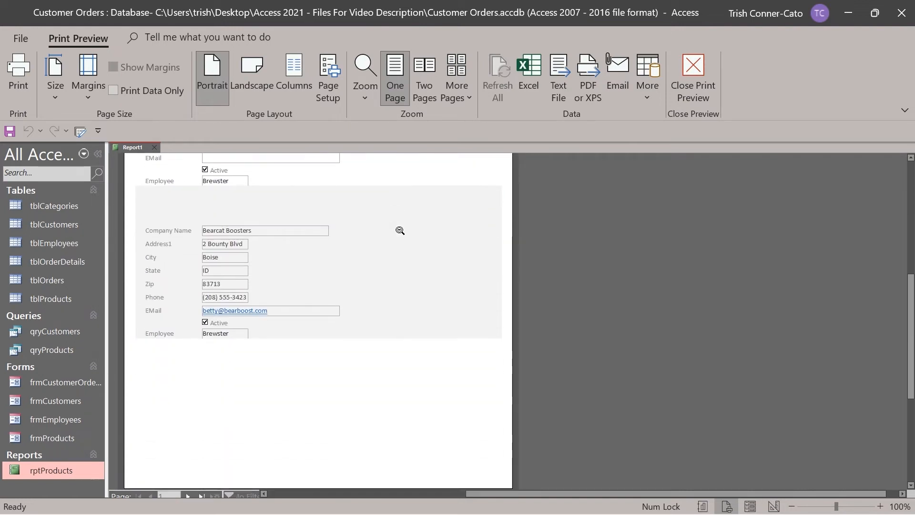
{"action": "scroll", "coordinate": [396, 231], "scroll_direction": "up", "scroll_amount": 6}
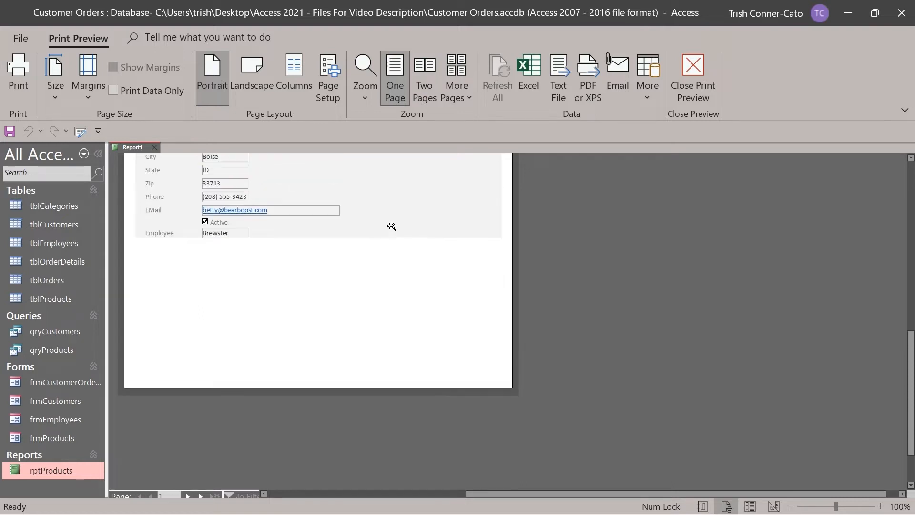
{"action": "scroll", "coordinate": [377, 224], "scroll_direction": "up", "scroll_amount": 5}
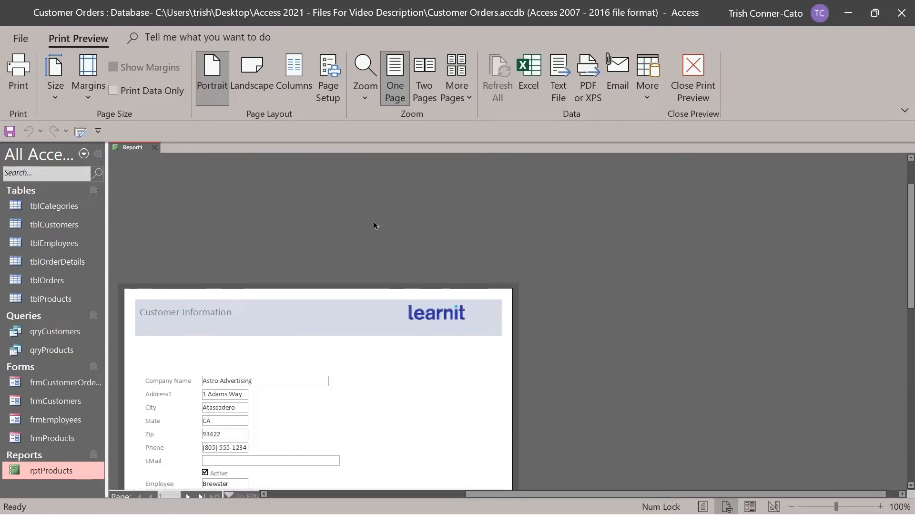
{"action": "scroll", "coordinate": [367, 222], "scroll_direction": "down", "scroll_amount": 2}
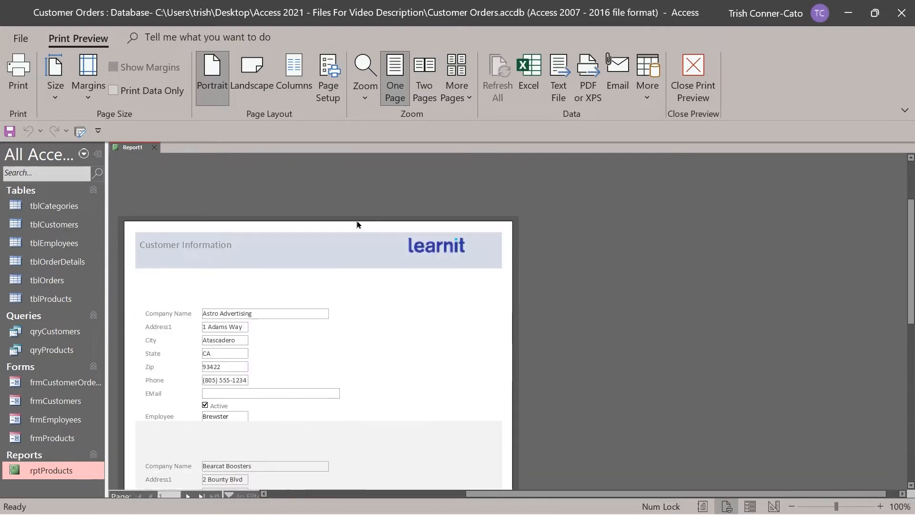
{"action": "right_click", "coordinate": [134, 150]}
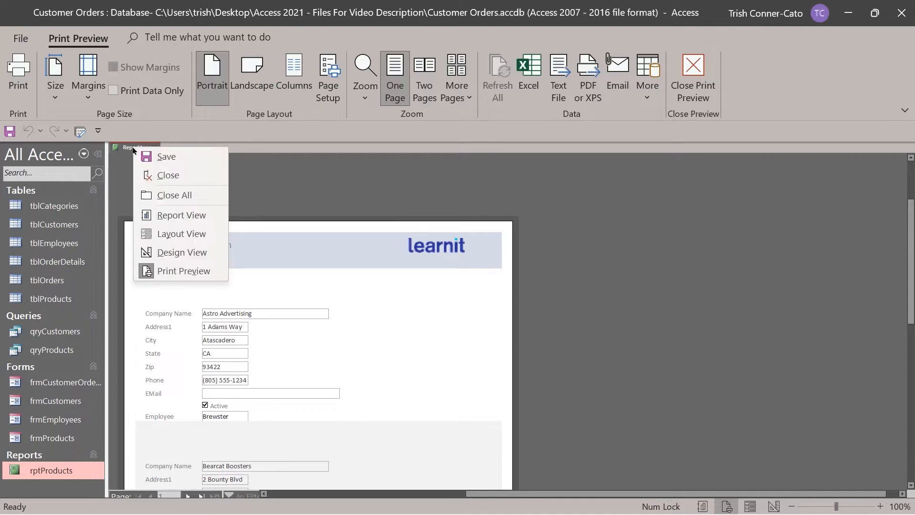
{"action": "left_click", "coordinate": [201, 252]}
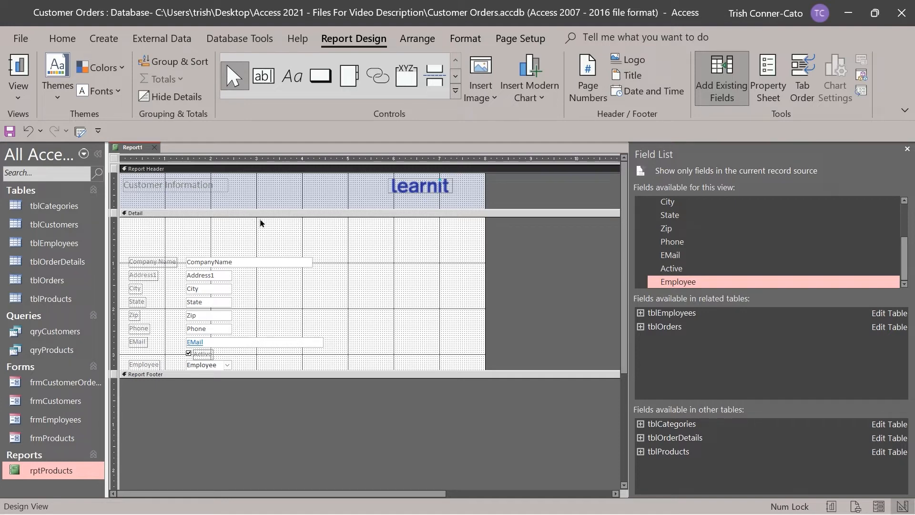
Save Report1 as rptCustomerInformation, close its tab, and drag the navigation pane edge wider.
{"action": "right_click", "coordinate": [138, 149]}
{"action": "left_click", "coordinate": [151, 153]}
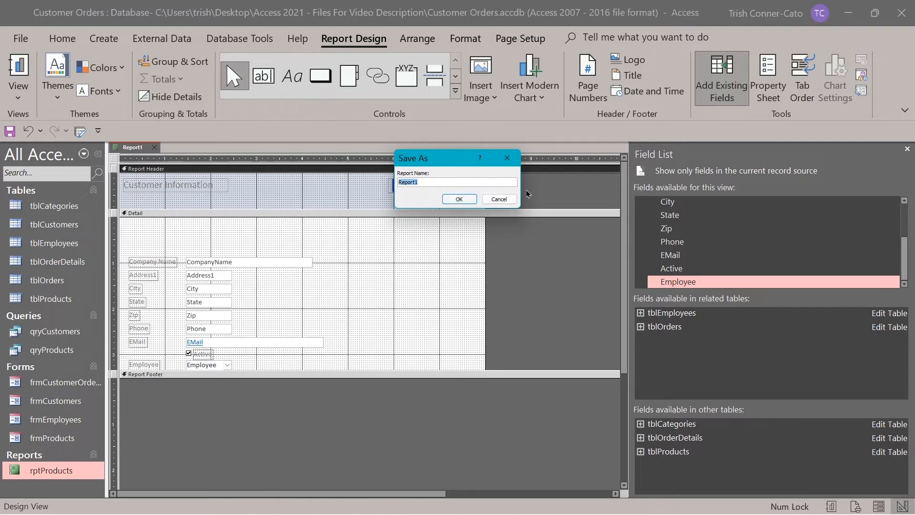
{"action": "type", "text": "rptCustomerInformation"}
{"action": "left_click", "coordinate": [459, 199]}
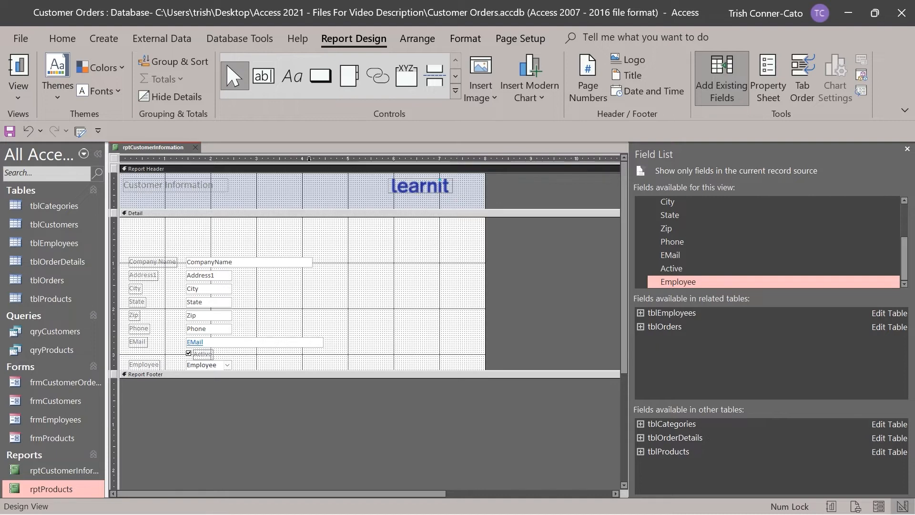
{"action": "left_click", "coordinate": [198, 148]}
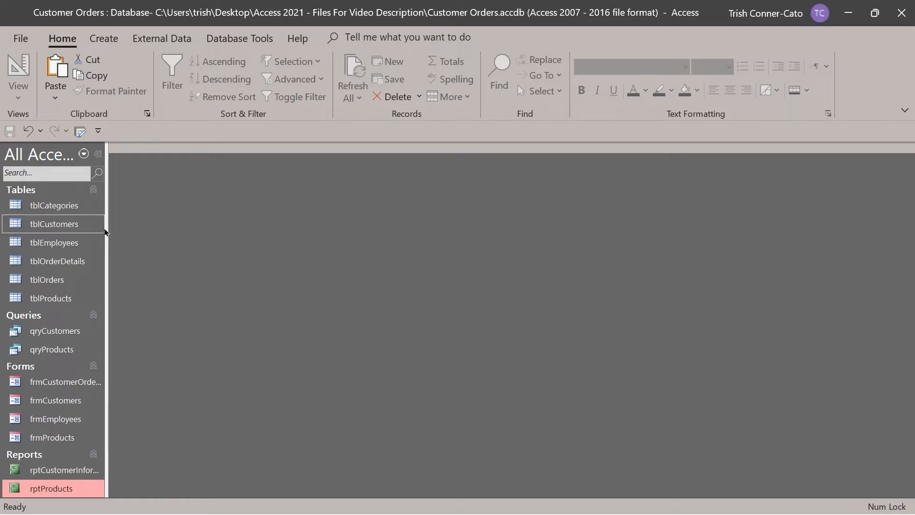
{"action": "left_click_drag", "start_coordinate": [106, 227], "coordinate": [147, 226]}
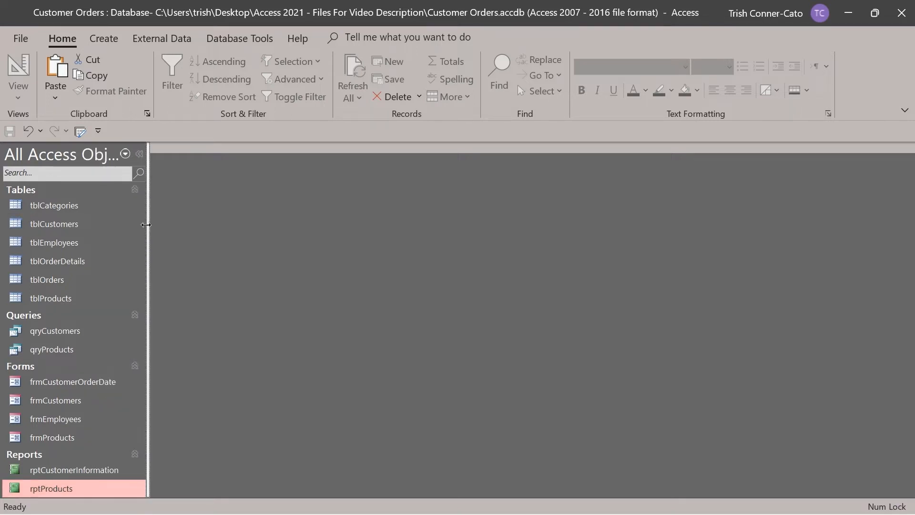
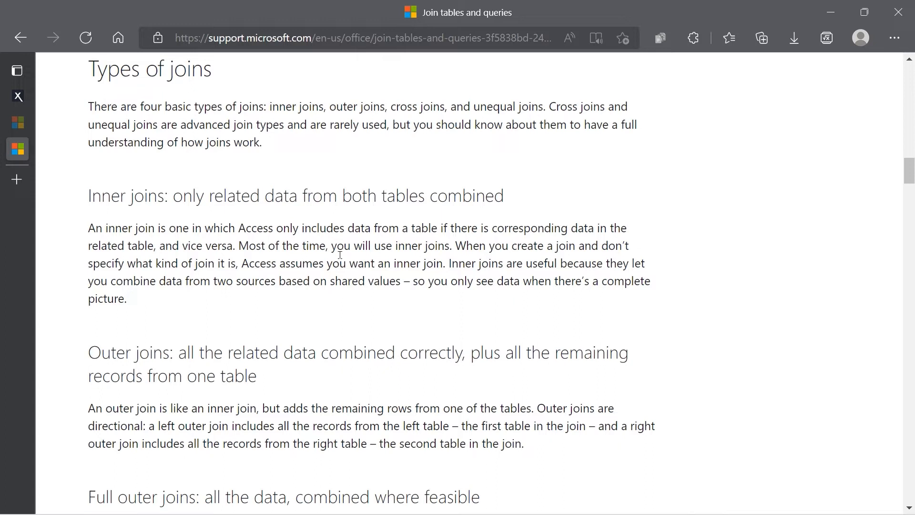
Scroll the Join tables and queries article down to its Types of joins section.
{"action": "scroll", "coordinate": [340, 255], "scroll_direction": "down", "scroll_amount": 3}
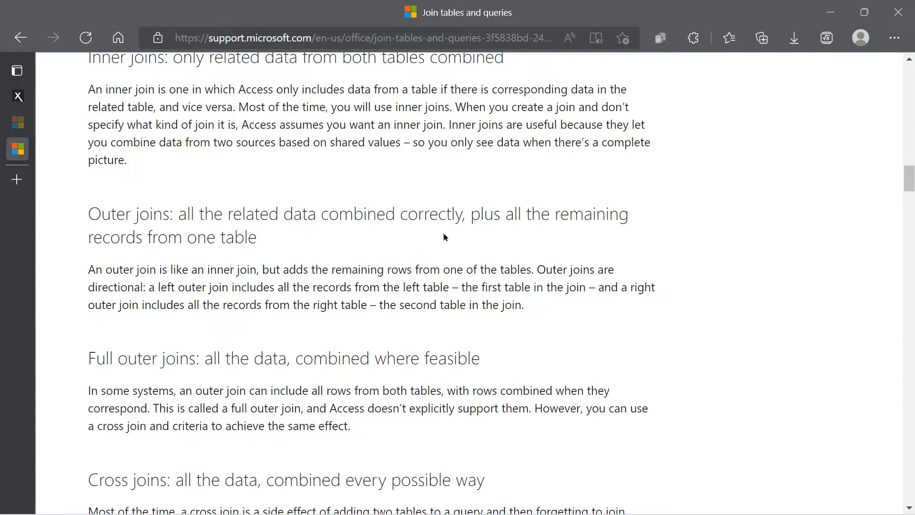
Scroll the article further down to the SQL syntax for an inner join.
{"action": "scroll", "coordinate": [436, 216], "scroll_direction": "down", "scroll_amount": 3}
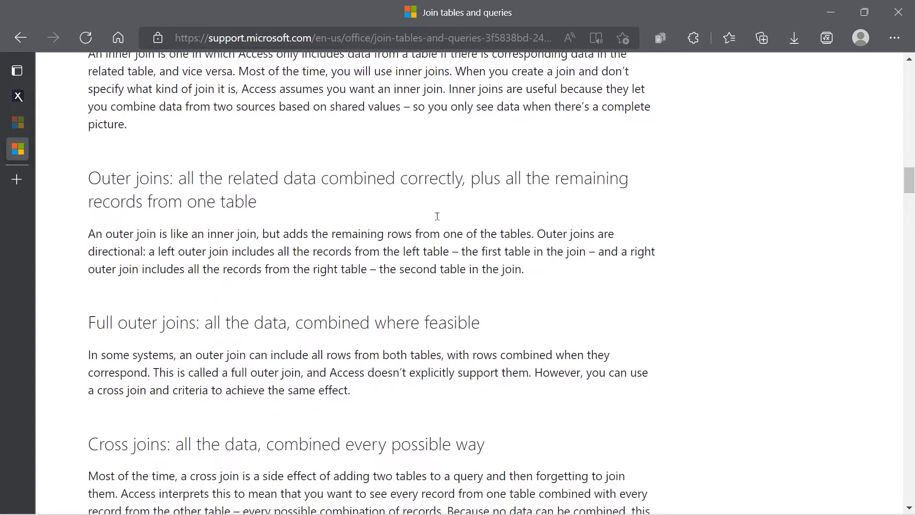
{"action": "scroll", "coordinate": [439, 220], "scroll_direction": "down", "scroll_amount": 1}
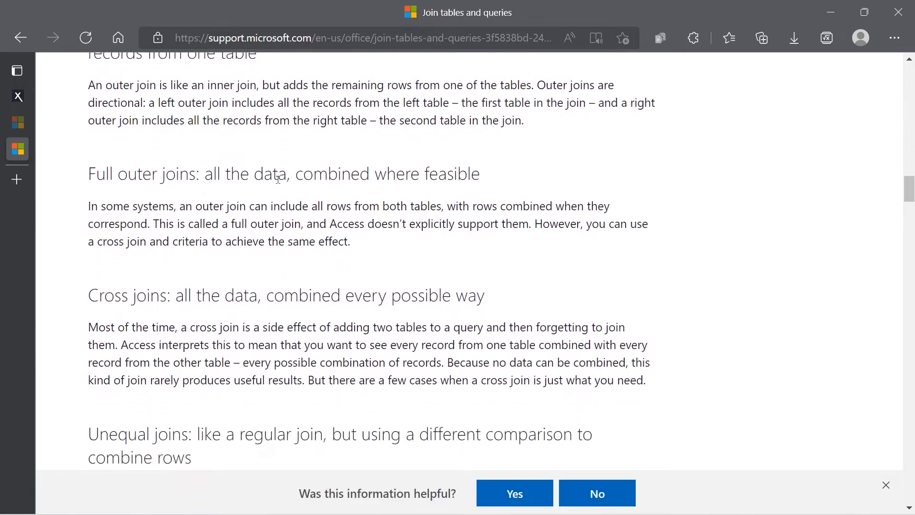
{"action": "scroll", "coordinate": [366, 239], "scroll_direction": "down", "scroll_amount": 3}
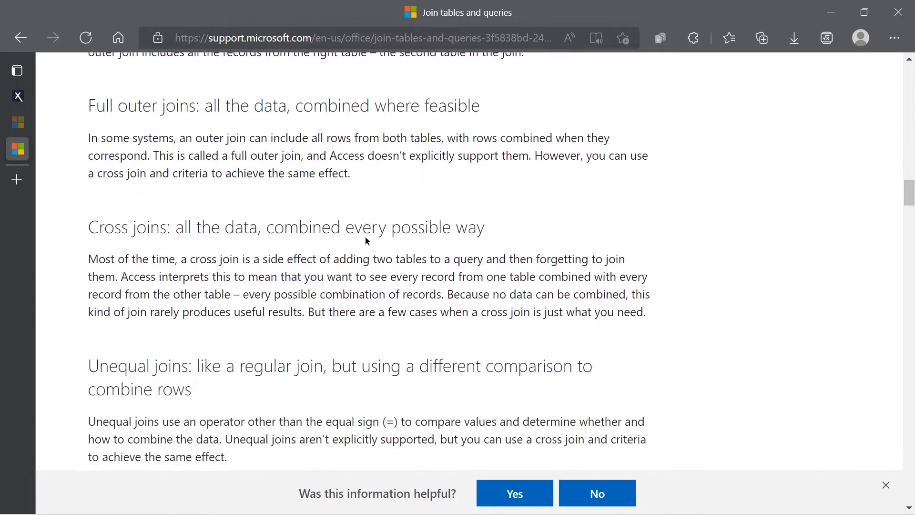
{"action": "scroll", "coordinate": [365, 233], "scroll_direction": "down", "scroll_amount": 2}
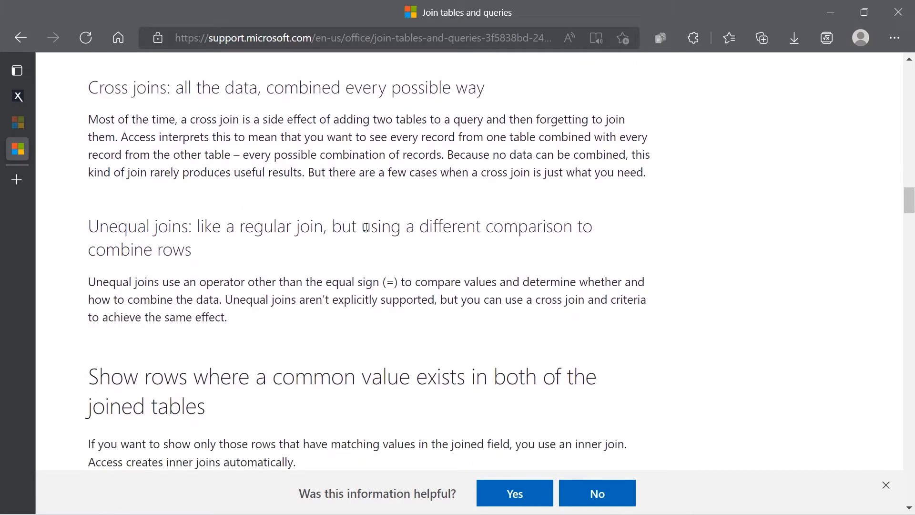
{"action": "scroll", "coordinate": [366, 227], "scroll_direction": "down", "scroll_amount": 5}
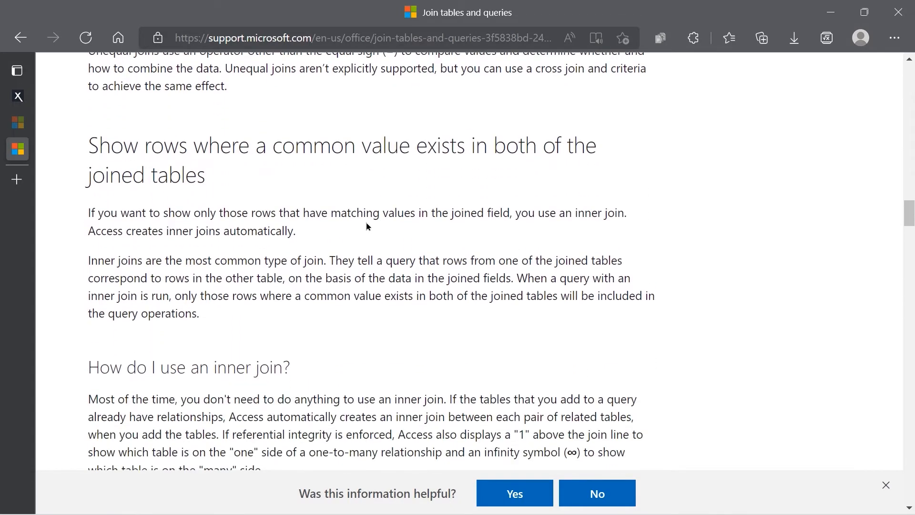
{"action": "scroll", "coordinate": [366, 223], "scroll_direction": "down", "scroll_amount": 7}
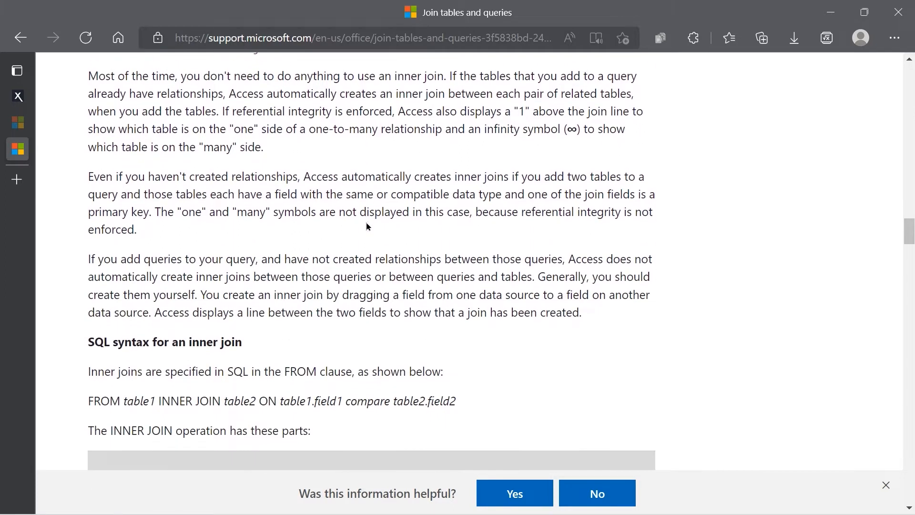
{"action": "scroll", "coordinate": [367, 227], "scroll_direction": "down", "scroll_amount": 3}
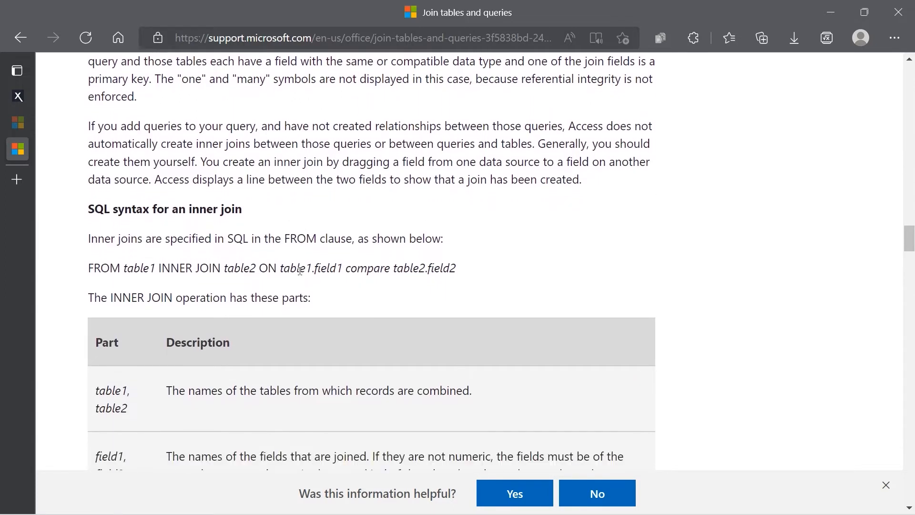
{"action": "scroll", "coordinate": [300, 270], "scroll_direction": "down", "scroll_amount": 2}
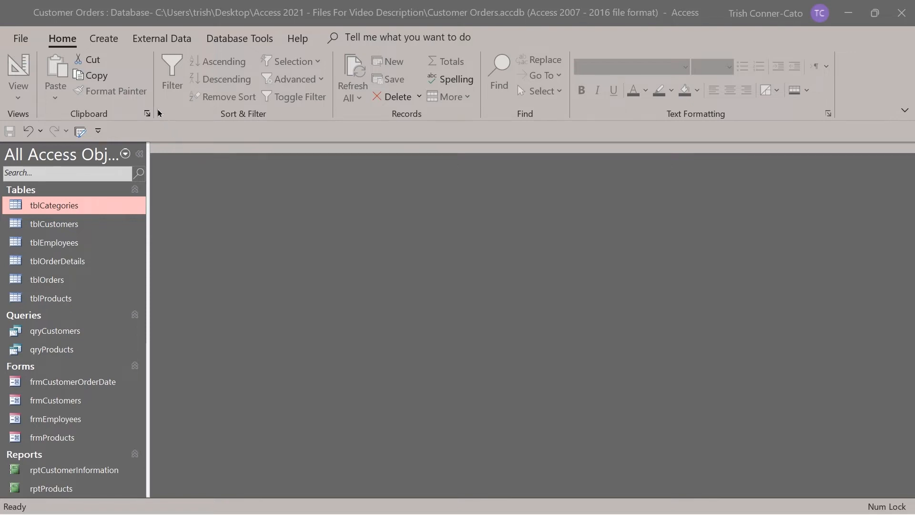
Create a new query design and add tblCustomers, tblOrders and tblOrderDetails.
{"action": "left_click", "coordinate": [101, 39]}
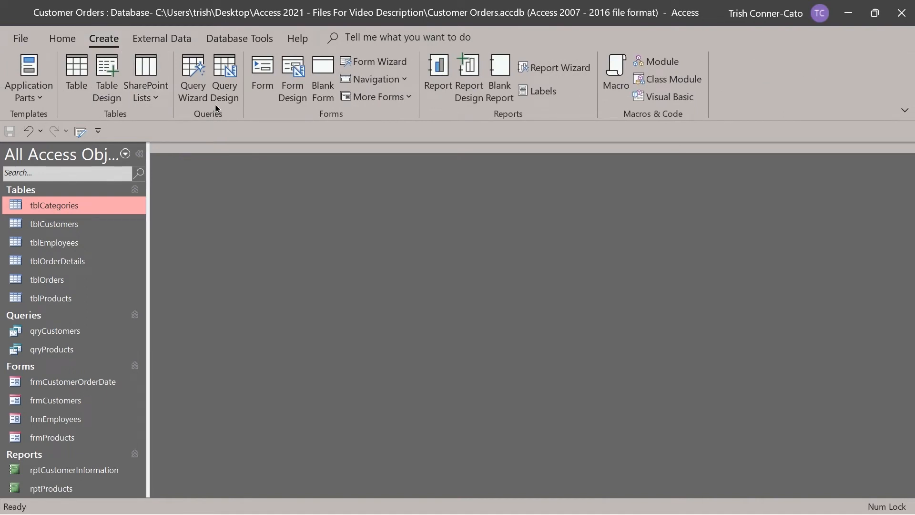
{"action": "left_click", "coordinate": [223, 95]}
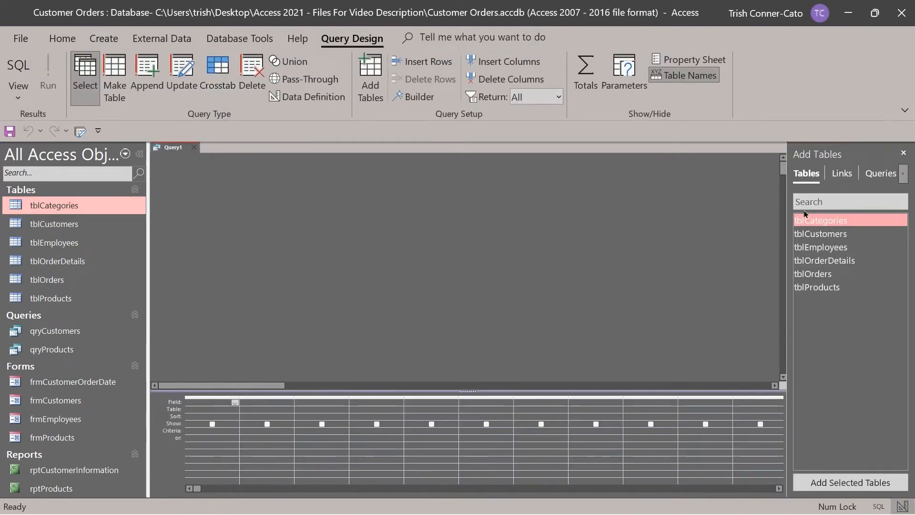
{"action": "left_click", "coordinate": [824, 236]}
{"action": "double_click", "coordinate": [824, 236]}
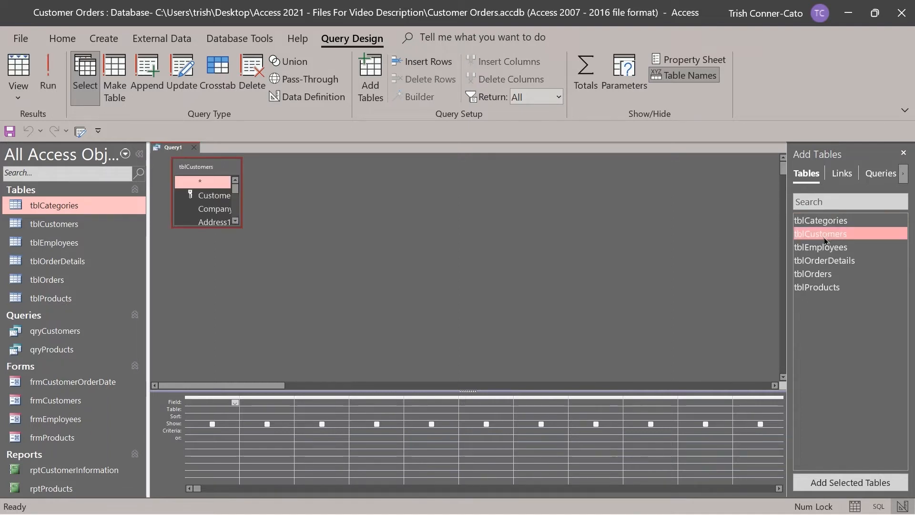
{"action": "double_click", "coordinate": [841, 273]}
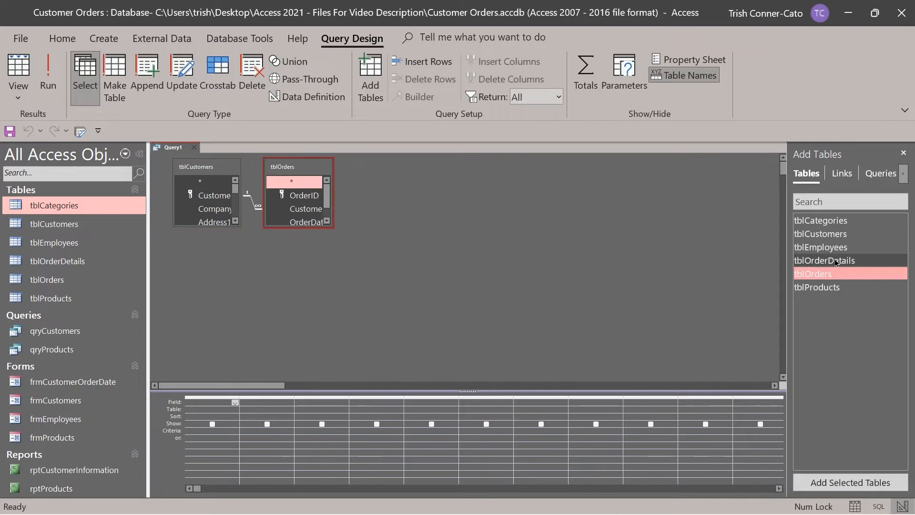
{"action": "double_click", "coordinate": [837, 261]}
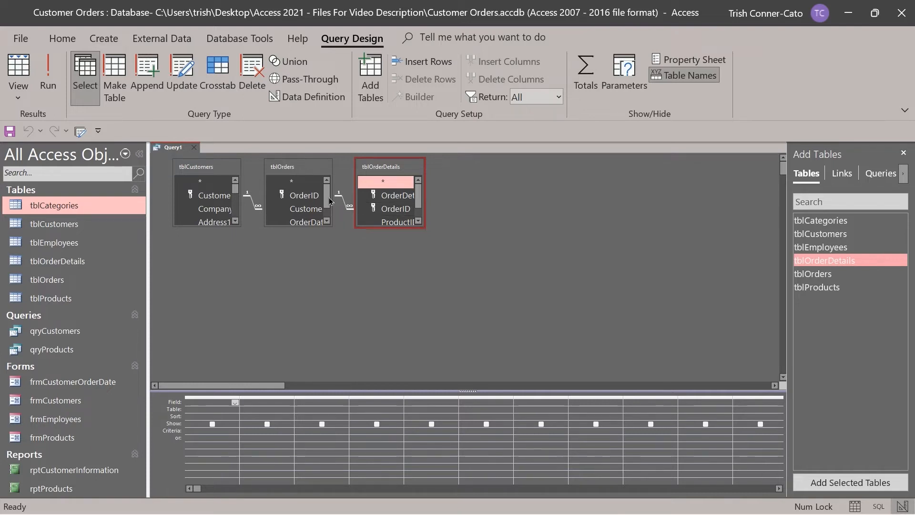
Enlarge the tblCustomers, tblOrders and tblOrderDetails field lists to show all fields.
{"action": "mouse_move", "coordinate": [296, 171]}
{"action": "left_mouse_down"}
{"action": "mouse_move", "coordinate": [523, 171]}
{"action": "mouse_move", "coordinate": [278, 170]}
{"action": "mouse_move", "coordinate": [296, 173]}
{"action": "left_mouse_up"}
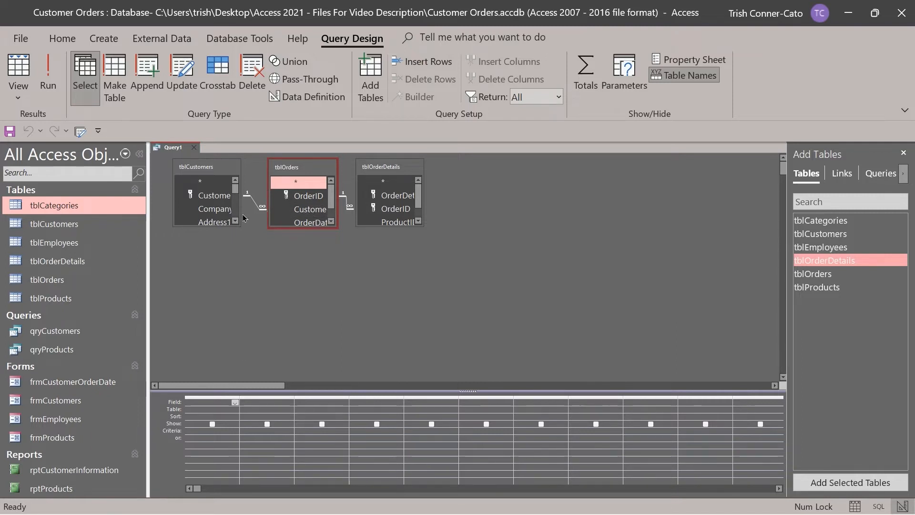
{"action": "left_click_drag", "start_coordinate": [231, 225], "coordinate": [234, 347]}
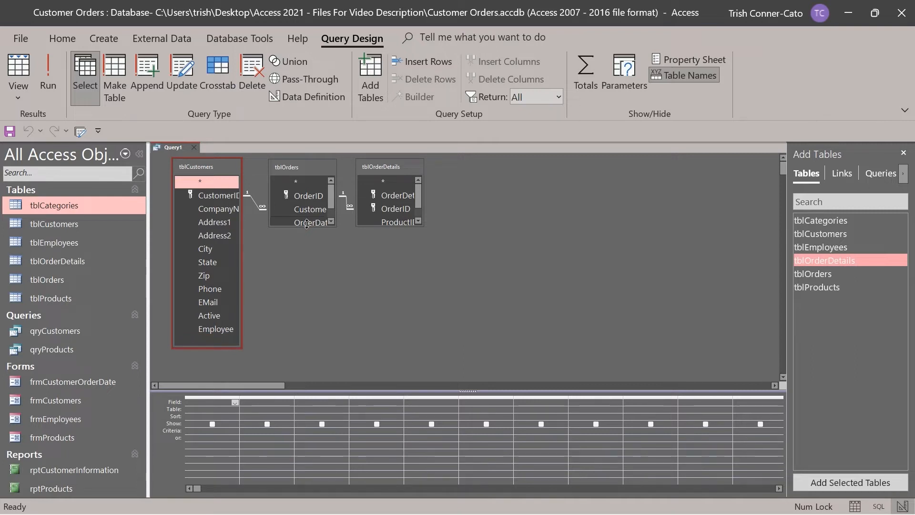
{"action": "left_click_drag", "start_coordinate": [306, 225], "coordinate": [312, 279]}
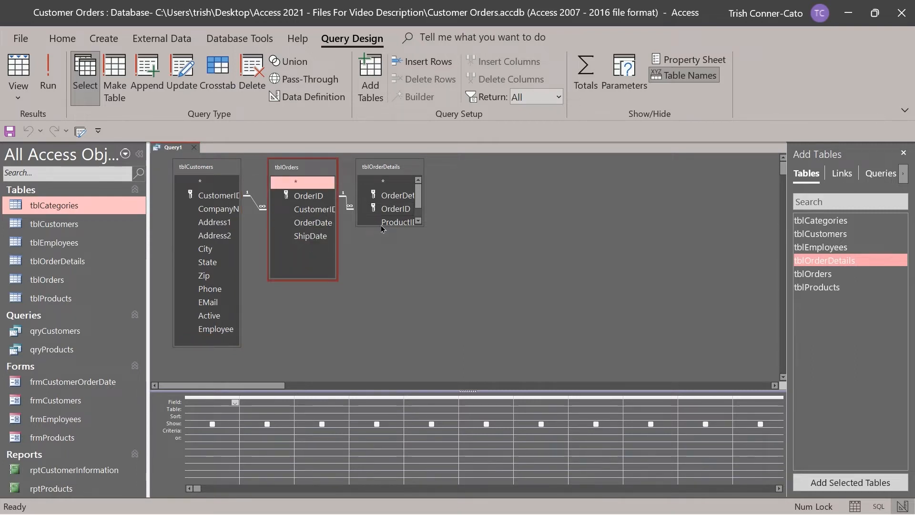
{"action": "left_click_drag", "start_coordinate": [384, 230], "coordinate": [384, 282]}
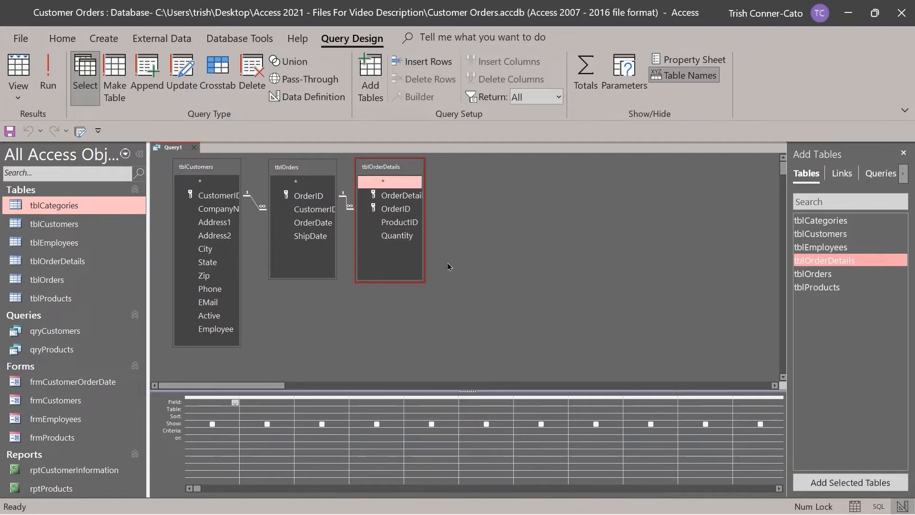
Add CompanyName, OrderDate, ShipDate, ProductID and Quantity to the query grid.
{"action": "double_click", "coordinate": [219, 209]}
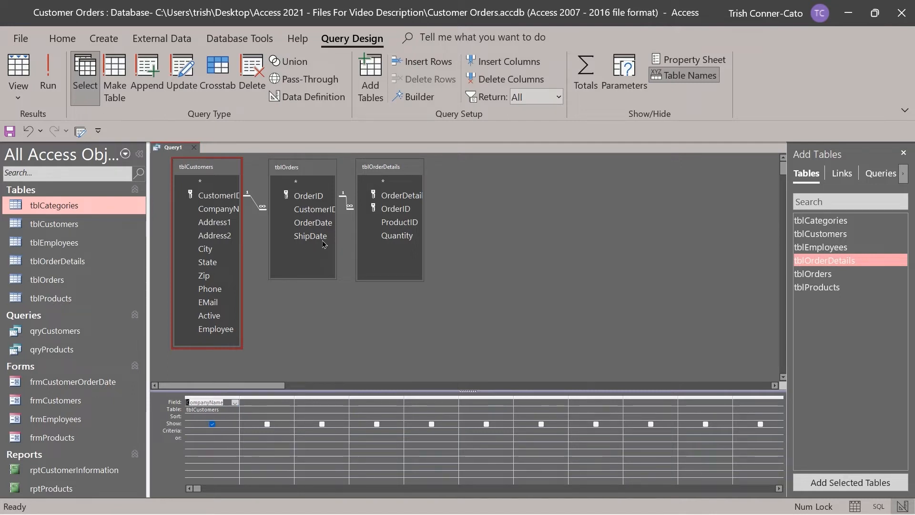
{"action": "double_click", "coordinate": [313, 223]}
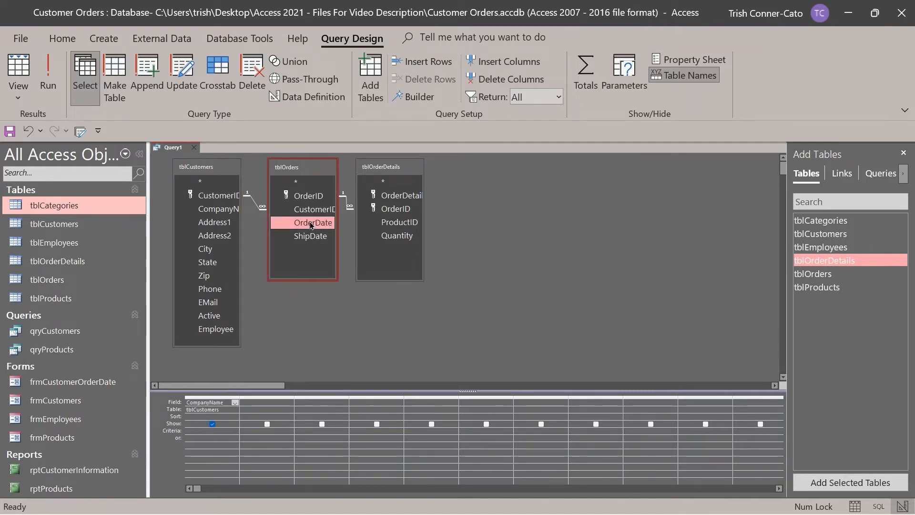
{"action": "double_click", "coordinate": [310, 235]}
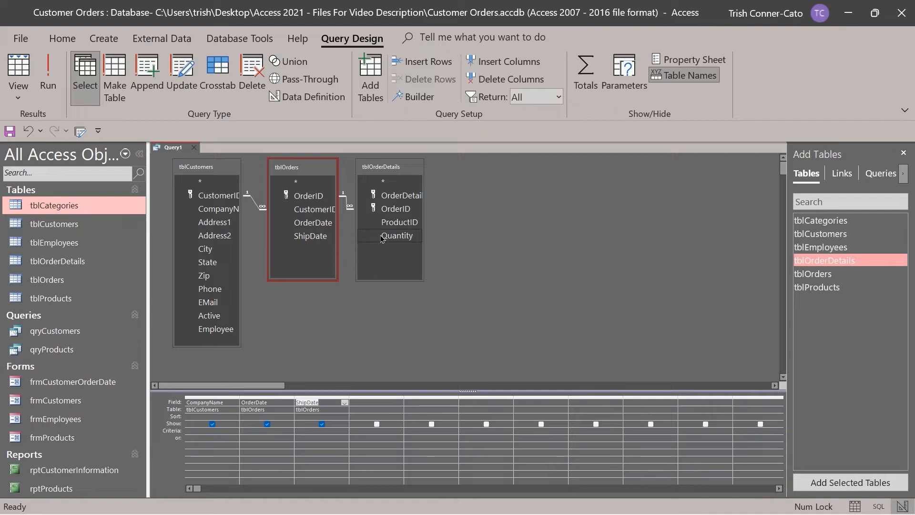
{"action": "double_click", "coordinate": [402, 224]}
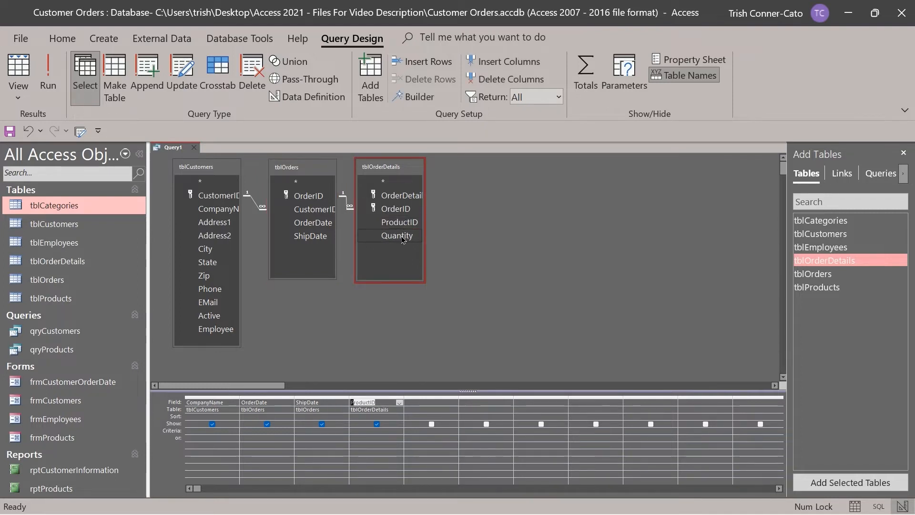
{"action": "double_click", "coordinate": [402, 237]}
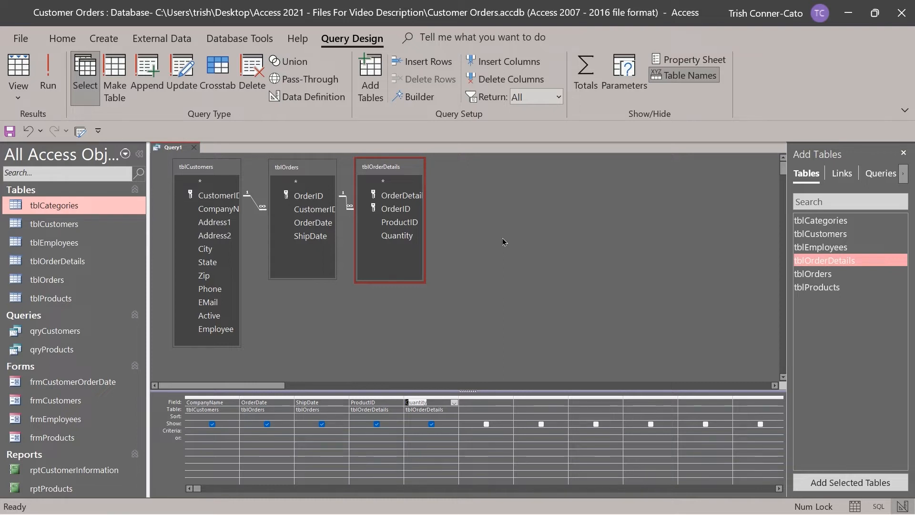
{"action": "left_click", "coordinate": [48, 81]}
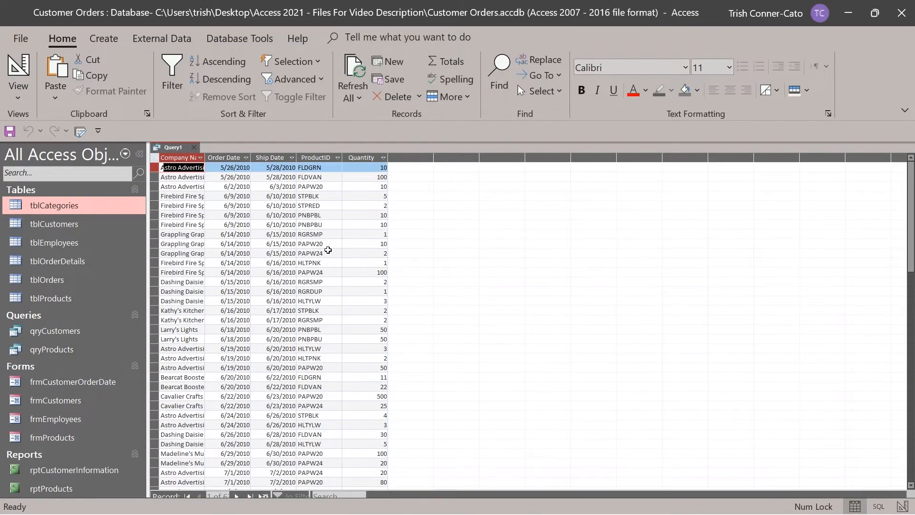
{"action": "scroll", "coordinate": [328, 250], "scroll_direction": "down", "scroll_amount": 13}
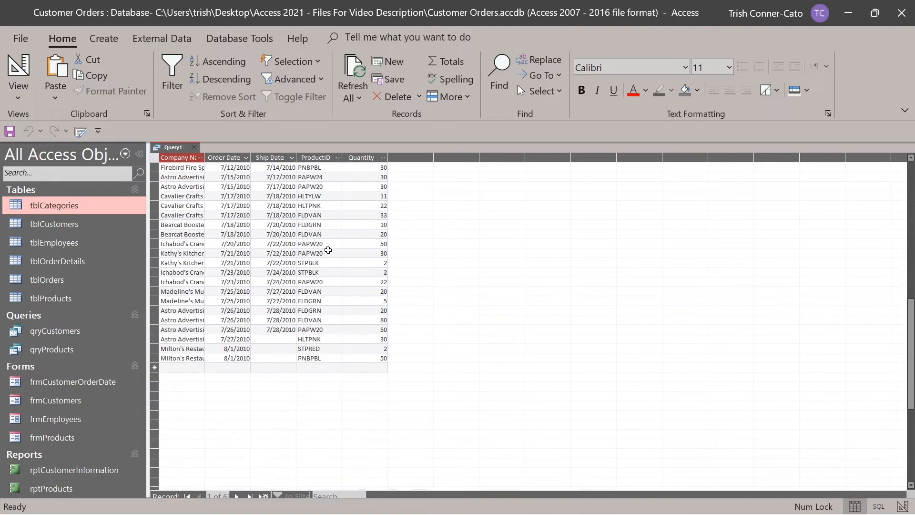
{"action": "scroll", "coordinate": [328, 249], "scroll_direction": "up", "scroll_amount": 3}
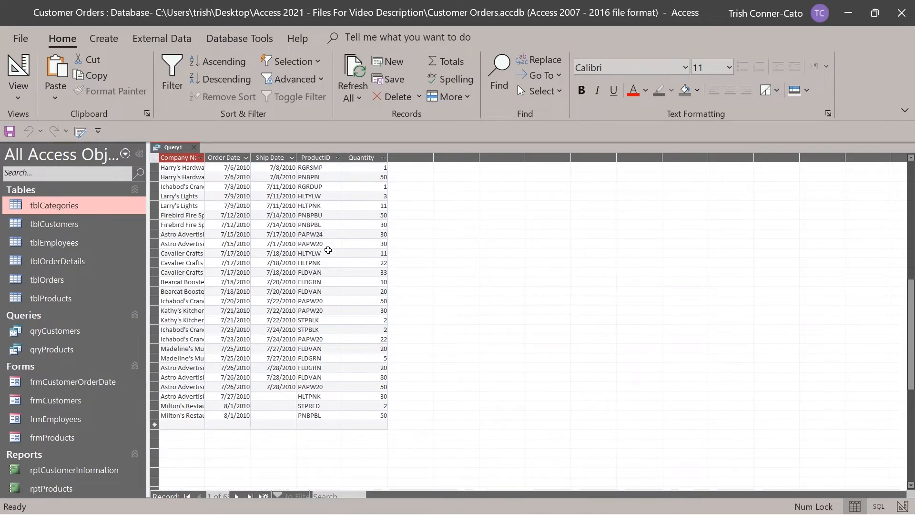
{"action": "scroll", "coordinate": [328, 249], "scroll_direction": "up", "scroll_amount": 8}
{"action": "scroll", "coordinate": [328, 250], "scroll_direction": "down", "scroll_amount": 9}
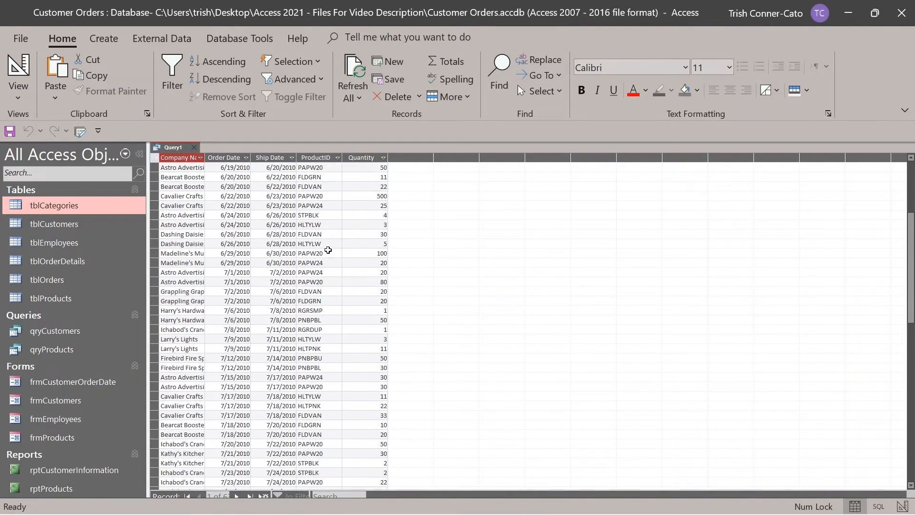
{"action": "scroll", "coordinate": [328, 249], "scroll_direction": "down", "scroll_amount": 4}
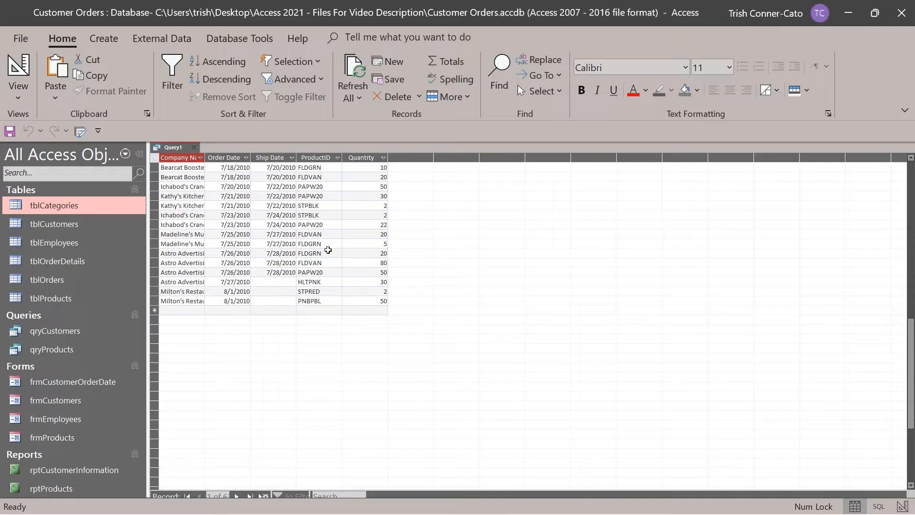
{"action": "scroll", "coordinate": [327, 249], "scroll_direction": "up", "scroll_amount": 10}
{"action": "scroll", "coordinate": [328, 250], "scroll_direction": "up", "scroll_amount": 6}
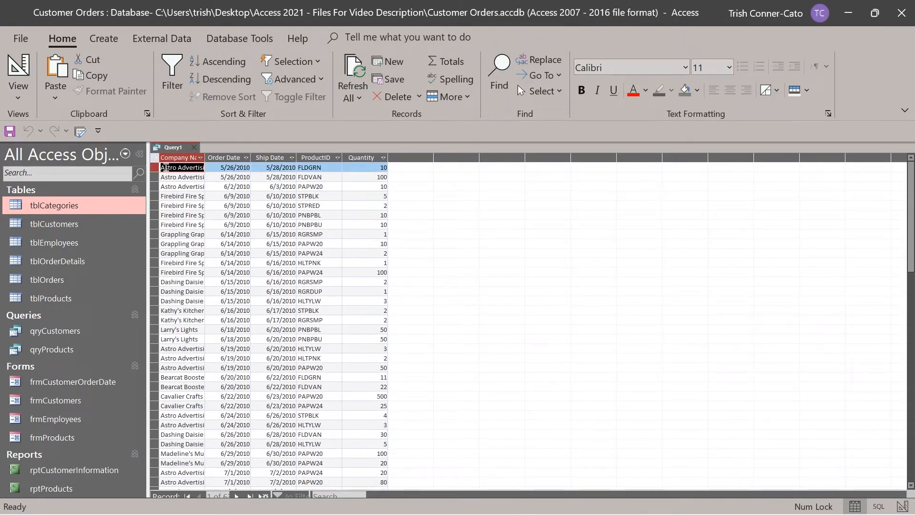
{"action": "right_click", "coordinate": [175, 148]}
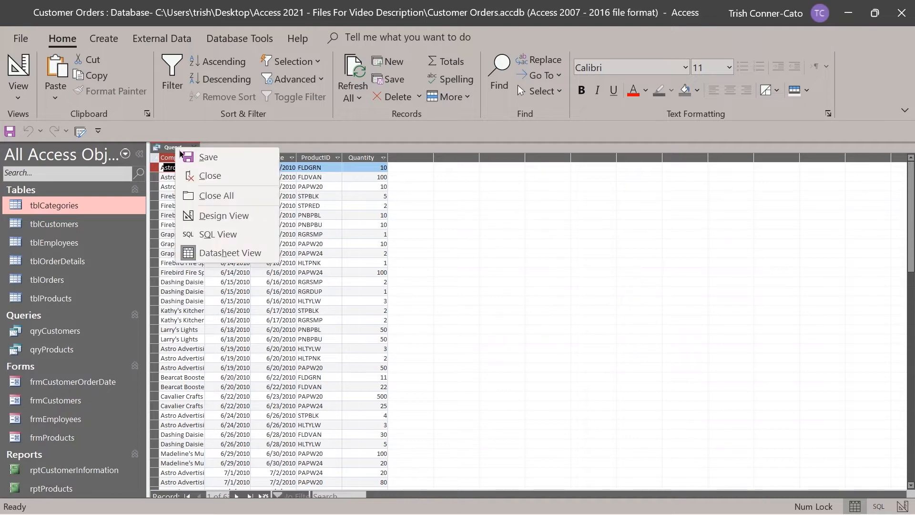
{"action": "left_click", "coordinate": [218, 218]}
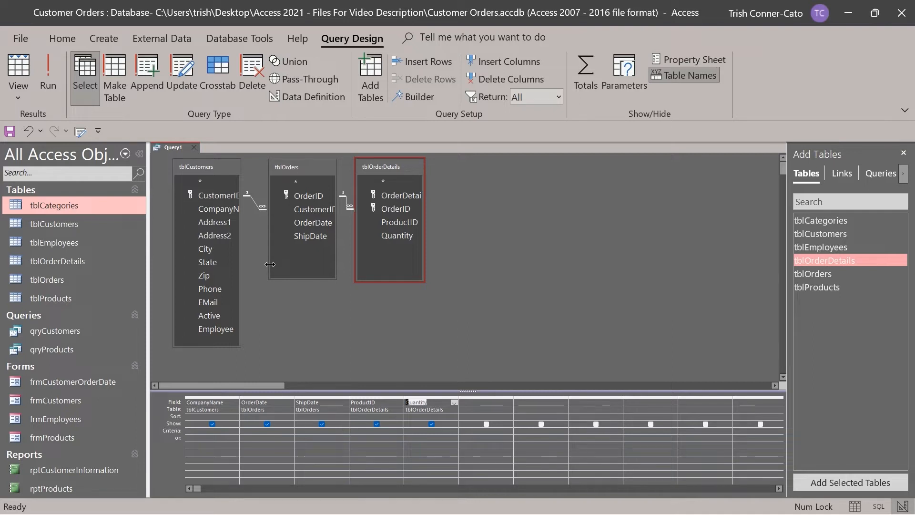
Save the new query as qryCustomerOrders.
{"action": "right_click", "coordinate": [178, 149]}
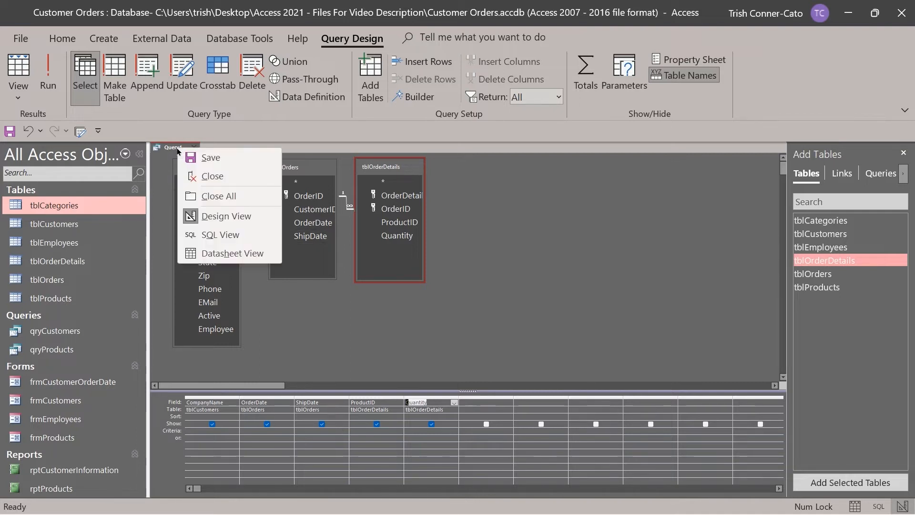
{"action": "left_click", "coordinate": [204, 159]}
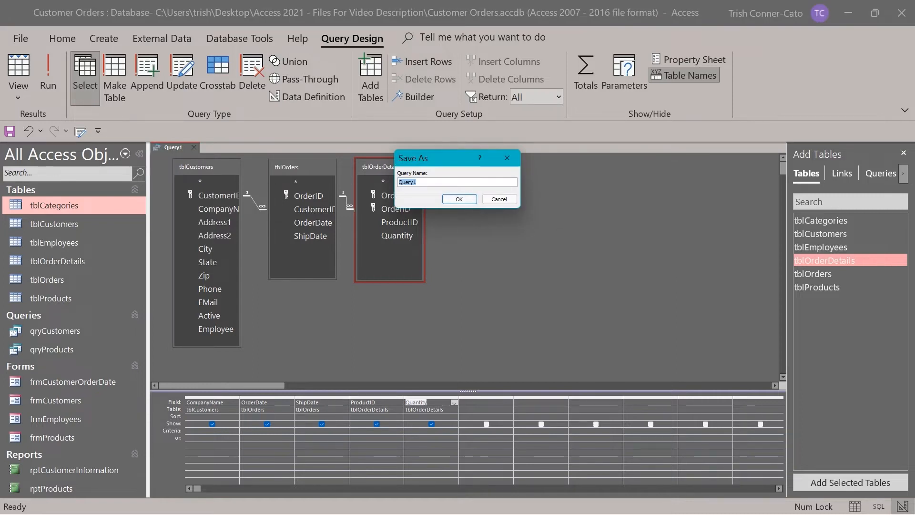
{"action": "type", "text": "q"}
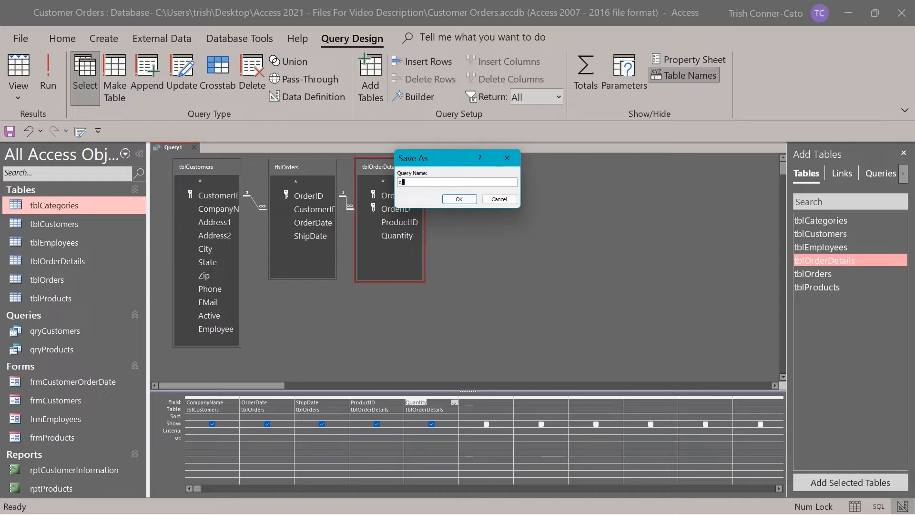
{"action": "type", "text": "ryCustomerO"}
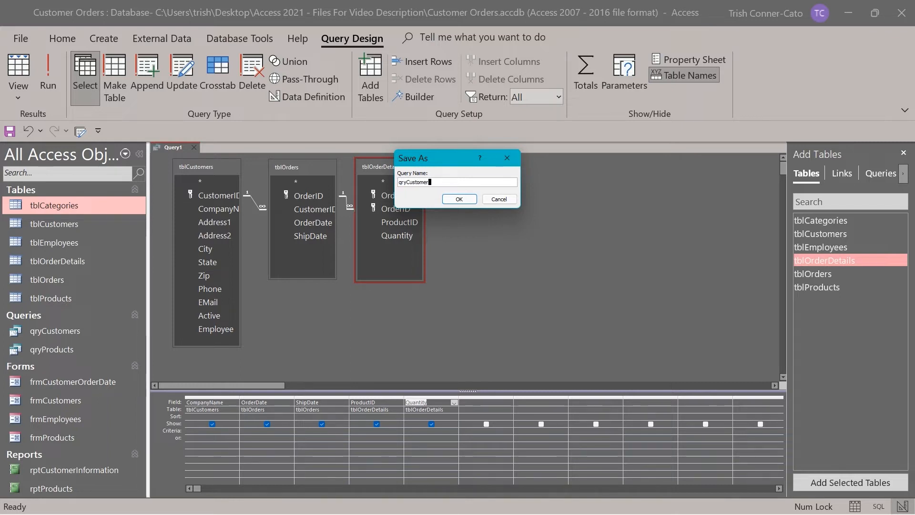
{"action": "type", "text": "rders"}
{"action": "key", "text": "Return"}
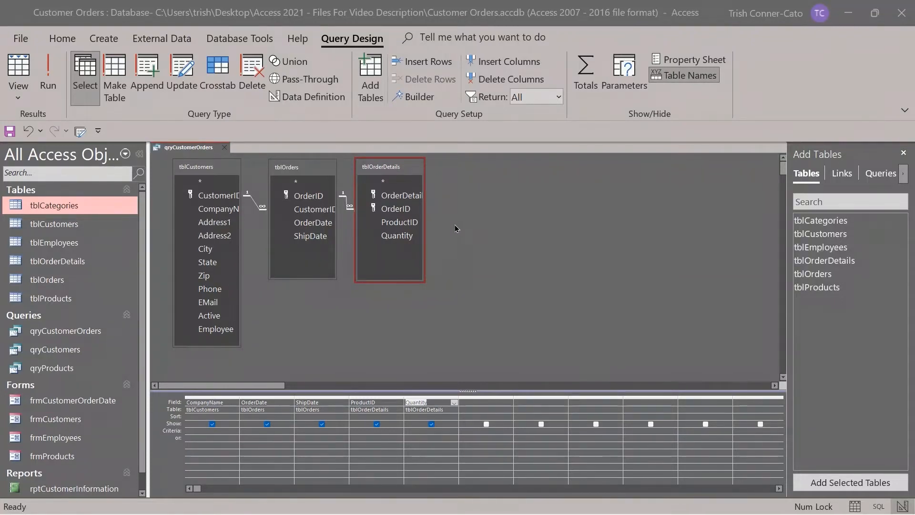
{"action": "left_click", "coordinate": [254, 205]}
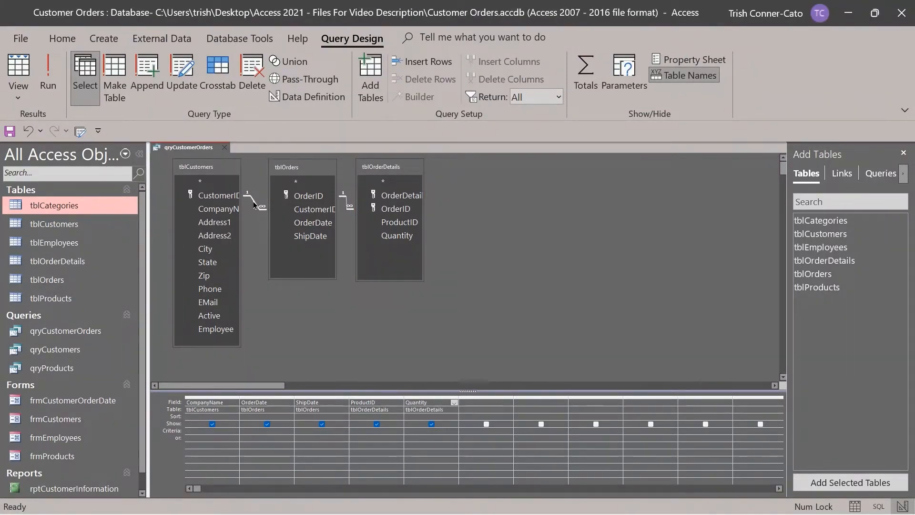
Set the tblCustomers–tblOrders join to option 2, including all customers.
{"action": "right_click", "coordinate": [254, 204]}
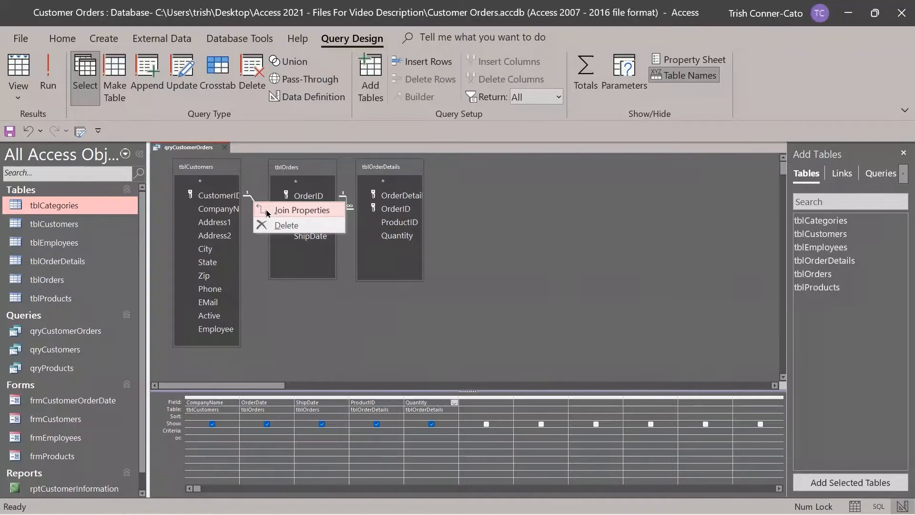
{"action": "left_click", "coordinate": [286, 210]}
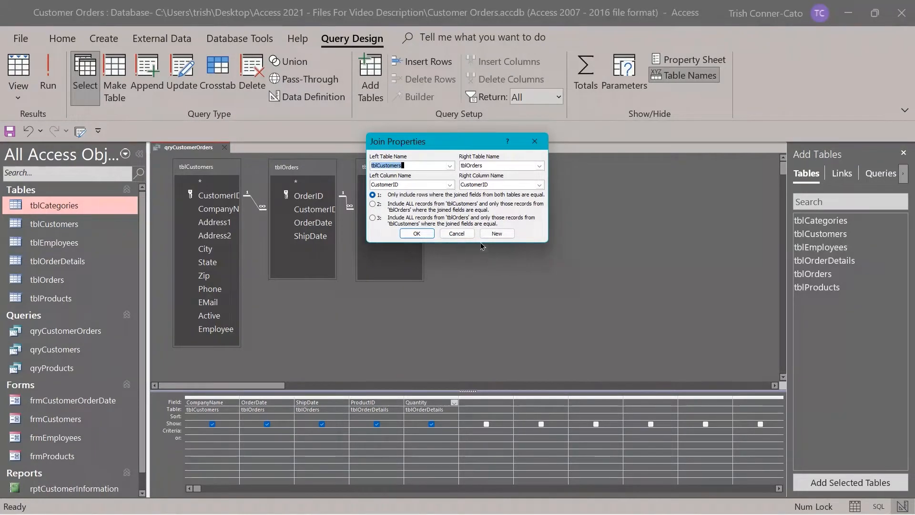
{"action": "left_click", "coordinate": [372, 204]}
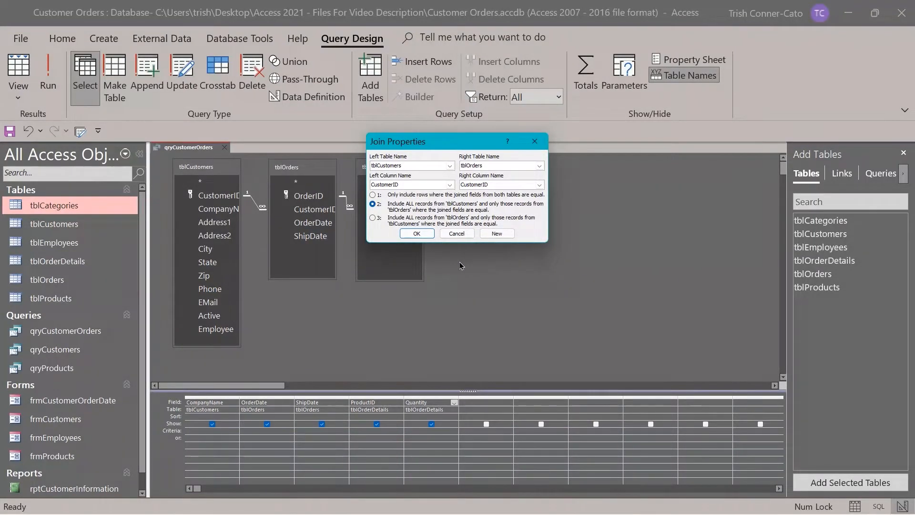
{"action": "left_click", "coordinate": [417, 234]}
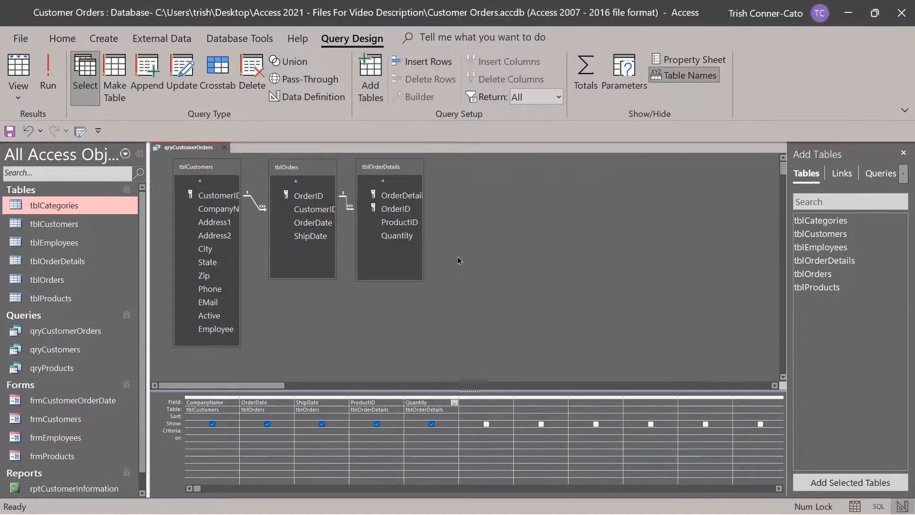
{"action": "left_click", "coordinate": [48, 76]}
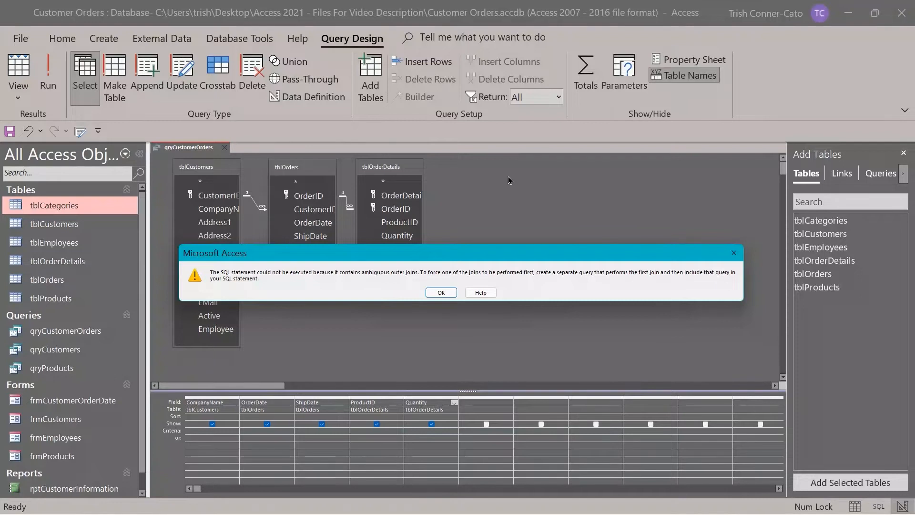
{"action": "left_click", "coordinate": [447, 295]}
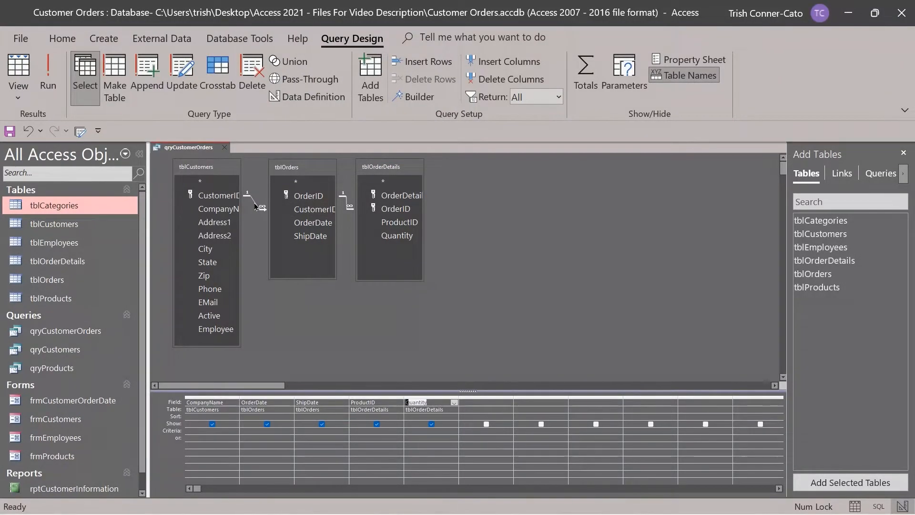
Set the tblOrders–tblOrderDetails join to option 2, including all orders.
{"action": "left_click", "coordinate": [318, 198]}
{"action": "left_click", "coordinate": [348, 206]}
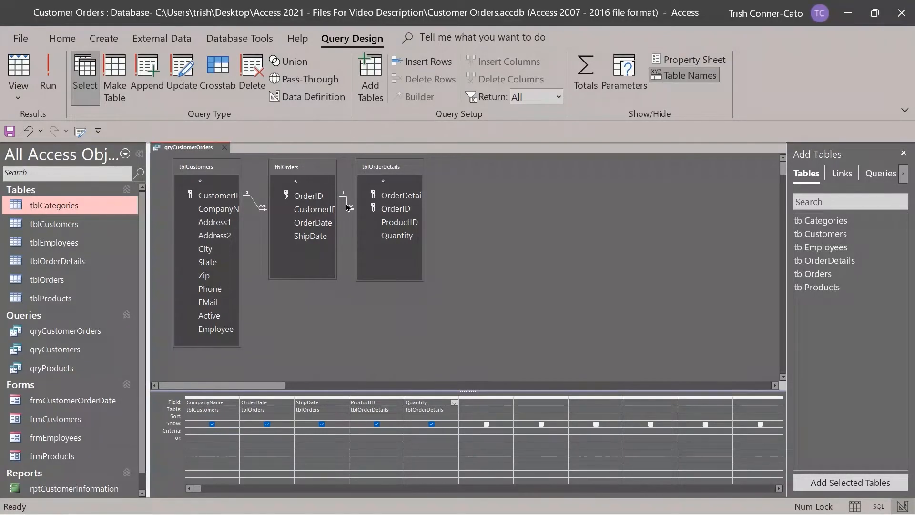
{"action": "right_click", "coordinate": [348, 206]}
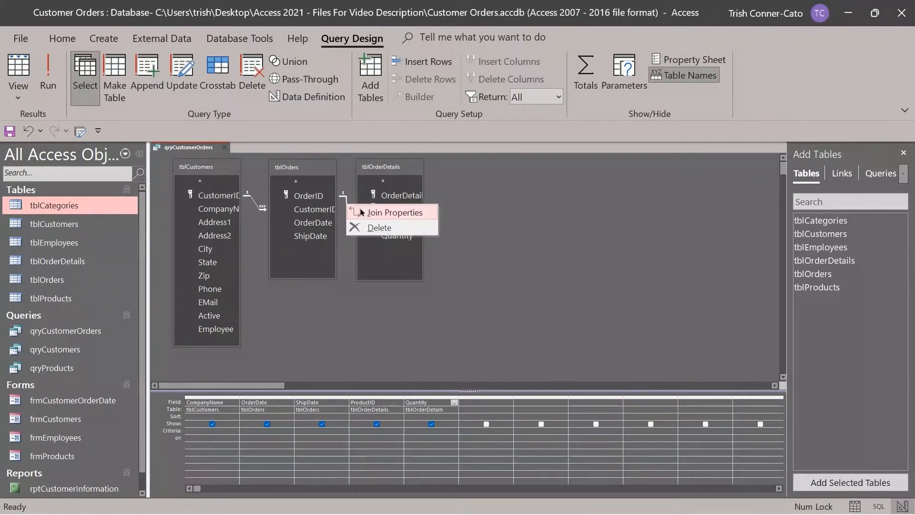
{"action": "left_click", "coordinate": [364, 211]}
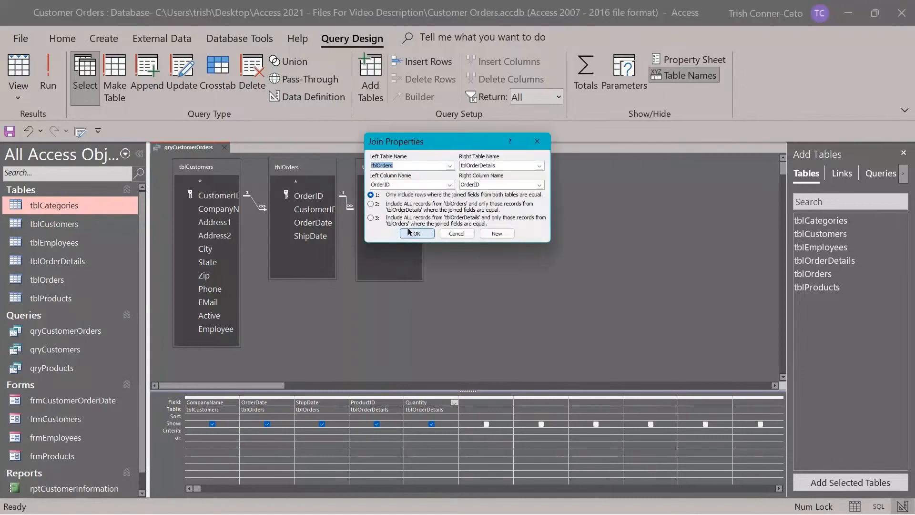
{"action": "left_click", "coordinate": [376, 211]}
{"action": "left_click", "coordinate": [417, 233]}
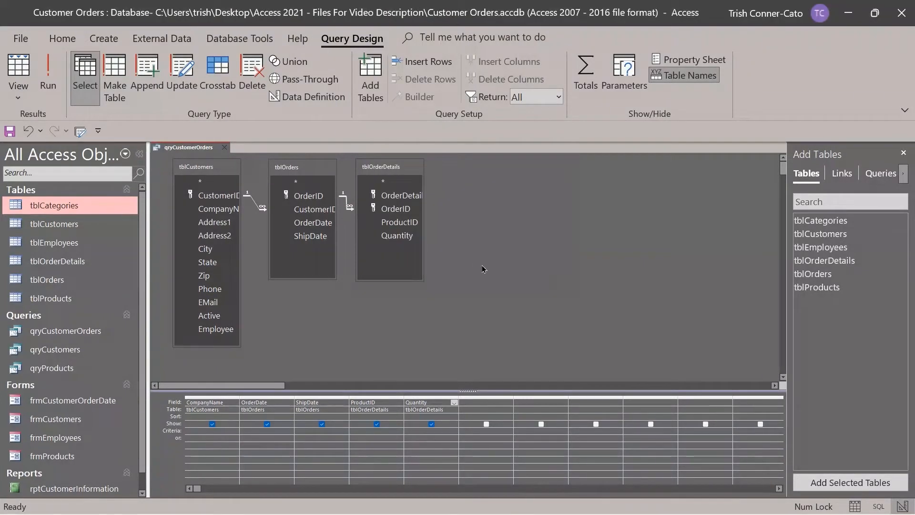
Run qryCustomerOrders and scroll through its datasheet results.
{"action": "left_click", "coordinate": [48, 78]}
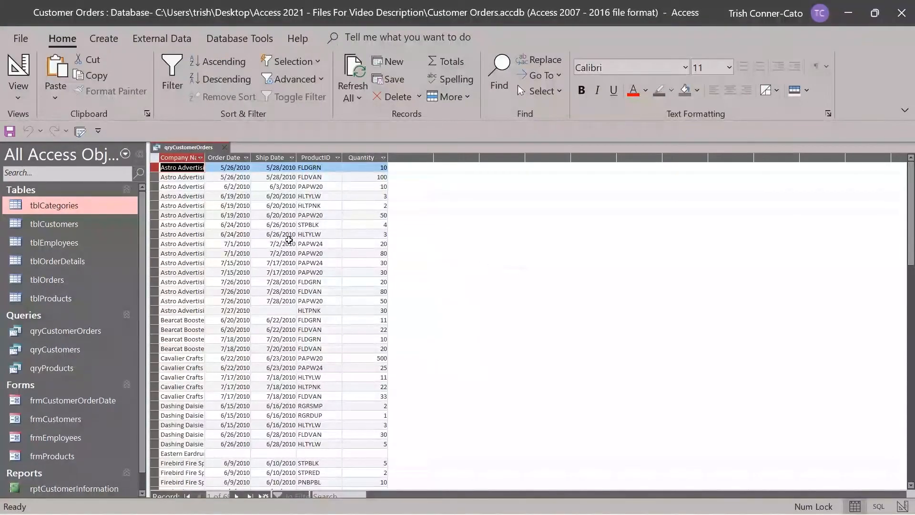
{"action": "scroll", "coordinate": [286, 248], "scroll_direction": "down", "scroll_amount": 3}
{"action": "scroll", "coordinate": [280, 248], "scroll_direction": "down", "scroll_amount": 4}
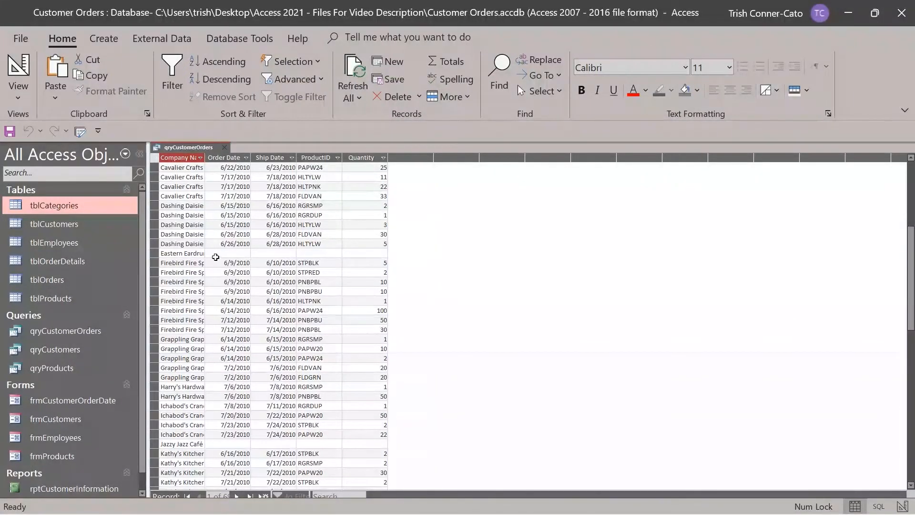
{"action": "scroll", "coordinate": [291, 263], "scroll_direction": "down", "scroll_amount": 5}
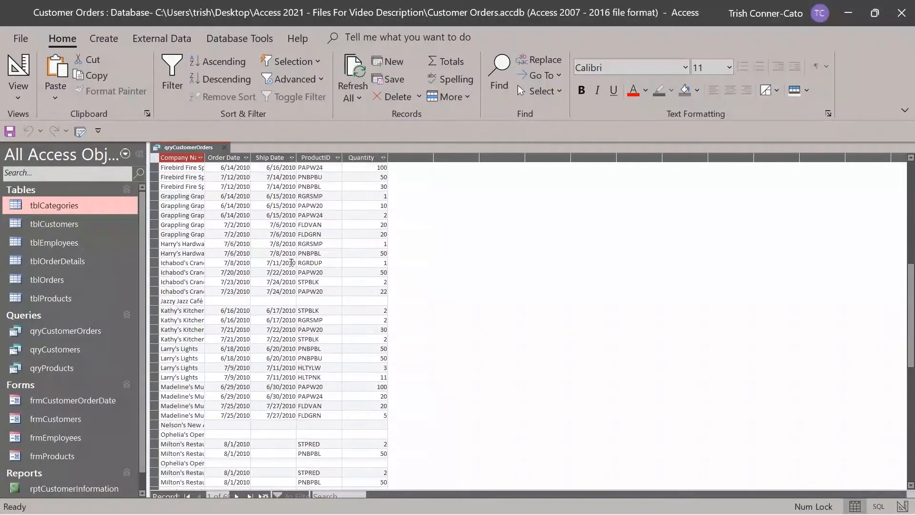
{"action": "scroll", "coordinate": [291, 263], "scroll_direction": "down", "scroll_amount": 3}
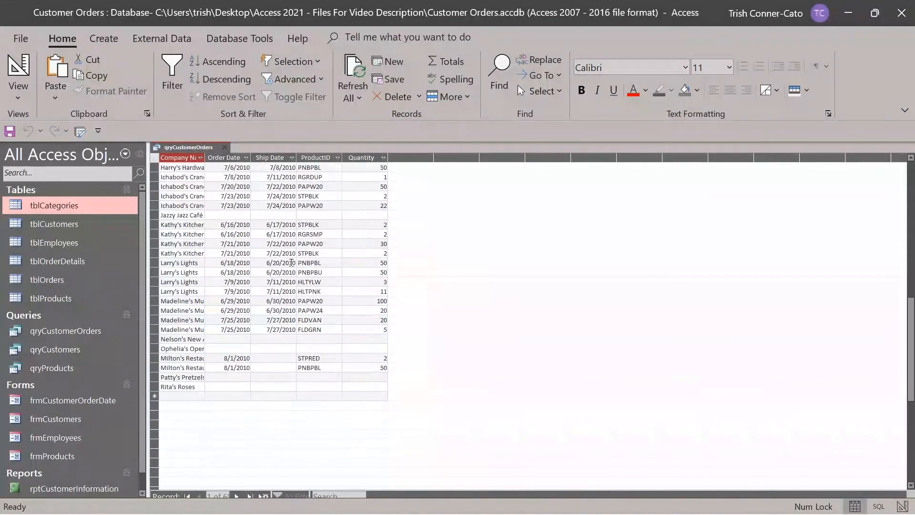
{"action": "scroll", "coordinate": [291, 262], "scroll_direction": "up", "scroll_amount": 11}
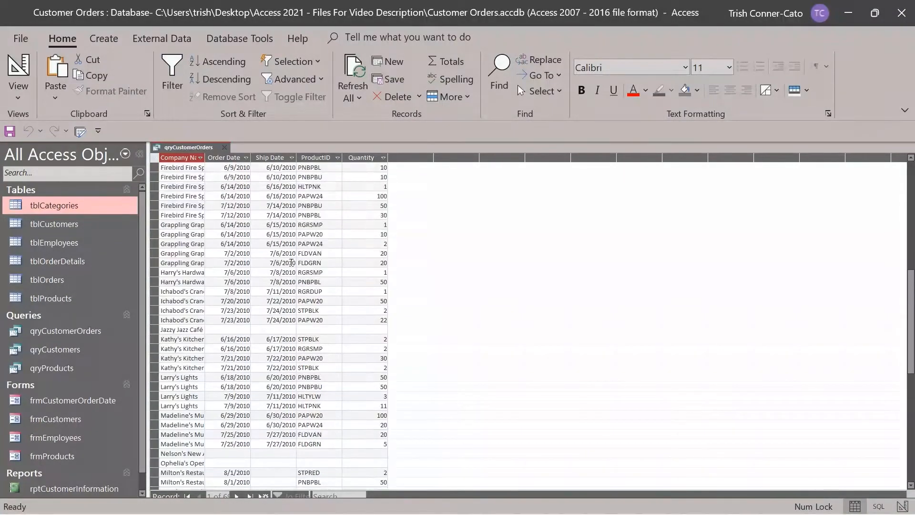
{"action": "scroll", "coordinate": [291, 262], "scroll_direction": "up", "scroll_amount": 4}
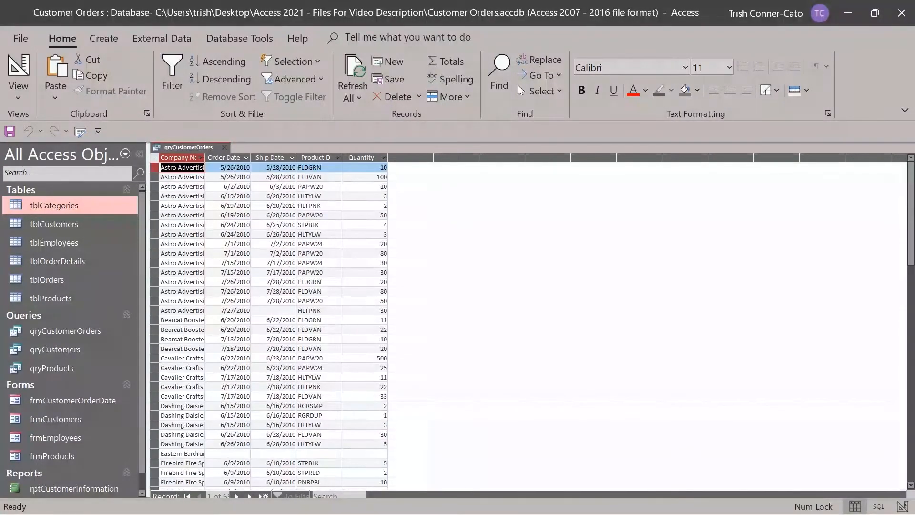
Rerun qryCustomerOrders from Design View, then close it, saving the design changes.
{"action": "right_click", "coordinate": [195, 149]}
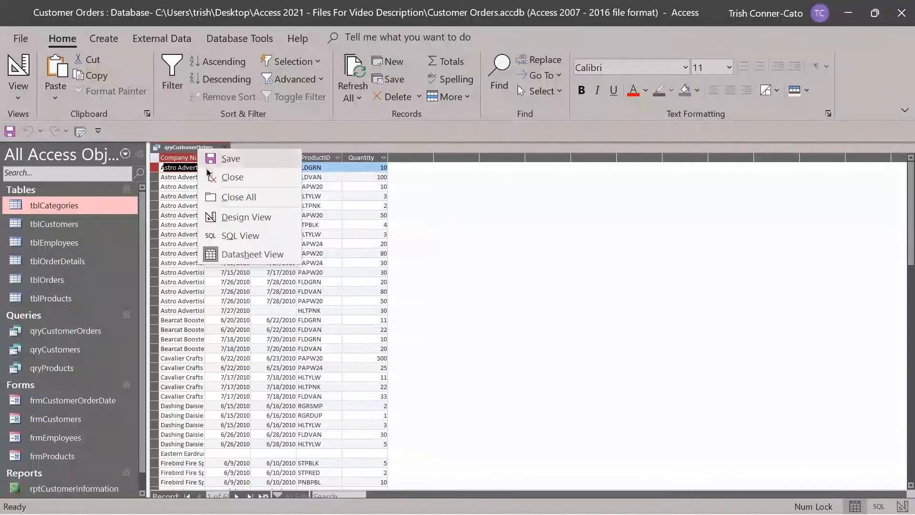
{"action": "left_click", "coordinate": [245, 223]}
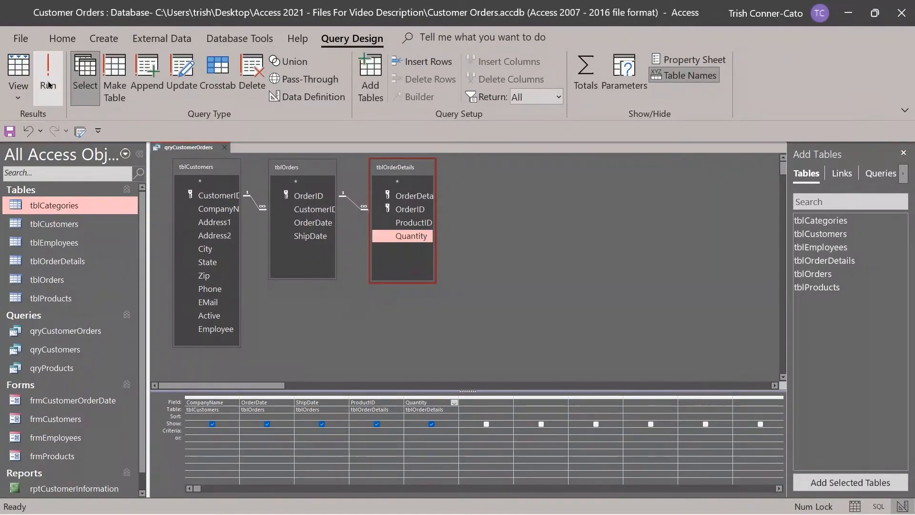
{"action": "left_click", "coordinate": [48, 81]}
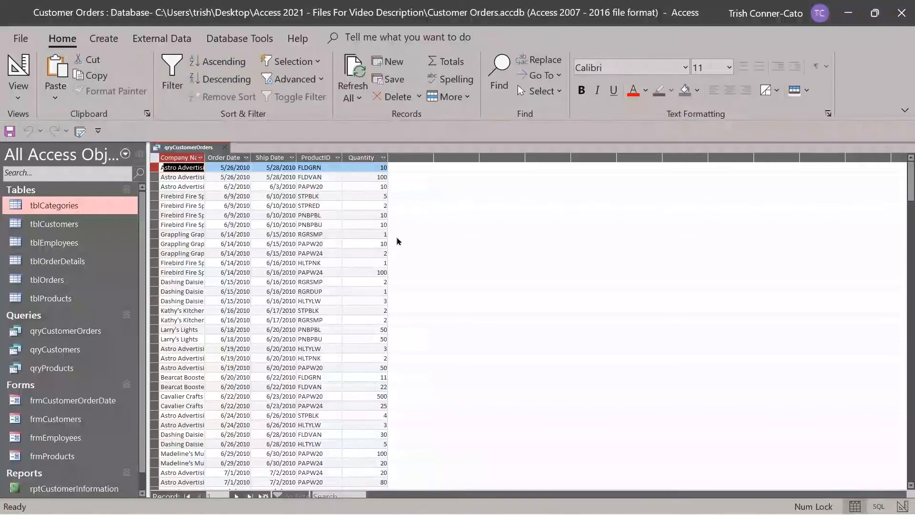
{"action": "scroll", "coordinate": [398, 241], "scroll_direction": "down", "scroll_amount": 12}
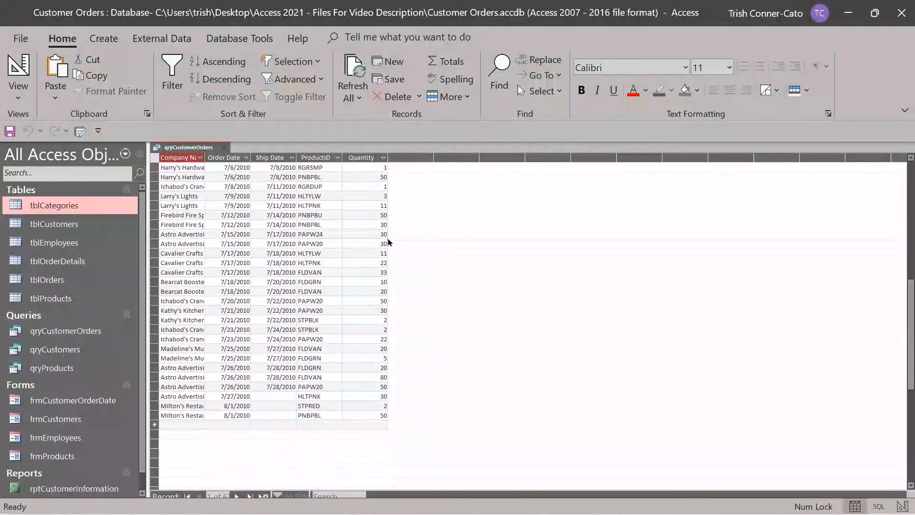
{"action": "scroll", "coordinate": [388, 242], "scroll_direction": "up", "scroll_amount": 10}
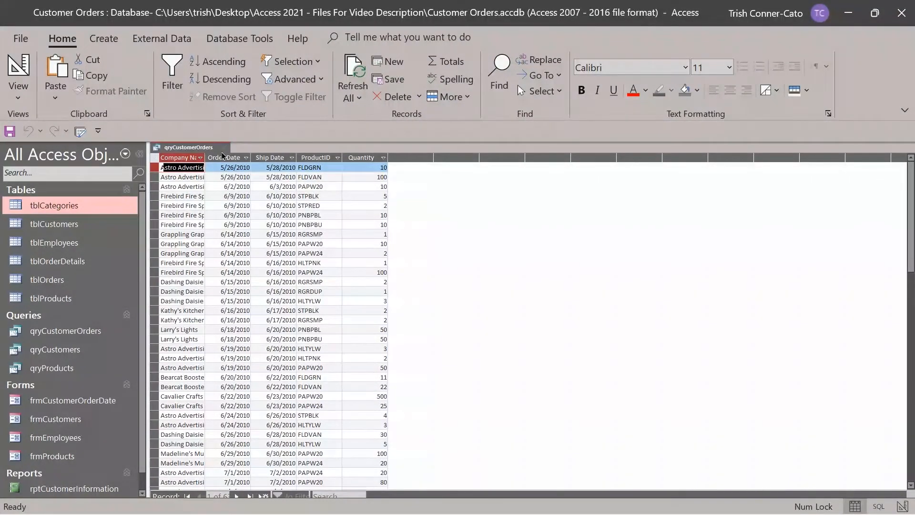
{"action": "left_click", "coordinate": [224, 147]}
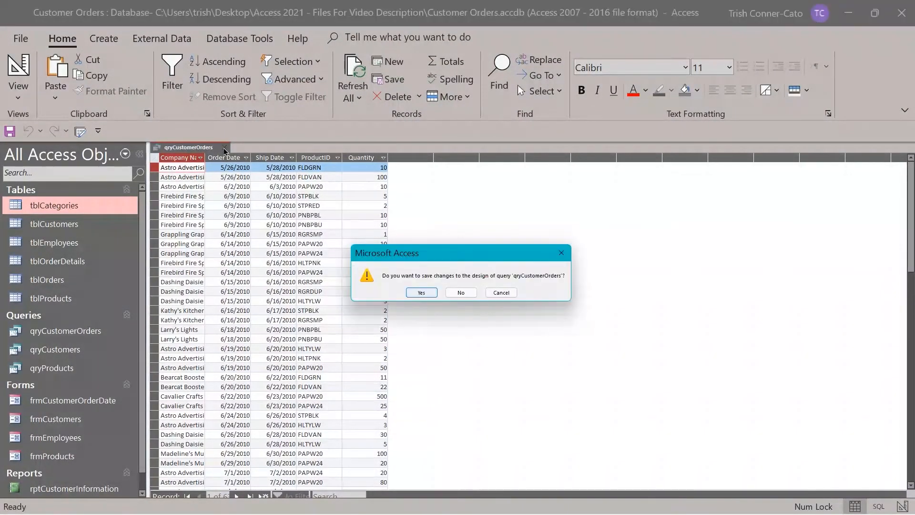
{"action": "left_click", "coordinate": [422, 293]}
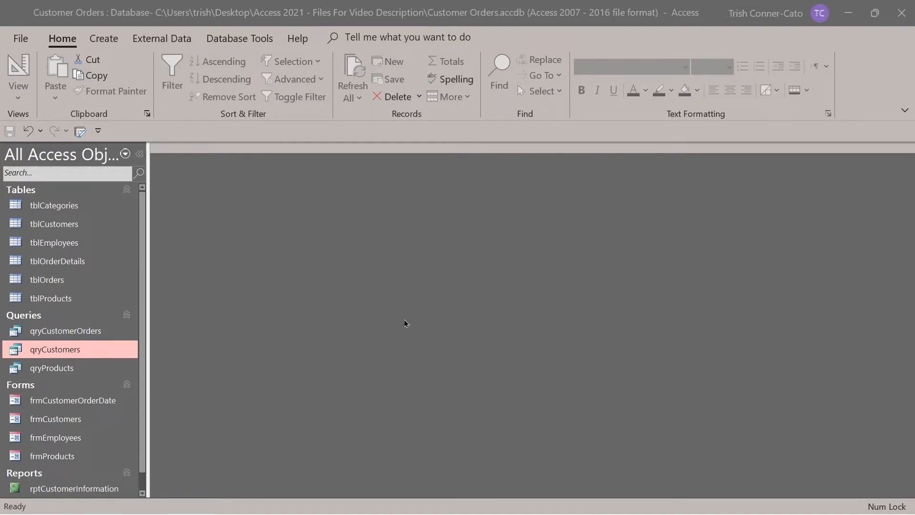
Filter qryCustomers with Zip criterion 93*, run it, then return to Design View.
{"action": "right_click", "coordinate": [102, 349]}
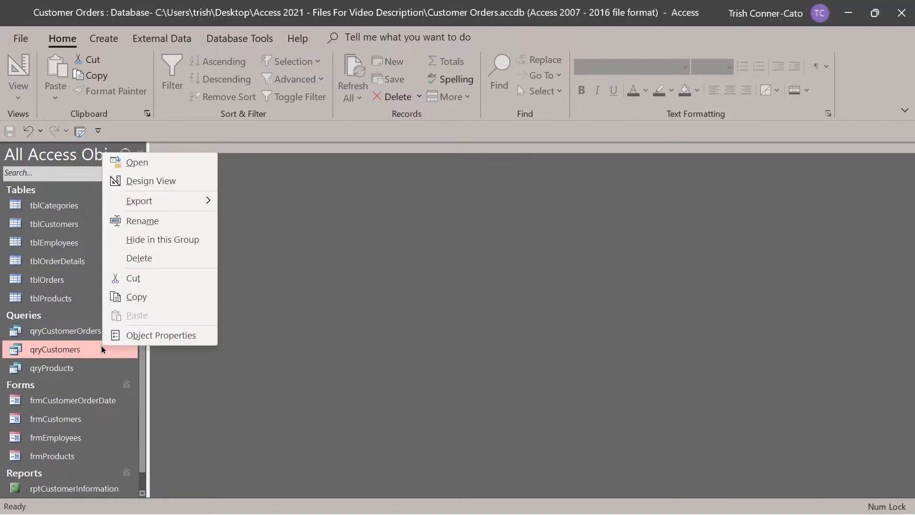
{"action": "left_click", "coordinate": [136, 181]}
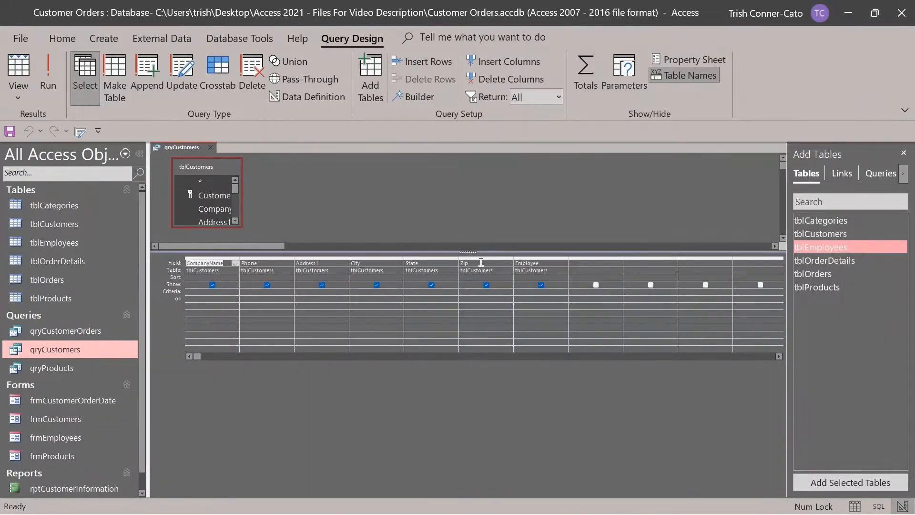
{"action": "left_click", "coordinate": [472, 291]}
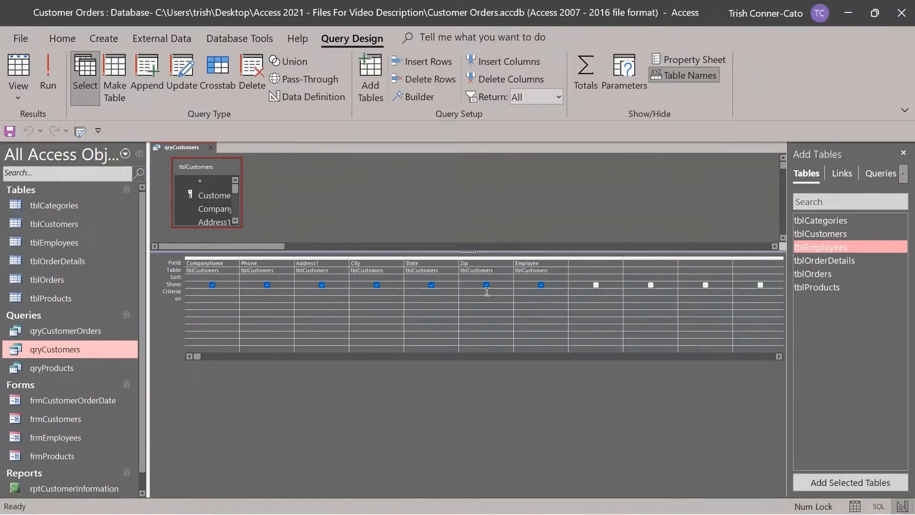
{"action": "type", "text": "93*"}
{"action": "left_click", "coordinate": [50, 72]}
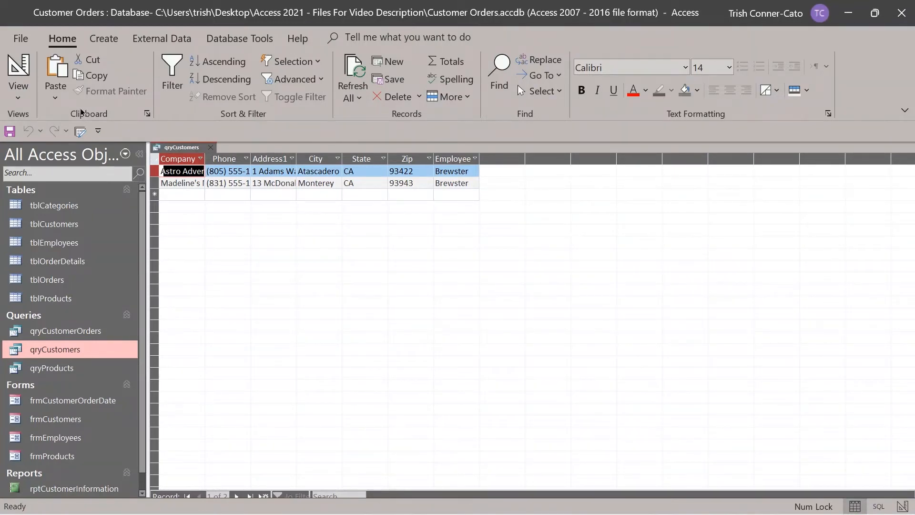
{"action": "left_click", "coordinate": [21, 72]}
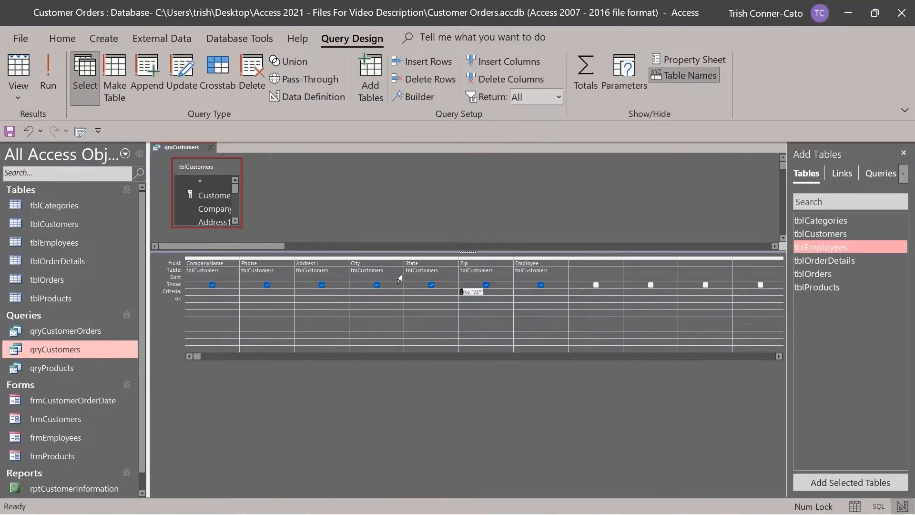
Replace the Zip criterion with State criterion 'ca OR or' and run the query.
{"action": "key", "text": "Delete"}
{"action": "left_click", "coordinate": [414, 290]}
{"action": "type", "text": "ca"}
{"action": "key", "text": "Caps_Lock"}
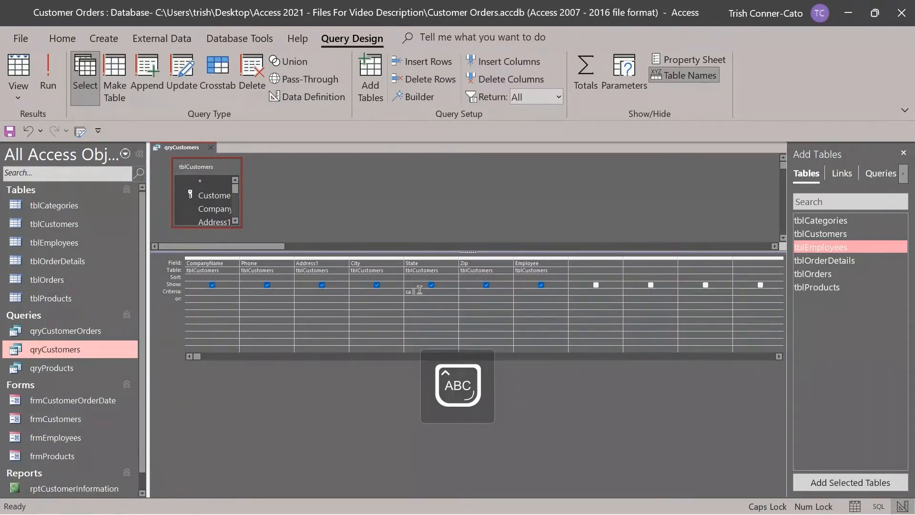
{"action": "type", "text": "O"}
{"action": "key", "text": "Caps_Lock"}
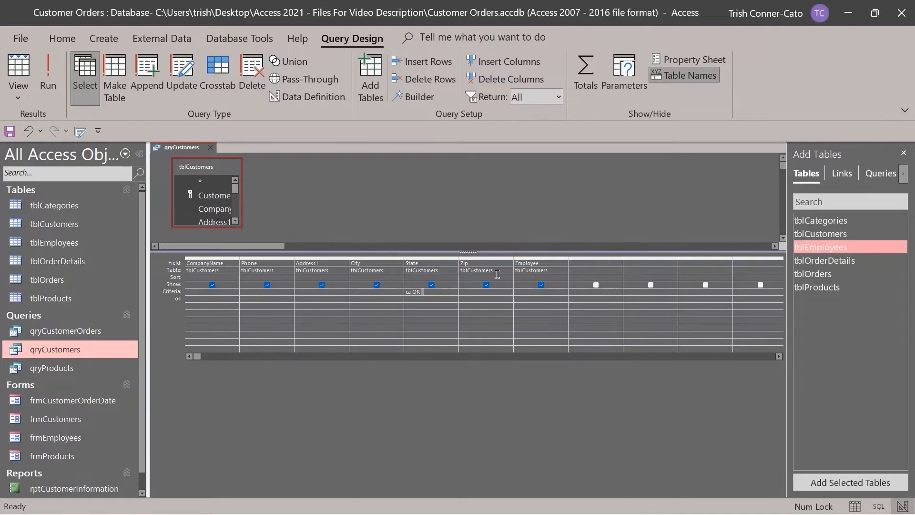
{"action": "type", "text": "or"}
{"action": "key", "text": "Return"}
{"action": "left_click", "coordinate": [48, 84]}
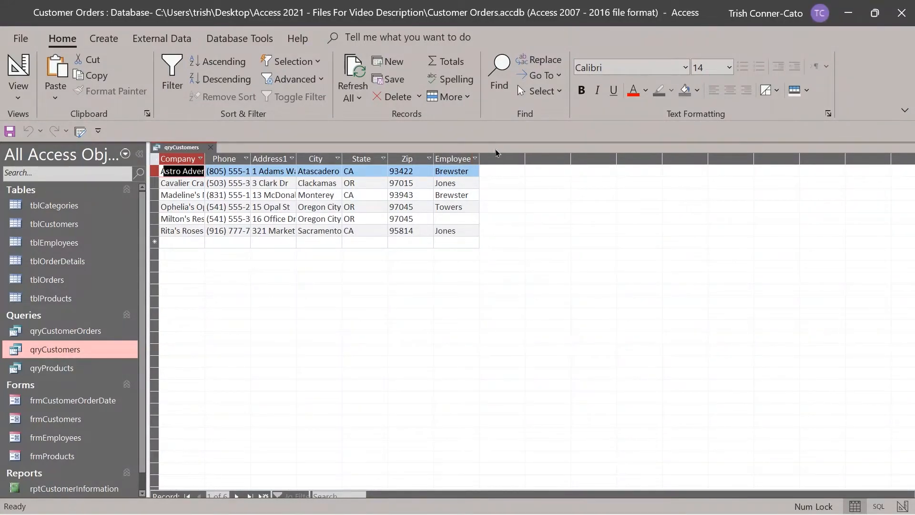
Move "or" from the State criterion onto its own or row under "ca" and rerun, still returning six customers.
{"action": "right_click", "coordinate": [187, 148]}
{"action": "left_click", "coordinate": [235, 215]}
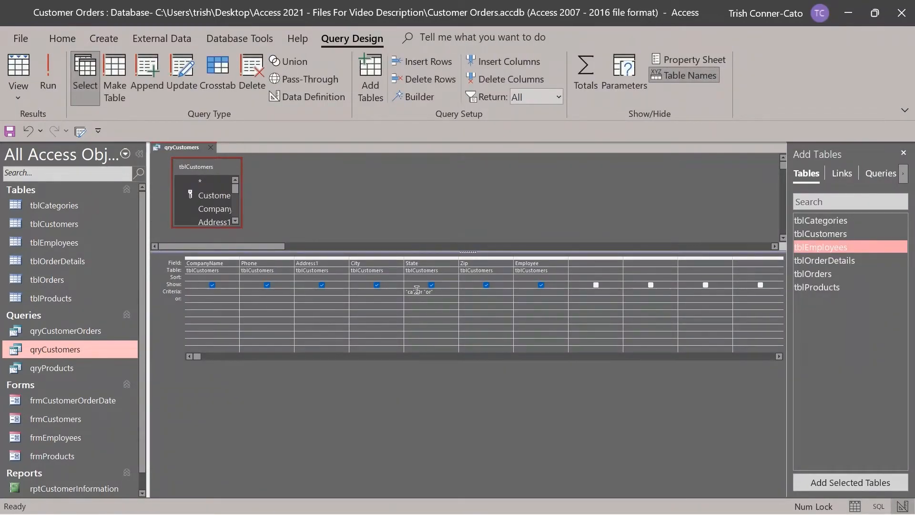
{"action": "left_click_drag", "start_coordinate": [416, 290], "coordinate": [440, 291]}
{"action": "key", "text": "Delete"}
{"action": "key", "text": "Down"}
{"action": "key", "text": "Down"}
{"action": "key", "text": "Up"}
{"action": "type", "text": "or"}
{"action": "left_click", "coordinate": [49, 76]}
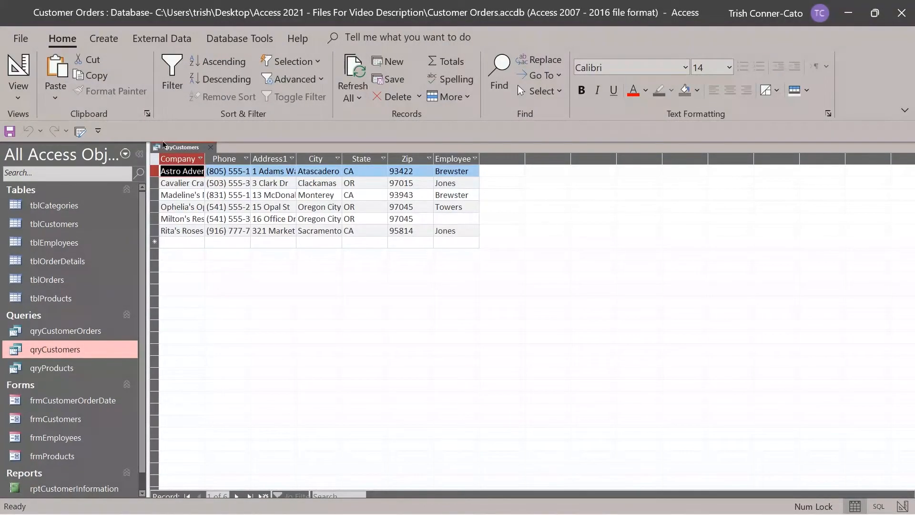
{"action": "right_click", "coordinate": [180, 148]}
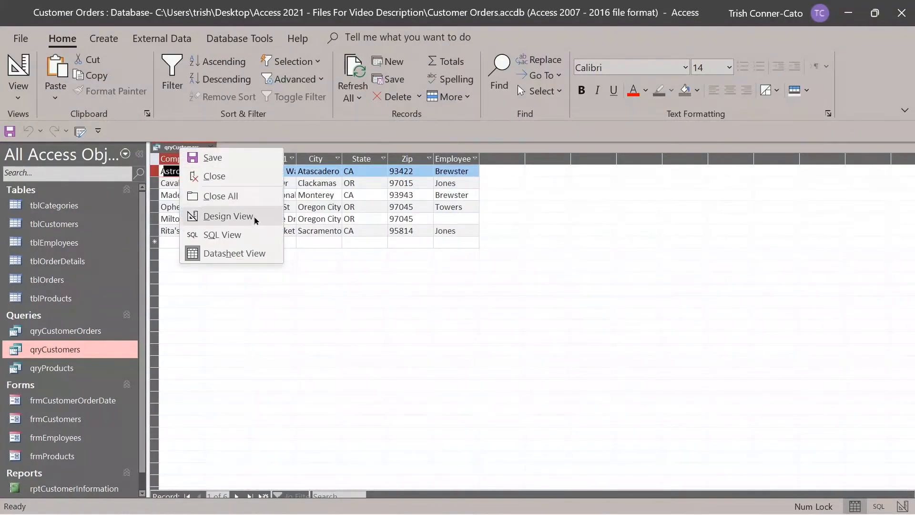
Replace the or-row State value with a Zip criterion of 93* and run, returning two CA customers.
{"action": "left_click", "coordinate": [247, 216]}
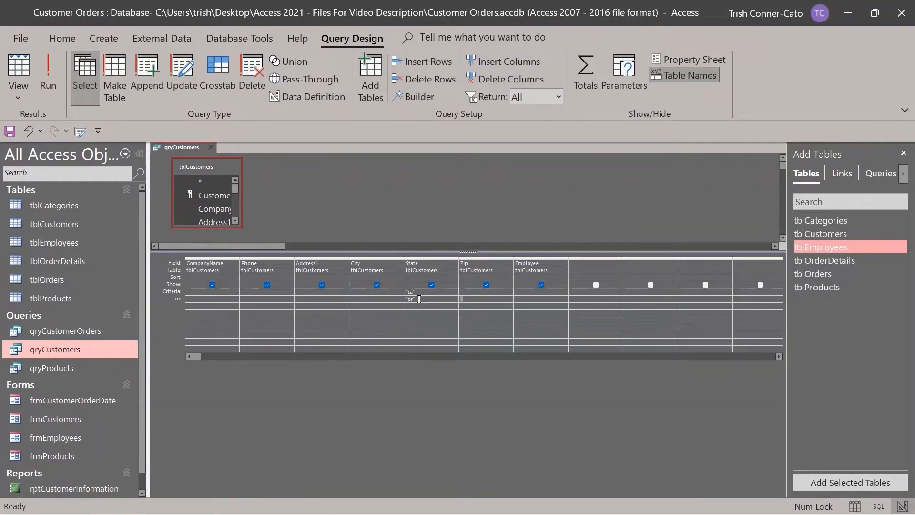
{"action": "left_click_drag", "start_coordinate": [416, 299], "coordinate": [395, 299]}
{"action": "key", "text": "Delete"}
{"action": "type", "text": "93*"}
{"action": "left_click", "coordinate": [48, 82]}
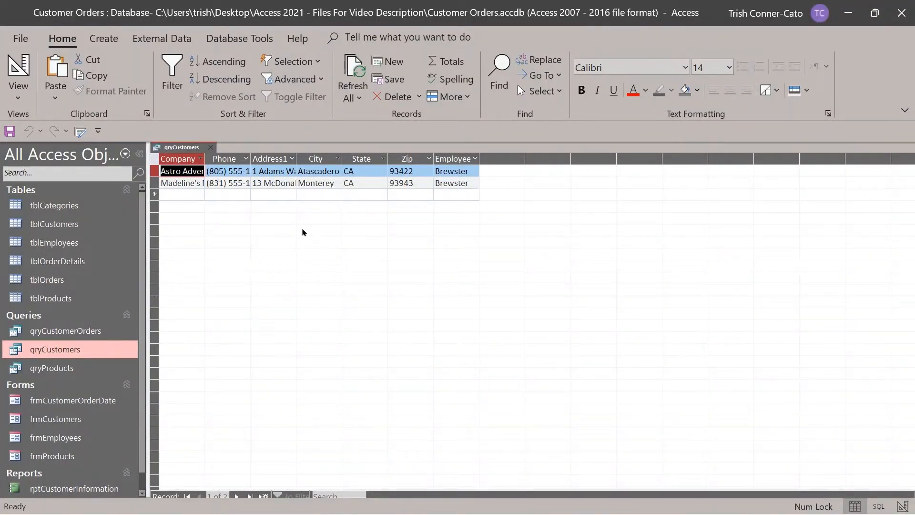
In Design View, clear the State criterion "ca" and the Zip criterion Like "93*".
{"action": "left_click", "coordinate": [18, 72]}
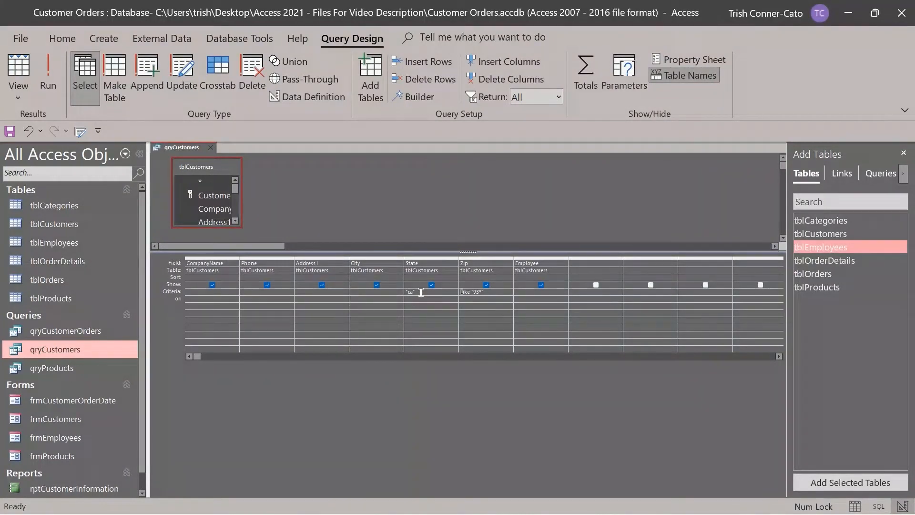
{"action": "left_click_drag", "start_coordinate": [417, 291], "coordinate": [385, 289]}
{"action": "key", "text": "Delete"}
{"action": "left_click_drag", "start_coordinate": [480, 293], "coordinate": [458, 291]}
{"action": "key", "text": "Delete"}
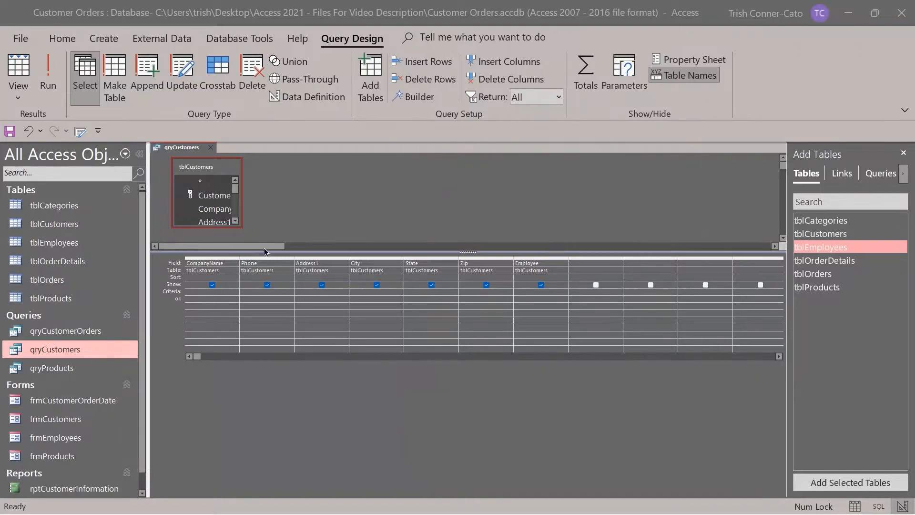
Enter LIKE "[a-g]*" in the CompanyName Criteria cell.
{"action": "left_click", "coordinate": [191, 291]}
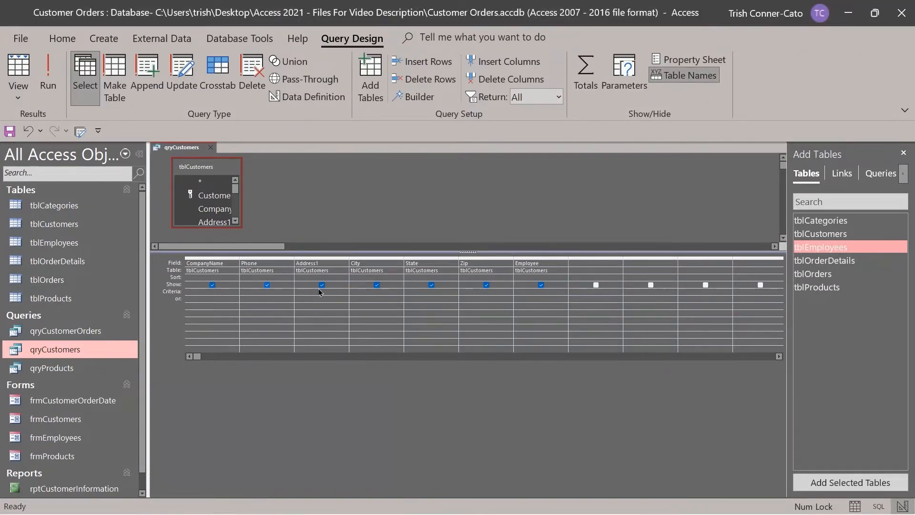
{"action": "type", "text": "L"}
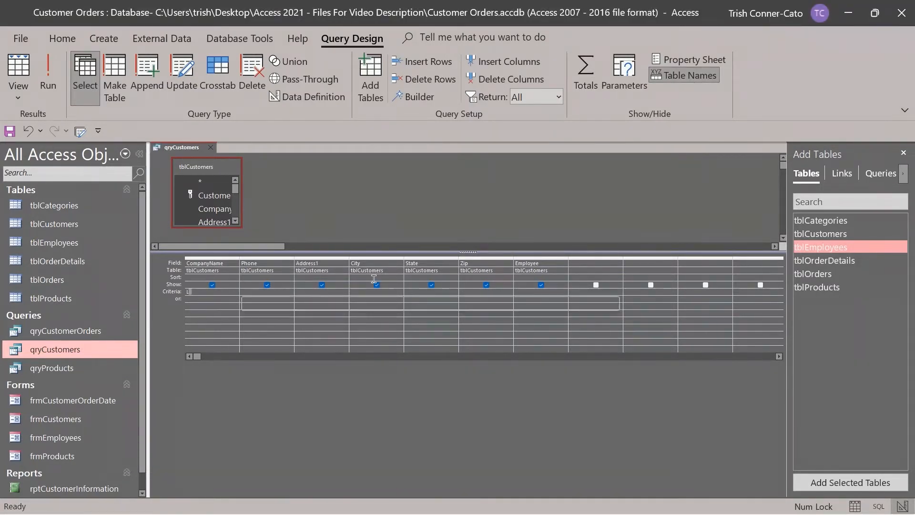
{"action": "key", "text": "Caps_Lock"}
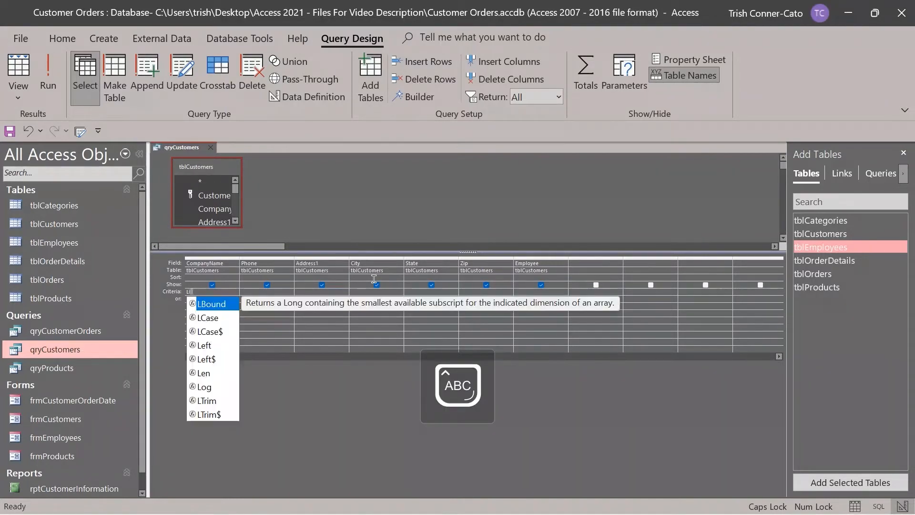
{"action": "type", "text": "IKE"}
{"action": "key", "text": "Caps_Lock"}
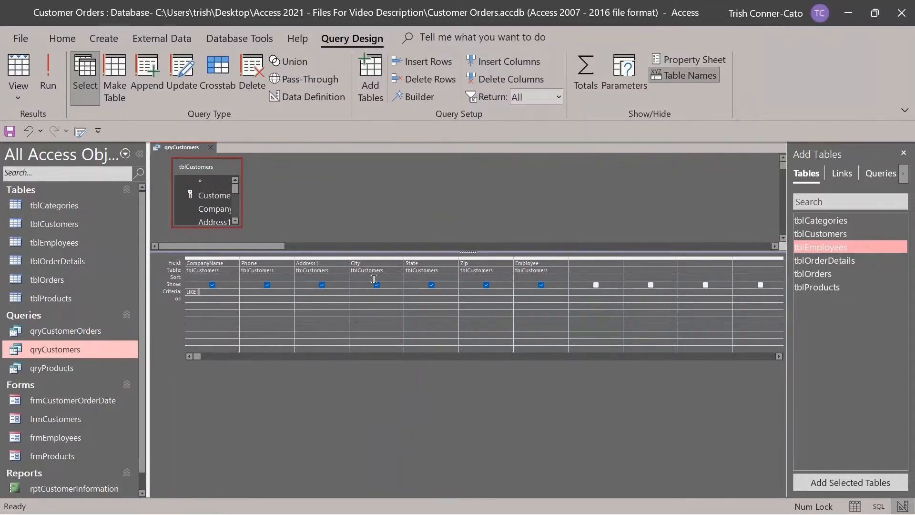
{"action": "type", "text": "\"[a-g]*\""}
Check the Like "[a-g]*" criterion in the Zoom box, then run the query to get seven A–G customers.
{"action": "right_click", "coordinate": [223, 292]}
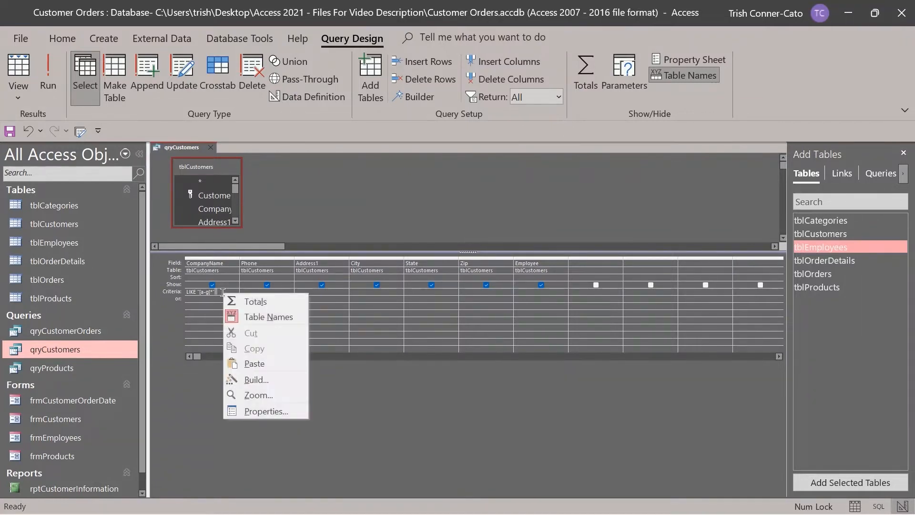
{"action": "left_click", "coordinate": [251, 396]}
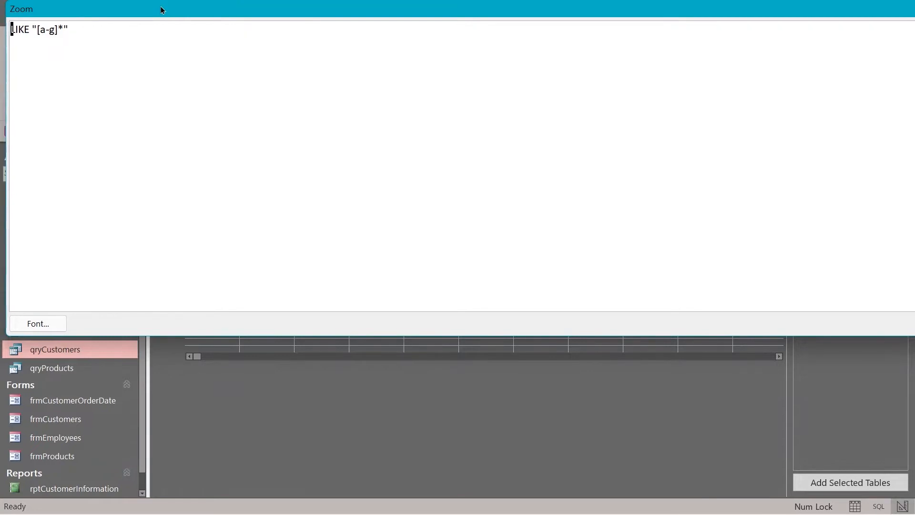
{"action": "left_click_drag", "start_coordinate": [159, 10], "coordinate": [212, 118]}
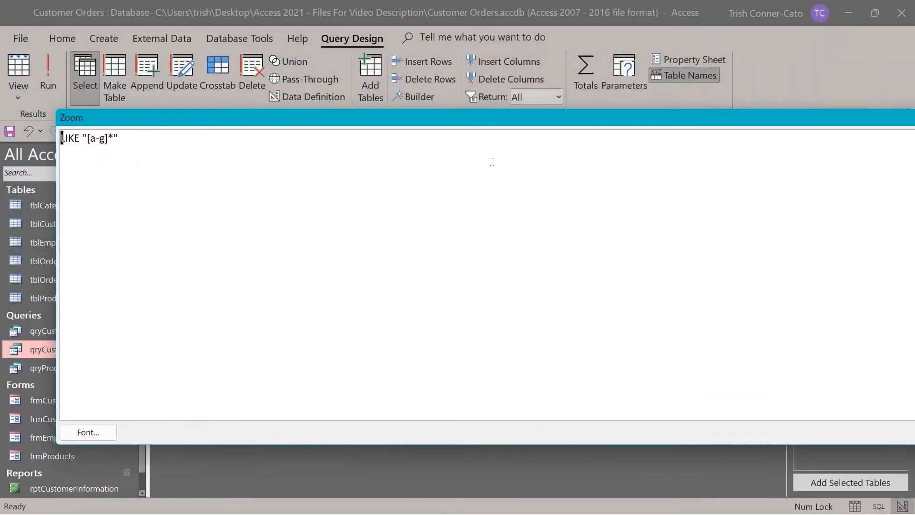
{"action": "left_click_drag", "start_coordinate": [788, 125], "coordinate": [808, 141]}
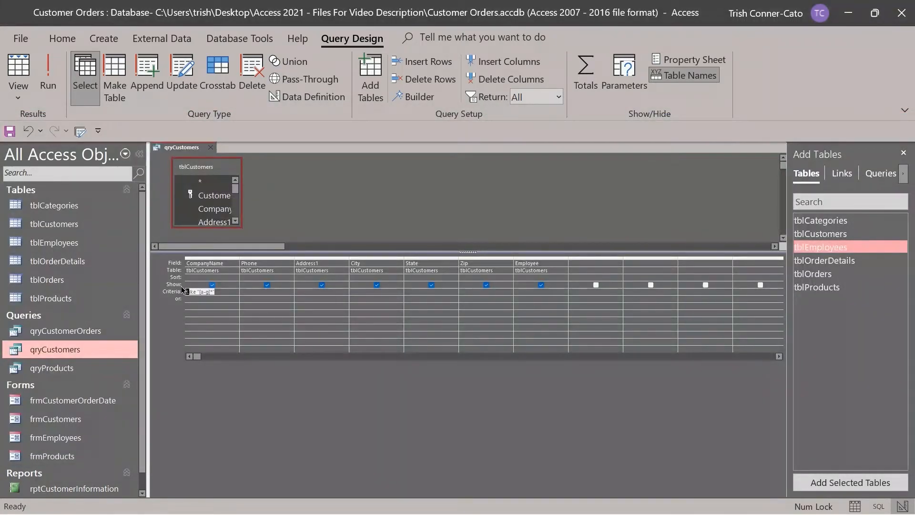
{"action": "right_click", "coordinate": [196, 293]}
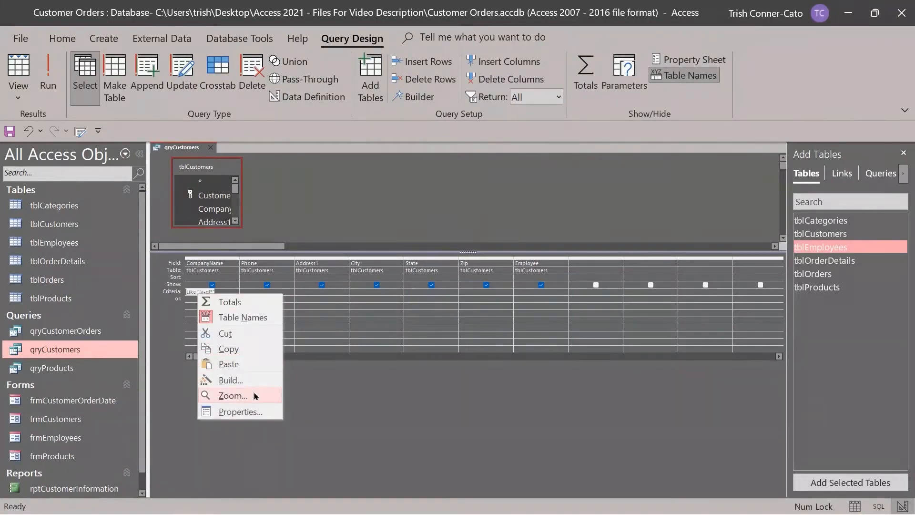
{"action": "left_click", "coordinate": [241, 397]}
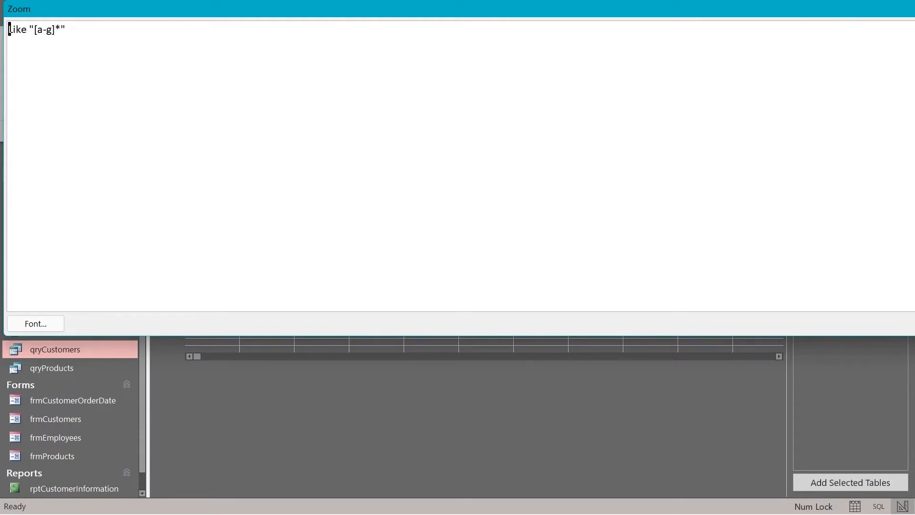
{"action": "key", "text": "Return"}
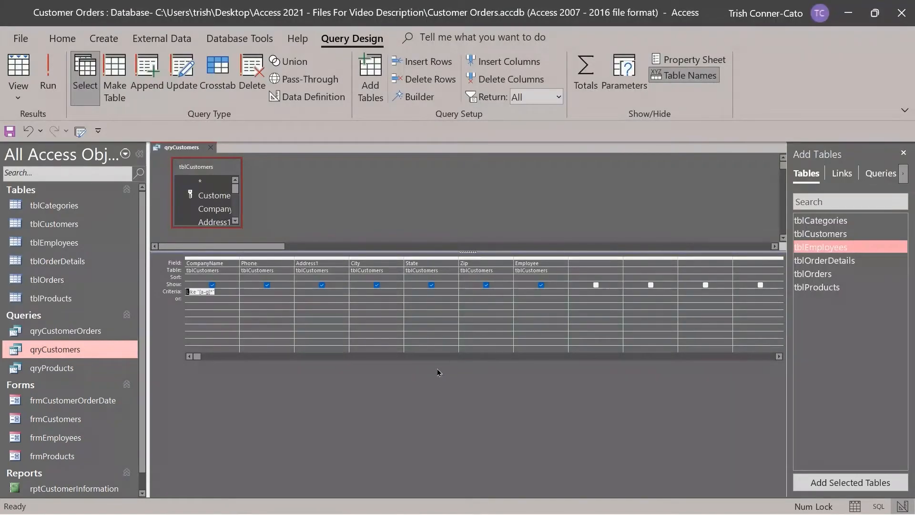
{"action": "left_click", "coordinate": [48, 71]}
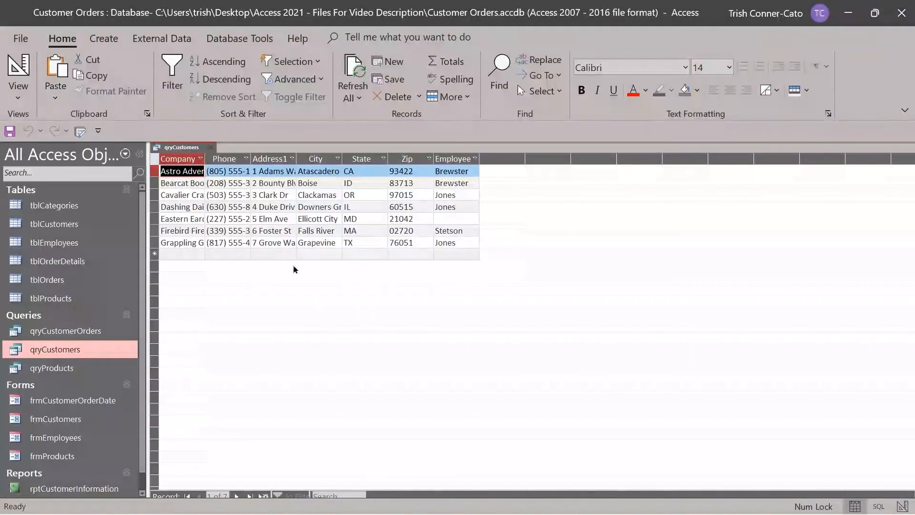
Auto-fit the Company column, then delete the CompanyName Like "[a-g]*" criterion in Design View.
{"action": "left_click_drag", "start_coordinate": [204, 160], "coordinate": [207, 160]}
{"action": "double_click", "coordinate": [208, 160]}
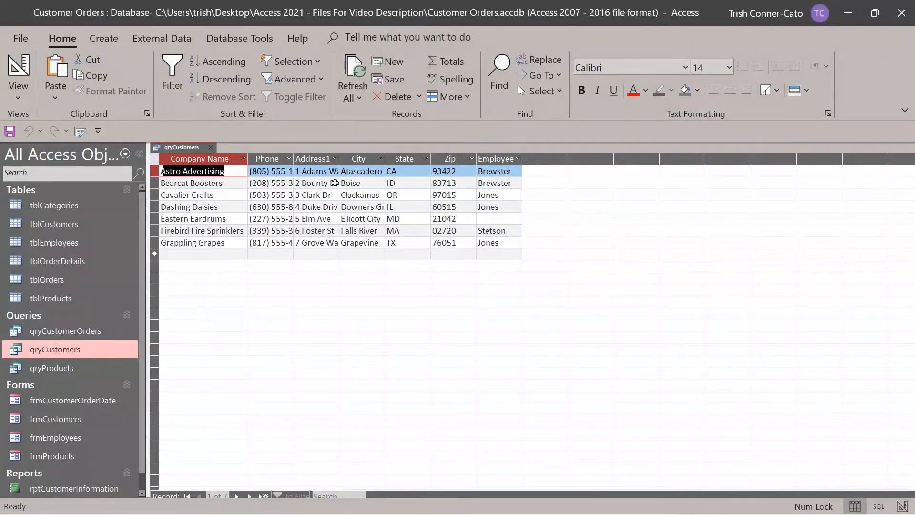
{"action": "right_click", "coordinate": [180, 150]}
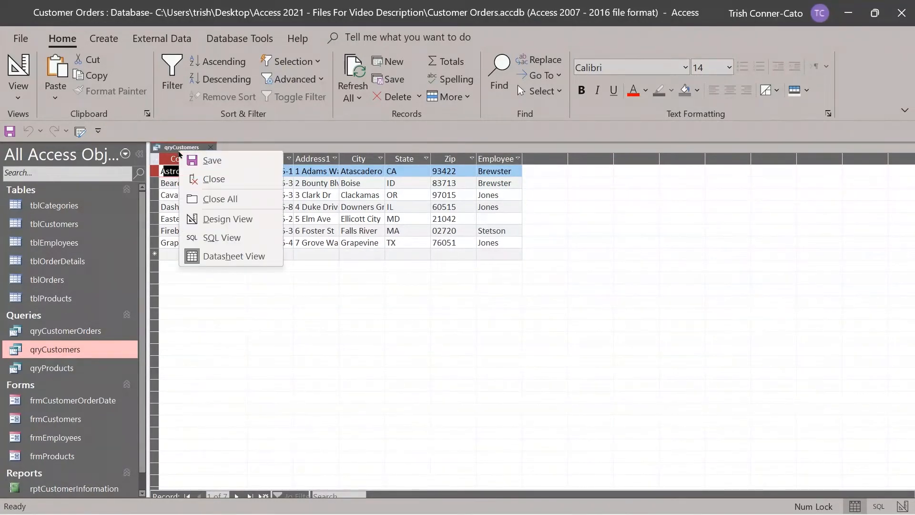
{"action": "left_click", "coordinate": [219, 220]}
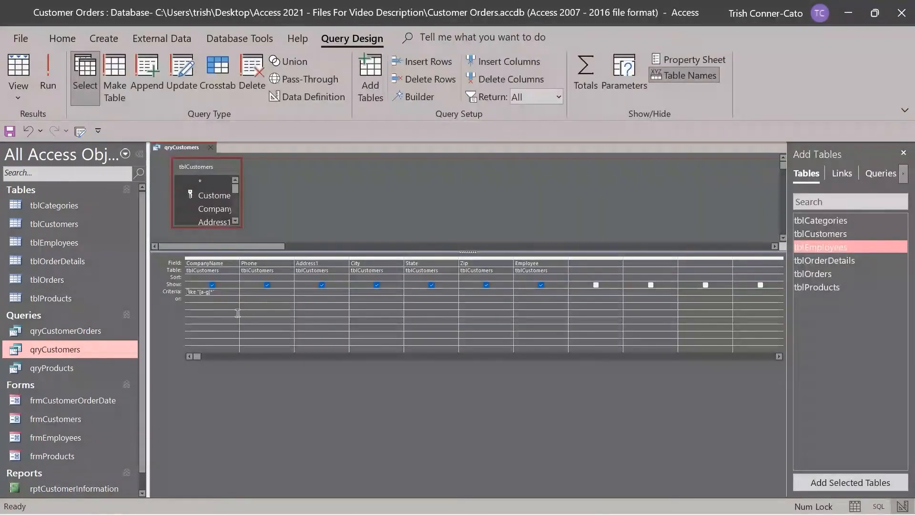
{"action": "right_click", "coordinate": [225, 293]}
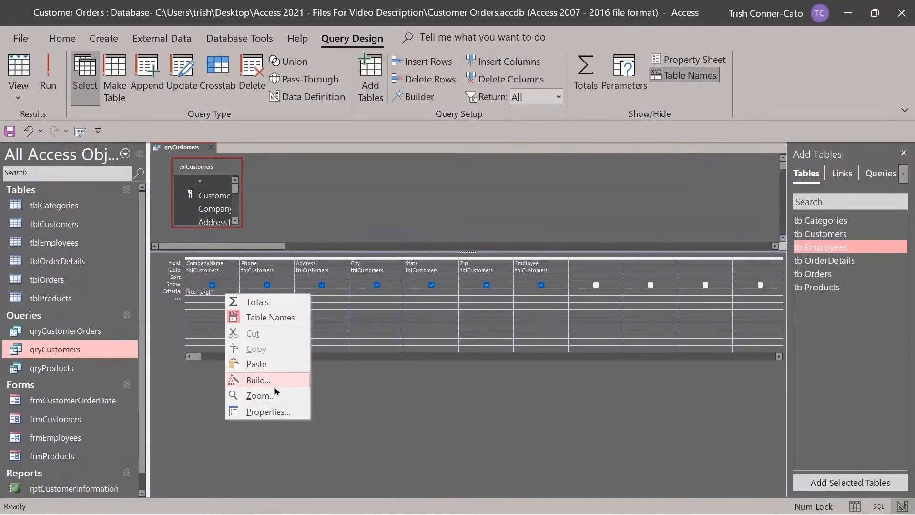
{"action": "left_click", "coordinate": [261, 395]}
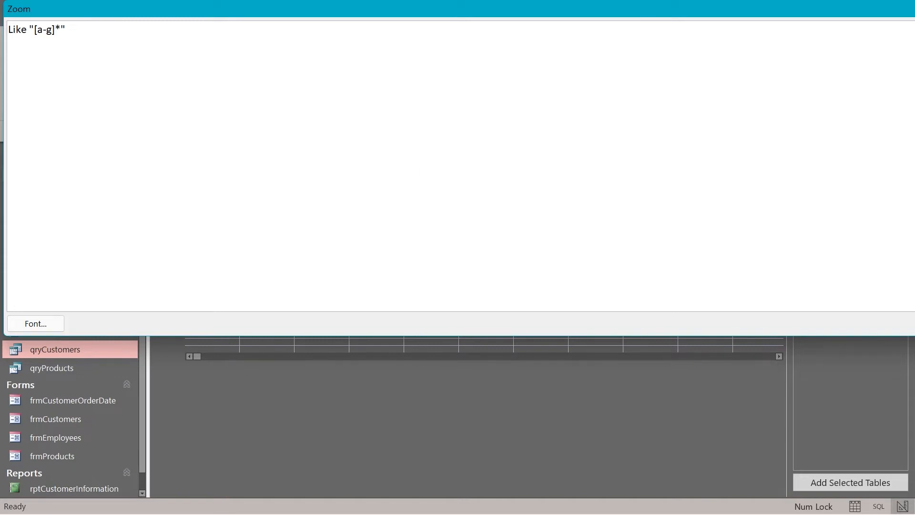
{"action": "key", "text": "Return"}
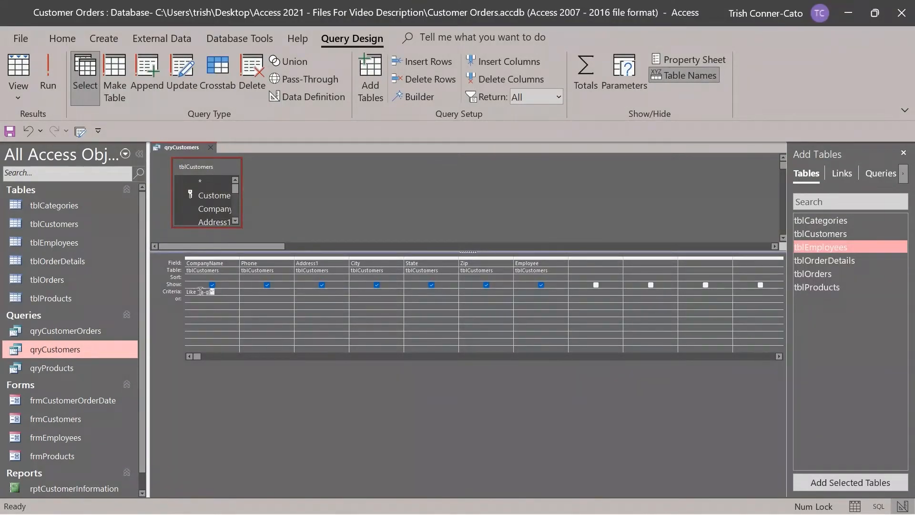
{"action": "key", "text": "Delete"}
Save and close qryCustomers.
{"action": "right_click", "coordinate": [191, 150]}
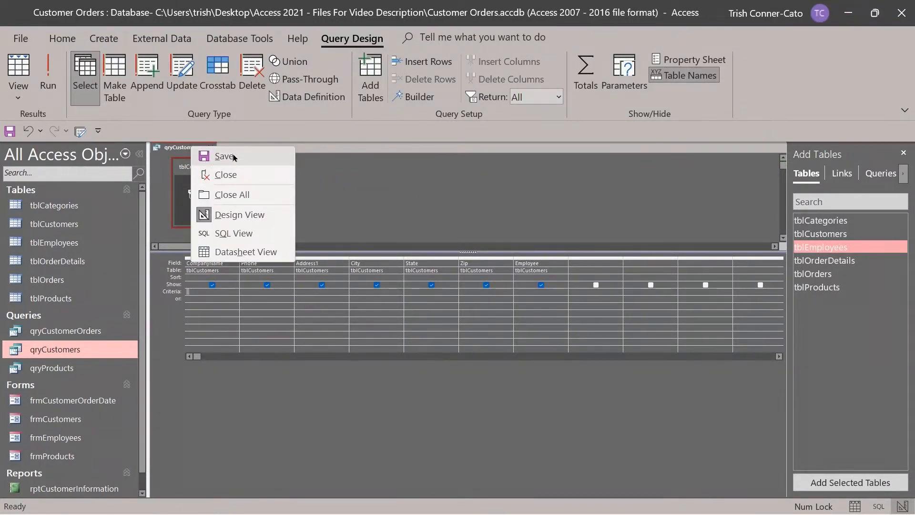
{"action": "left_click", "coordinate": [219, 156]}
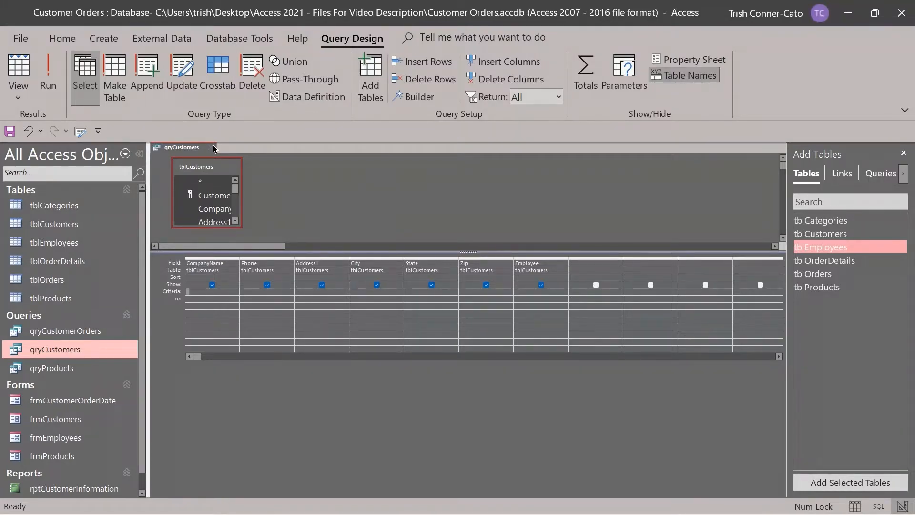
{"action": "left_click", "coordinate": [213, 148]}
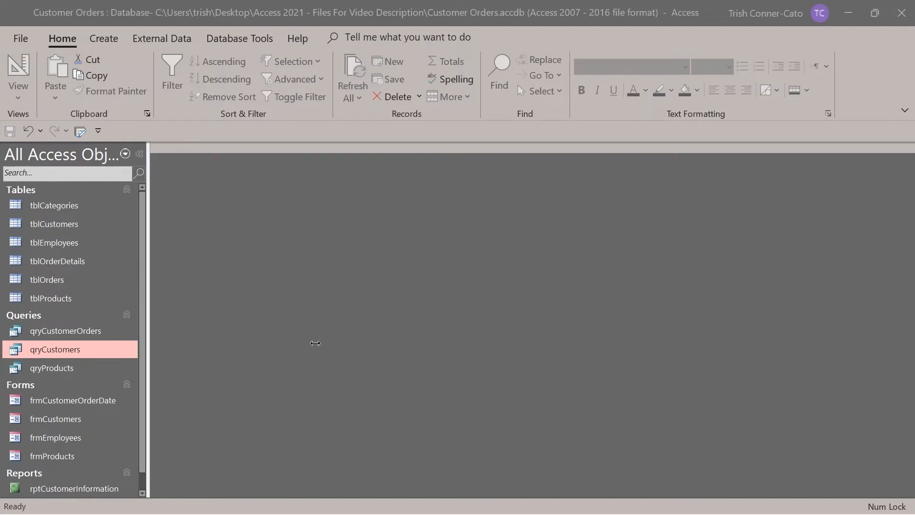
Reopen qryCustomers in Design View and run it, listing all 18 customers.
{"action": "right_click", "coordinate": [62, 350]}
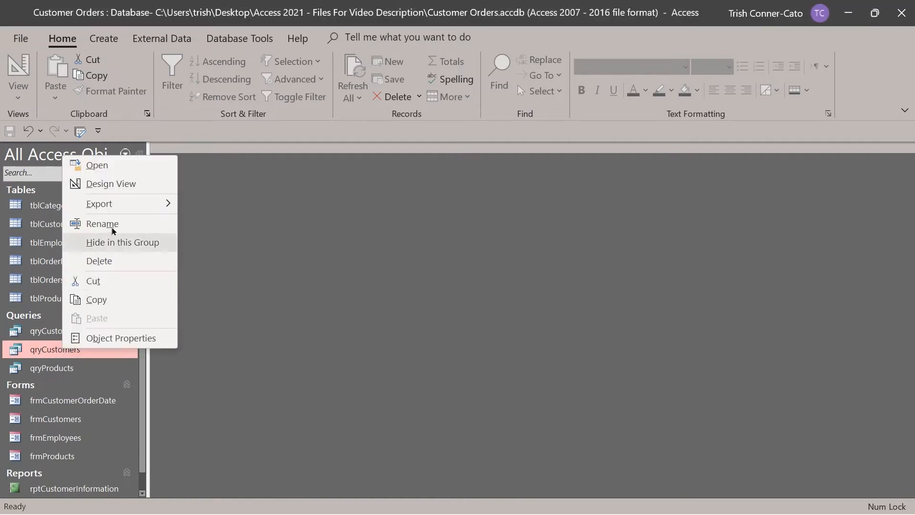
{"action": "left_click", "coordinate": [112, 184]}
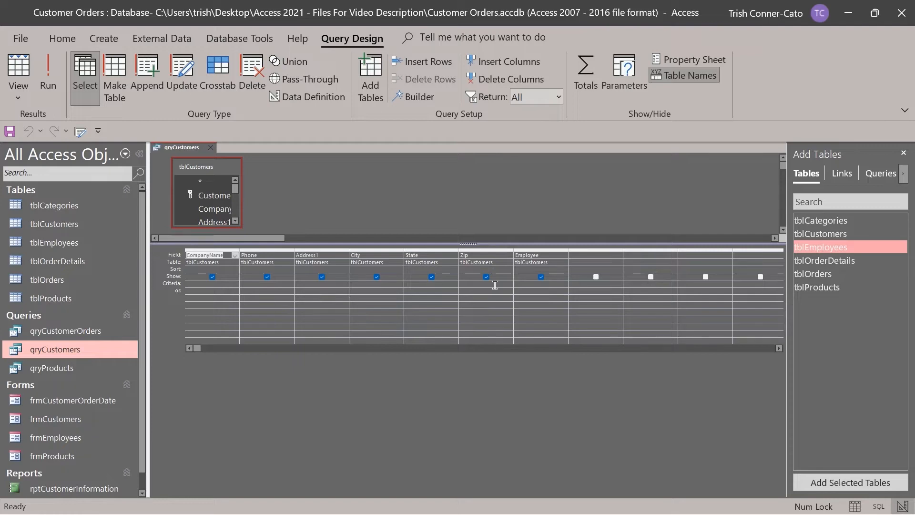
{"action": "left_click", "coordinate": [47, 81]}
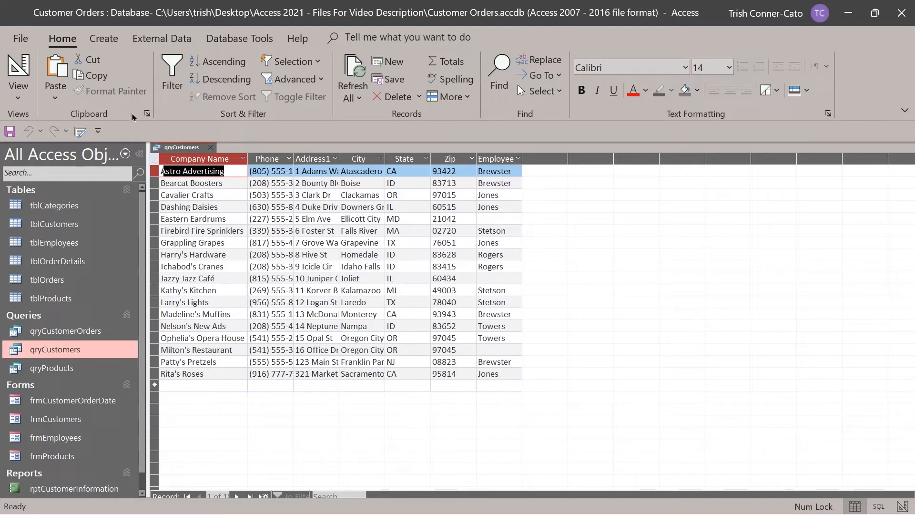
Switch qryCustomers to Design view and select the first empty Field column.
{"action": "left_click", "coordinate": [7, 58]}
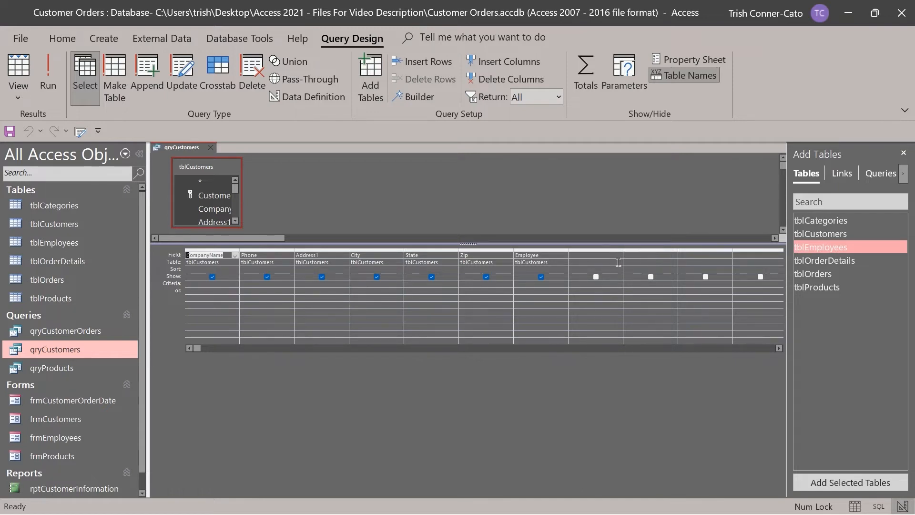
{"action": "left_click", "coordinate": [577, 256]}
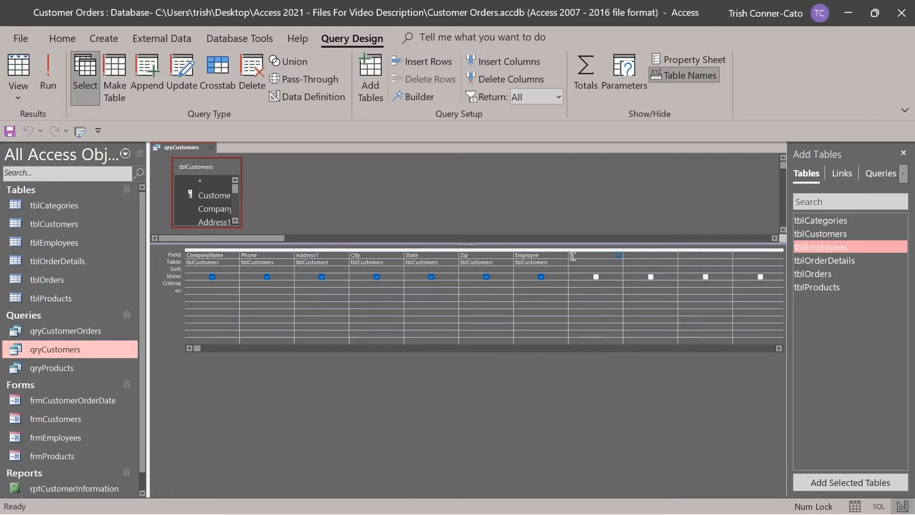
In the Expression Builder for the empty field, start "Full Name:" with tblEmployees LastName.
{"action": "right_click", "coordinate": [573, 257]}
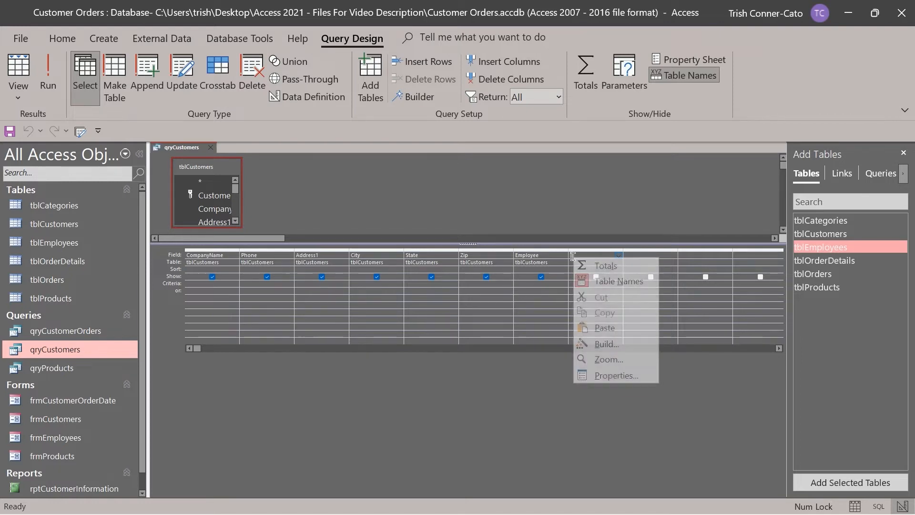
{"action": "left_click", "coordinate": [601, 345]}
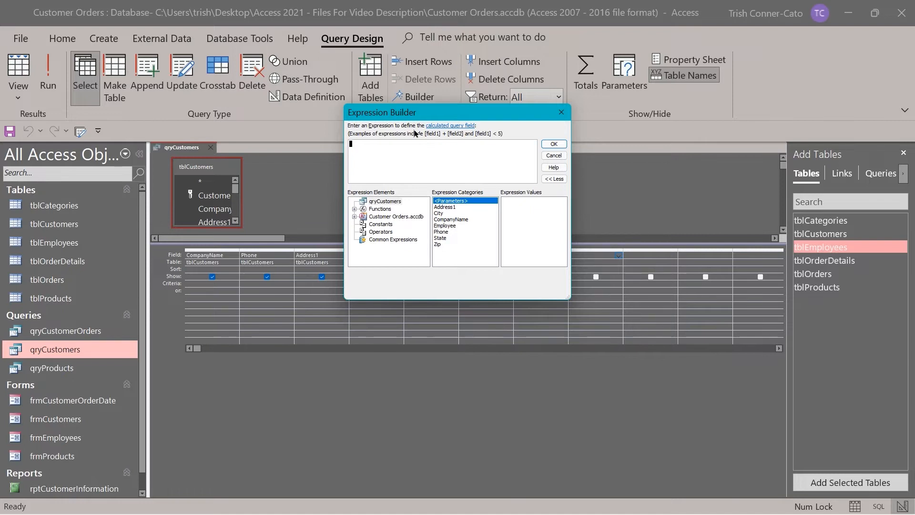
{"action": "type", "text": "Full N"}
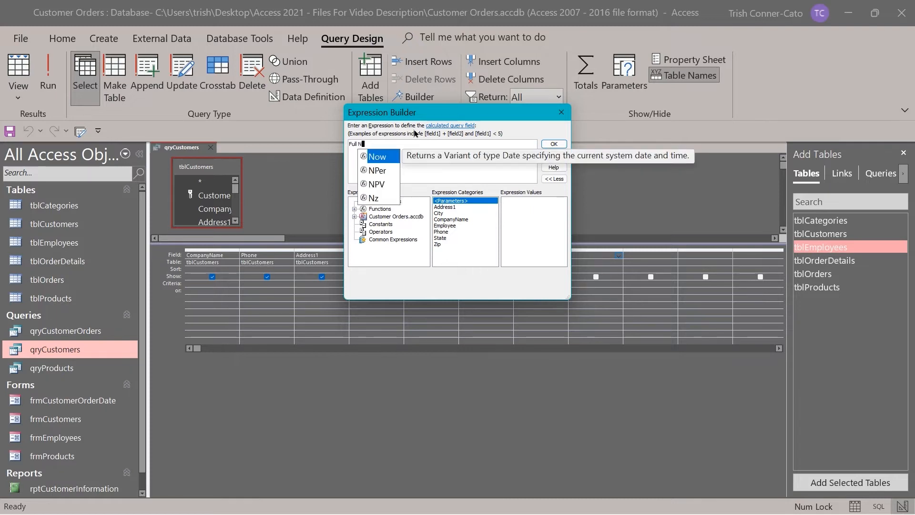
{"action": "type", "text": "ame:"}
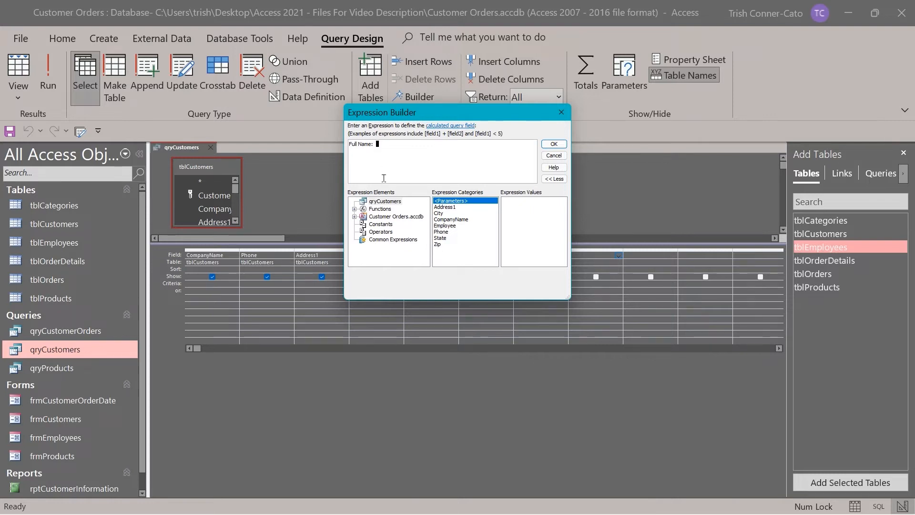
{"action": "left_click", "coordinate": [354, 217]}
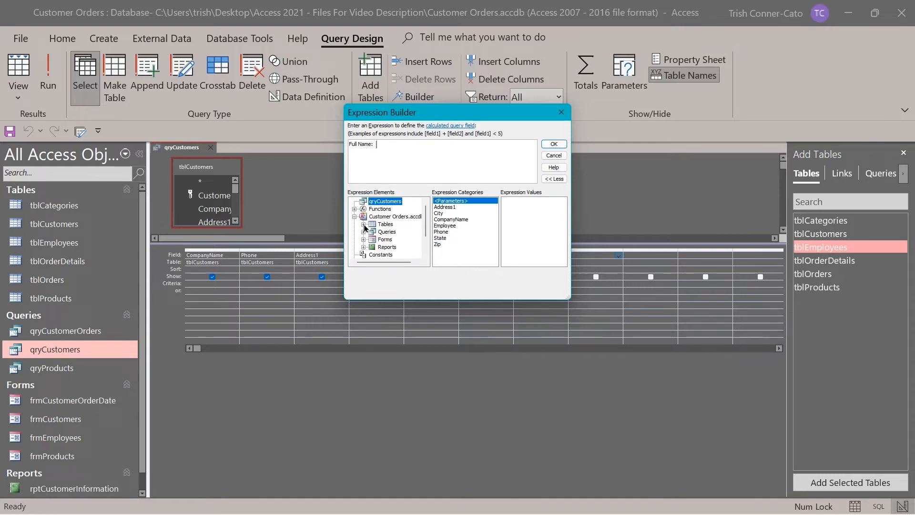
{"action": "left_click", "coordinate": [364, 224]}
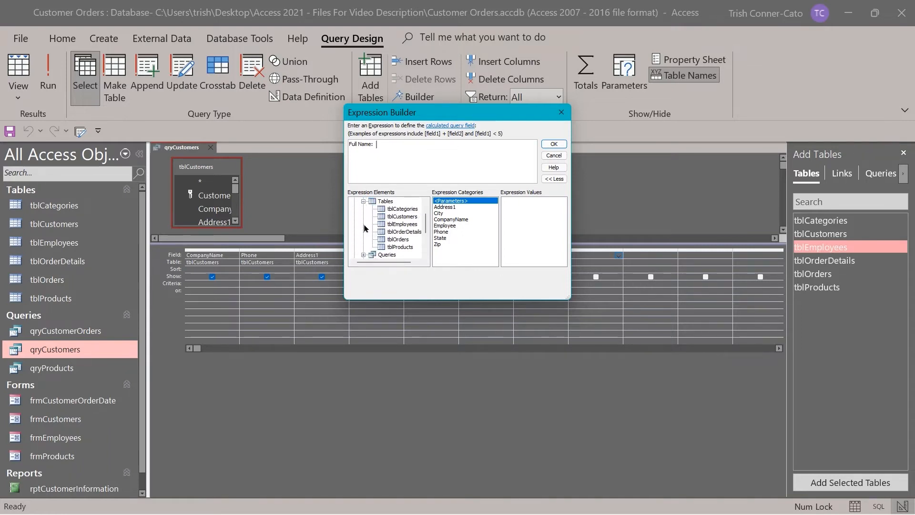
{"action": "left_click", "coordinate": [399, 225]}
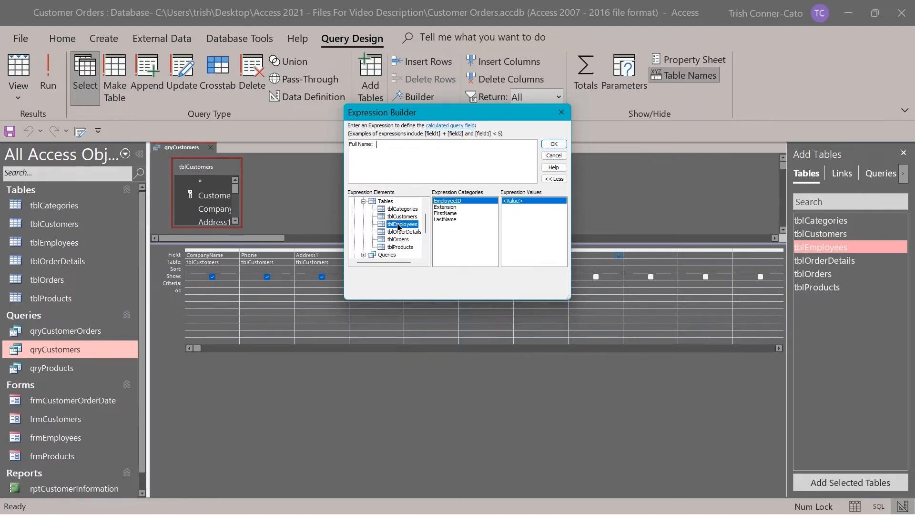
{"action": "double_click", "coordinate": [446, 219]}
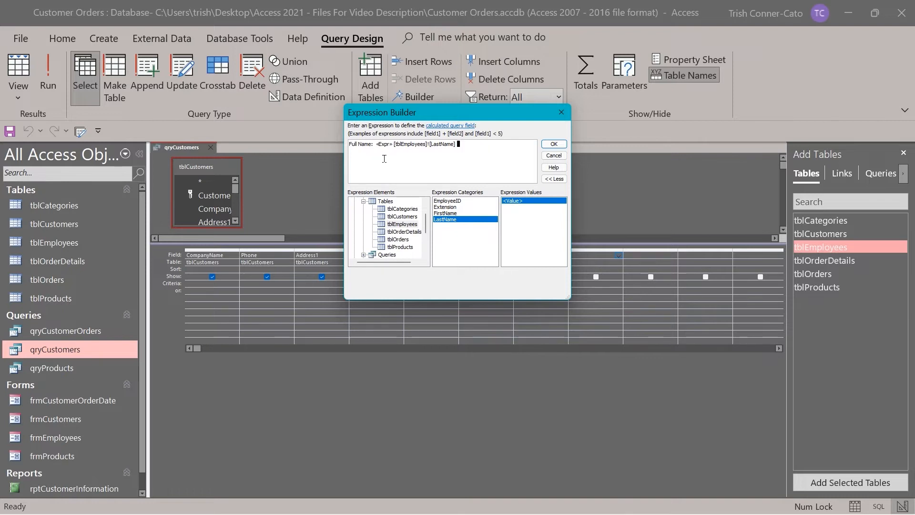
Complete the expression as LastName & ", " & FirstName and confirm it.
{"action": "left_click", "coordinate": [382, 144]}
{"action": "key", "text": "Delete"}
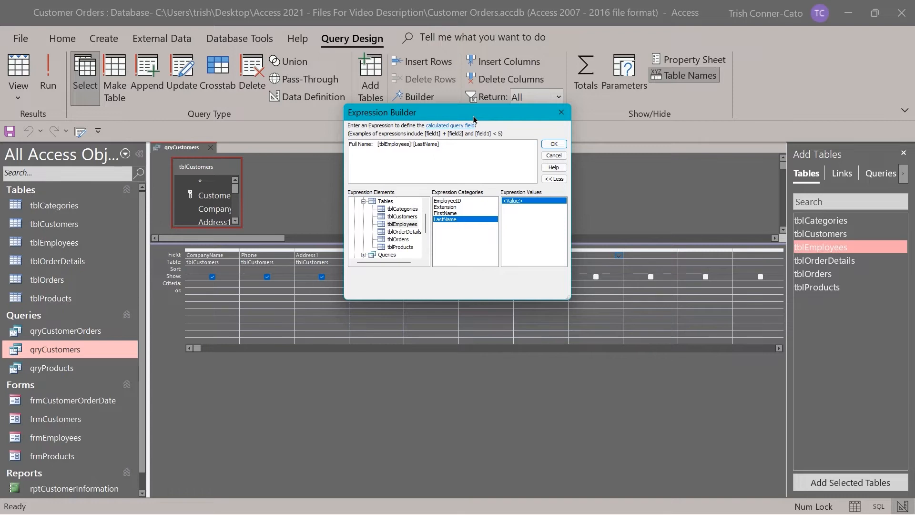
{"action": "left_click", "coordinate": [451, 144]}
{"action": "type", "text": "&"}
{"action": "type", "text": ", \" &"}
{"action": "double_click", "coordinate": [455, 214]}
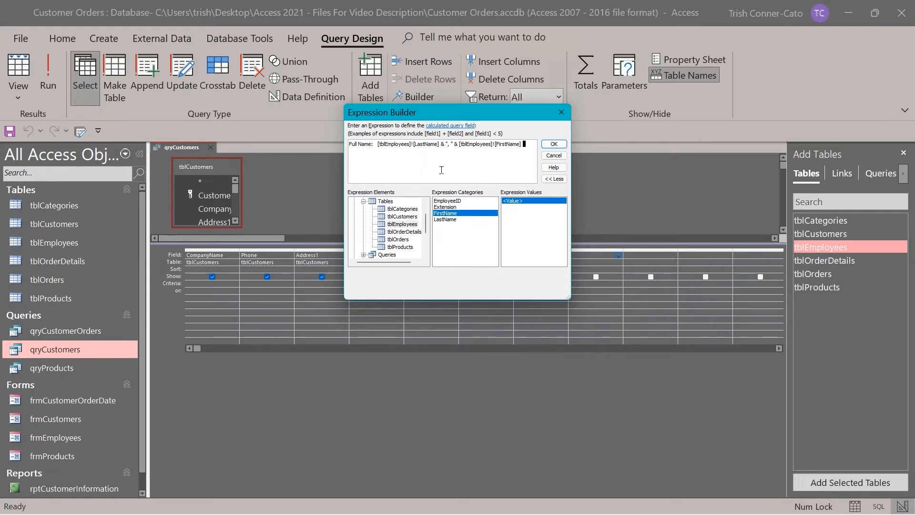
{"action": "left_click", "coordinate": [554, 144]}
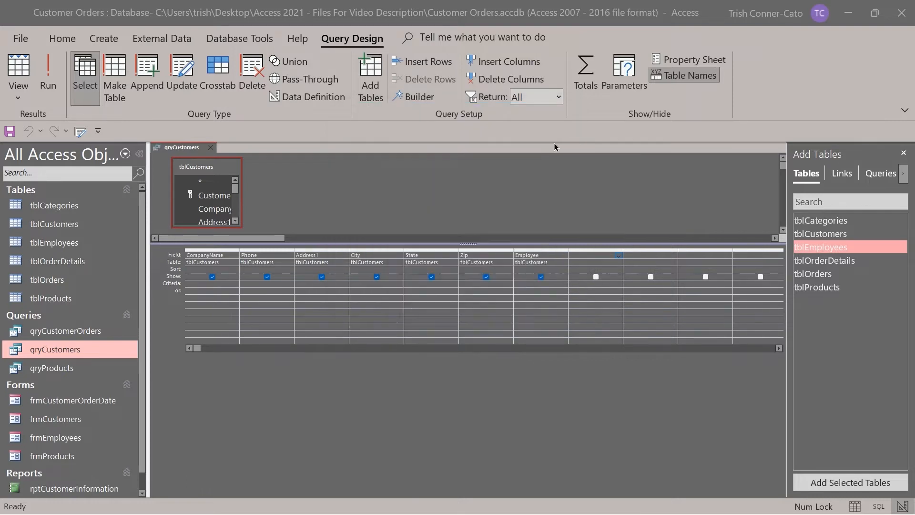
{"action": "right_click", "coordinate": [581, 256]}
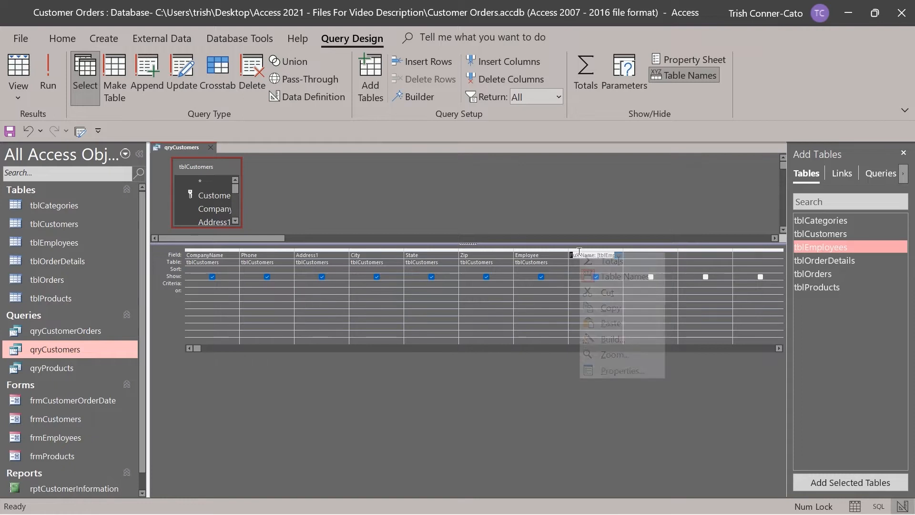
{"action": "left_click", "coordinate": [615, 354]}
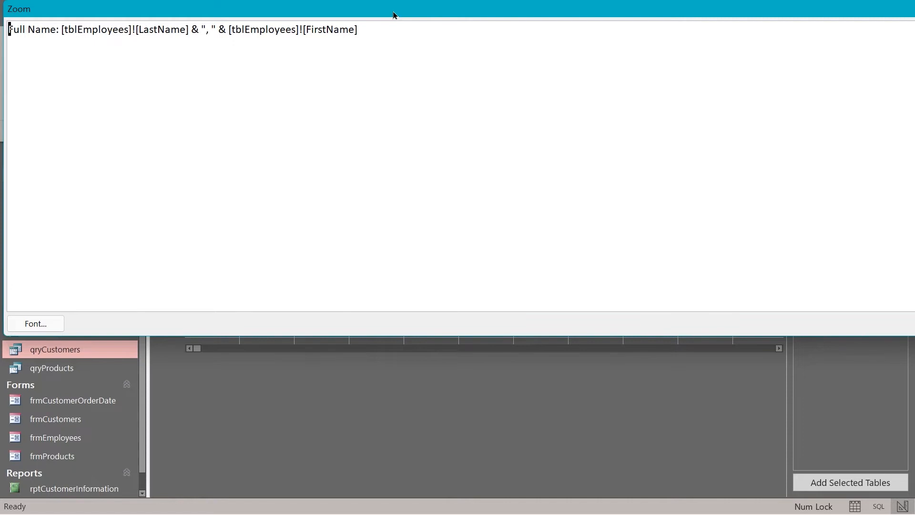
{"action": "left_click_drag", "start_coordinate": [393, 15], "coordinate": [394, 20]}
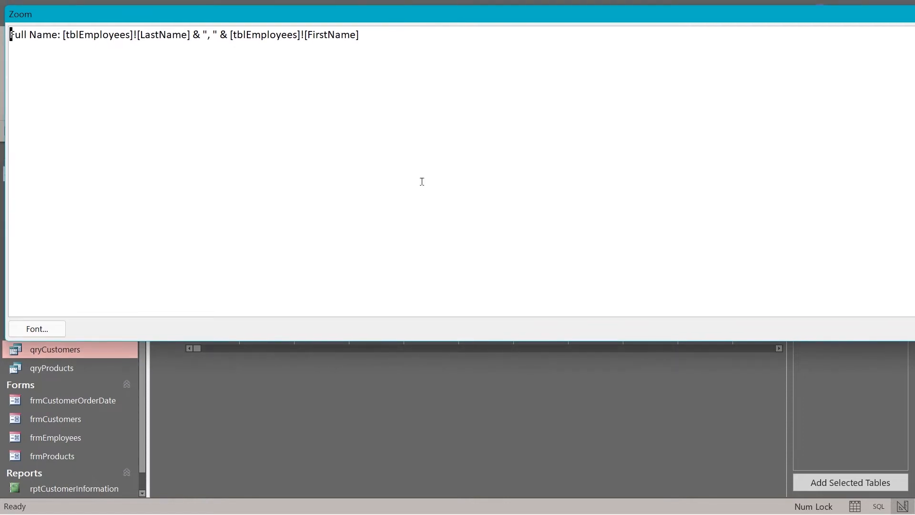
{"action": "key", "text": "Return"}
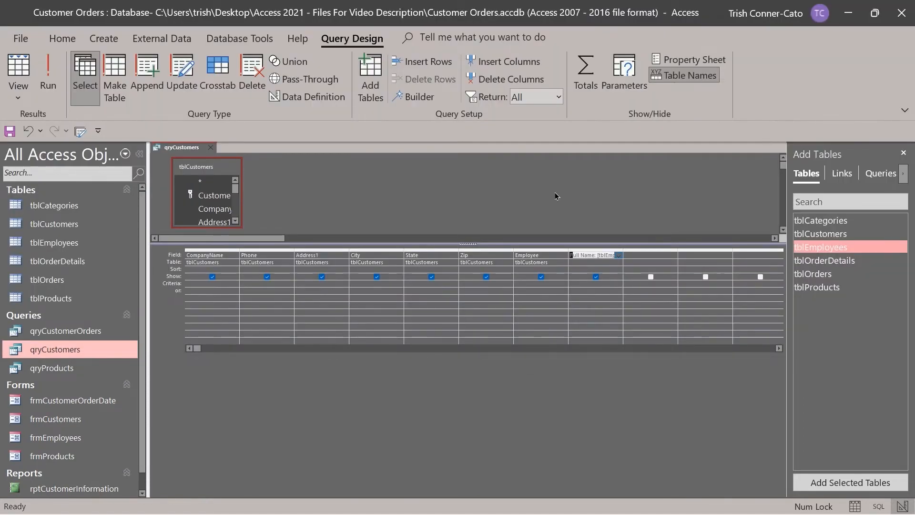
{"action": "left_click", "coordinate": [47, 80]}
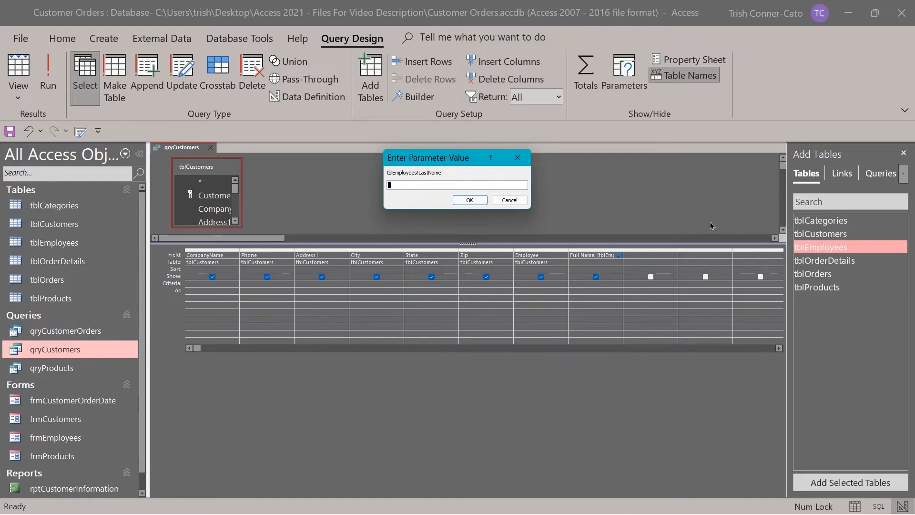
{"action": "left_click", "coordinate": [523, 201]}
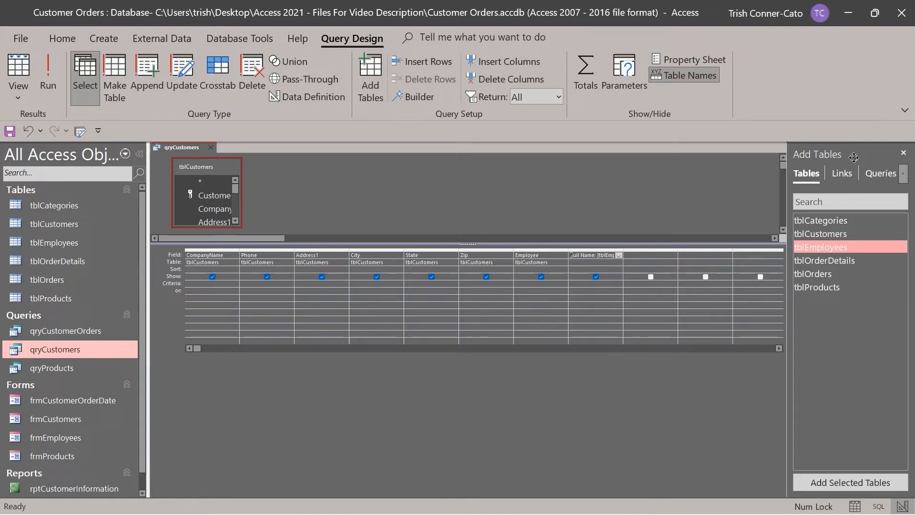
Add tblEmployees to the query, run it, and widen Full Name to show the employee names.
{"action": "double_click", "coordinate": [820, 247]}
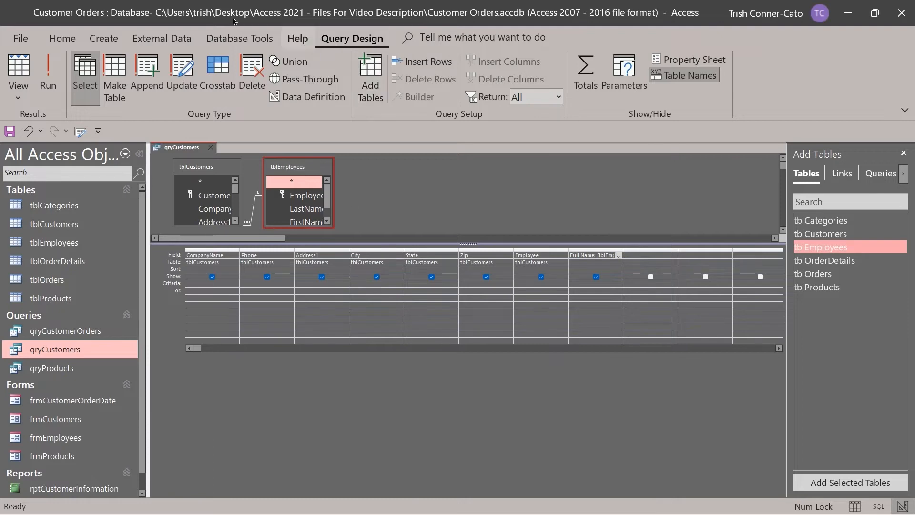
{"action": "left_click", "coordinate": [42, 88]}
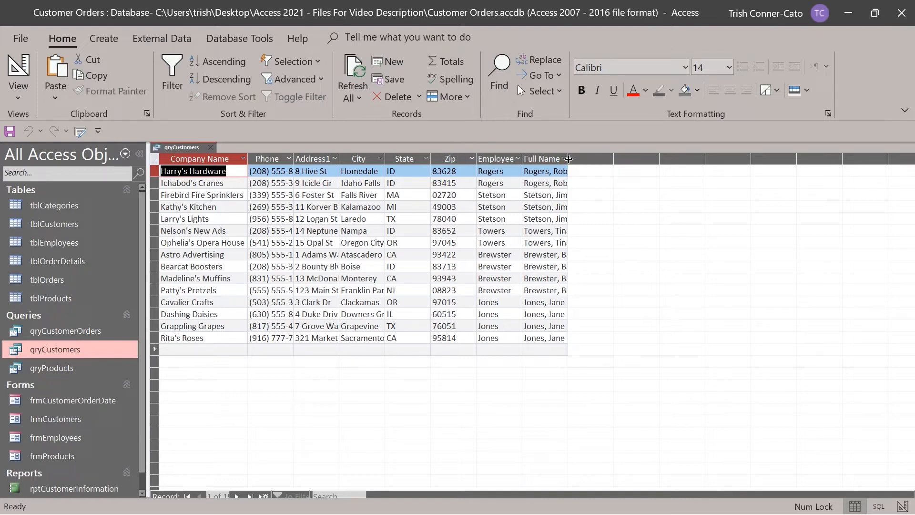
{"action": "left_click_drag", "start_coordinate": [567, 159], "coordinate": [595, 159]}
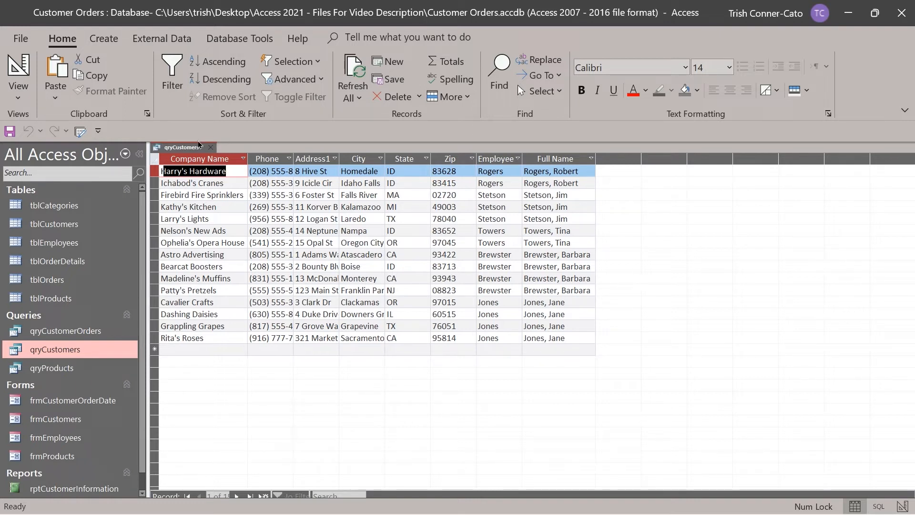
{"action": "left_click_drag", "start_coordinate": [183, 150], "coordinate": [183, 151]}
{"action": "left_click", "coordinate": [224, 217]}
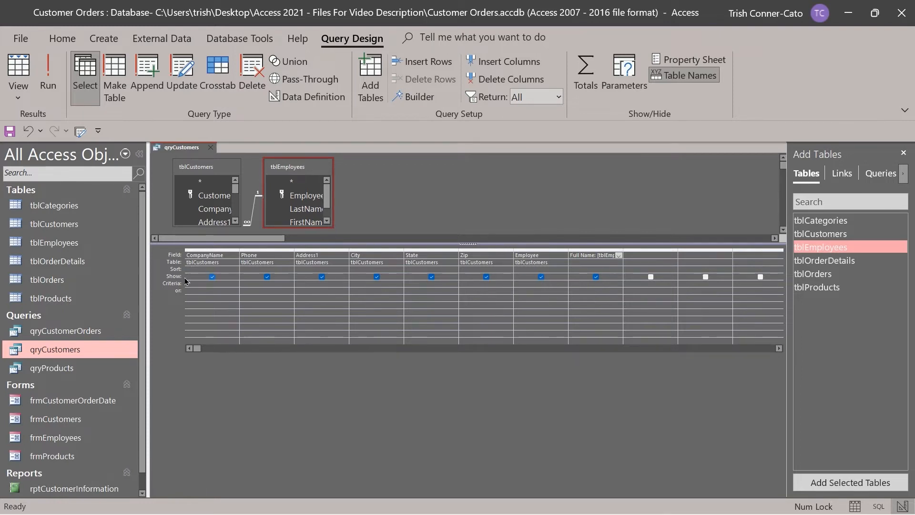
Hide the Employee column in qryCustomers, check the results, and return to Design View.
{"action": "left_click", "coordinate": [541, 277]}
{"action": "left_click", "coordinate": [51, 87]}
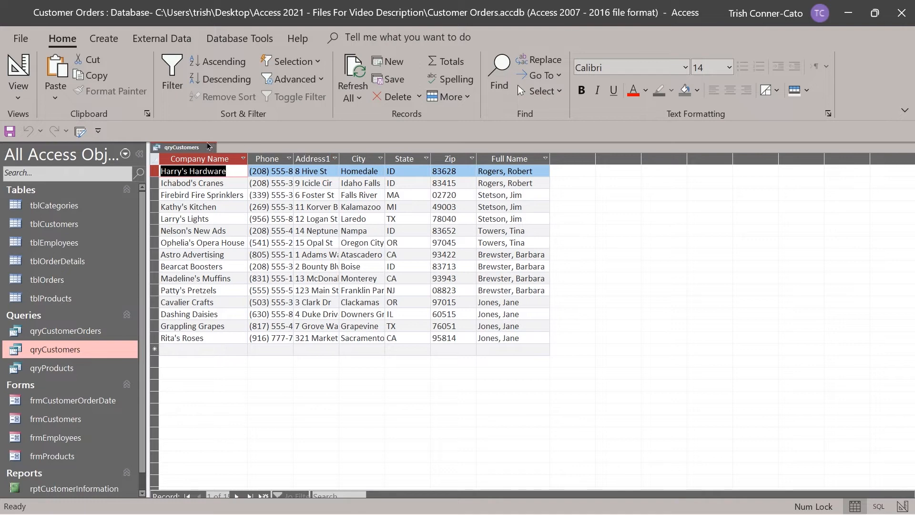
{"action": "right_click", "coordinate": [186, 147]}
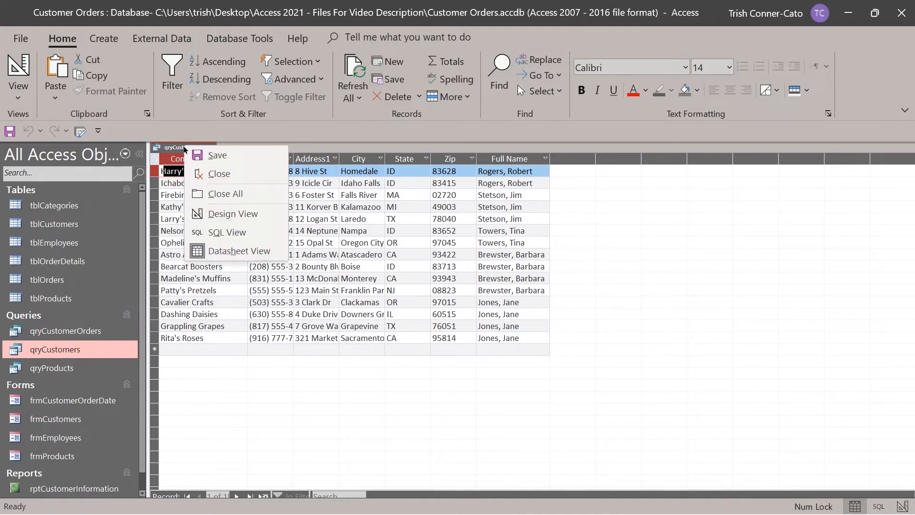
{"action": "left_click", "coordinate": [231, 212]}
Save the qryCustomers query and close it.
{"action": "right_click", "coordinate": [191, 149]}
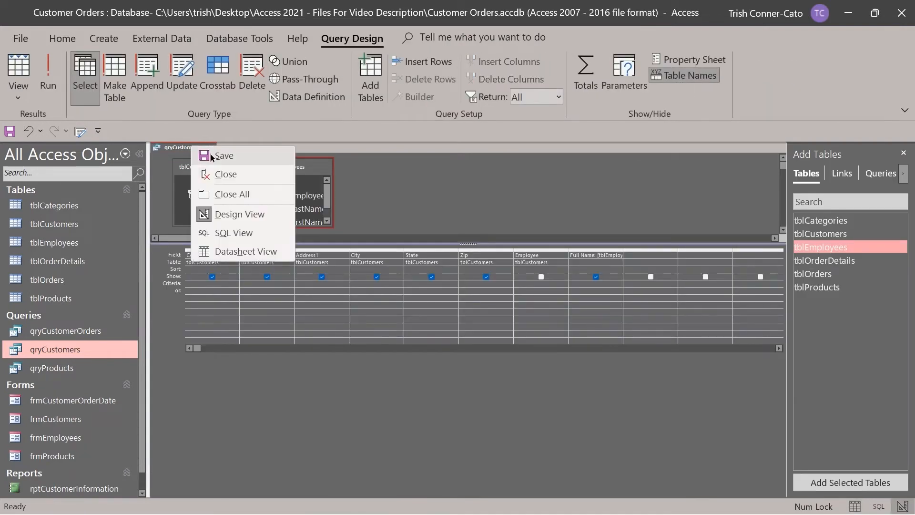
{"action": "left_click", "coordinate": [229, 161]}
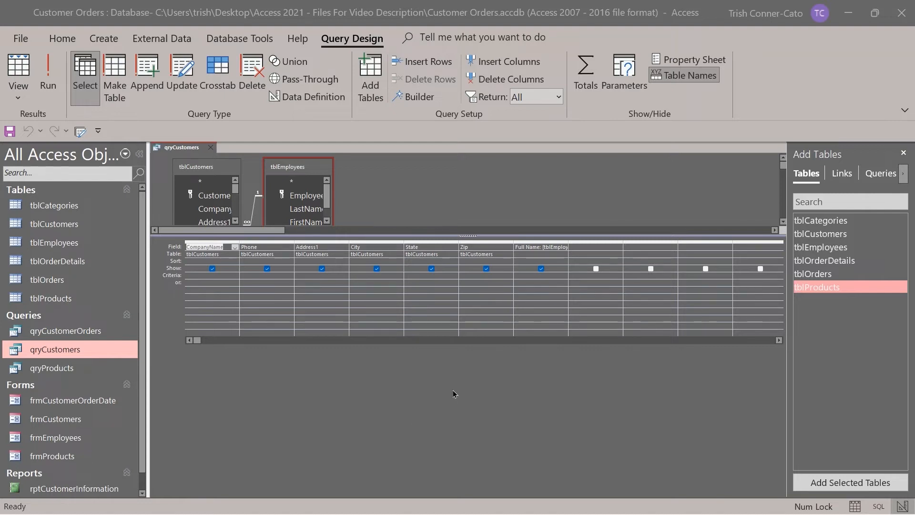
{"action": "left_click", "coordinate": [210, 147]}
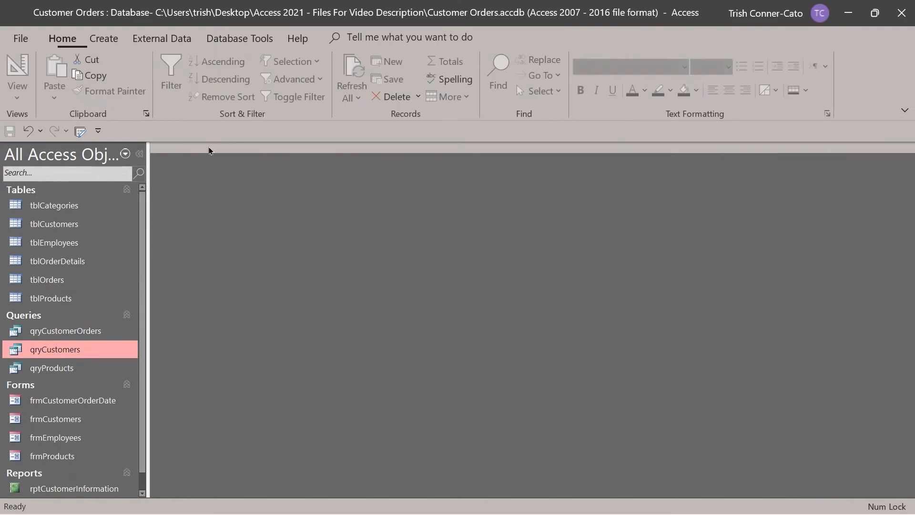
Open qryCustomerOrders in Design View, add tblProducts, and put ProductName and Price in the grid.
{"action": "right_click", "coordinate": [61, 339]}
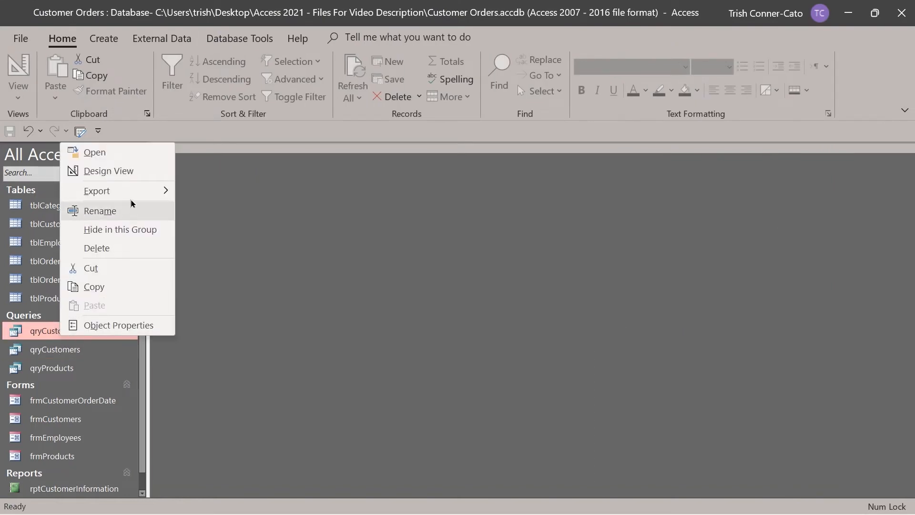
{"action": "left_click", "coordinate": [134, 172]}
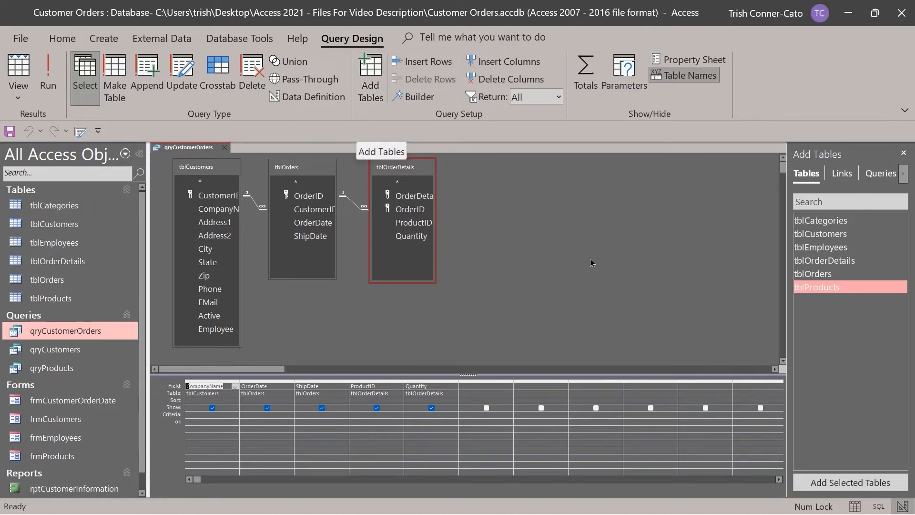
{"action": "double_click", "coordinate": [813, 287]}
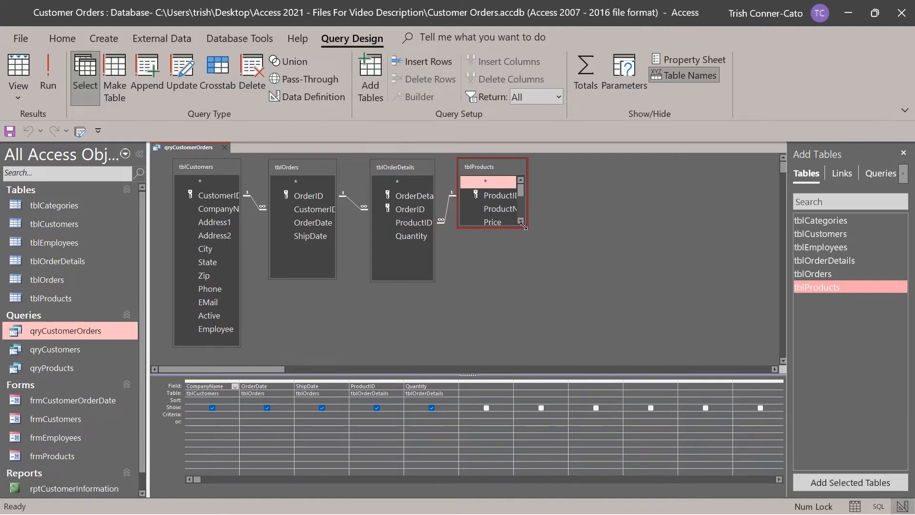
{"action": "left_click_drag", "start_coordinate": [524, 226], "coordinate": [592, 305]}
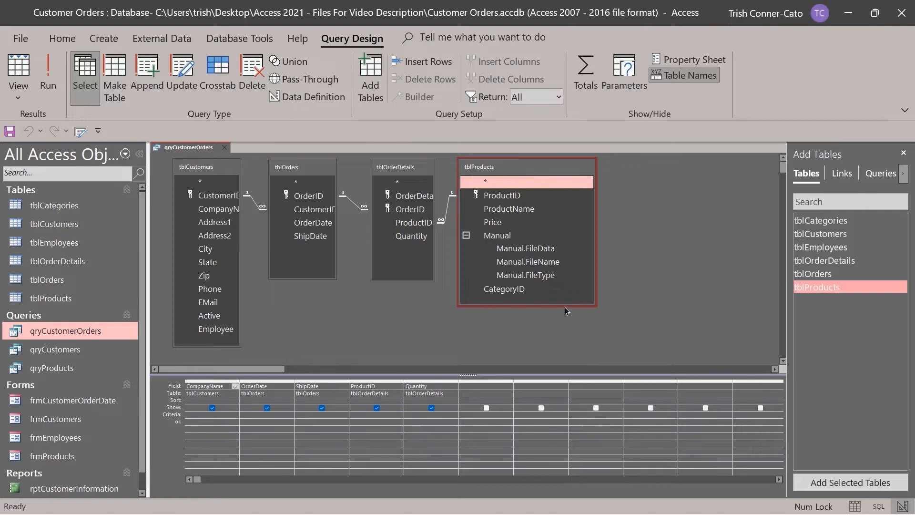
{"action": "double_click", "coordinate": [524, 213]}
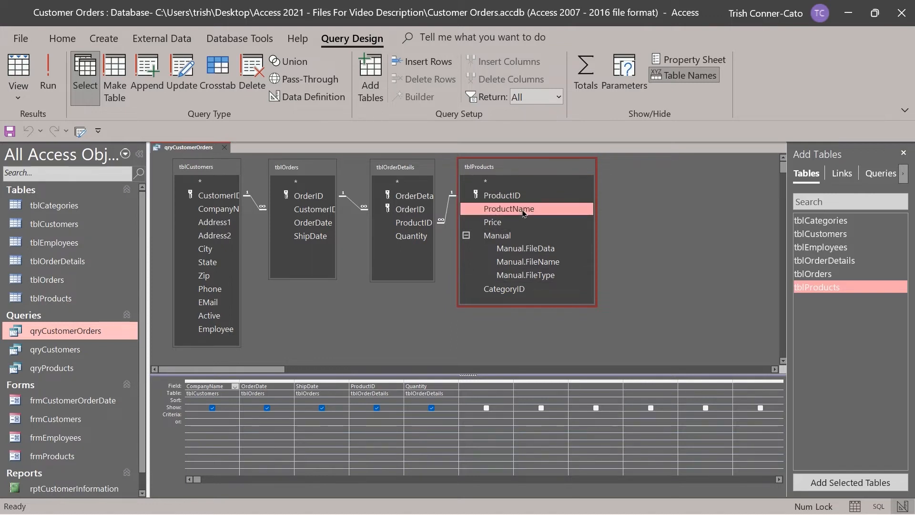
{"action": "double_click", "coordinate": [508, 222]}
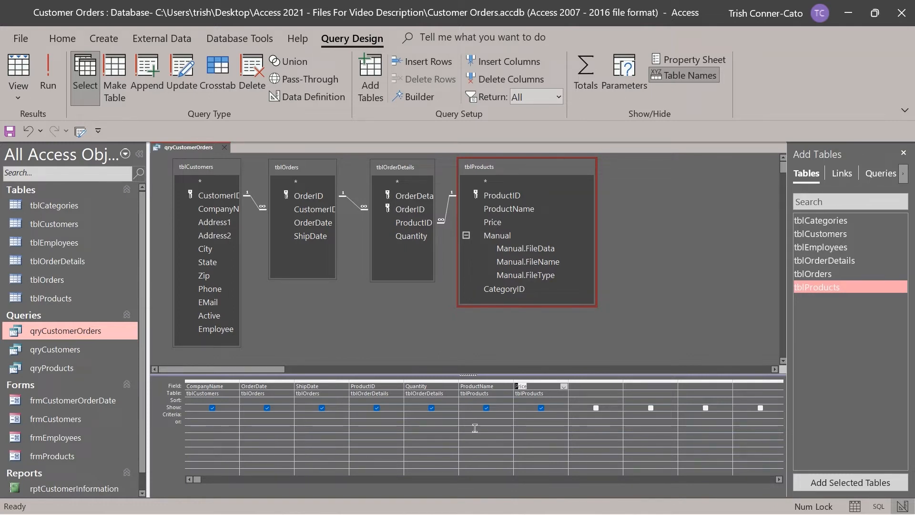
{"action": "left_click", "coordinate": [478, 380]}
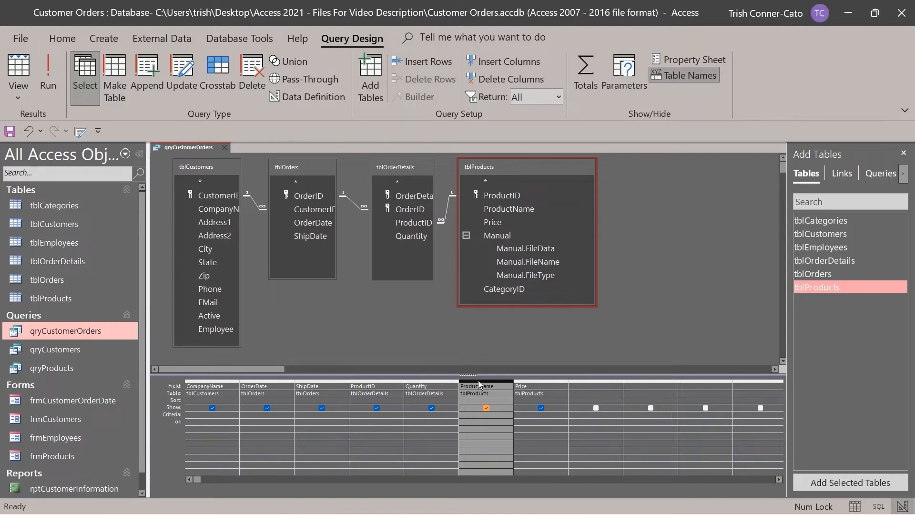
Move ProductName and Price ahead of ProductID, preview the datasheet, and return to design.
{"action": "left_click_drag", "start_coordinate": [478, 381], "coordinate": [392, 391]}
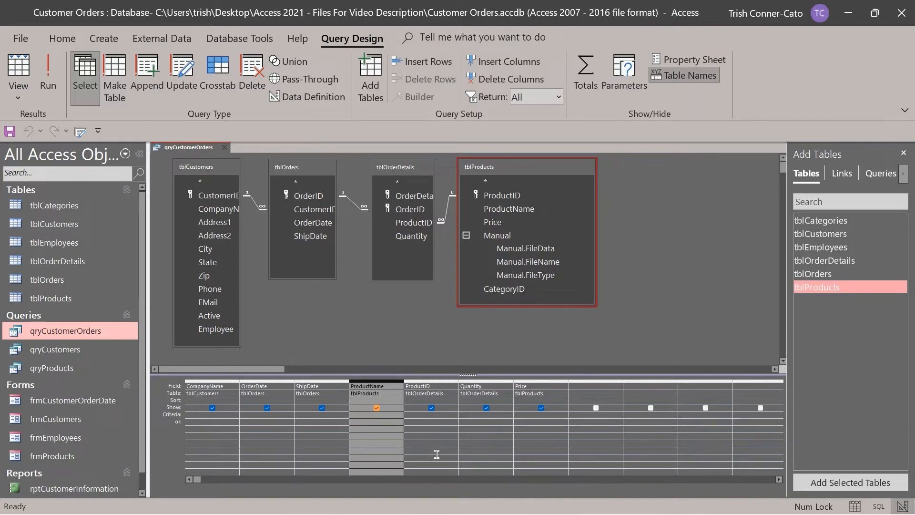
{"action": "left_click", "coordinate": [539, 379]}
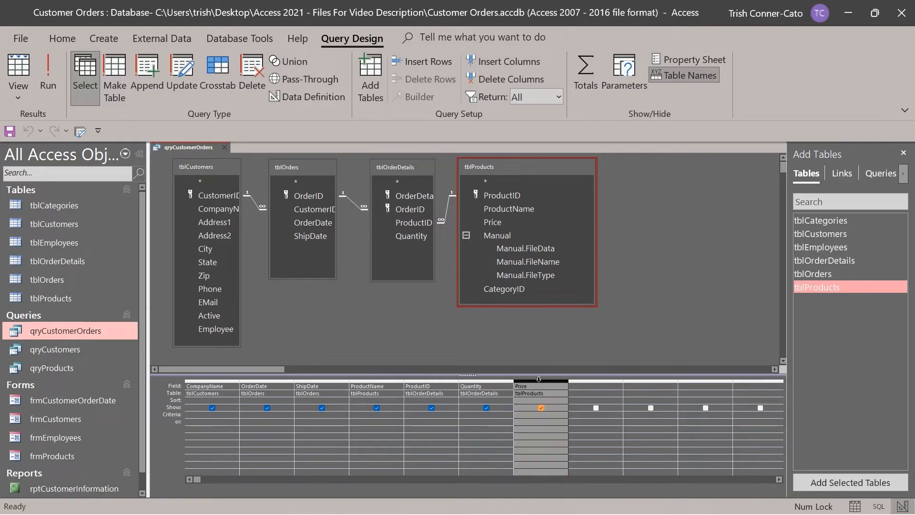
{"action": "left_click_drag", "start_coordinate": [539, 379], "coordinate": [446, 398]}
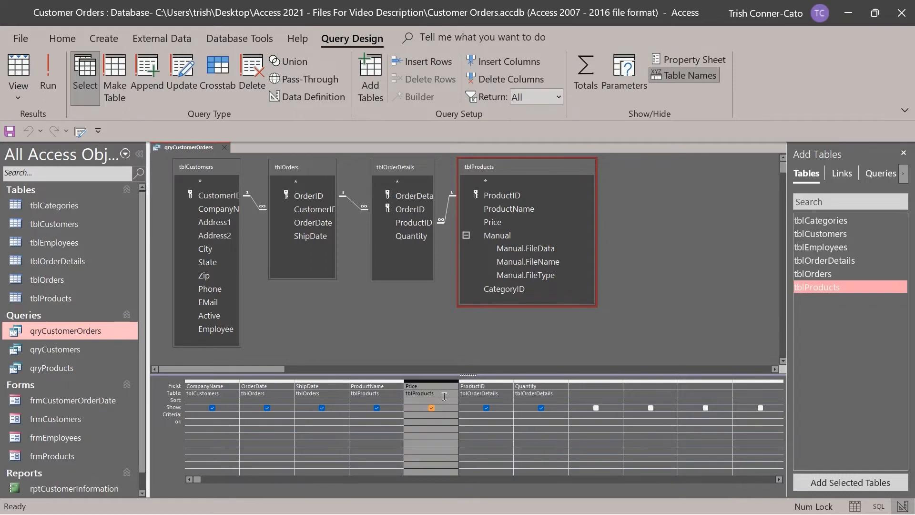
{"action": "left_click", "coordinate": [641, 326]}
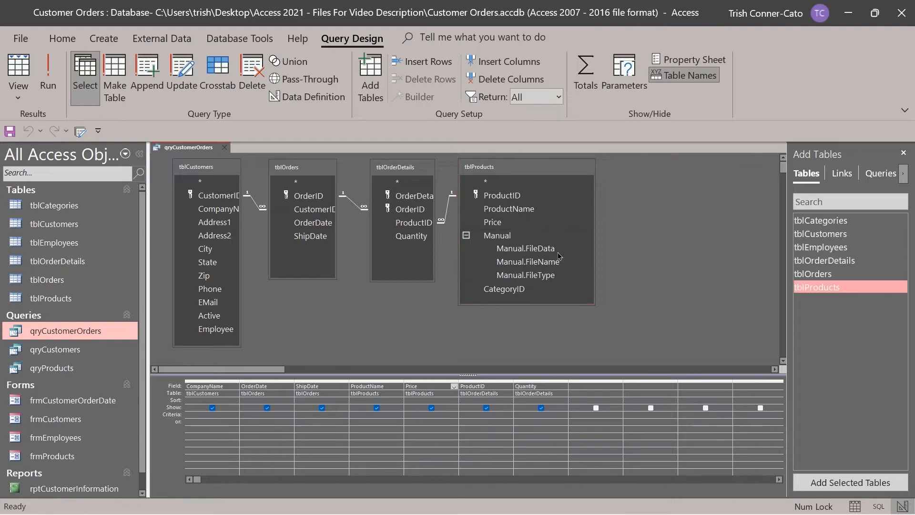
{"action": "left_click", "coordinate": [47, 71]}
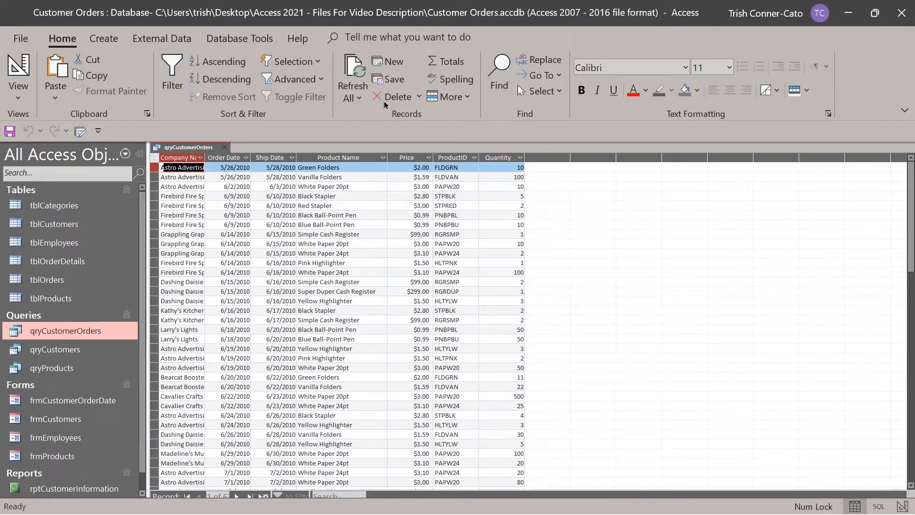
{"action": "left_click", "coordinate": [15, 67]}
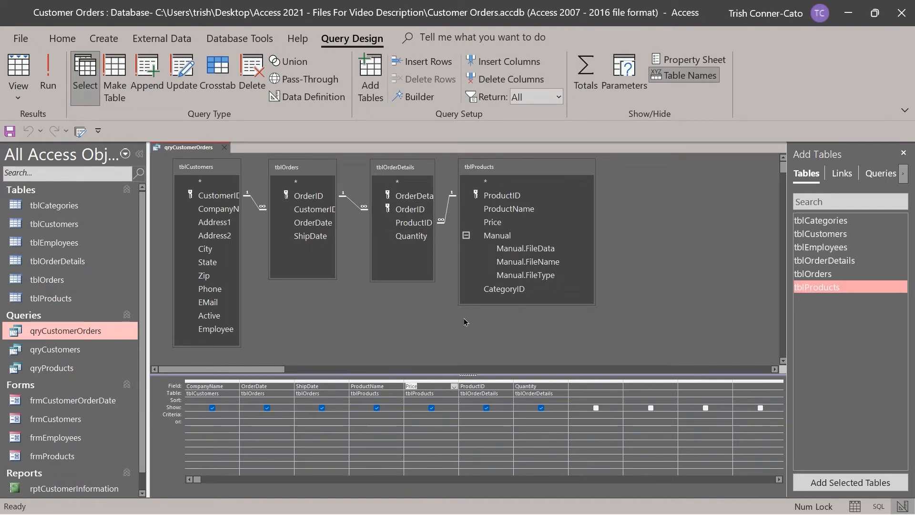
Enter Line Item Total: [price]*[quantity] in the next empty Field cell using the Zoom box.
{"action": "right_click", "coordinate": [577, 387]}
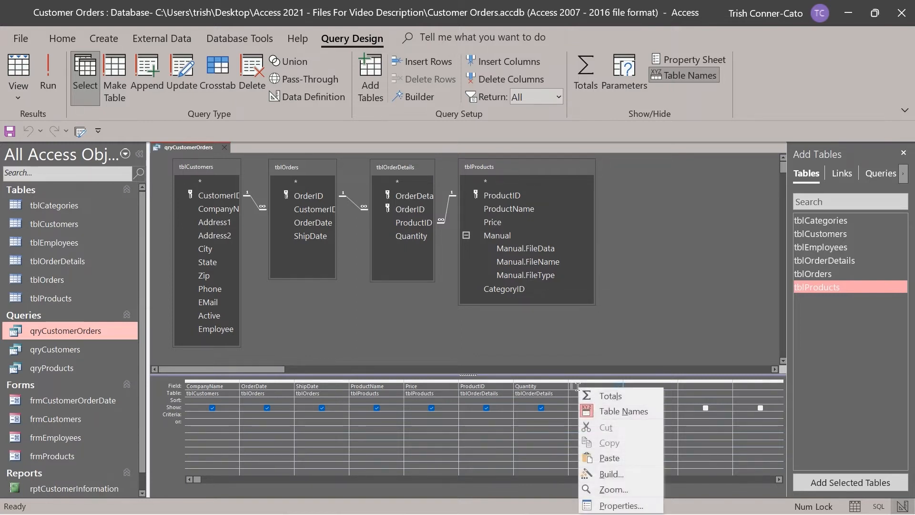
{"action": "left_click", "coordinate": [608, 489]}
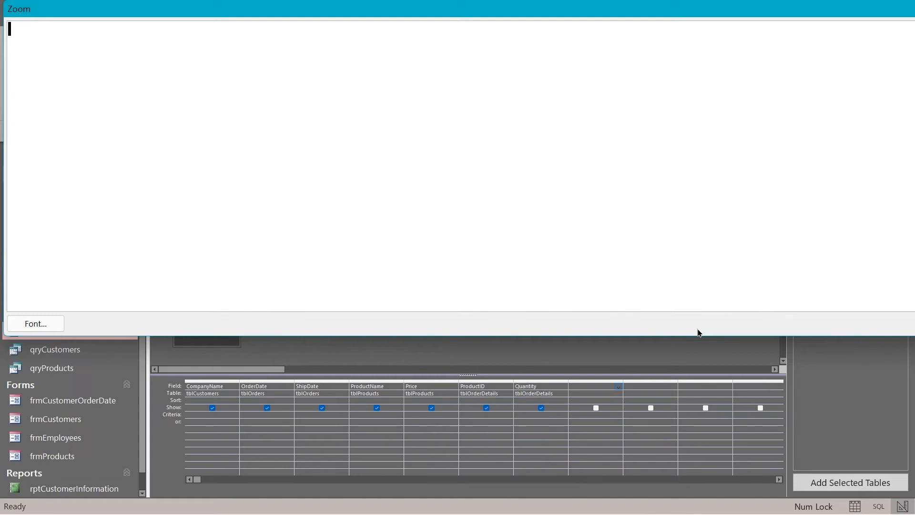
{"action": "type", "text": "Line Item Total:"}
{"action": "type", "text": "[price"}
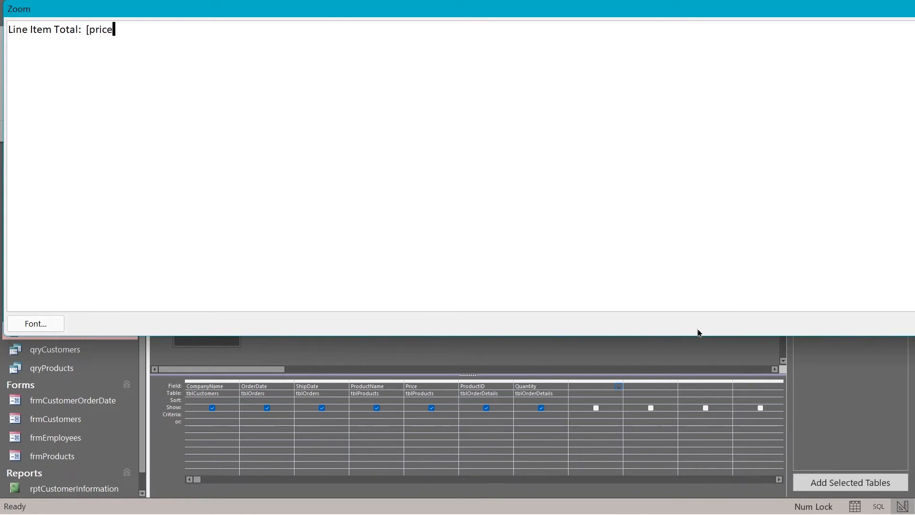
{"action": "type", "text": "]*[quantity]"}
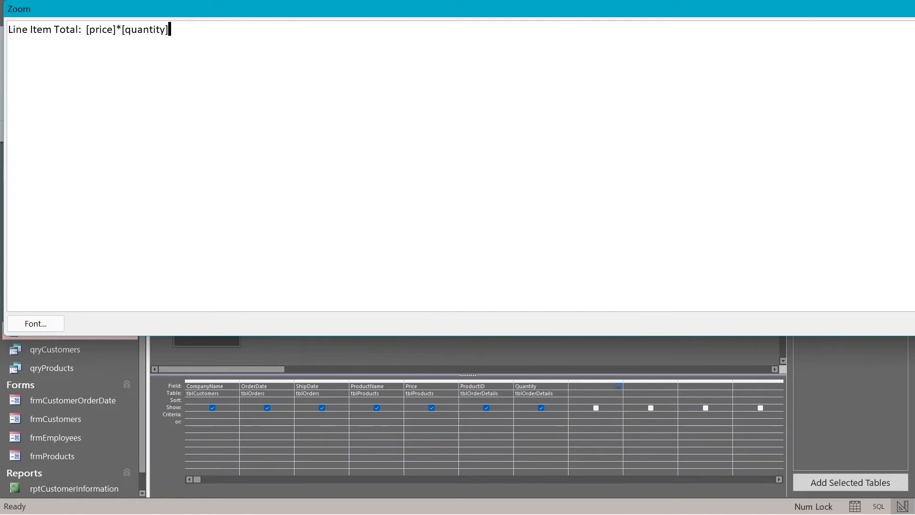
{"action": "left_click_drag", "start_coordinate": [914, 145], "coordinate": [724, 153]}
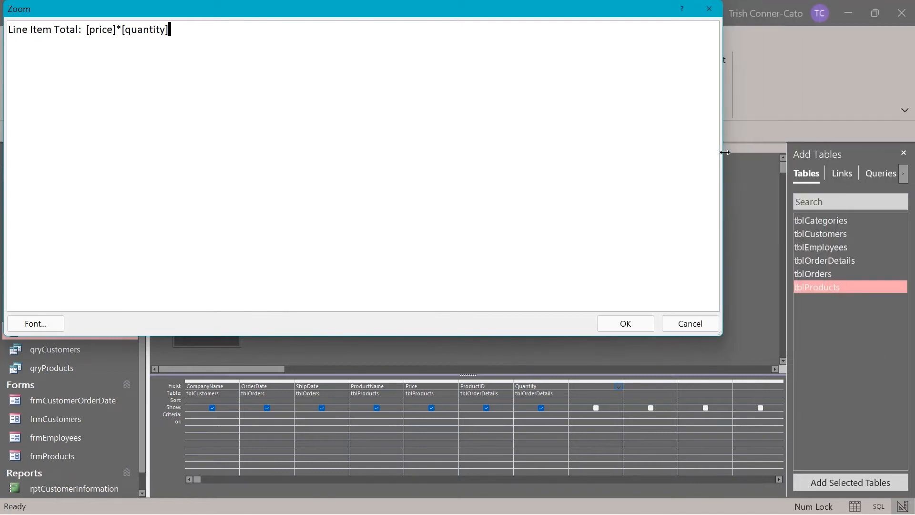
{"action": "left_click", "coordinate": [639, 324]}
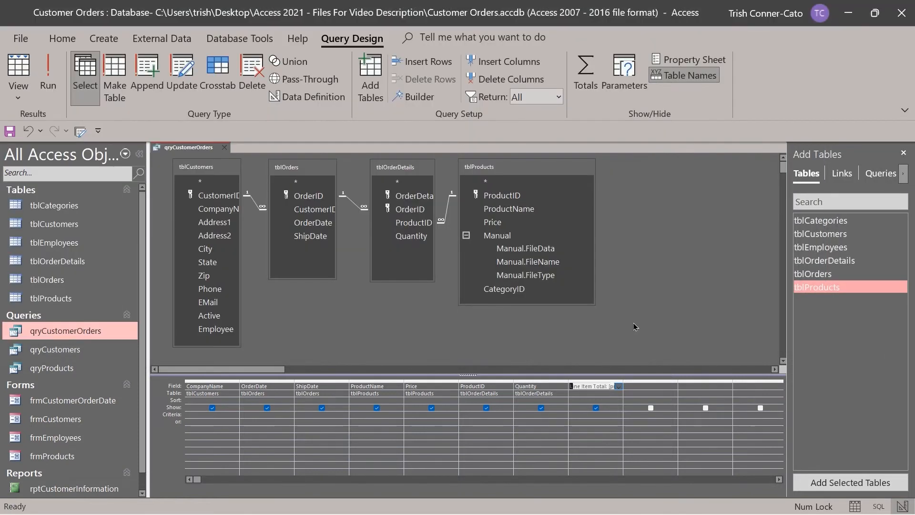
{"action": "right_click", "coordinate": [592, 387]}
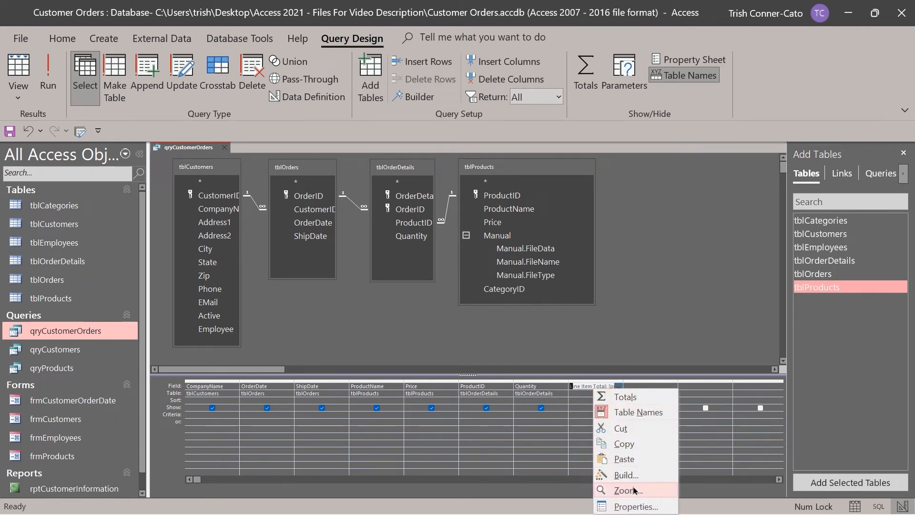
Run the query, fit the Line Item Total column width, and go back to Design View.
{"action": "left_click", "coordinate": [639, 336]}
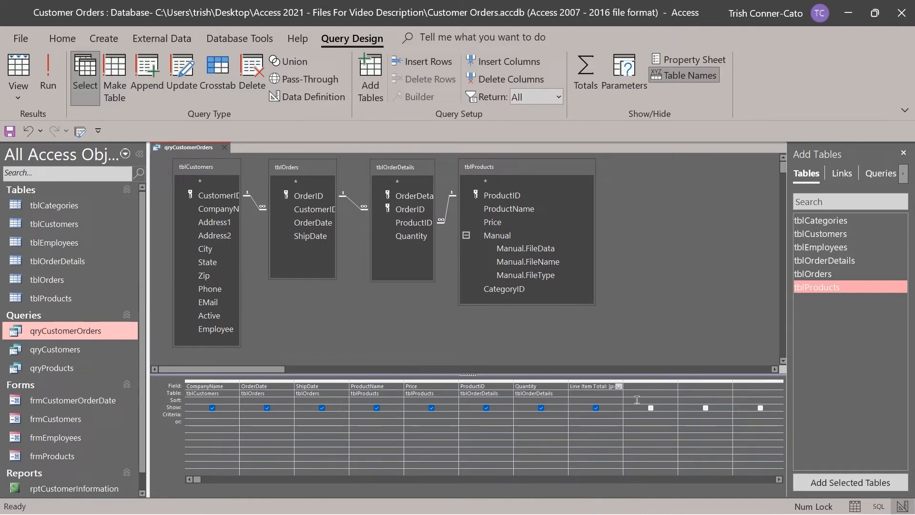
{"action": "left_click", "coordinate": [54, 81]}
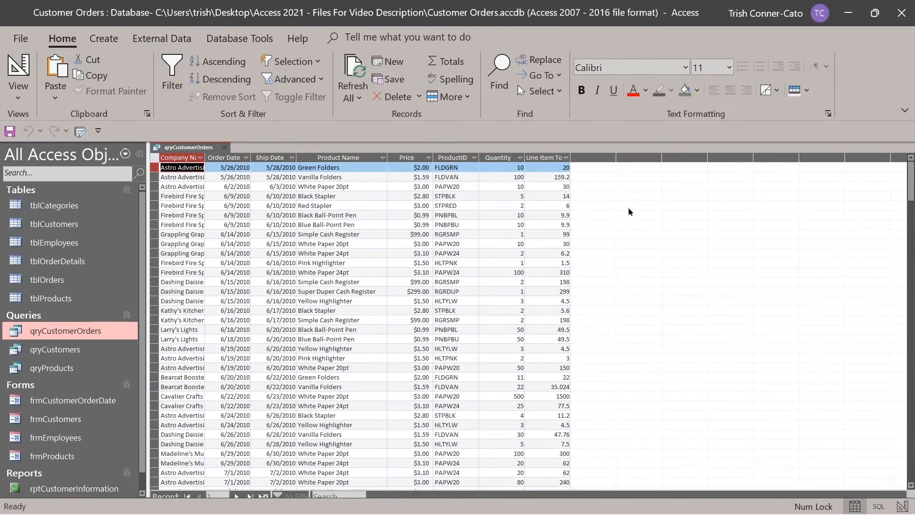
{"action": "double_click", "coordinate": [573, 155]}
{"action": "left_click_drag", "start_coordinate": [573, 155], "coordinate": [597, 155]}
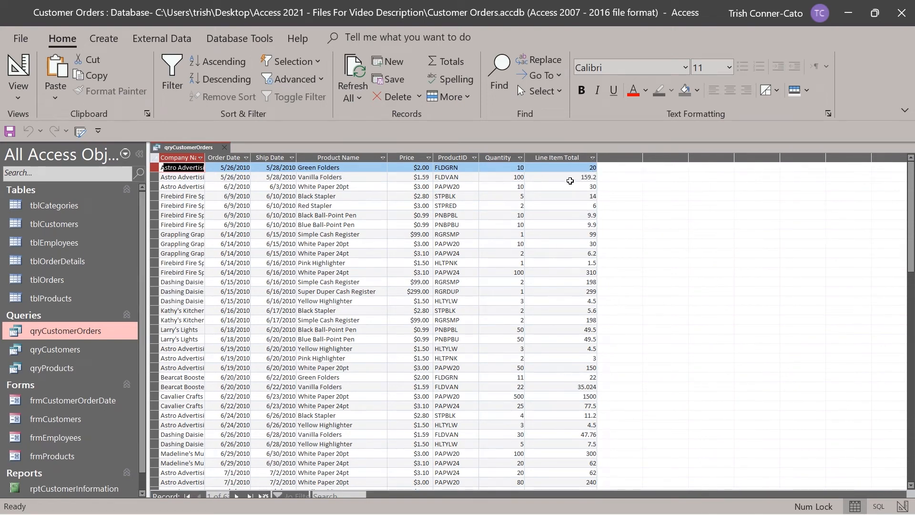
{"action": "left_click_drag", "start_coordinate": [597, 155], "coordinate": [580, 154]}
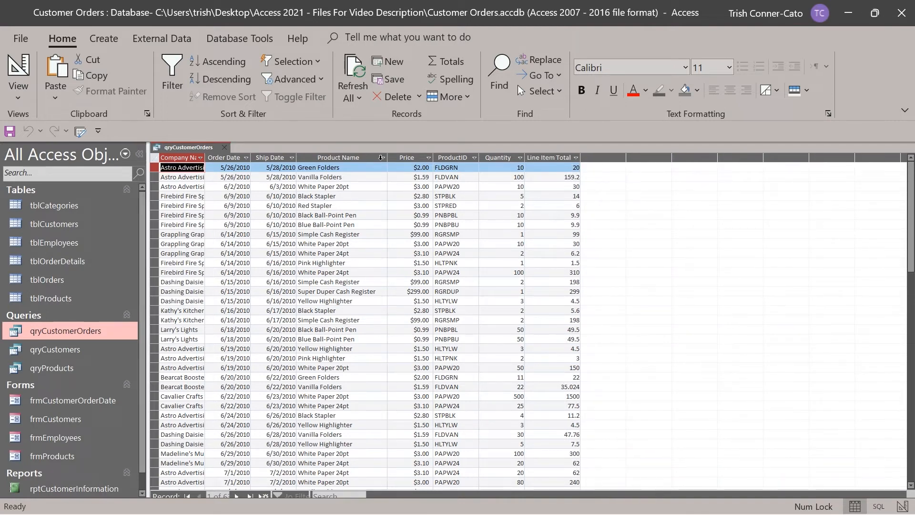
{"action": "left_click", "coordinate": [18, 71]}
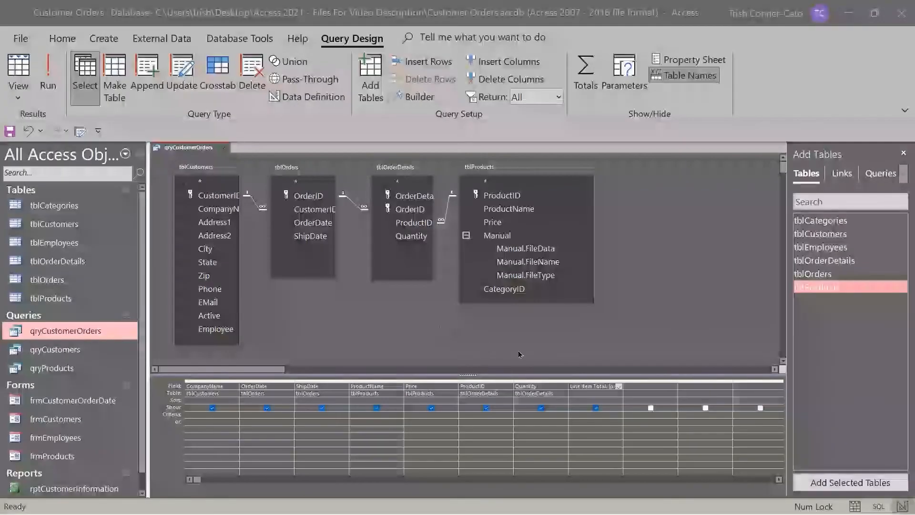
Enter Discounted Total: [price]*[quantity]*0.9 in the next empty Field cell via Zoom.
{"action": "left_click", "coordinate": [634, 387]}
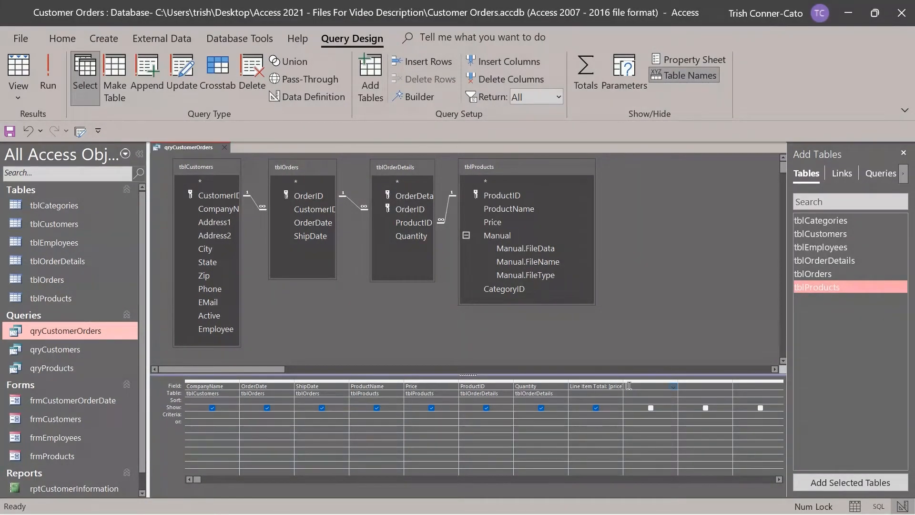
{"action": "right_click", "coordinate": [629, 386]}
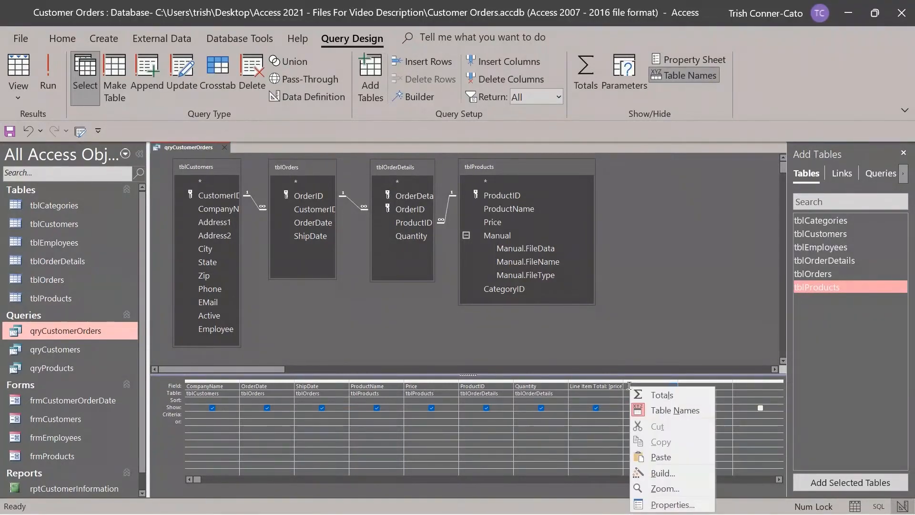
{"action": "left_click", "coordinate": [667, 488]}
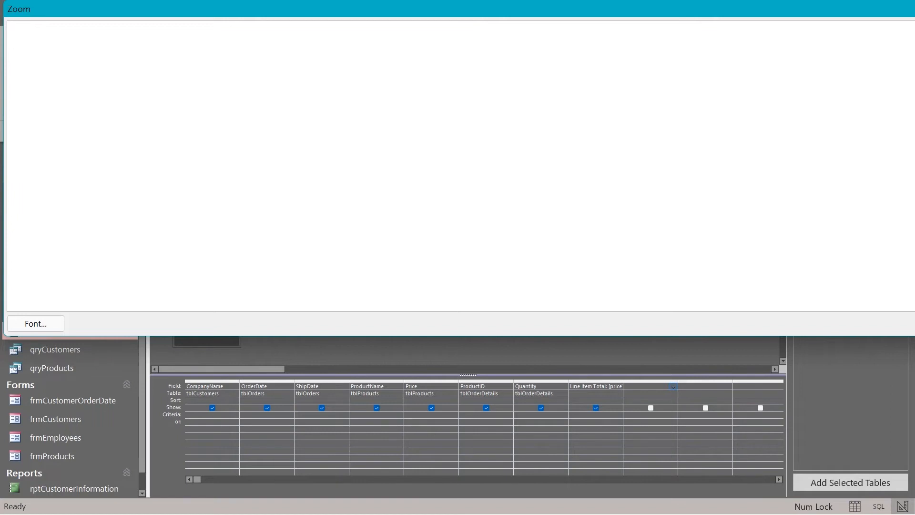
{"action": "left_click_drag", "start_coordinate": [914, 164], "coordinate": [774, 164]}
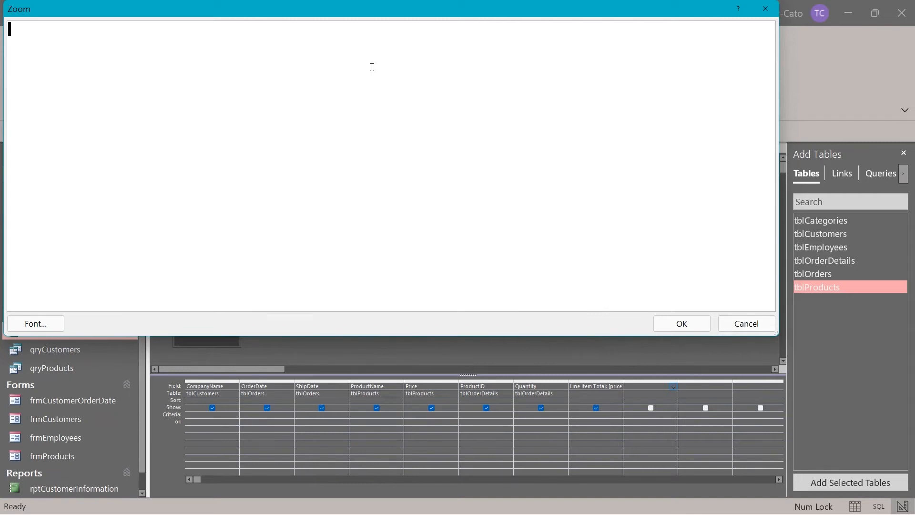
{"action": "type", "text": "Discounted Total:  ["}
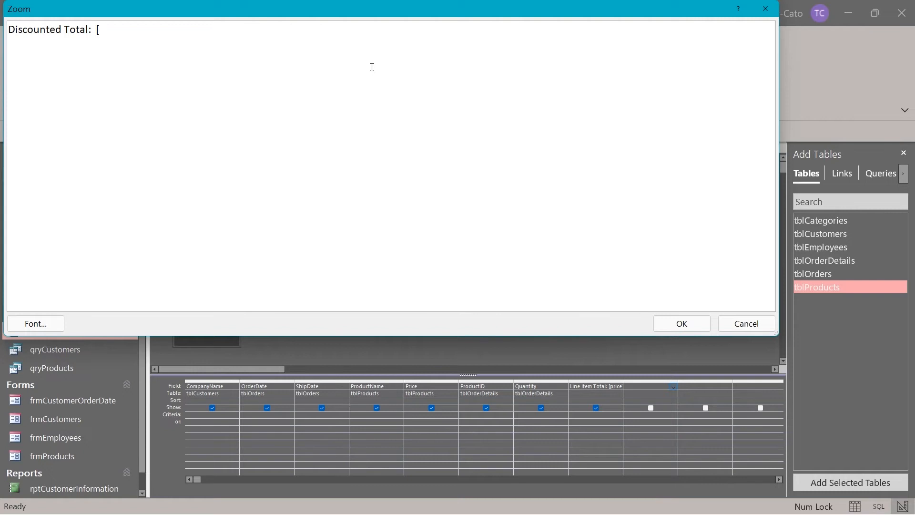
{"action": "type", "text": "price]"}
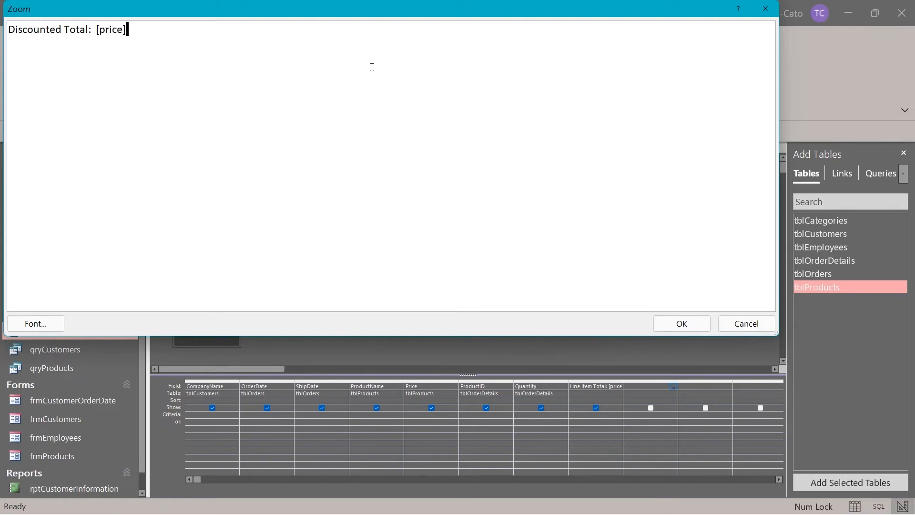
{"action": "type", "text": "*[Q"}
{"action": "key", "text": "BackSpace"}
{"action": "type", "text": "quant"}
{"action": "type", "text": "ity]*0.9"}
{"action": "left_click", "coordinate": [676, 327]}
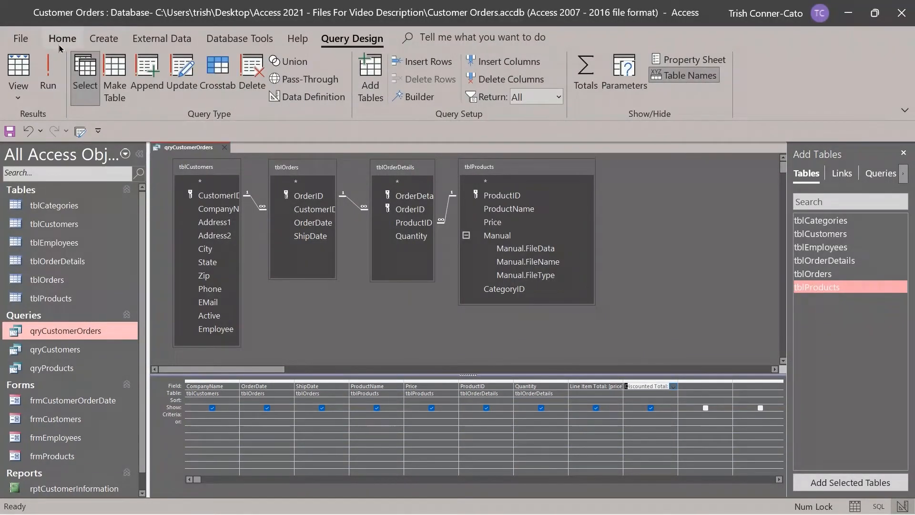
{"action": "left_click", "coordinate": [48, 76]}
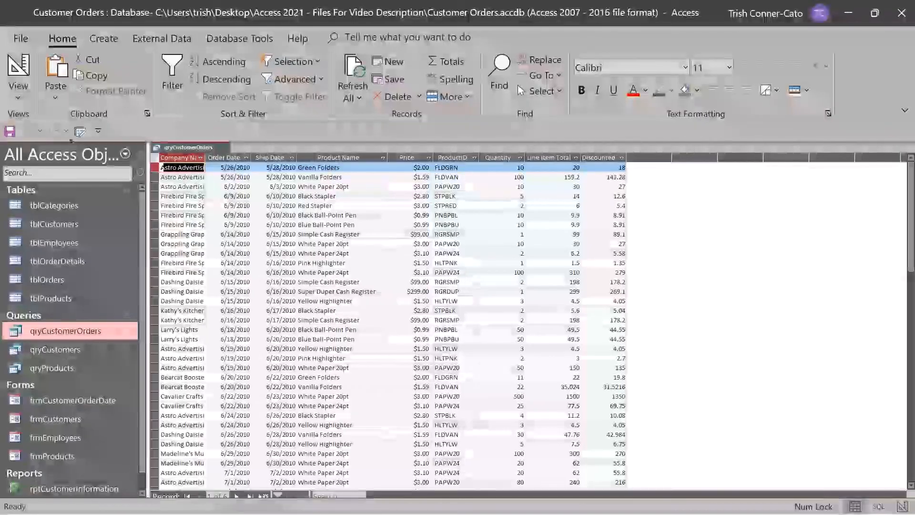
{"action": "right_click", "coordinate": [199, 148]}
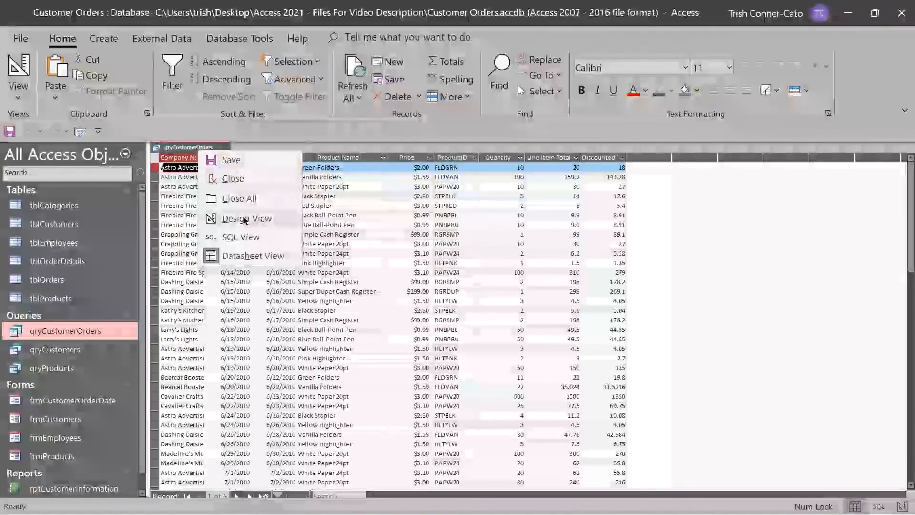
{"action": "left_click", "coordinate": [241, 218]}
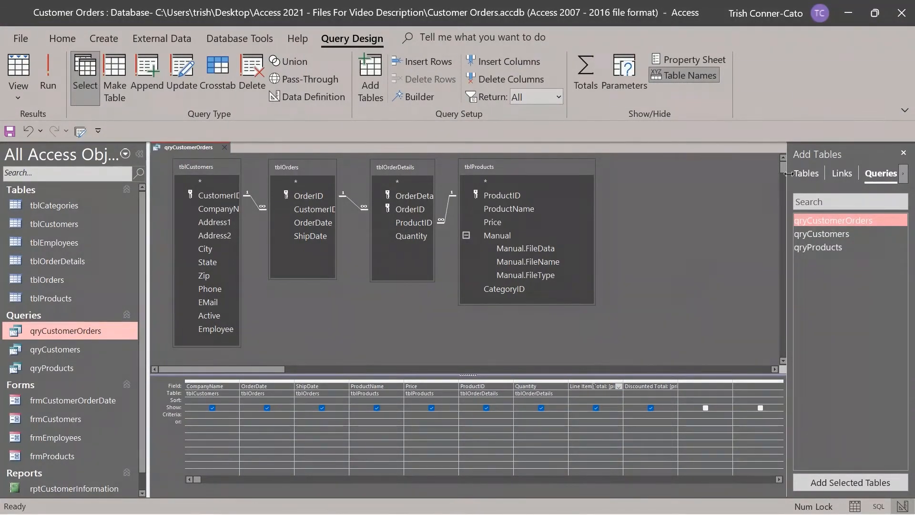
Set the Line Item Total field to Currency format with 2 decimal places.
{"action": "left_click", "coordinate": [903, 153]}
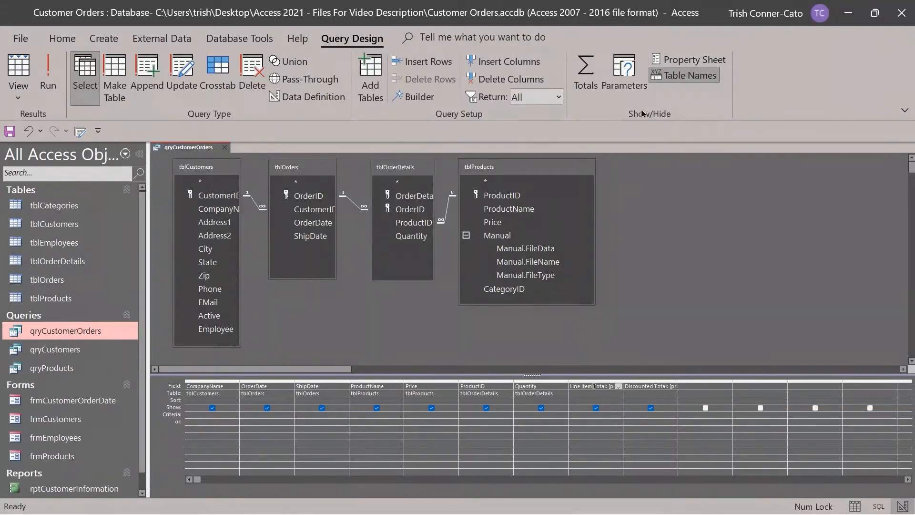
{"action": "left_click", "coordinate": [681, 64]}
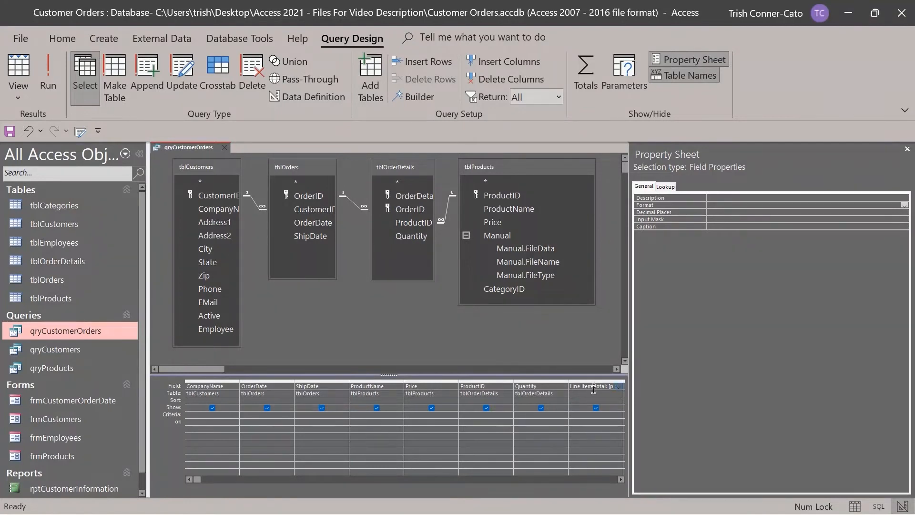
{"action": "left_click", "coordinate": [592, 384]}
{"action": "left_click", "coordinate": [711, 203]}
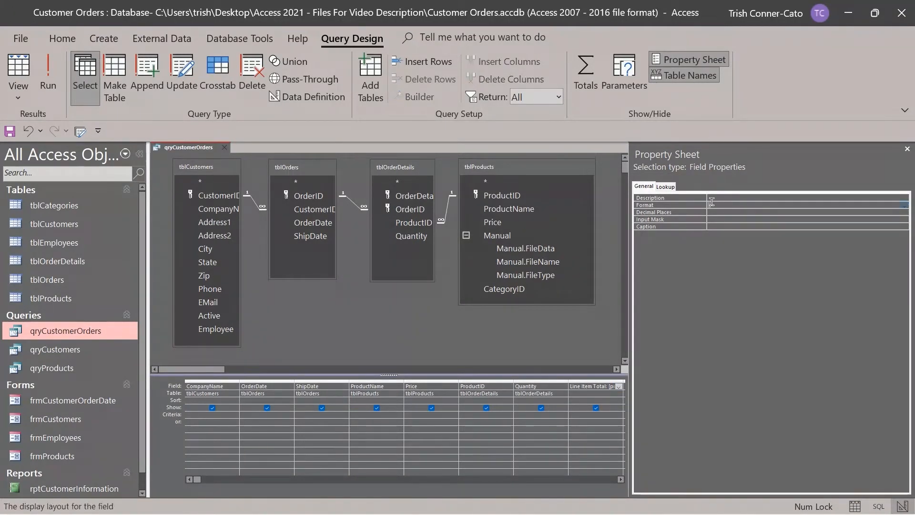
{"action": "left_click", "coordinate": [903, 208]}
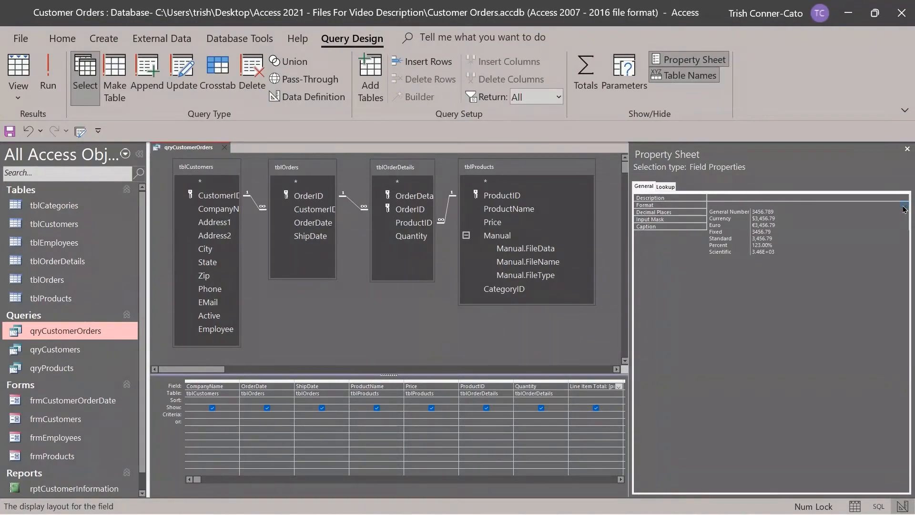
{"action": "left_click", "coordinate": [740, 225]}
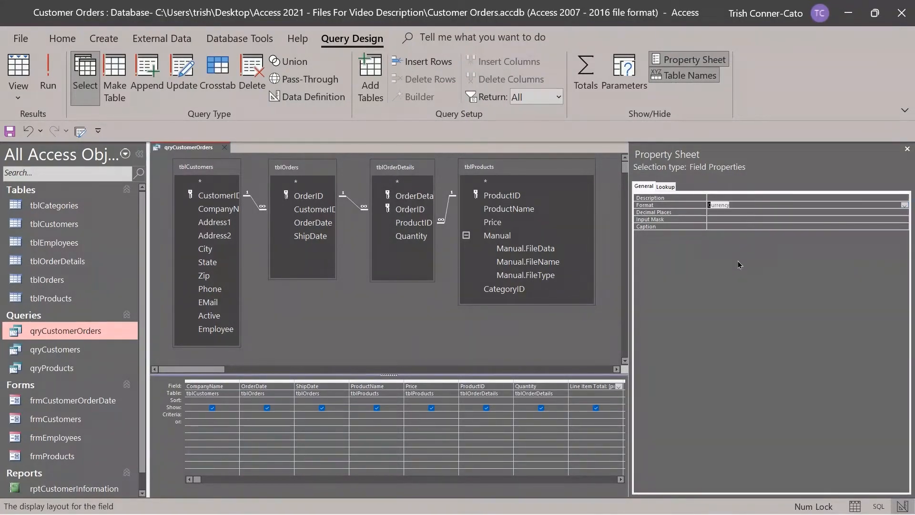
{"action": "left_click", "coordinate": [713, 211]}
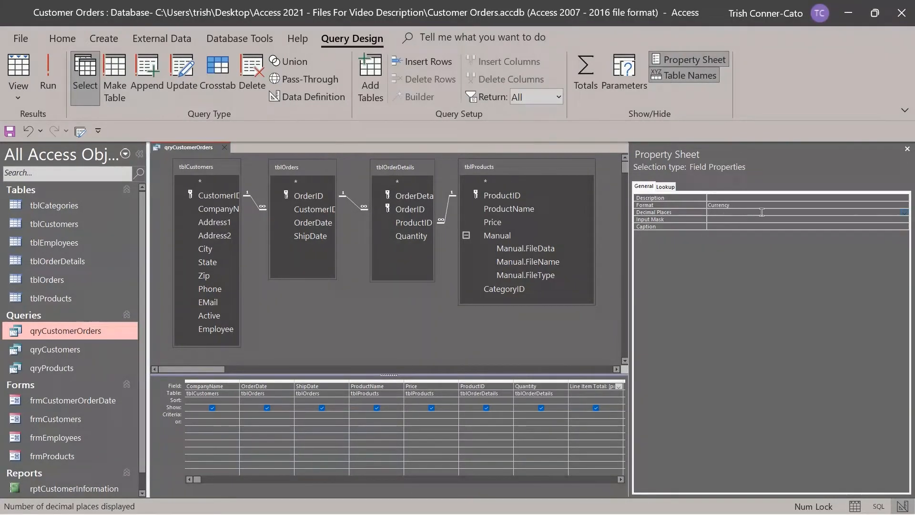
{"action": "left_click", "coordinate": [905, 212]}
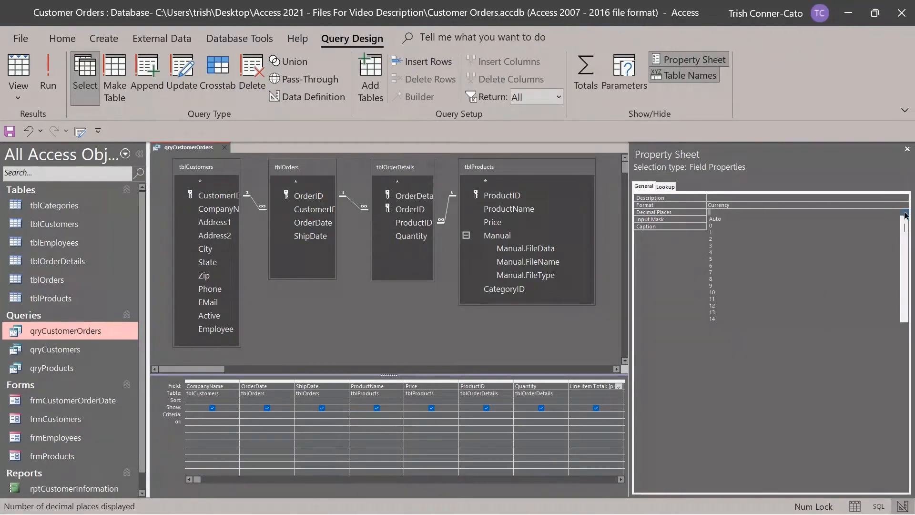
{"action": "left_click", "coordinate": [720, 239]}
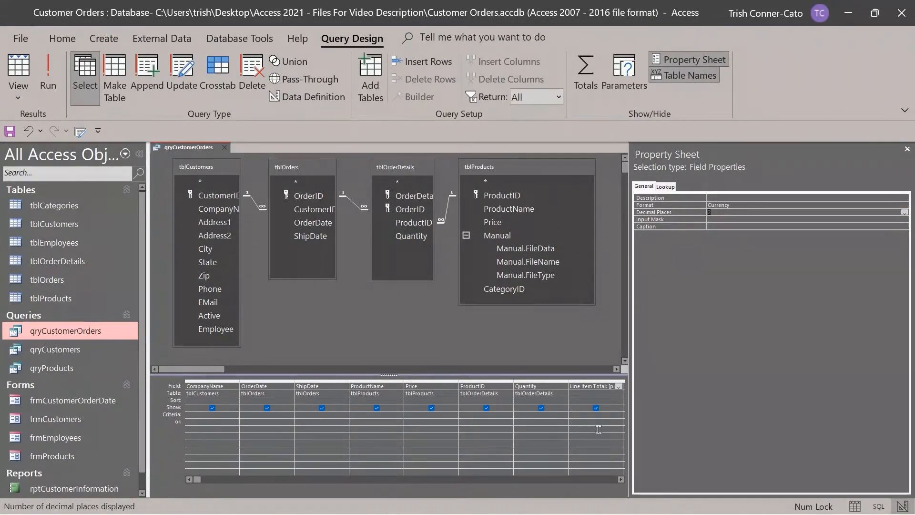
{"action": "left_click", "coordinate": [621, 479]}
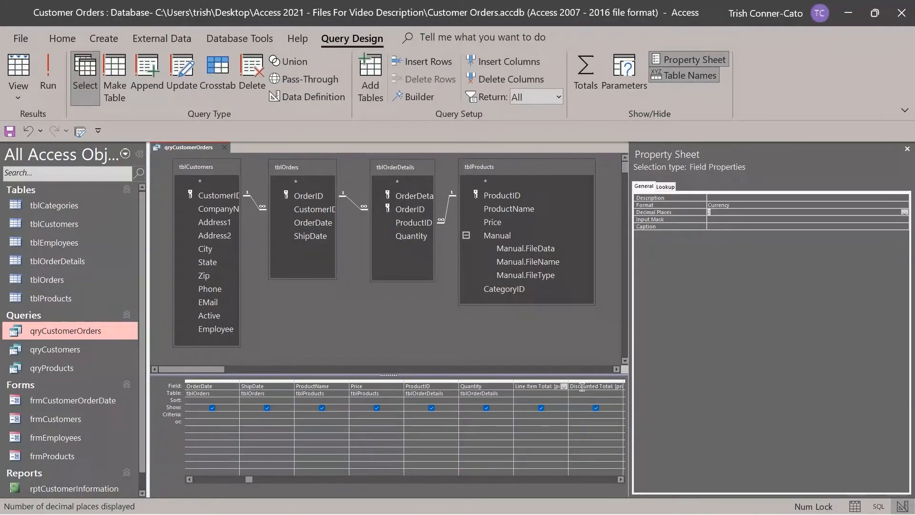
Set the Discounted Total field to Currency format with 2 decimal places.
{"action": "left_click", "coordinate": [582, 387]}
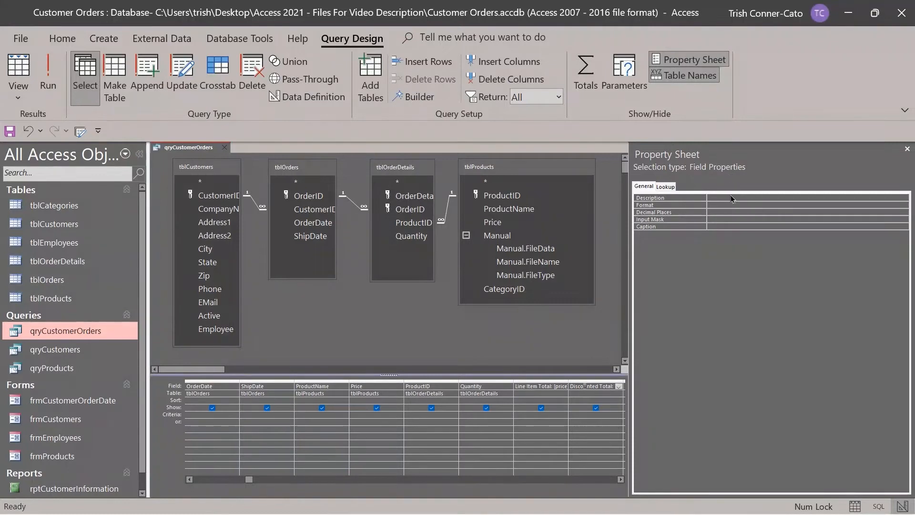
{"action": "left_click", "coordinate": [853, 205]}
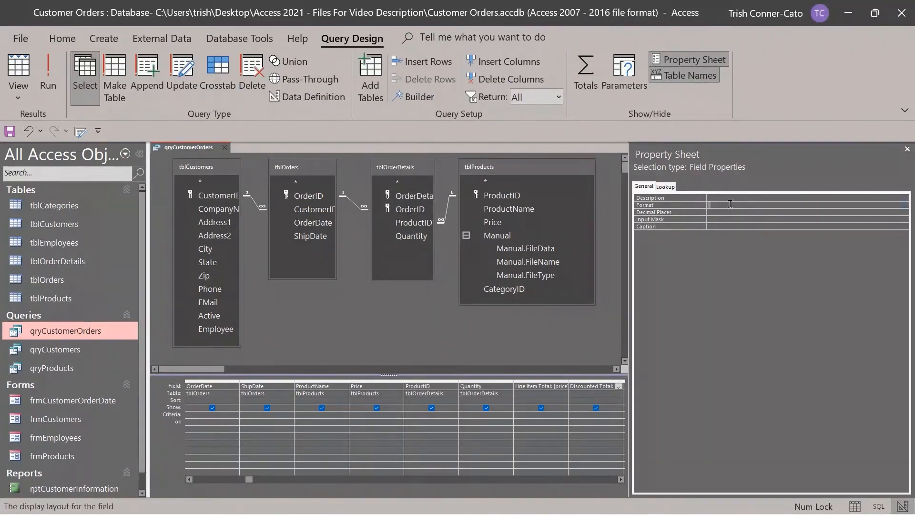
{"action": "left_click", "coordinate": [906, 206]}
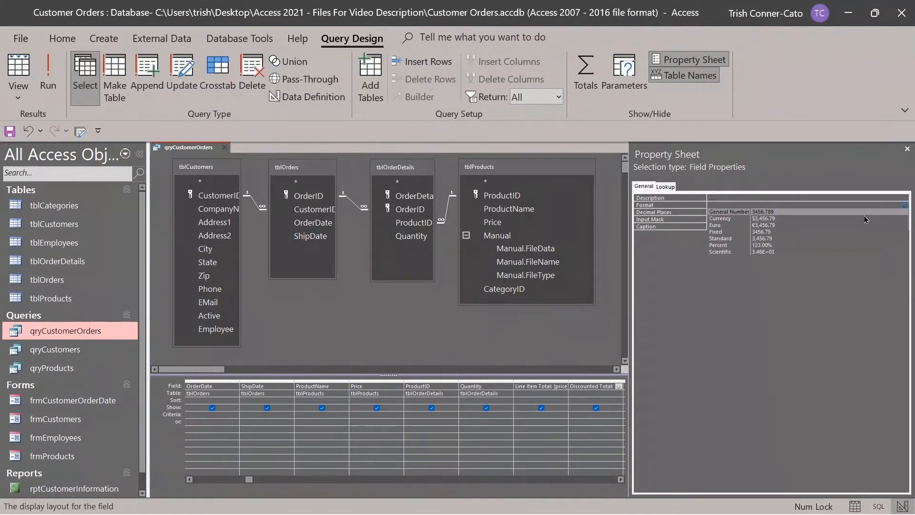
{"action": "left_click", "coordinate": [754, 218]}
{"action": "key", "text": "Tab"}
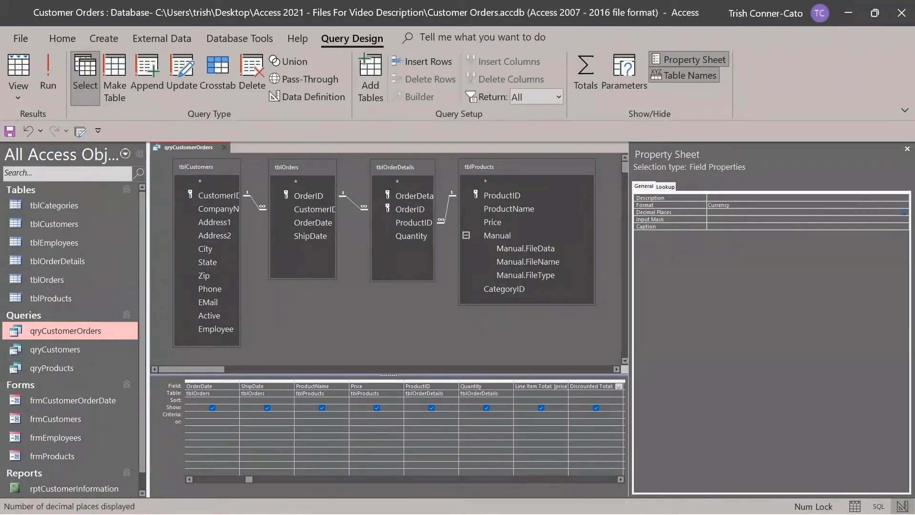
{"action": "left_click", "coordinate": [905, 213]}
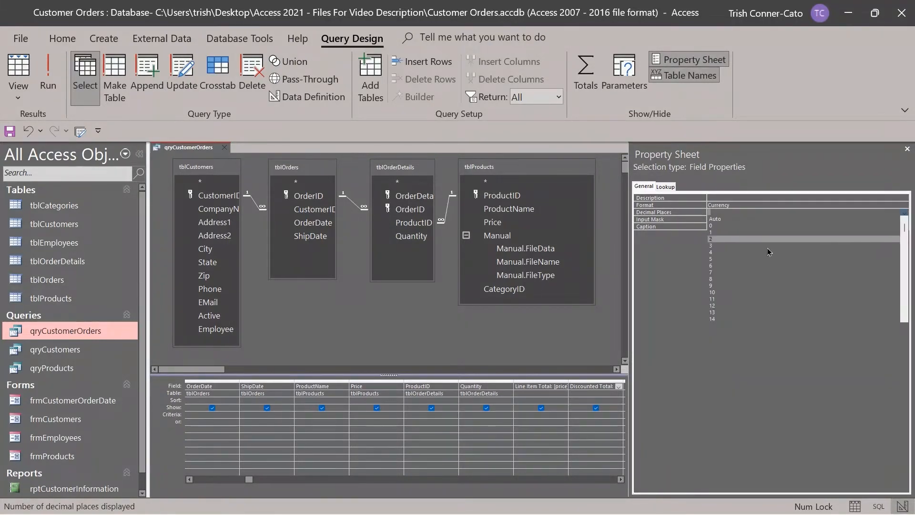
{"action": "left_click", "coordinate": [745, 239]}
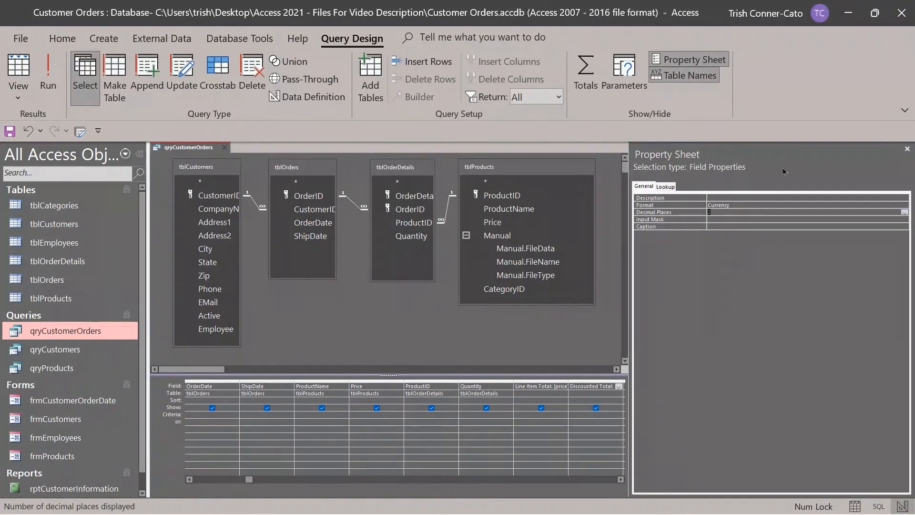
{"action": "left_click", "coordinate": [906, 149]}
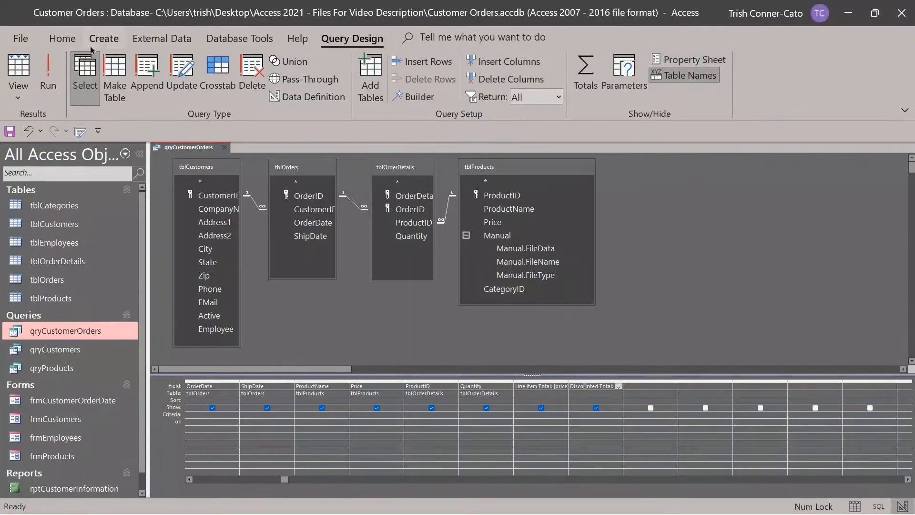
Run qryCustomerOrders to confirm currency totals like $20.00, then save and close it.
{"action": "left_click", "coordinate": [49, 76]}
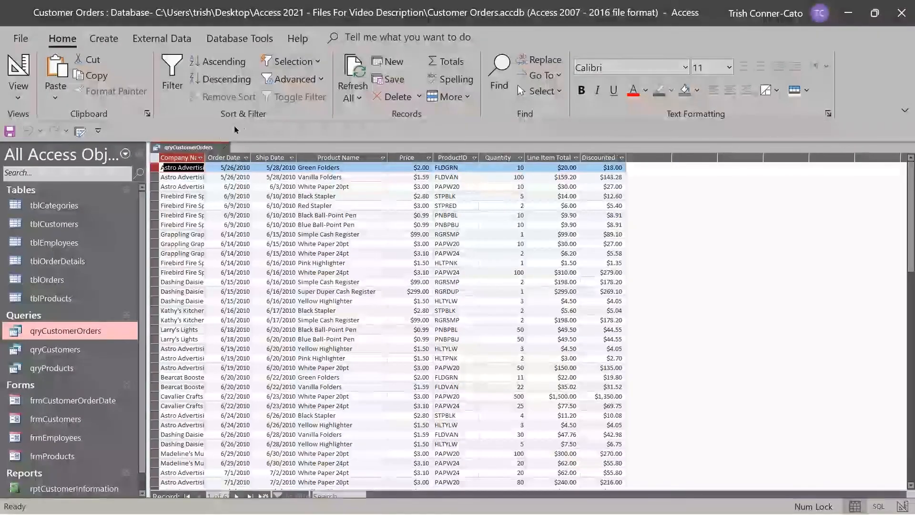
{"action": "right_click", "coordinate": [200, 147]}
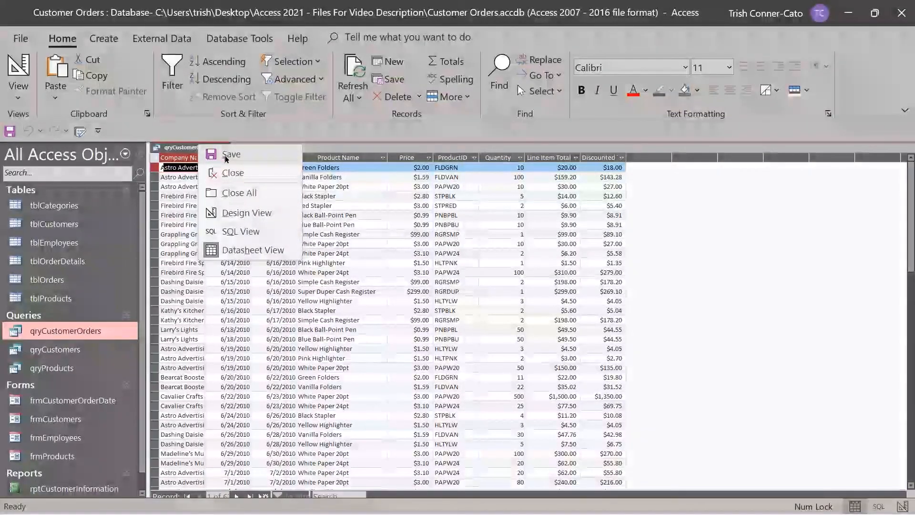
{"action": "left_click", "coordinate": [225, 157]}
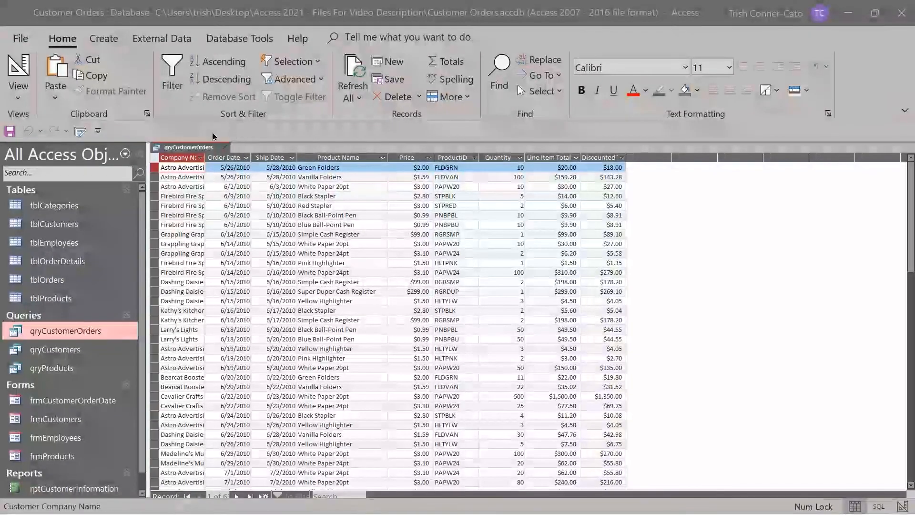
{"action": "left_click", "coordinate": [225, 147]}
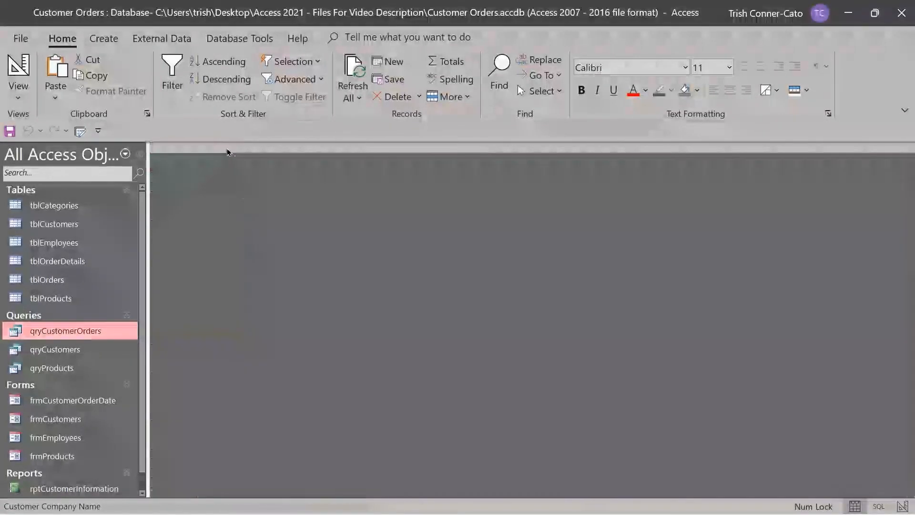
{"action": "left_click", "coordinate": [103, 38]}
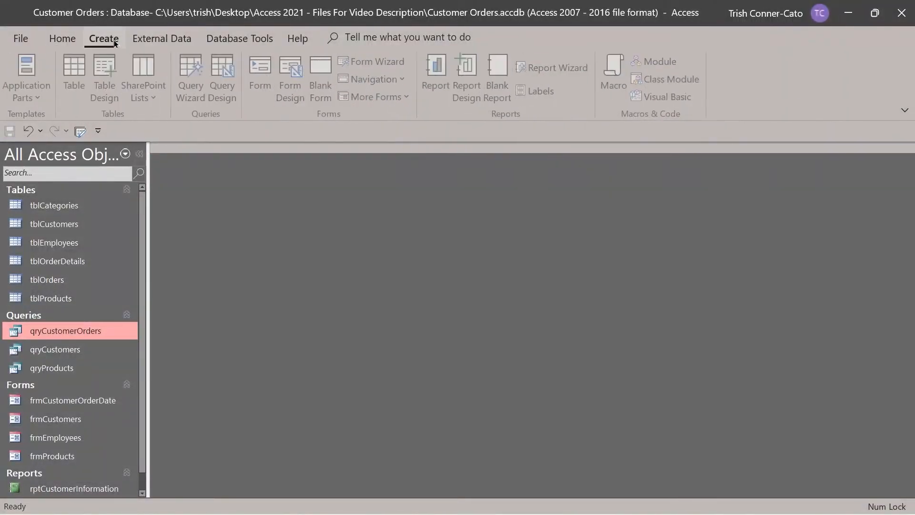
Create a new query design with tblProducts, tblOrders, tblOrderDetails and tblCategories.
{"action": "left_click", "coordinate": [229, 86]}
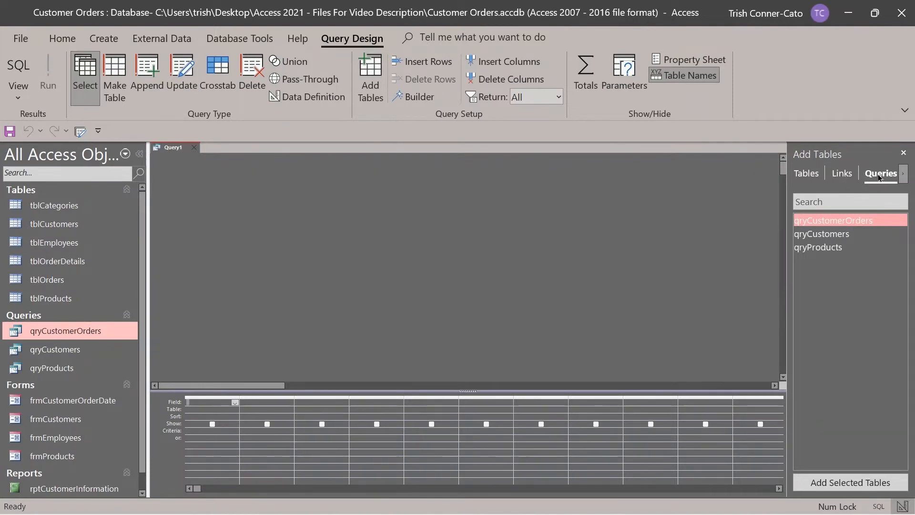
{"action": "left_click", "coordinate": [808, 174]}
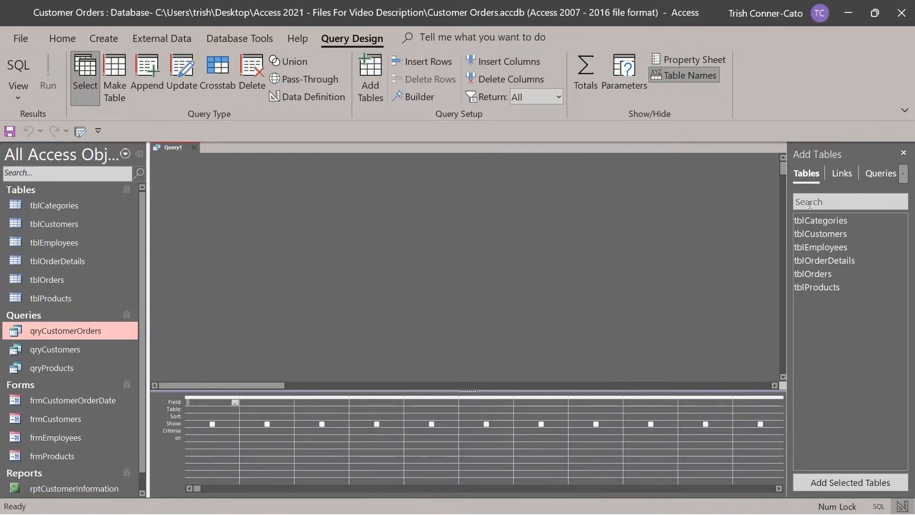
{"action": "double_click", "coordinate": [825, 289]}
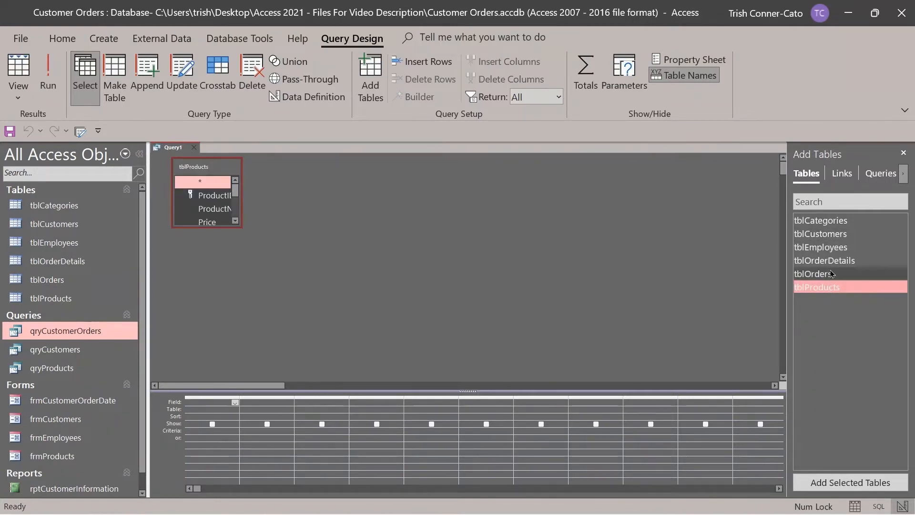
{"action": "double_click", "coordinate": [818, 273]}
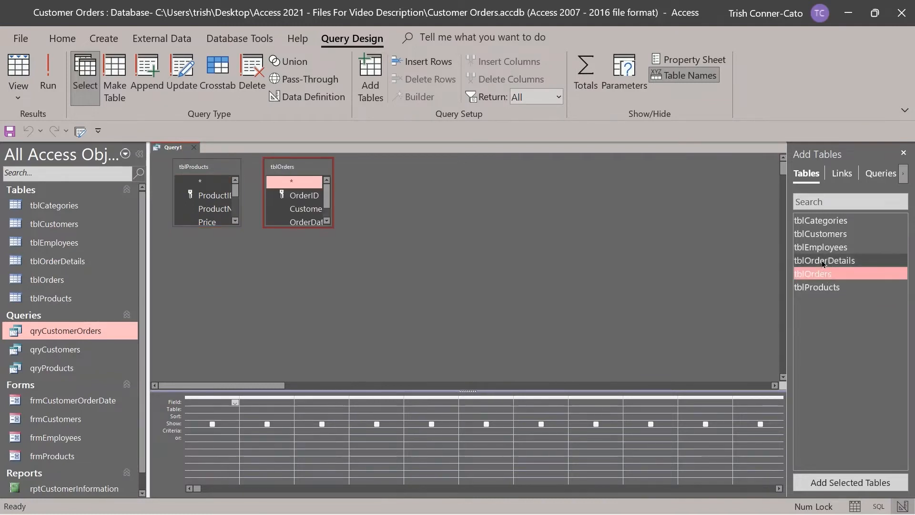
{"action": "double_click", "coordinate": [824, 261]}
{"action": "double_click", "coordinate": [817, 220]}
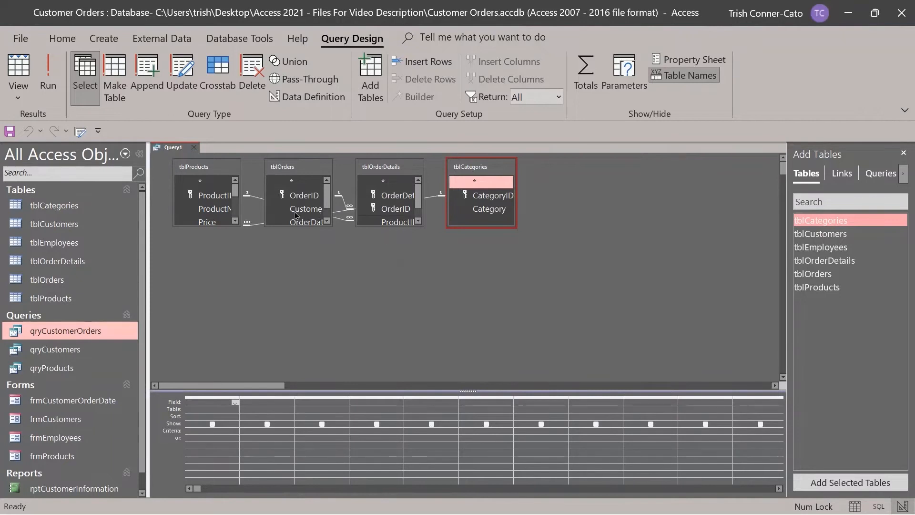
Resize tblProducts, rearrange the field lists, and lengthen tblOrders and tblOrderDetails to show all fields.
{"action": "left_click_drag", "start_coordinate": [226, 224], "coordinate": [227, 293]}
{"action": "left_click_drag", "start_coordinate": [240, 247], "coordinate": [260, 247]}
{"action": "left_click_drag", "start_coordinate": [227, 293], "coordinate": [228, 305]}
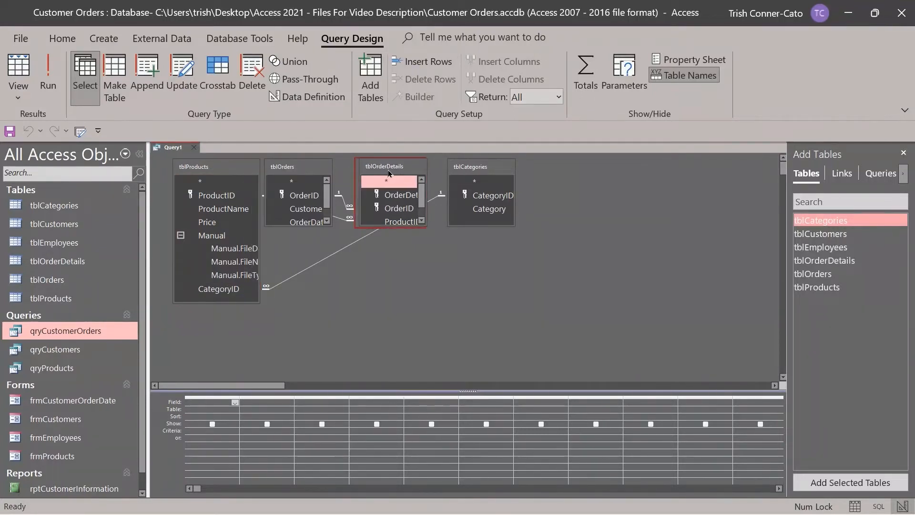
{"action": "left_click_drag", "start_coordinate": [387, 170], "coordinate": [406, 170]}
{"action": "left_click_drag", "start_coordinate": [465, 171], "coordinate": [519, 170]}
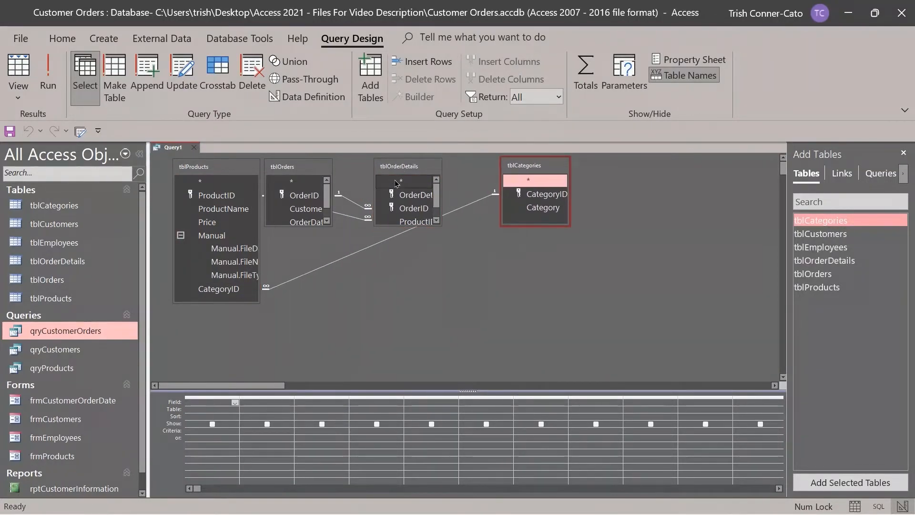
{"action": "left_click_drag", "start_coordinate": [319, 169], "coordinate": [332, 173]}
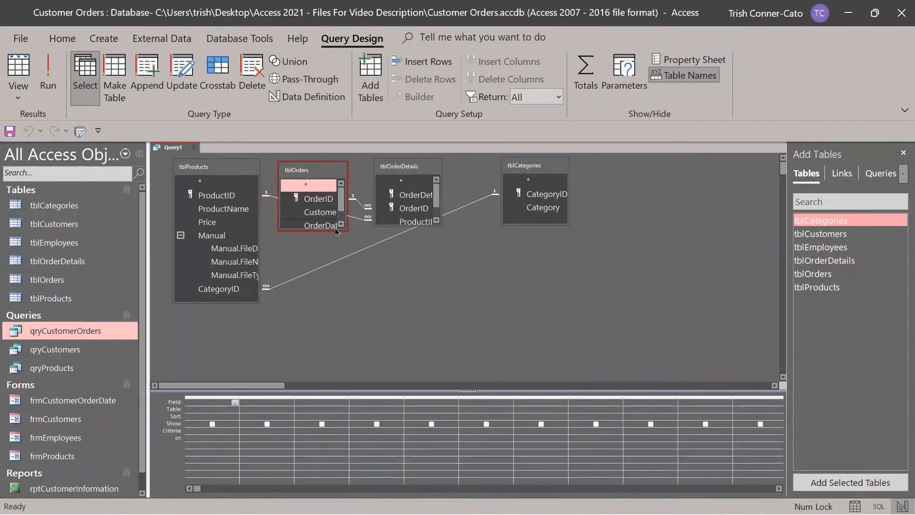
{"action": "left_click_drag", "start_coordinate": [337, 232], "coordinate": [341, 298]}
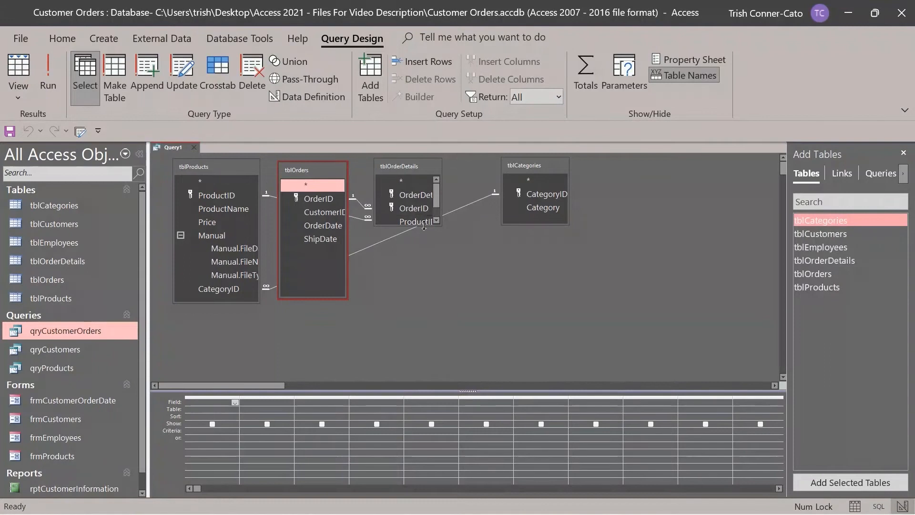
{"action": "left_click_drag", "start_coordinate": [424, 226], "coordinate": [424, 289]}
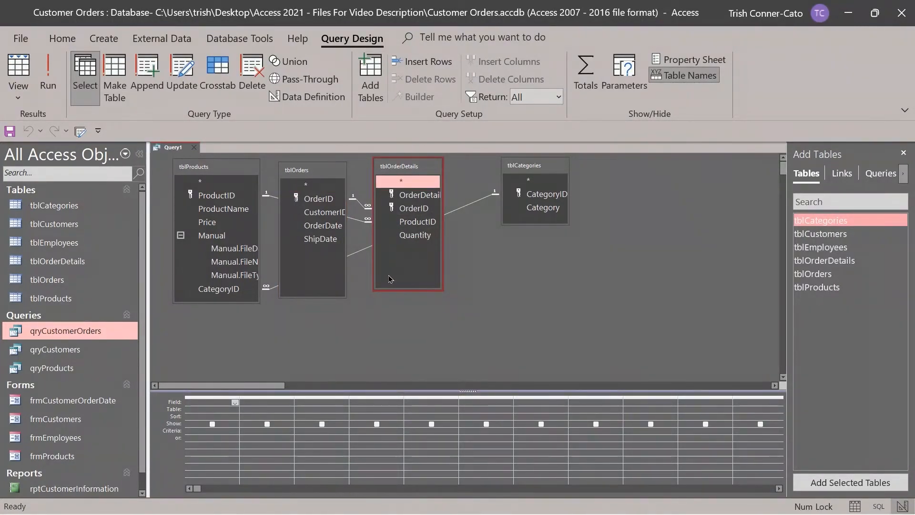
Add ProductName, Quantity twice, OrderDate and Category to the query grid.
{"action": "double_click", "coordinate": [237, 210]}
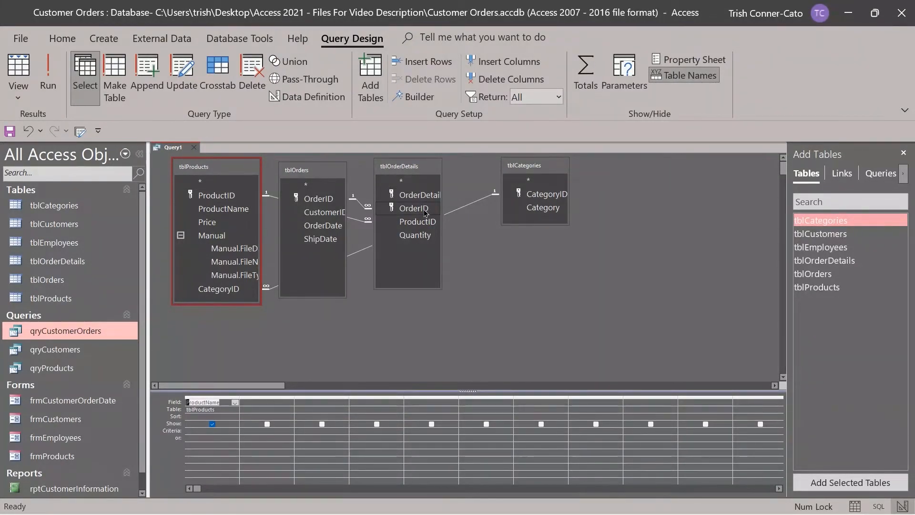
{"action": "double_click", "coordinate": [425, 236]}
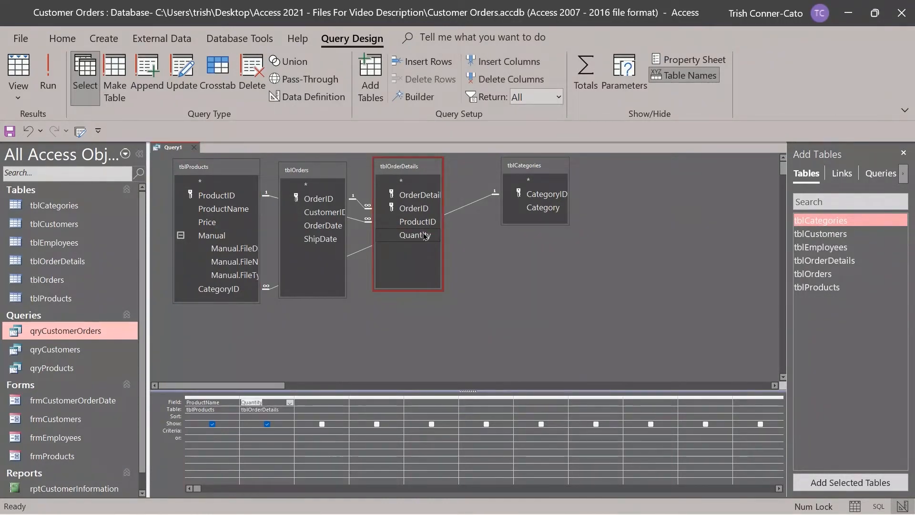
{"action": "double_click", "coordinate": [424, 236]}
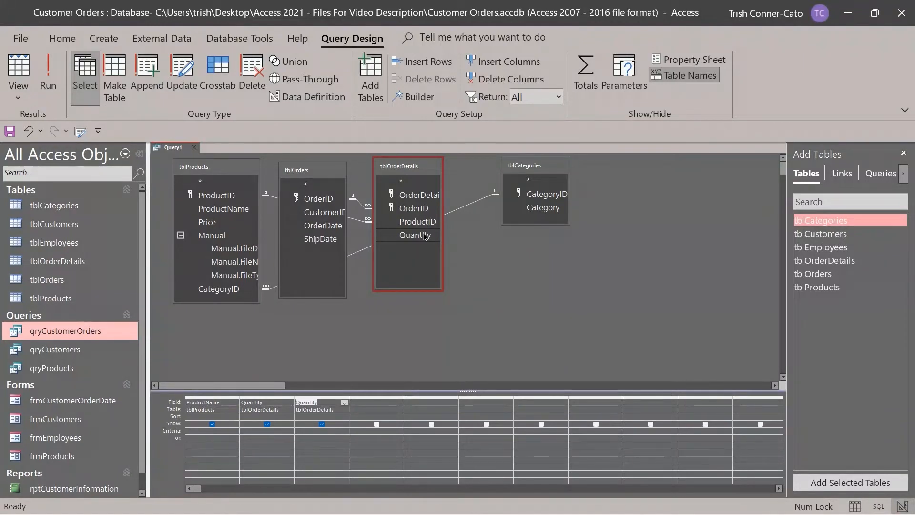
{"action": "left_click", "coordinate": [321, 226]}
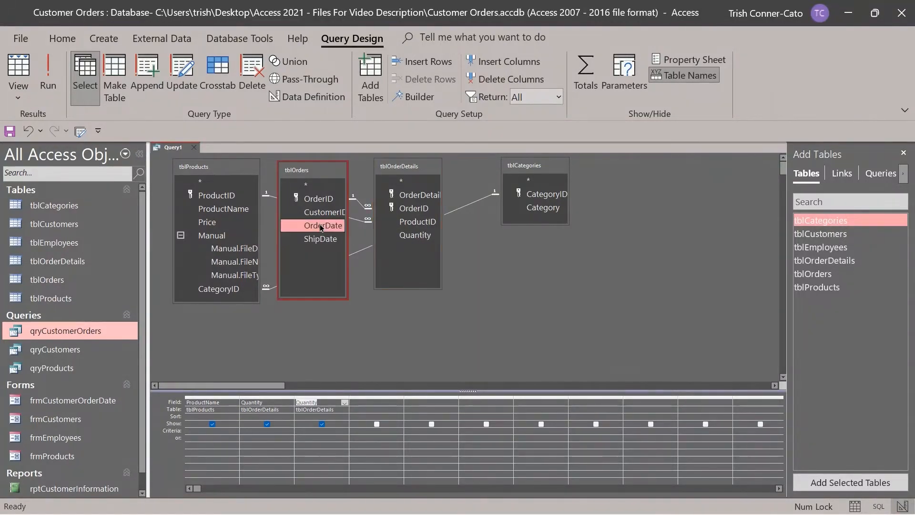
{"action": "double_click", "coordinate": [320, 226]}
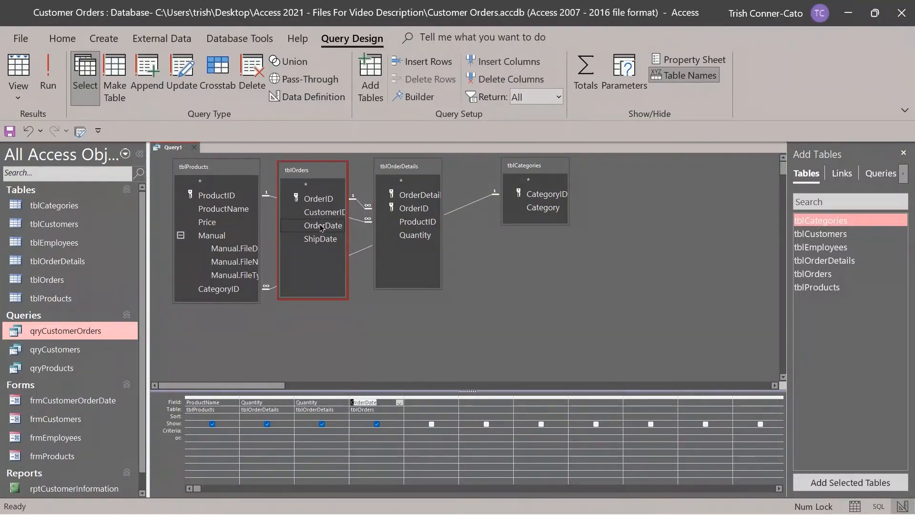
{"action": "double_click", "coordinate": [543, 208]}
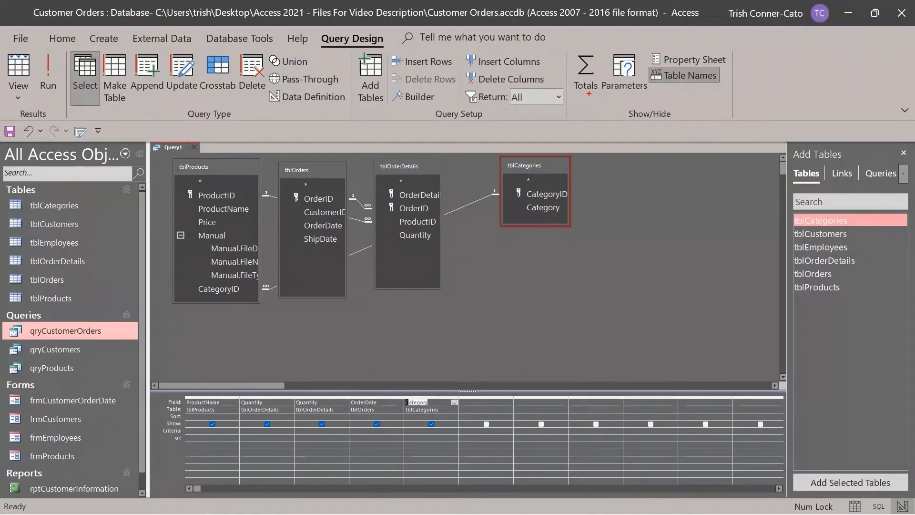
Turn on the Totals row so every column is set to Group By.
{"action": "left_click_drag", "start_coordinate": [588, 93], "coordinate": [589, 172]}
{"action": "key", "text": "Escape"}
{"action": "left_click", "coordinate": [585, 82]}
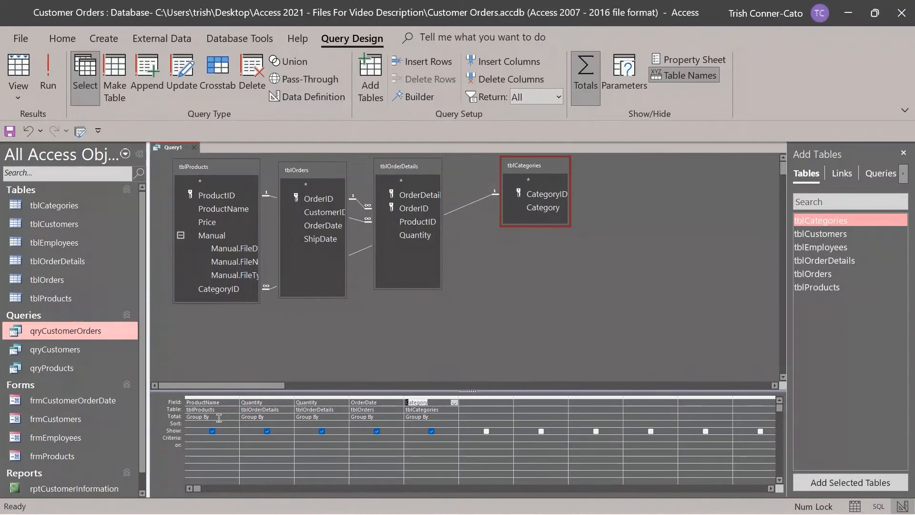
Set the first Quantity total to Sum and the second to Avg, leaving OrderDate on Group By.
{"action": "left_click", "coordinate": [274, 418]}
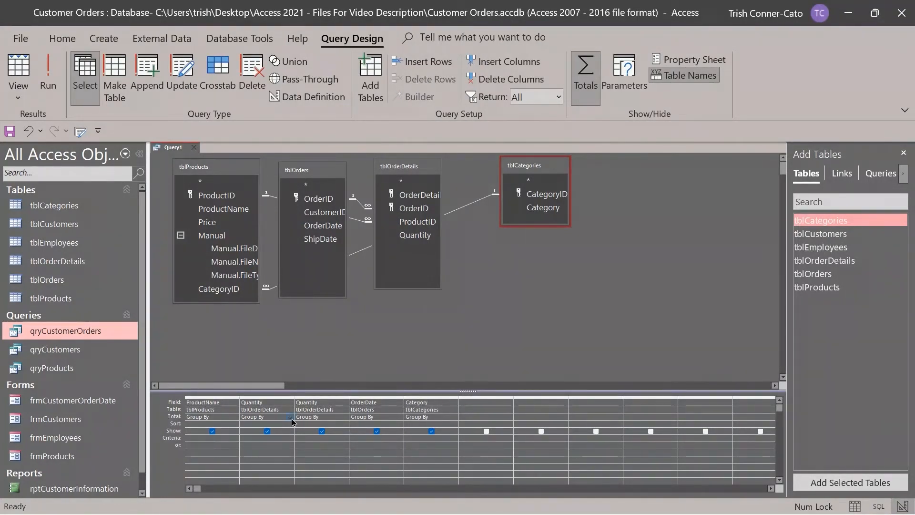
{"action": "left_click", "coordinate": [289, 418]}
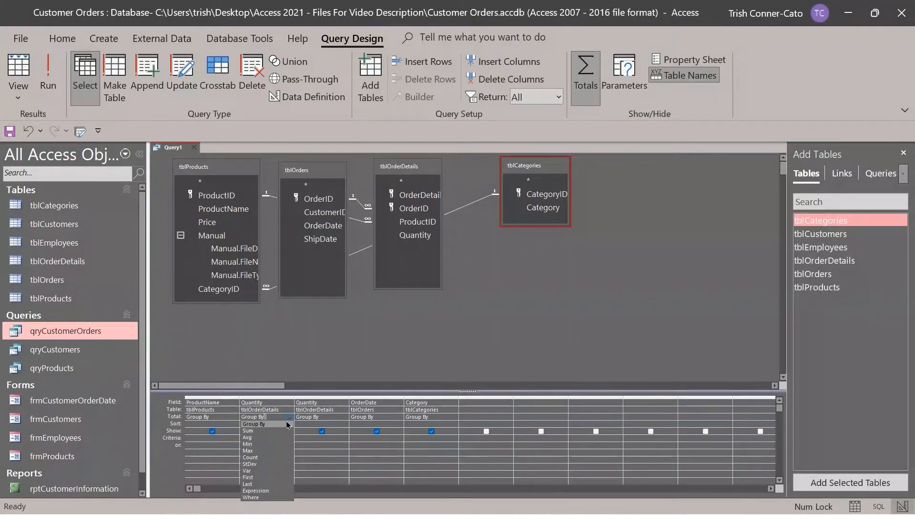
{"action": "left_click", "coordinate": [283, 430]}
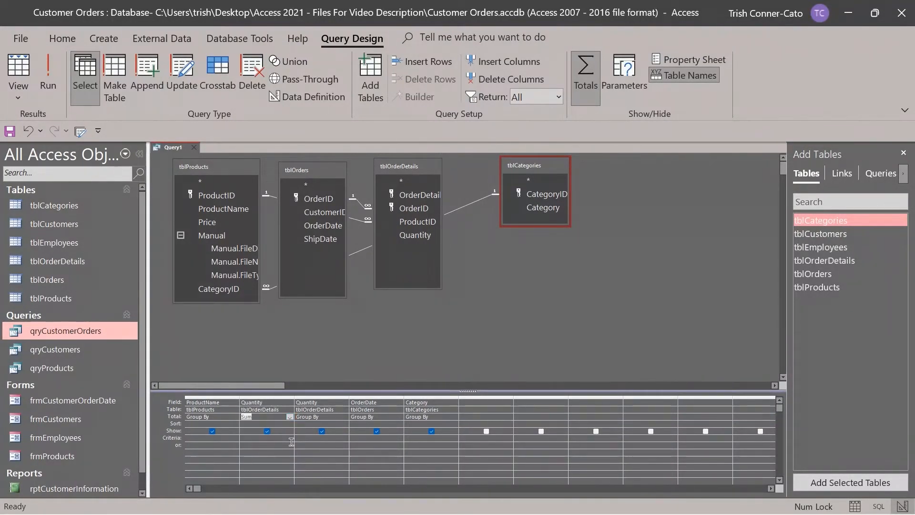
{"action": "left_click", "coordinate": [344, 417]}
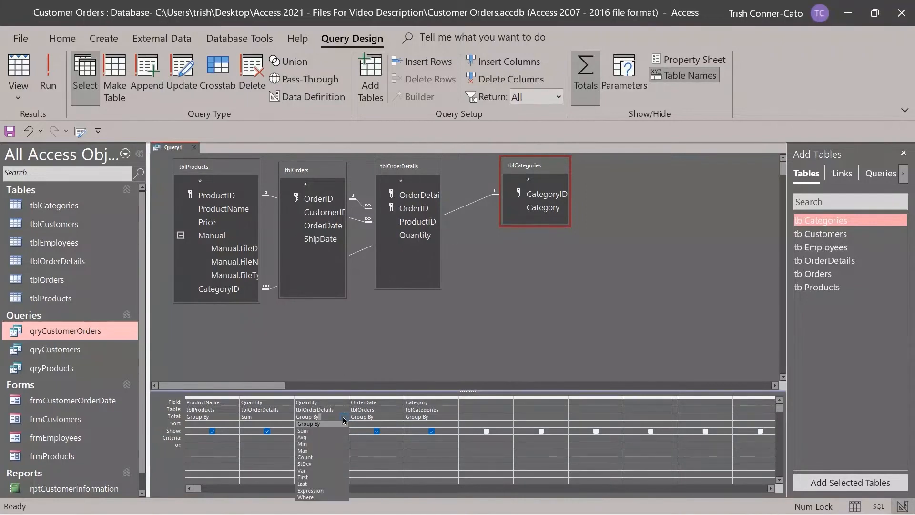
{"action": "left_click", "coordinate": [302, 437]}
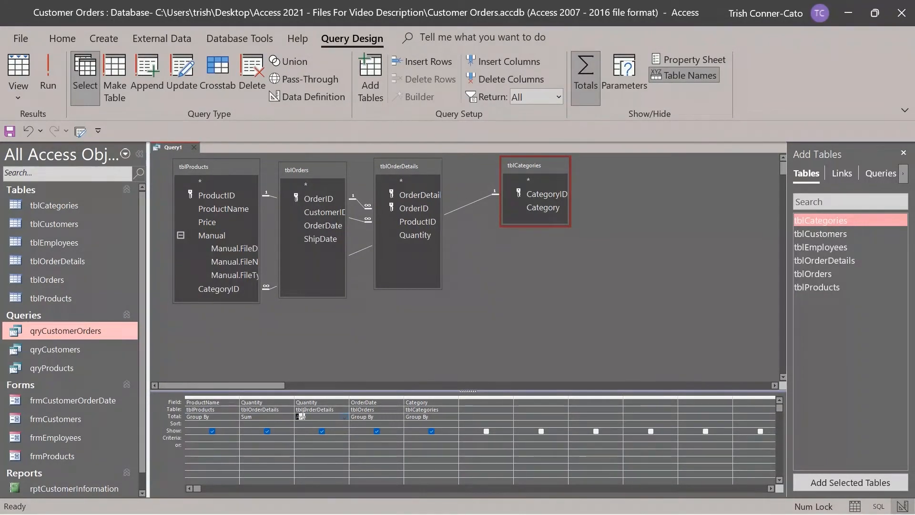
{"action": "left_click", "coordinate": [398, 417]}
{"action": "left_click", "coordinate": [400, 417]}
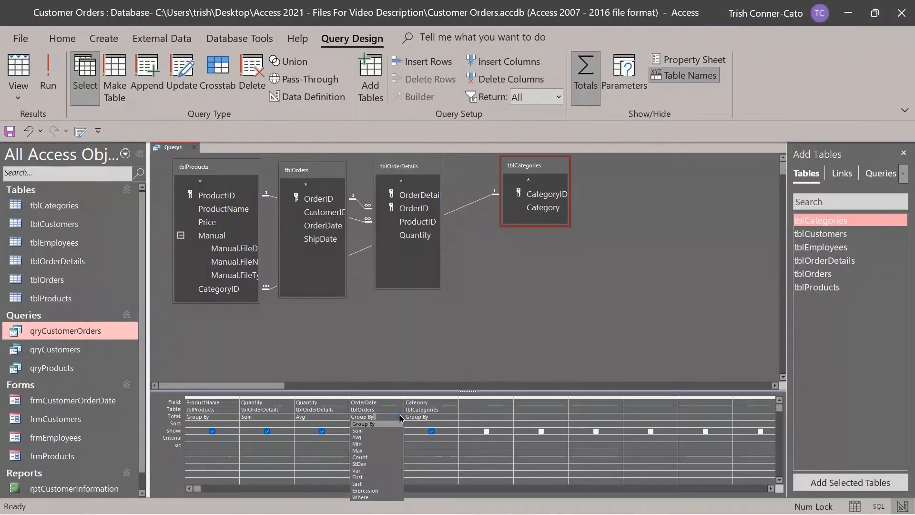
{"action": "left_click", "coordinate": [395, 423]}
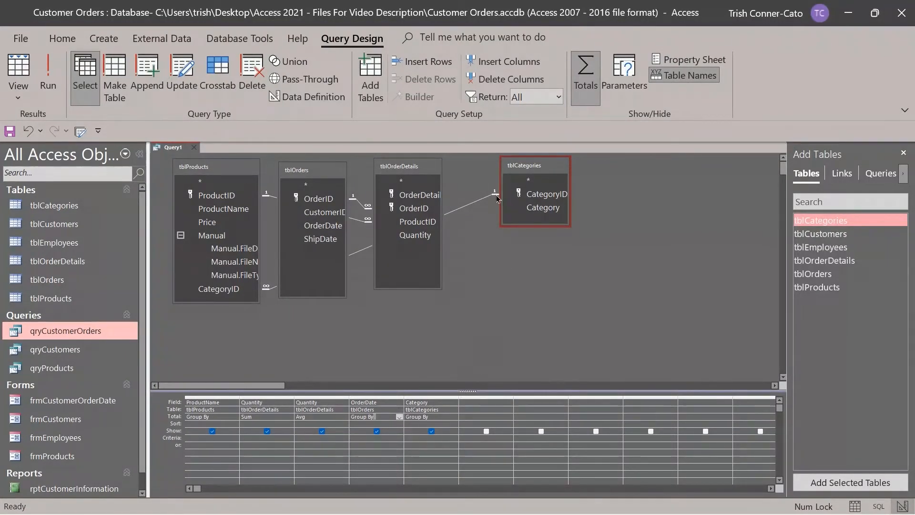
Run the query to show SumOfQuantity and AvgOfQuantity in the datasheet.
{"action": "left_click", "coordinate": [49, 89]}
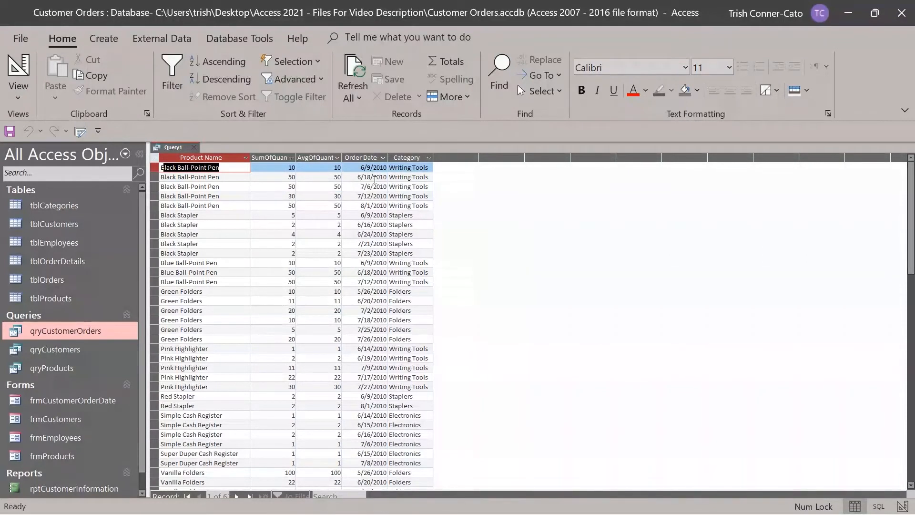
Back in Design View, change the second Quantity total from Avg to Min and rerun.
{"action": "right_click", "coordinate": [170, 147]}
{"action": "left_click", "coordinate": [217, 214]}
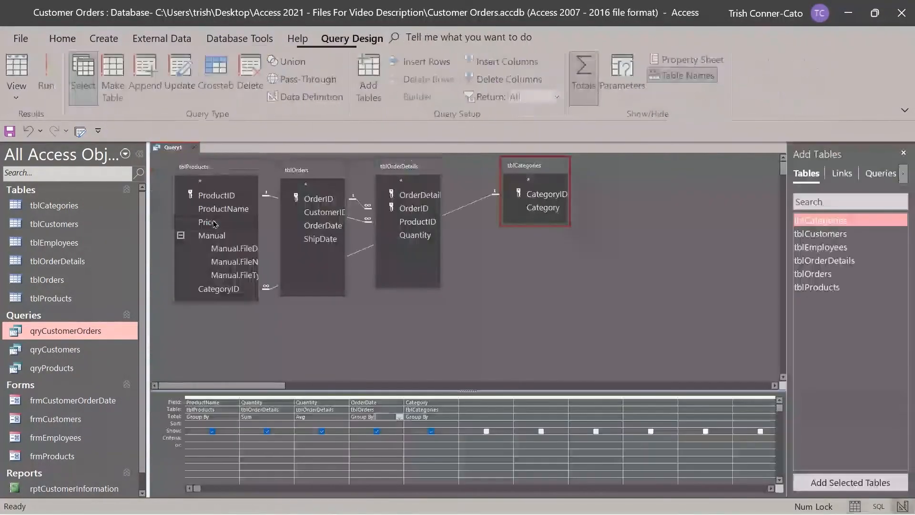
{"action": "left_click", "coordinate": [326, 416]}
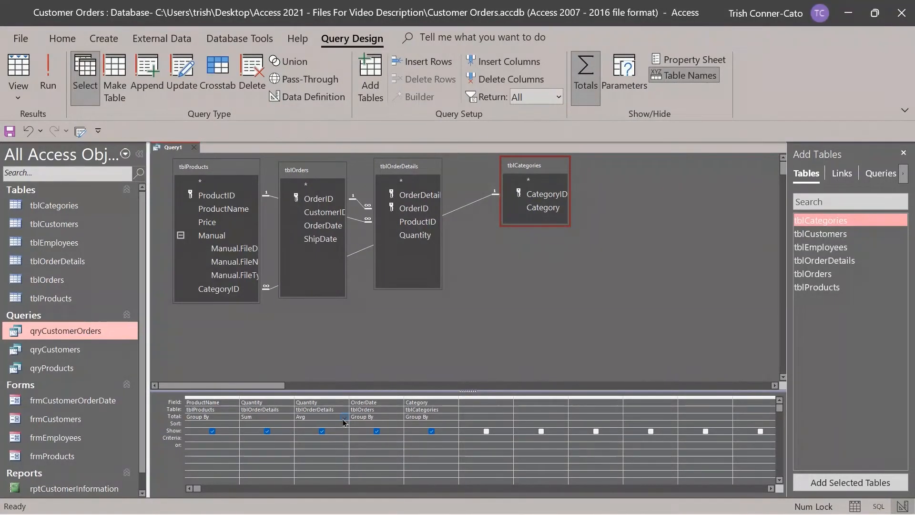
{"action": "left_click", "coordinate": [344, 417]}
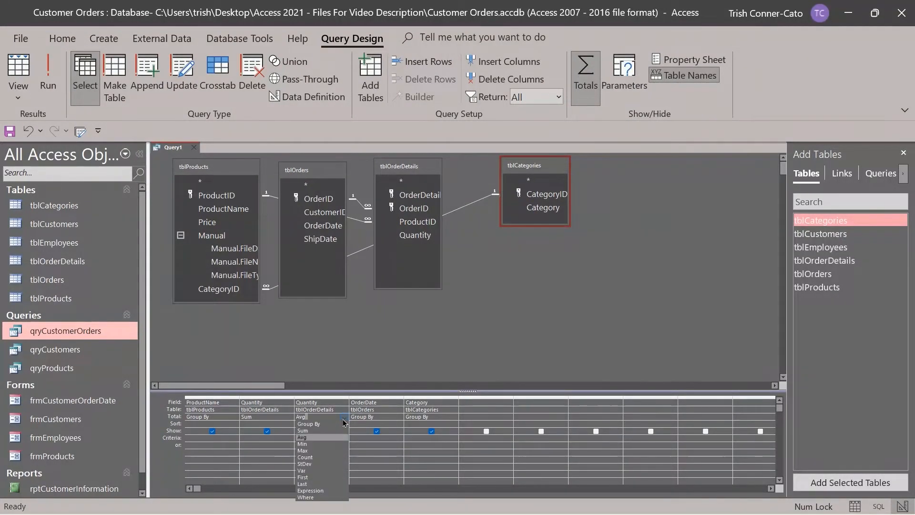
{"action": "left_click", "coordinate": [314, 444]}
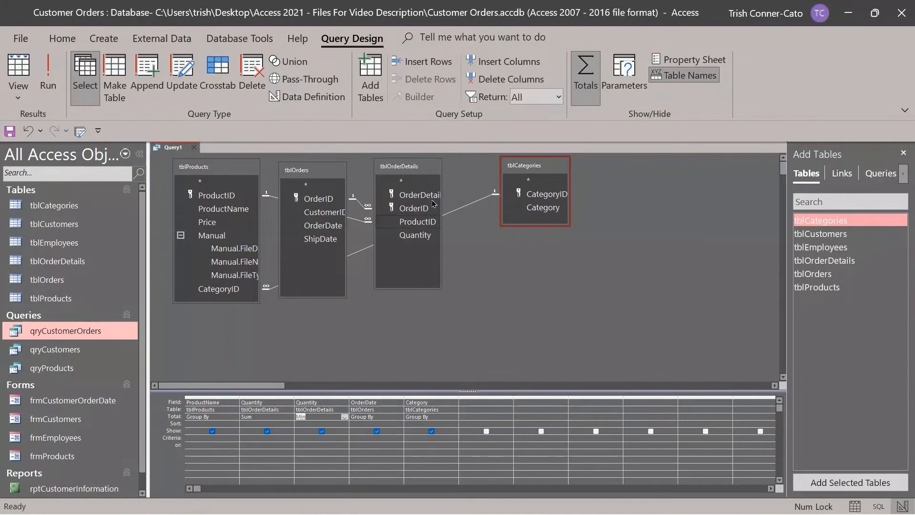
{"action": "left_click", "coordinate": [48, 77]}
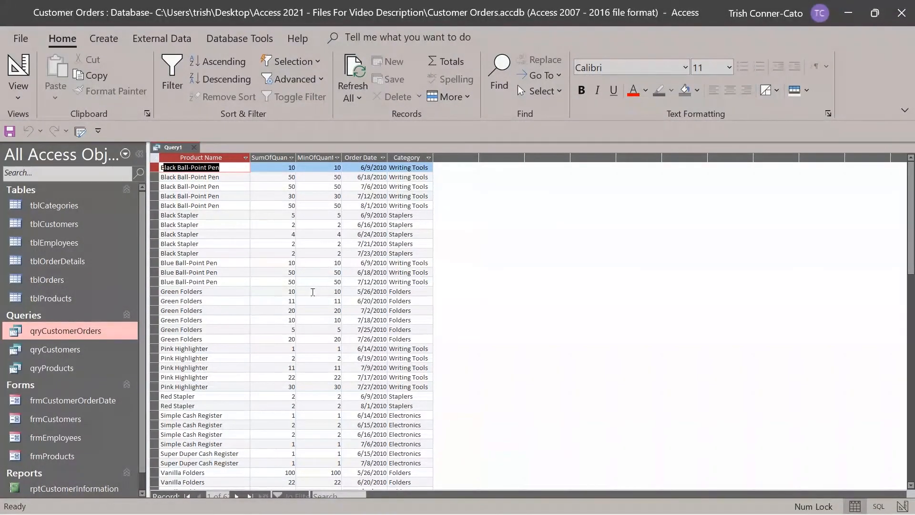
Save Query1 as 'qryProductOrderQuantities' and close it.
{"action": "right_click", "coordinate": [172, 148]}
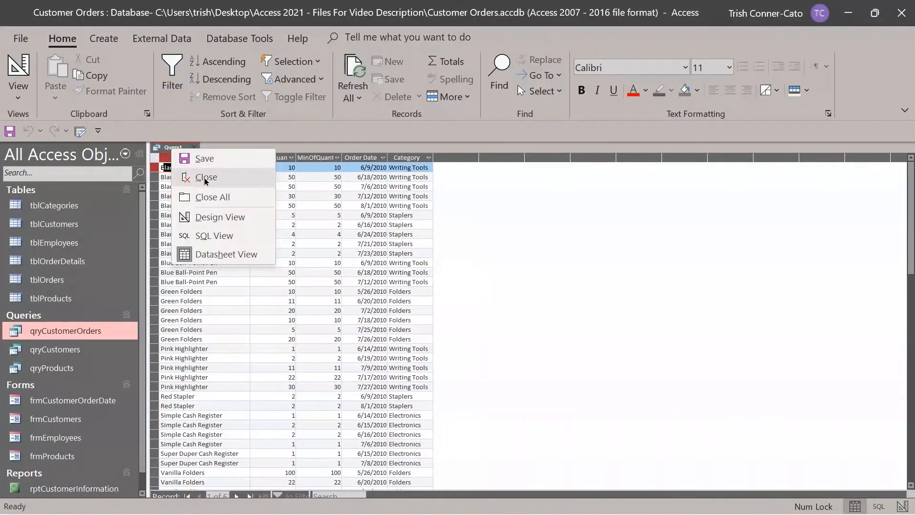
{"action": "left_click", "coordinate": [199, 158]}
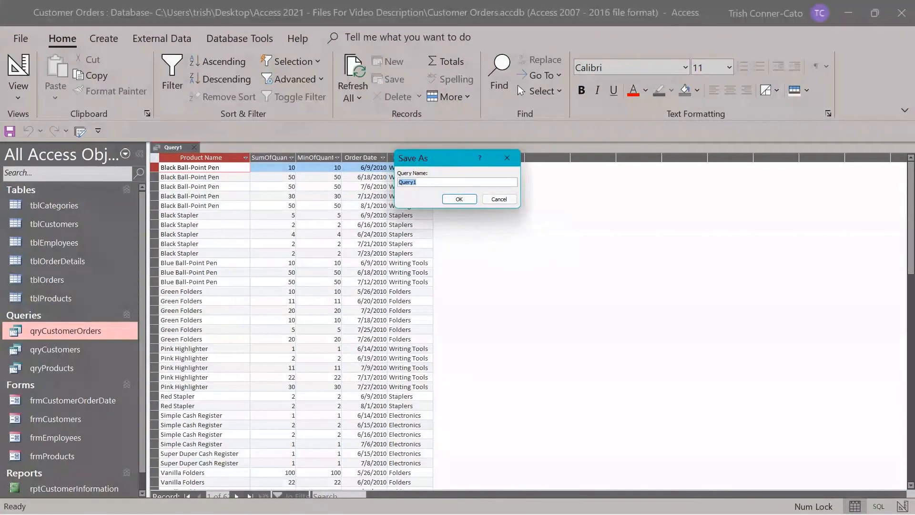
{"action": "type", "text": "qryProductOrderQuantities"}
{"action": "left_click", "coordinate": [458, 199]}
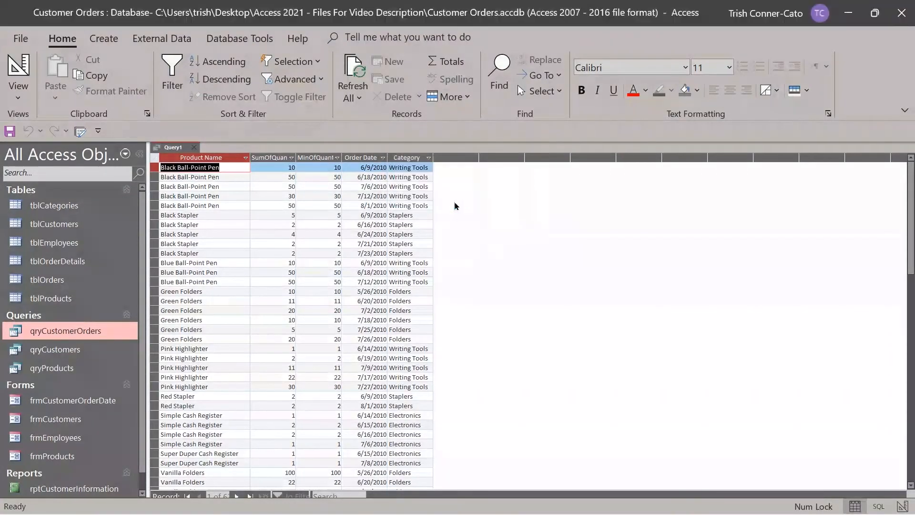
{"action": "left_click", "coordinate": [243, 149]}
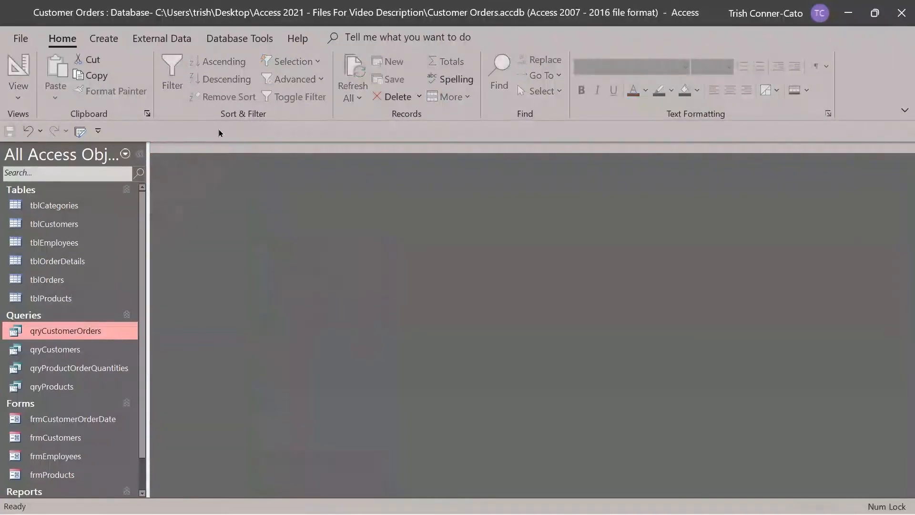
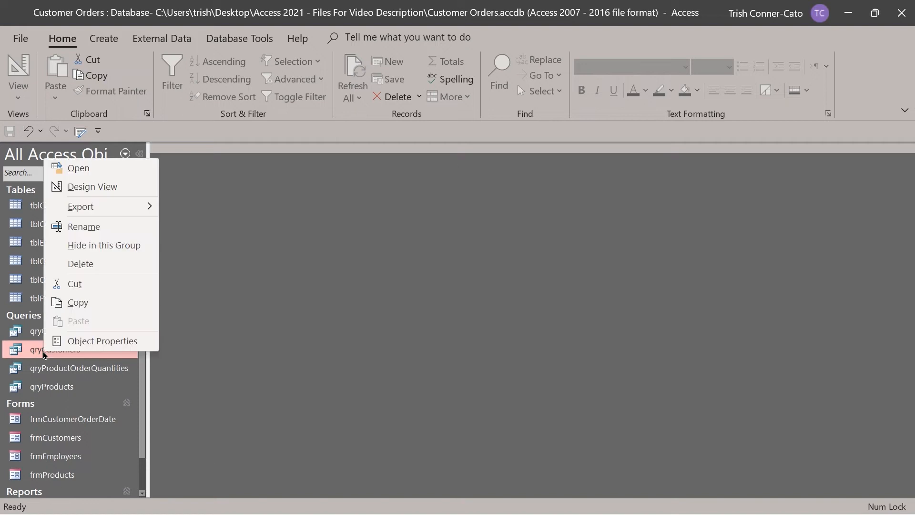
Copy and paste qryCustomers, naming the new query qryCustomersByState.
{"action": "left_click", "coordinate": [86, 303]}
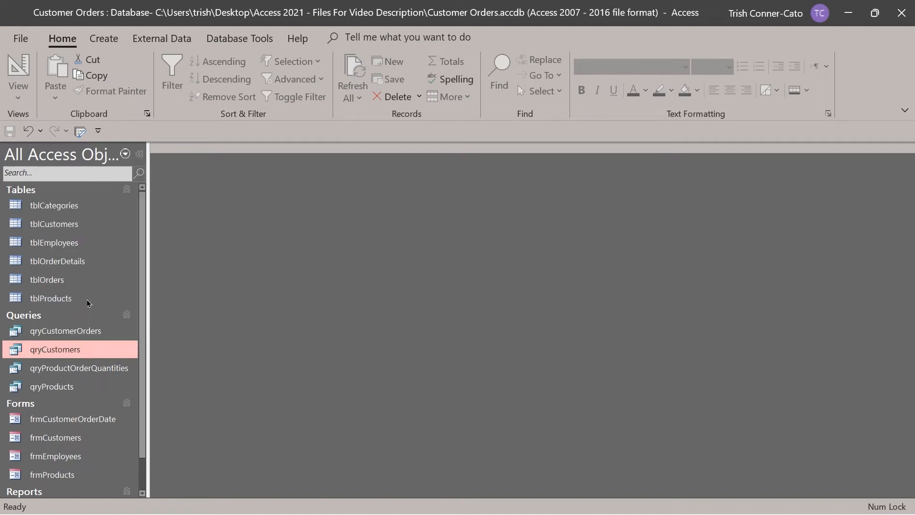
{"action": "right_click", "coordinate": [94, 404]}
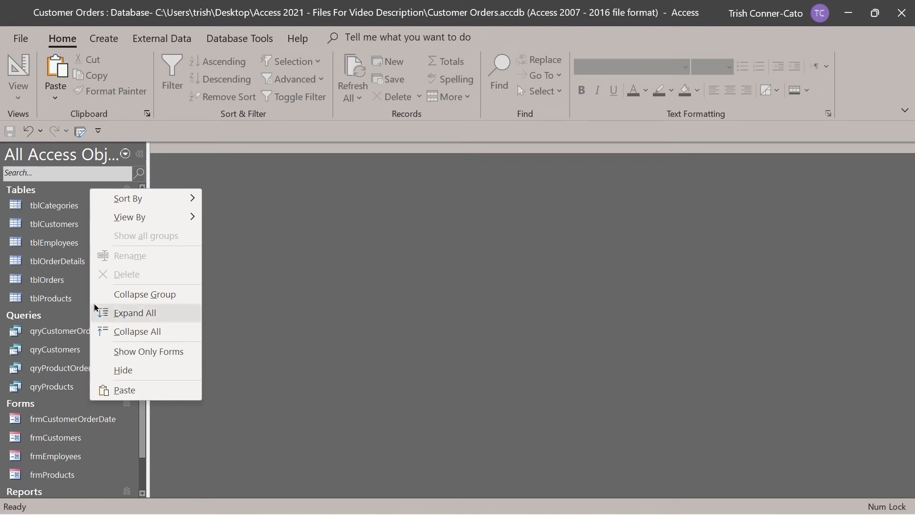
{"action": "left_click", "coordinate": [125, 389]}
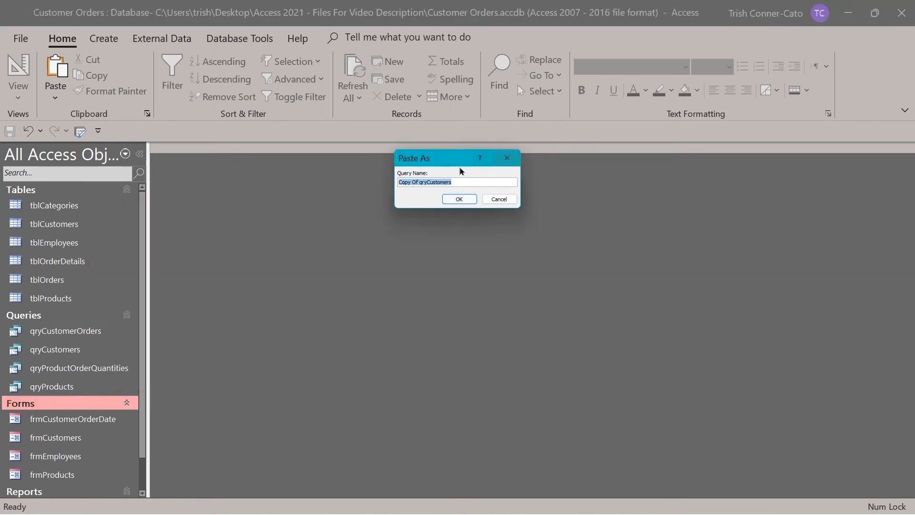
{"action": "left_click", "coordinate": [421, 182]}
{"action": "left_click_drag", "start_coordinate": [420, 182], "coordinate": [383, 187]}
{"action": "key", "text": "Delete"}
{"action": "type", "text": "By"}
{"action": "key", "text": "BackSpace"}
{"action": "key", "text": "BackSpace"}
{"action": "type", "text": "ByState"}
{"action": "left_click", "coordinate": [459, 199]}
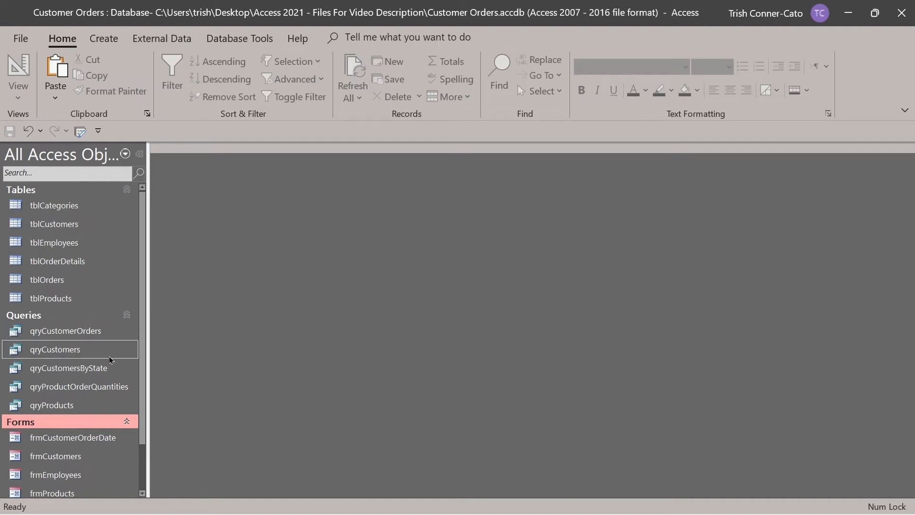
In qryCustomersByState's Design View, enter [Enter the State] as the State criteria.
{"action": "right_click", "coordinate": [80, 372]}
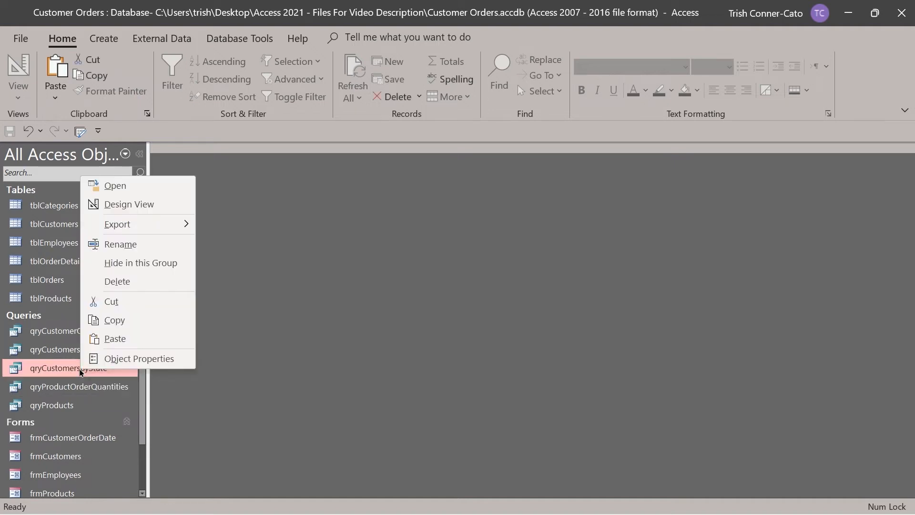
{"action": "left_click", "coordinate": [133, 202]}
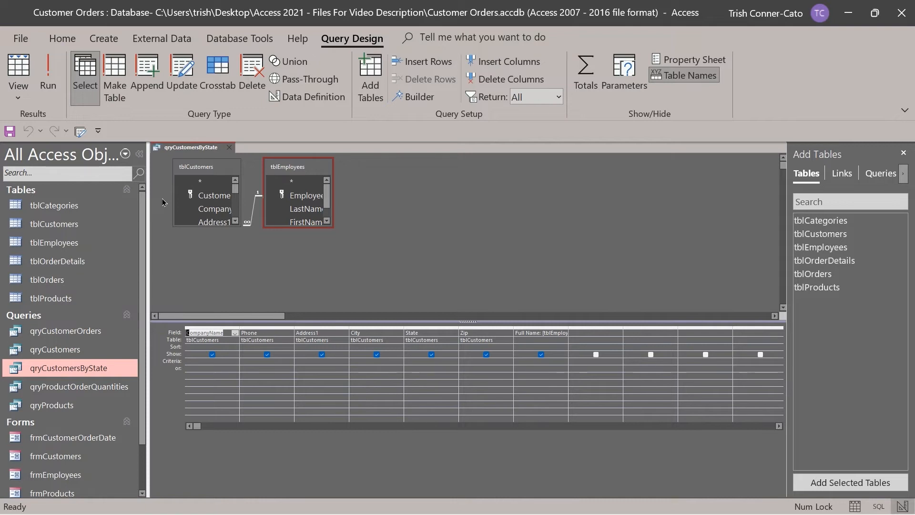
{"action": "left_click", "coordinate": [413, 363]}
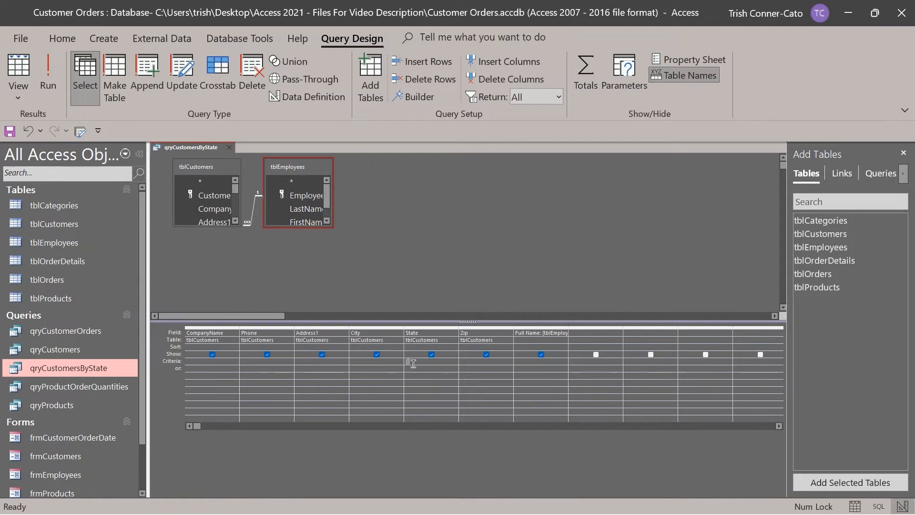
{"action": "type", "text": "ter the State"}
{"action": "key", "text": "Tab"}
Run qryCustomersByState with state OR, returning two Oregon customers.
{"action": "left_click", "coordinate": [48, 85]}
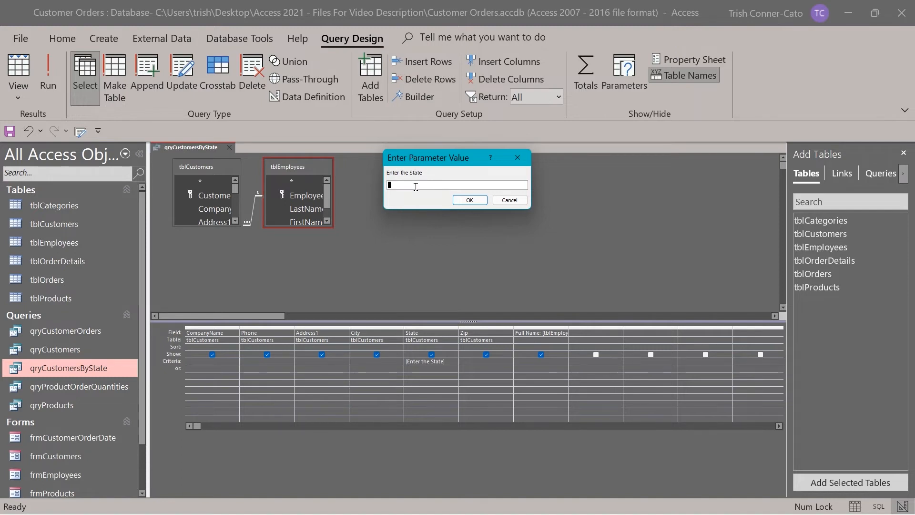
{"action": "type", "text": "or"}
{"action": "key", "text": "Return"}
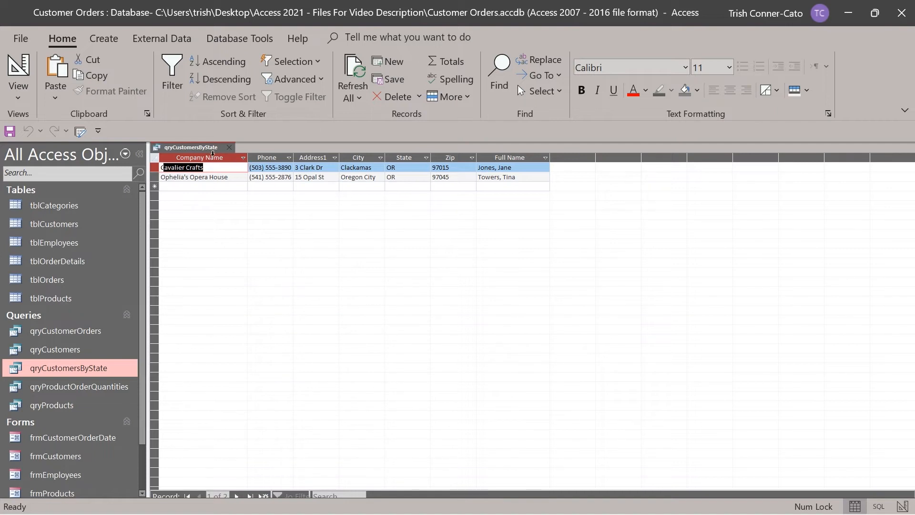
Save and close qryCustomersByState.
{"action": "right_click", "coordinate": [216, 149]}
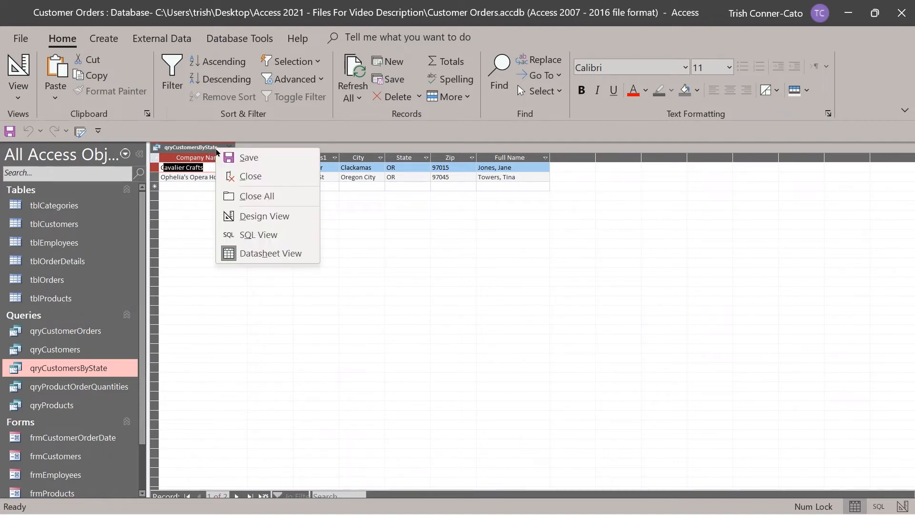
{"action": "left_click", "coordinate": [247, 160]}
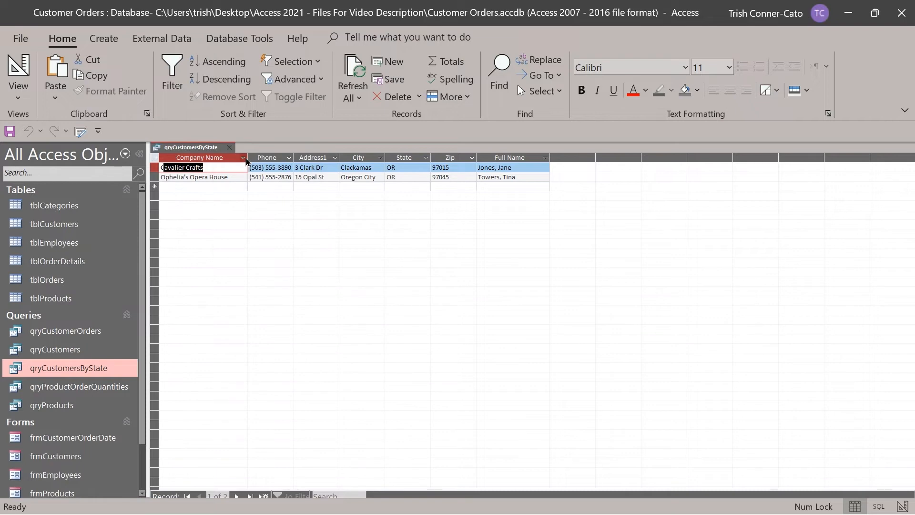
{"action": "left_click", "coordinate": [229, 148]}
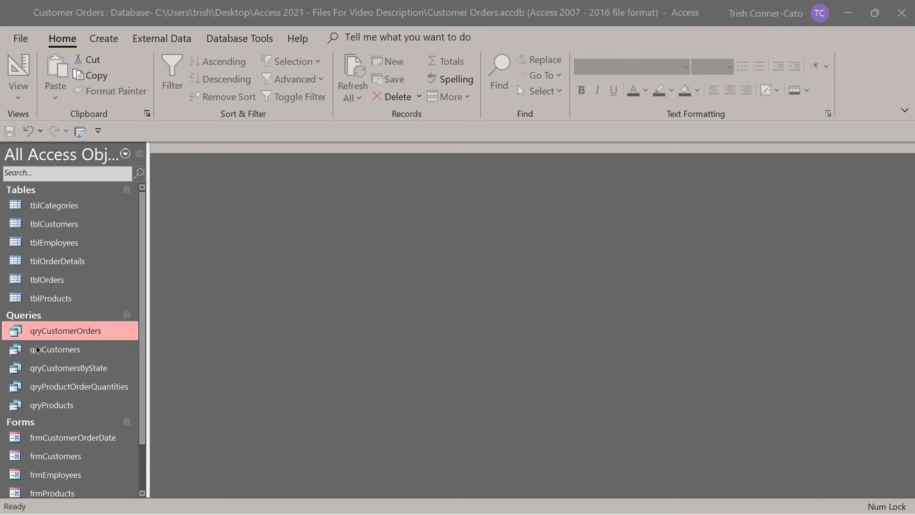
Copy and paste qryCustomers as a new query named qryCustomersbyName.
{"action": "right_click", "coordinate": [66, 353]}
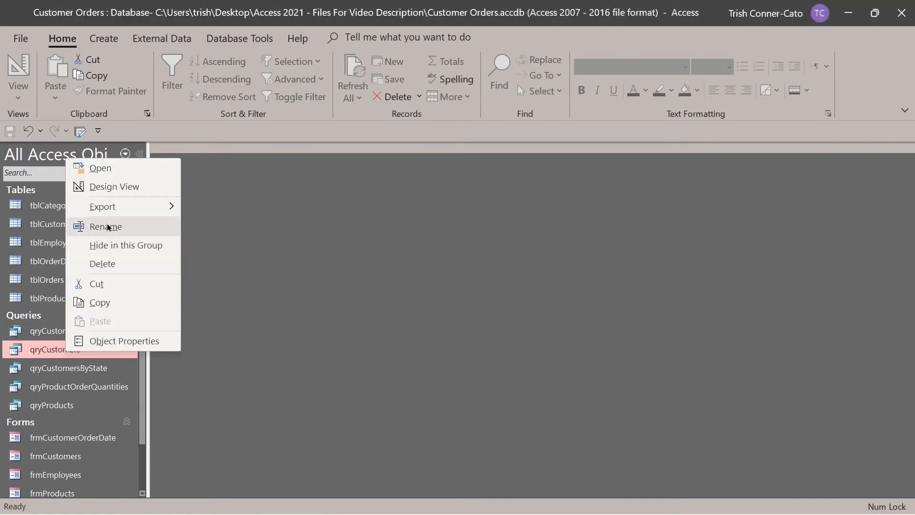
{"action": "left_click", "coordinate": [114, 302]}
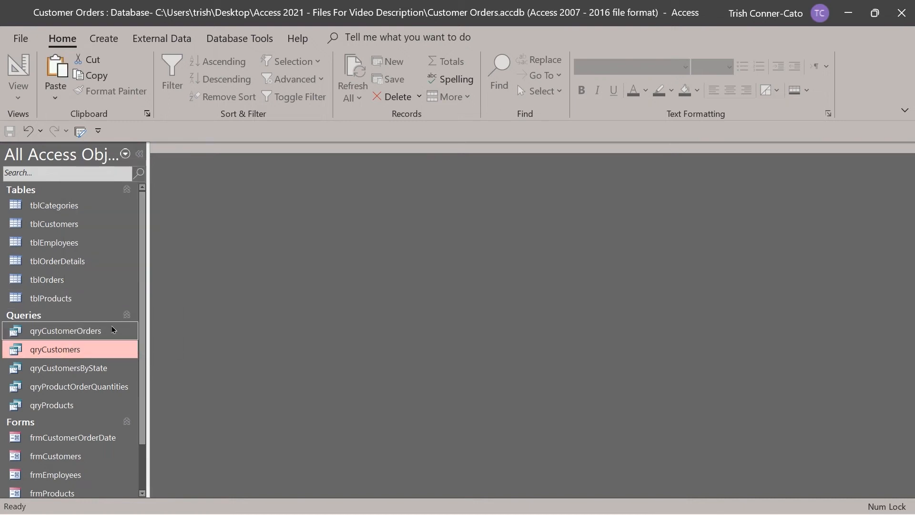
{"action": "right_click", "coordinate": [111, 300]}
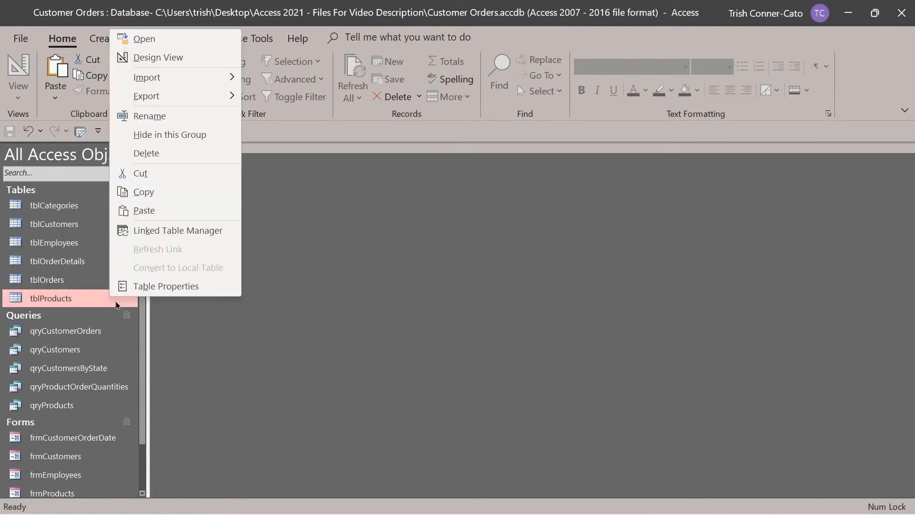
{"action": "left_click", "coordinate": [155, 210]}
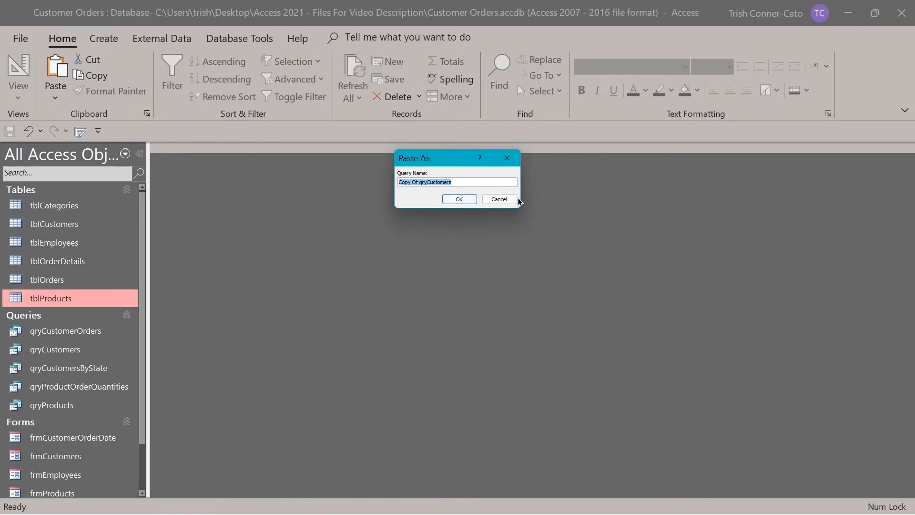
{"action": "type", "text": "qryCustomersbyName"}
{"action": "left_click", "coordinate": [459, 200]}
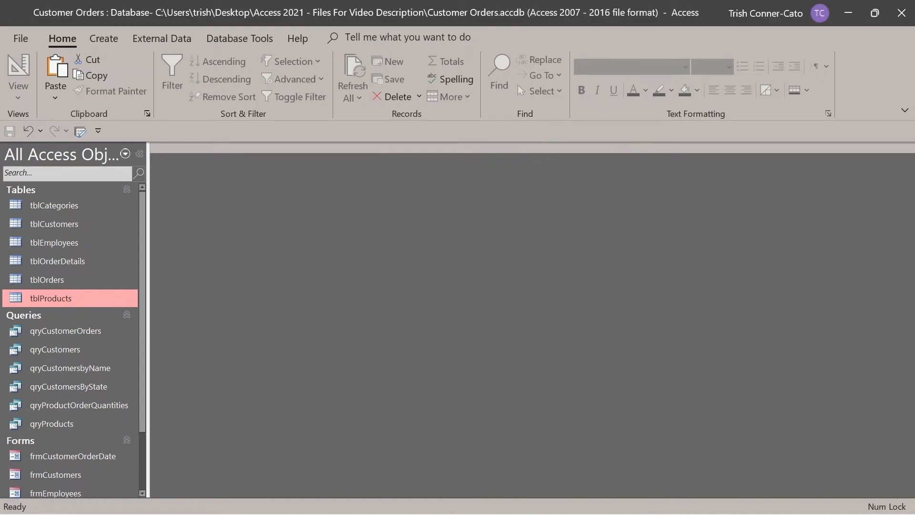
In Design View, type the CompanyName criteria Like "*" & [Enter Company Name (partial ok)] & "*" in Zoom.
{"action": "right_click", "coordinate": [71, 367]}
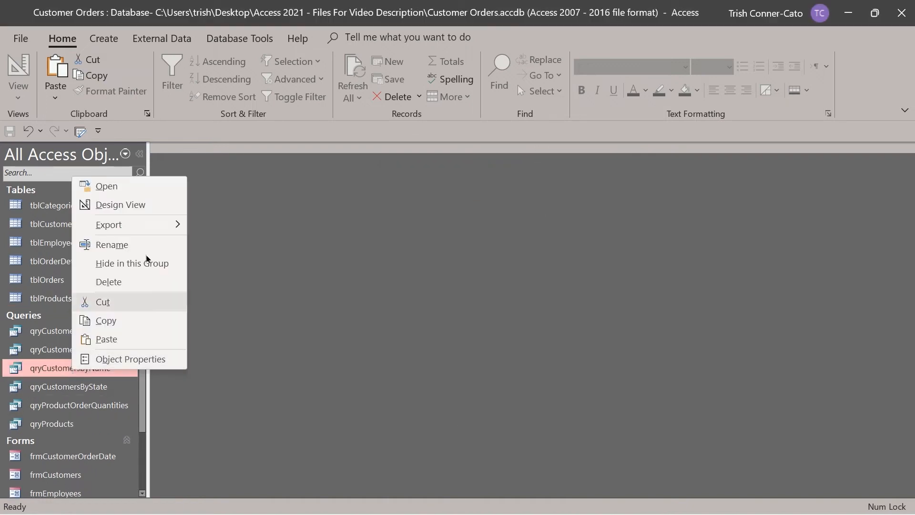
{"action": "left_click", "coordinate": [129, 204]}
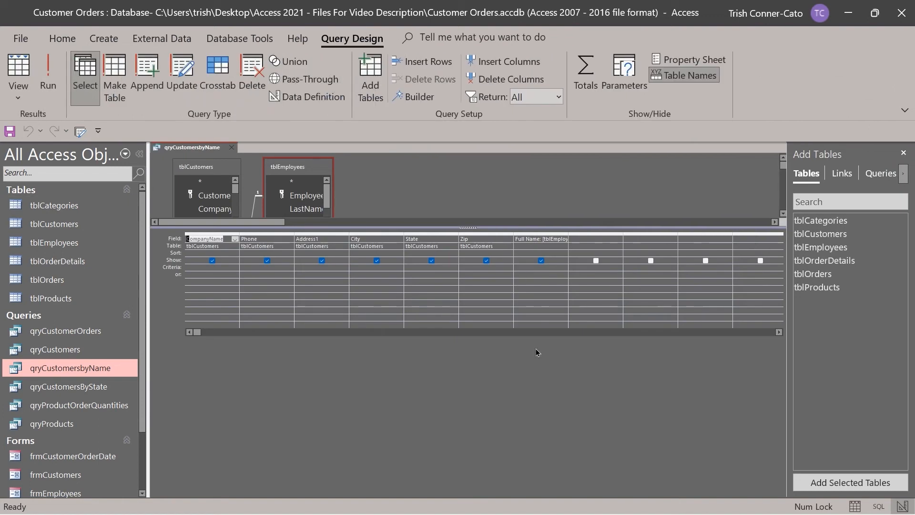
{"action": "left_click_drag", "start_coordinate": [365, 227], "coordinate": [364, 312]}
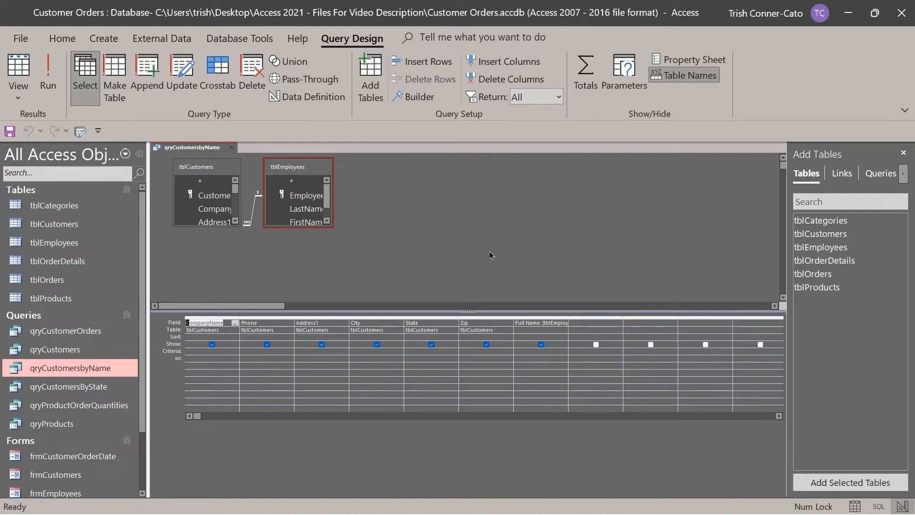
{"action": "left_click", "coordinate": [199, 348]}
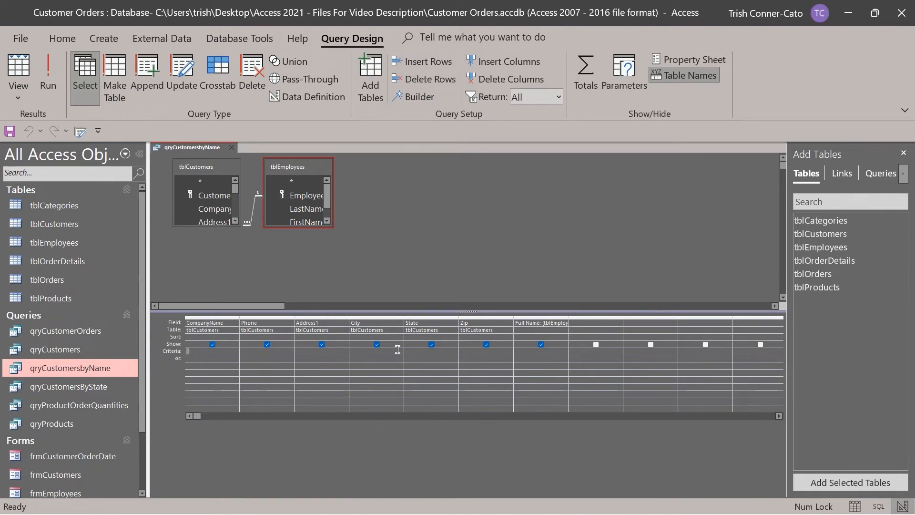
{"action": "right_click", "coordinate": [200, 352]}
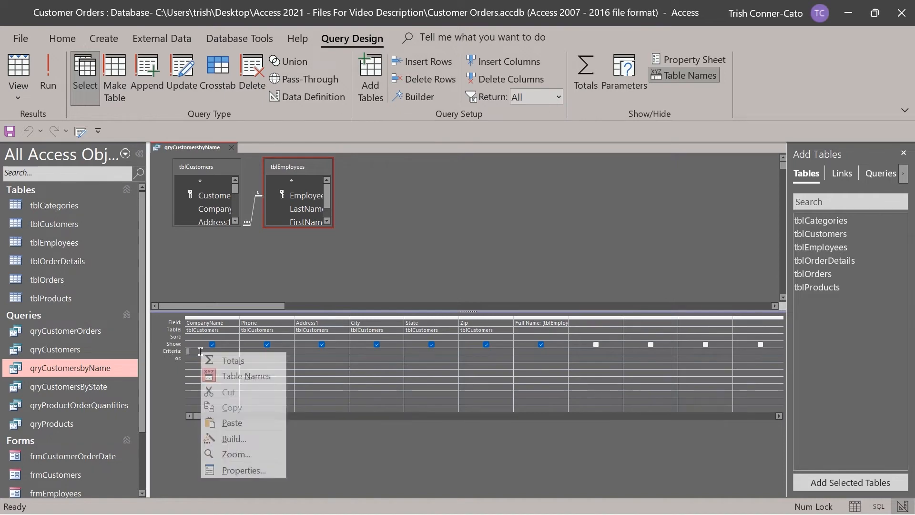
{"action": "left_click", "coordinate": [243, 456]}
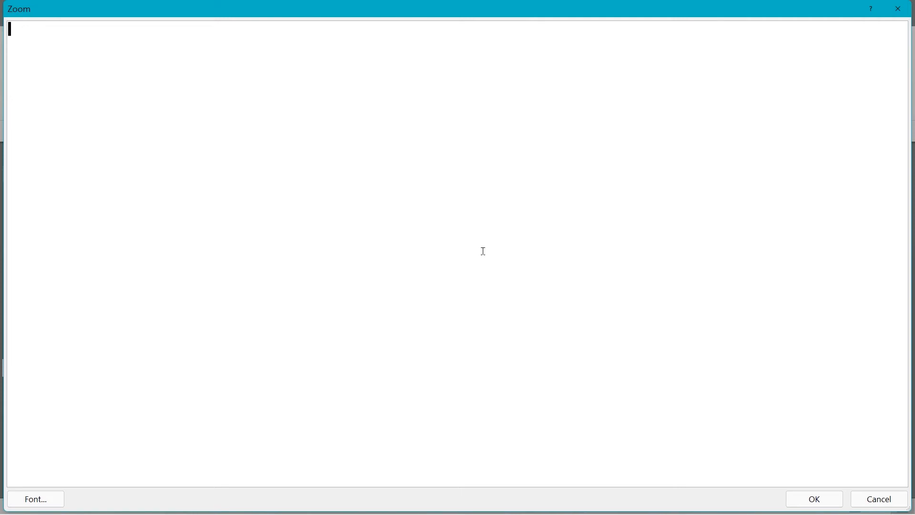
{"action": "type", "text": "Like \"*\" &"}
{"action": "type", "text": "[Enter Com"}
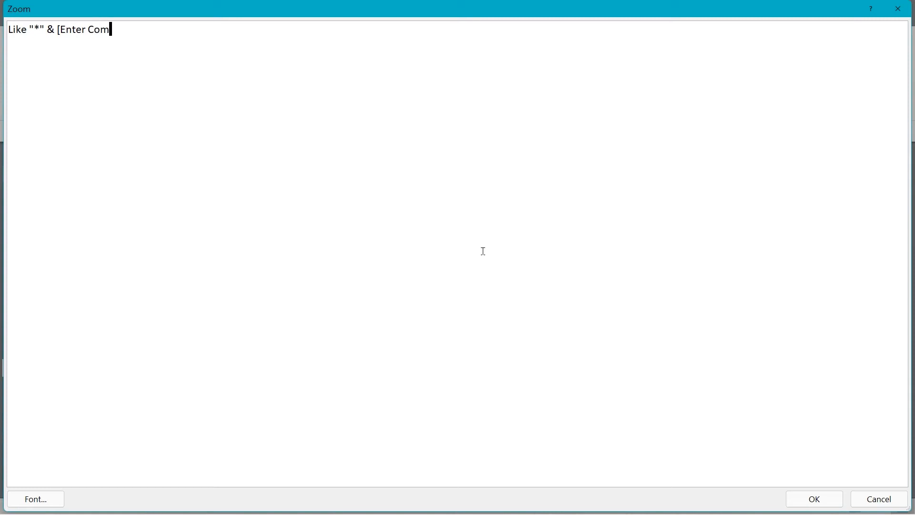
{"action": "type", "text": "pany Name (partial ok)"}
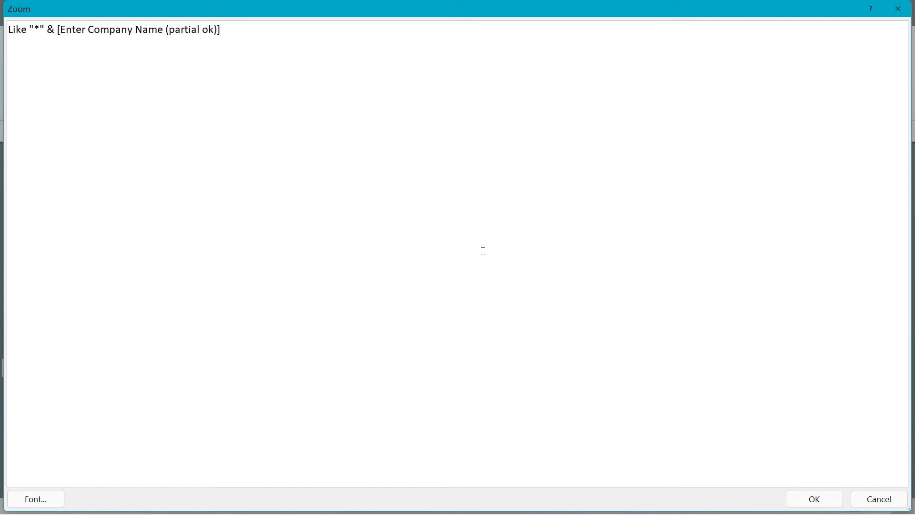
{"action": "type", "text": "& \"*\""}
Accept the criterion and run the query with Bearcat, returning only Bearcat Boosters.
{"action": "left_click", "coordinate": [814, 498]}
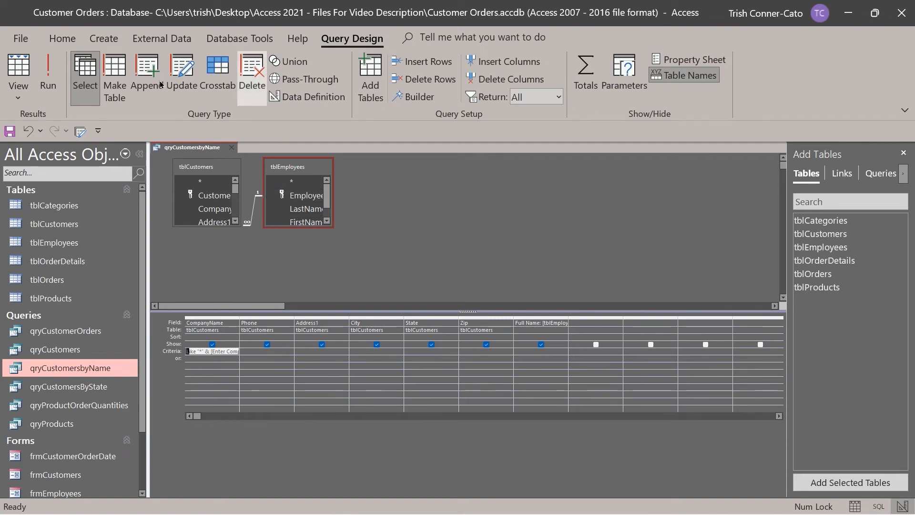
{"action": "left_click", "coordinate": [48, 87]}
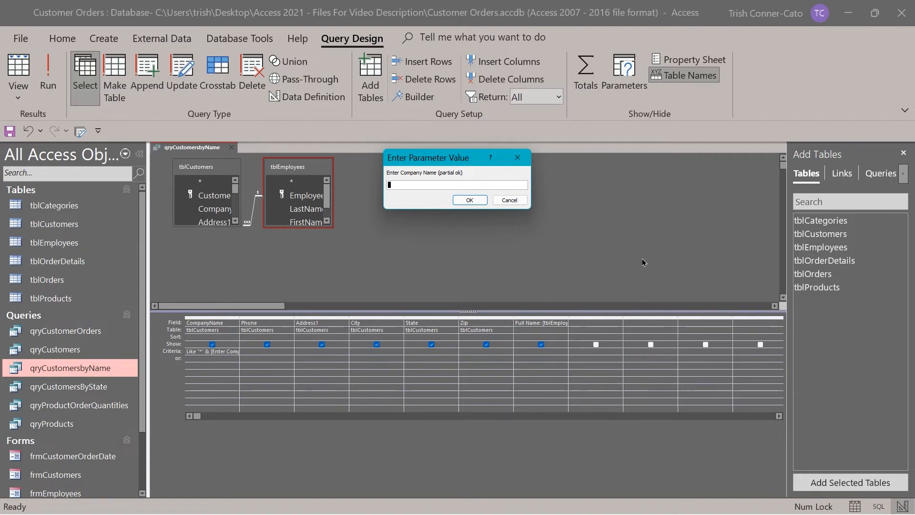
{"action": "type", "text": "Bearcat"}
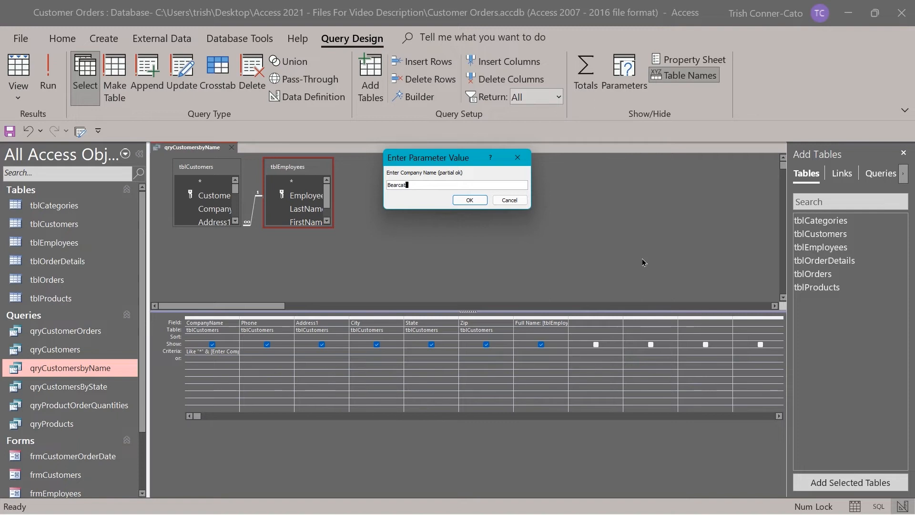
{"action": "key", "text": "Return"}
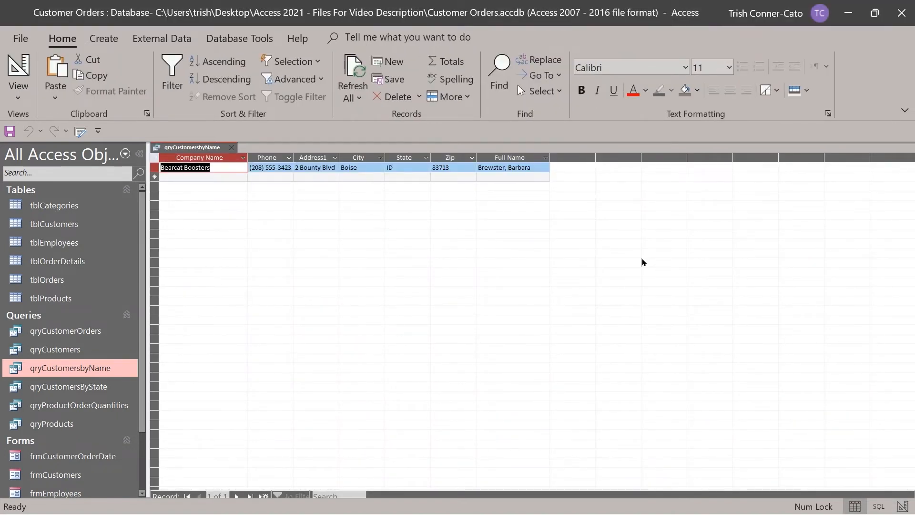
{"action": "right_click", "coordinate": [186, 150]}
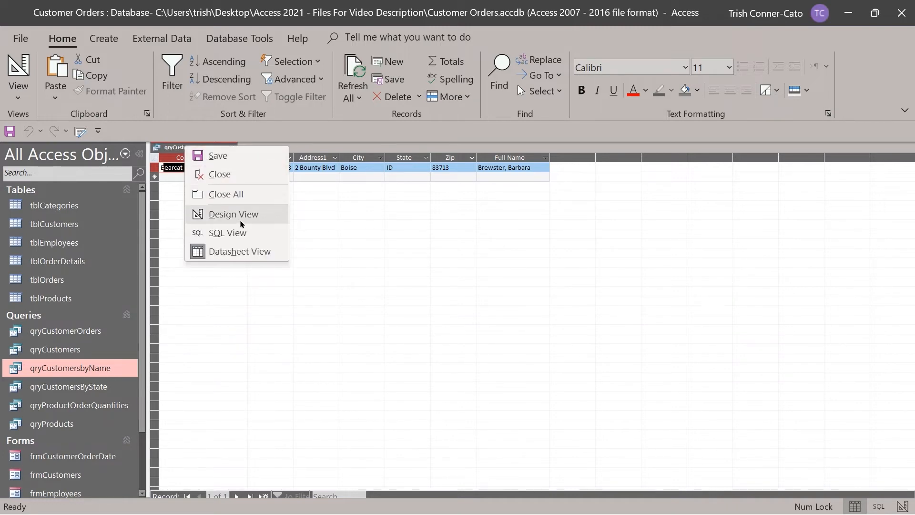
Rerun qryCustomersbyName with the partial name jaz, which finds no records.
{"action": "left_click", "coordinate": [240, 219]}
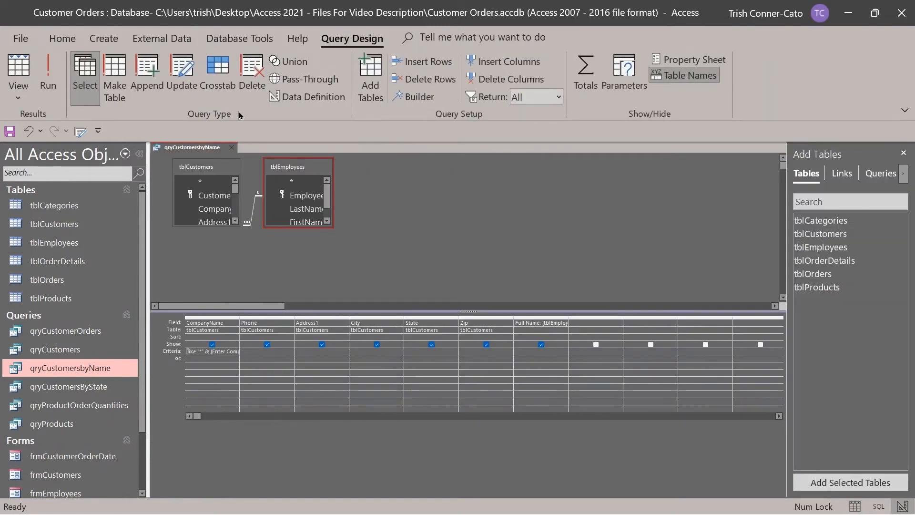
{"action": "left_click", "coordinate": [48, 78]}
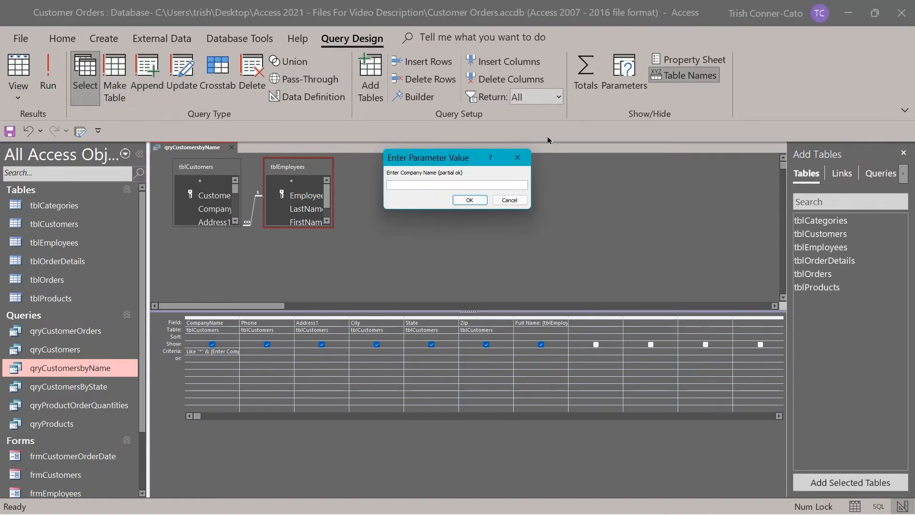
{"action": "type", "text": "jazzy"}
{"action": "key", "text": "Return"}
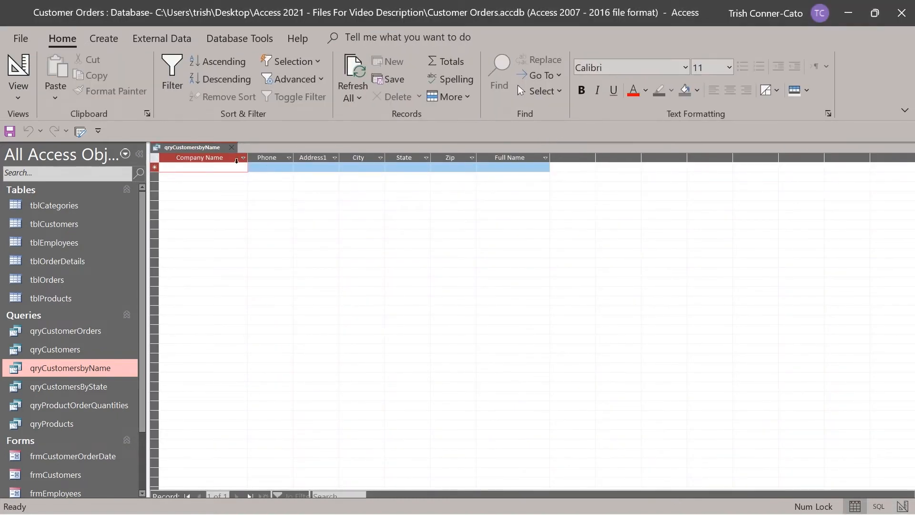
Rerun with fire to get Firebird Fire Sprinklers, then return to Design View.
{"action": "right_click", "coordinate": [205, 151]}
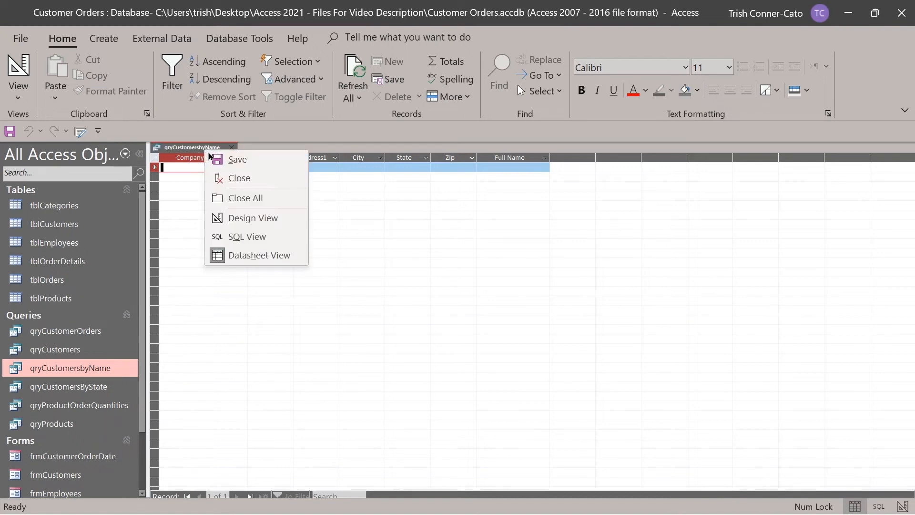
{"action": "left_click", "coordinate": [240, 217]}
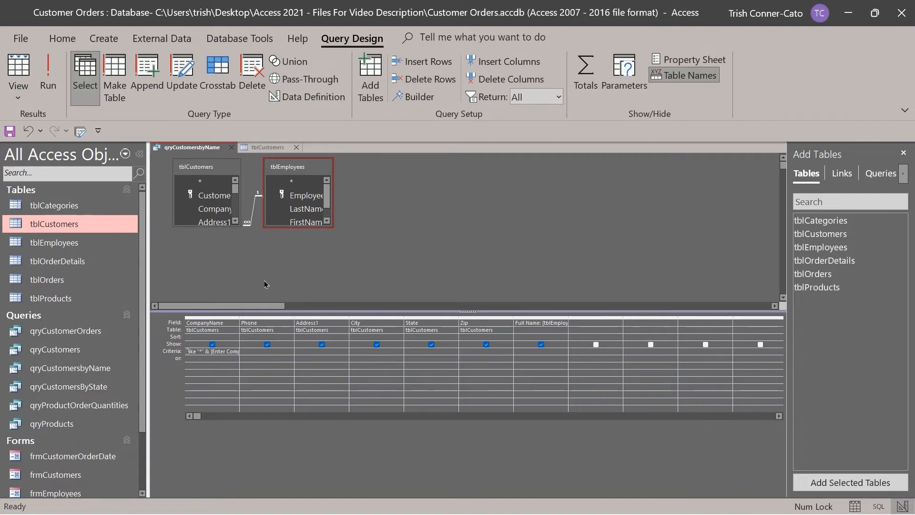
{"action": "left_click", "coordinate": [48, 83]}
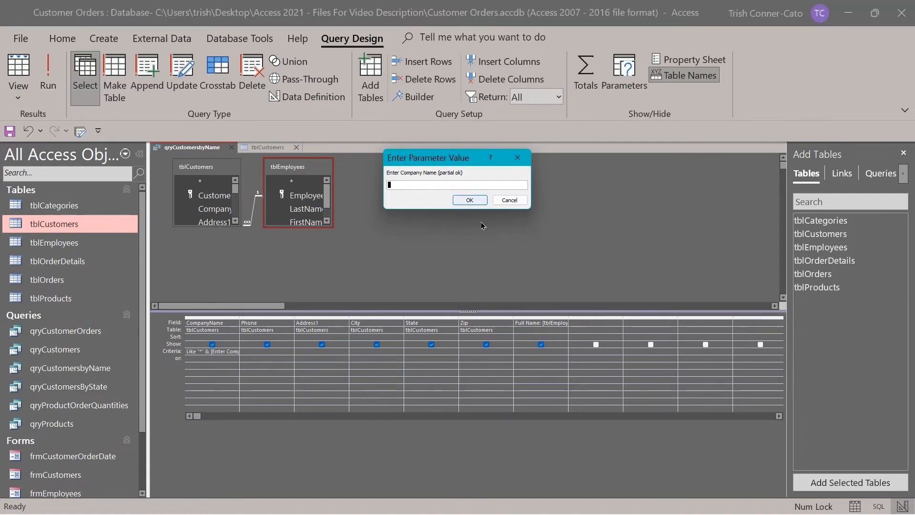
{"action": "type", "text": "firebird"}
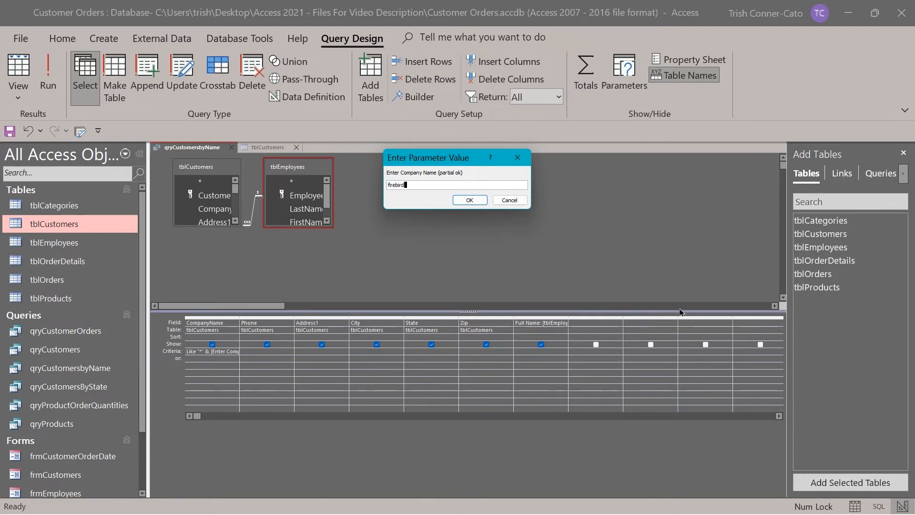
{"action": "key", "text": "Return"}
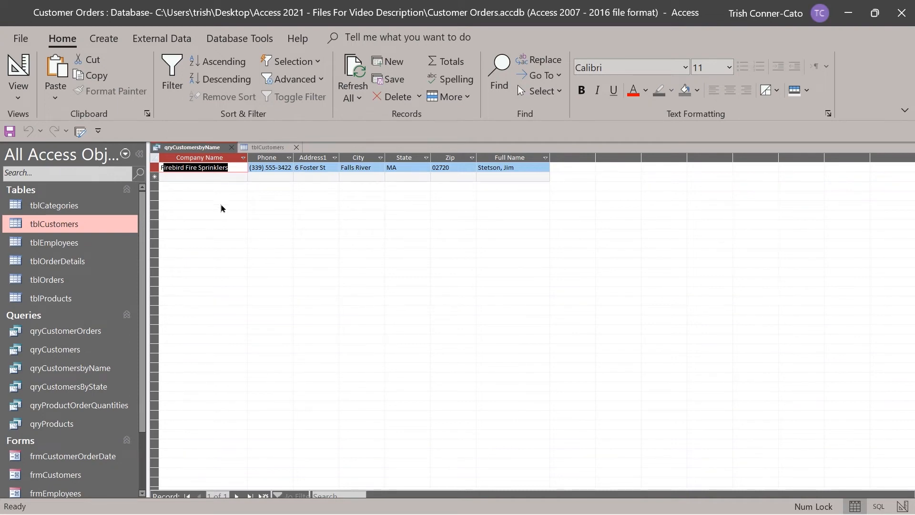
{"action": "right_click", "coordinate": [211, 148]}
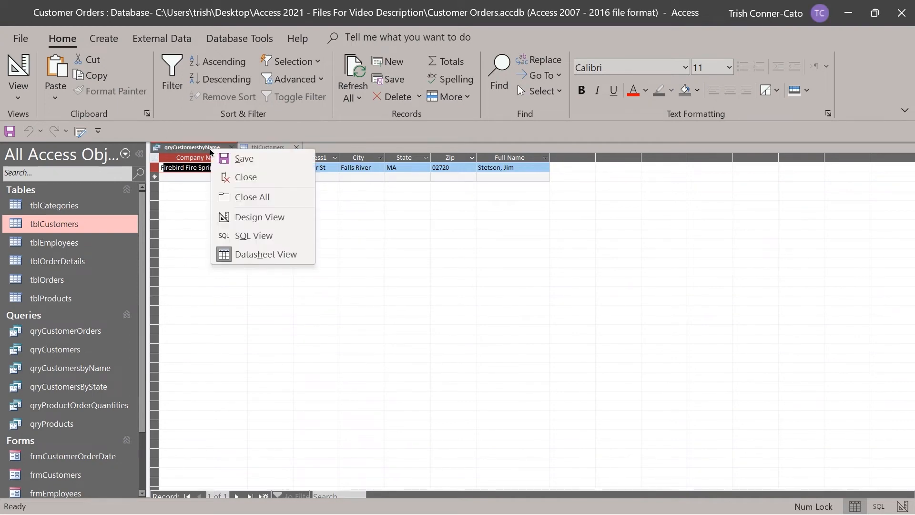
{"action": "left_click", "coordinate": [246, 218]}
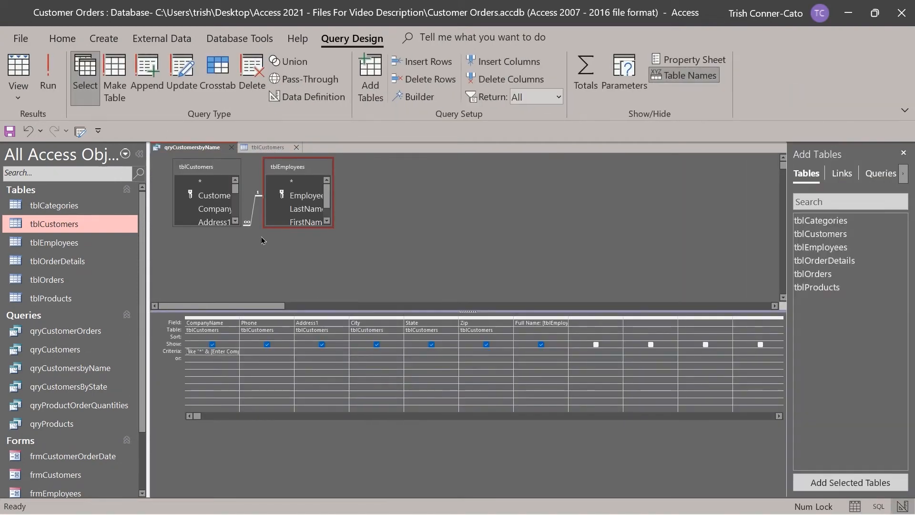
{"action": "right_click", "coordinate": [219, 354]}
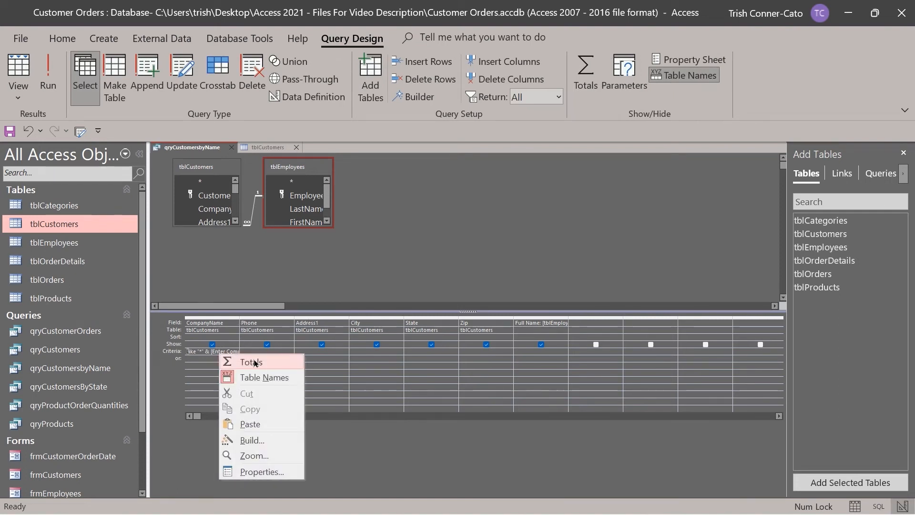
View the full CompanyName criteria in Zoom, then save qryCustomersbyName.
{"action": "left_click", "coordinate": [279, 458]}
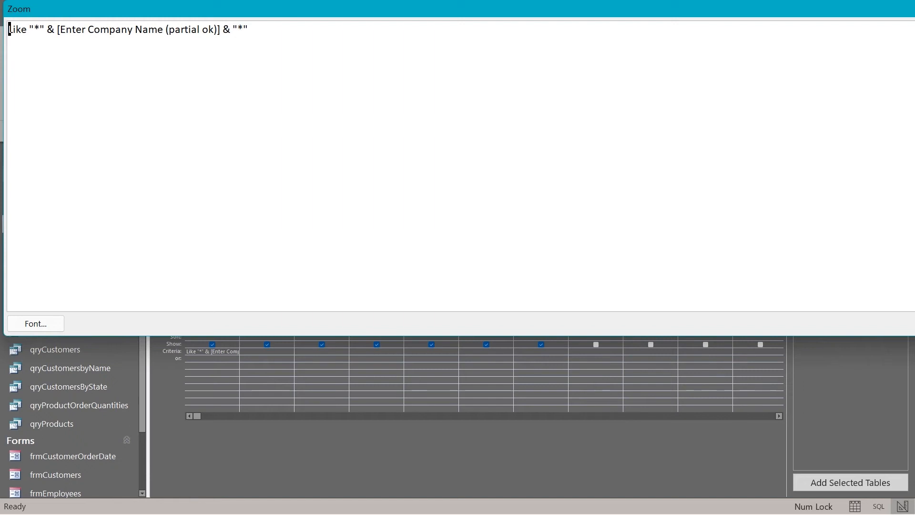
{"action": "key", "text": "Return"}
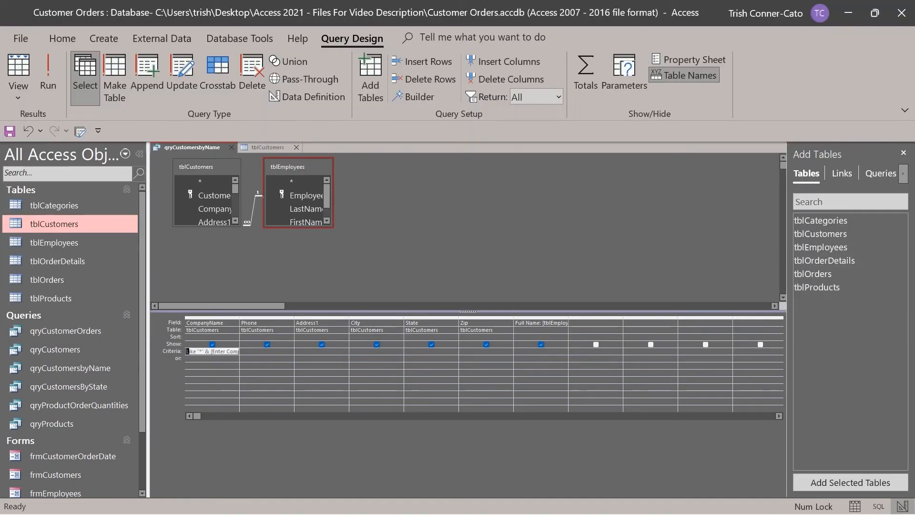
{"action": "right_click", "coordinate": [205, 149]}
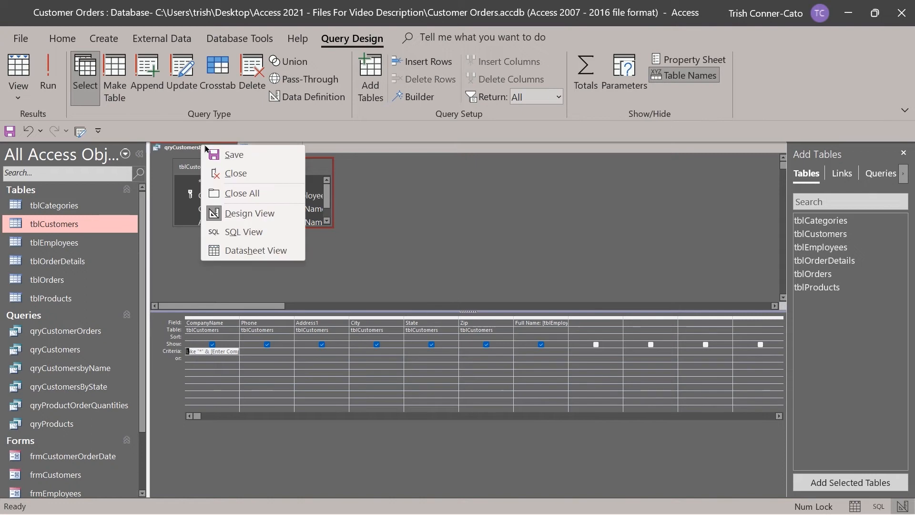
{"action": "left_click", "coordinate": [248, 156]}
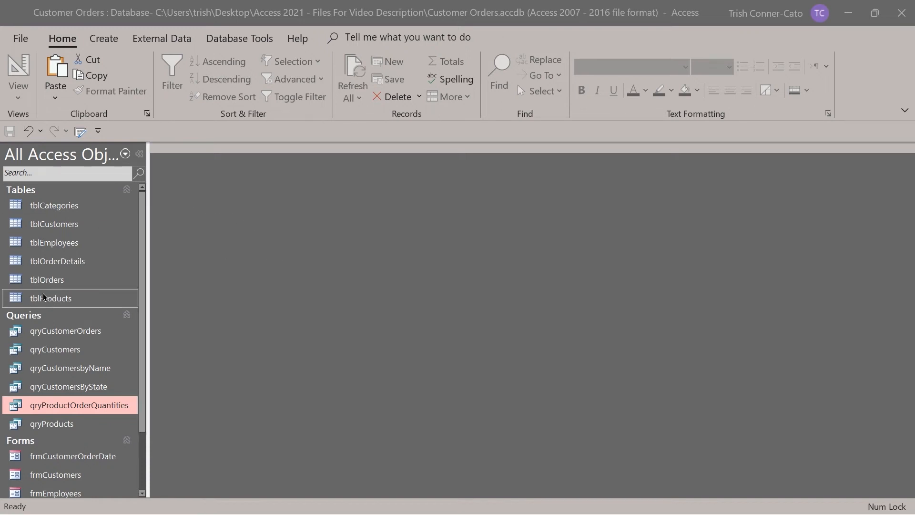
Save tblOrders as a new query named qryOrdersbyDate and close the tblOrders table.
{"action": "double_click", "coordinate": [46, 281]}
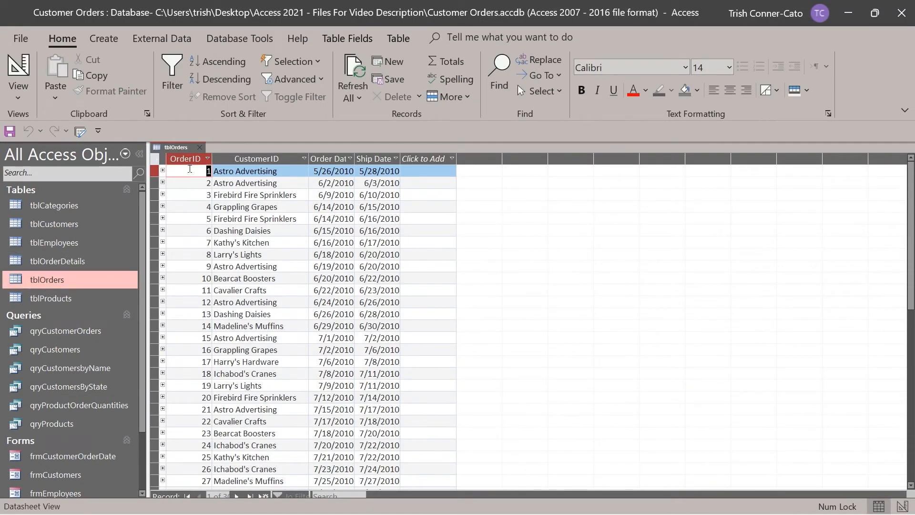
{"action": "left_click", "coordinate": [21, 39]}
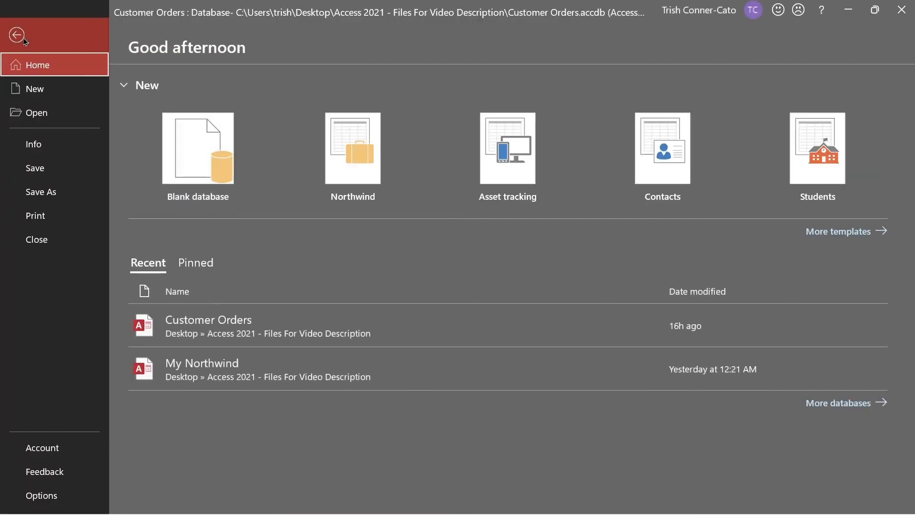
{"action": "left_click", "coordinate": [35, 195]}
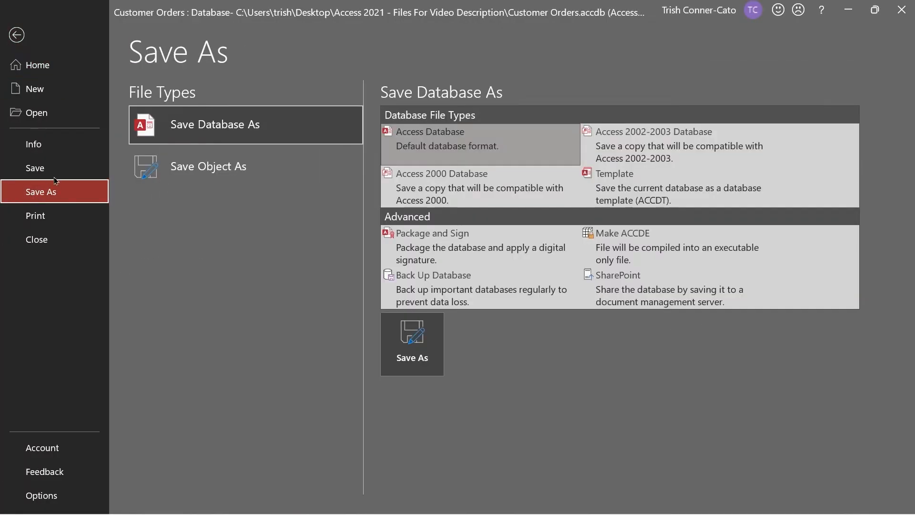
{"action": "left_click", "coordinate": [231, 166]}
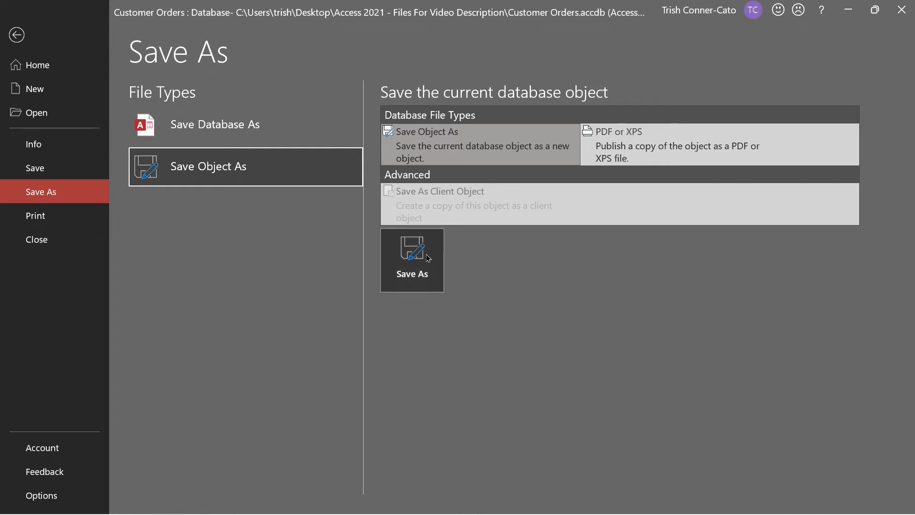
{"action": "left_click", "coordinate": [412, 259]}
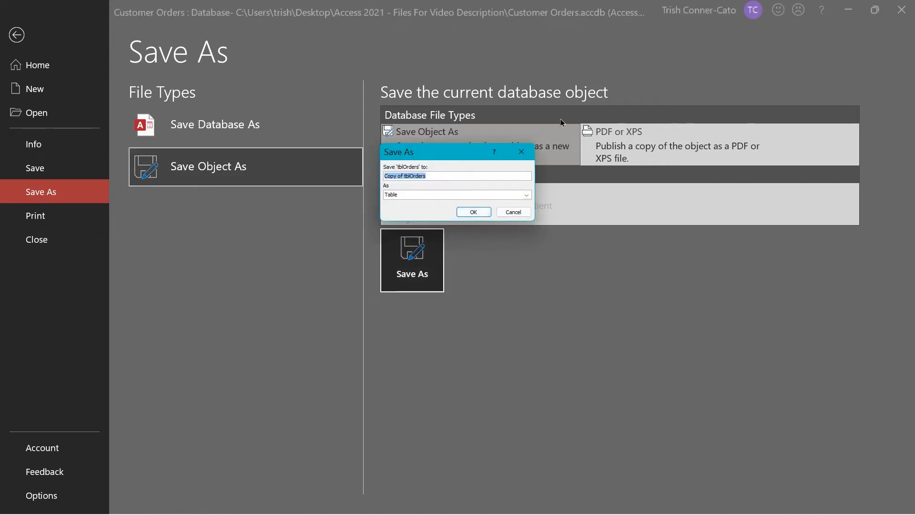
{"action": "type", "text": "qryOrders"}
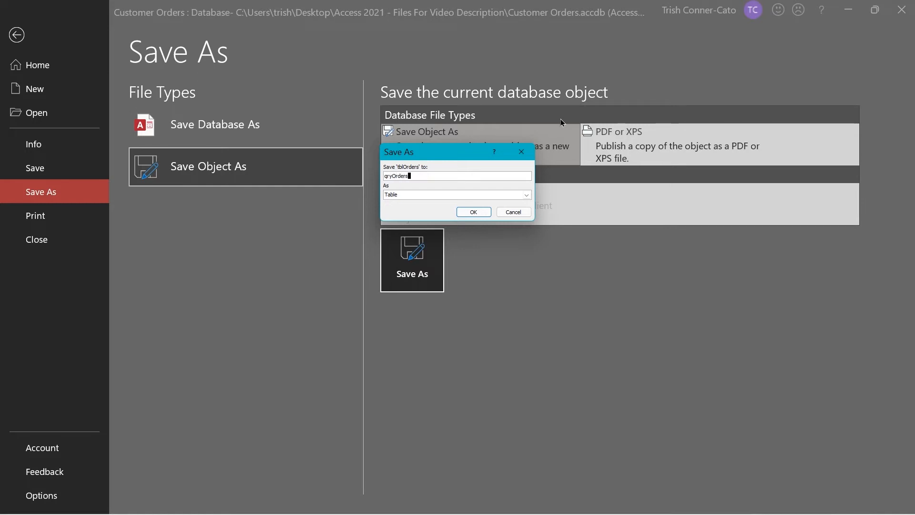
{"action": "type", "text": "byDate"}
{"action": "left_click", "coordinate": [401, 195]}
{"action": "left_click", "coordinate": [398, 210]}
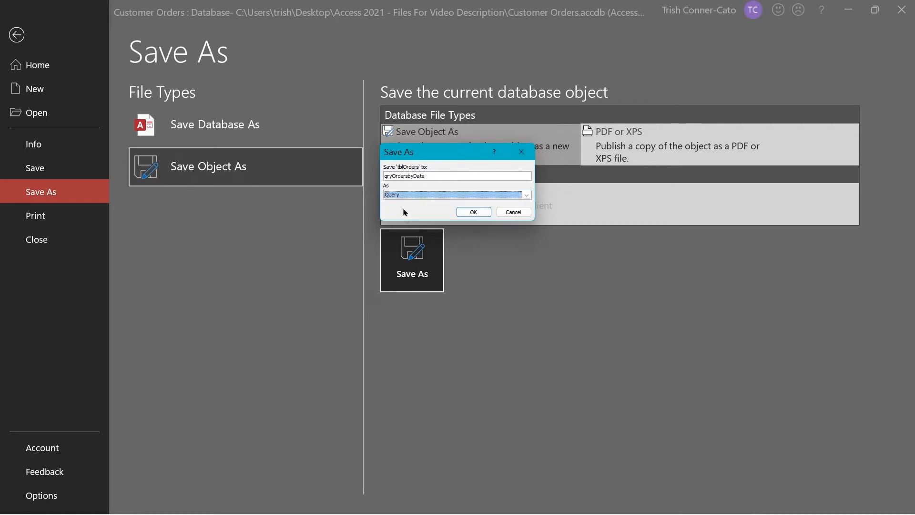
{"action": "left_click", "coordinate": [473, 212]}
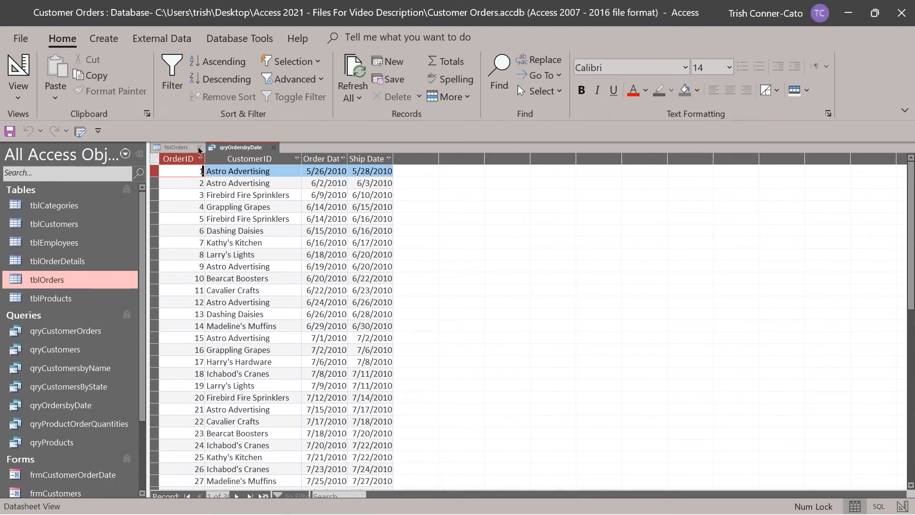
{"action": "left_click", "coordinate": [200, 147]}
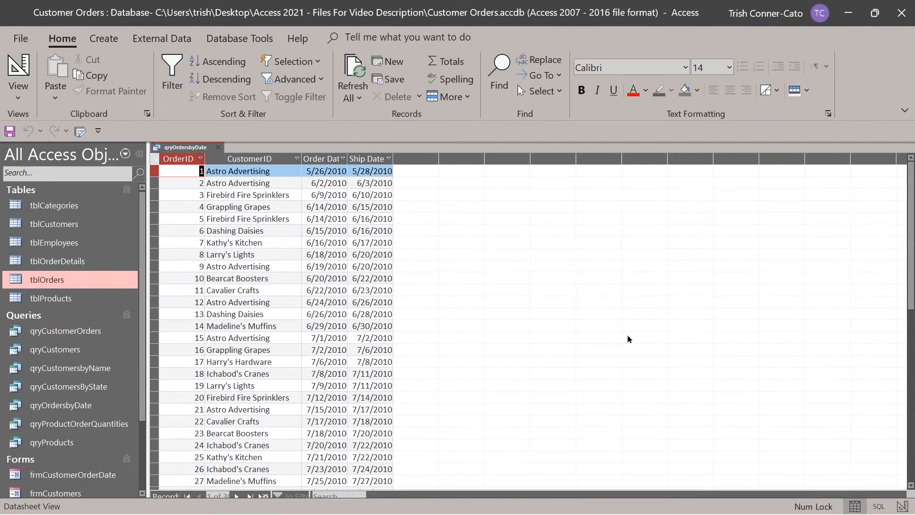
In Design View, set OrderDate criteria to Between [Enter the start date] and [Enter the end date].
{"action": "right_click", "coordinate": [189, 151]}
{"action": "left_click", "coordinate": [227, 214]}
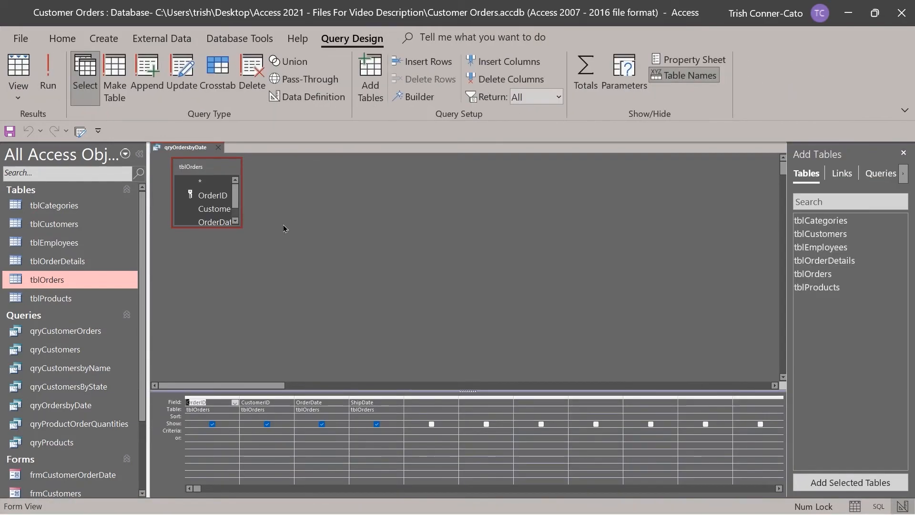
{"action": "left_click", "coordinate": [299, 432]}
{"action": "right_click", "coordinate": [299, 431]}
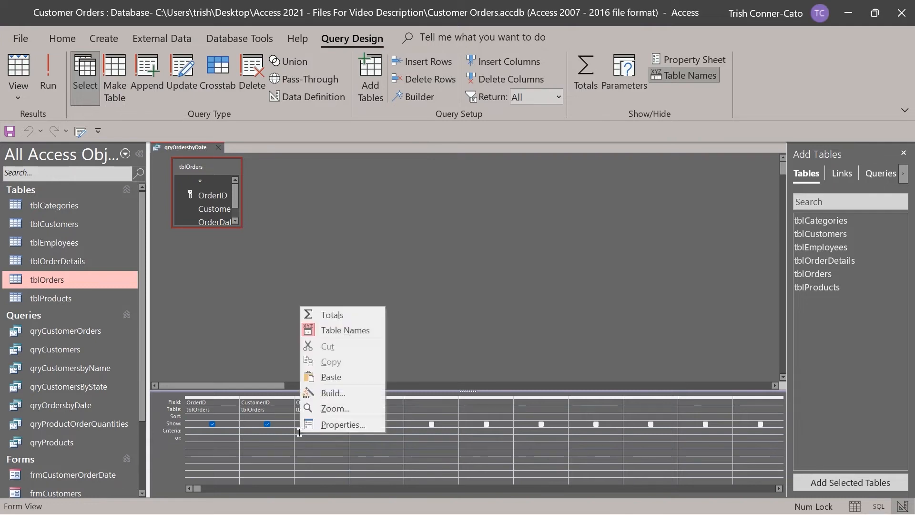
{"action": "left_click", "coordinate": [346, 409]}
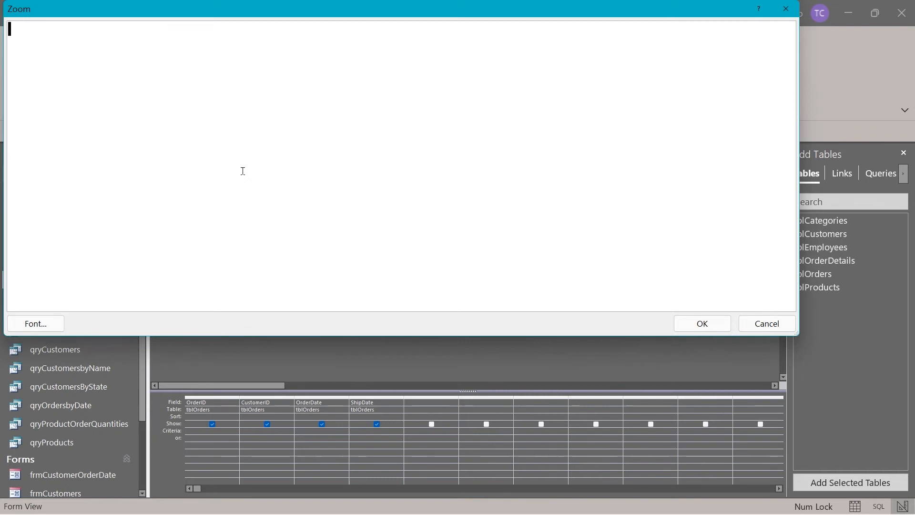
{"action": "type", "text": "Between"}
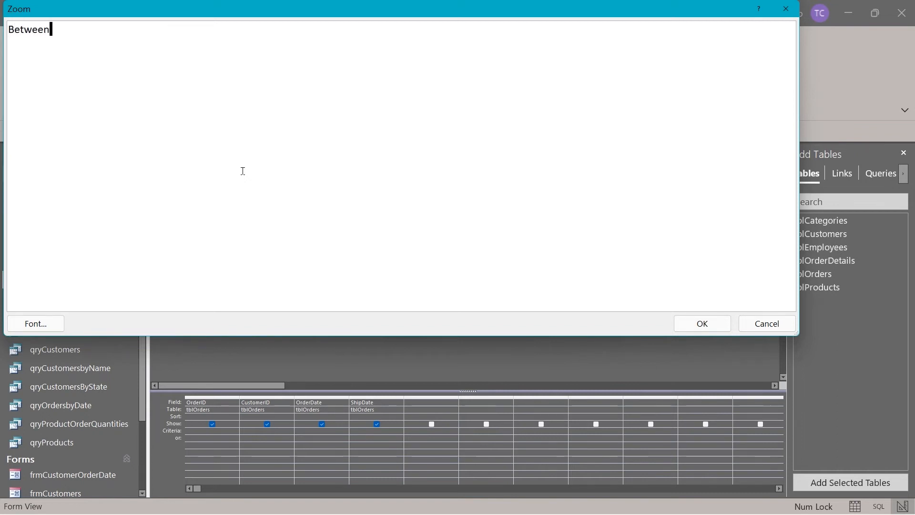
{"action": "type", "text": " [Enter the star"}
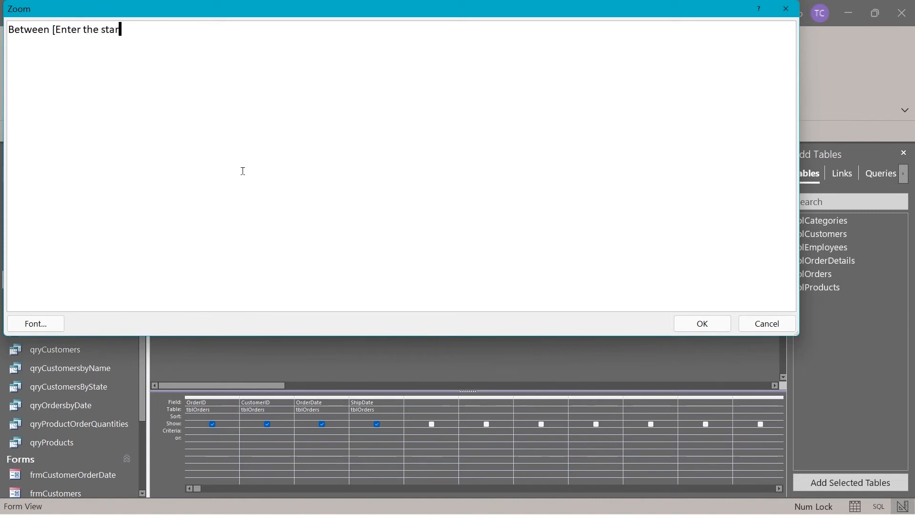
{"action": "type", "text": "t date] and ["}
{"action": "type", "text": "ter the end date"}
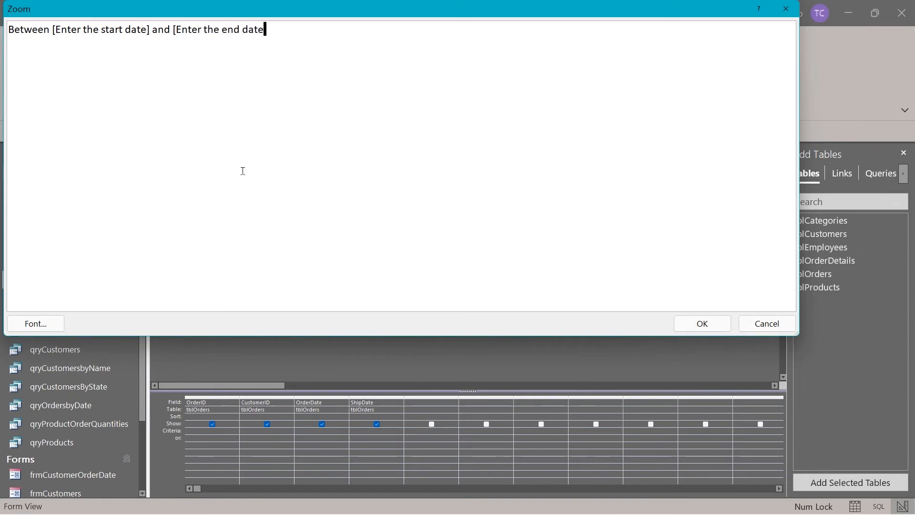
{"action": "type", "text": "]"}
{"action": "left_click", "coordinate": [702, 323]}
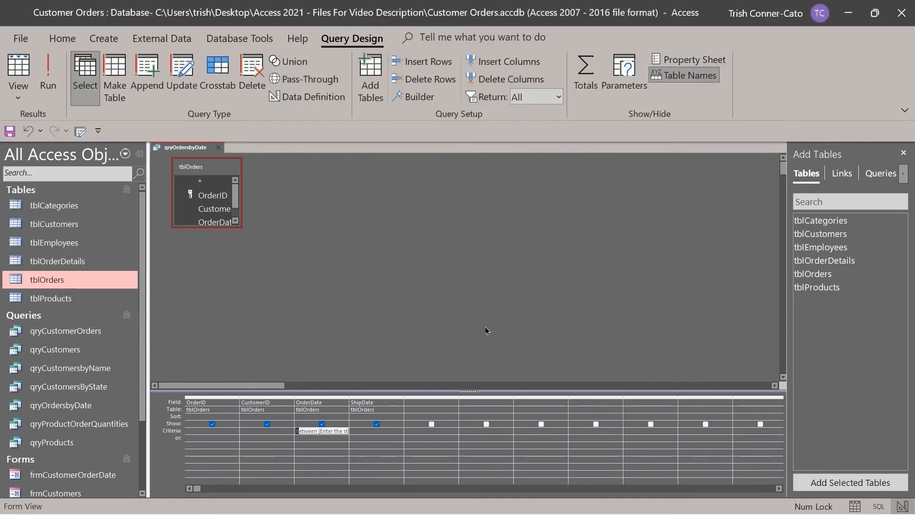
Run qryOrdersbyDate with the date range 6/1/2010 to 6/30/2010.
{"action": "left_click", "coordinate": [47, 81]}
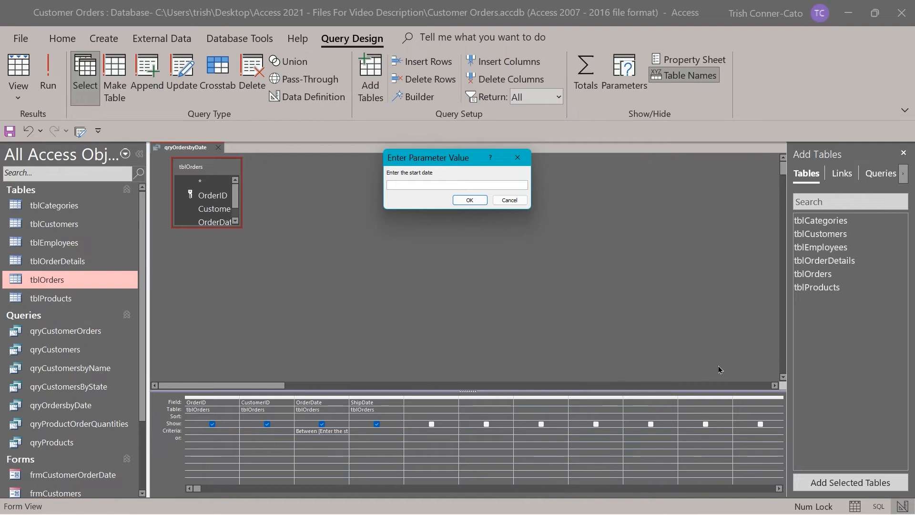
{"action": "type", "text": "6/1/2010"}
{"action": "key", "text": "Return"}
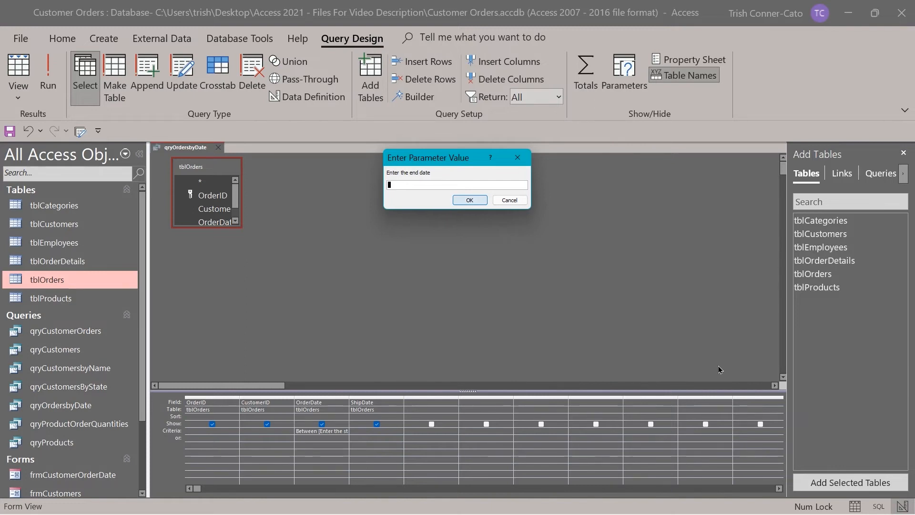
{"action": "type", "text": "6/30/2010"}
{"action": "key", "text": "Return"}
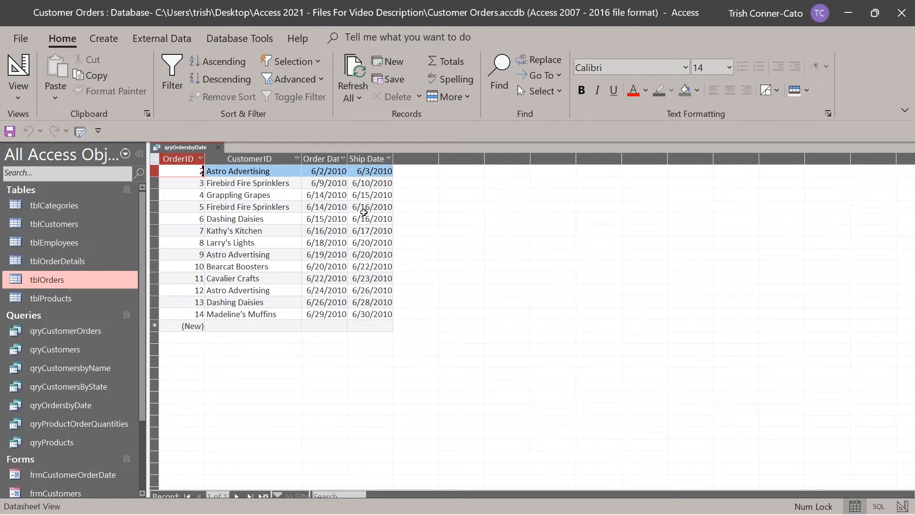
Return to Design View and rerun the query for 1/1/2010 to 2/28/2010.
{"action": "right_click", "coordinate": [192, 153]}
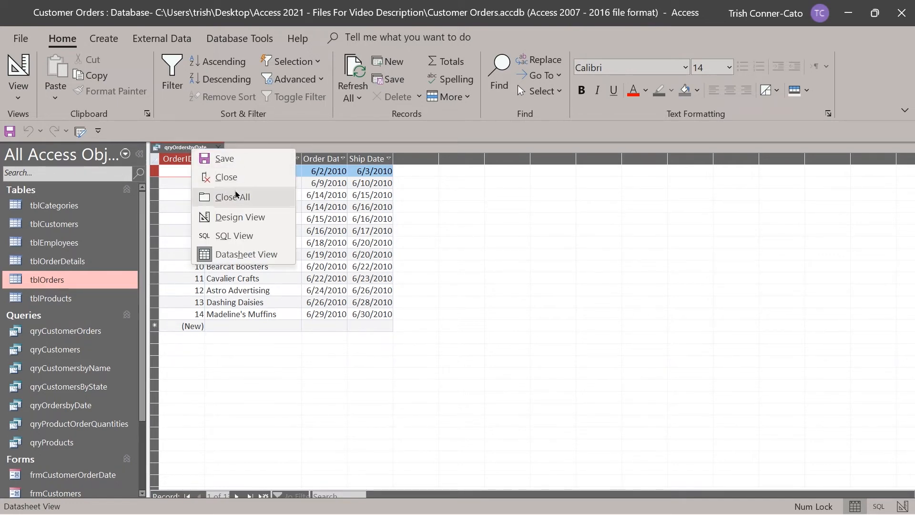
{"action": "left_click", "coordinate": [244, 217]}
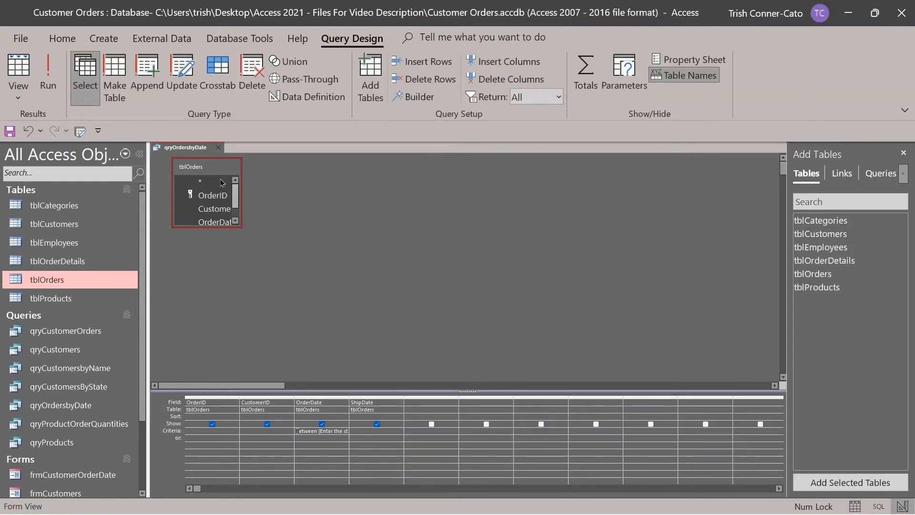
{"action": "left_click", "coordinate": [55, 87]}
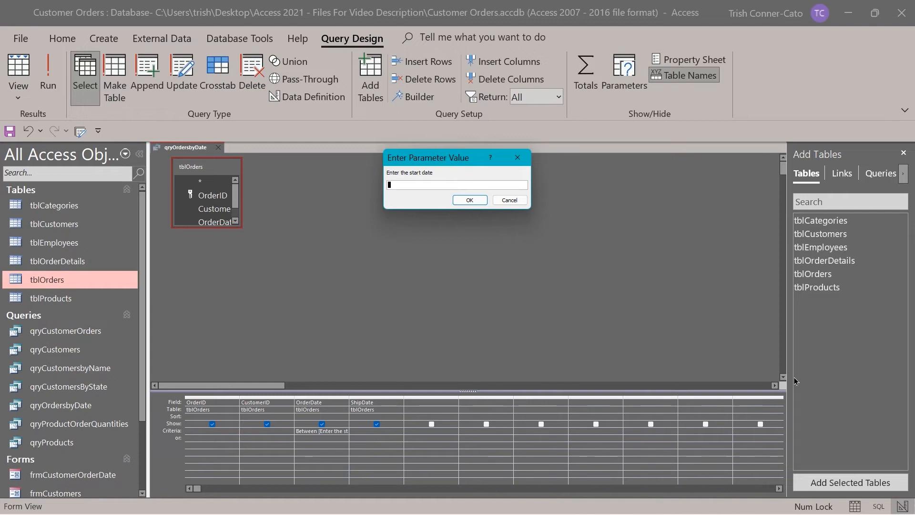
{"action": "type", "text": "1/1/2010"}
{"action": "key", "text": "Return"}
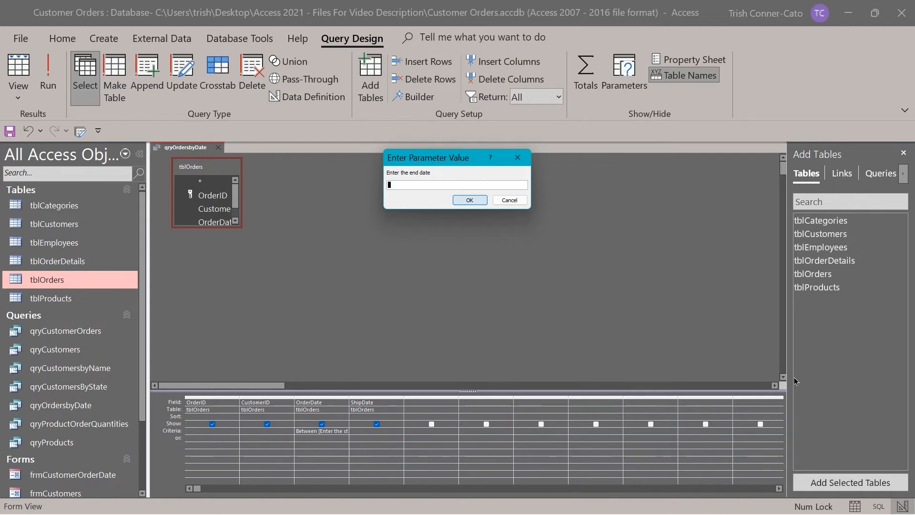
{"action": "type", "text": "2/28/2010"}
{"action": "key", "text": "Return"}
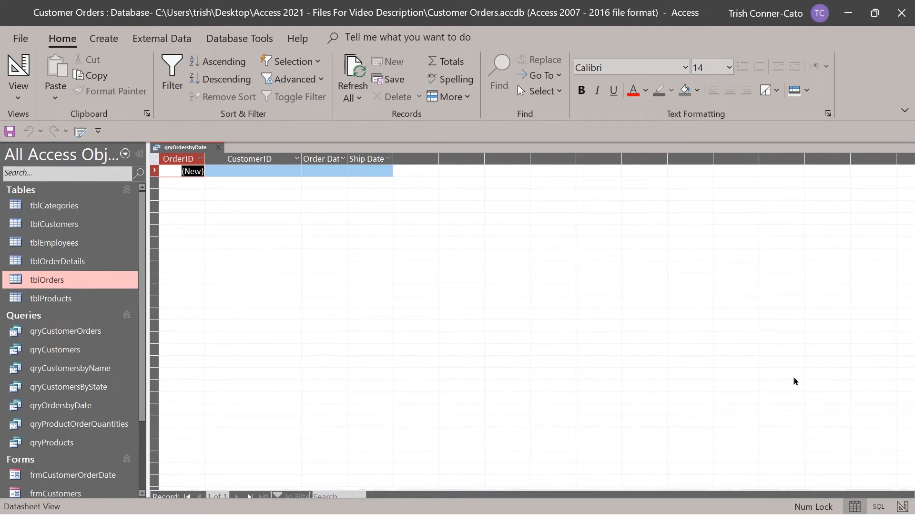
Save qryOrdersbyDate and close it.
{"action": "right_click", "coordinate": [176, 151]}
{"action": "left_click", "coordinate": [200, 159]}
{"action": "left_click", "coordinate": [218, 147]}
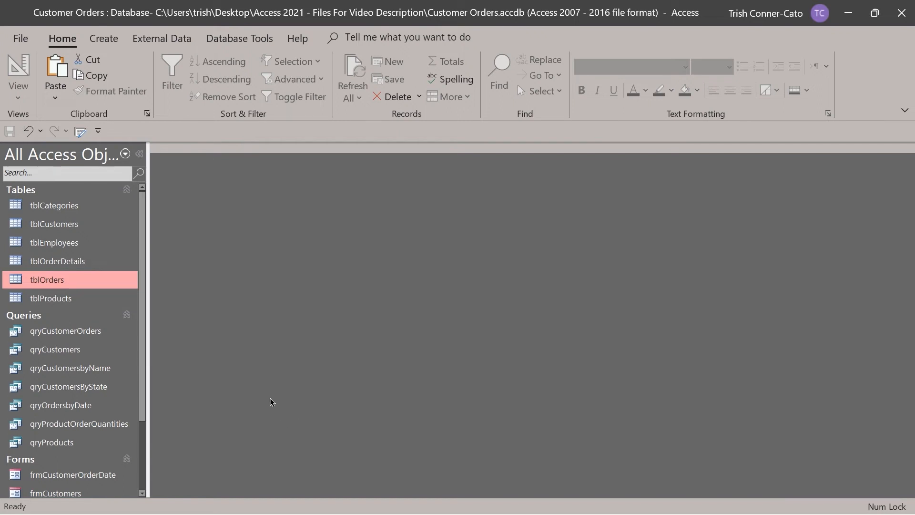
In qryCustomers, change Firebird Fire Sprinklers' address from Foster to Forrest St, then open tblCustomers.
{"action": "double_click", "coordinate": [64, 354]}
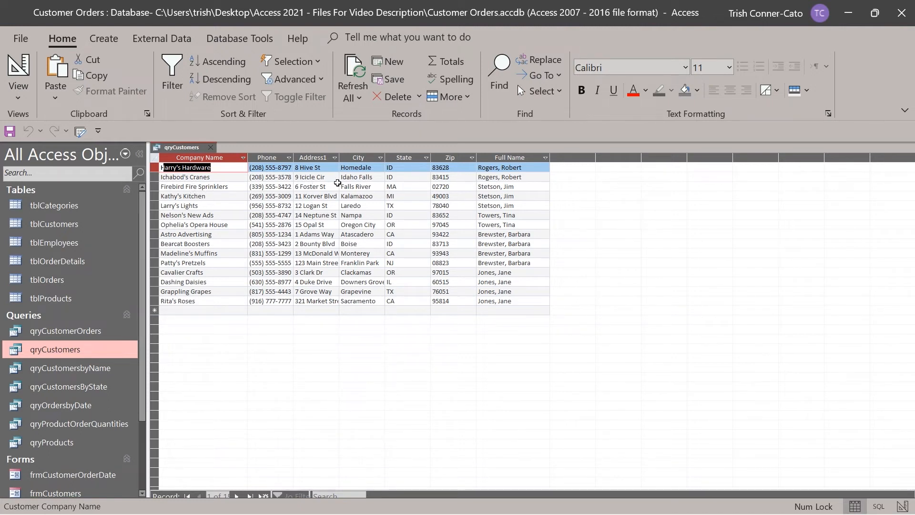
{"action": "left_click", "coordinate": [308, 185]}
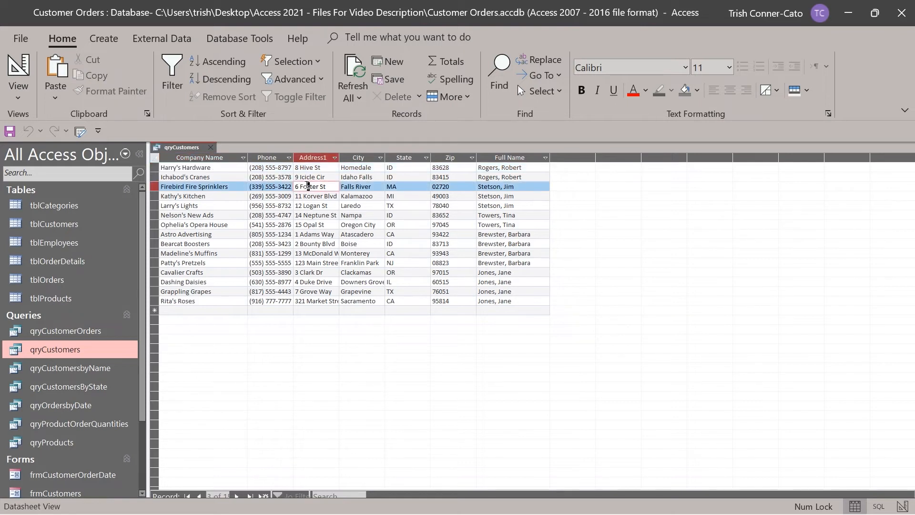
{"action": "double_click", "coordinate": [307, 186]}
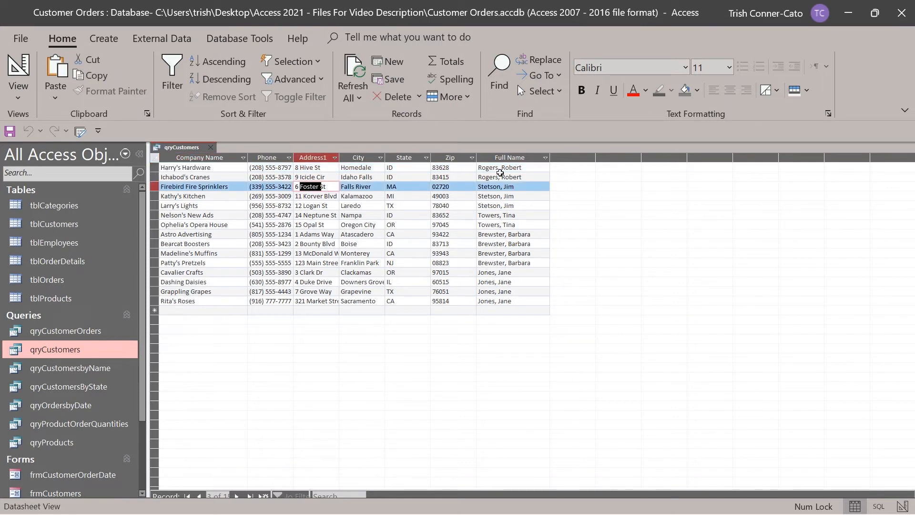
{"action": "type", "text": "Forrest"}
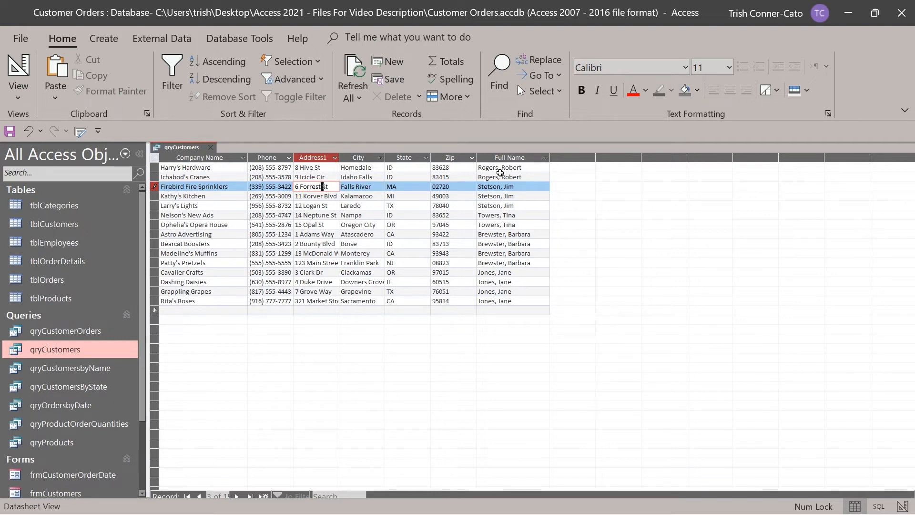
{"action": "key", "text": "Tab"}
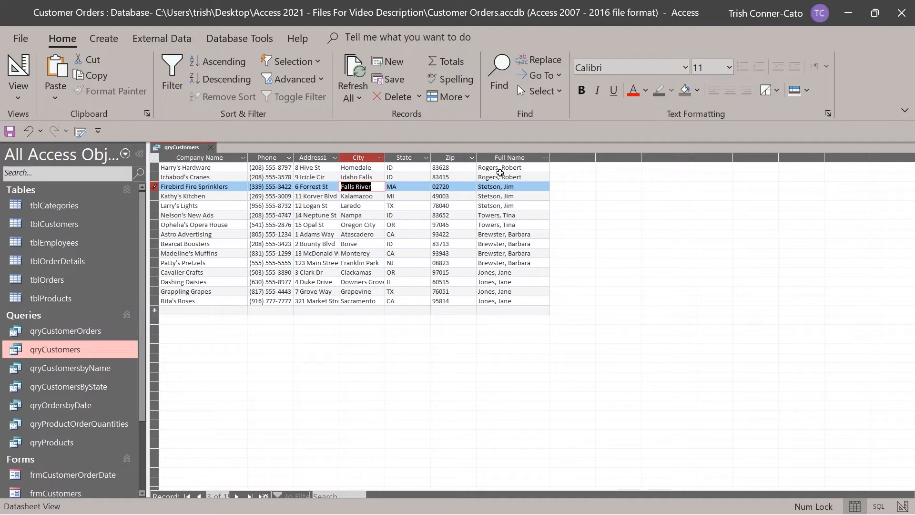
{"action": "key", "text": "Down"}
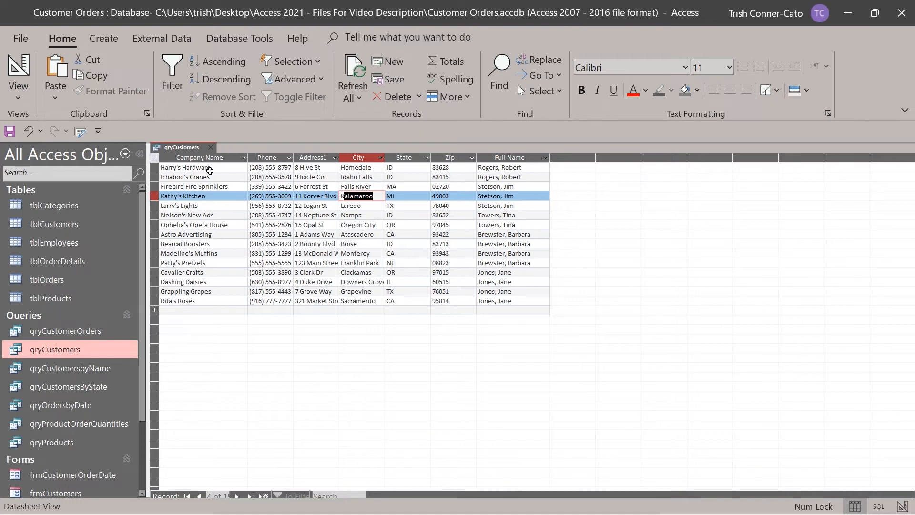
{"action": "double_click", "coordinate": [80, 224]}
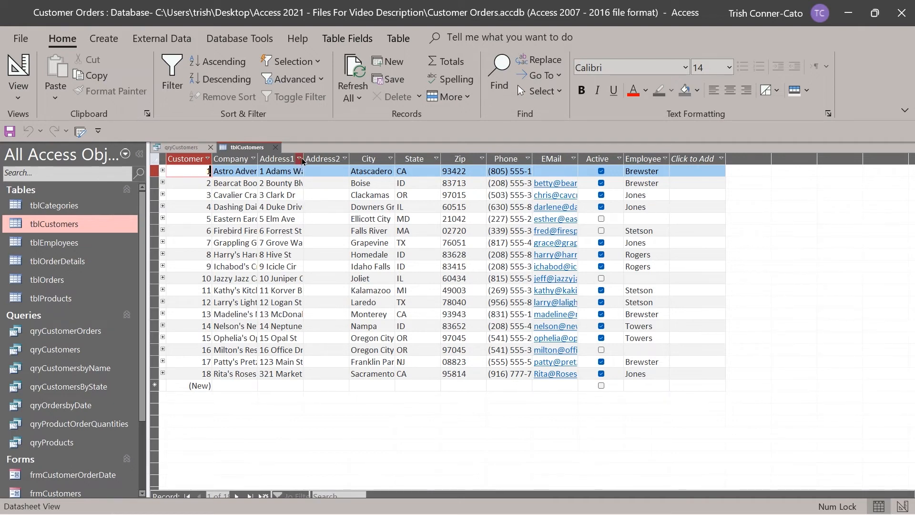
Widen the Address1 and Company Name columns in tblCustomers, then close it, saving the layout.
{"action": "left_click_drag", "start_coordinate": [302, 161], "coordinate": [403, 162]}
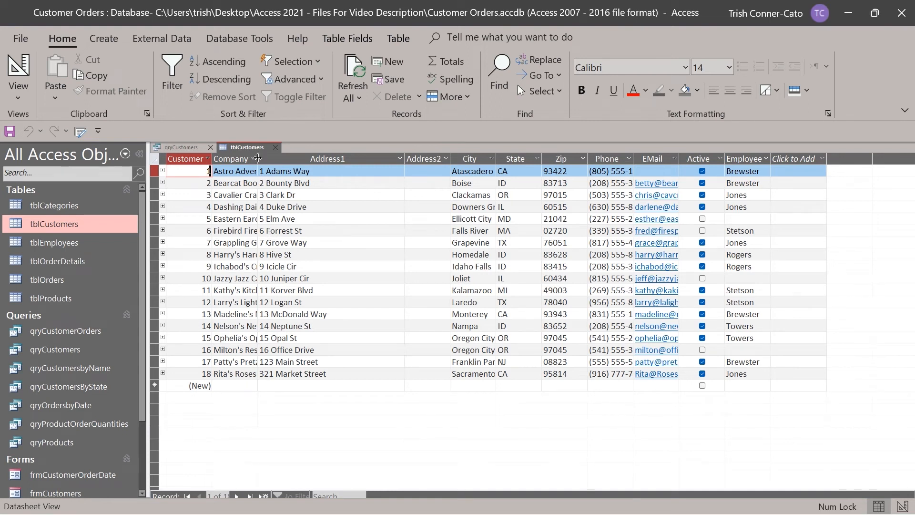
{"action": "left_click_drag", "start_coordinate": [257, 158], "coordinate": [303, 163]}
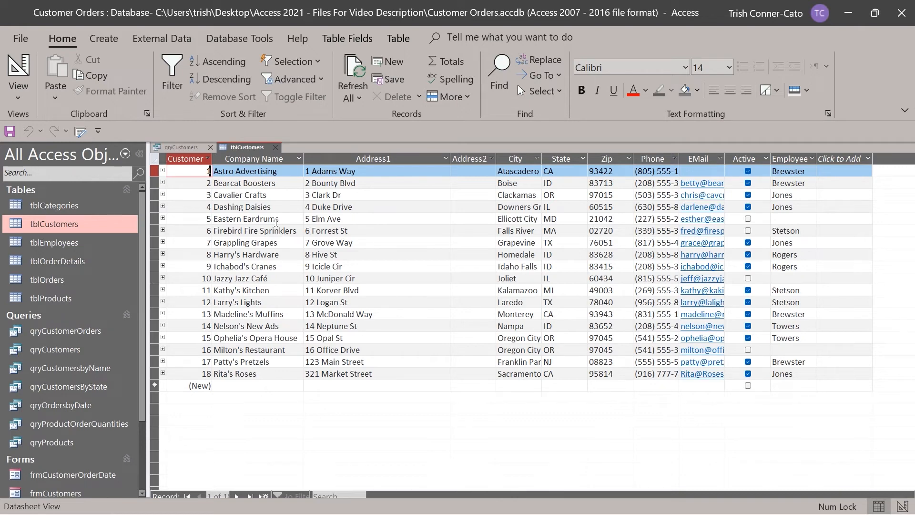
{"action": "right_click", "coordinate": [246, 148]}
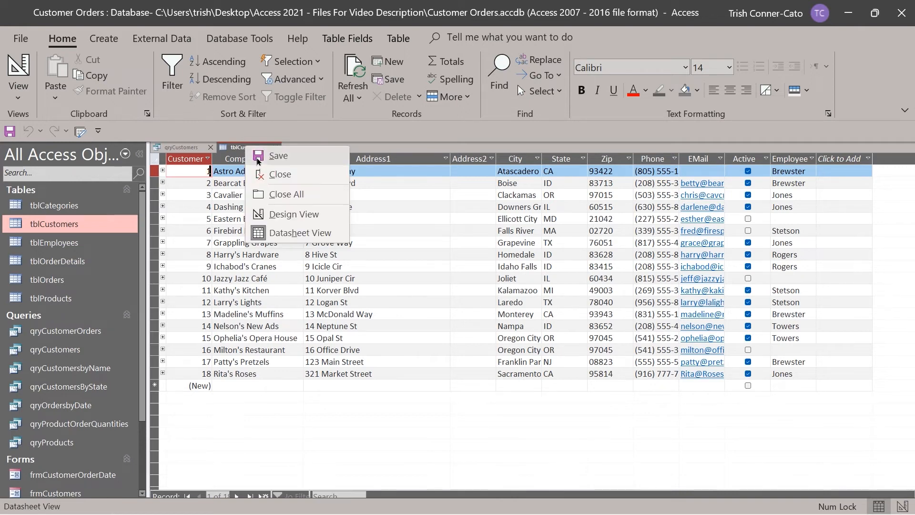
{"action": "left_click", "coordinate": [268, 174]}
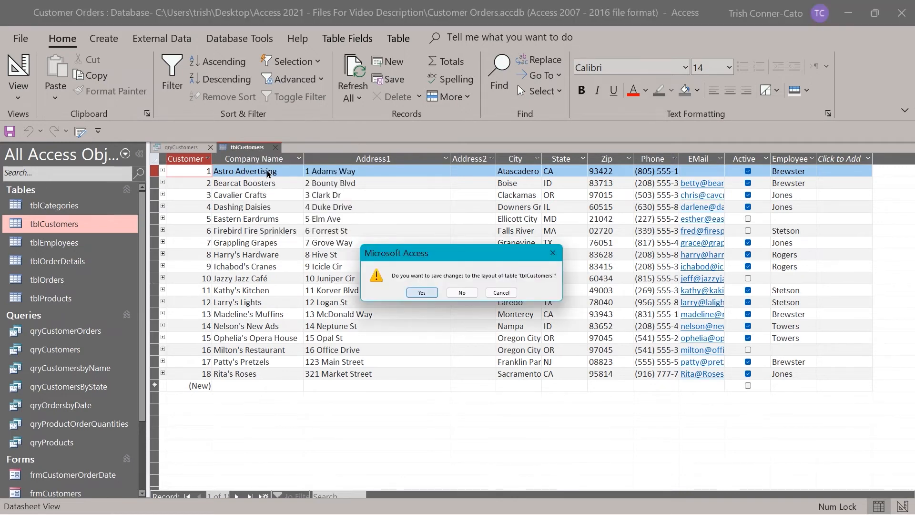
{"action": "left_click", "coordinate": [421, 293]}
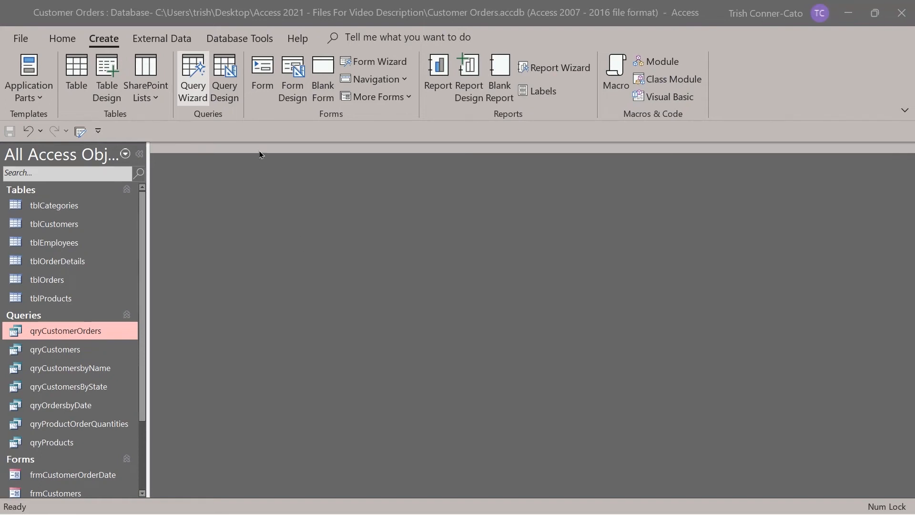
Launch the Crosstab Query Wizard from the Create tab's Query Wizard list.
{"action": "left_click", "coordinate": [193, 90]}
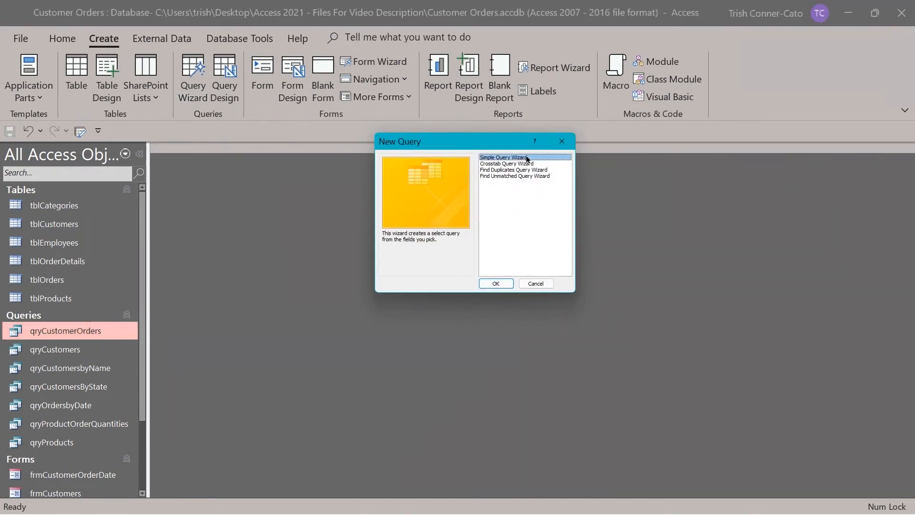
{"action": "left_click", "coordinate": [495, 164]}
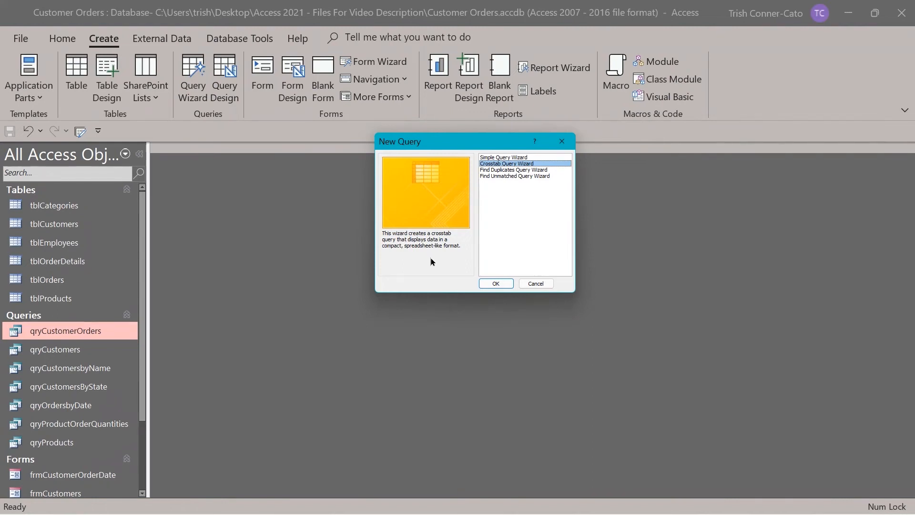
{"action": "left_click", "coordinate": [495, 283]}
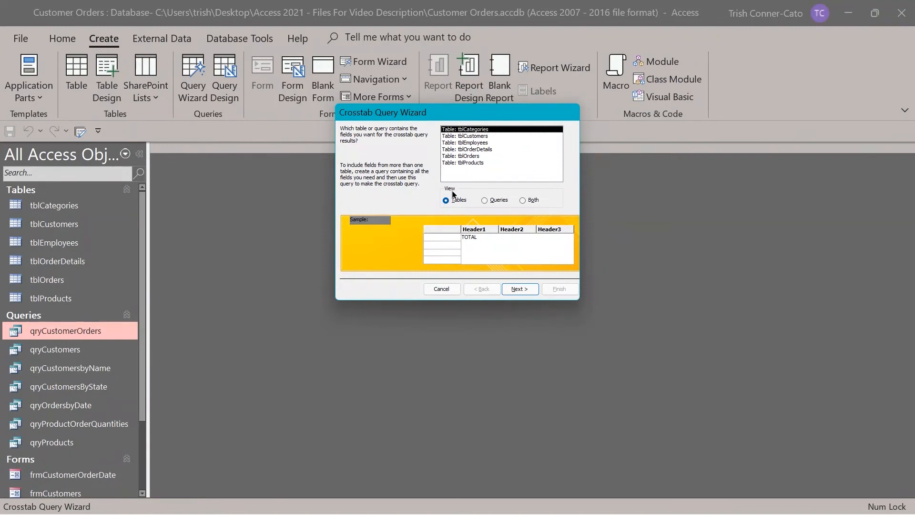
Pick qryCustomerOrders from the Queries list as the crosstab source and continue.
{"action": "left_click", "coordinate": [484, 200]}
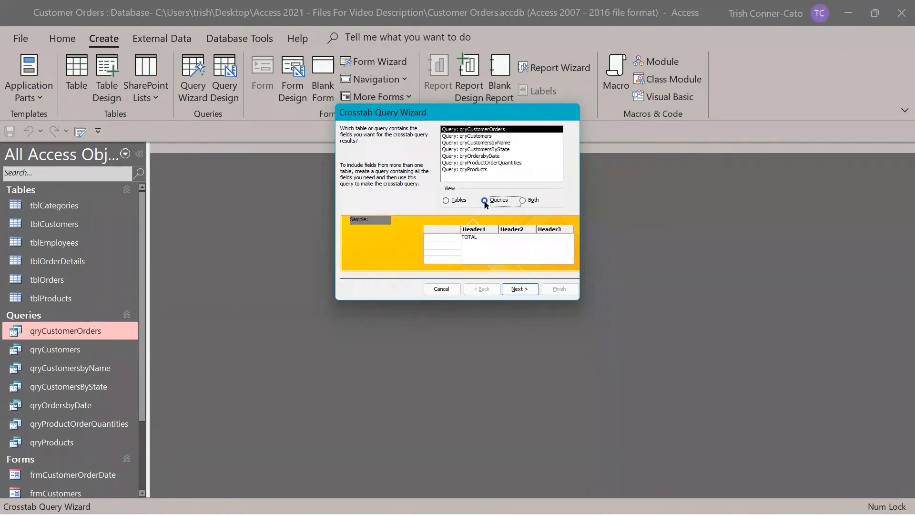
{"action": "left_click", "coordinate": [484, 130]}
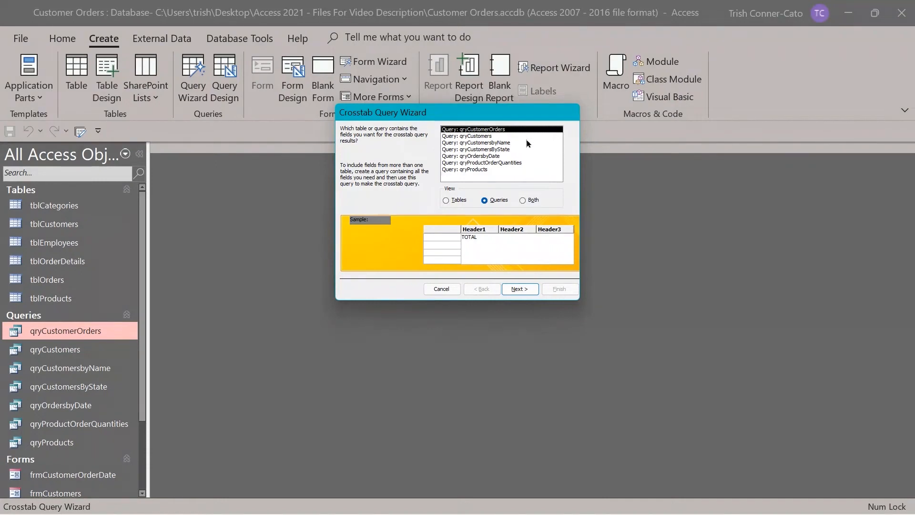
{"action": "left_click", "coordinate": [519, 289]}
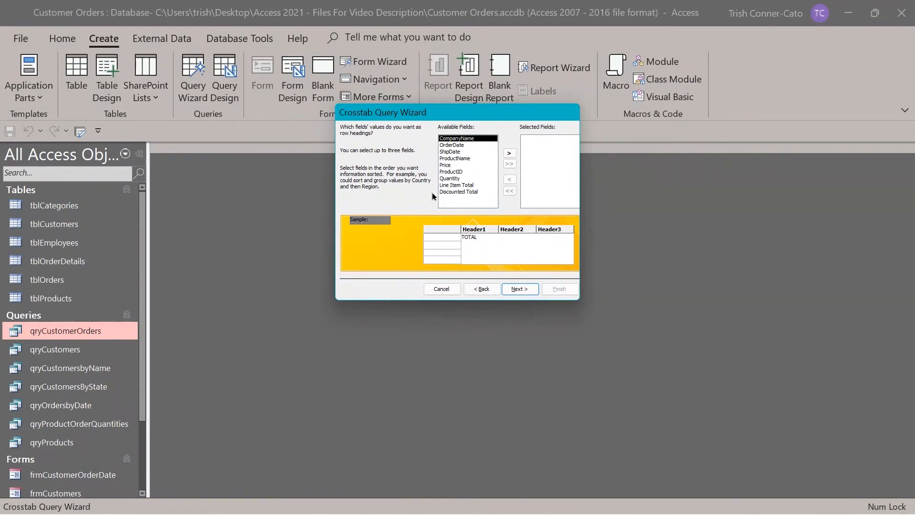
Use CompanyName and OrderDate as the crosstab row headings.
{"action": "double_click", "coordinate": [473, 139]}
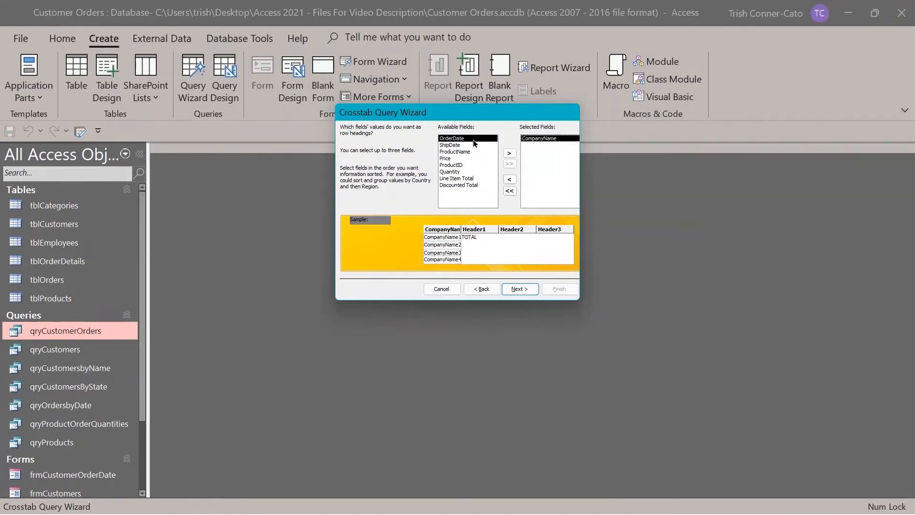
{"action": "double_click", "coordinate": [473, 140]}
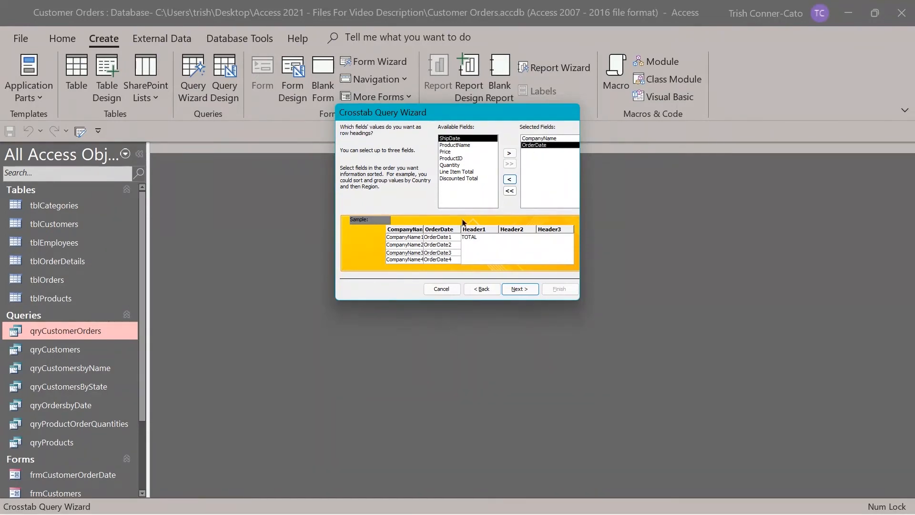
{"action": "left_click", "coordinate": [519, 289]}
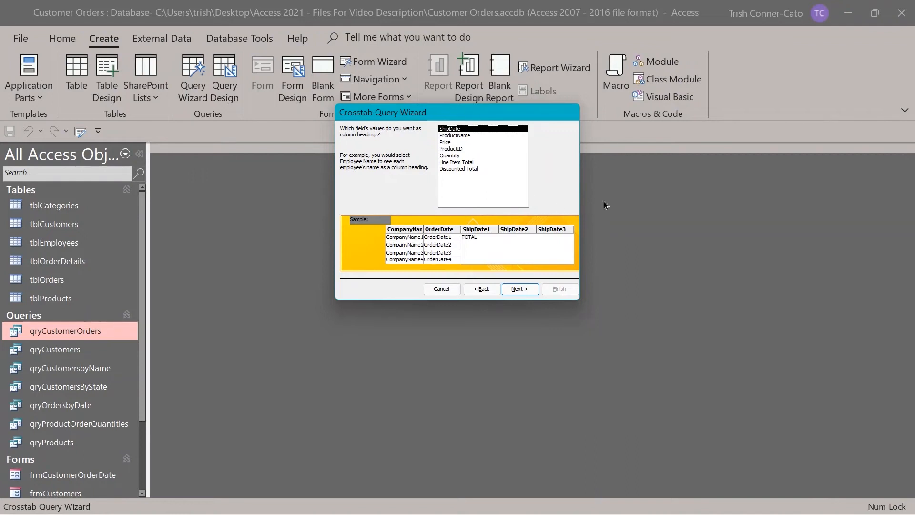
Use ProductName for column headings and Sum of Line Item Total with row sums.
{"action": "left_click", "coordinate": [460, 136]}
{"action": "double_click", "coordinate": [461, 136]}
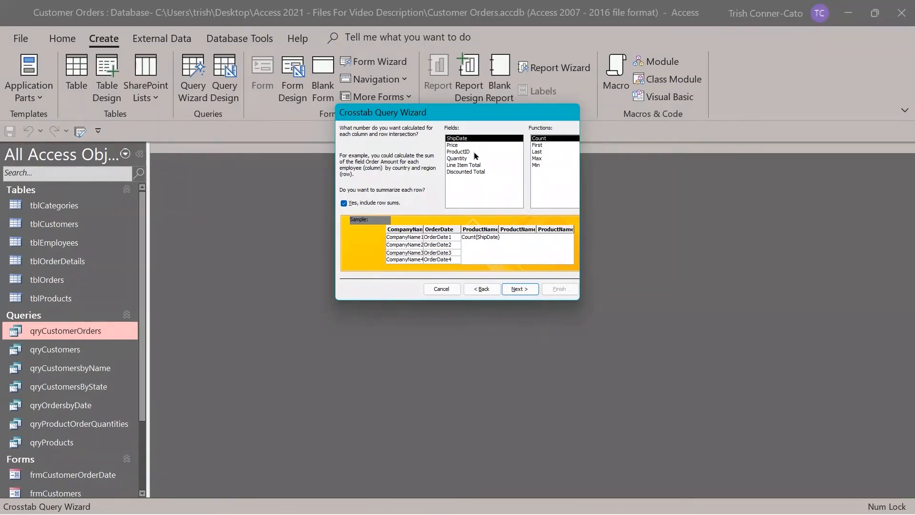
{"action": "left_click", "coordinate": [464, 166]}
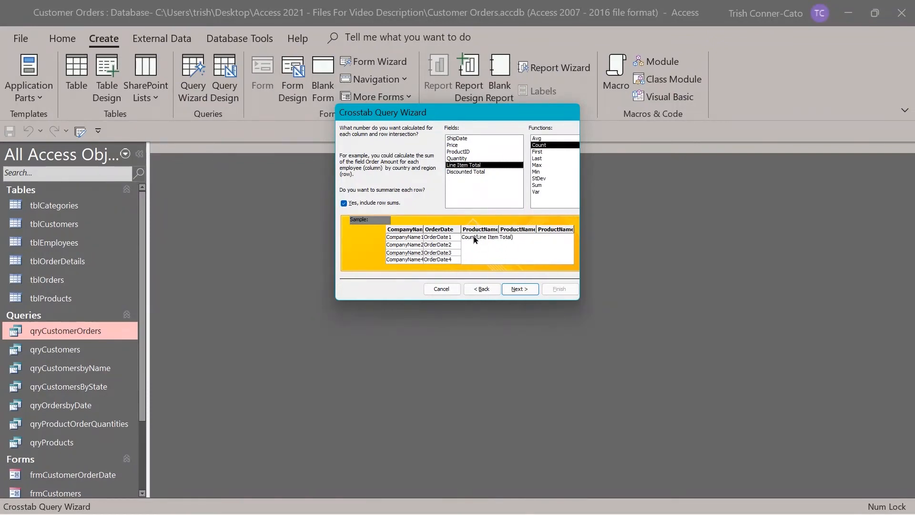
{"action": "left_click", "coordinate": [540, 186]}
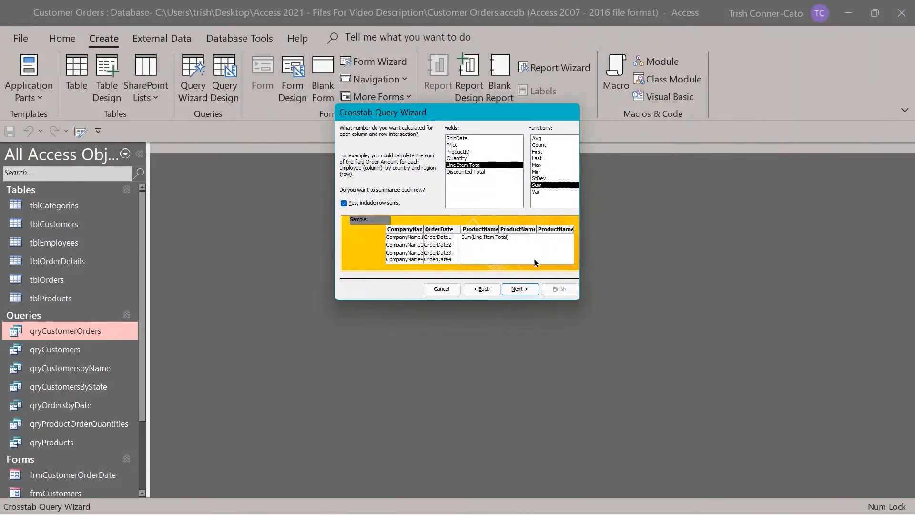
{"action": "left_click", "coordinate": [520, 289]}
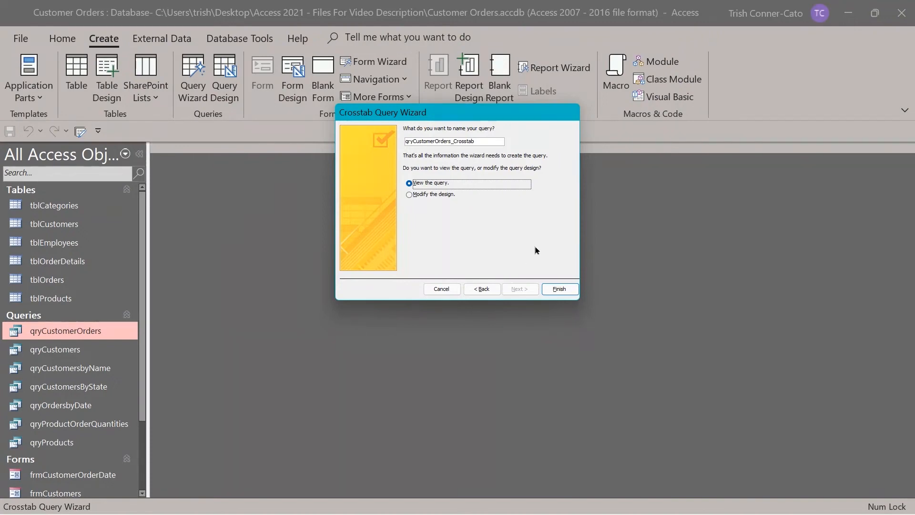
Finish the wizard to create qryCustomerOrders_Crosstab, review its datasheet, and close it.
{"action": "left_click", "coordinate": [551, 291]}
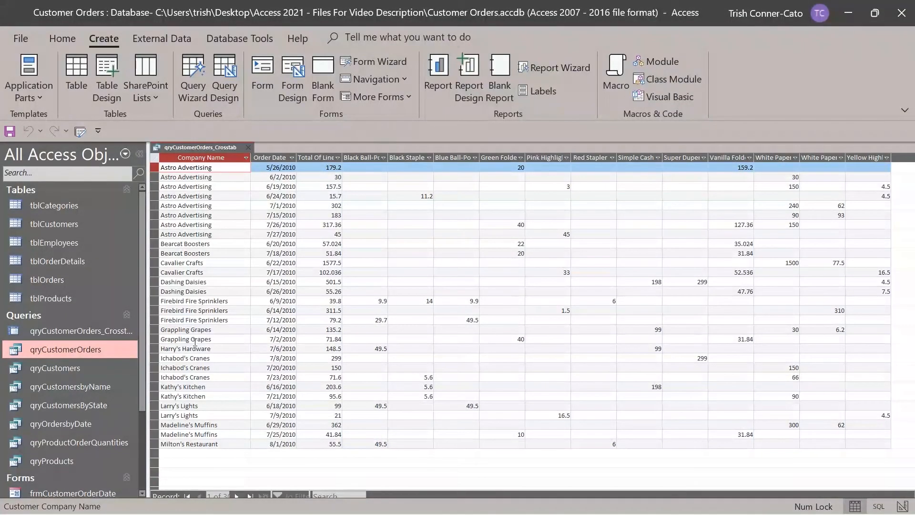
{"action": "left_click", "coordinate": [247, 149]}
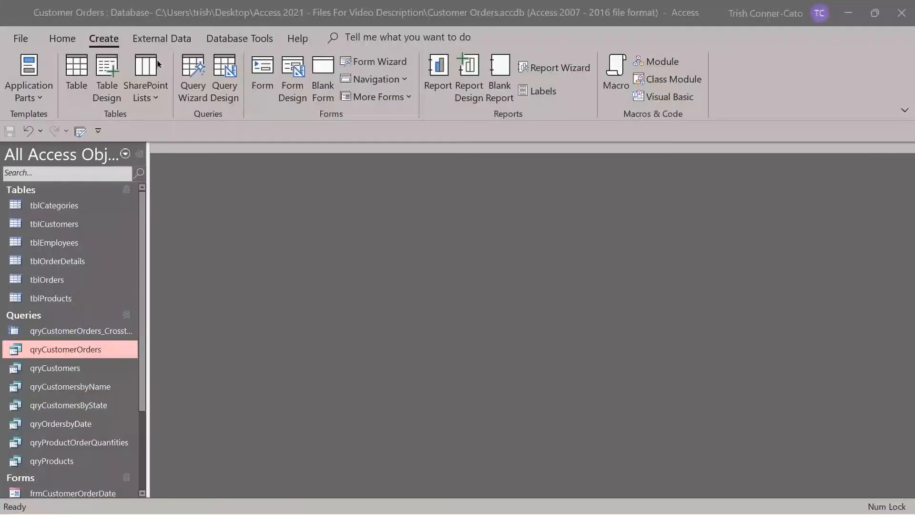
Launch the Find Unmatched Query Wizard from the Query Wizard list.
{"action": "left_click", "coordinate": [194, 89]}
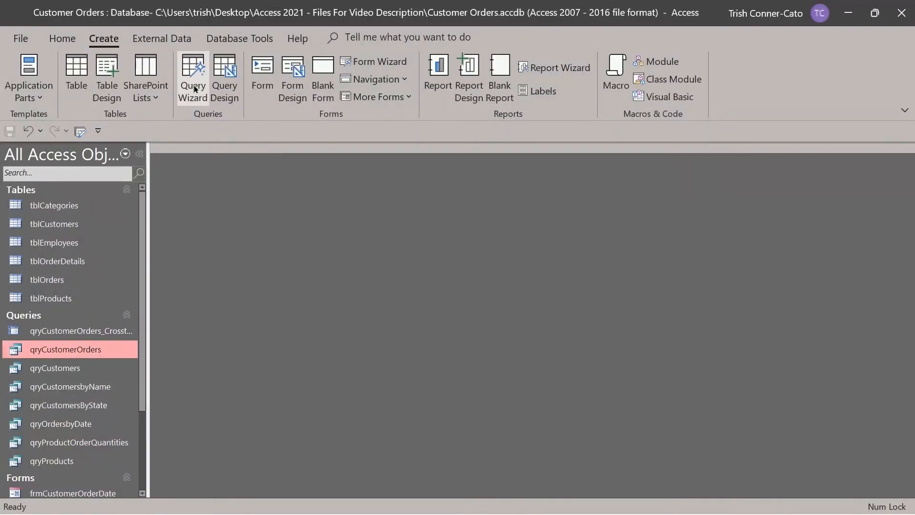
{"action": "left_click", "coordinate": [194, 89]}
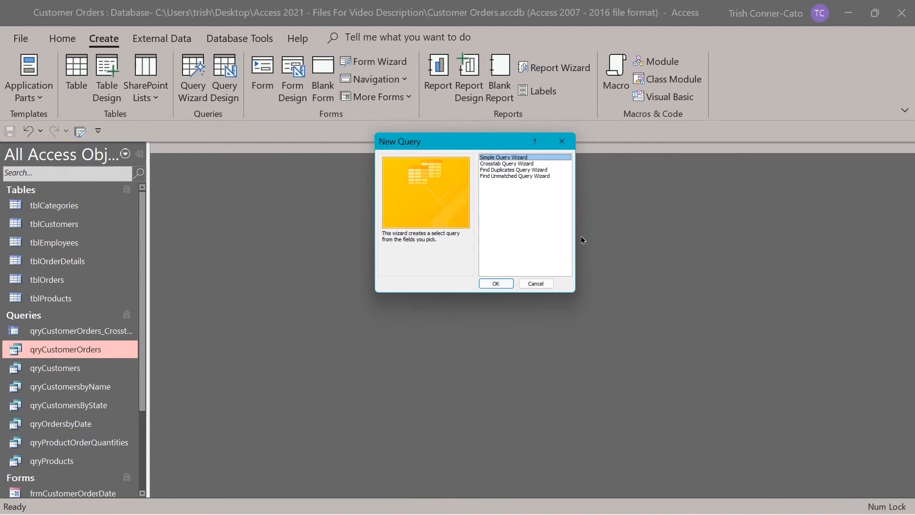
{"action": "left_click", "coordinate": [521, 176]}
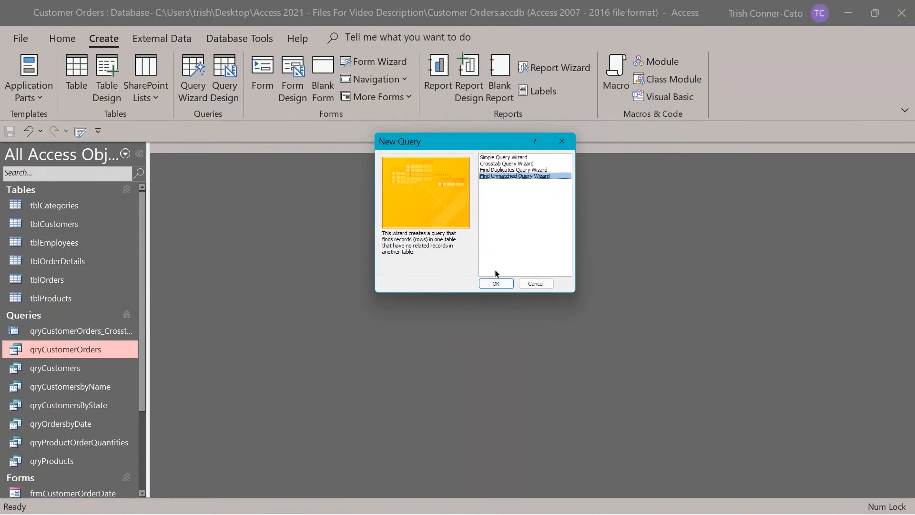
{"action": "left_click", "coordinate": [496, 284]}
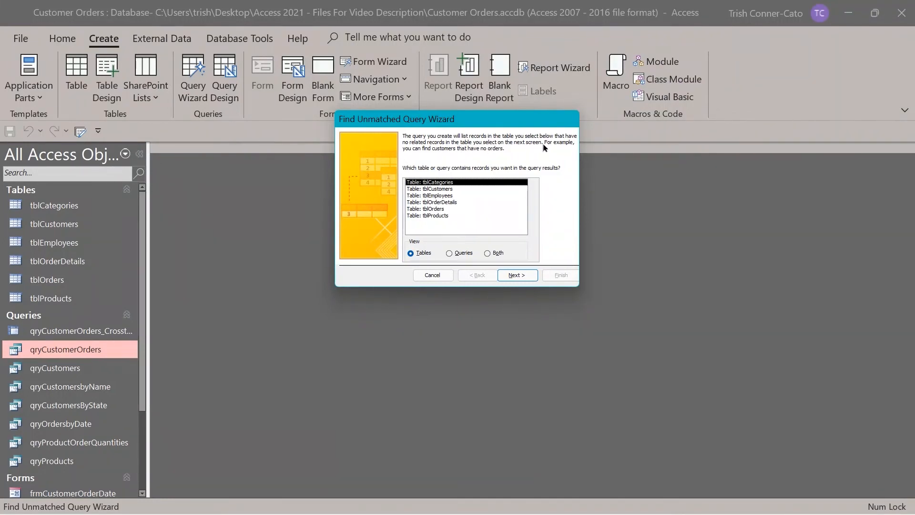
Check tblCustomers records against the related table tblOrders.
{"action": "left_click", "coordinate": [439, 189]}
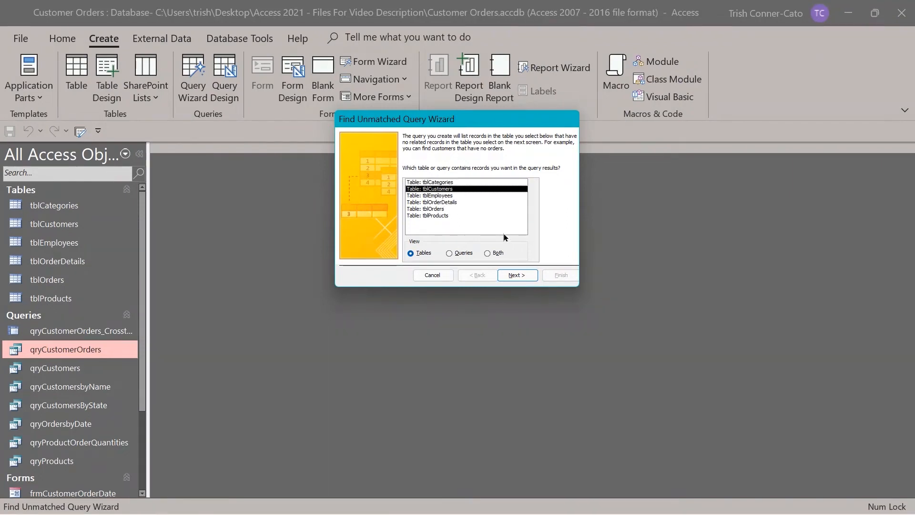
{"action": "left_click", "coordinate": [517, 274]}
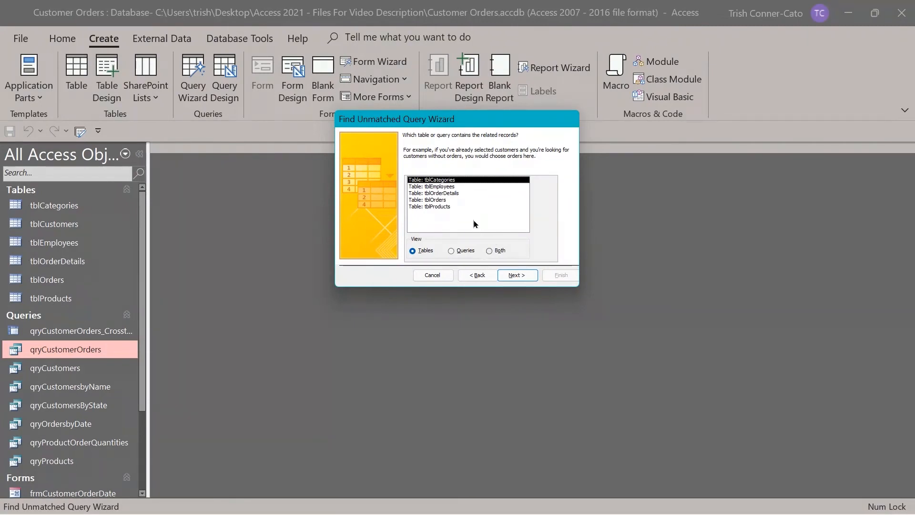
{"action": "left_click", "coordinate": [426, 200]}
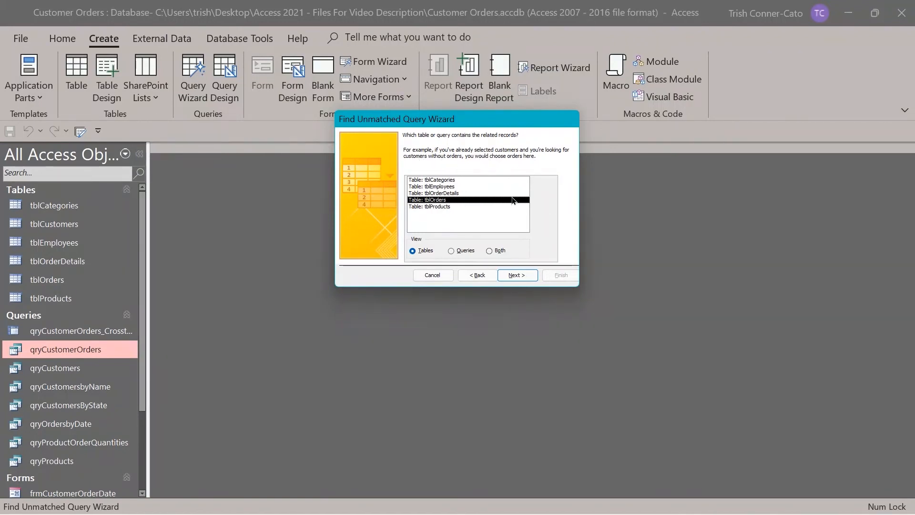
{"action": "left_click", "coordinate": [524, 275]}
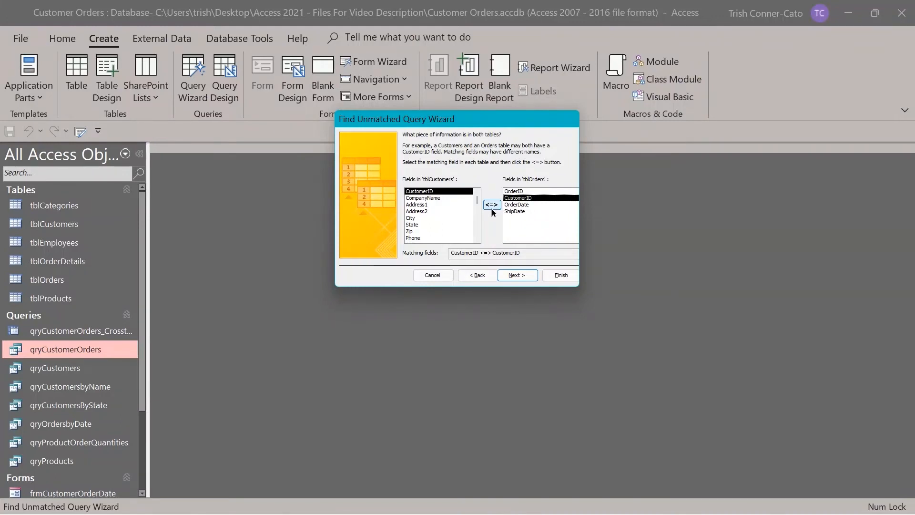
Accept the CustomerID match and add CompanyName, Phone and EMail to the results.
{"action": "left_click", "coordinate": [526, 276]}
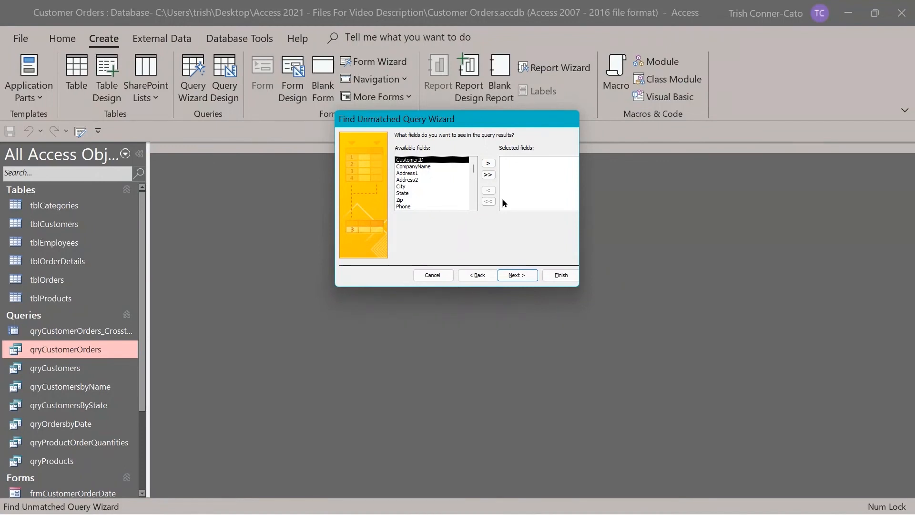
{"action": "double_click", "coordinate": [421, 167]}
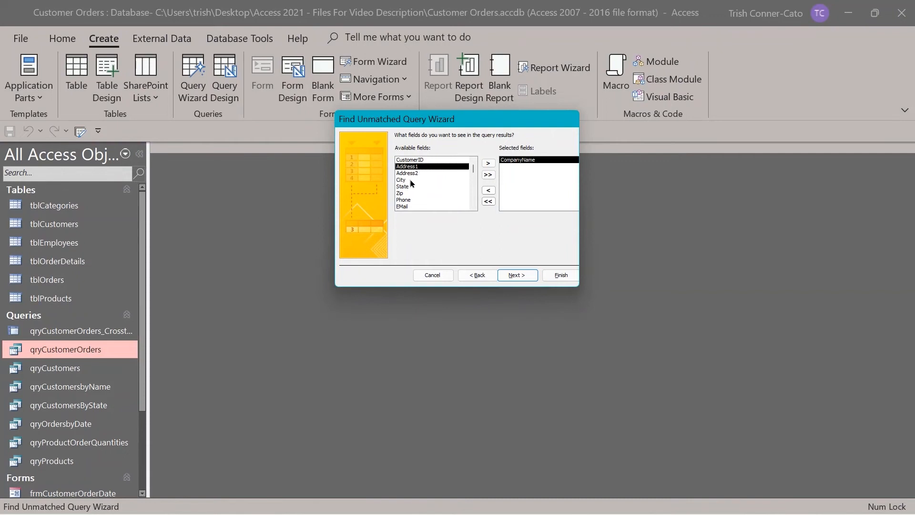
{"action": "double_click", "coordinate": [410, 200]}
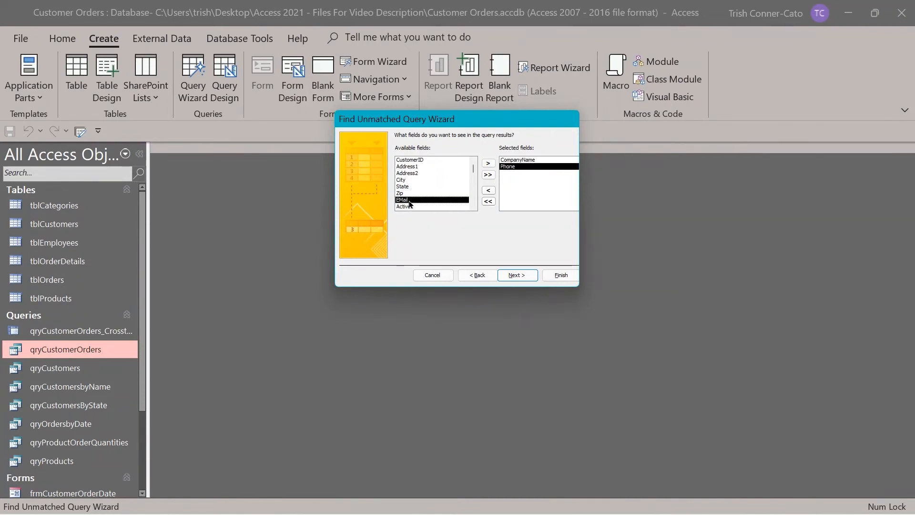
{"action": "double_click", "coordinate": [408, 200]}
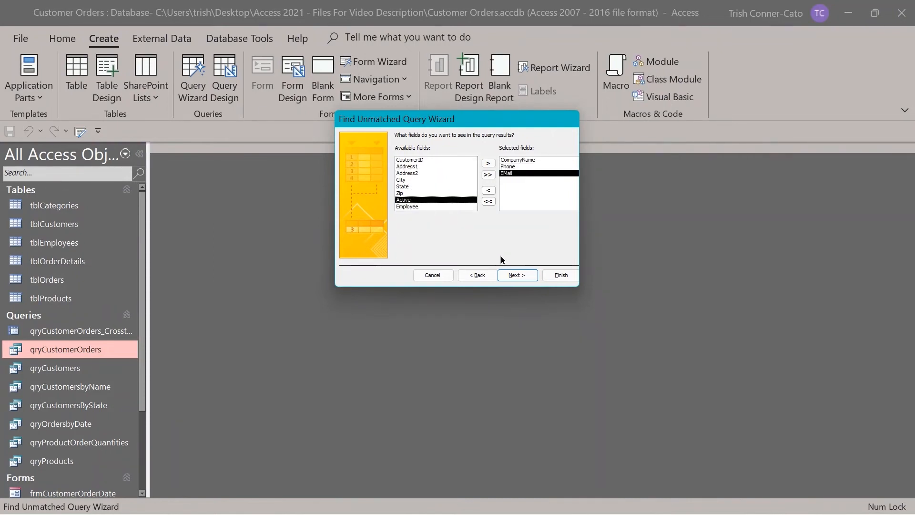
{"action": "left_click", "coordinate": [516, 271]}
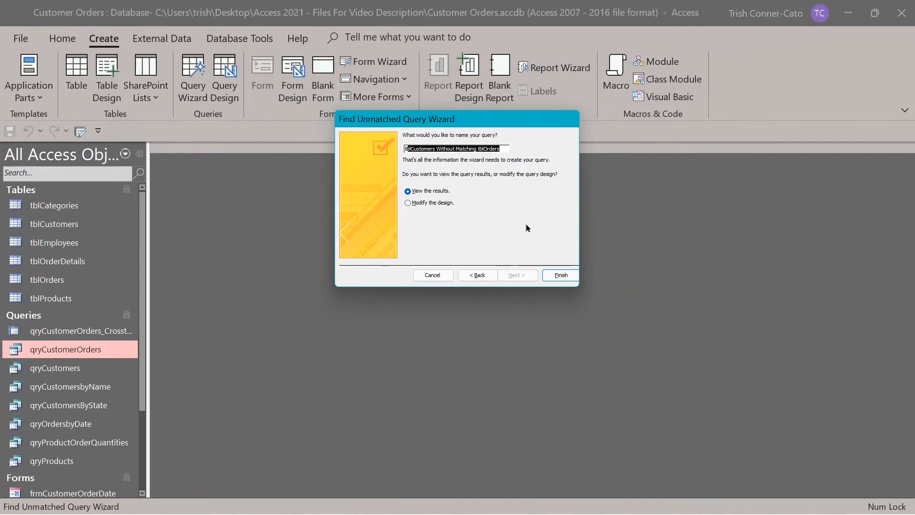
Finish the tblCustomers Without Matching tblOrders query, review its six customers, then close the results.
{"action": "left_click", "coordinate": [569, 277]}
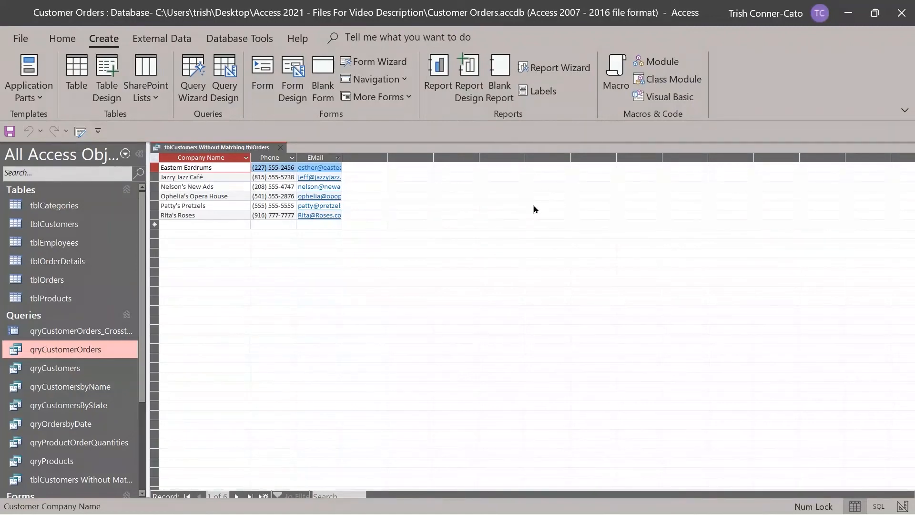
{"action": "left_click", "coordinate": [281, 149]}
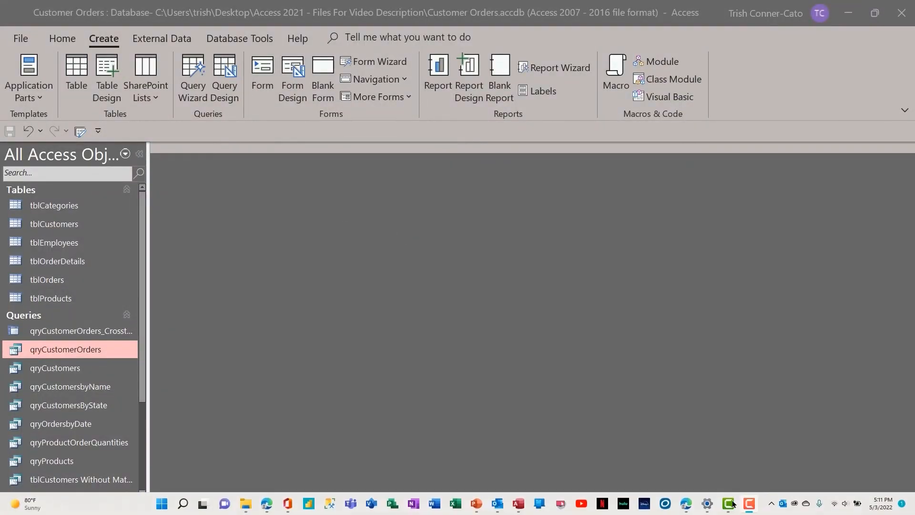
{"action": "left_click", "coordinate": [193, 95]}
Start a Find Duplicates Query Wizard on tblCustomers using City as the duplicate-value field.
{"action": "left_click", "coordinate": [193, 94]}
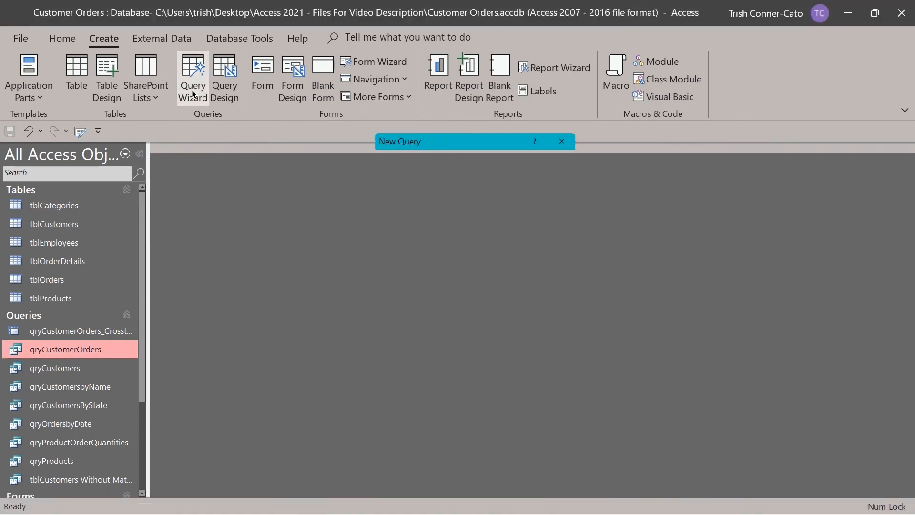
{"action": "left_click", "coordinate": [494, 170]}
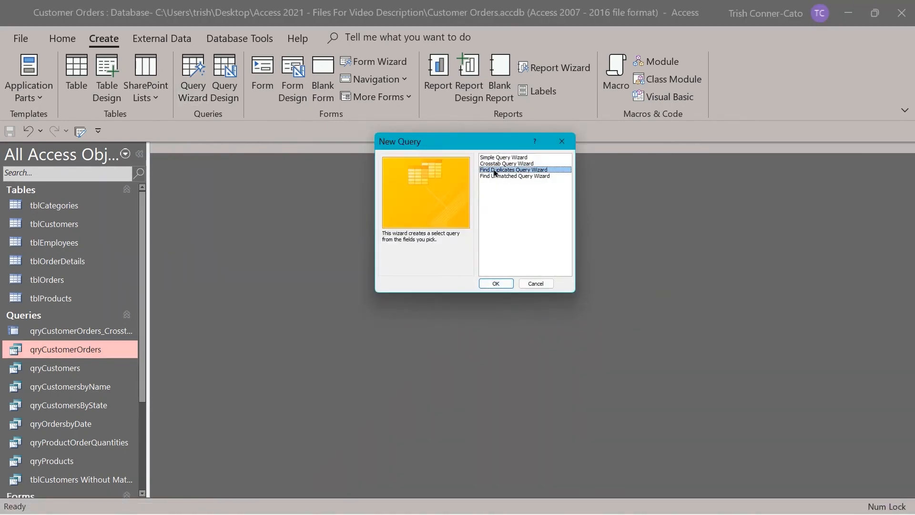
{"action": "left_click", "coordinate": [498, 284]}
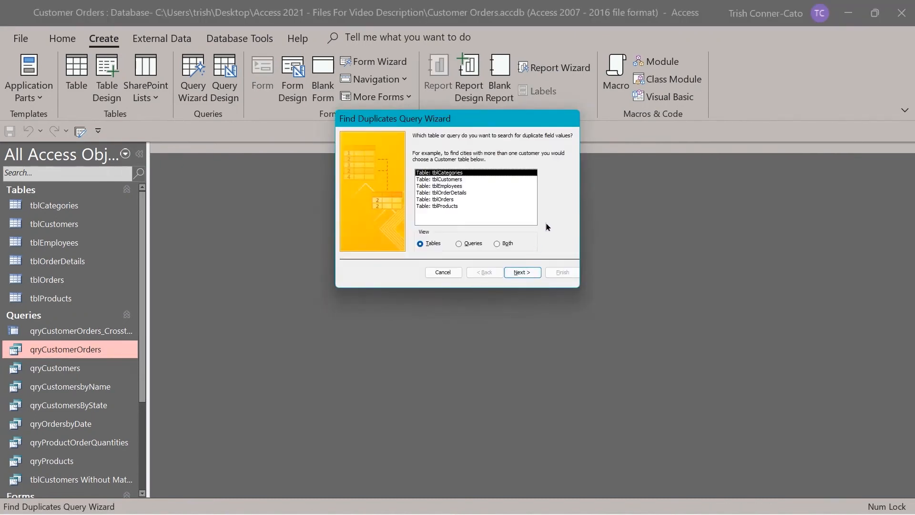
{"action": "left_click", "coordinate": [448, 180]}
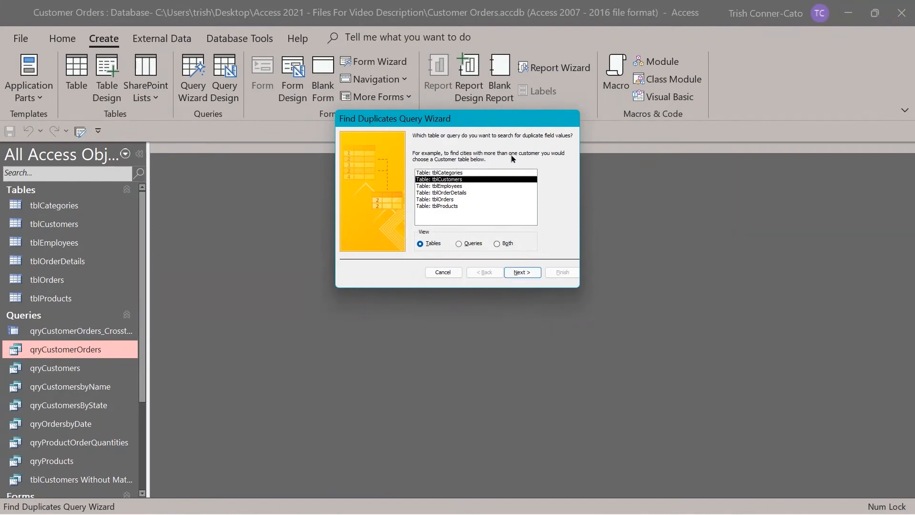
{"action": "left_click", "coordinate": [525, 275]}
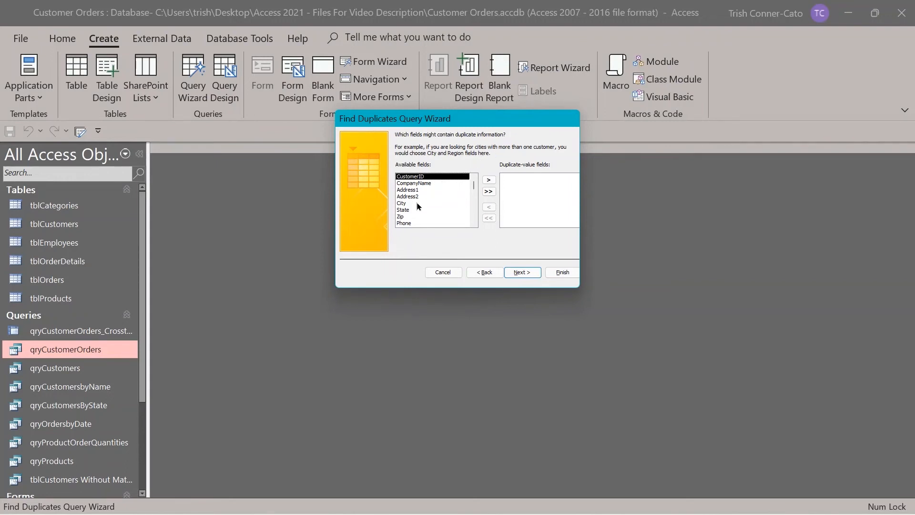
{"action": "double_click", "coordinate": [402, 204]}
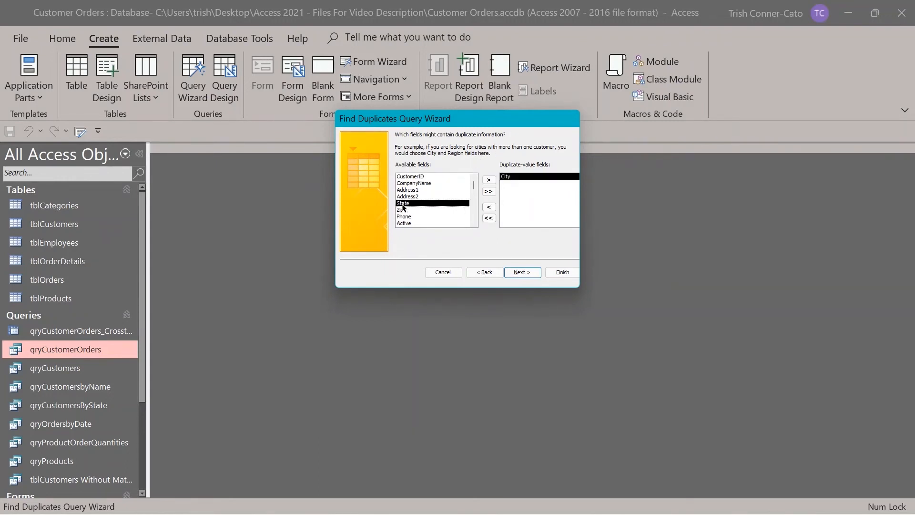
Add CompanyName and Address1 as additional fields shown in the duplicates query.
{"action": "left_click", "coordinate": [522, 272]}
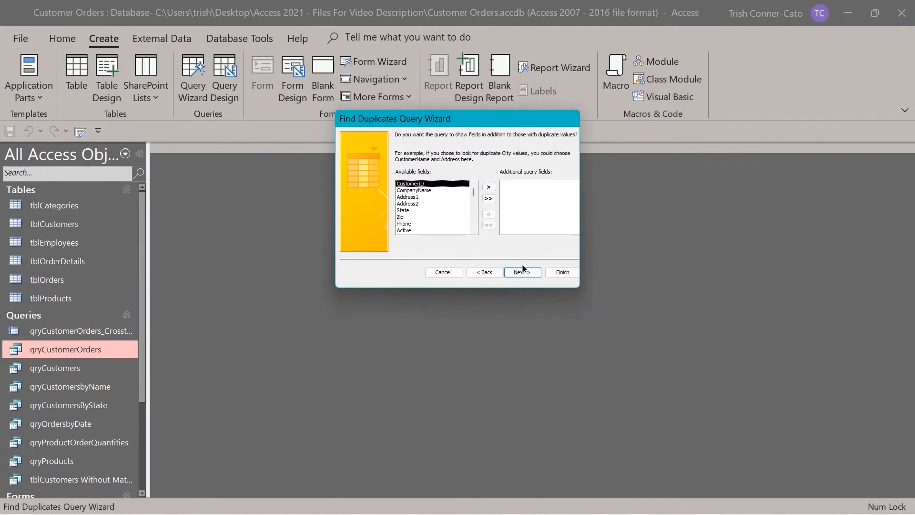
{"action": "double_click", "coordinate": [420, 192]}
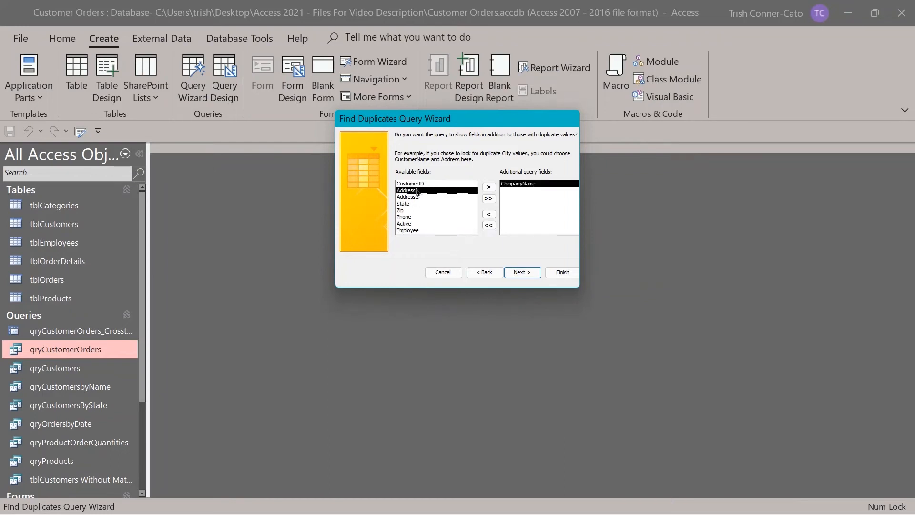
{"action": "double_click", "coordinate": [430, 191]}
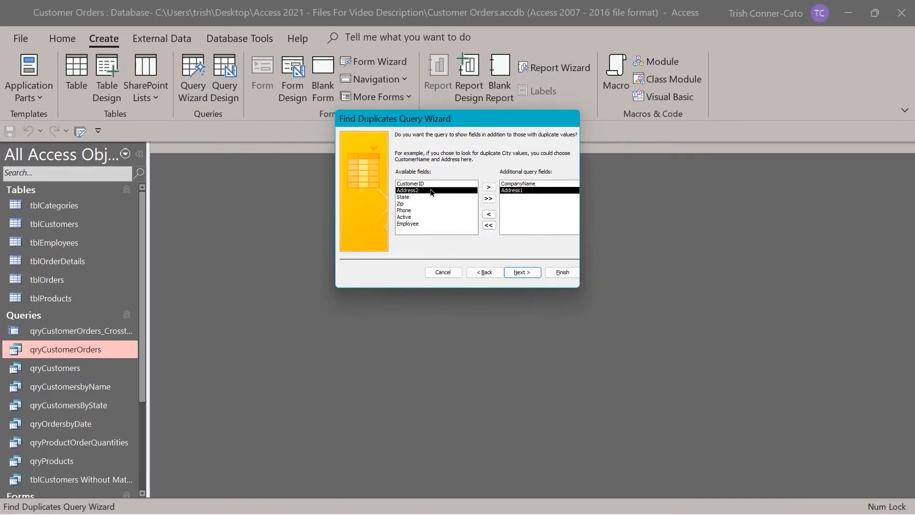
{"action": "left_click", "coordinate": [536, 271]}
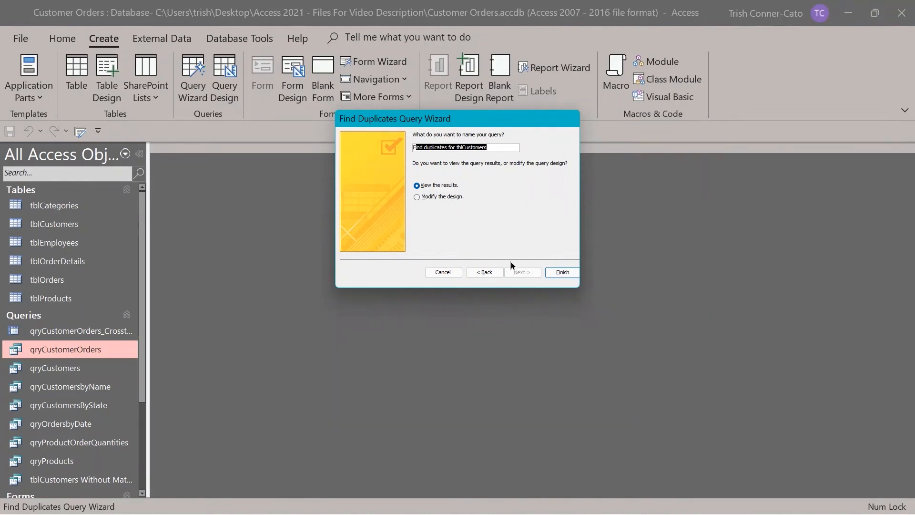
Finish the Find duplicates for tblCustomers query, check the two Oregon City rows, and close it.
{"action": "left_click", "coordinate": [557, 272]}
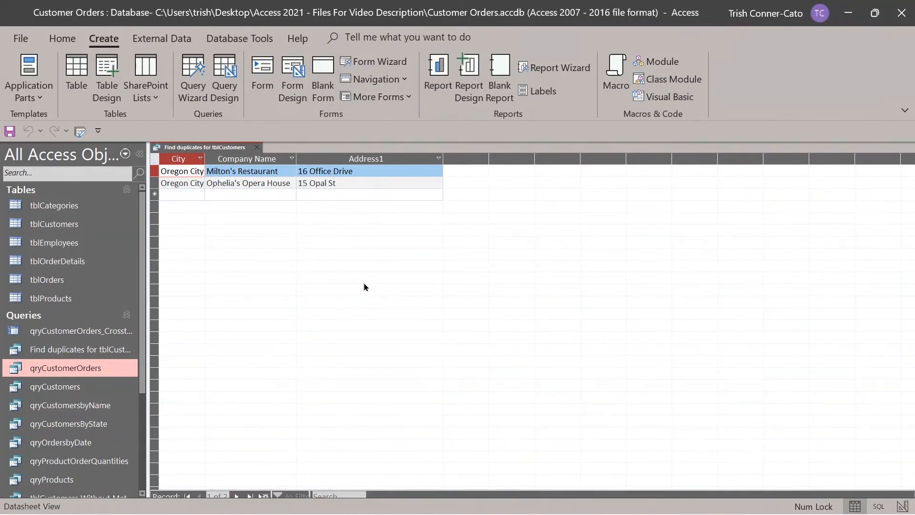
{"action": "left_click", "coordinate": [256, 149]}
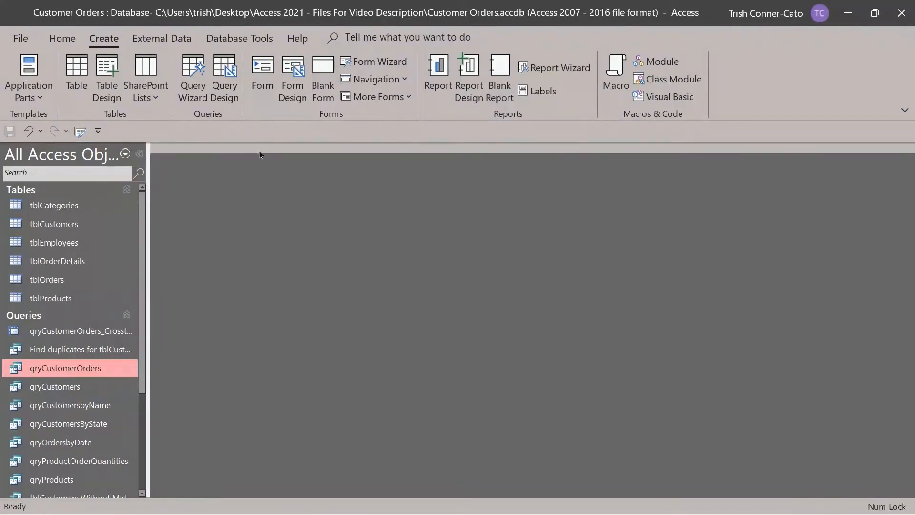
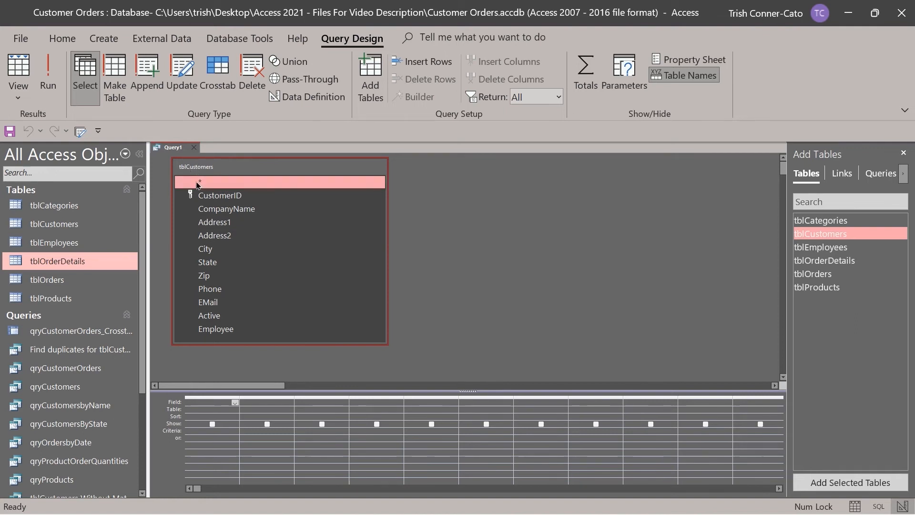
Replace the tblCustomers.* column with every tblCustomers field as its own grid column.
{"action": "left_click_drag", "start_coordinate": [192, 185], "coordinate": [210, 402]}
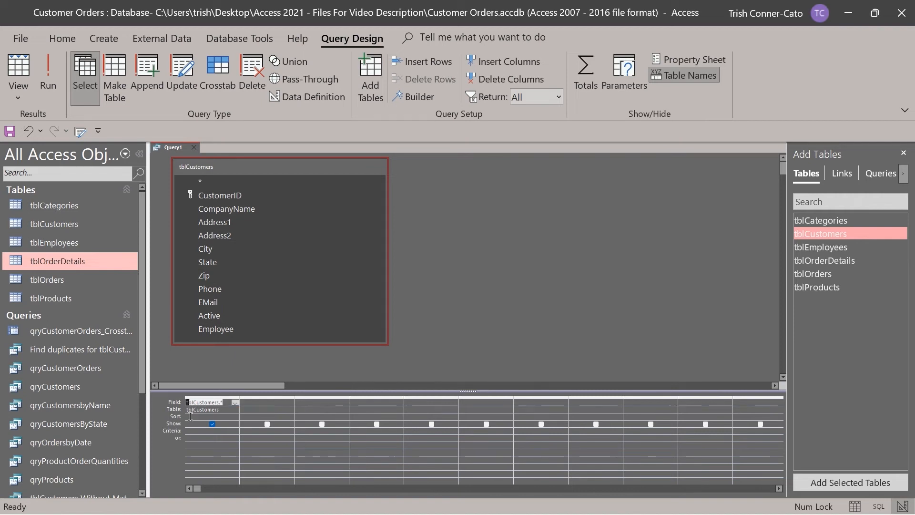
{"action": "left_click", "coordinate": [207, 395]}
{"action": "key", "text": "Delete"}
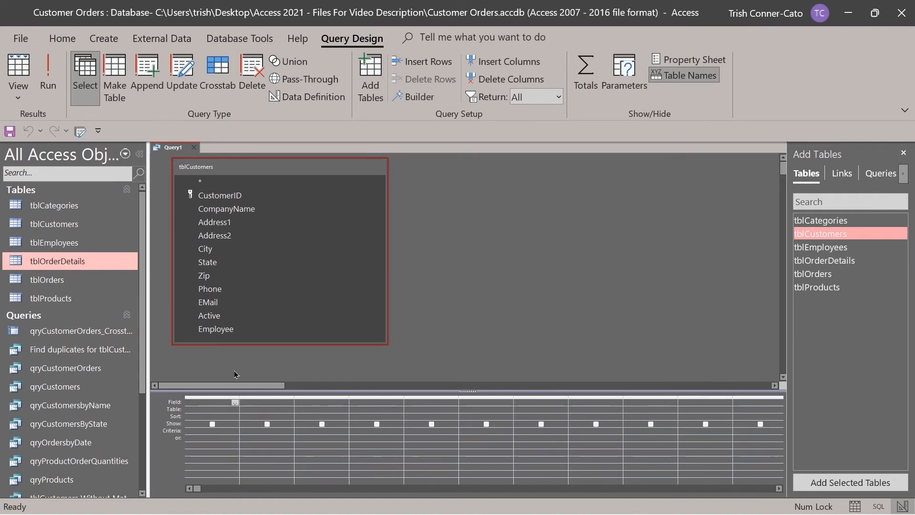
{"action": "double_click", "coordinate": [185, 174]}
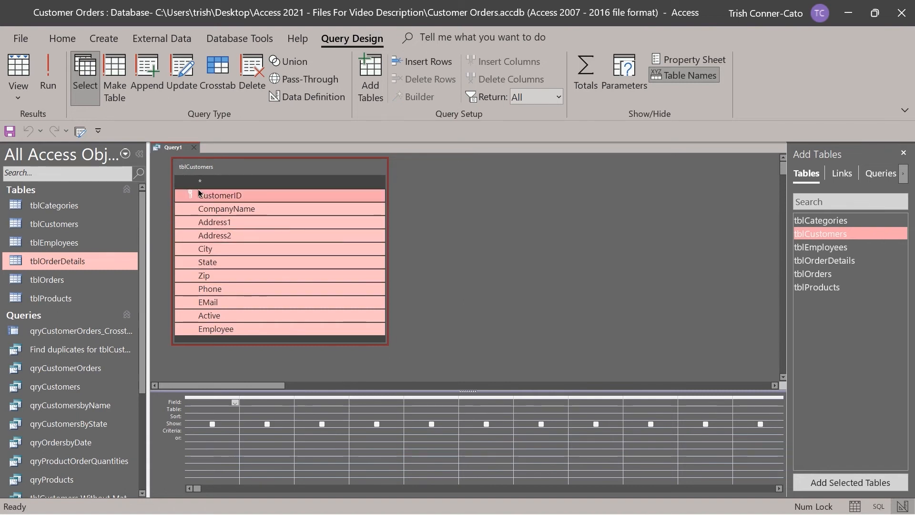
{"action": "left_click_drag", "start_coordinate": [198, 197], "coordinate": [216, 401]}
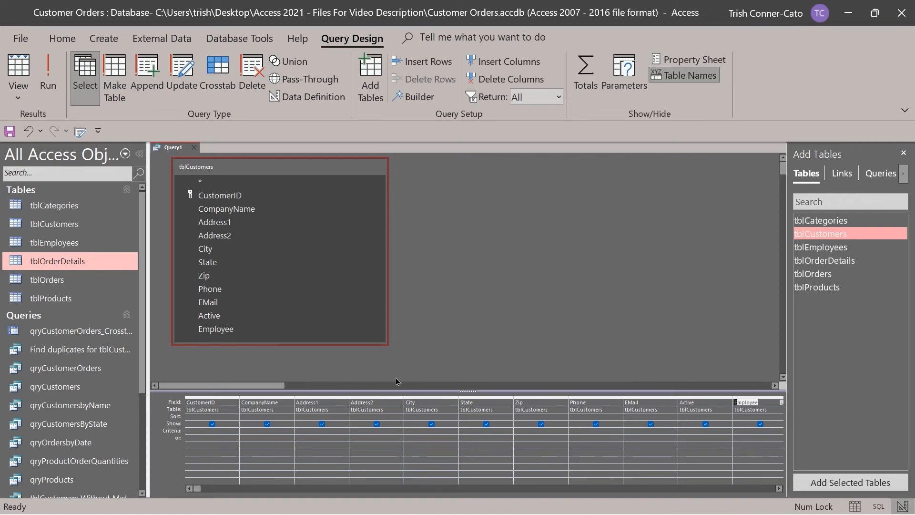
Enter 'or' as the State criterion and run the query to list three Oregon customers.
{"action": "left_click", "coordinate": [462, 431]}
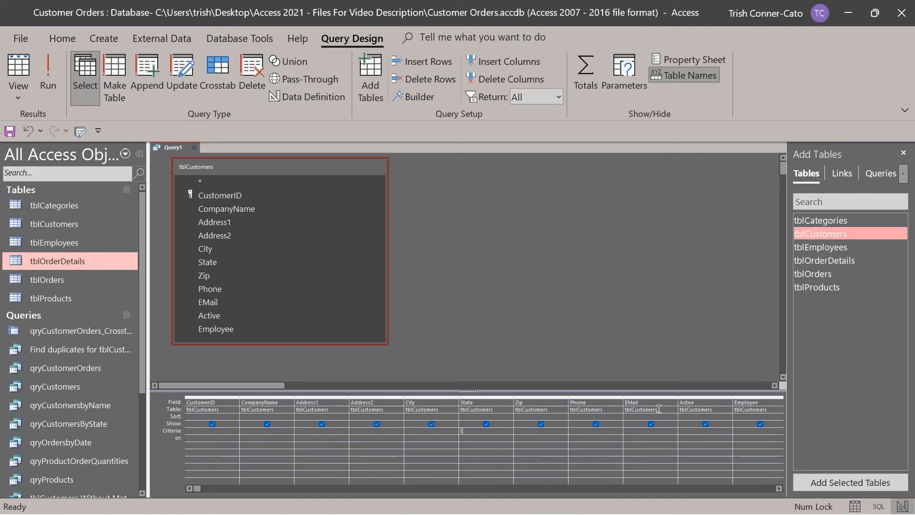
{"action": "type", "text": "or"}
{"action": "key", "text": "Tab"}
{"action": "left_click", "coordinate": [47, 86]}
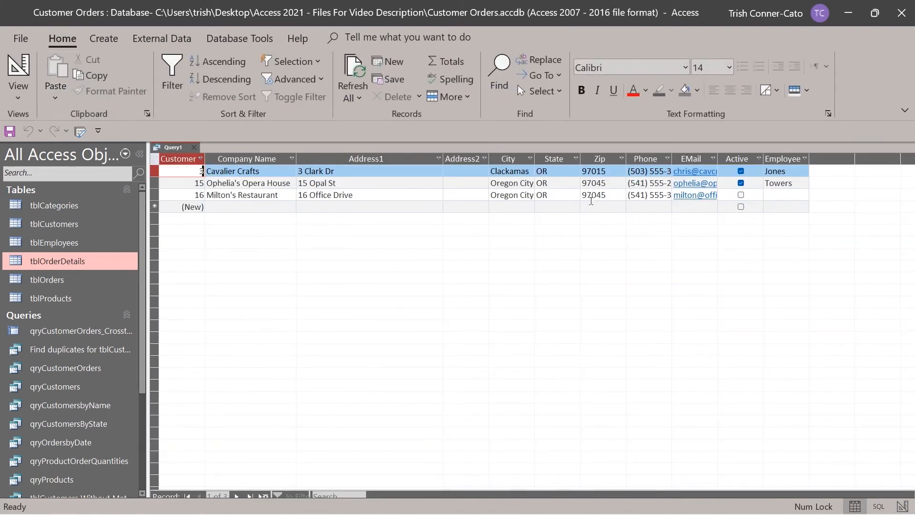
{"action": "right_click", "coordinate": [174, 152]}
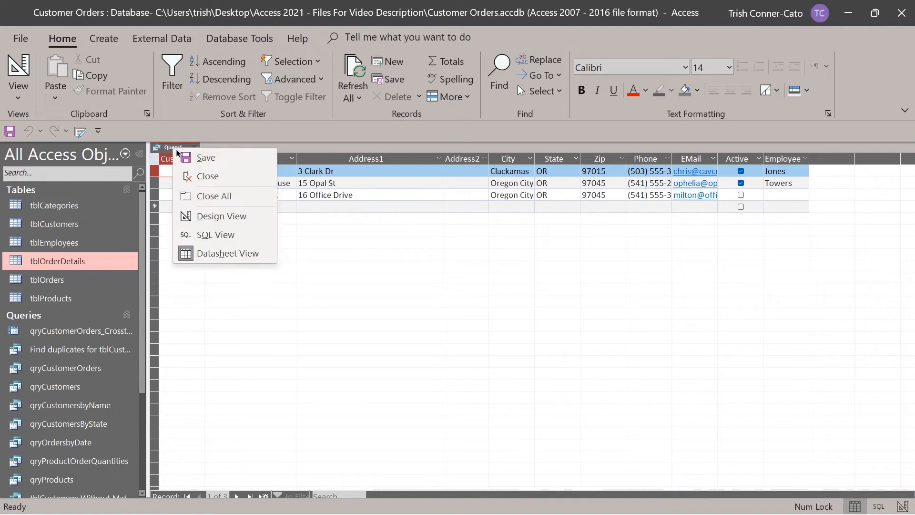
{"action": "left_click", "coordinate": [242, 215]}
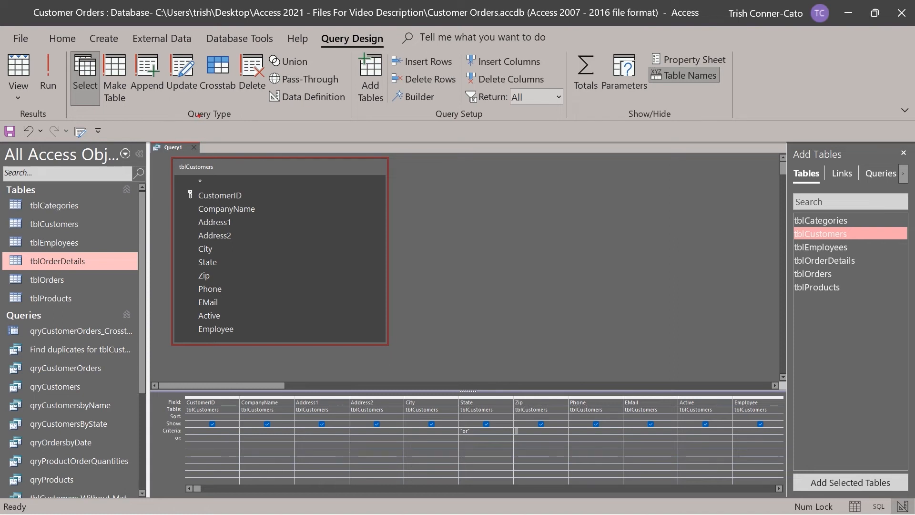
{"action": "left_click_drag", "start_coordinate": [203, 121], "coordinate": [203, 196]}
{"action": "left_click_drag", "start_coordinate": [85, 109], "coordinate": [86, 168]}
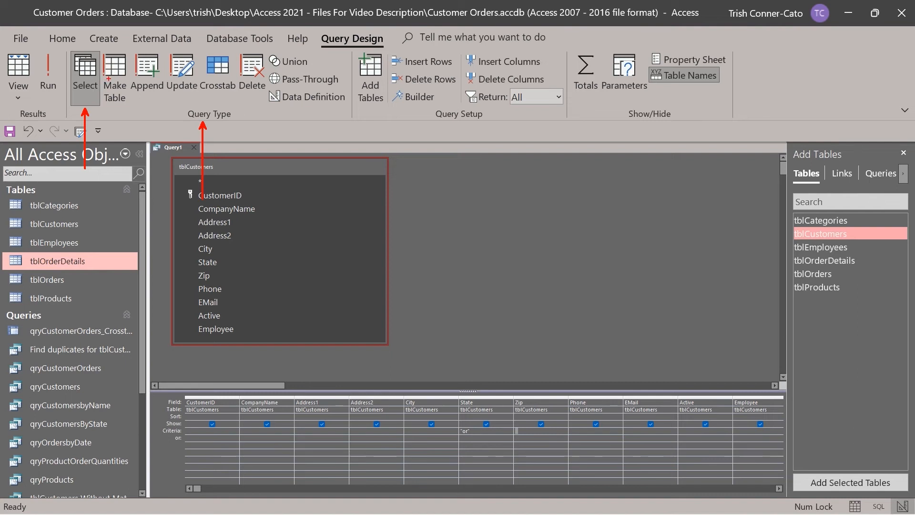
{"action": "mouse_move", "coordinate": [108, 79]}
{"action": "left_mouse_down"}
{"action": "mouse_move", "coordinate": [117, 96]}
{"action": "mouse_move", "coordinate": [153, 89]}
{"action": "mouse_move", "coordinate": [165, 105]}
{"action": "mouse_move", "coordinate": [199, 101]}
{"action": "left_mouse_up"}
{"action": "left_click_drag", "start_coordinate": [248, 77], "coordinate": [268, 111]}
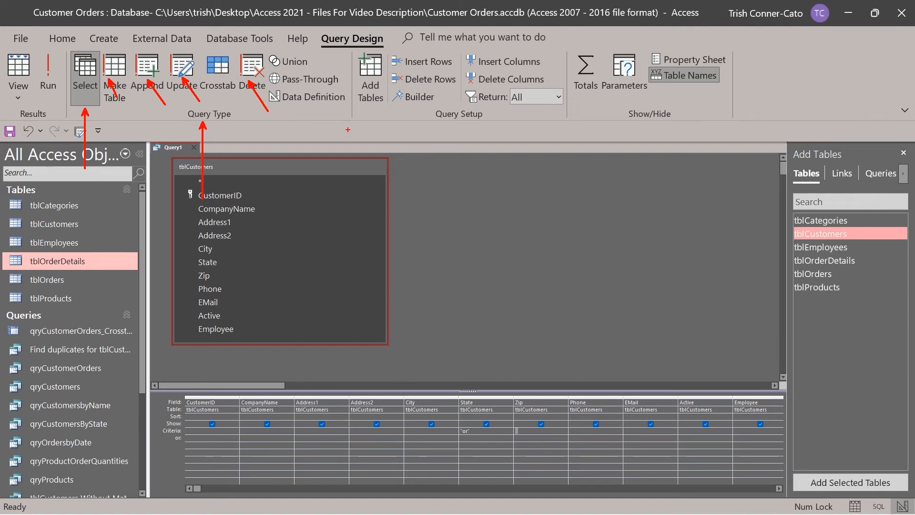
{"action": "key", "text": "Escape"}
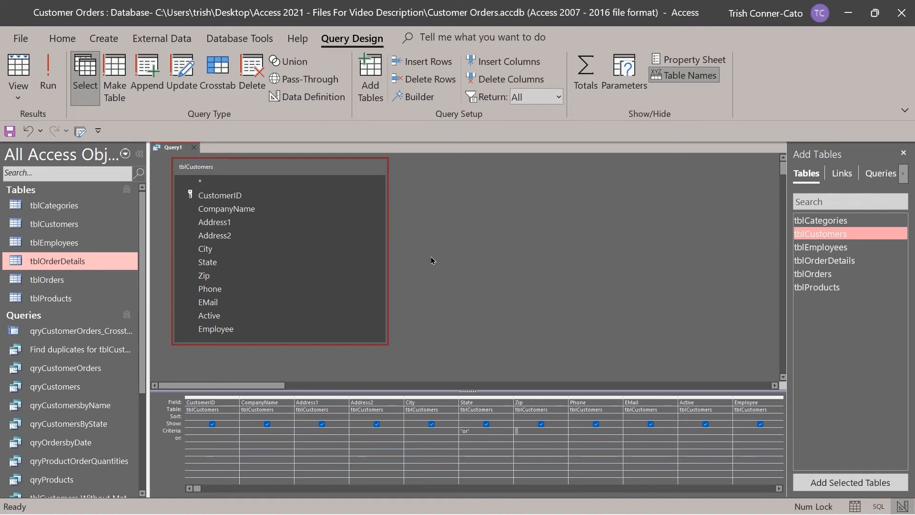
Make the query a make-table query named tblCustomersOregon and run it to paste 3 rows.
{"action": "left_click", "coordinate": [122, 80]}
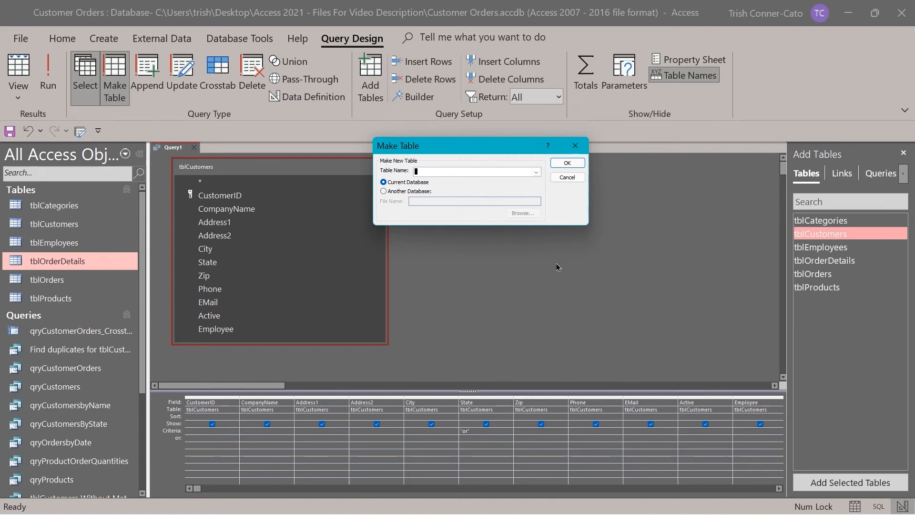
{"action": "type", "text": "tb"}
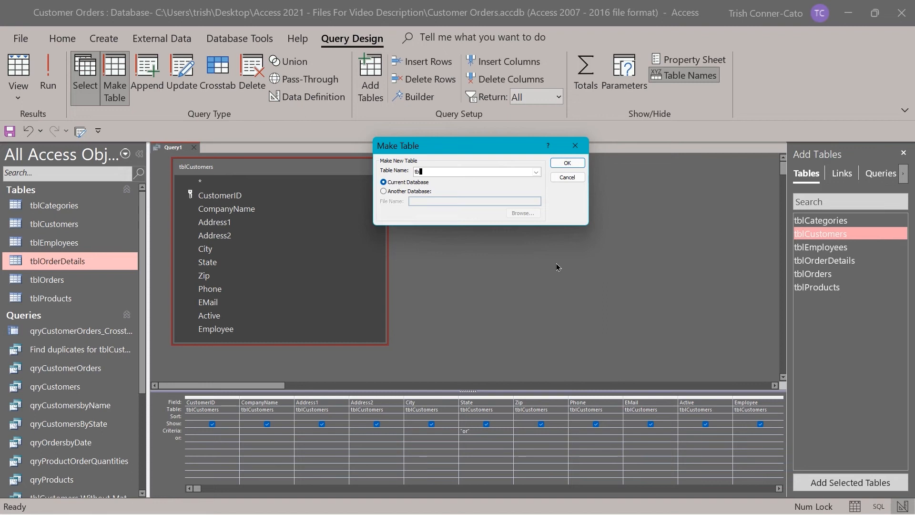
{"action": "type", "text": "lCustomersOregon"}
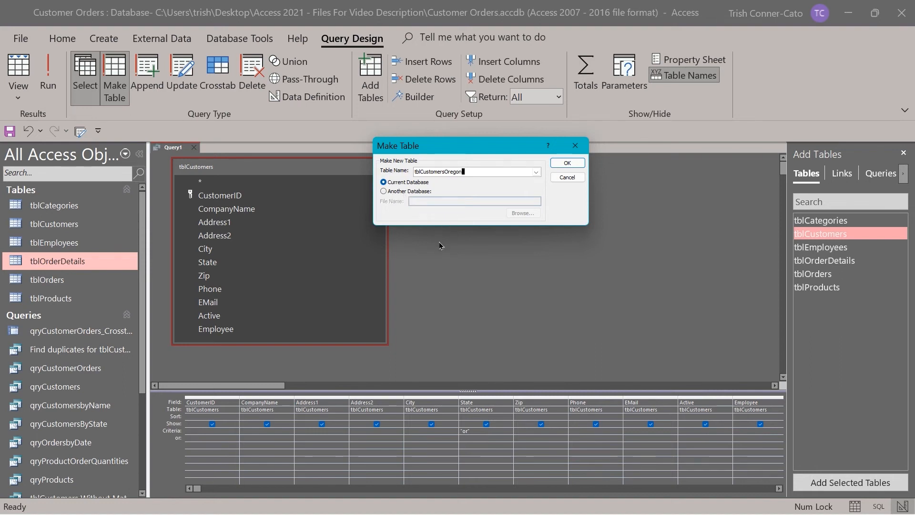
{"action": "left_click", "coordinate": [566, 164]}
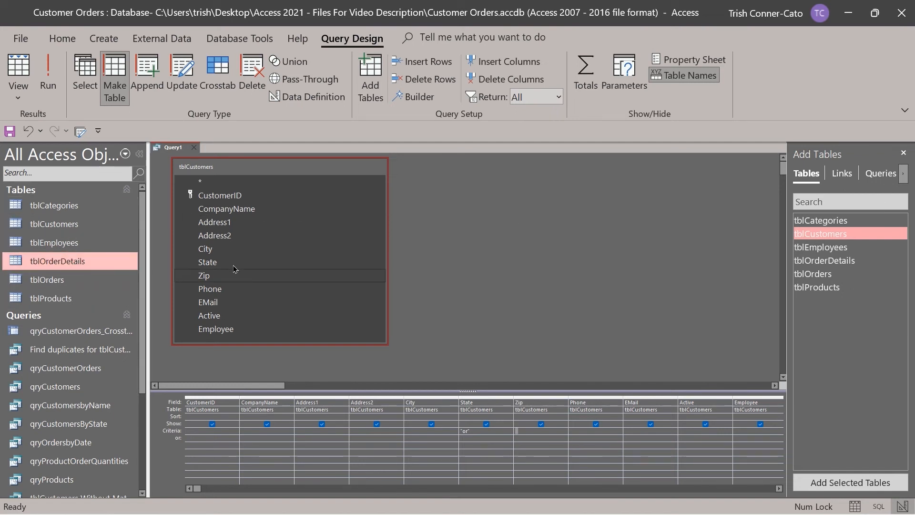
{"action": "left_click", "coordinate": [47, 84]}
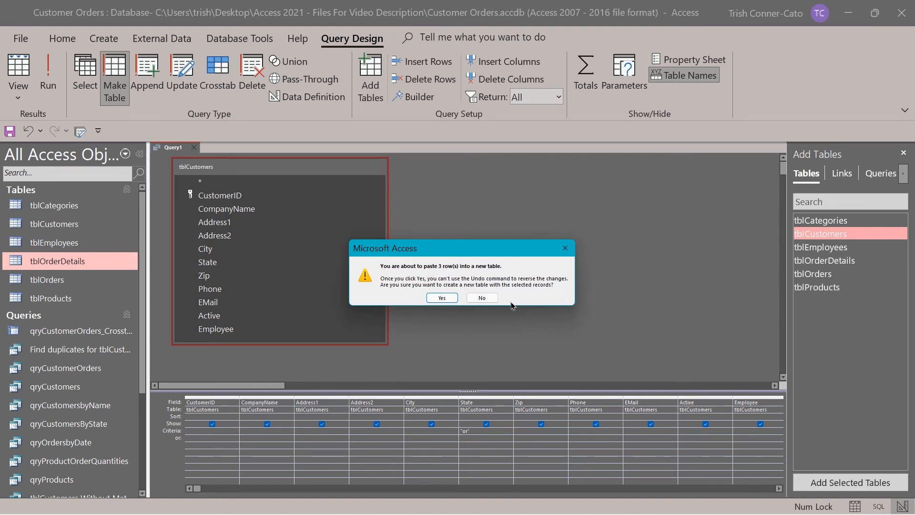
{"action": "left_click", "coordinate": [441, 298]}
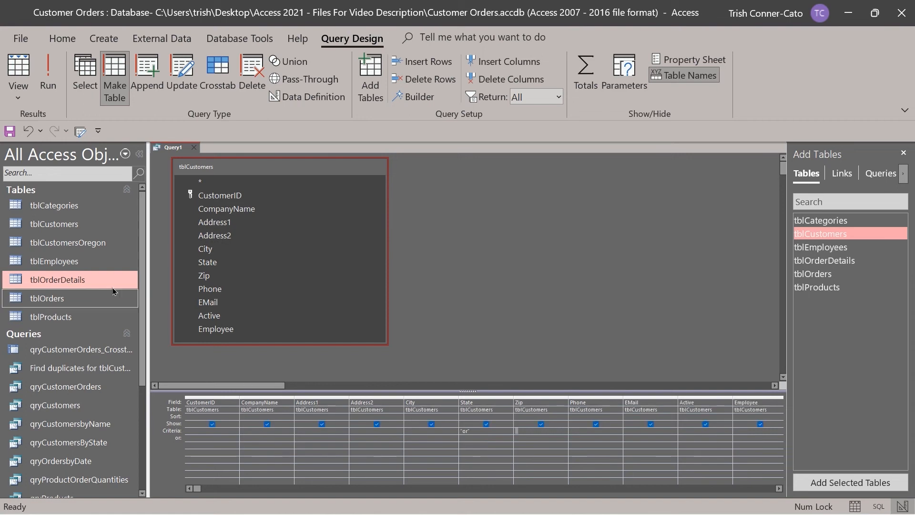
{"action": "double_click", "coordinate": [63, 244]}
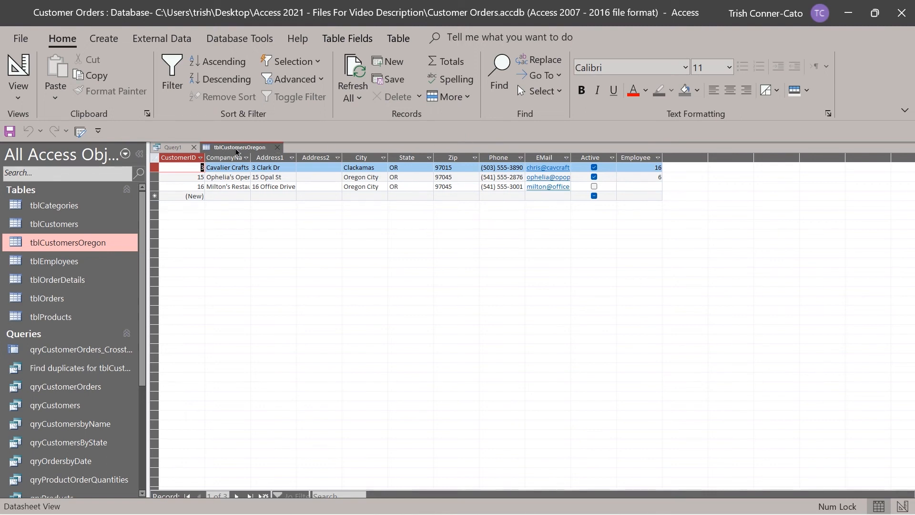
{"action": "left_click", "coordinate": [276, 149]}
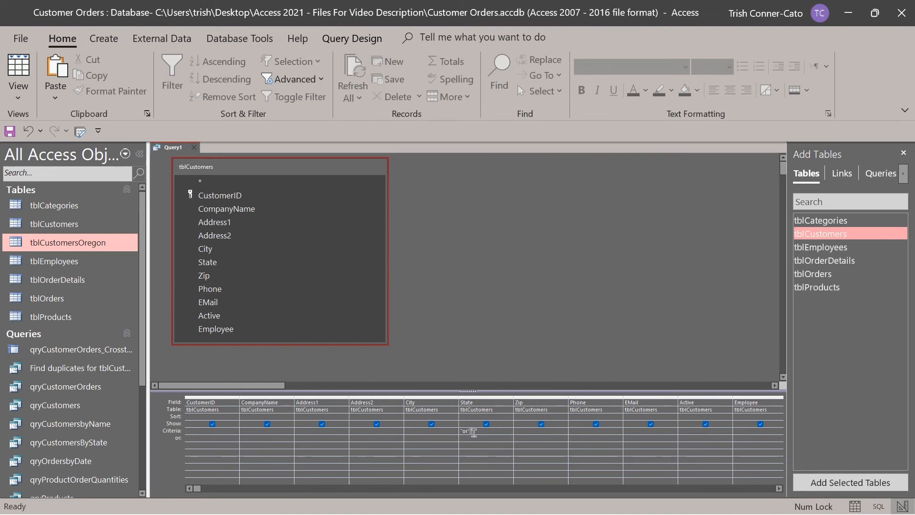
Change the State criterion from 'or' to 'ca'.
{"action": "left_click_drag", "start_coordinate": [473, 432], "coordinate": [424, 429]}
{"action": "type", "text": "ca"}
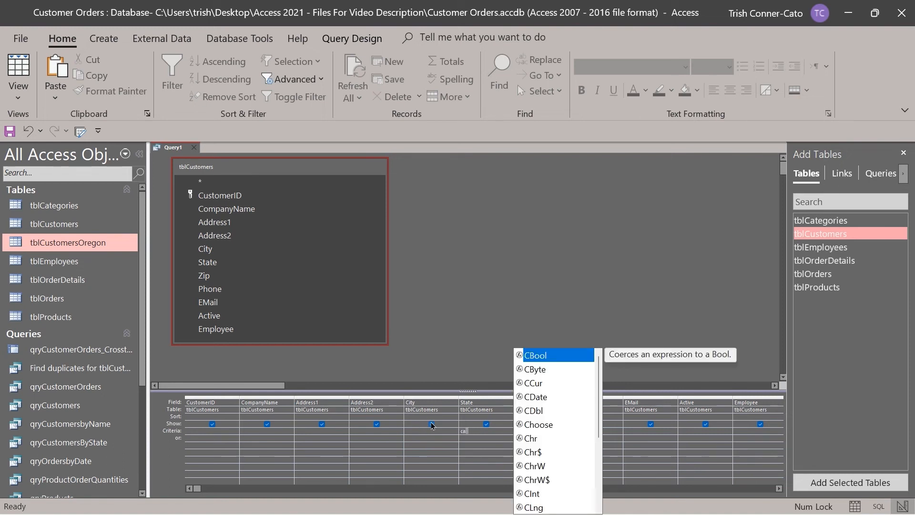
{"action": "key", "text": "Tab"}
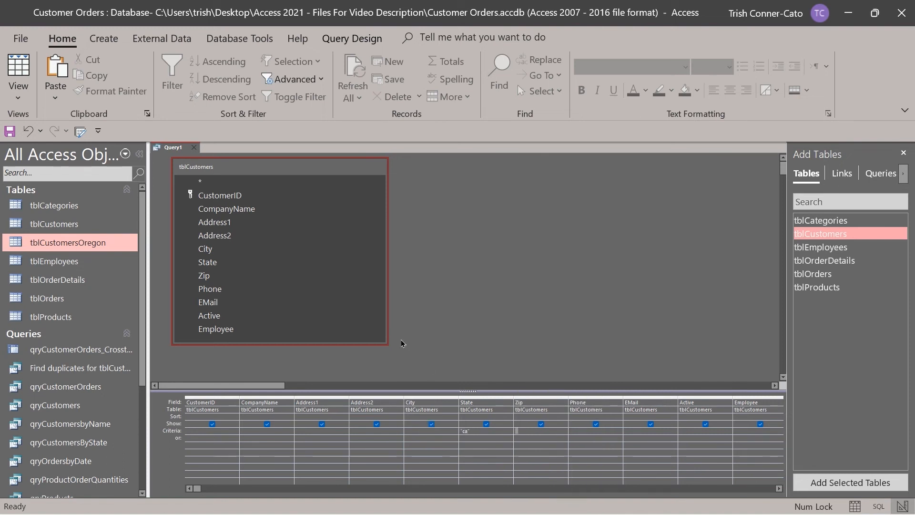
Create tblCustomersCalifornia with the three California rows, then close Query1 without saving.
{"action": "left_click", "coordinate": [343, 39]}
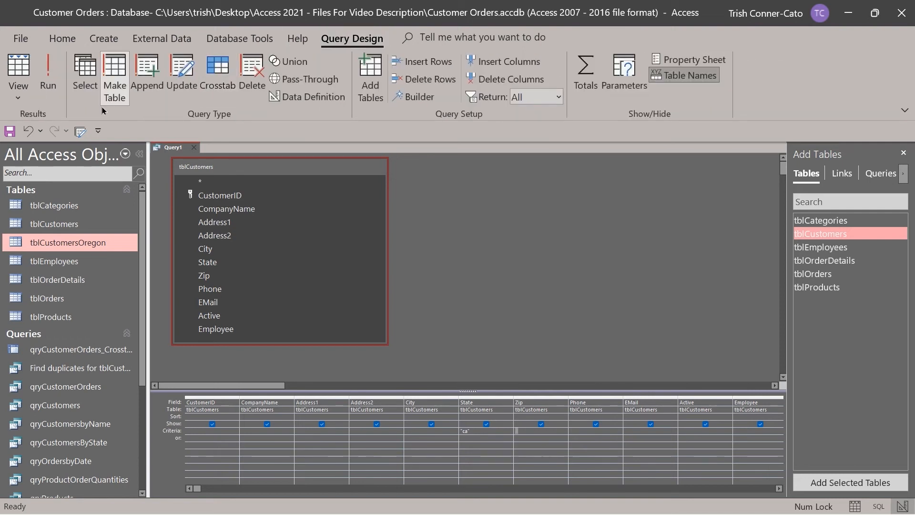
{"action": "left_click", "coordinate": [115, 85]}
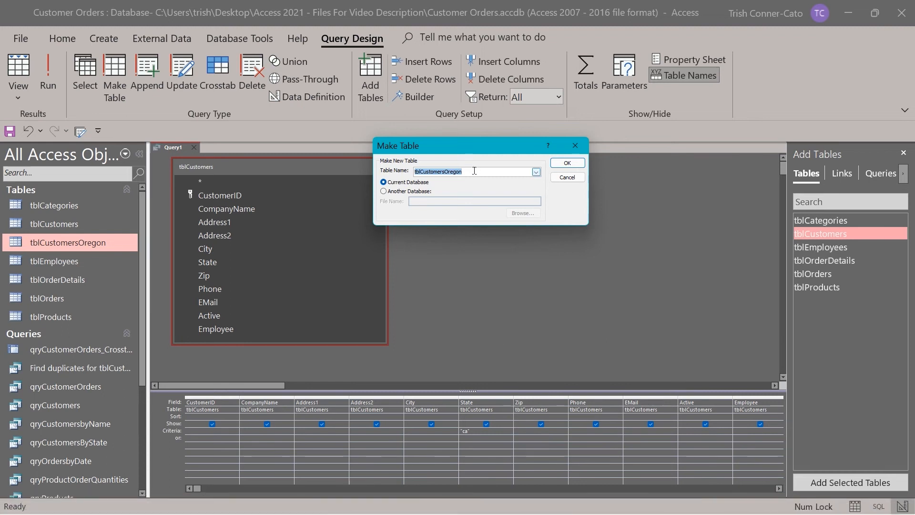
{"action": "left_click", "coordinate": [456, 171]}
{"action": "left_click_drag", "start_coordinate": [442, 171], "coordinate": [524, 168]}
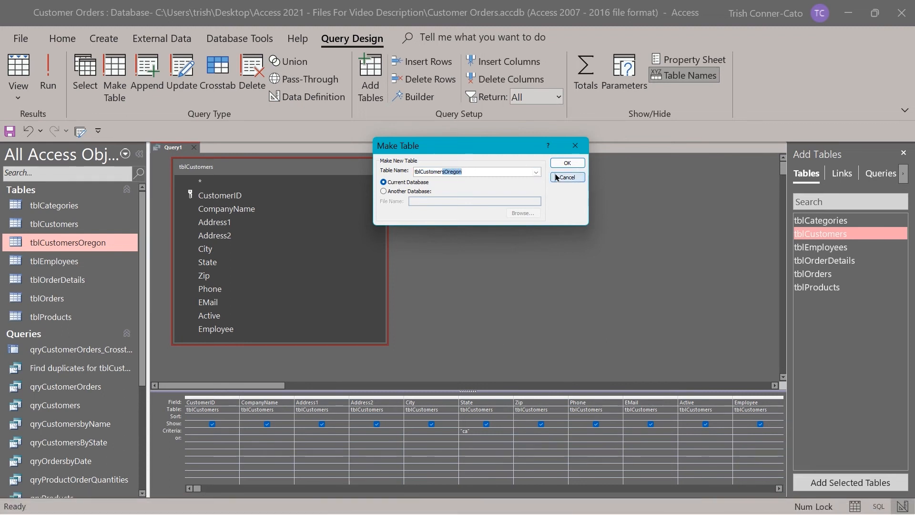
{"action": "key", "text": "BackSpace"}
{"action": "type", "text": "California"}
{"action": "left_click", "coordinate": [580, 163]}
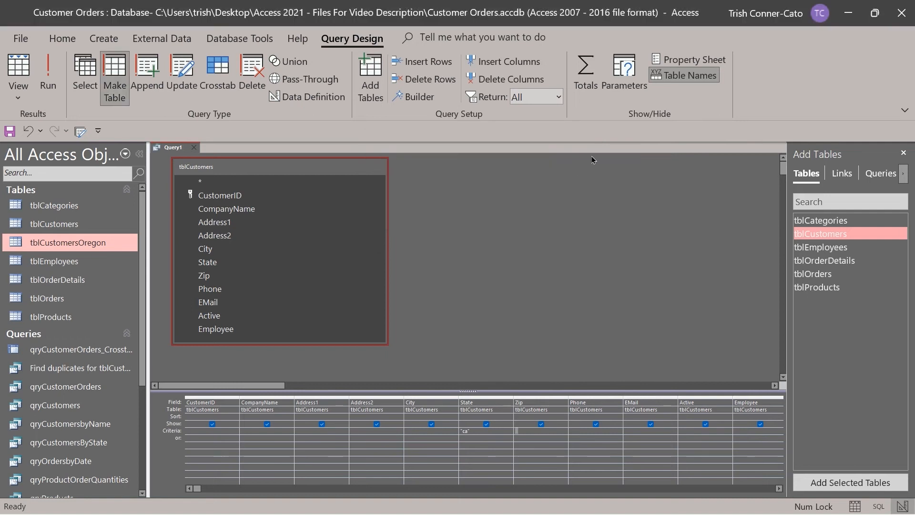
{"action": "left_click", "coordinate": [48, 76]}
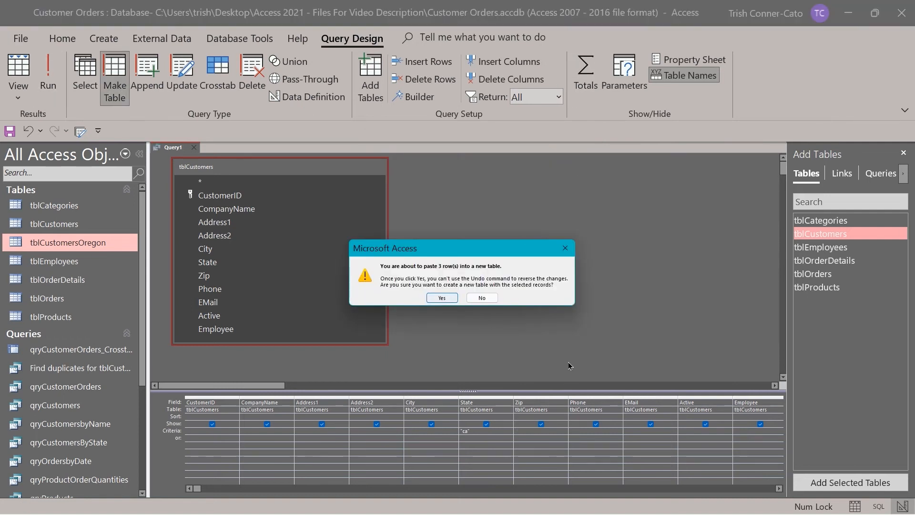
{"action": "left_click", "coordinate": [442, 298]}
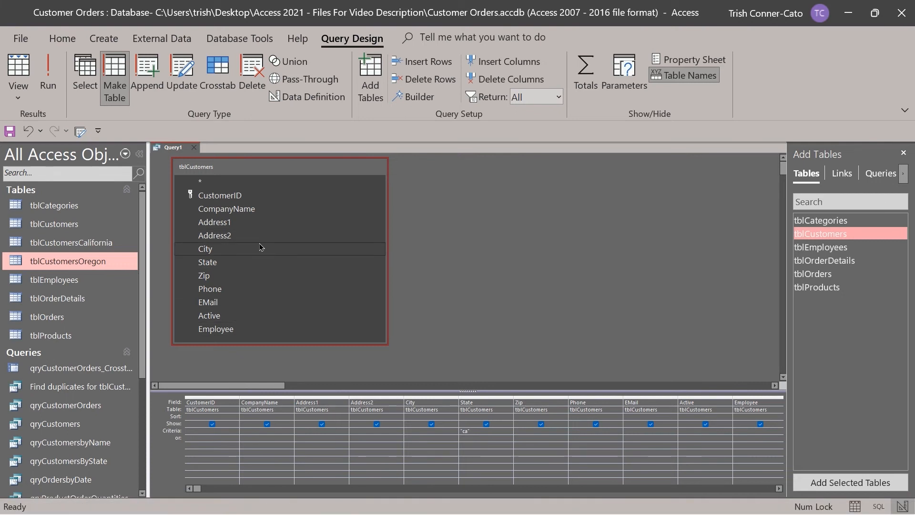
{"action": "left_click", "coordinate": [196, 148]}
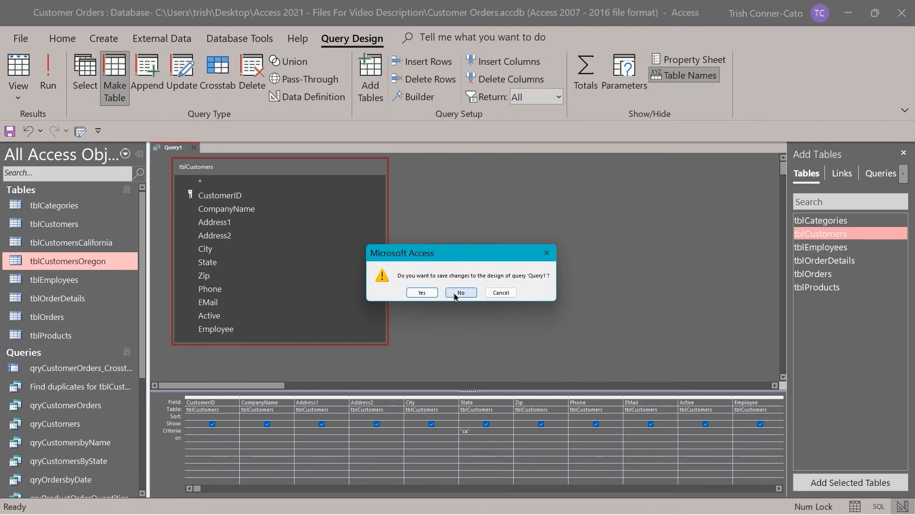
{"action": "left_click", "coordinate": [460, 293]}
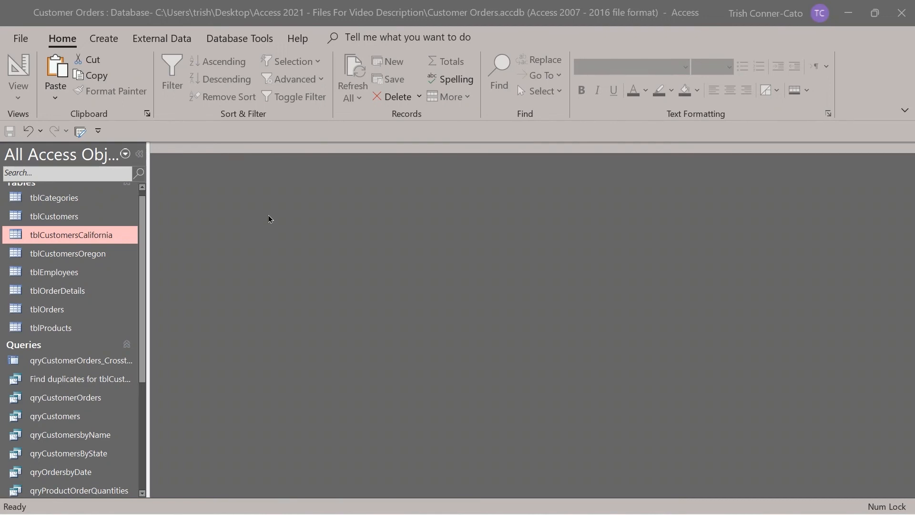
Start a new query design on tblCustomersOregon with all its fields in the grid.
{"action": "left_click", "coordinate": [106, 39]}
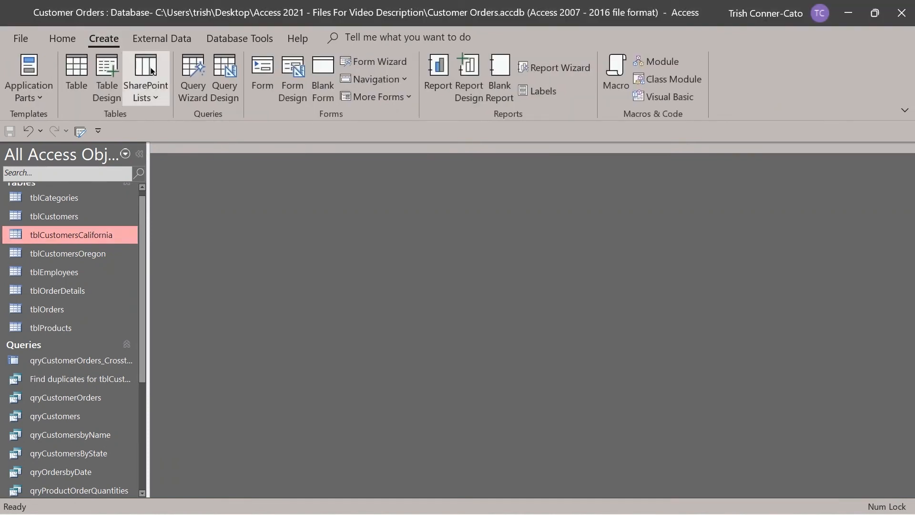
{"action": "left_click", "coordinate": [225, 91]}
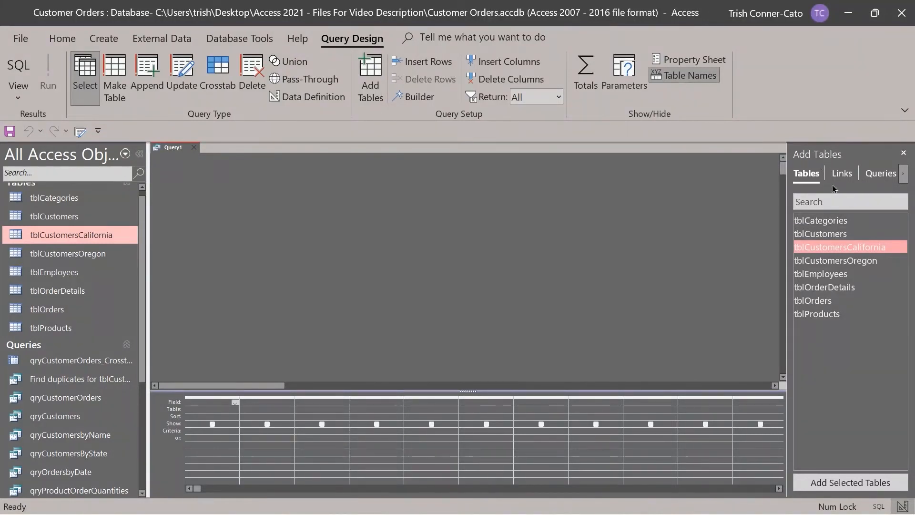
{"action": "double_click", "coordinate": [825, 262]}
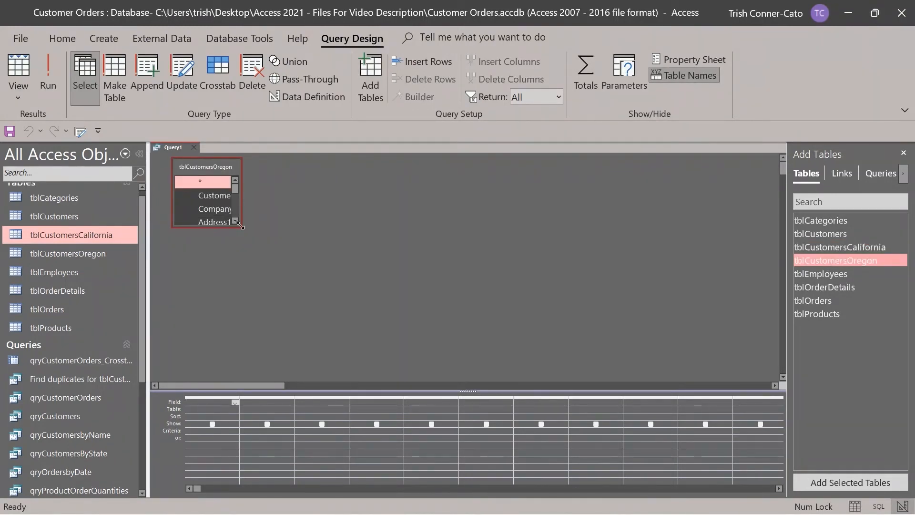
{"action": "left_click_drag", "start_coordinate": [240, 229], "coordinate": [447, 338]}
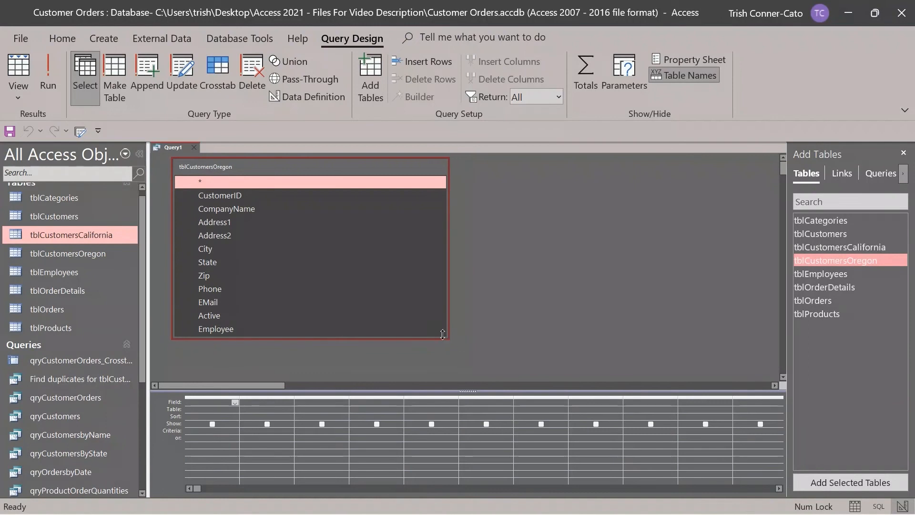
{"action": "double_click", "coordinate": [209, 166]}
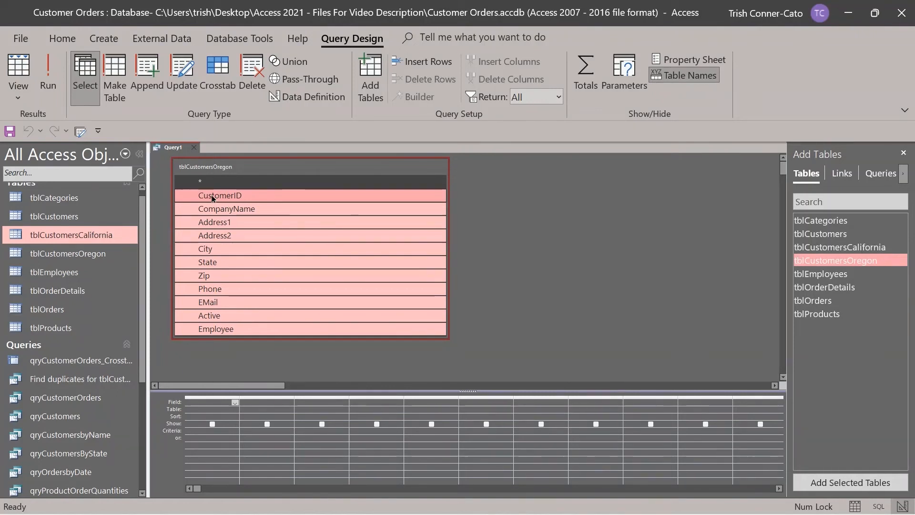
{"action": "left_click_drag", "start_coordinate": [222, 202], "coordinate": [199, 400]}
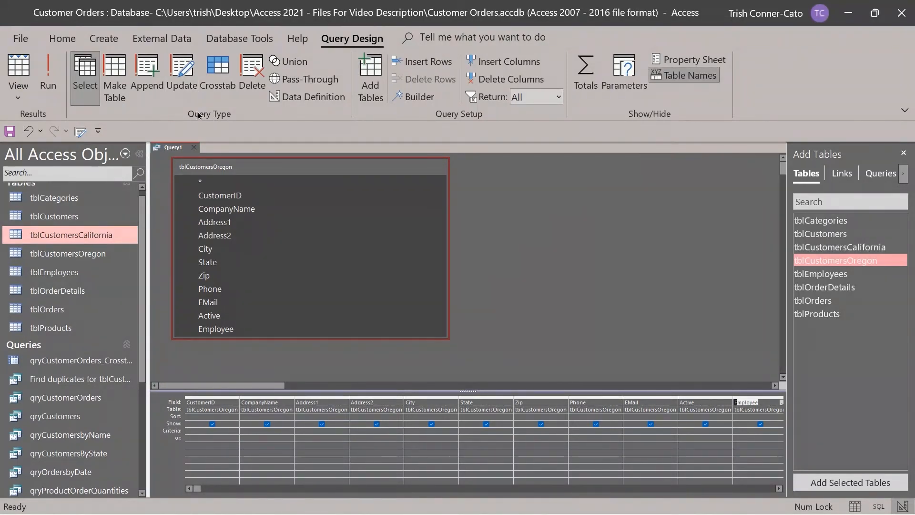
Append the 3 Oregon rows into tblCustomersCalifornia and check the table now shows six customers.
{"action": "left_click", "coordinate": [155, 76]}
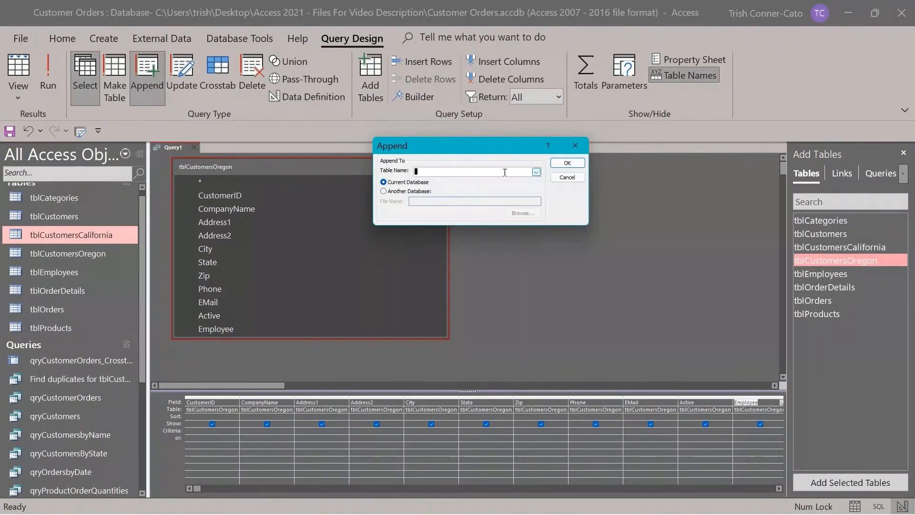
{"action": "left_click", "coordinate": [536, 172]}
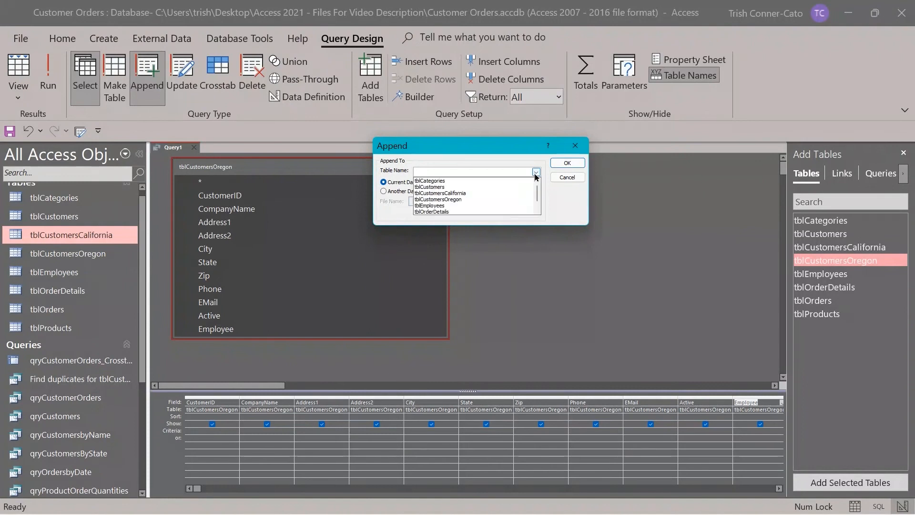
{"action": "left_click", "coordinate": [458, 192]}
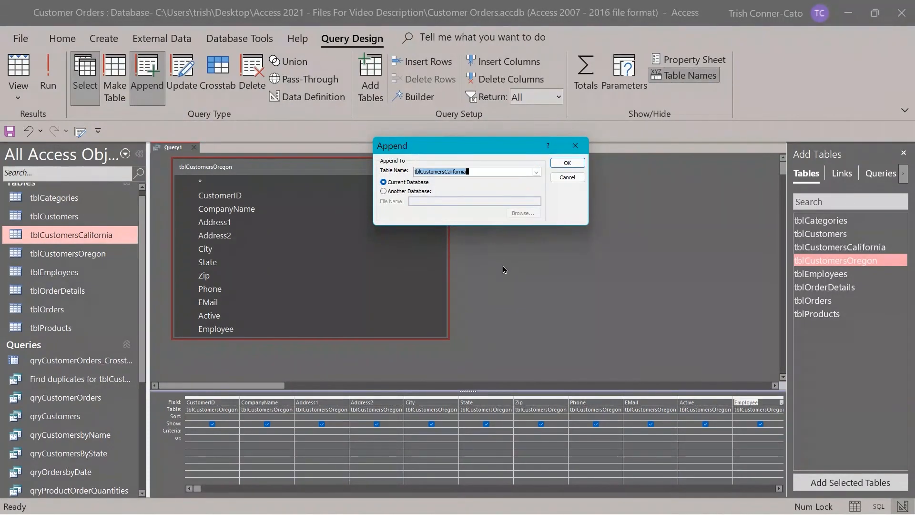
{"action": "left_click", "coordinate": [567, 162]}
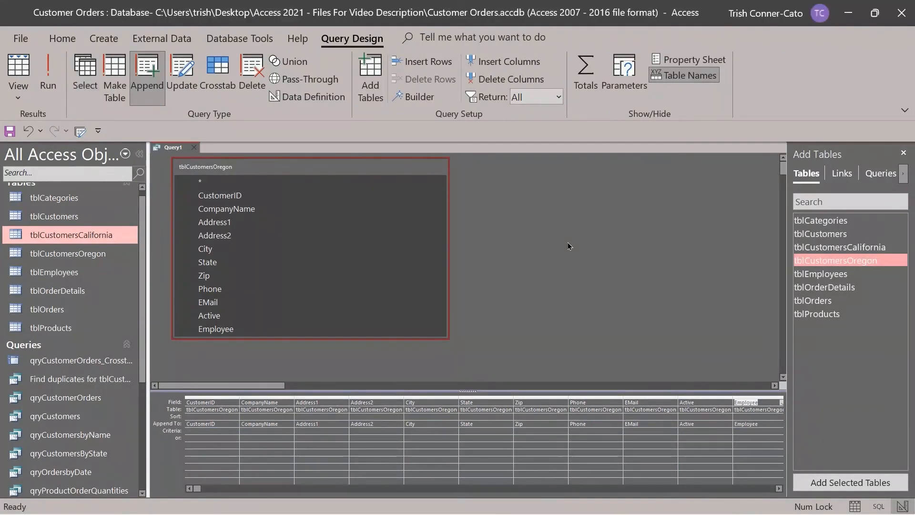
{"action": "left_click", "coordinate": [48, 77]}
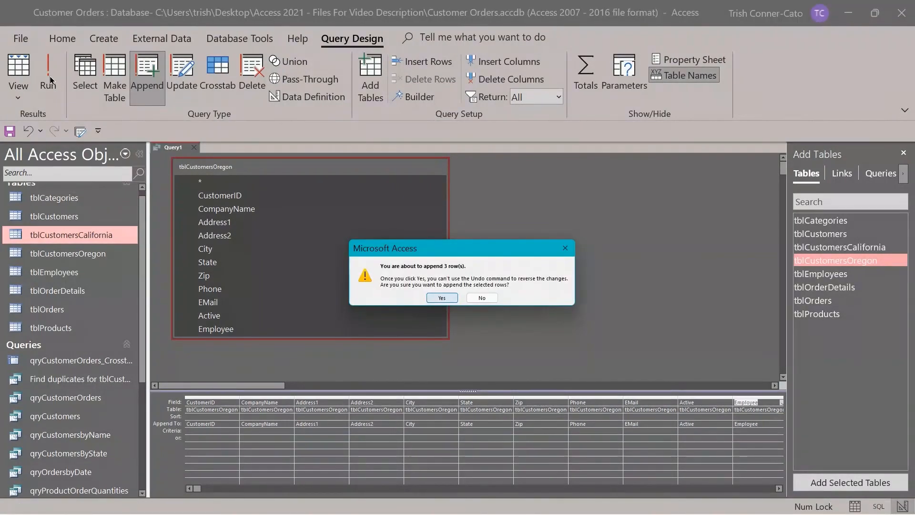
{"action": "left_click", "coordinate": [442, 297]}
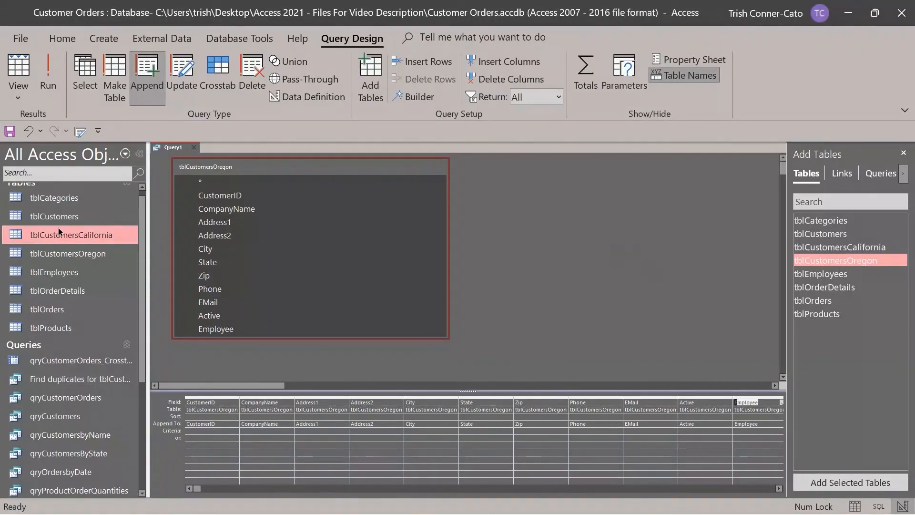
{"action": "double_click", "coordinate": [74, 239]}
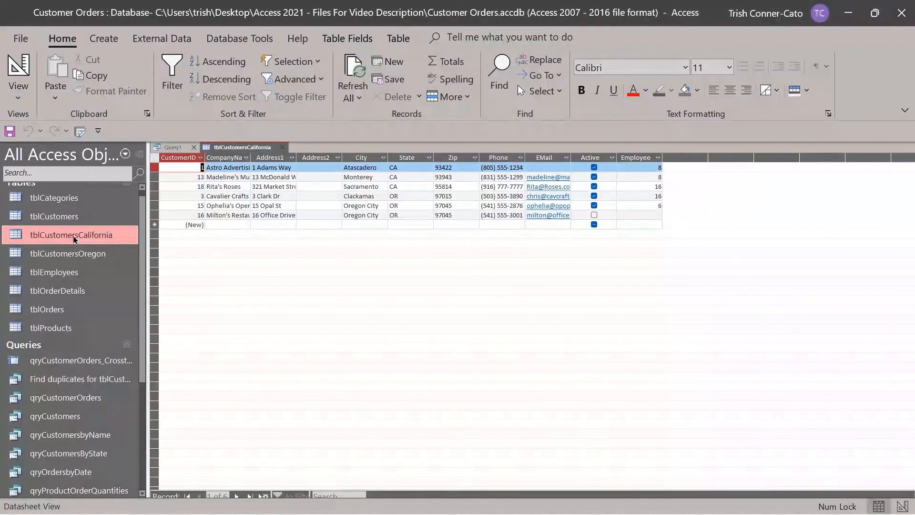
{"action": "left_click", "coordinate": [284, 149]}
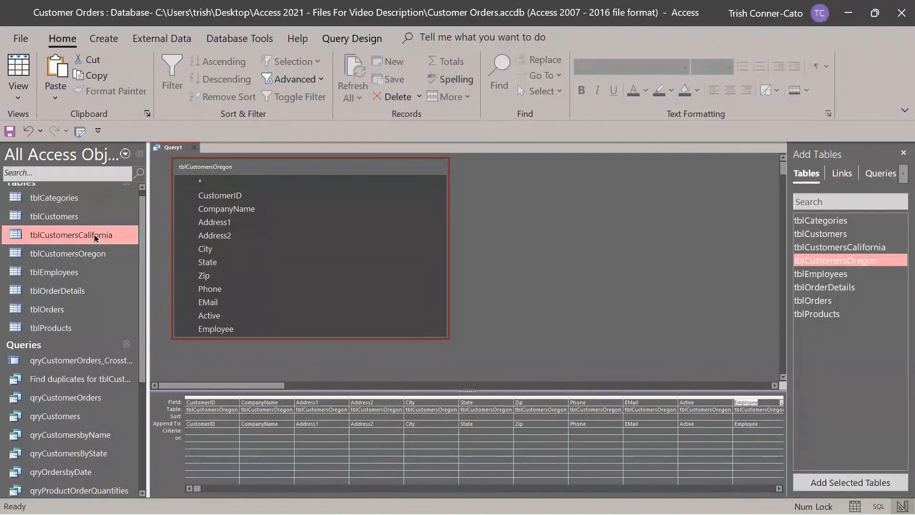
Rename tblCustomersCalifornia to tblCustomersCaliforniaAndOregon in the navigation pane.
{"action": "right_click", "coordinate": [95, 237]}
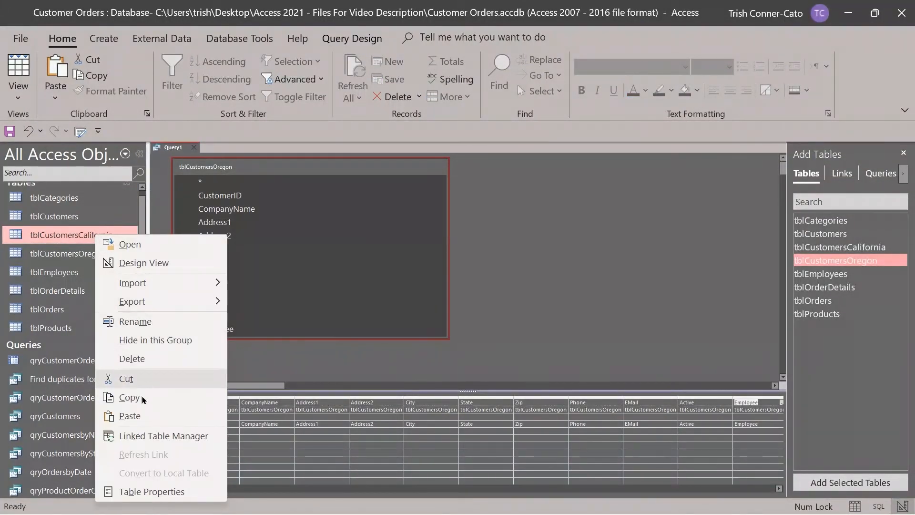
{"action": "left_click", "coordinate": [136, 321]}
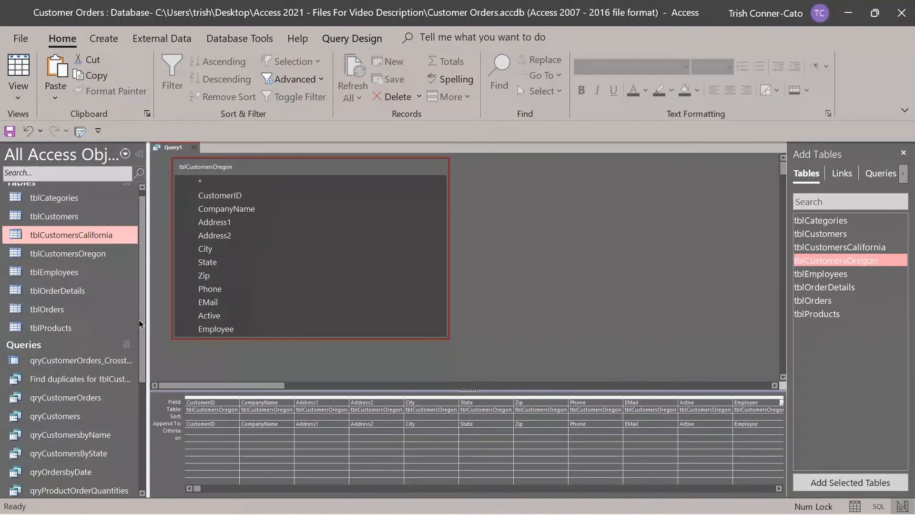
{"action": "left_click", "coordinate": [120, 234]}
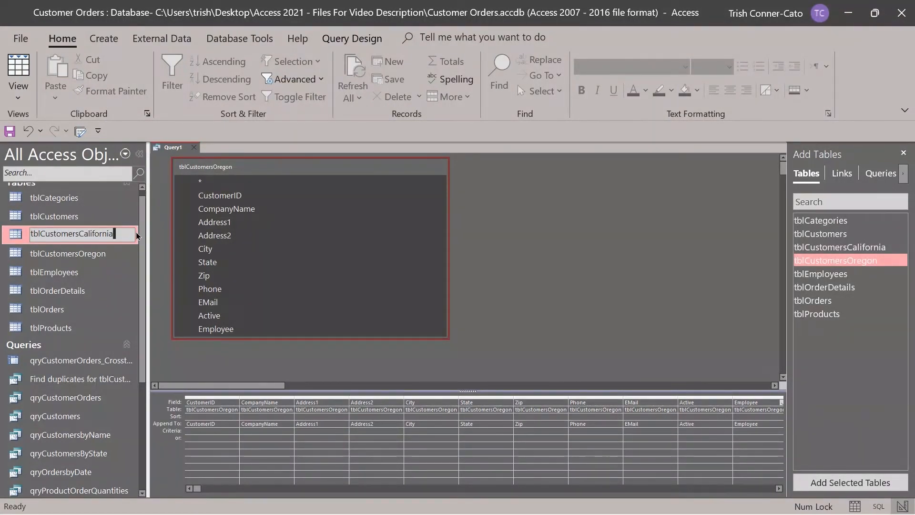
{"action": "type", "text": "AndOr"}
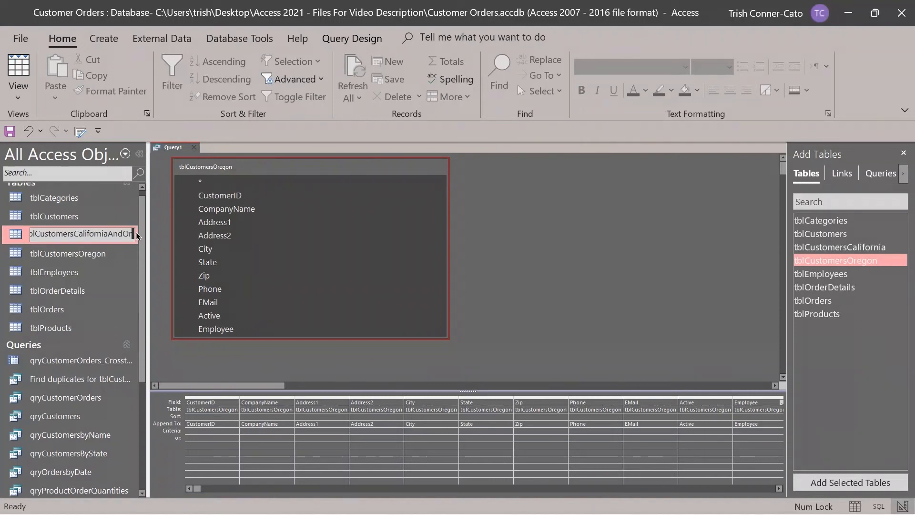
{"action": "type", "text": "egon"}
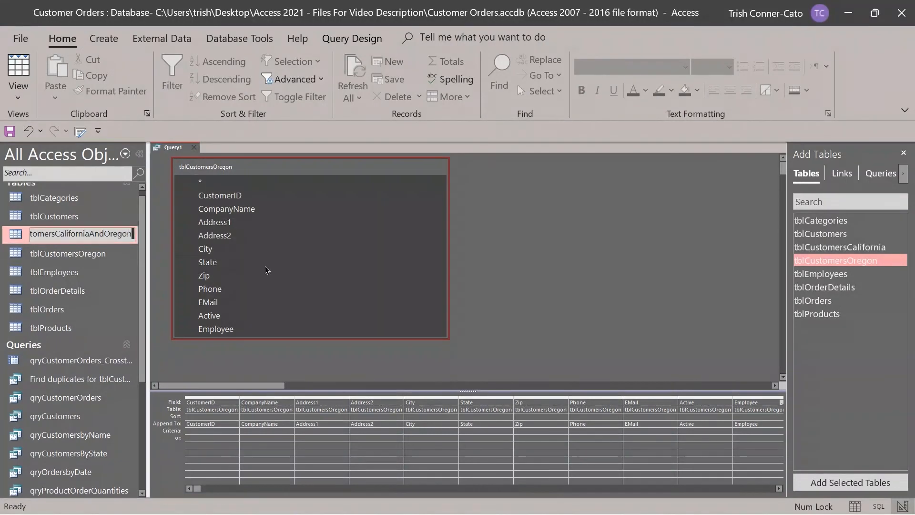
{"action": "left_click", "coordinate": [117, 291]}
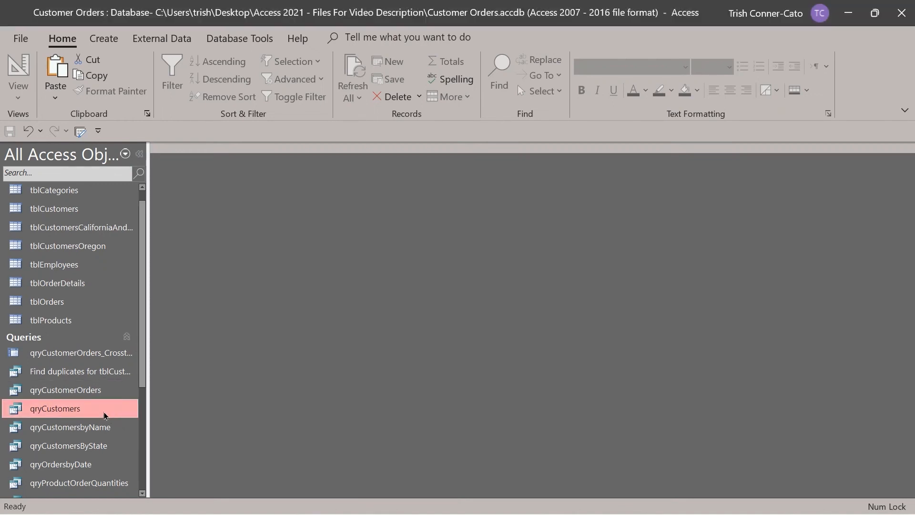
Open qryCustomers in Design View, set the Zip criterion to 97045, and run it.
{"action": "right_click", "coordinate": [89, 416]}
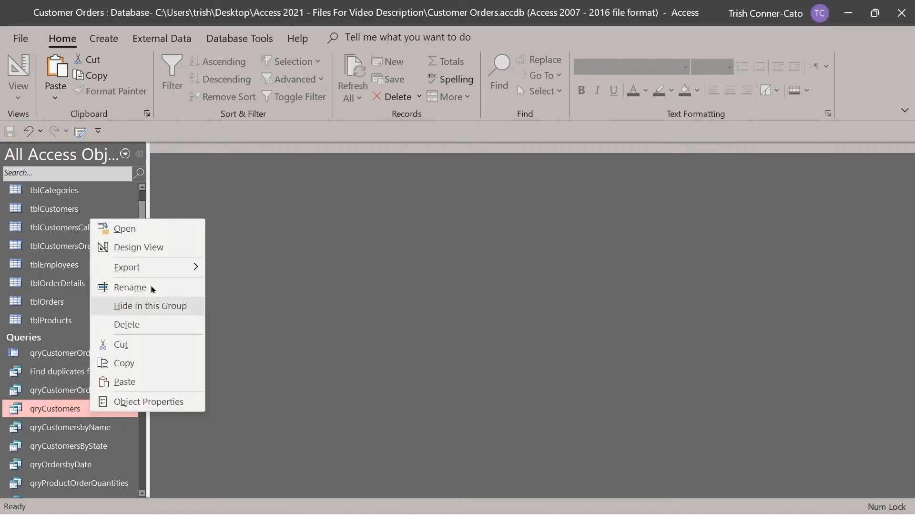
{"action": "left_click", "coordinate": [170, 247]}
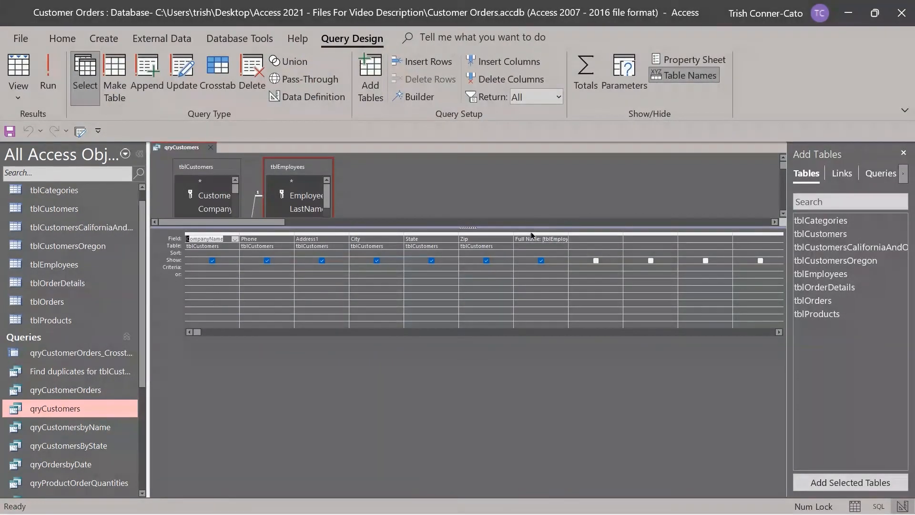
{"action": "left_click", "coordinate": [465, 267]}
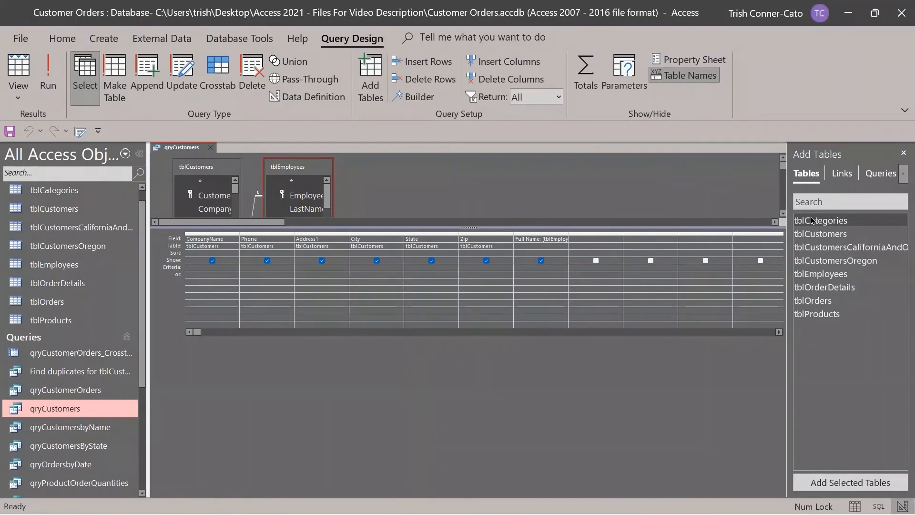
{"action": "type", "text": "97045"}
{"action": "key", "text": "Tab"}
{"action": "left_click", "coordinate": [49, 85]}
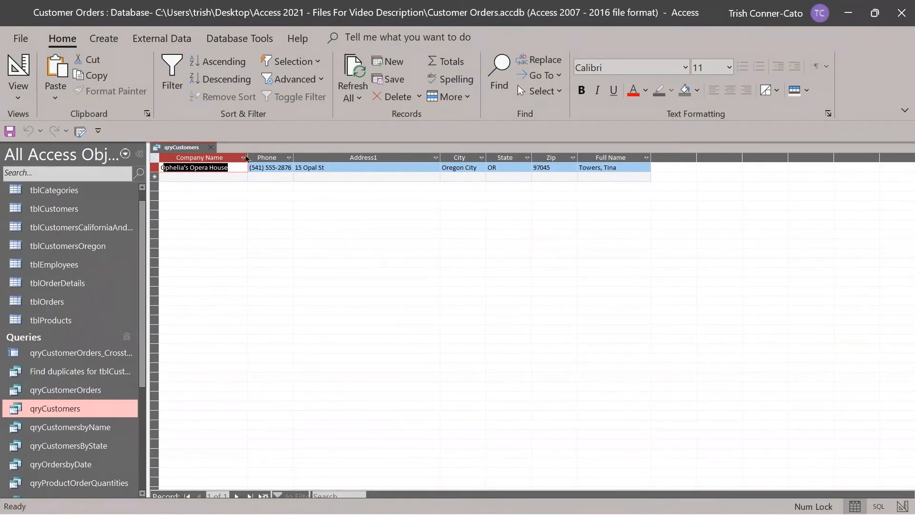
Turn qryCustomers into an update query that sets Zip to 97046.
{"action": "right_click", "coordinate": [199, 147]}
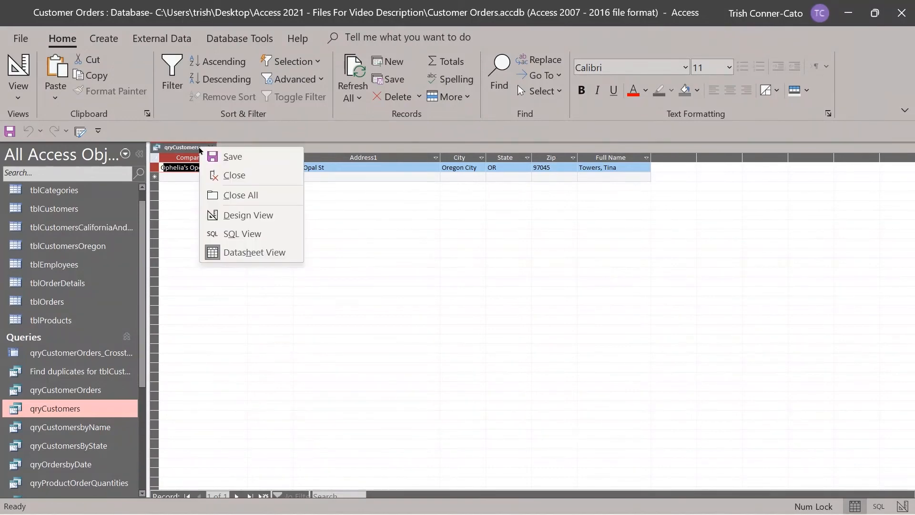
{"action": "left_click", "coordinate": [236, 217]}
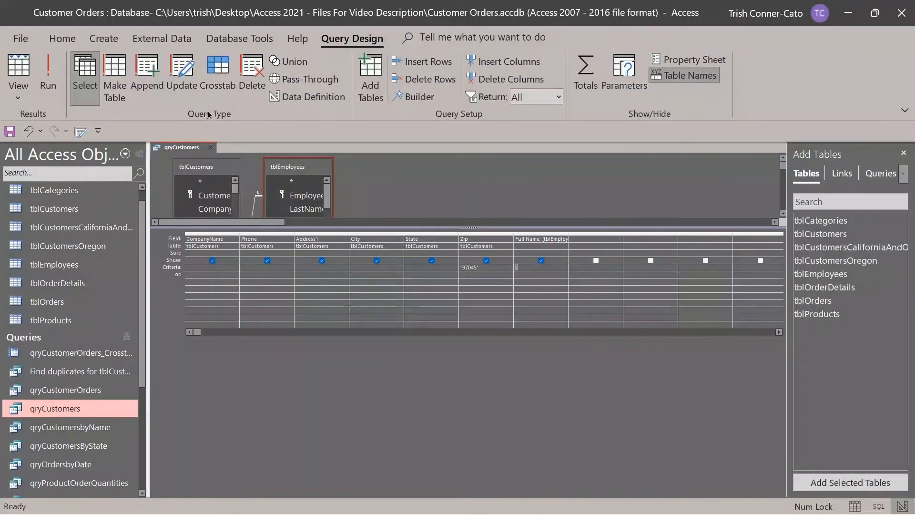
{"action": "left_click", "coordinate": [184, 80]}
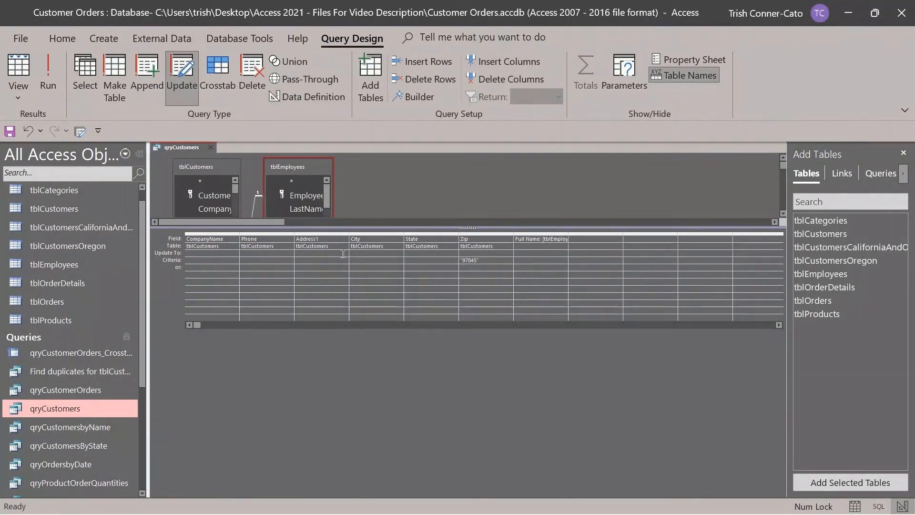
{"action": "left_click", "coordinate": [471, 254]}
{"action": "type", "text": "97046"}
{"action": "key", "text": "Tab"}
Run the update on the one matching row and close qryCustomers without saving its design.
{"action": "left_click", "coordinate": [52, 82]}
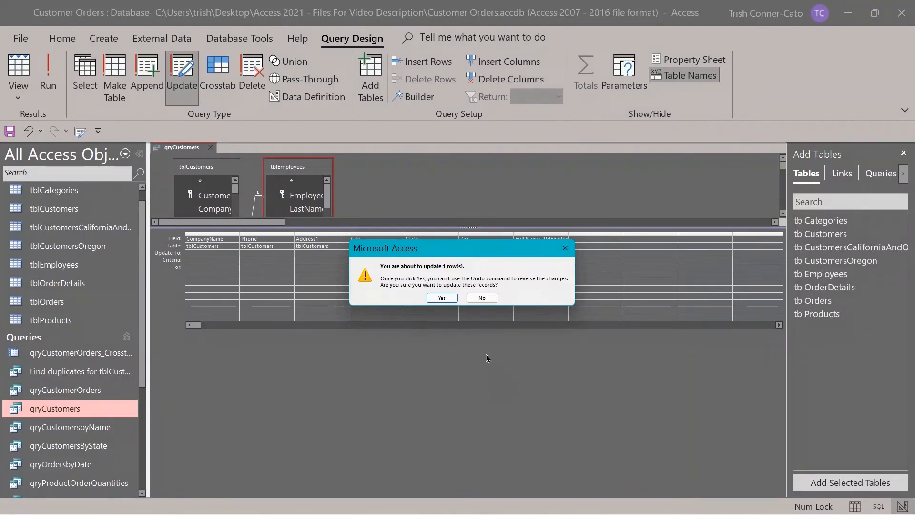
{"action": "left_click", "coordinate": [442, 298]}
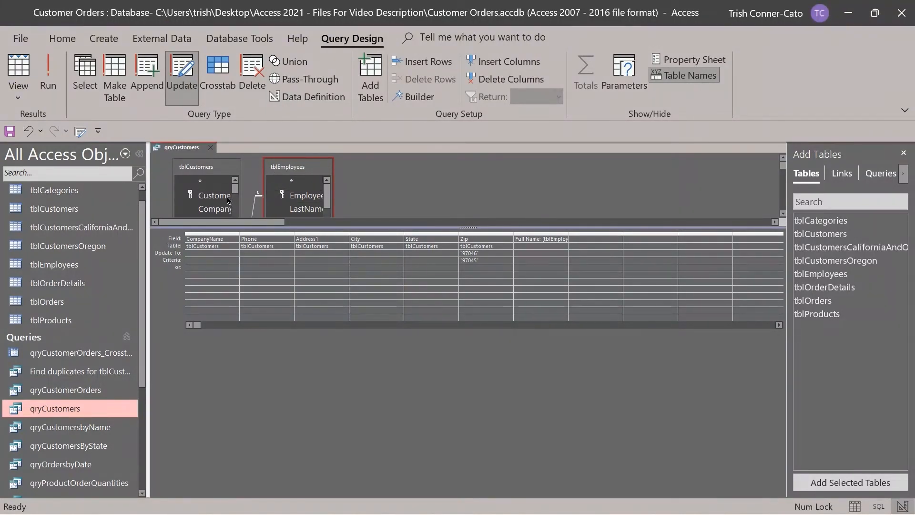
{"action": "left_click", "coordinate": [210, 149]}
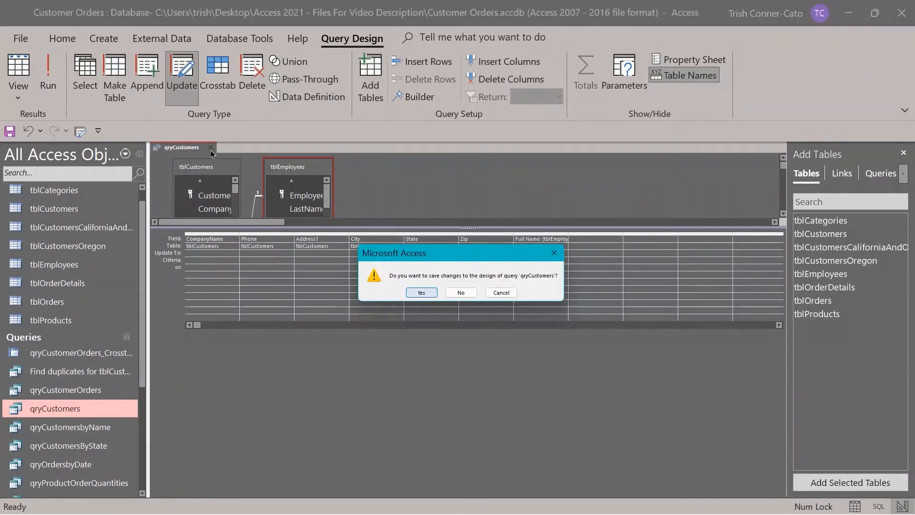
{"action": "left_click", "coordinate": [470, 296]}
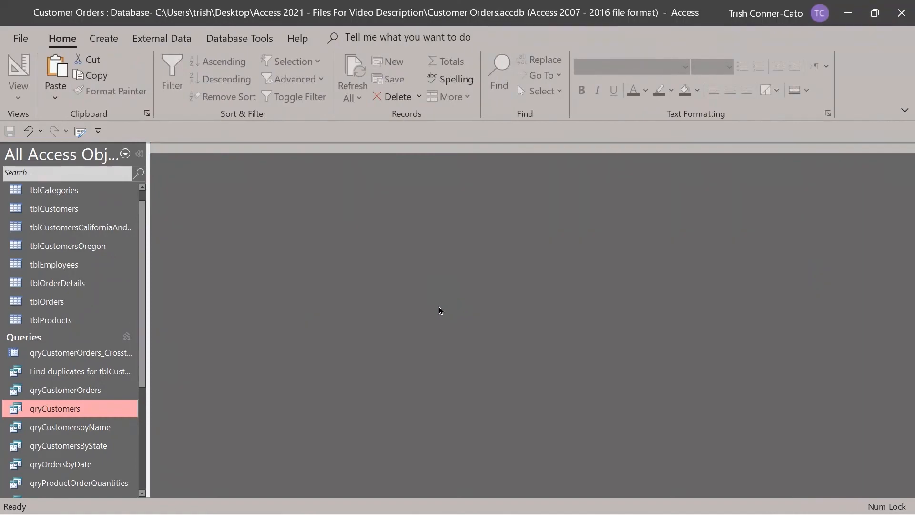
{"action": "double_click", "coordinate": [66, 409]}
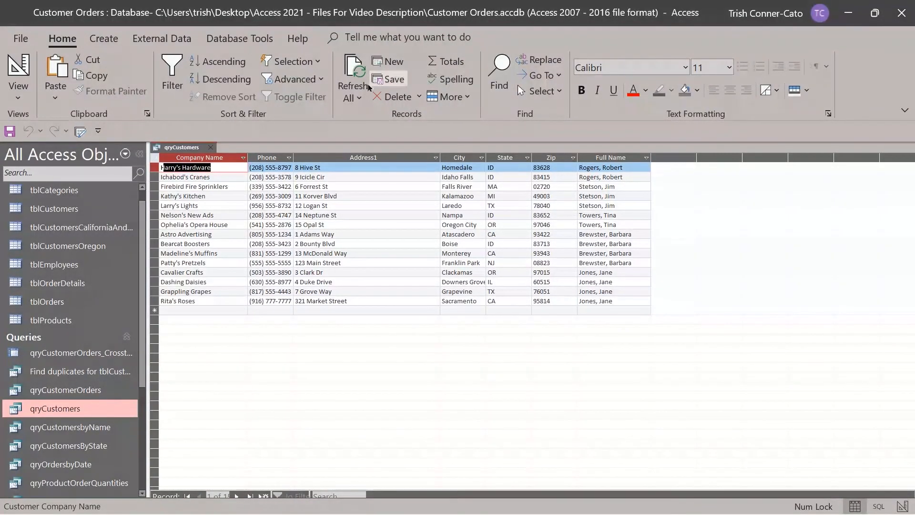
{"action": "left_click", "coordinate": [210, 149]}
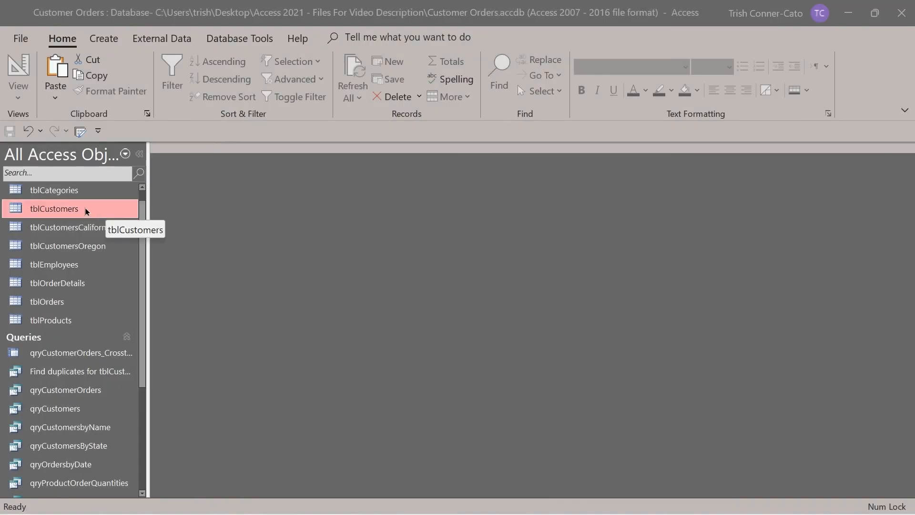
{"action": "double_click", "coordinate": [87, 211]}
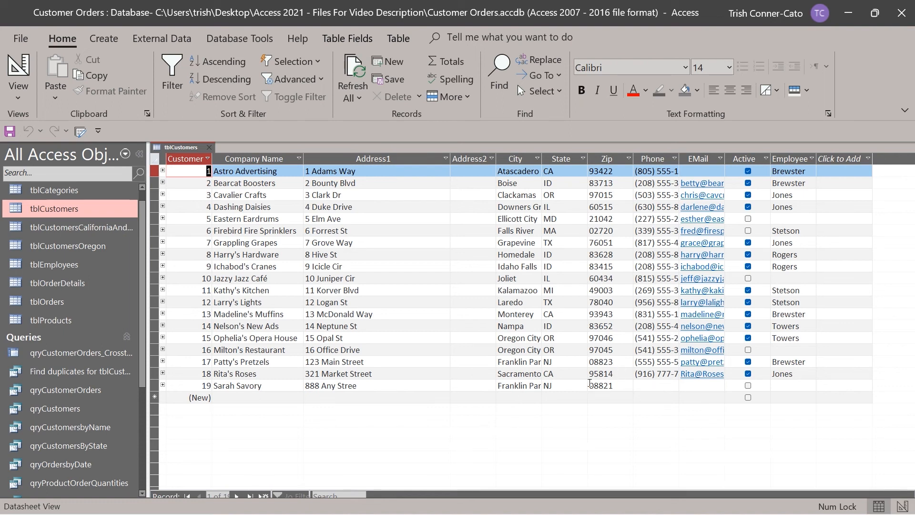
{"action": "left_click", "coordinate": [597, 384]}
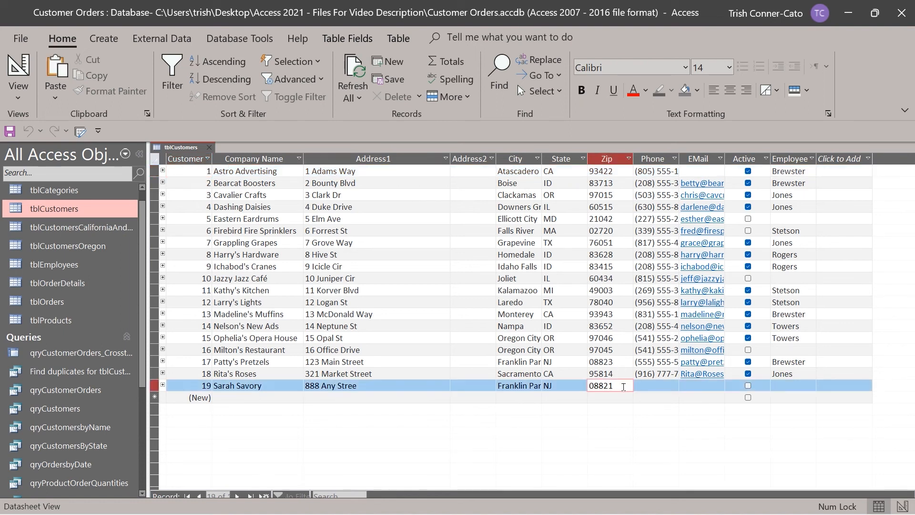
{"action": "left_click", "coordinate": [623, 387]}
{"action": "left_click", "coordinate": [210, 147]}
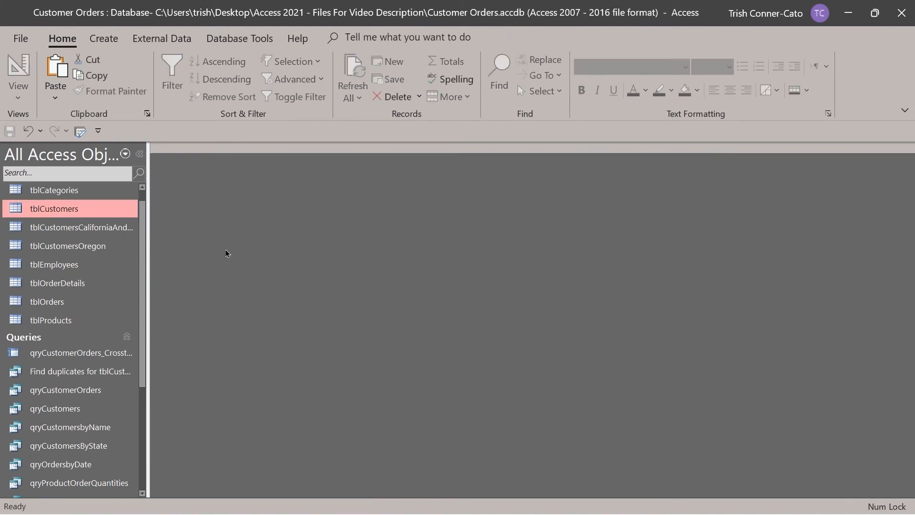
Start a new query design with all tblCustomers fields in the grid.
{"action": "left_click", "coordinate": [116, 42]}
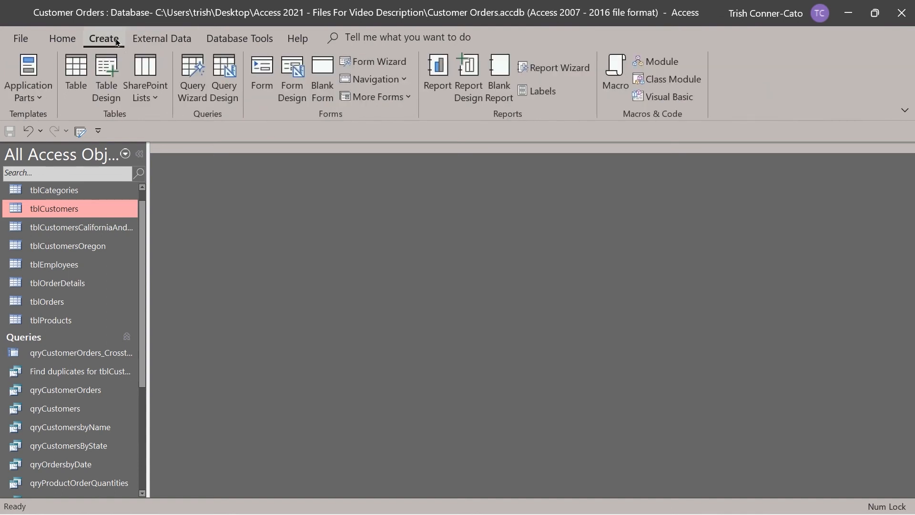
{"action": "left_click", "coordinate": [230, 93]}
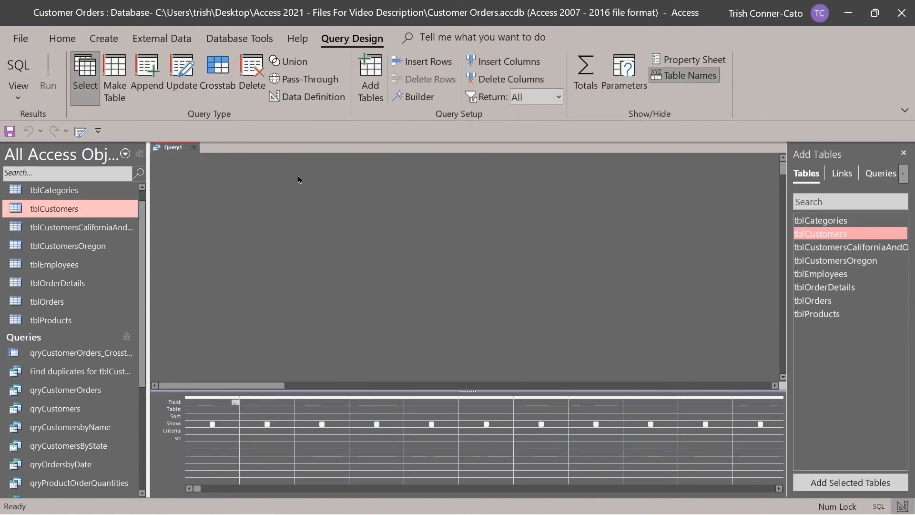
{"action": "double_click", "coordinate": [819, 235]}
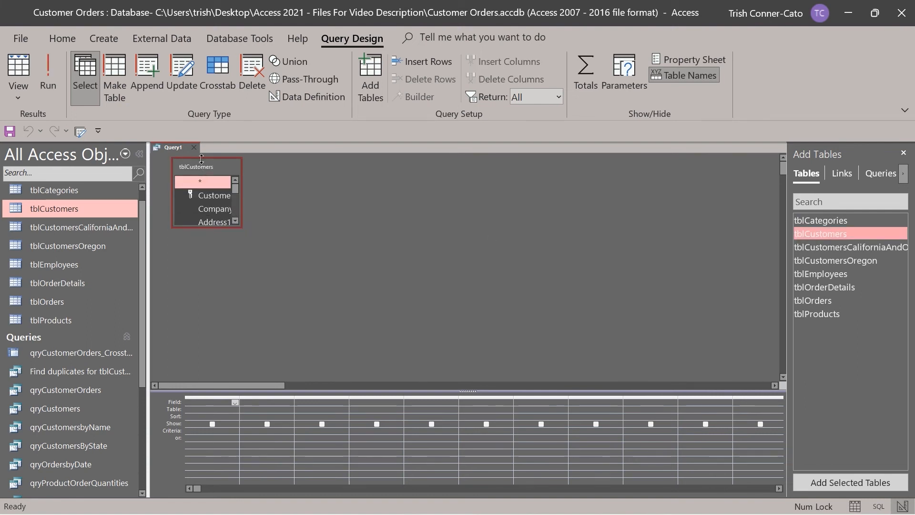
{"action": "double_click", "coordinate": [204, 170]}
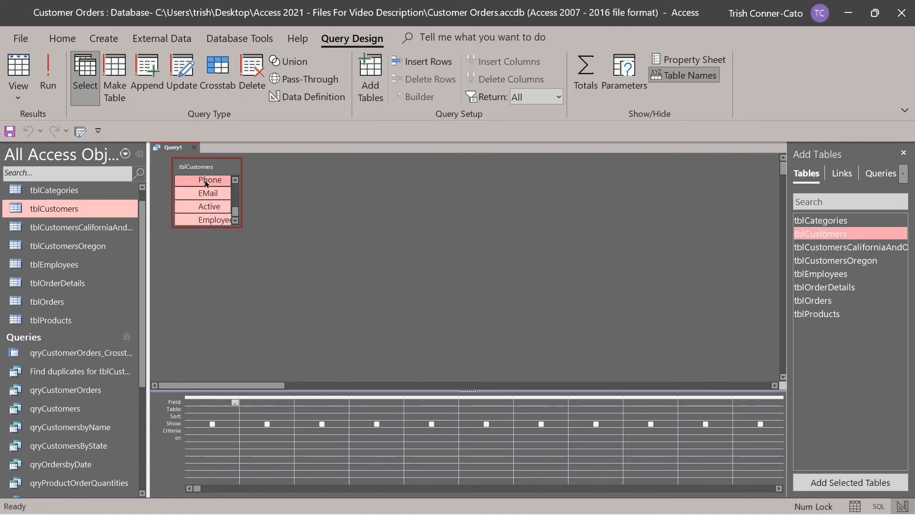
{"action": "left_click_drag", "start_coordinate": [203, 202], "coordinate": [195, 402]}
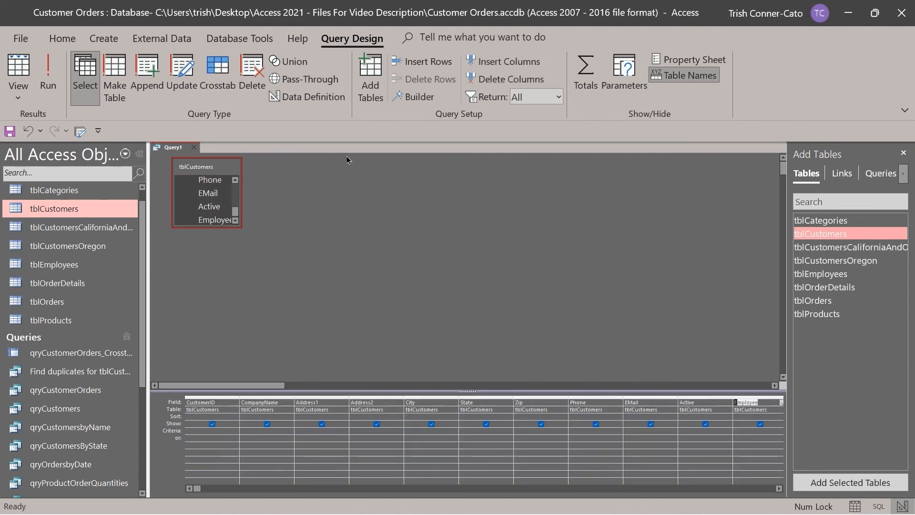
Make it a delete query with Zip criterion 08821 and run it to delete one row.
{"action": "left_click", "coordinate": [252, 74]}
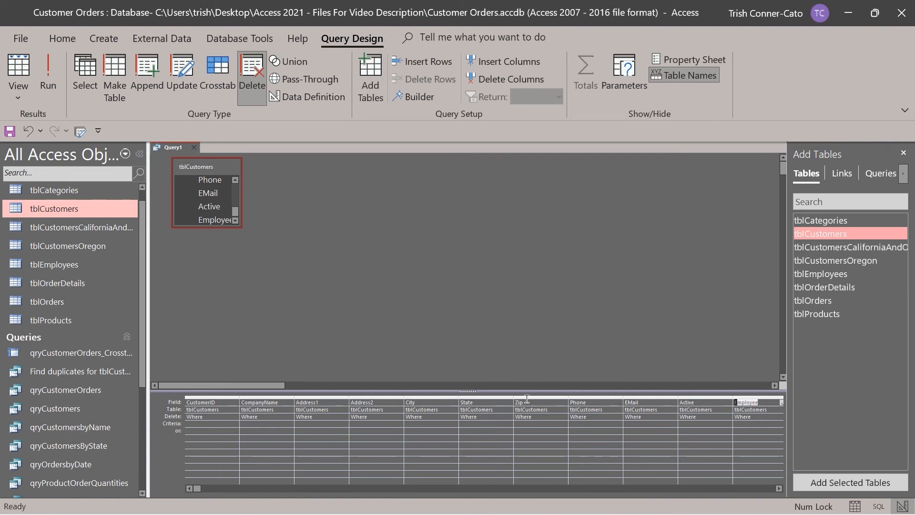
{"action": "left_click", "coordinate": [524, 421]}
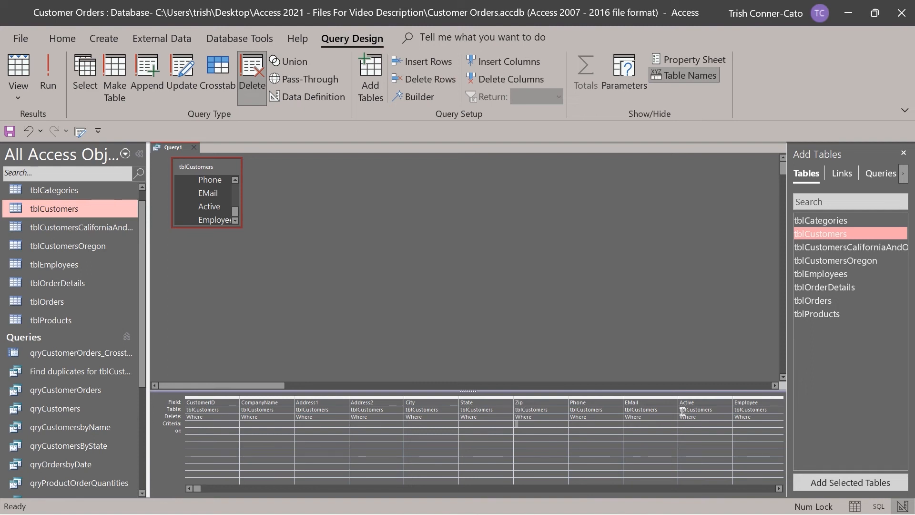
{"action": "type", "text": "08821"}
{"action": "key", "text": "Tab"}
{"action": "left_click", "coordinate": [48, 75]}
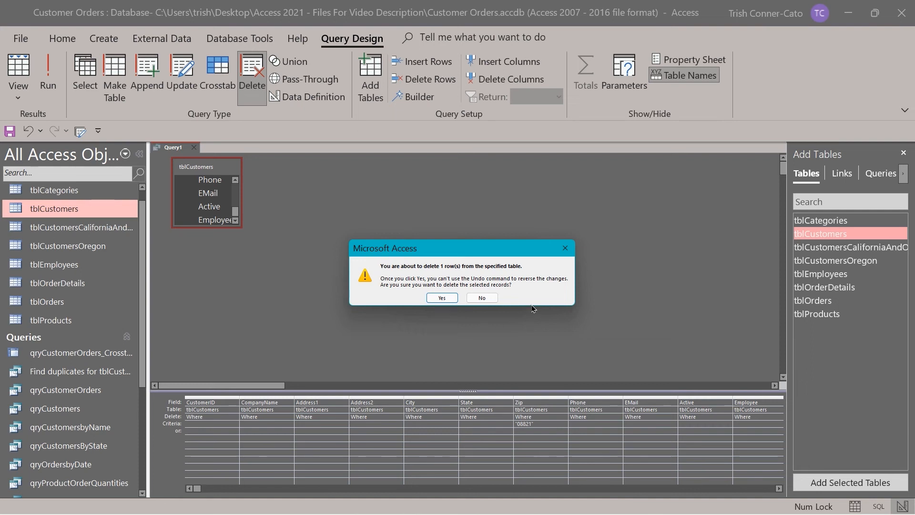
{"action": "left_click", "coordinate": [441, 298]}
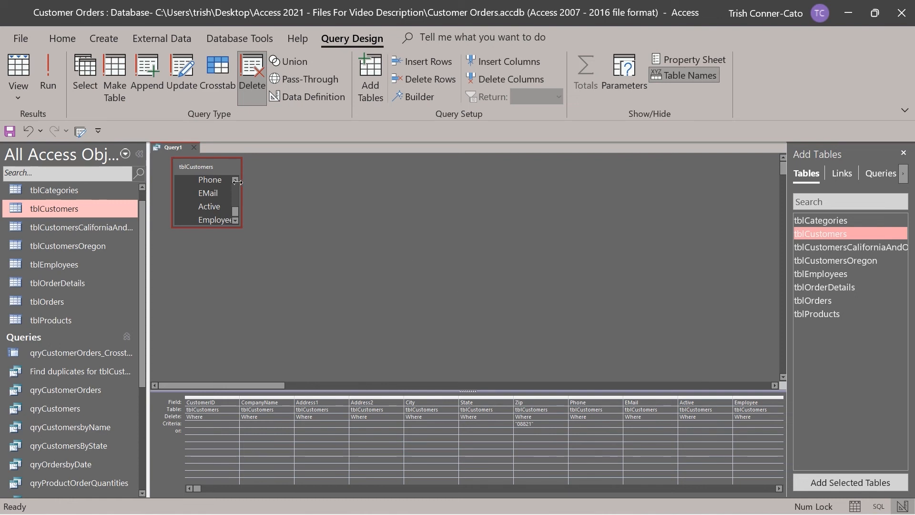
Close Query1 without saving and open tblCustomers to confirm 18 customers remain.
{"action": "left_click", "coordinate": [193, 148]}
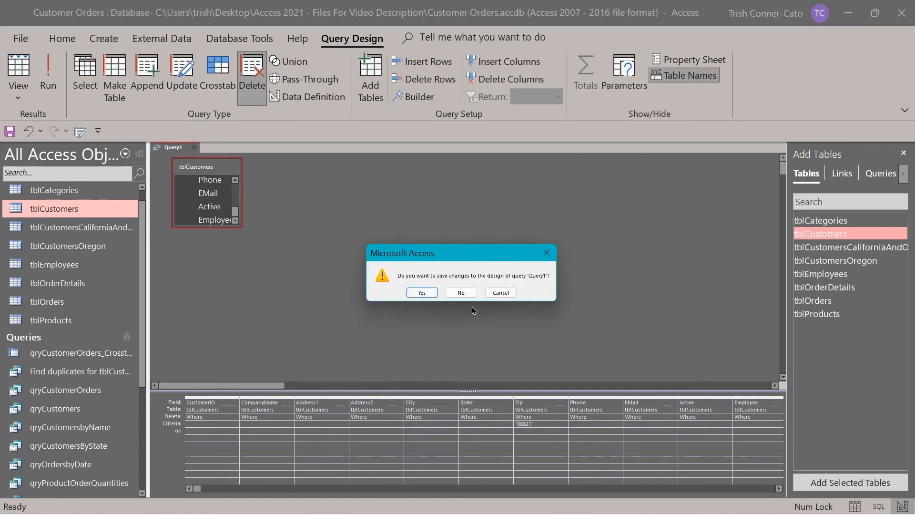
{"action": "left_click", "coordinate": [461, 293]}
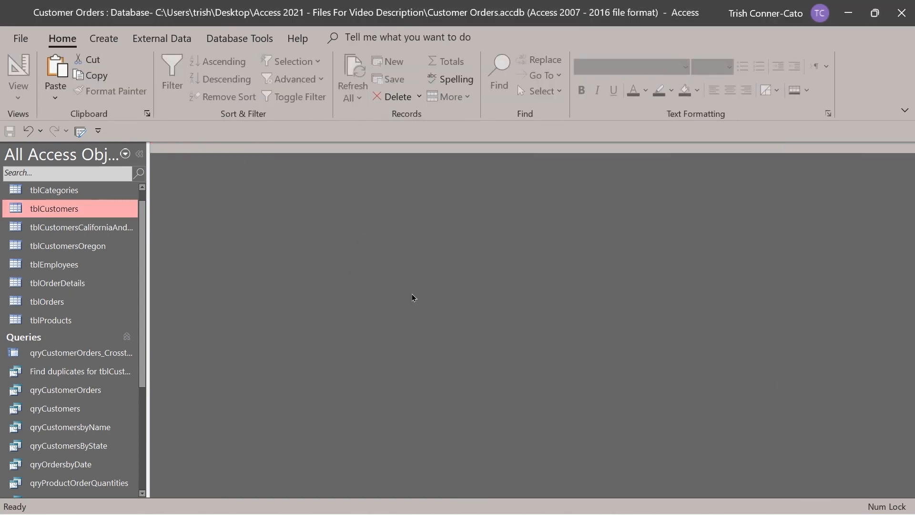
{"action": "double_click", "coordinate": [36, 216]}
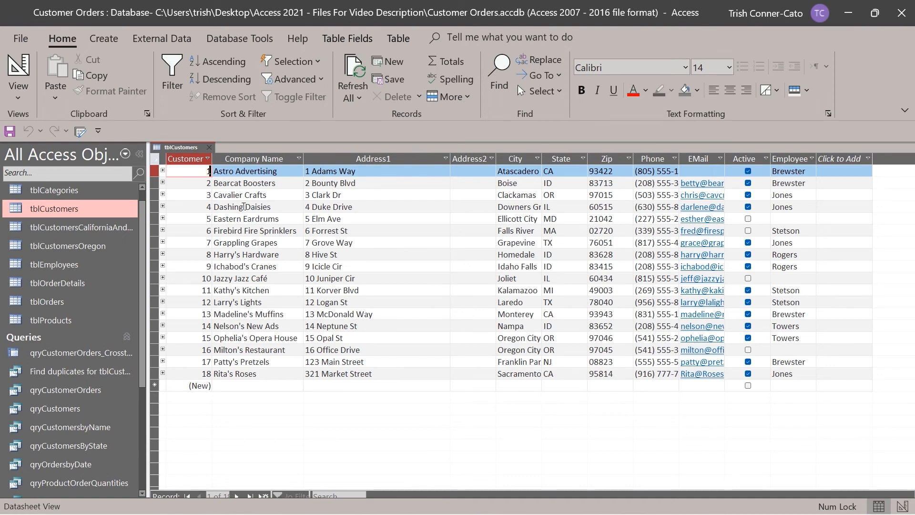
{"action": "left_click", "coordinate": [212, 152]}
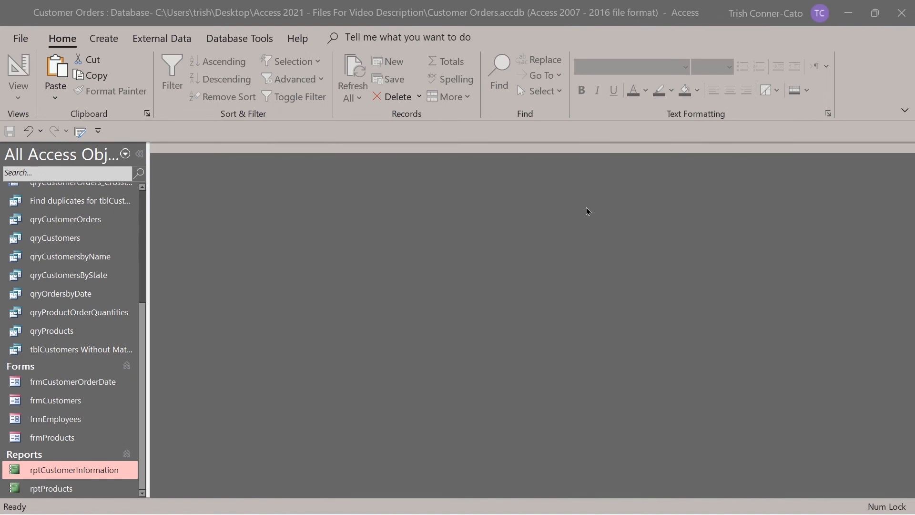
Start the Report Wizard with qryCustomerOrders as the record source.
{"action": "left_click", "coordinate": [108, 42]}
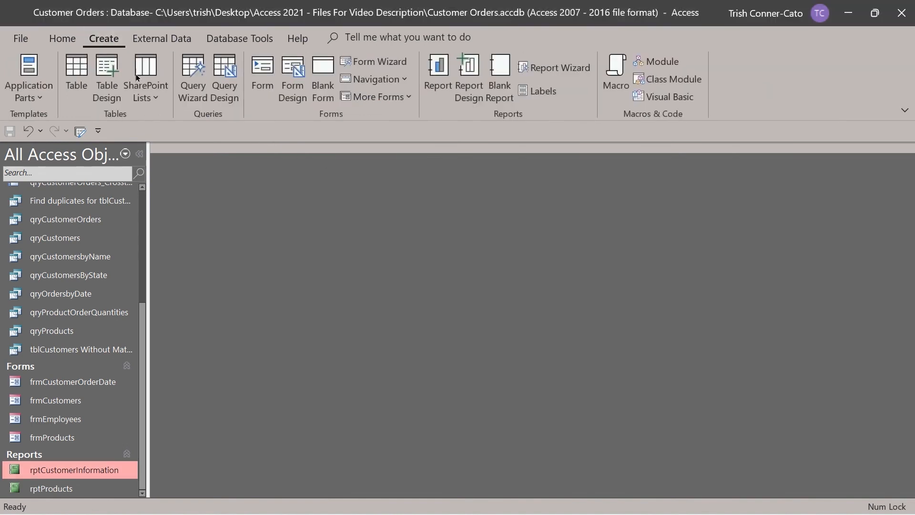
{"action": "left_click", "coordinate": [556, 70]}
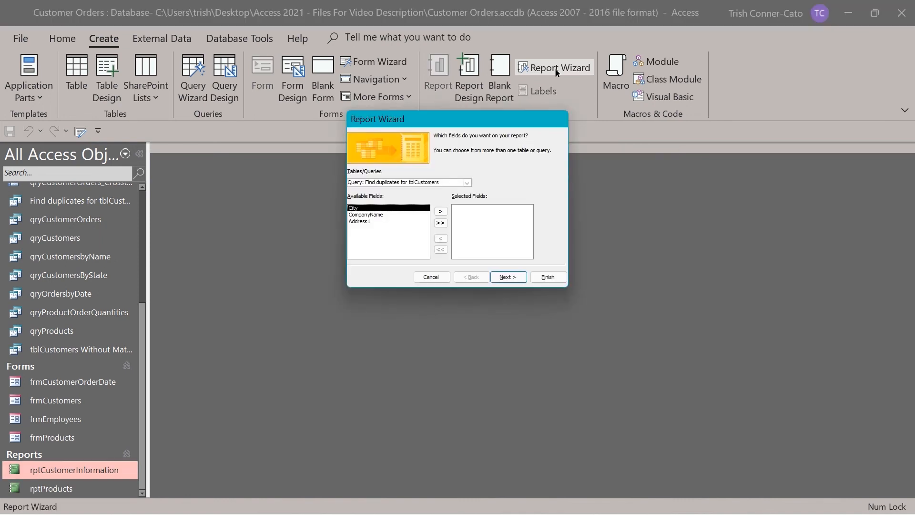
{"action": "left_click", "coordinate": [467, 187]}
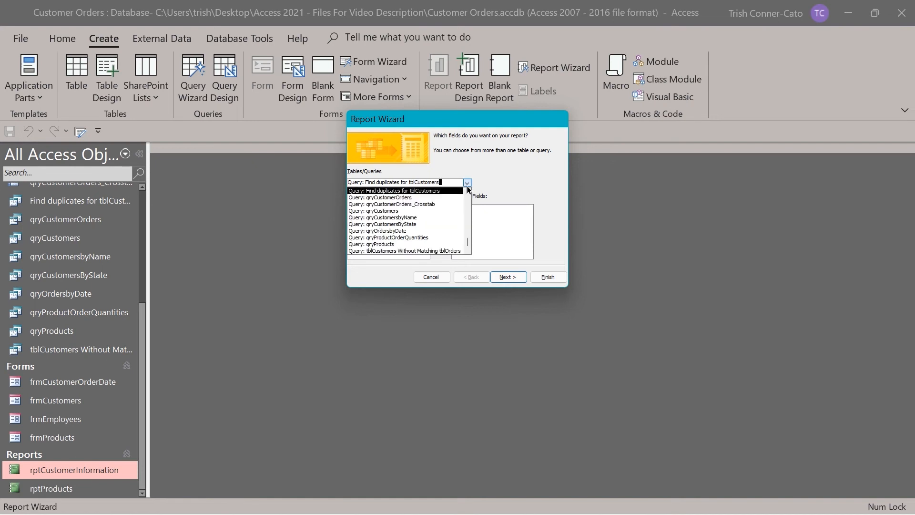
{"action": "left_click", "coordinate": [417, 197]}
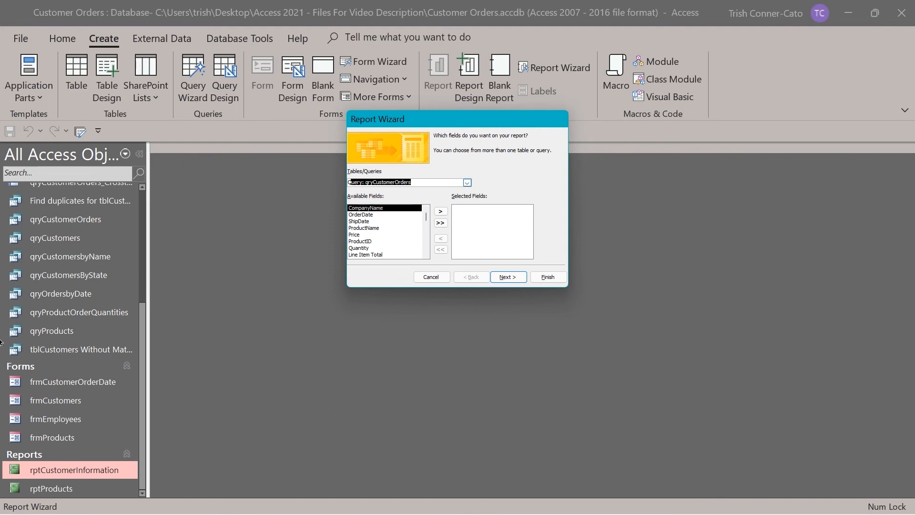
Add CompanyName, OrderDate and Discounted Total to the report and continue to grouping.
{"action": "left_click", "coordinate": [381, 209]}
{"action": "double_click", "coordinate": [381, 208]}
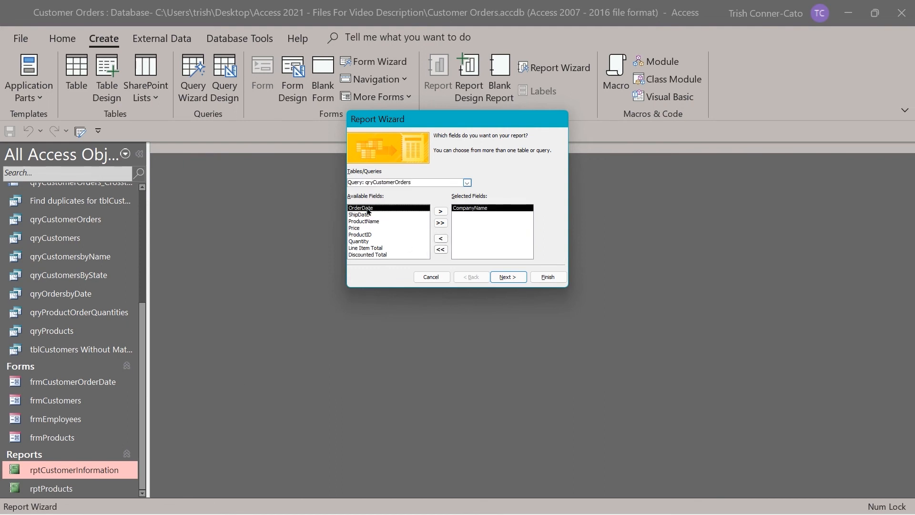
{"action": "double_click", "coordinate": [369, 208]}
{"action": "double_click", "coordinate": [366, 247]}
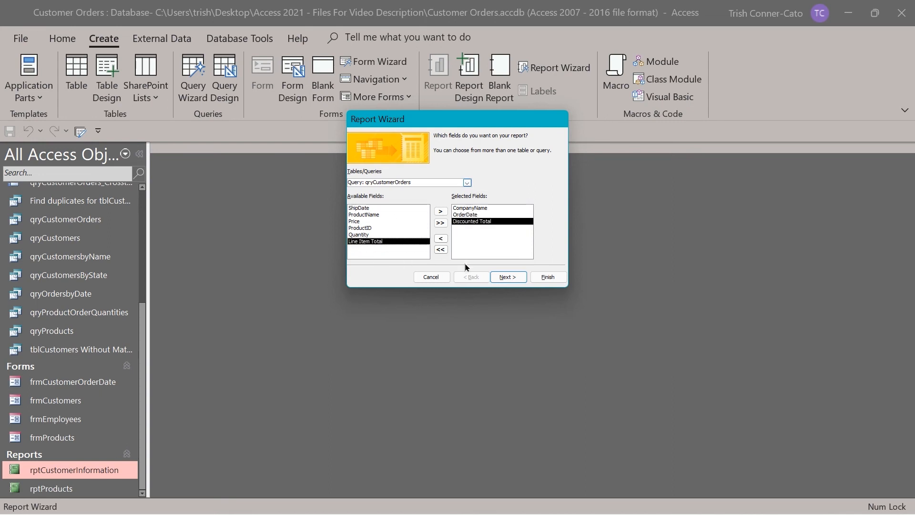
{"action": "left_click", "coordinate": [508, 278]}
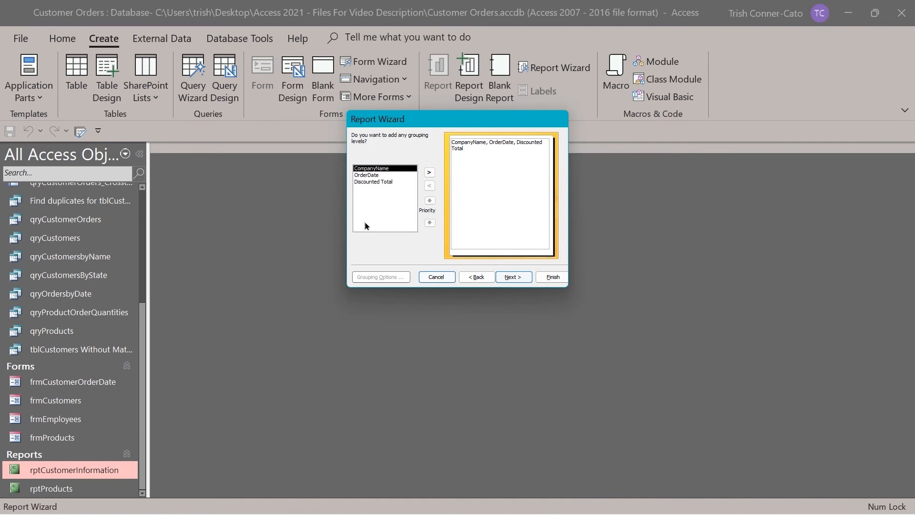
Group by CompanyName, leave the Grouping Options interval at Normal, and continue to sorting.
{"action": "double_click", "coordinate": [368, 169]}
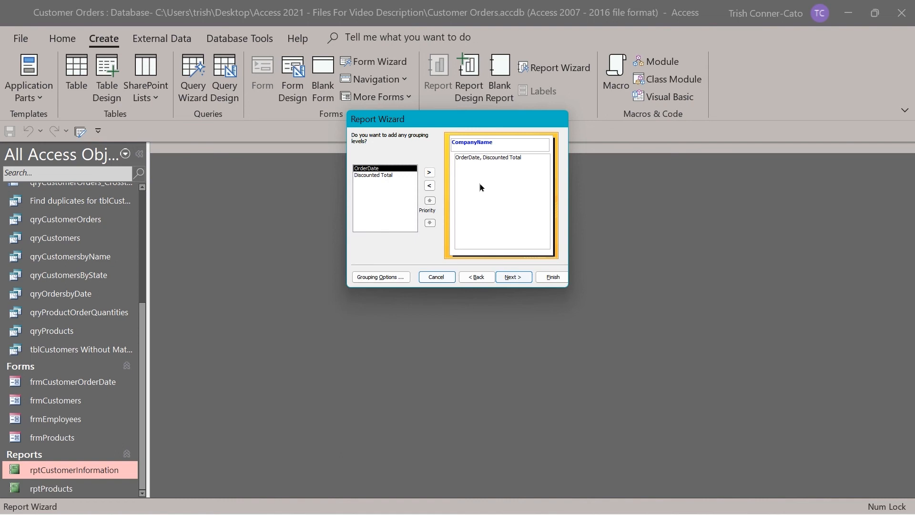
{"action": "left_click", "coordinate": [383, 278]}
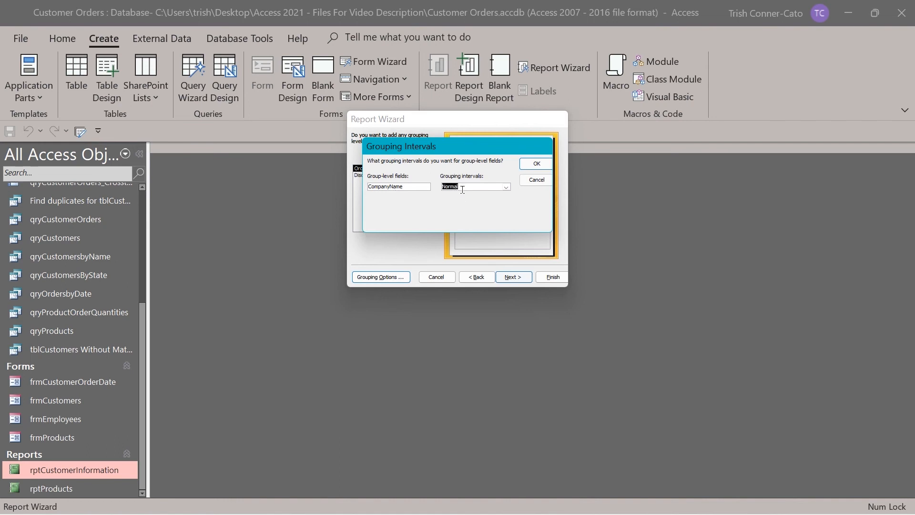
{"action": "left_click", "coordinate": [506, 187]}
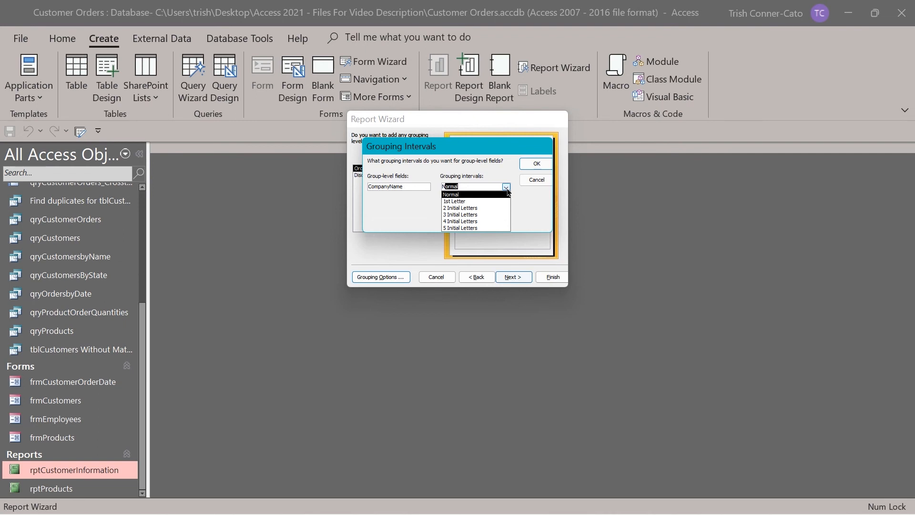
{"action": "left_click", "coordinate": [506, 188]}
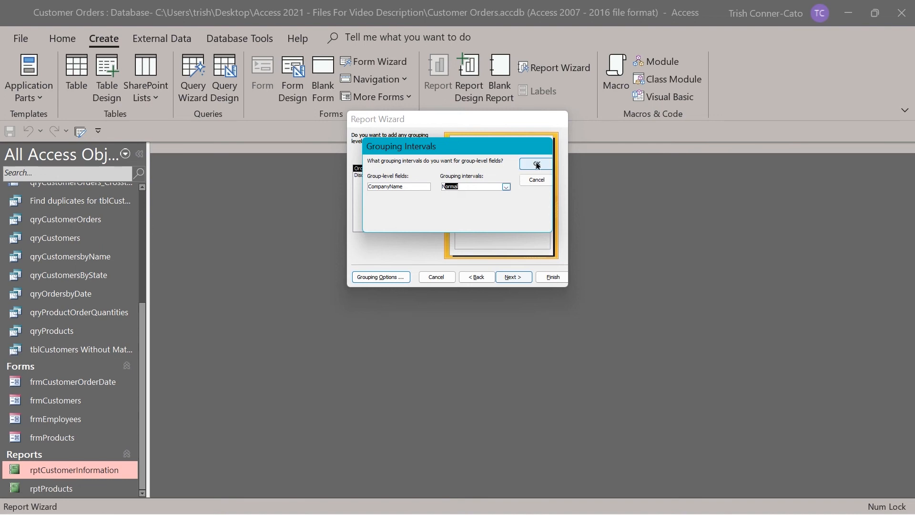
{"action": "left_click", "coordinate": [530, 180]}
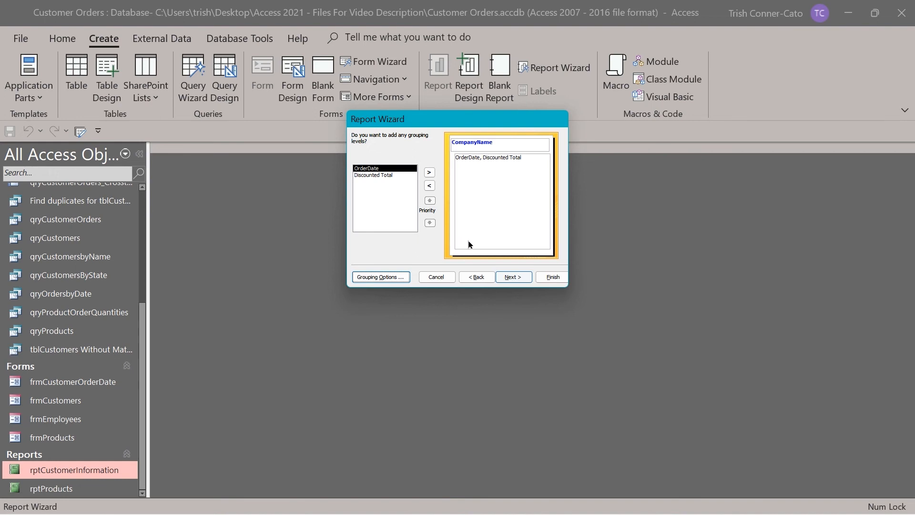
{"action": "left_click", "coordinate": [511, 278]}
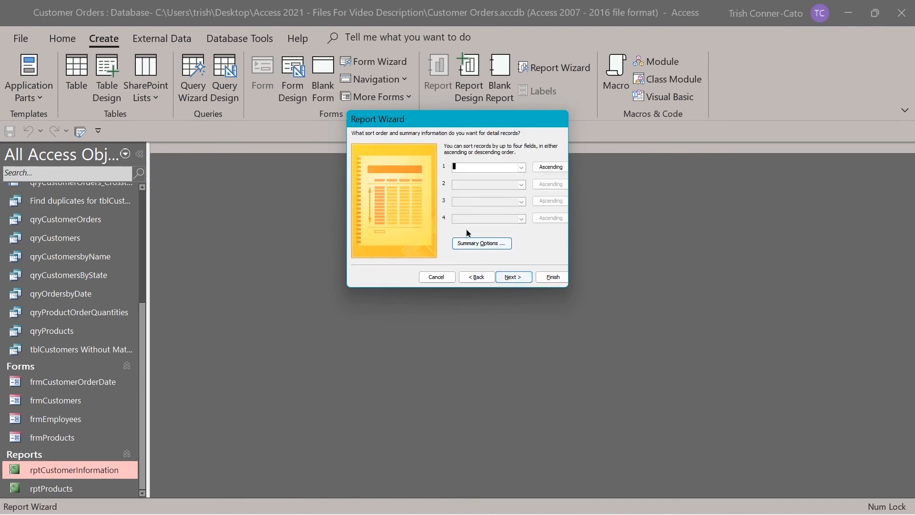
Leave the detail records unsorted and choose the Stepped report layout.
{"action": "left_click", "coordinate": [521, 168]}
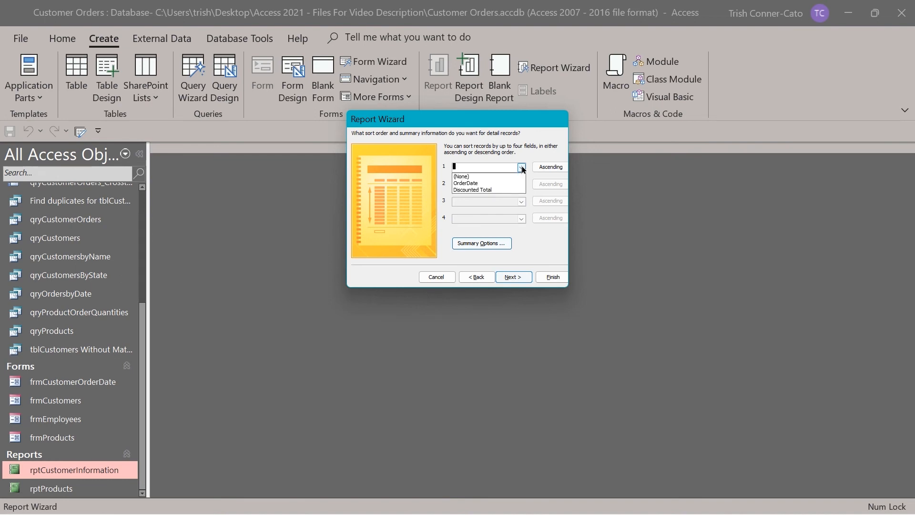
{"action": "left_click", "coordinate": [522, 167]}
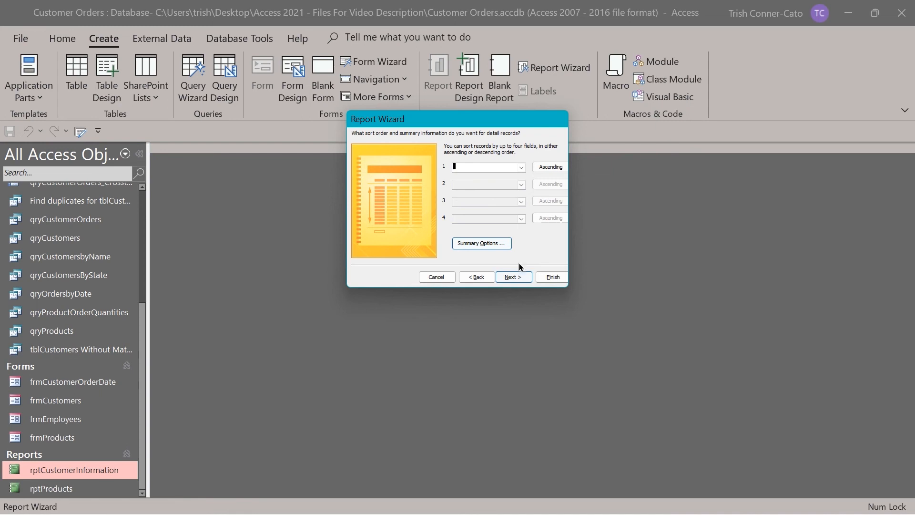
{"action": "left_click", "coordinate": [516, 278]}
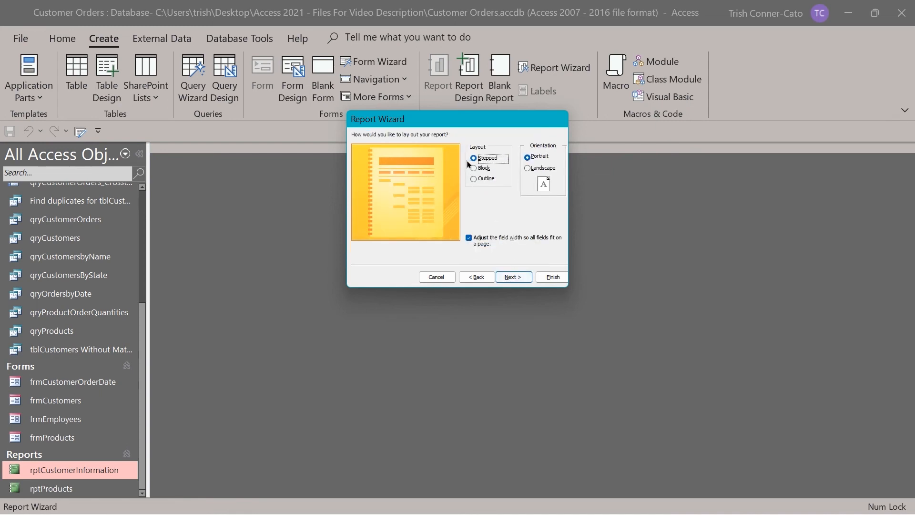
{"action": "left_click", "coordinate": [482, 168]}
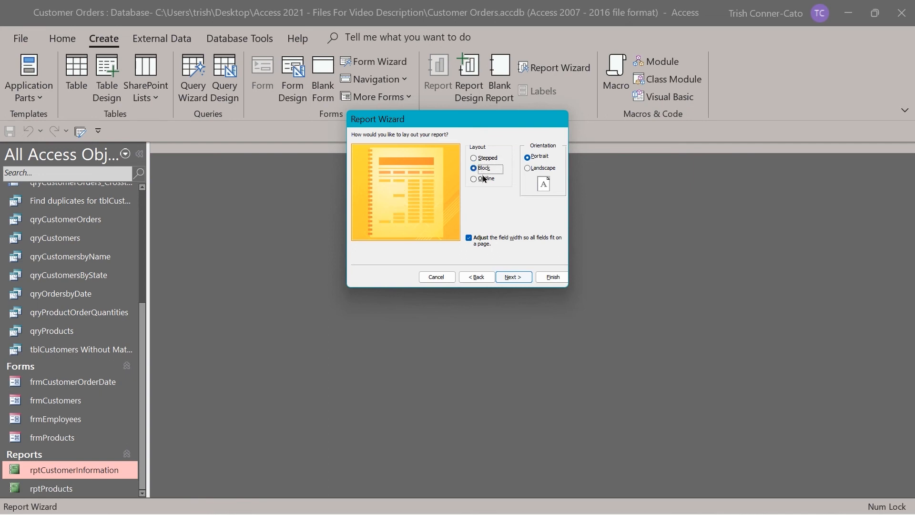
{"action": "left_click", "coordinate": [483, 179]}
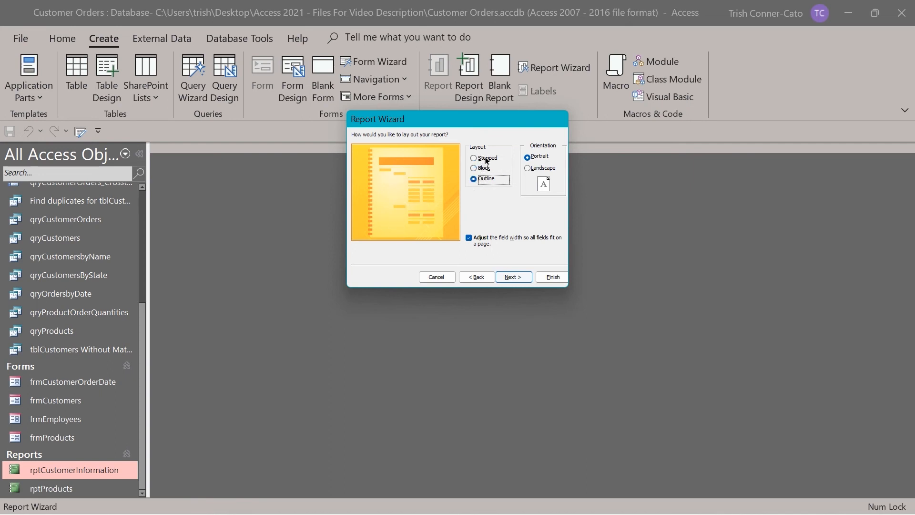
{"action": "left_click", "coordinate": [487, 160]}
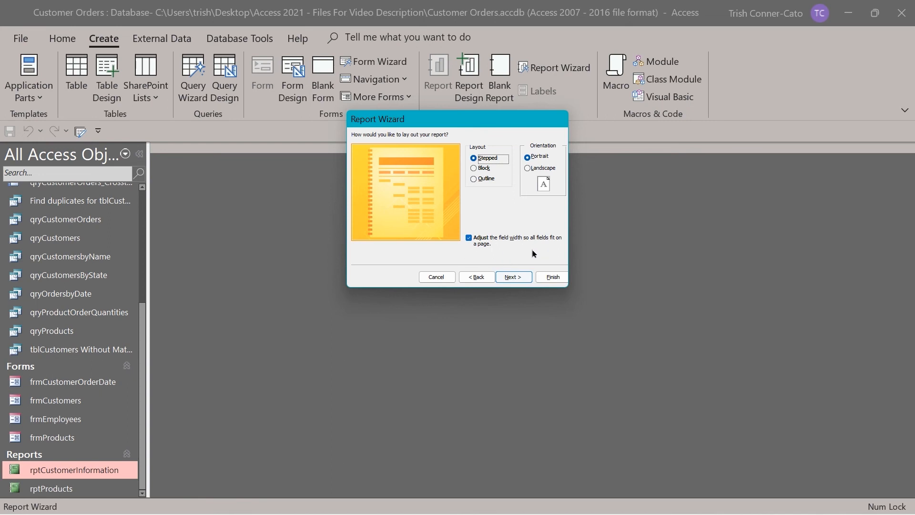
{"action": "left_click", "coordinate": [520, 277]}
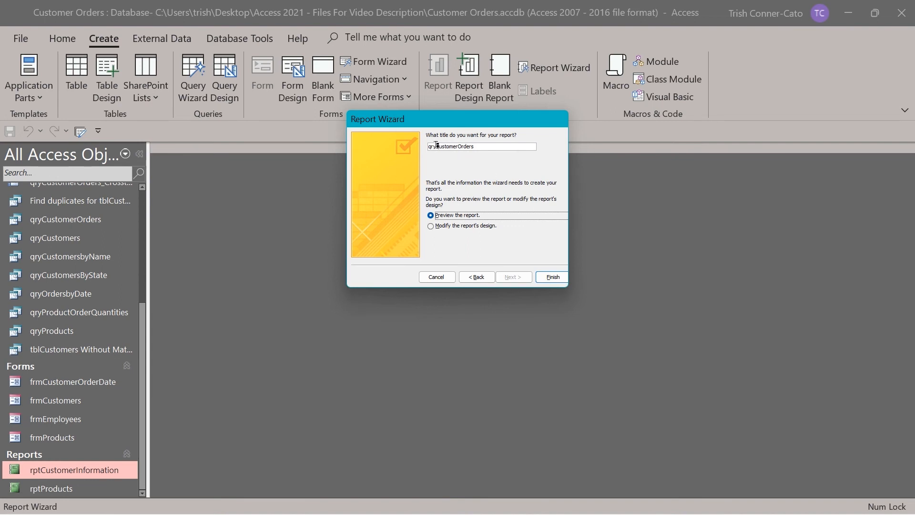
Retitle the report rptOrdersByCustomer and finish the wizard to preview it.
{"action": "left_click_drag", "start_coordinate": [436, 145], "coordinate": [410, 149]}
{"action": "left_click", "coordinate": [477, 145]}
{"action": "left_click_drag", "start_coordinate": [475, 147], "coordinate": [430, 147]}
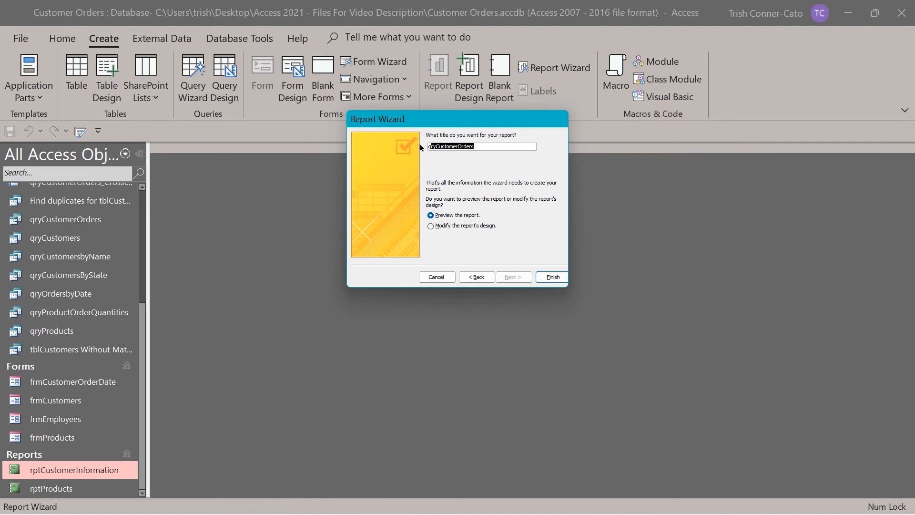
{"action": "key", "text": "shift+Left"}
{"action": "type", "text": "rptOrders"}
{"action": "type", "text": "Customer"}
{"action": "left_click", "coordinate": [551, 277]}
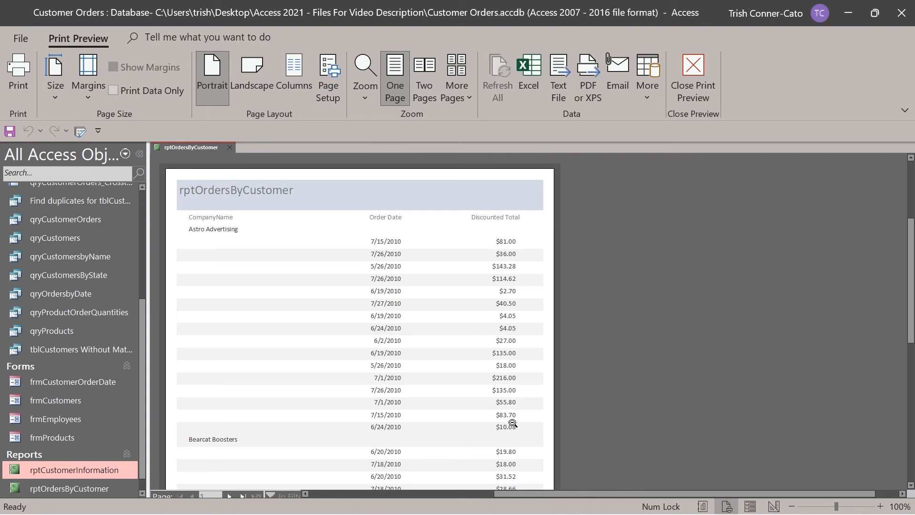
Scroll through the preview and page from page 1 to page 2 and back.
{"action": "scroll", "coordinate": [482, 347], "scroll_direction": "down", "scroll_amount": 1}
{"action": "scroll", "coordinate": [482, 347], "scroll_direction": "down", "scroll_amount": 10}
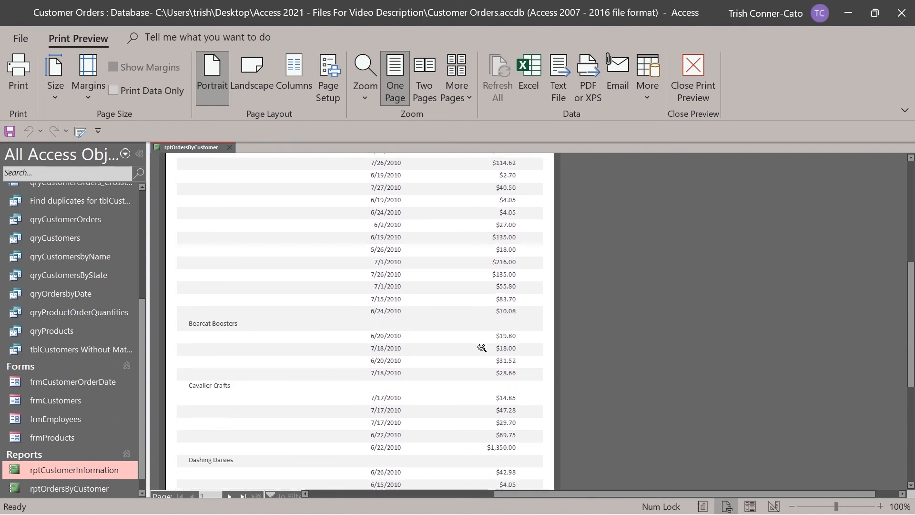
{"action": "scroll", "coordinate": [482, 348], "scroll_direction": "down", "scroll_amount": 1}
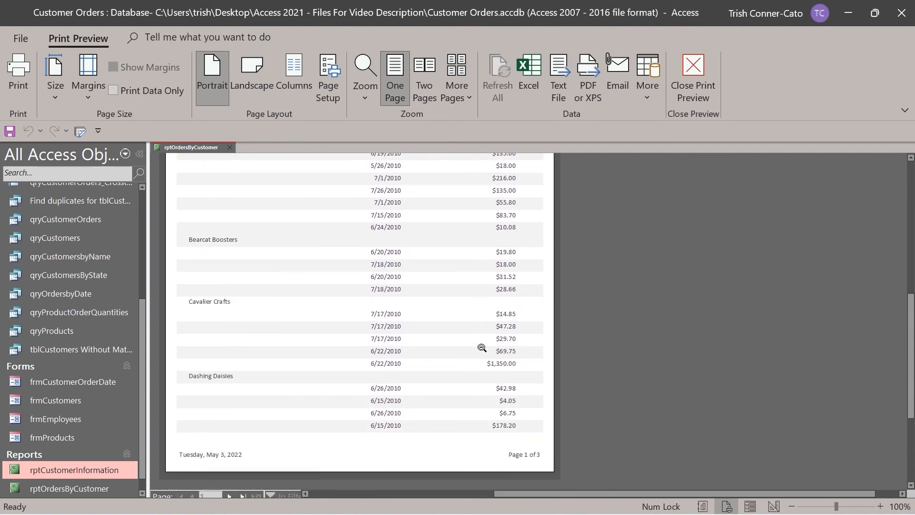
{"action": "scroll", "coordinate": [482, 347], "scroll_direction": "down", "scroll_amount": 1}
{"action": "scroll", "coordinate": [482, 348], "scroll_direction": "up", "scroll_amount": 9}
{"action": "scroll", "coordinate": [482, 348], "scroll_direction": "up", "scroll_amount": 4}
{"action": "scroll", "coordinate": [482, 348], "scroll_direction": "down", "scroll_amount": 15}
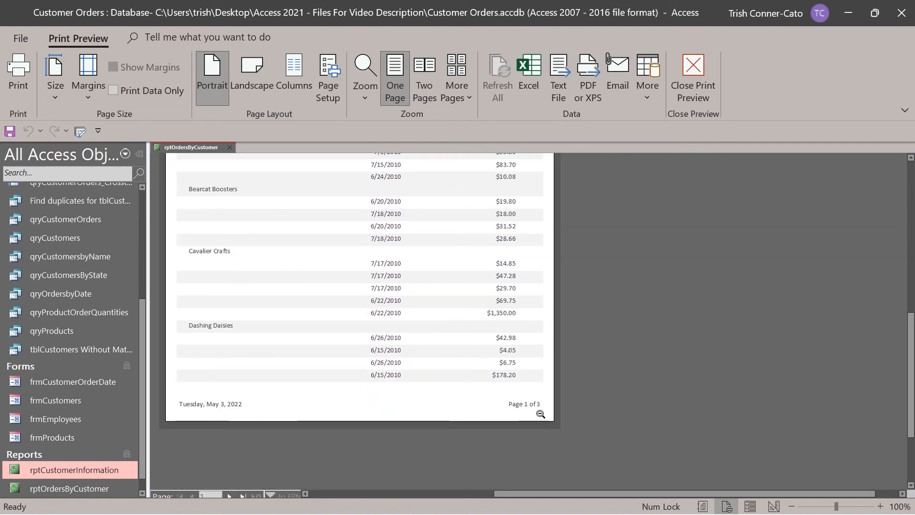
{"action": "left_click", "coordinate": [231, 495]}
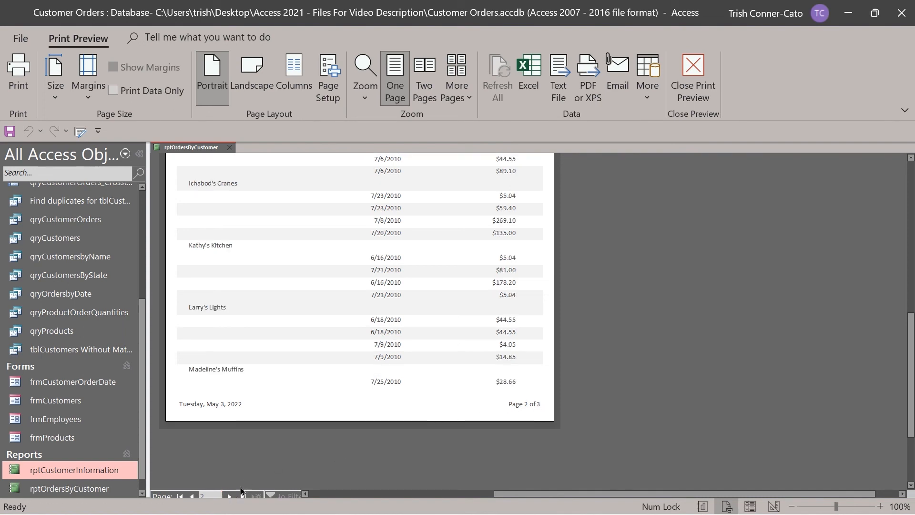
{"action": "left_click", "coordinate": [179, 497]}
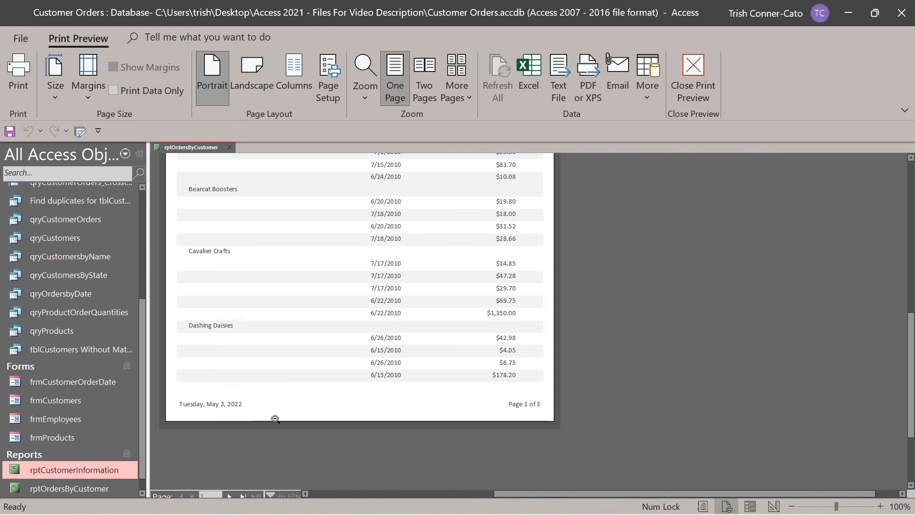
{"action": "scroll", "coordinate": [290, 377], "scroll_direction": "up", "scroll_amount": 10}
{"action": "scroll", "coordinate": [280, 362], "scroll_direction": "up", "scroll_amount": 2}
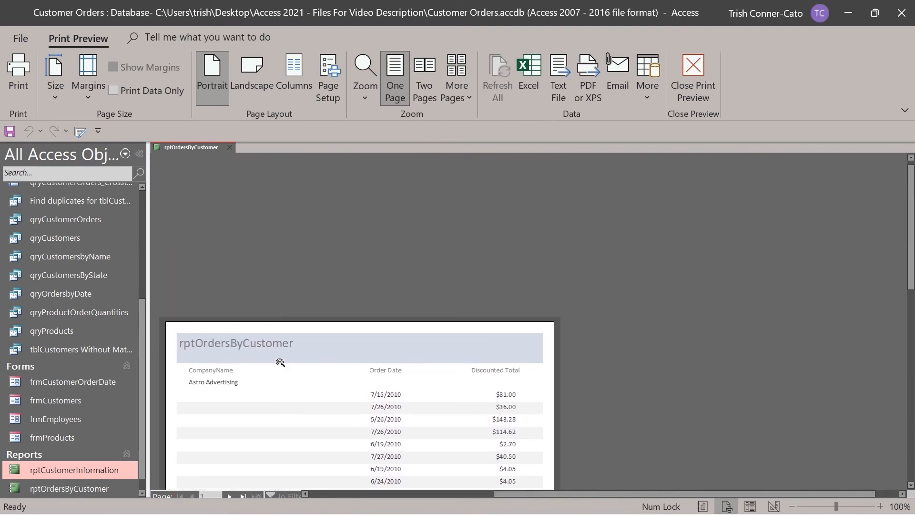
{"action": "scroll", "coordinate": [280, 363], "scroll_direction": "down", "scroll_amount": 4}
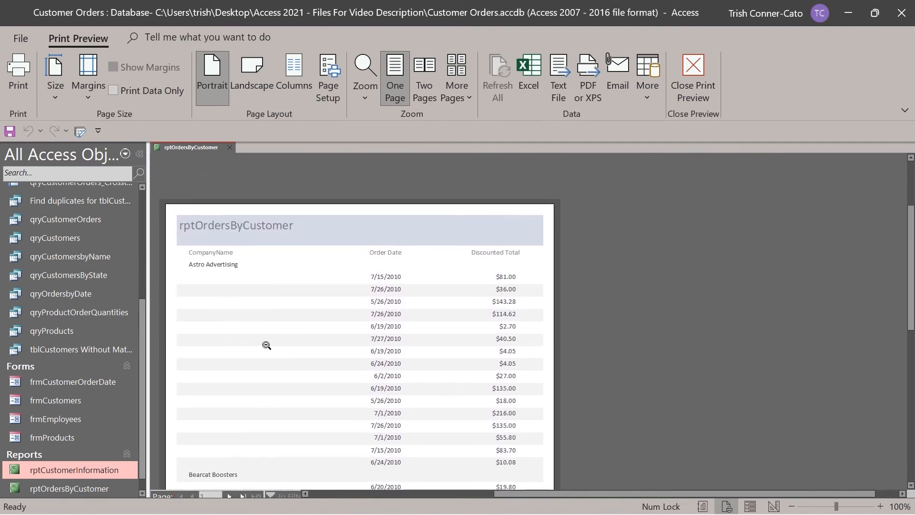
Zoom out to the whole page, zoom back in, and bring up the report's view menu.
{"action": "left_click", "coordinate": [214, 227]}
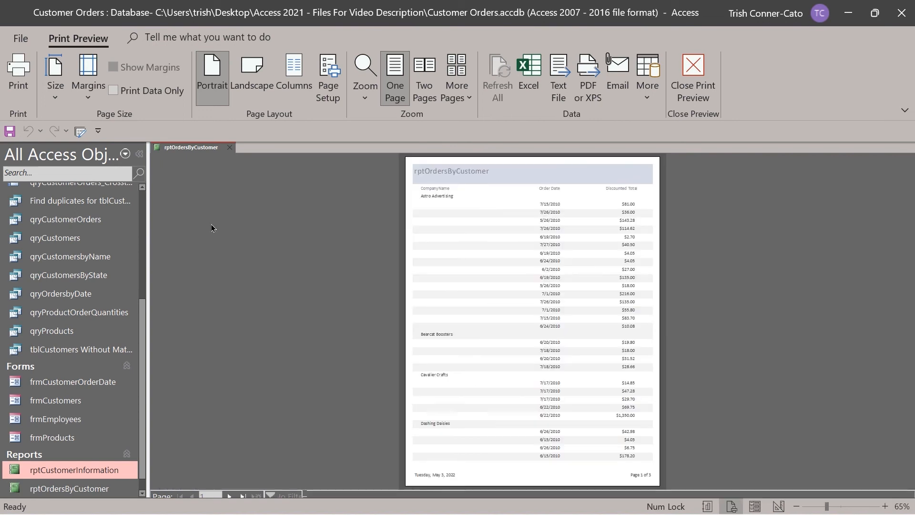
{"action": "left_click", "coordinate": [444, 181]}
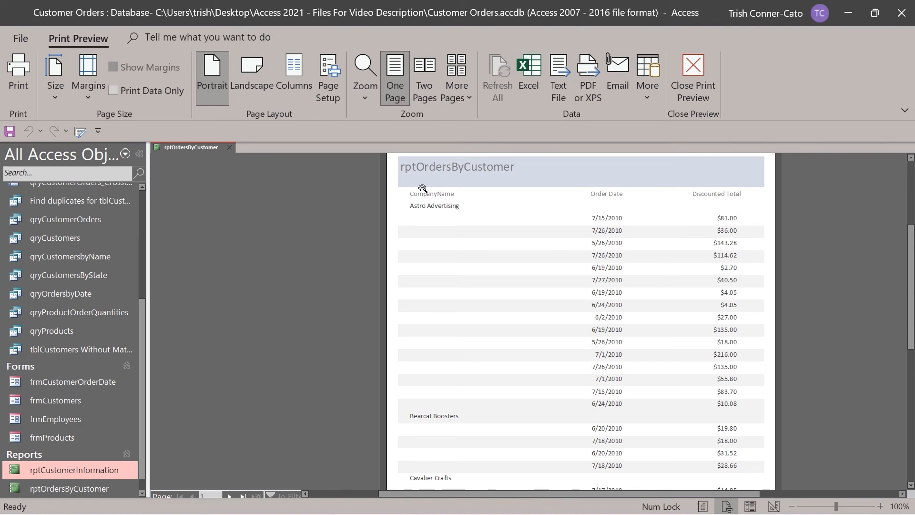
{"action": "right_click", "coordinate": [191, 149]}
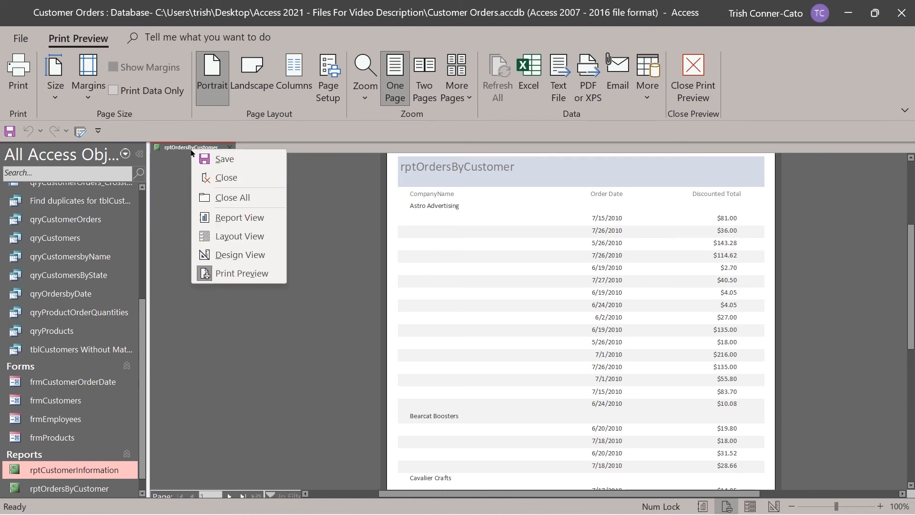
In Layout View, change the report title to 'Orders By Customer'.
{"action": "left_click", "coordinate": [250, 236]}
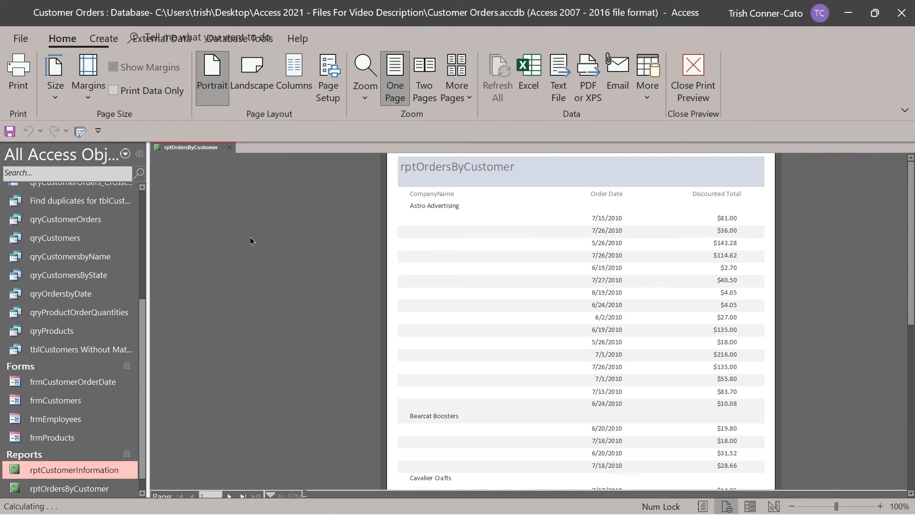
{"action": "left_click", "coordinate": [170, 173]}
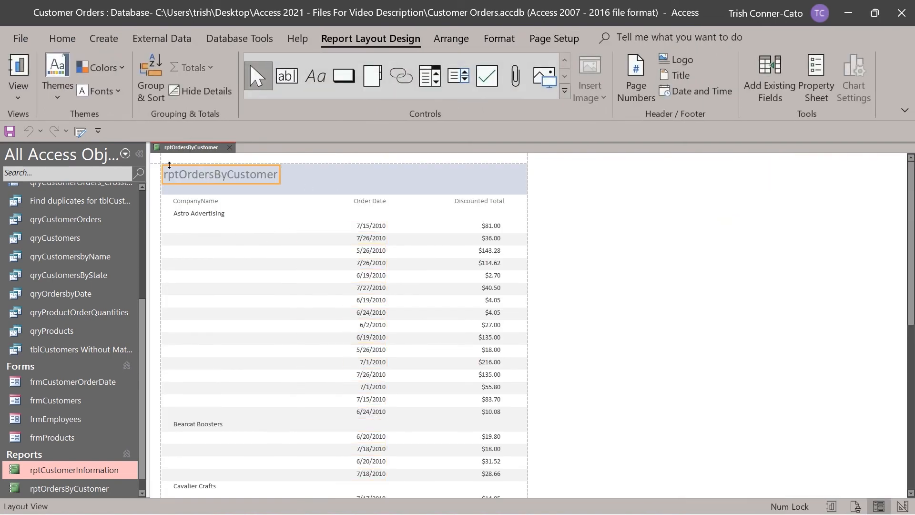
{"action": "double_click", "coordinate": [176, 173]}
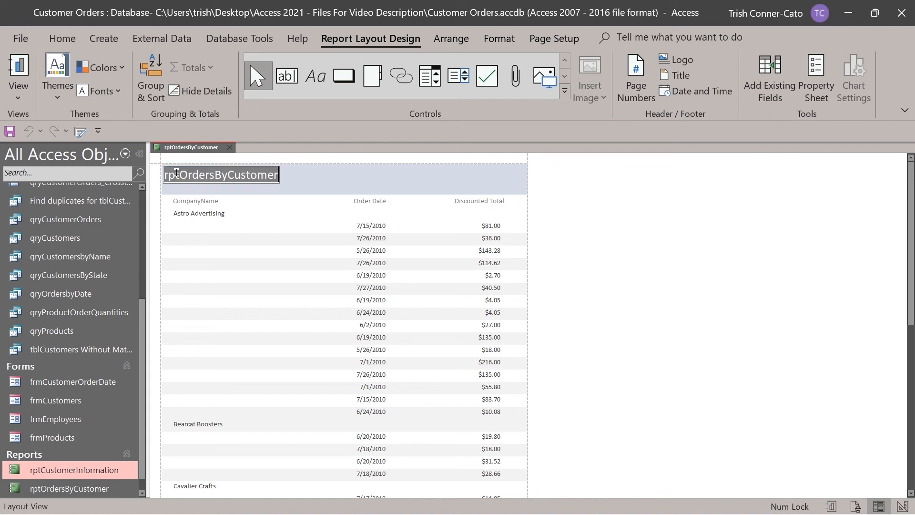
{"action": "left_click_drag", "start_coordinate": [180, 175], "coordinate": [155, 175]}
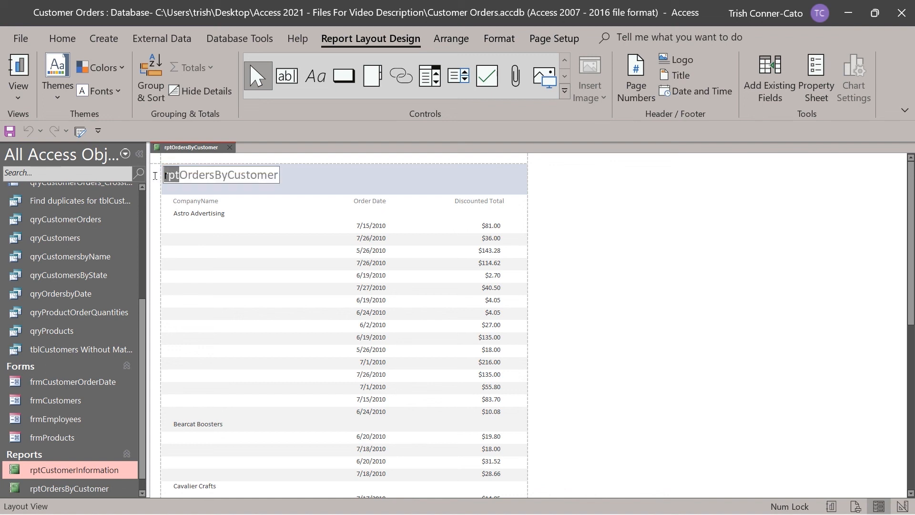
{"action": "key", "text": "Delete"}
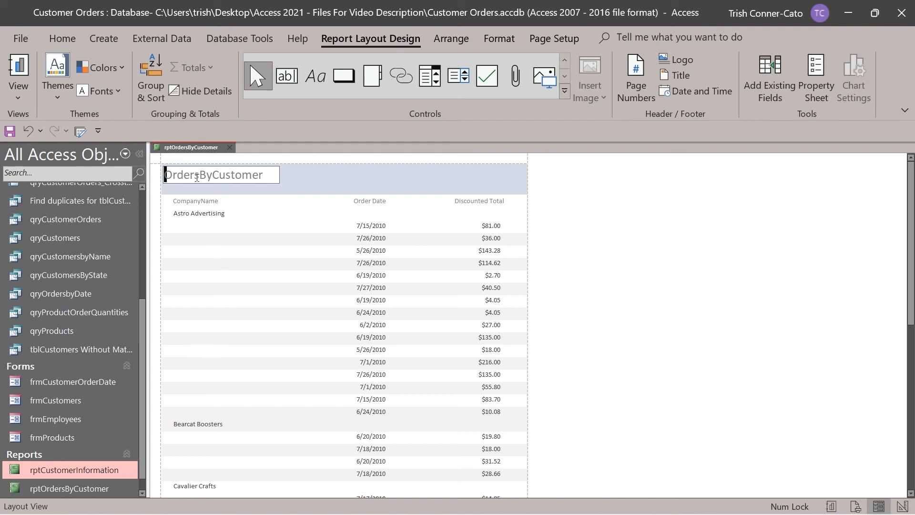
{"action": "left_click", "coordinate": [200, 174]}
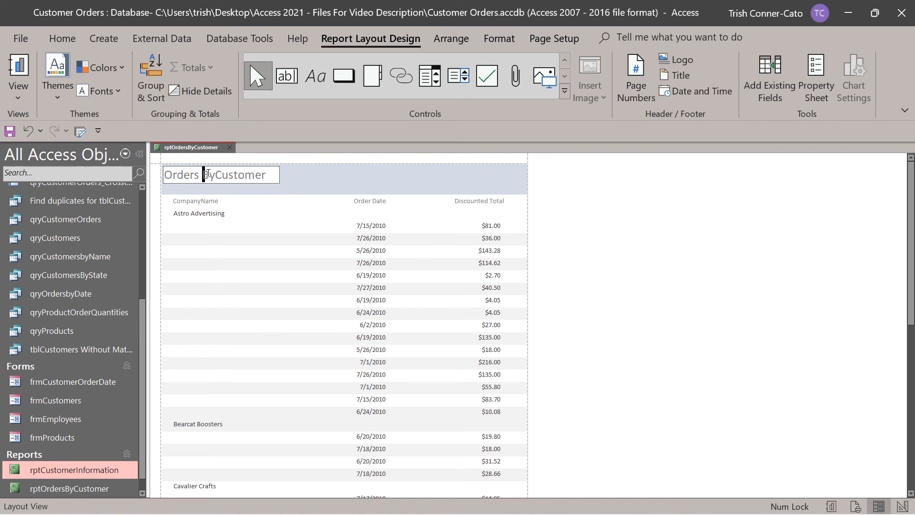
{"action": "left_click", "coordinate": [217, 174]}
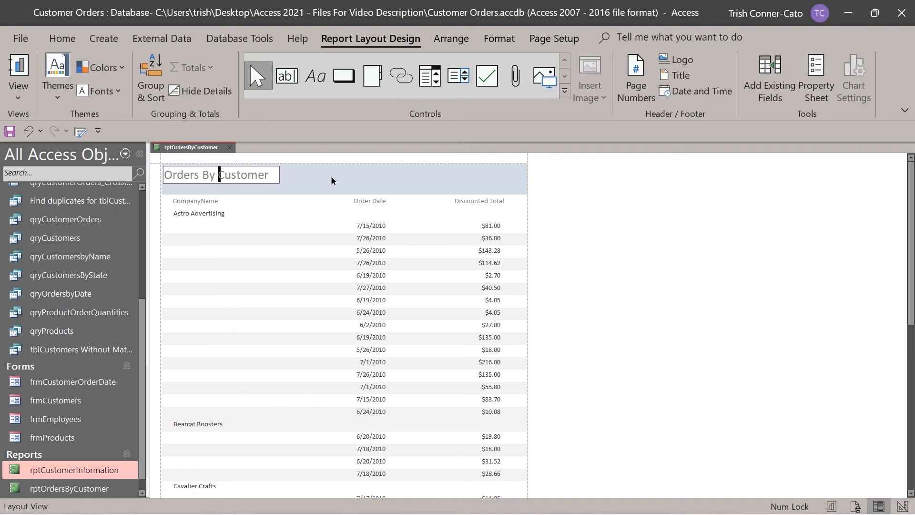
{"action": "key", "text": "Return"}
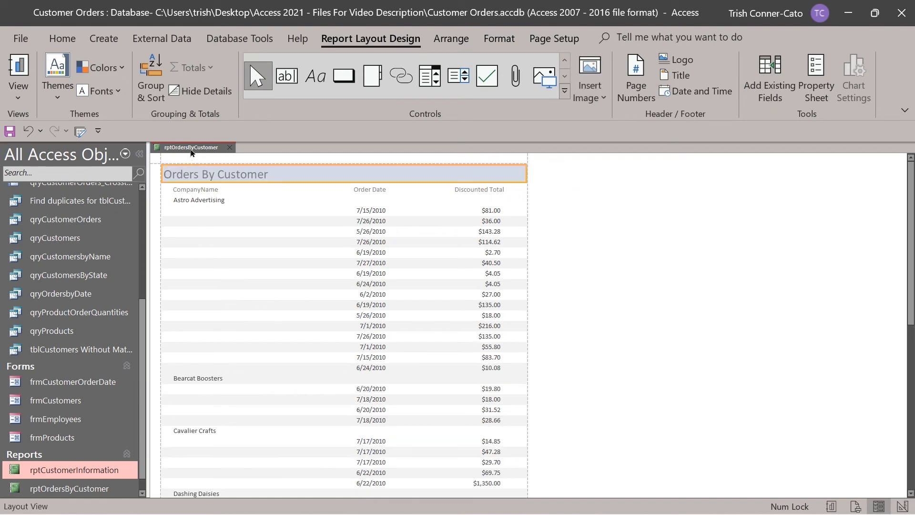
Check the report in Report View, then close it and save the design changes.
{"action": "right_click", "coordinate": [191, 147]}
{"action": "left_click", "coordinate": [240, 217]}
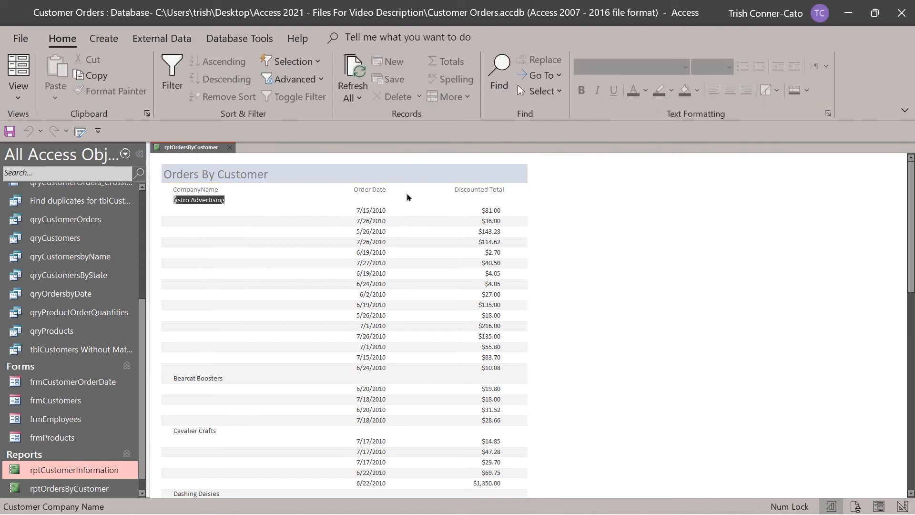
{"action": "left_click", "coordinate": [230, 149]}
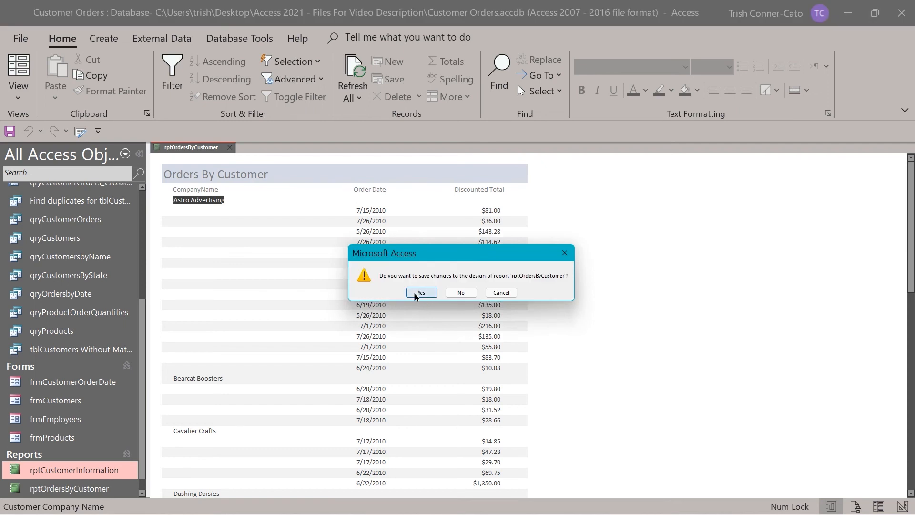
{"action": "left_click", "coordinate": [421, 293]}
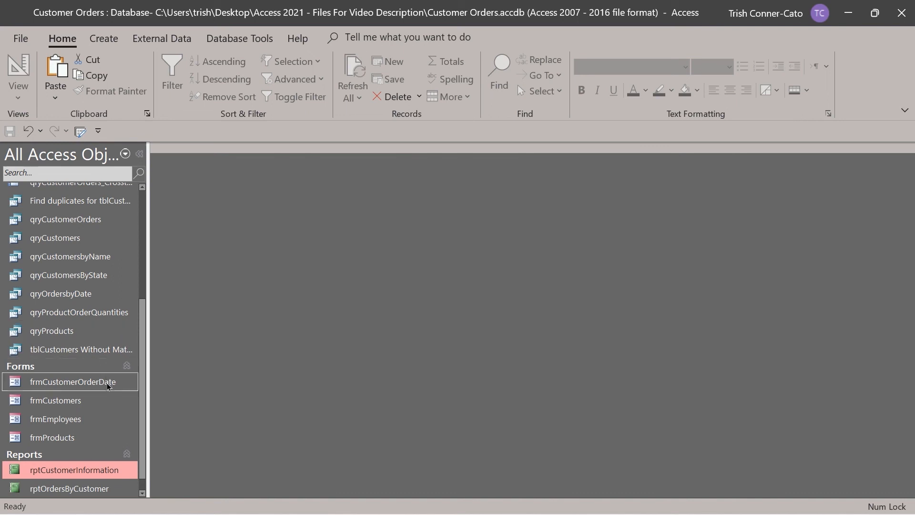
Scroll down and back up to review the database's listed reports.
{"action": "scroll", "coordinate": [109, 386], "scroll_direction": "down", "scroll_amount": 1}
{"action": "scroll", "coordinate": [97, 379], "scroll_direction": "up", "scroll_amount": 2}
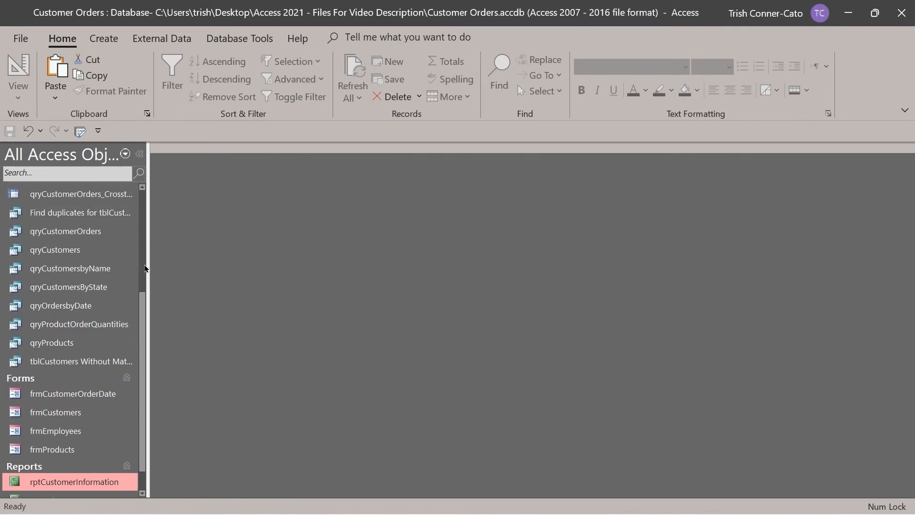
Start the Report Wizard on qryCustomerOrders with CompanyName, OrderDate and Discounted Total.
{"action": "left_click", "coordinate": [104, 38]}
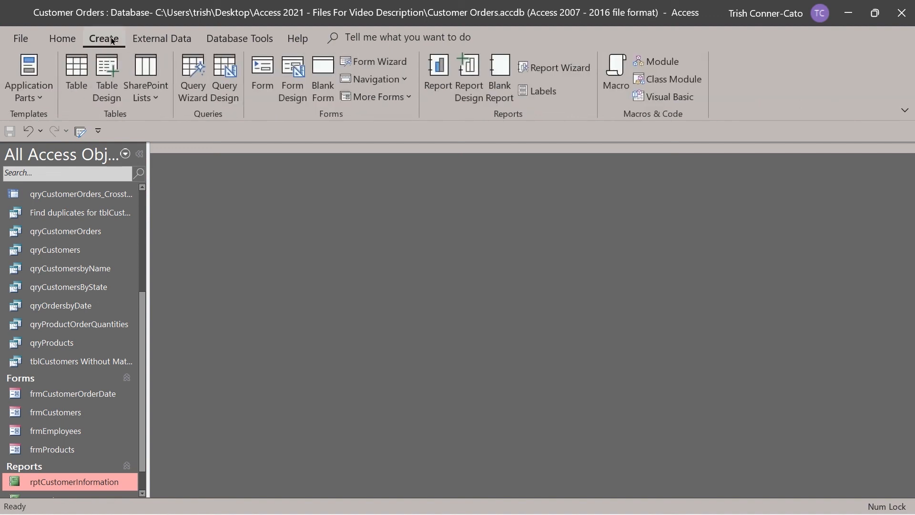
{"action": "left_click", "coordinate": [567, 72]}
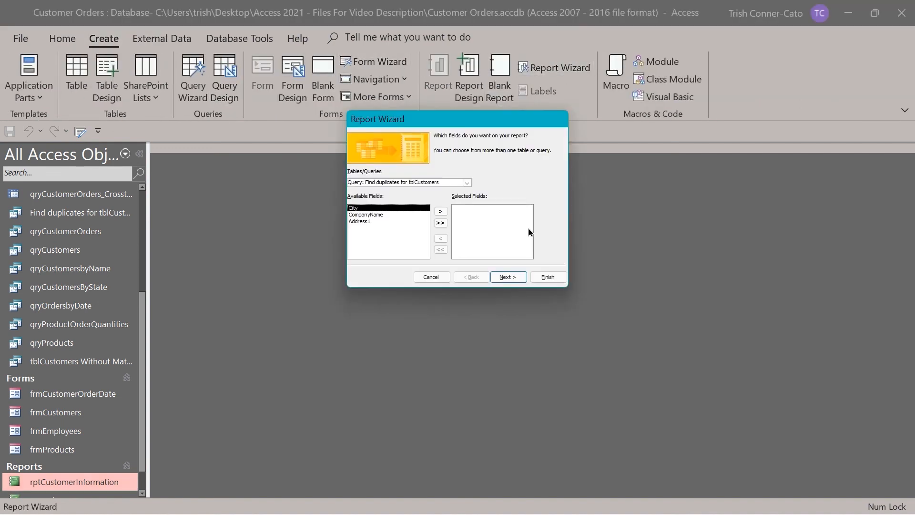
{"action": "left_click", "coordinate": [466, 182]}
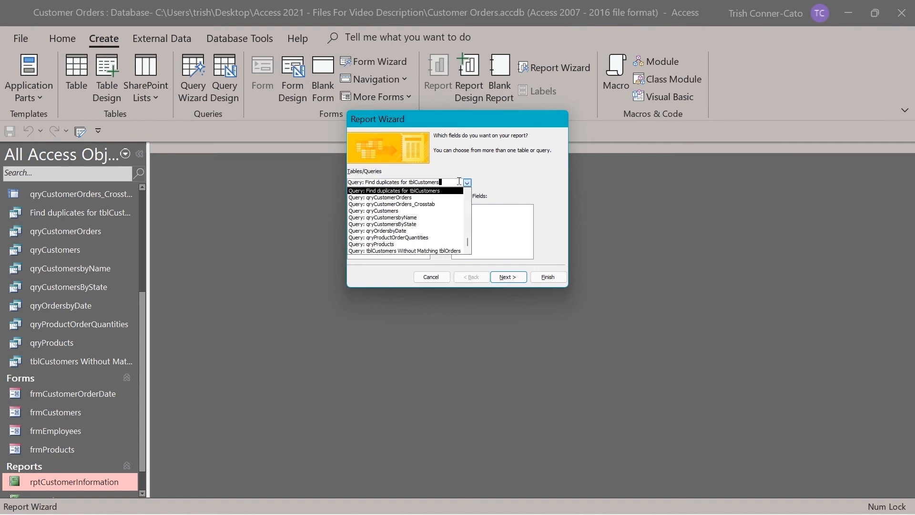
{"action": "left_click", "coordinate": [404, 197]}
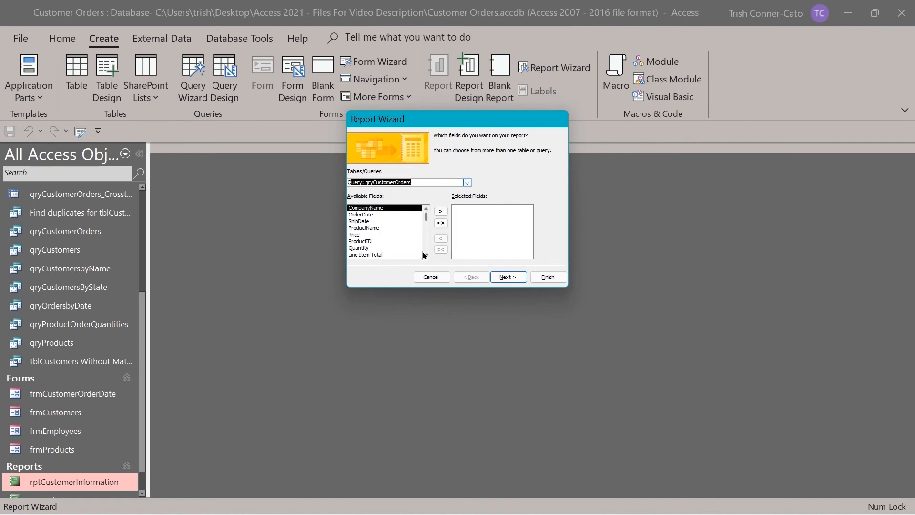
{"action": "double_click", "coordinate": [361, 210]}
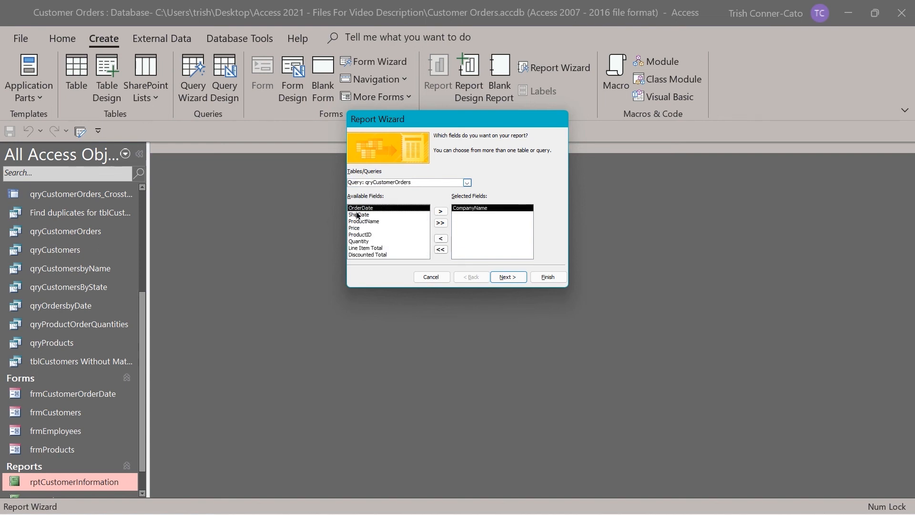
{"action": "double_click", "coordinate": [358, 210]}
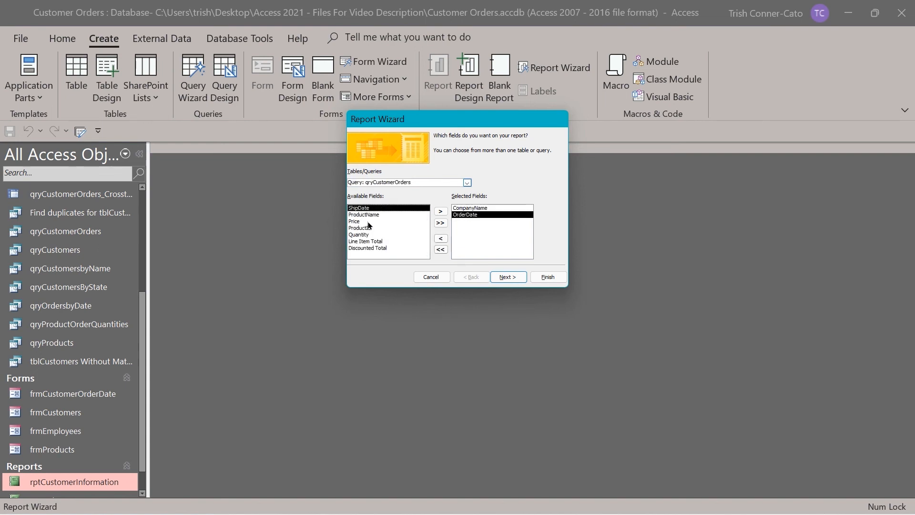
{"action": "double_click", "coordinate": [377, 248]}
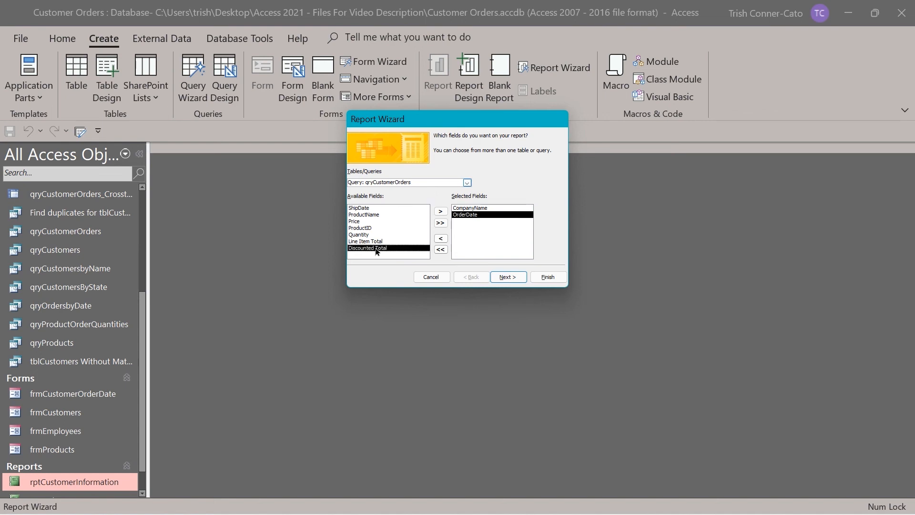
Group the report by CompanyName and advance to the sorting step.
{"action": "left_click", "coordinate": [507, 277]}
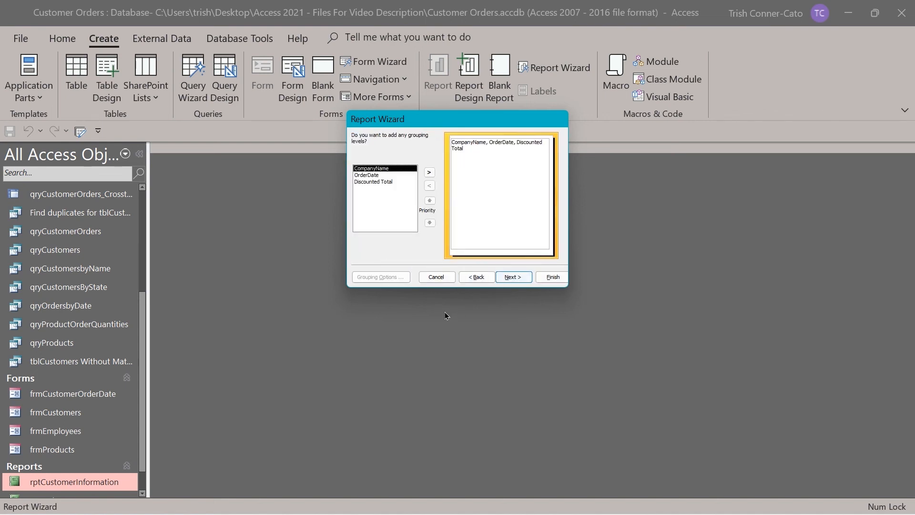
{"action": "double_click", "coordinate": [372, 170]}
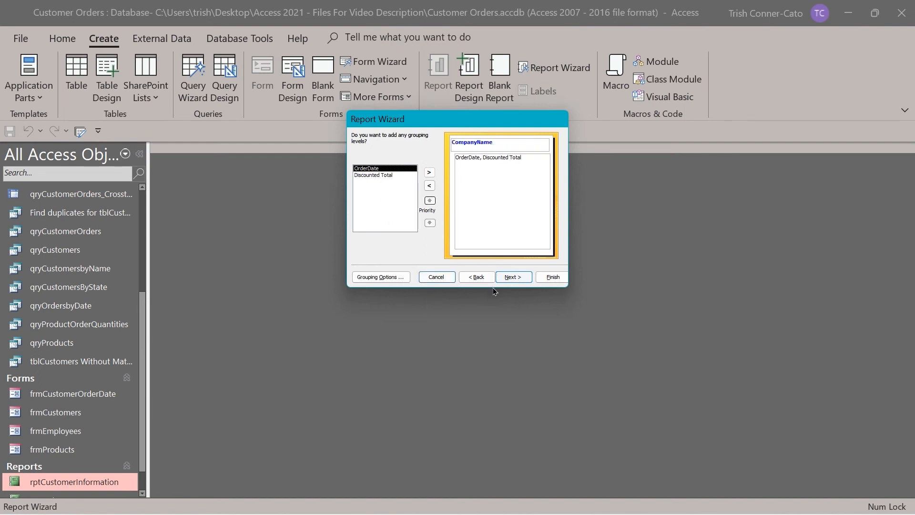
{"action": "left_click", "coordinate": [510, 280]}
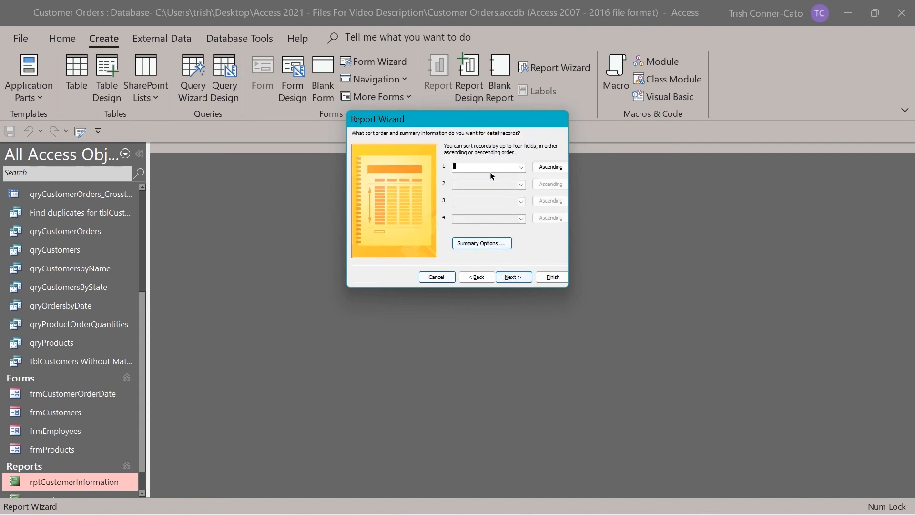
Add a Sum of Discounted Total per company in Summary Options, then advance to layout.
{"action": "left_click", "coordinate": [477, 243]}
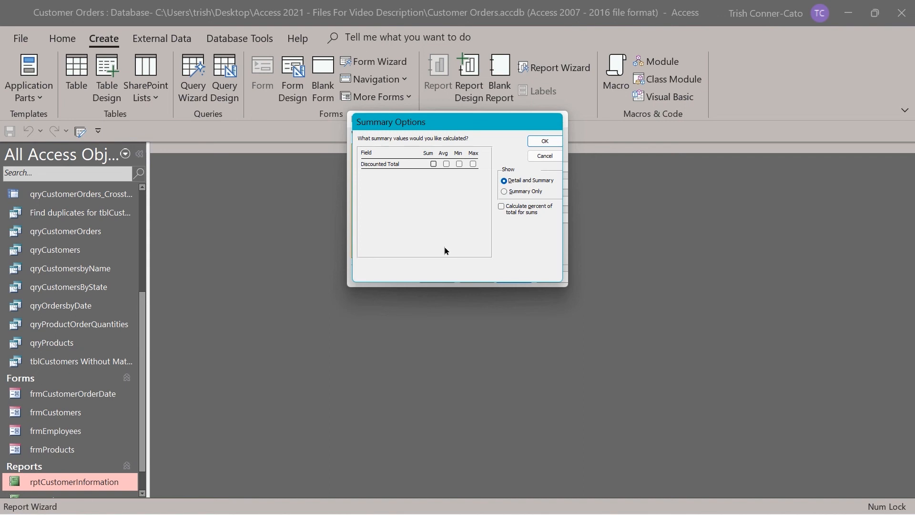
{"action": "left_click", "coordinate": [433, 164]}
{"action": "left_click", "coordinate": [551, 143]}
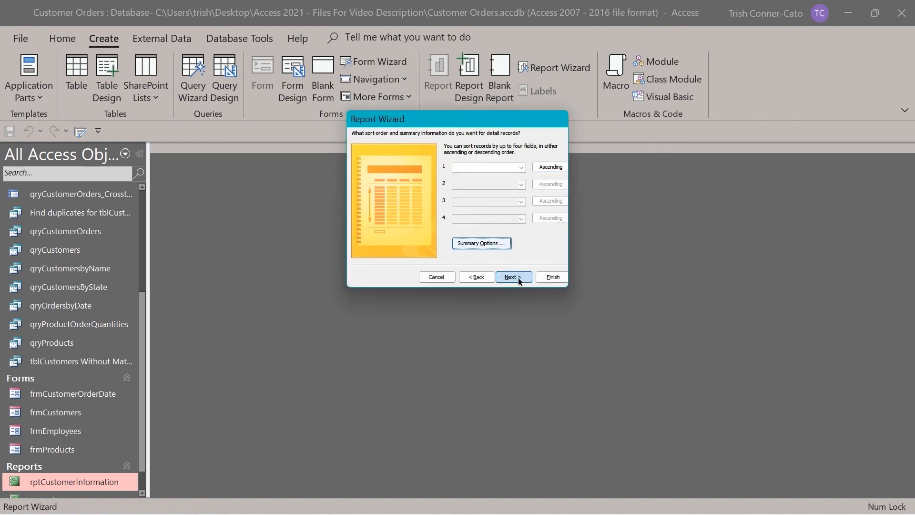
{"action": "left_click", "coordinate": [518, 280]}
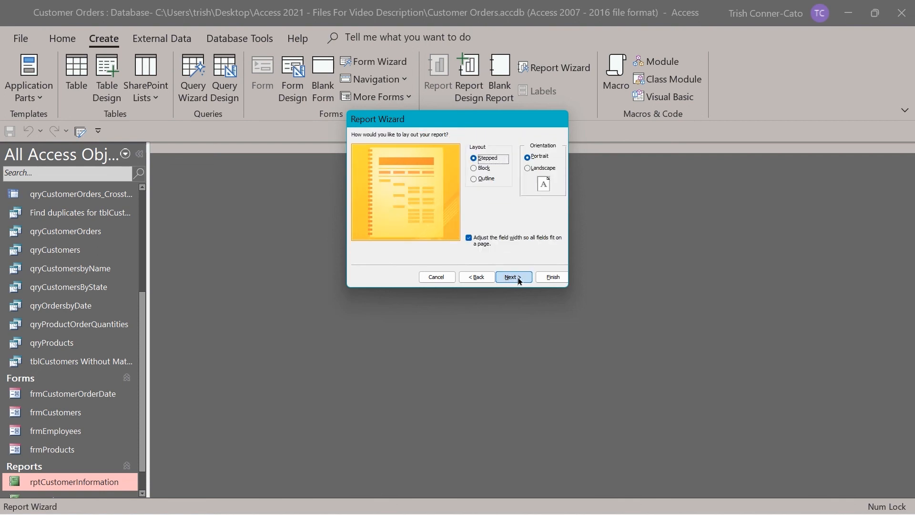
Replace the suggested report title with rptOrdersSummary.
{"action": "left_click", "coordinate": [519, 281]}
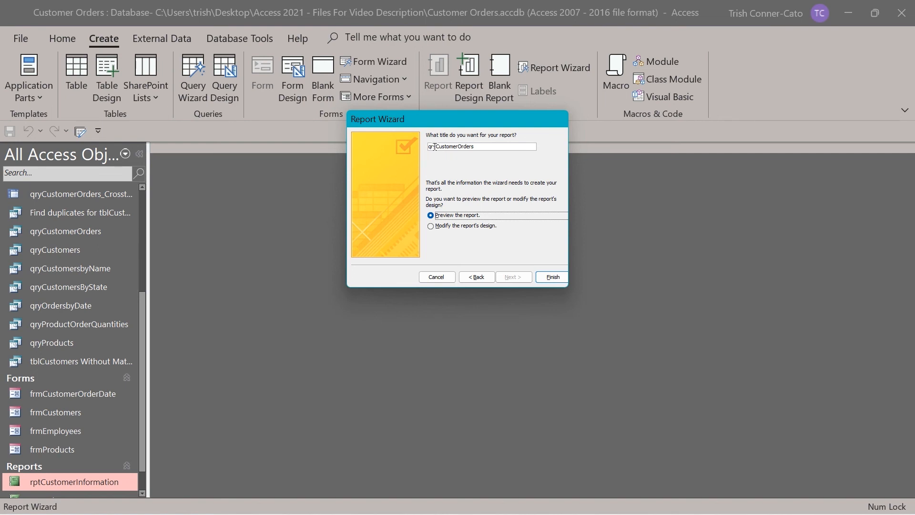
{"action": "left_click_drag", "start_coordinate": [474, 148], "coordinate": [378, 158]}
{"action": "key", "text": "BackSpace"}
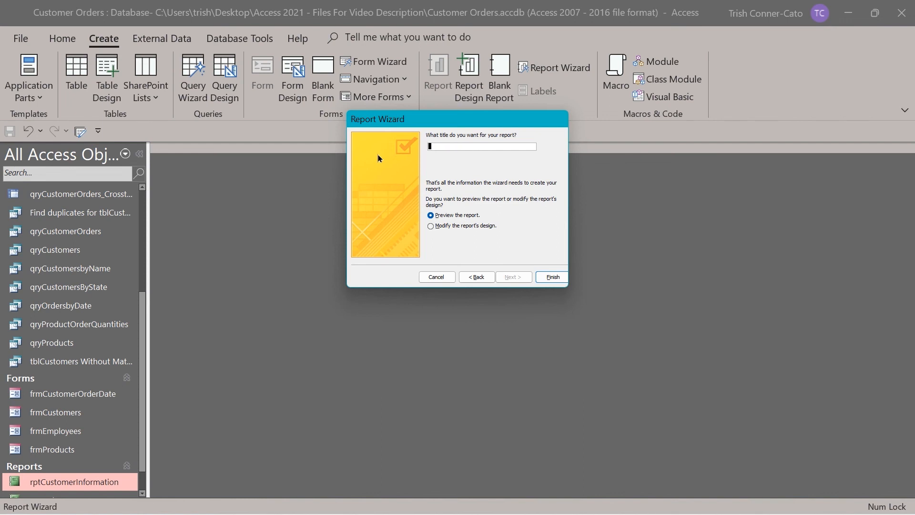
{"action": "type", "text": "rptOrdersSummary"}
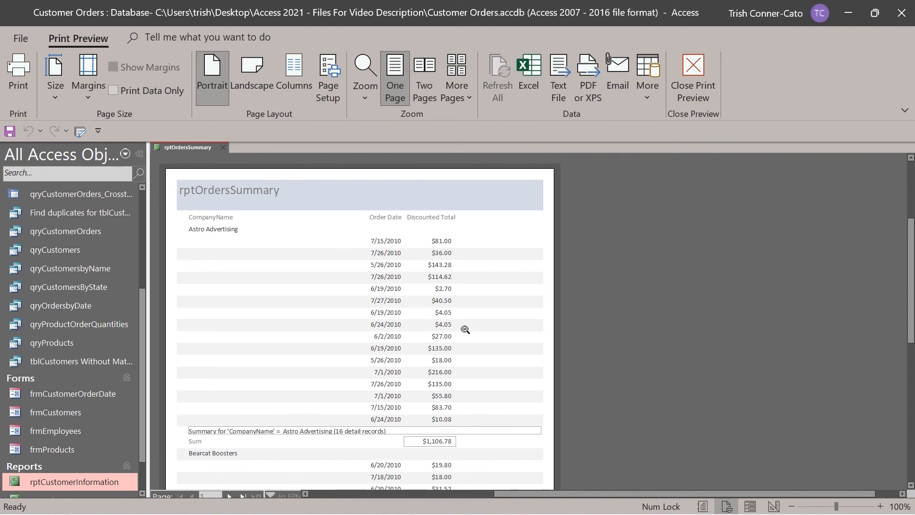
{"action": "scroll", "coordinate": [465, 330], "scroll_direction": "down", "scroll_amount": 1}
{"action": "scroll", "coordinate": [465, 330], "scroll_direction": "down", "scroll_amount": 4}
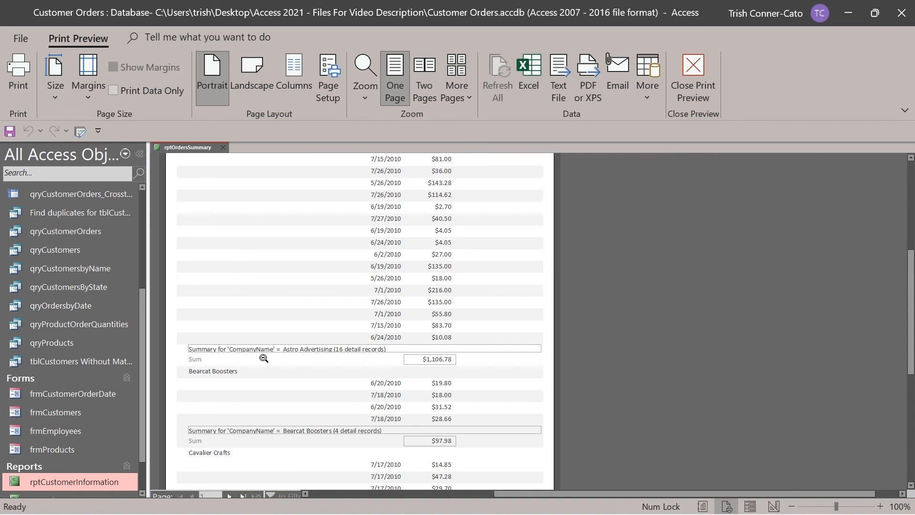
{"action": "scroll", "coordinate": [262, 353], "scroll_direction": "up", "scroll_amount": 3}
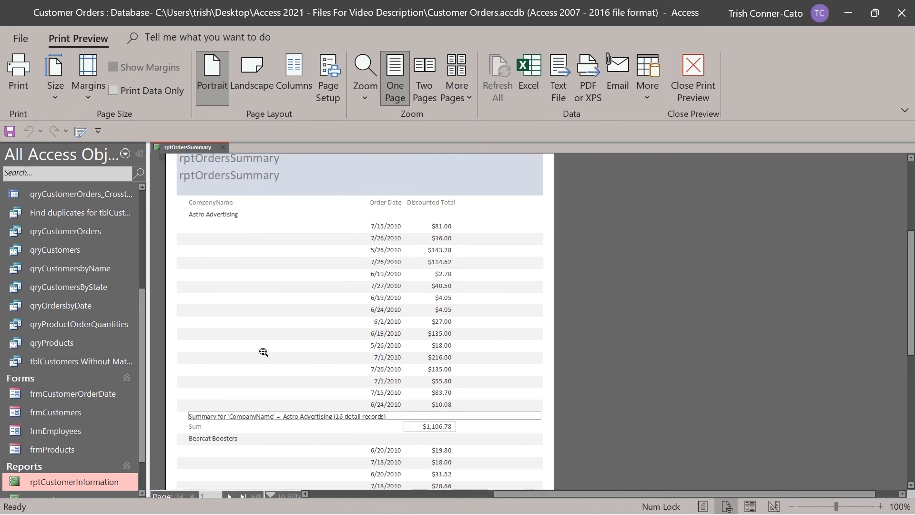
{"action": "scroll", "coordinate": [264, 352], "scroll_direction": "up", "scroll_amount": 4}
{"action": "scroll", "coordinate": [264, 351], "scroll_direction": "down", "scroll_amount": 3}
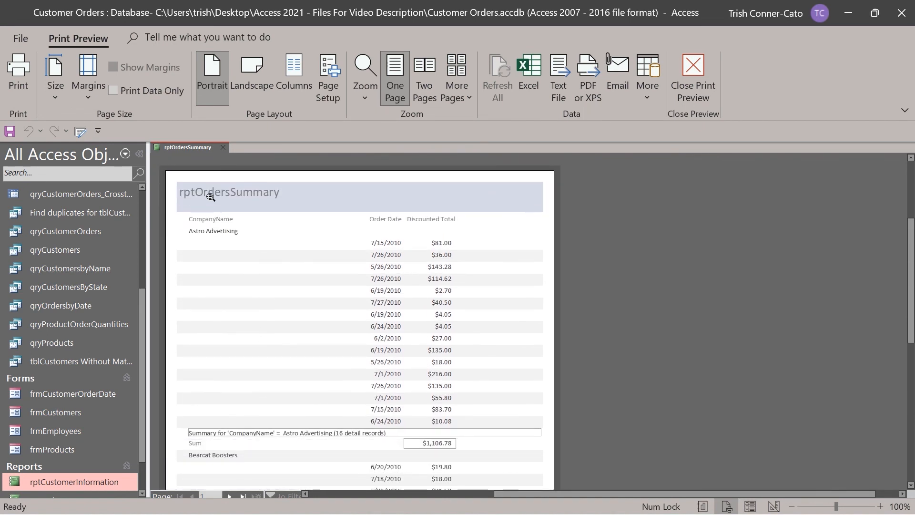
Switch to Layout View and edit the title label from rptOrdersSummary to 'Orders Summary'.
{"action": "right_click", "coordinate": [190, 147]}
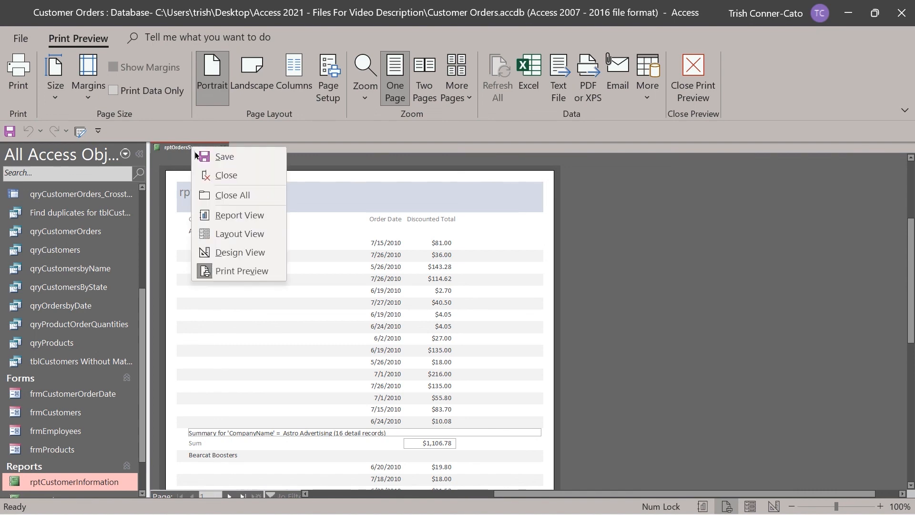
{"action": "left_click", "coordinate": [247, 239]}
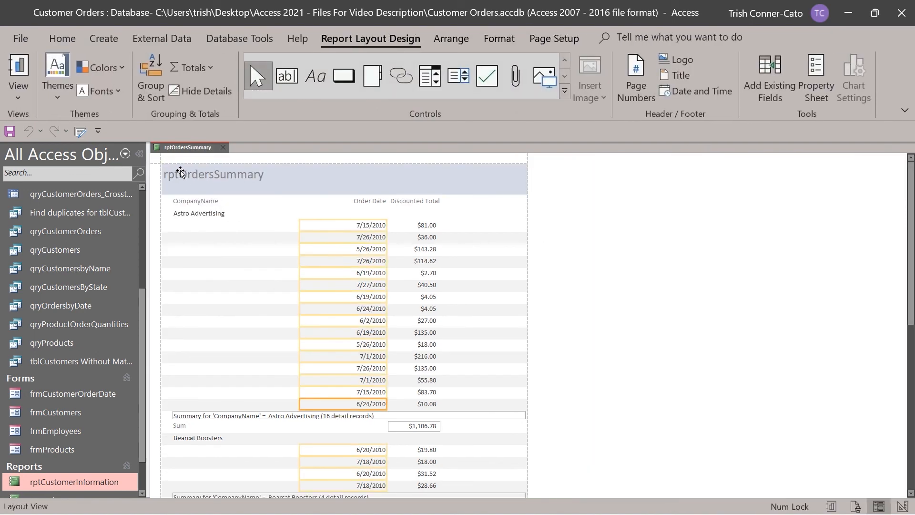
{"action": "left_click", "coordinate": [181, 173]}
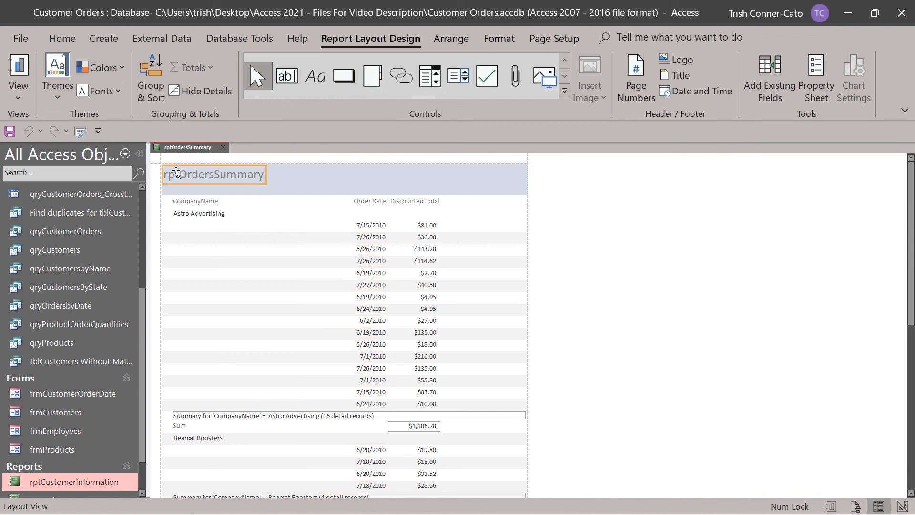
{"action": "double_click", "coordinate": [177, 173]}
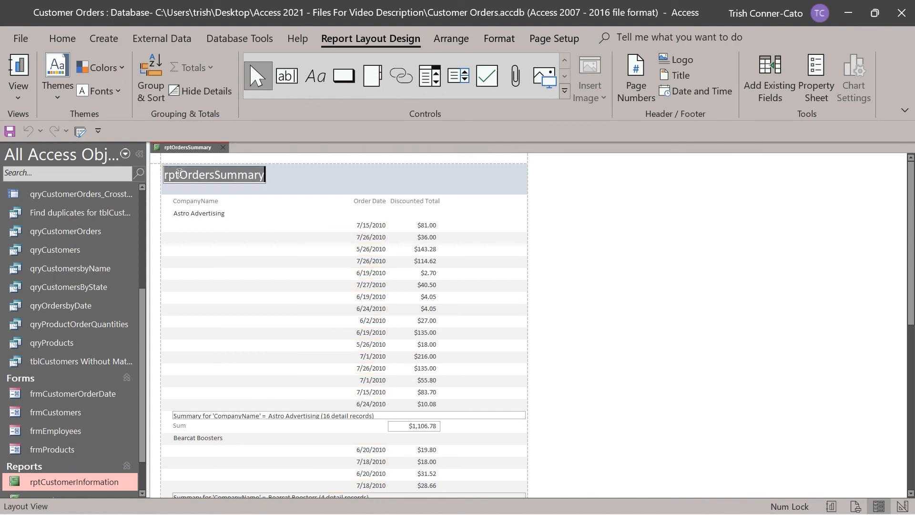
{"action": "left_click_drag", "start_coordinate": [179, 173], "coordinate": [147, 183]}
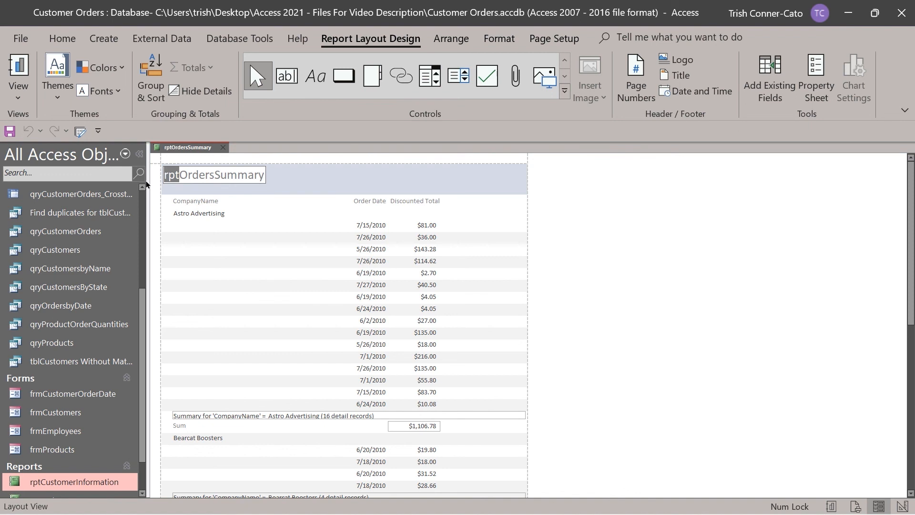
{"action": "key", "text": "Delete"}
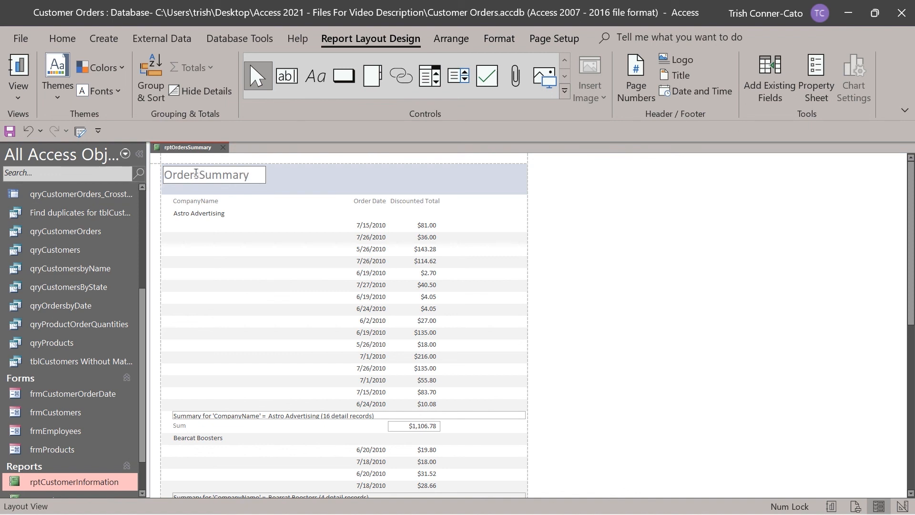
{"action": "left_click", "coordinate": [196, 173]}
{"action": "left_click", "coordinate": [298, 213]}
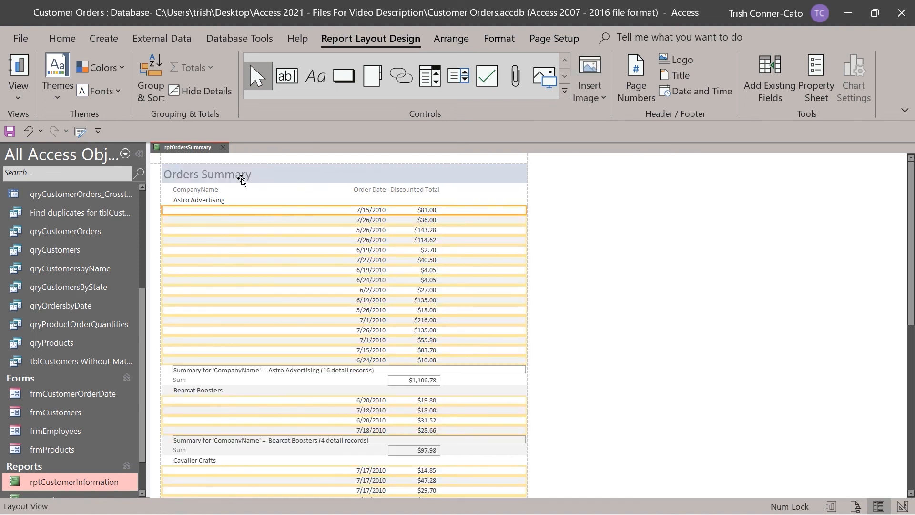
Switch the rptOrdersSummary report to Design View.
{"action": "right_click", "coordinate": [175, 149]}
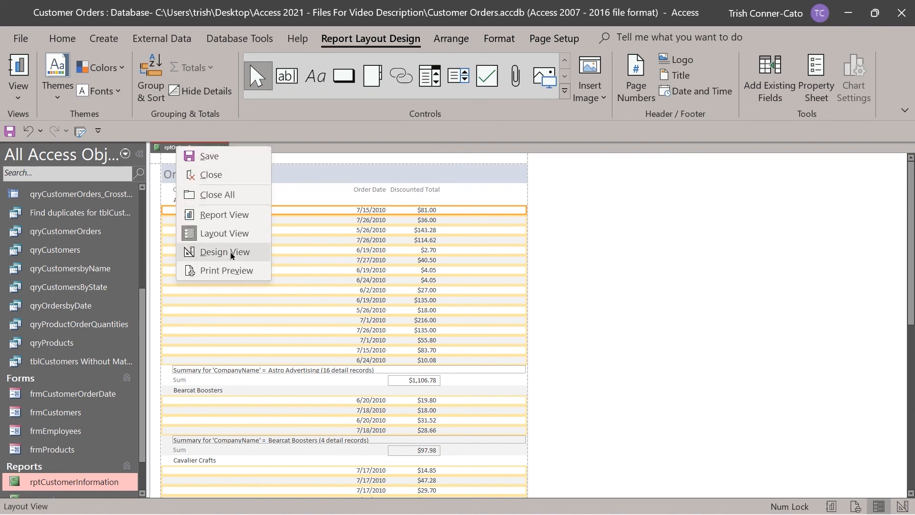
{"action": "left_click", "coordinate": [230, 255]}
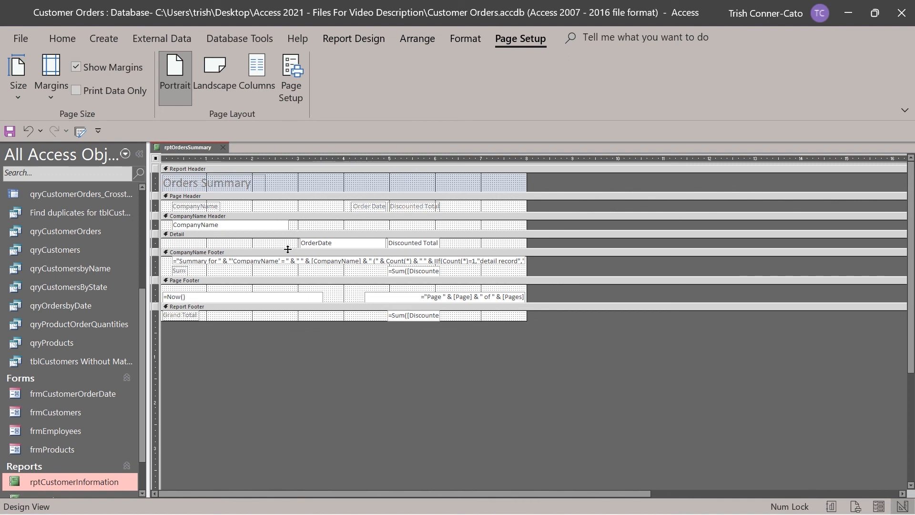
Delete the 'CompanyName' text from the CompanyName Footer summary expression.
{"action": "left_click", "coordinate": [235, 262]}
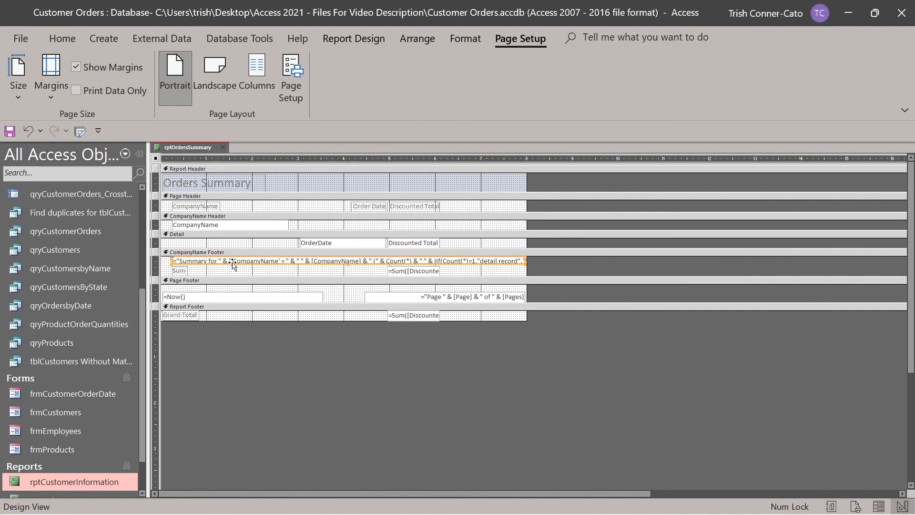
{"action": "left_click", "coordinate": [556, 261]}
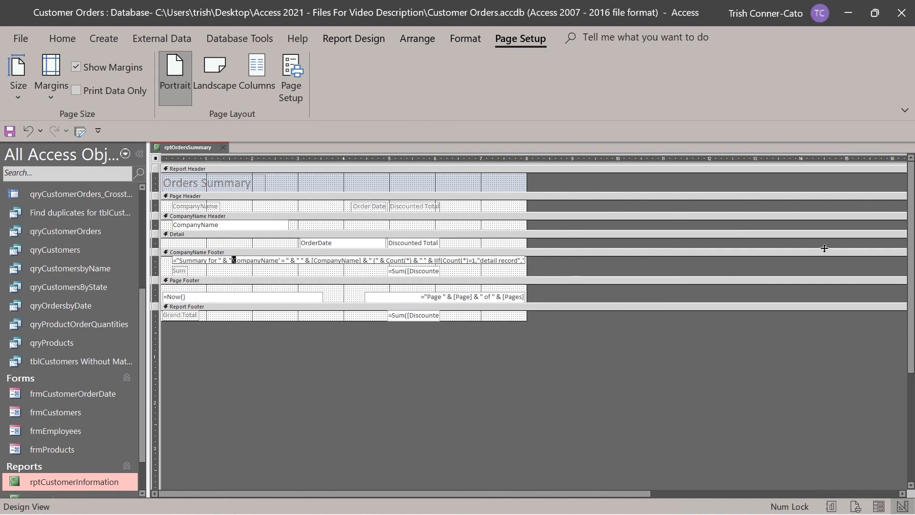
{"action": "key", "text": "shift+Right"}
{"action": "key", "text": "shift+Right"}
{"action": "key", "text": "shift+Right"}
{"action": "key", "text": "shift+Right"}
{"action": "key", "text": "shift+Right"}
{"action": "key", "text": "shift+Right"}
{"action": "key", "text": "shift+Right"}
{"action": "key", "text": "shift+Right"}
{"action": "key", "text": "shift+Right"}
{"action": "key", "text": "shift+Right"}
{"action": "key", "text": "shift+Right"}
{"action": "key", "text": "shift+Right"}
{"action": "key", "text": "shift+Right"}
{"action": "key", "text": "Delete"}
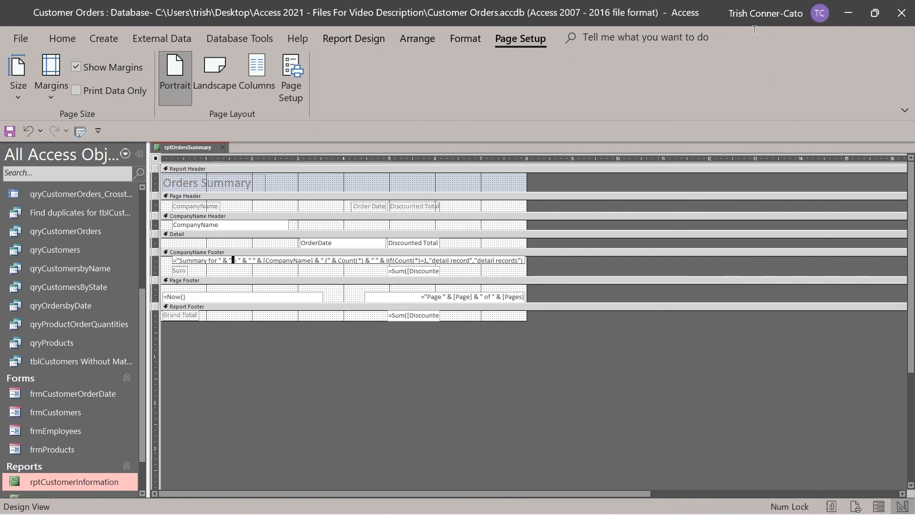
View the report data and confirm "Summary for = Astro Advertising (16 detail records)" with $1,106.78.
{"action": "right_click", "coordinate": [187, 148]}
{"action": "left_click", "coordinate": [226, 220]}
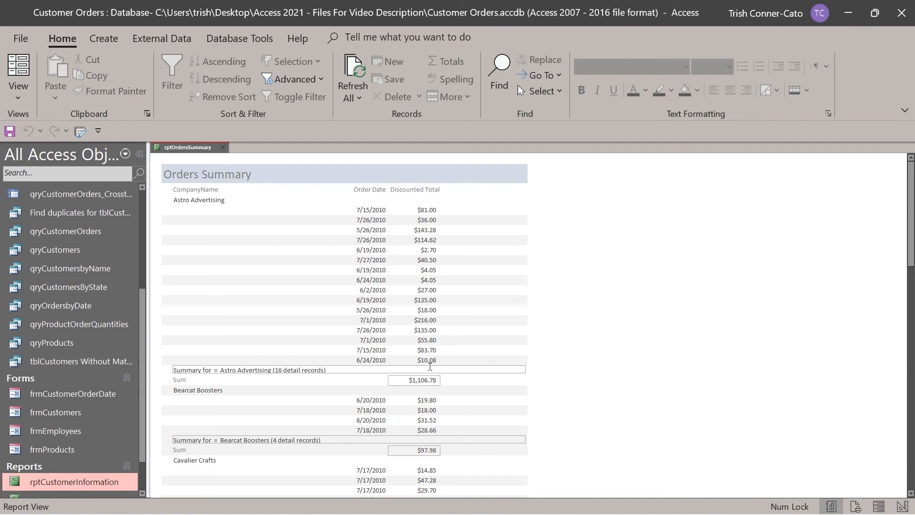
{"action": "scroll", "coordinate": [447, 355], "scroll_direction": "down", "scroll_amount": 4}
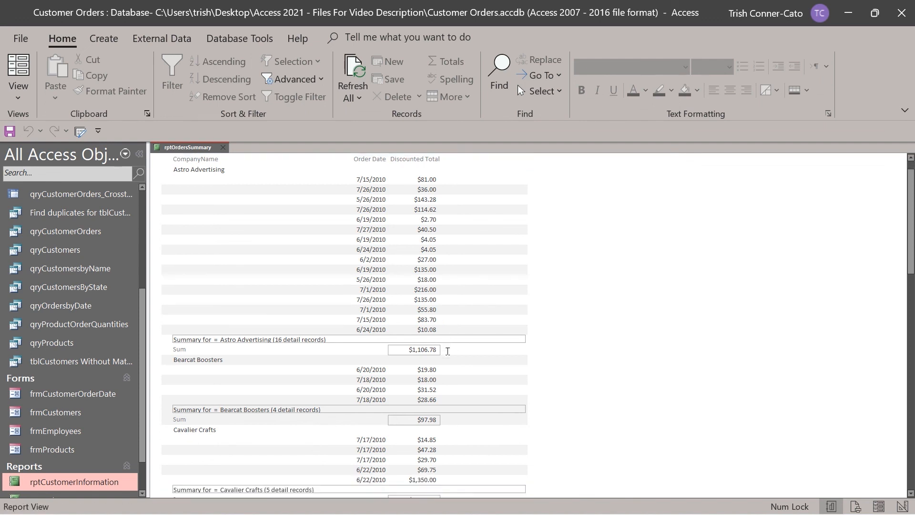
{"action": "scroll", "coordinate": [447, 355], "scroll_direction": "down", "scroll_amount": 3}
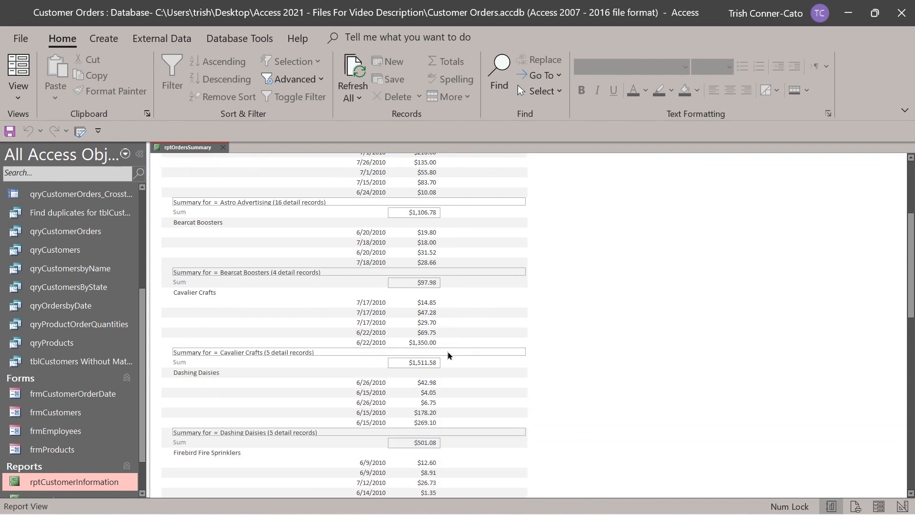
{"action": "scroll", "coordinate": [448, 356], "scroll_direction": "up", "scroll_amount": 7}
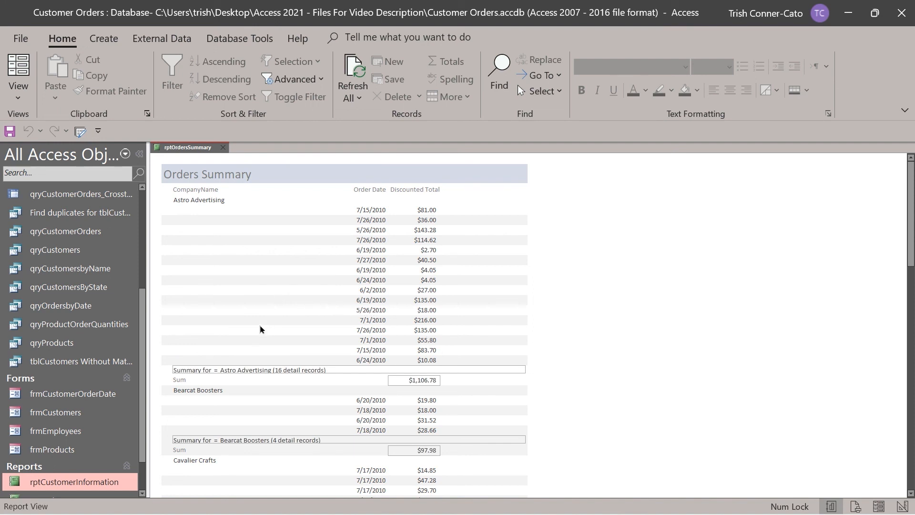
{"action": "right_click", "coordinate": [204, 148]}
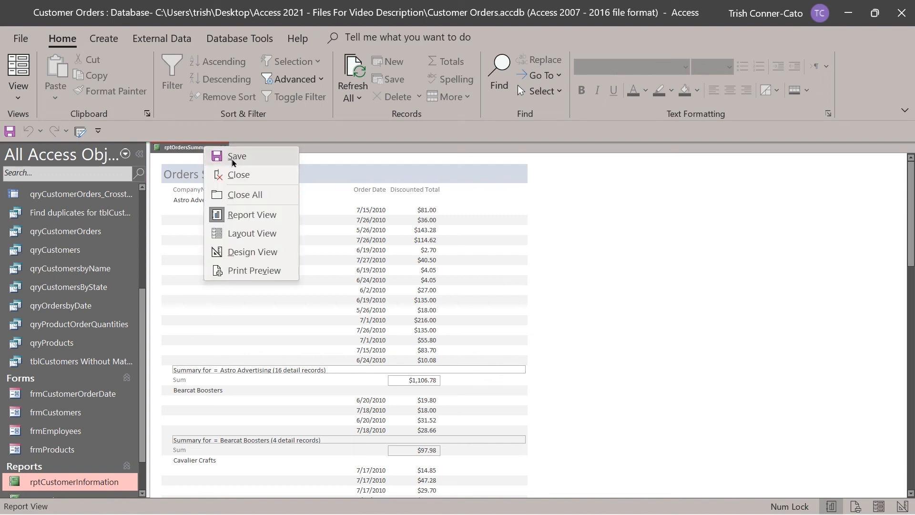
Switch rptOrdersSummary back to Design View with the Report Design tools showing.
{"action": "left_click", "coordinate": [249, 252]}
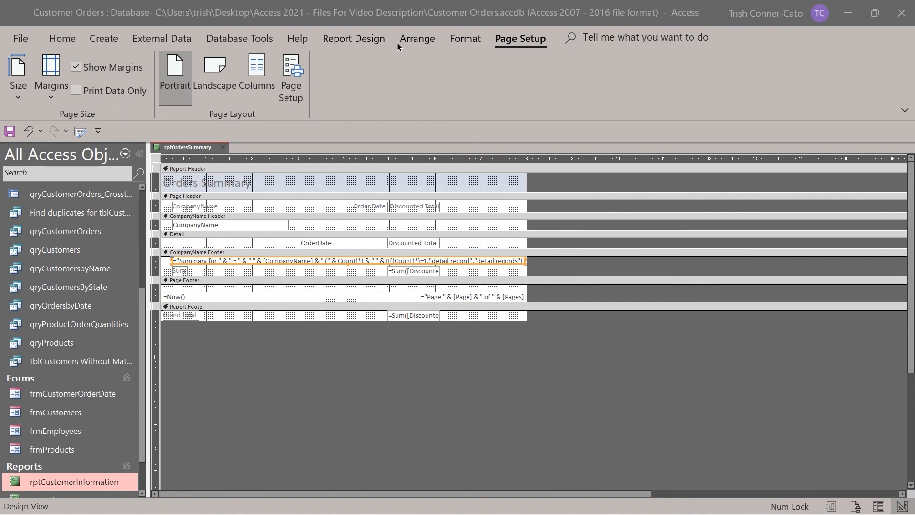
{"action": "left_click", "coordinate": [365, 40]}
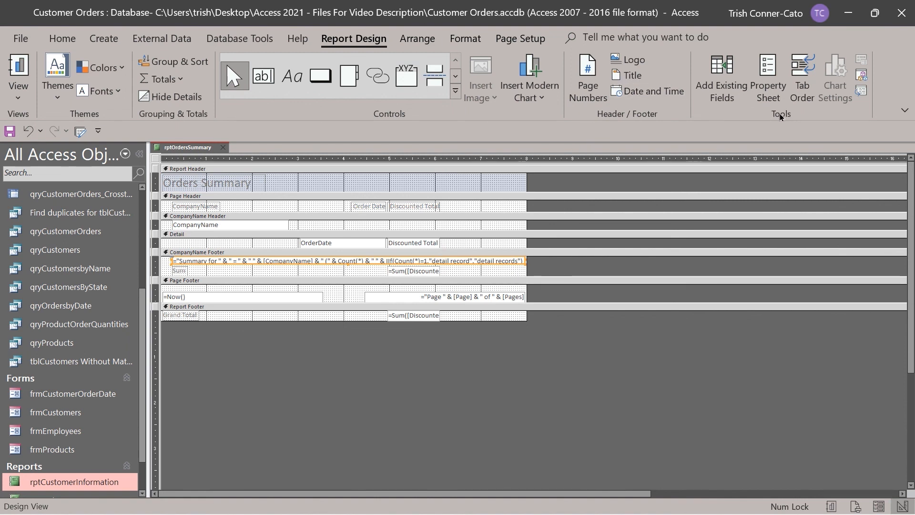
Set the Detail section's Visible property to No in the Property Sheet.
{"action": "left_click", "coordinate": [768, 84]}
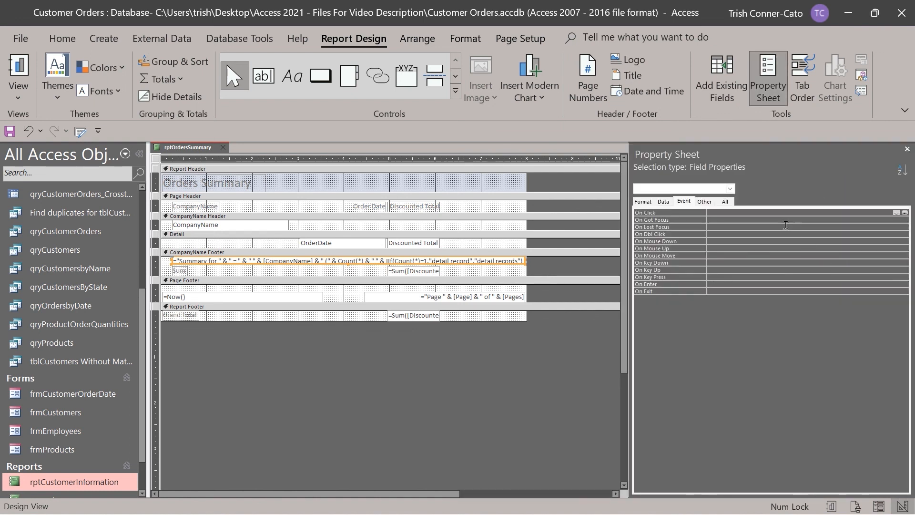
{"action": "left_click", "coordinate": [642, 203]}
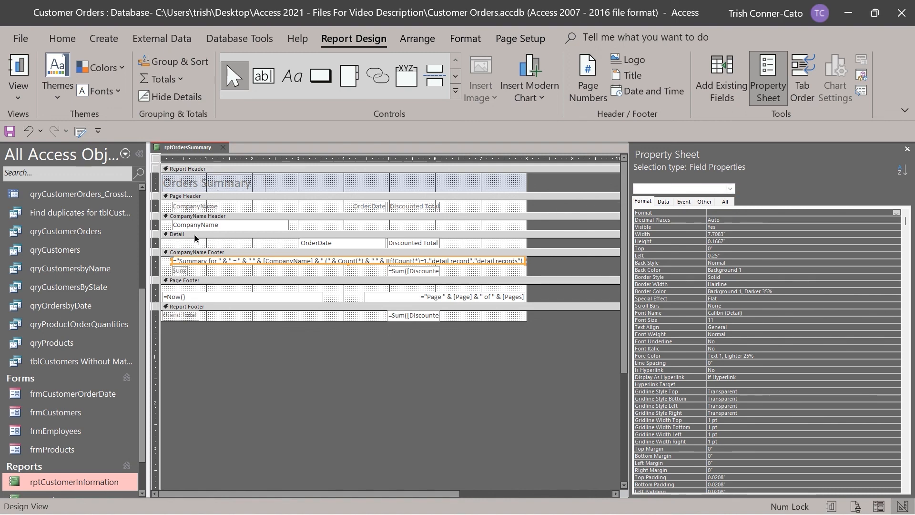
{"action": "left_click", "coordinate": [179, 235]}
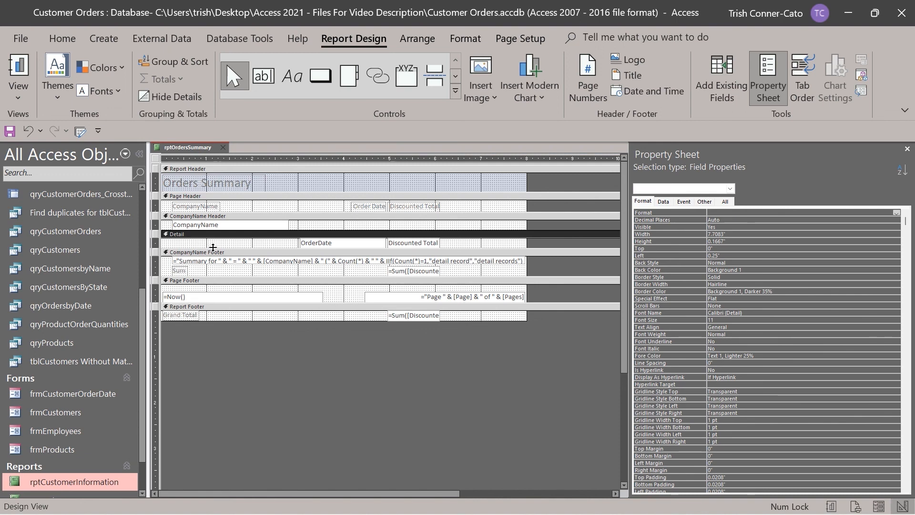
{"action": "left_click", "coordinate": [727, 189]}
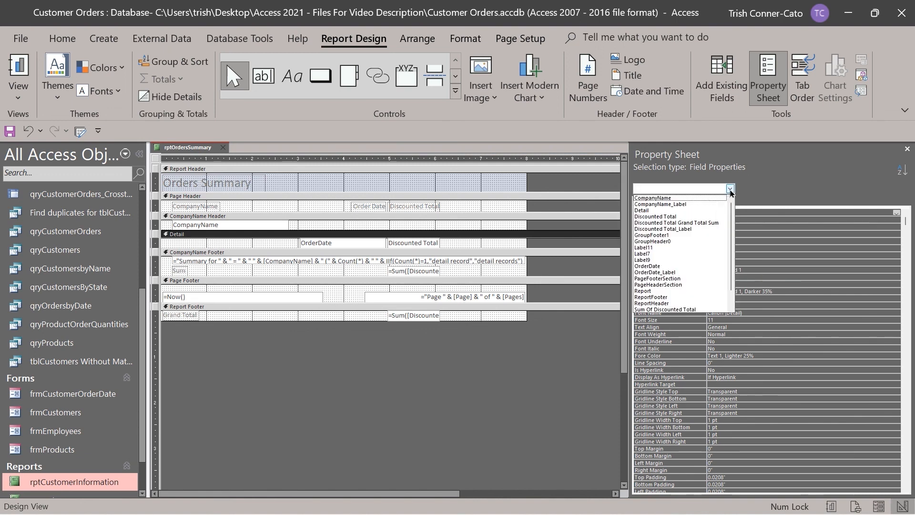
{"action": "left_click", "coordinate": [649, 210]}
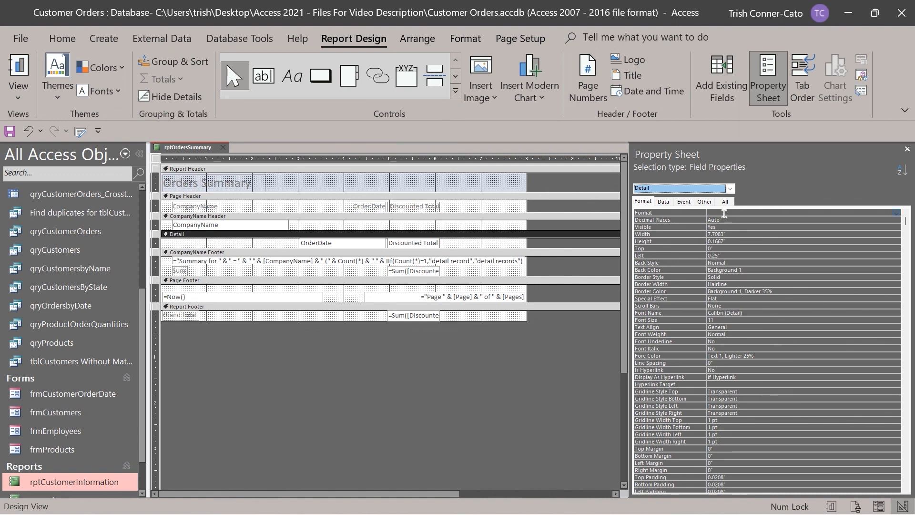
{"action": "left_click", "coordinate": [790, 209]}
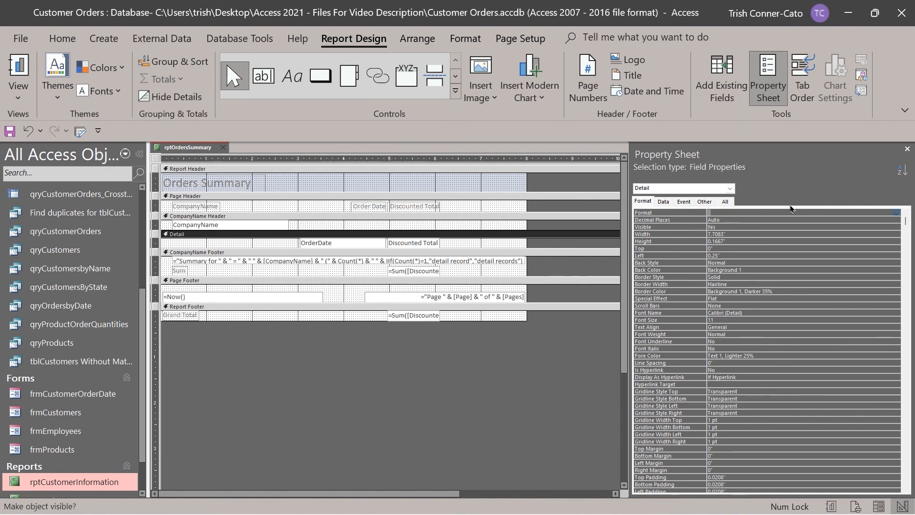
{"action": "left_click", "coordinate": [896, 214]}
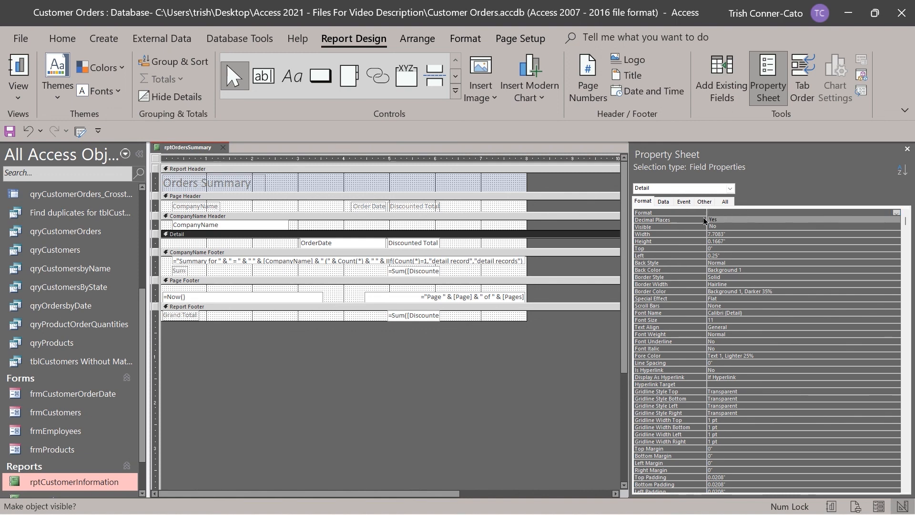
{"action": "left_click", "coordinate": [721, 218]}
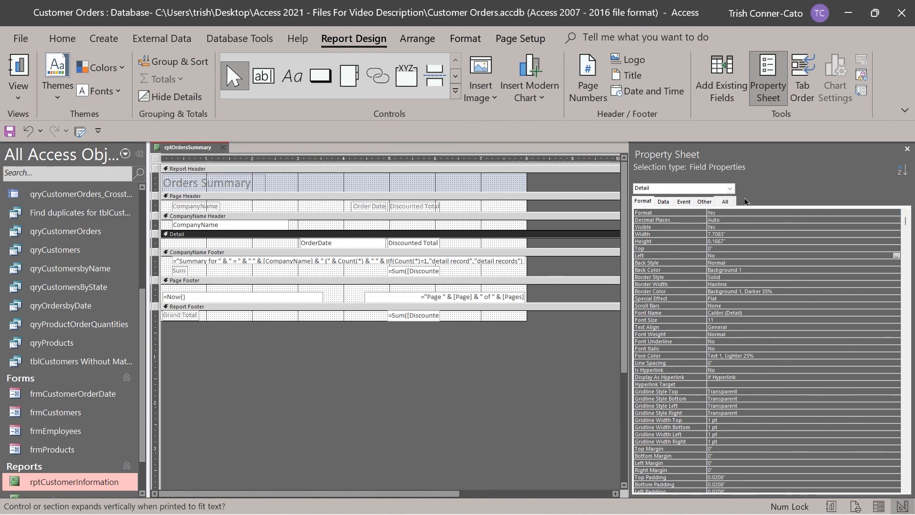
{"action": "left_click", "coordinate": [747, 210]}
{"action": "left_click", "coordinate": [896, 214]}
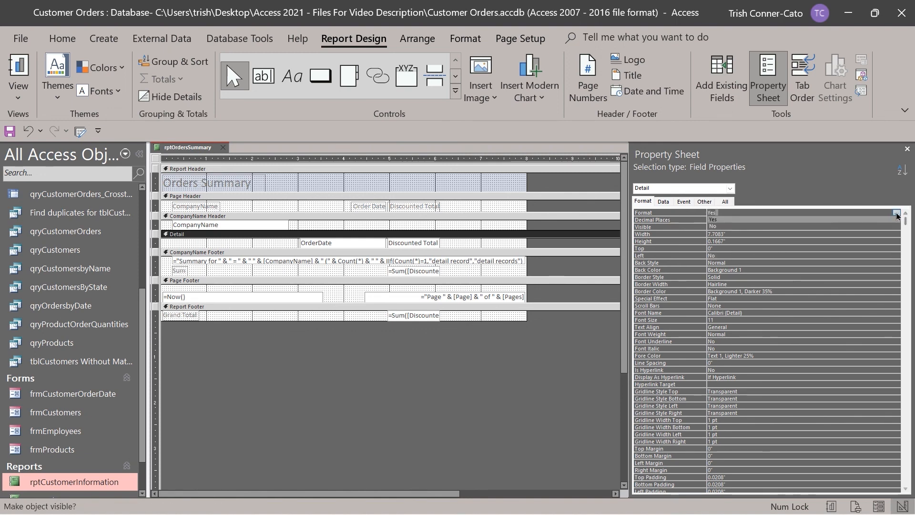
{"action": "left_click", "coordinate": [720, 227]}
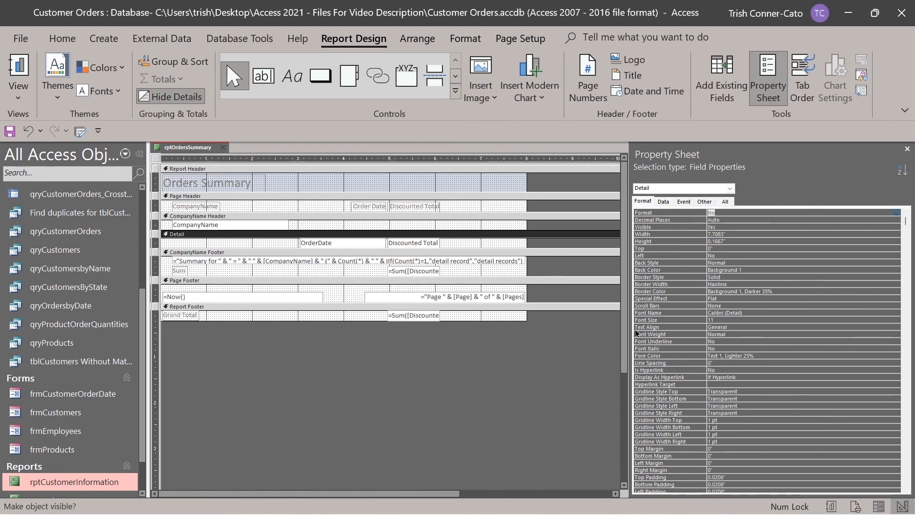
{"action": "left_click", "coordinate": [906, 149]}
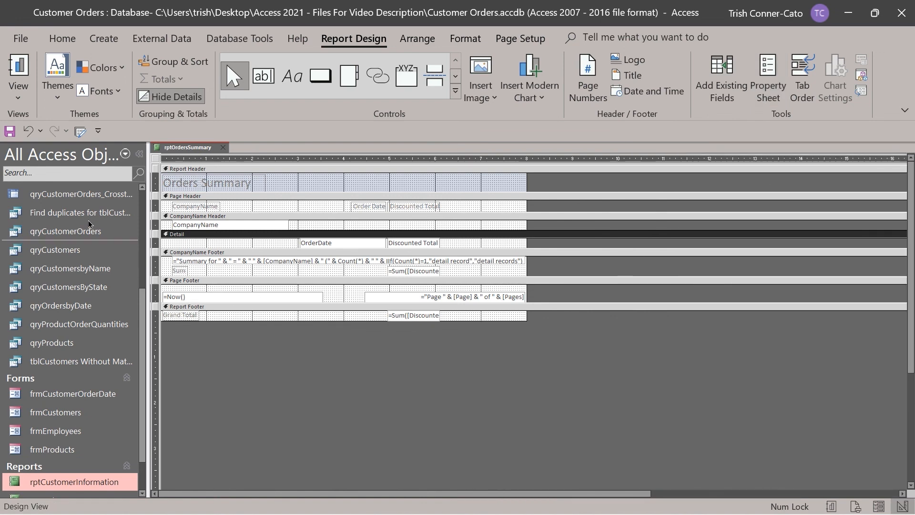
Select the CompanyName, Order Date and Discounted Total labels in the Page Header.
{"action": "left_click", "coordinate": [219, 209]}
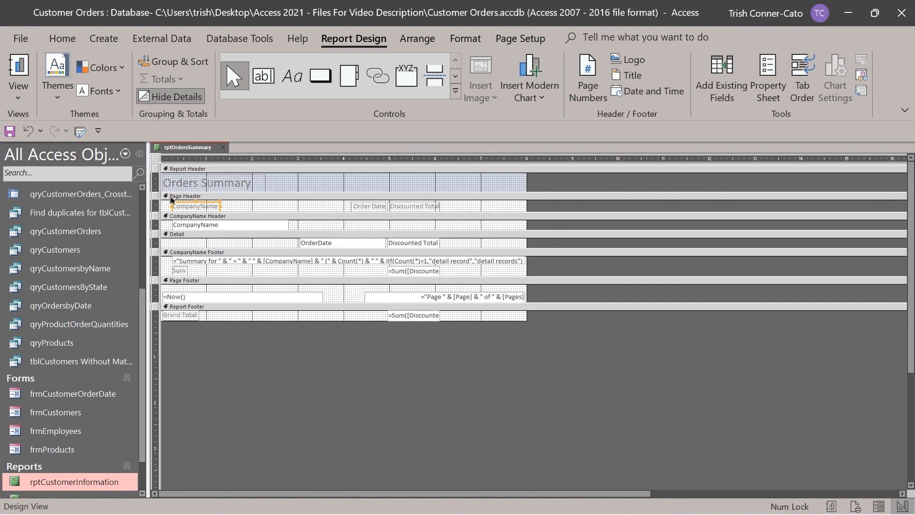
{"action": "left_click", "coordinate": [172, 196]}
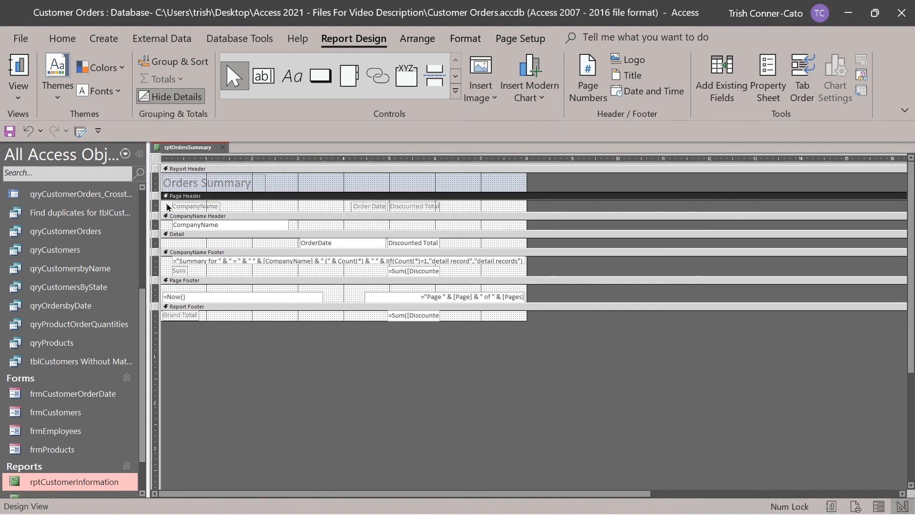
{"action": "left_click", "coordinate": [183, 209]}
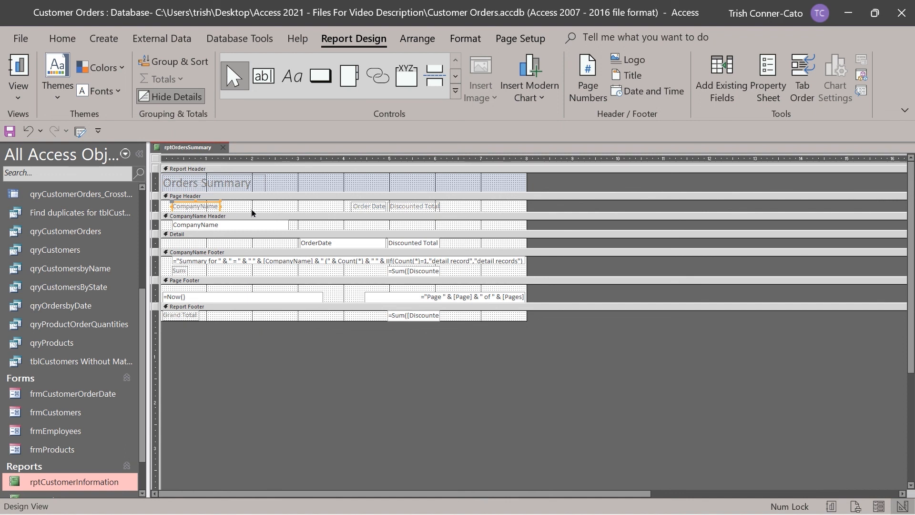
{"action": "left_click", "coordinate": [361, 208], "text": "shift"}
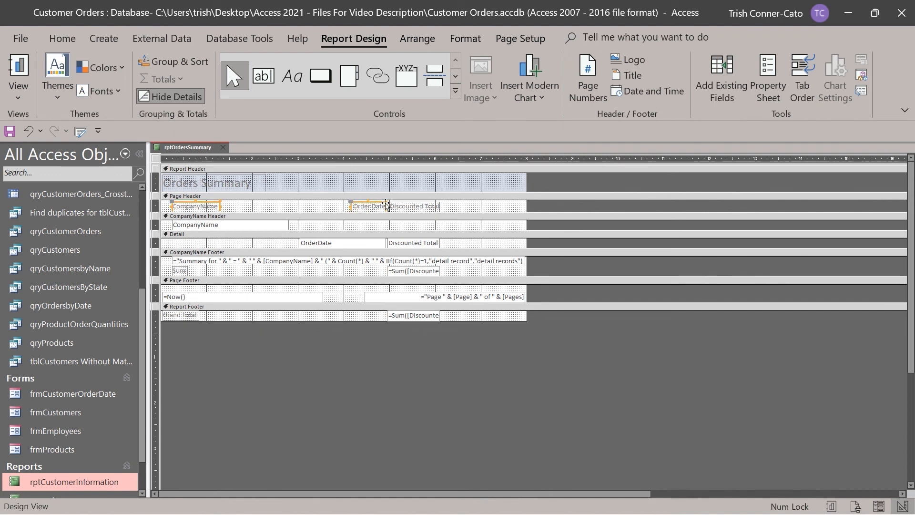
{"action": "left_click", "coordinate": [413, 208], "text": "shift"}
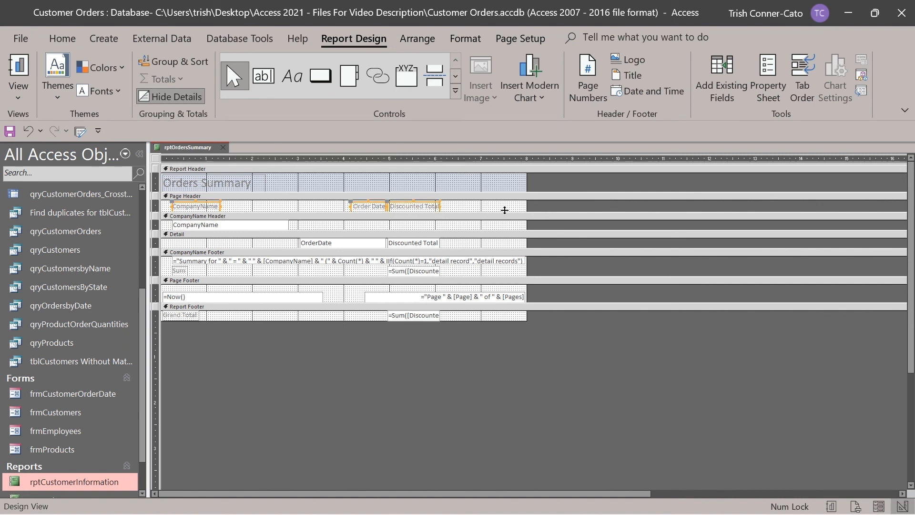
Give the selected headings a blue background with bold white text.
{"action": "left_click", "coordinate": [466, 40]}
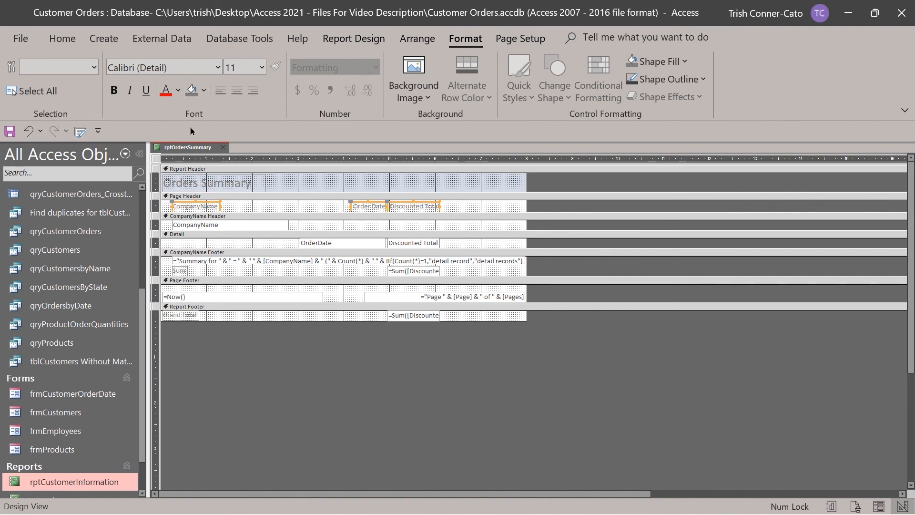
{"action": "left_click", "coordinate": [204, 93]}
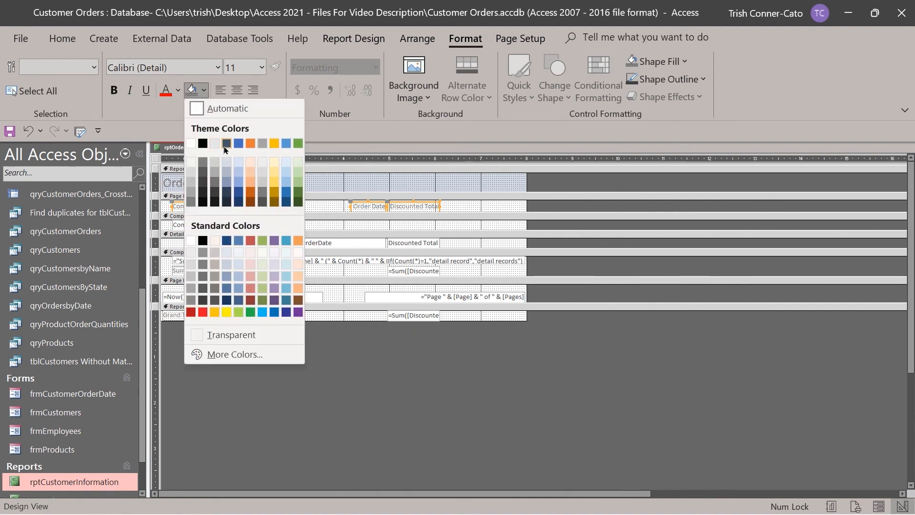
{"action": "left_click", "coordinate": [239, 144]}
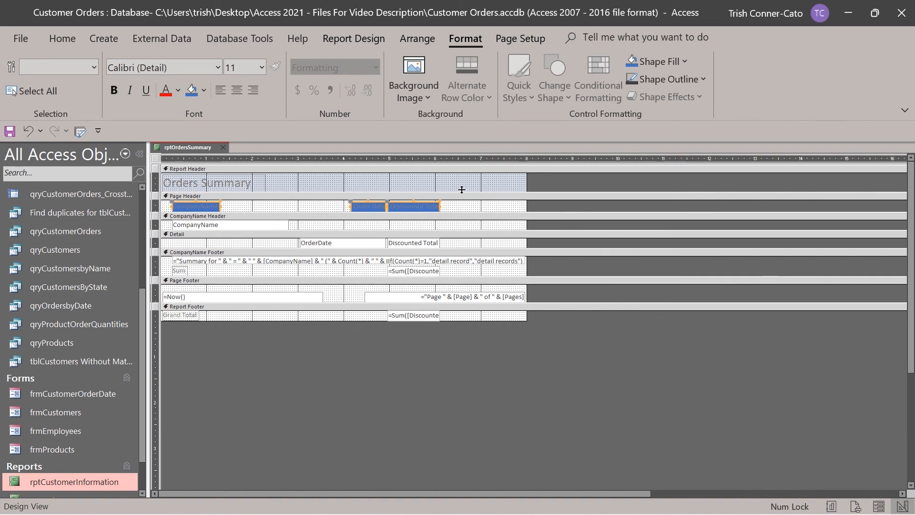
{"action": "left_click", "coordinate": [176, 92]}
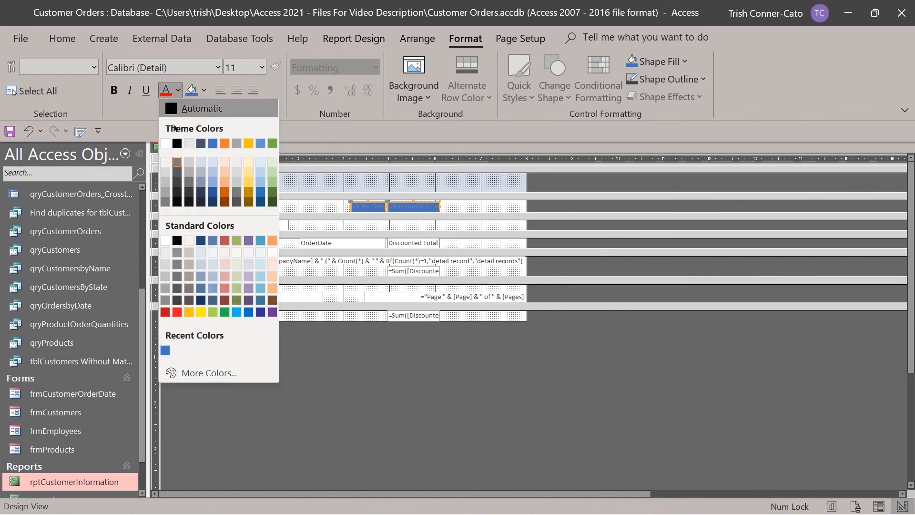
{"action": "left_click", "coordinate": [169, 145]}
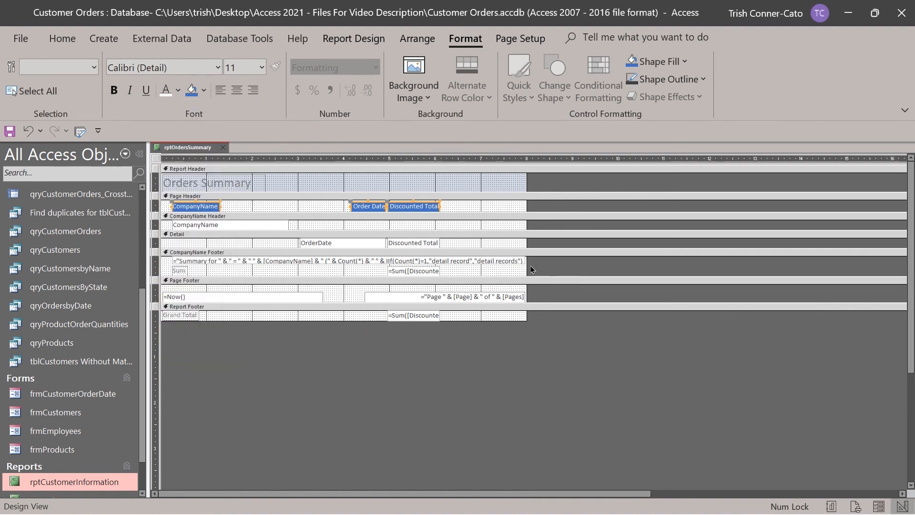
{"action": "left_click", "coordinate": [114, 91]}
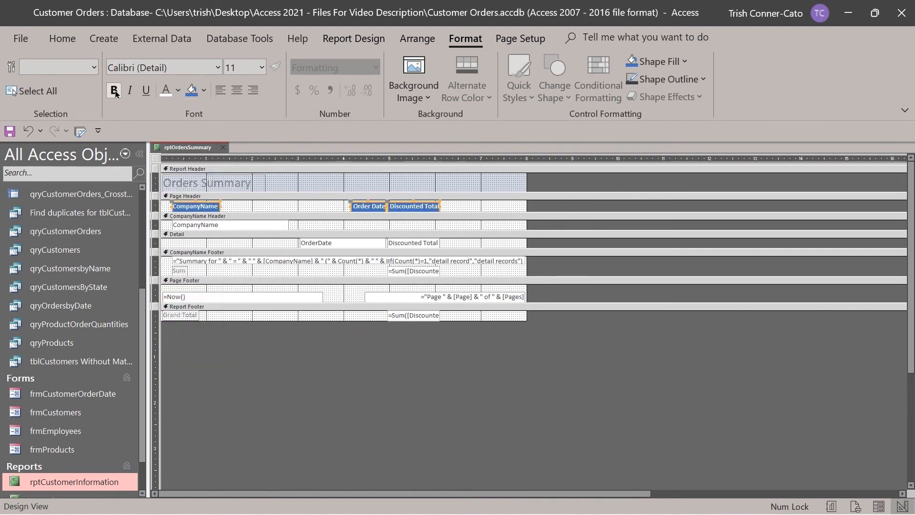
{"action": "right_click", "coordinate": [193, 148]}
Check in Report View that only company summaries appear, e.g. Bearcat Boosters at $97.98.
{"action": "left_click", "coordinate": [242, 216]}
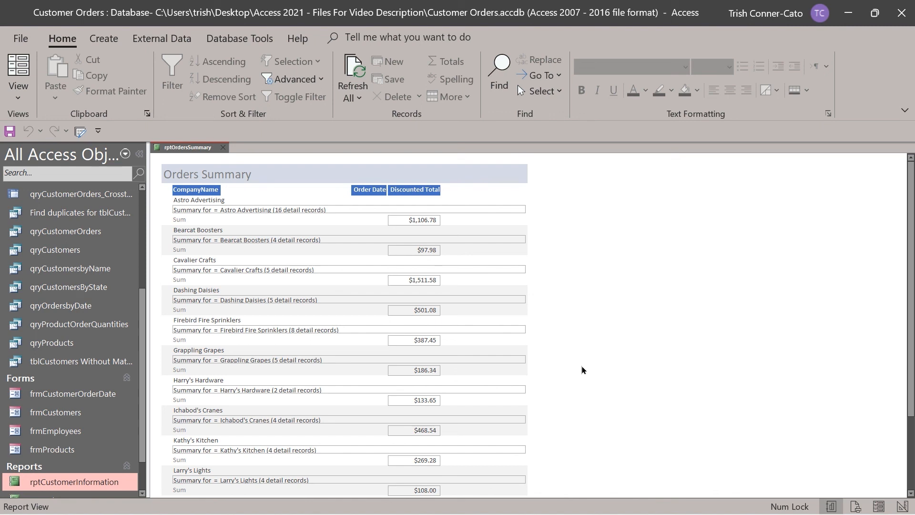
{"action": "right_click", "coordinate": [183, 148]}
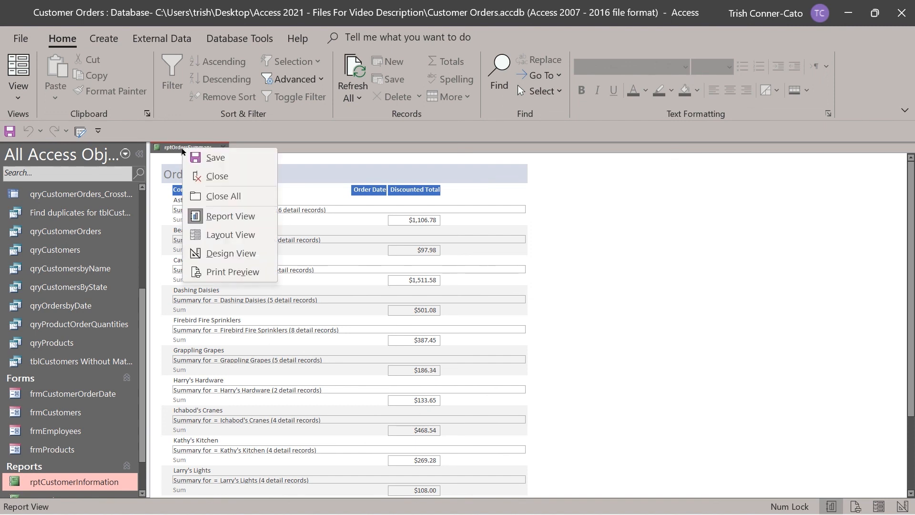
Open the report in Print Preview and scroll through it to the $5,184.09 Grand Total.
{"action": "left_click", "coordinate": [232, 272]}
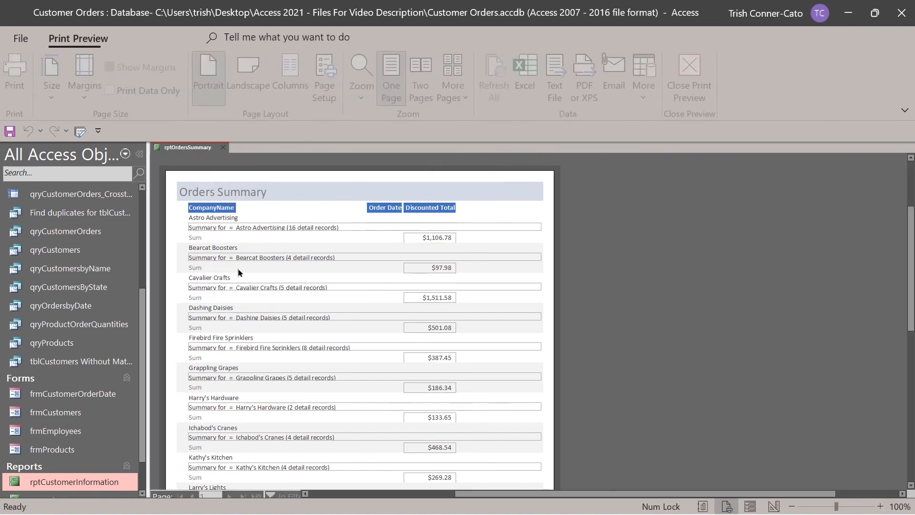
{"action": "scroll", "coordinate": [377, 207], "scroll_direction": "down", "scroll_amount": 5}
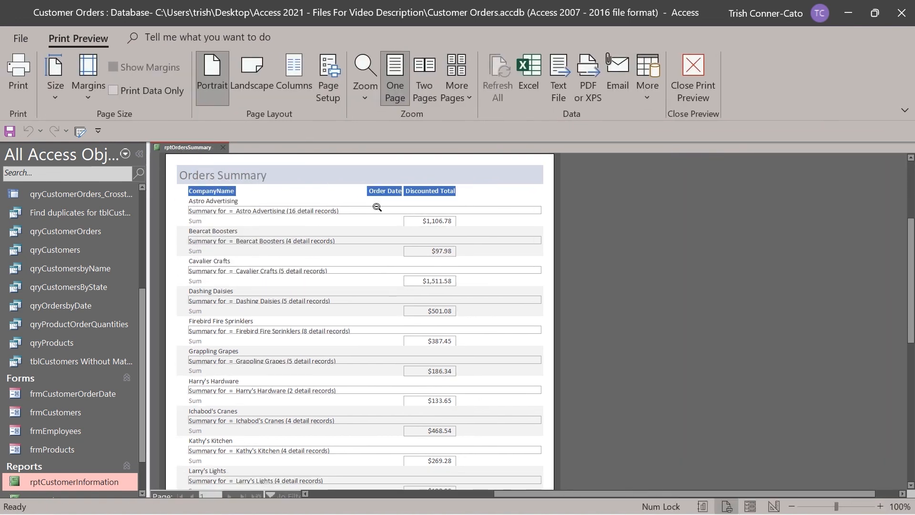
{"action": "scroll", "coordinate": [377, 206], "scroll_direction": "down", "scroll_amount": 5}
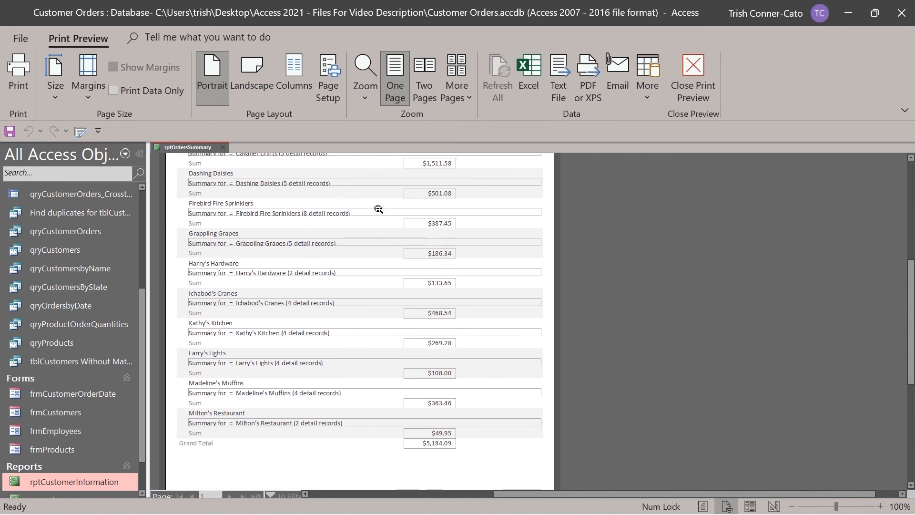
{"action": "scroll", "coordinate": [378, 209], "scroll_direction": "down", "scroll_amount": 3}
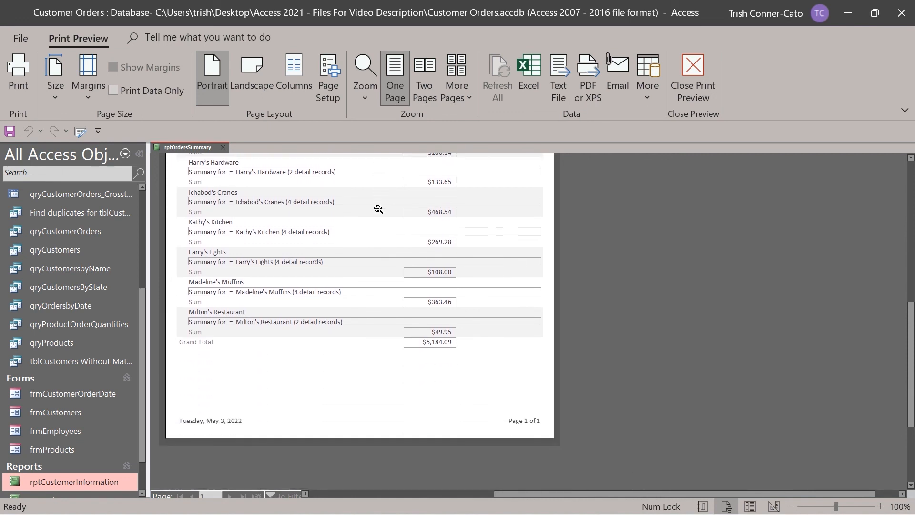
{"action": "scroll", "coordinate": [376, 208], "scroll_direction": "up", "scroll_amount": 2}
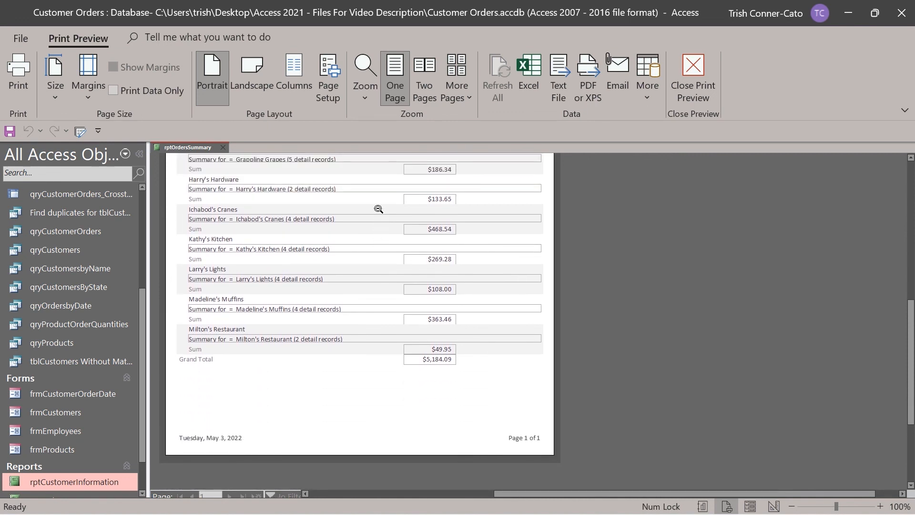
{"action": "scroll", "coordinate": [358, 259], "scroll_direction": "down", "scroll_amount": 1}
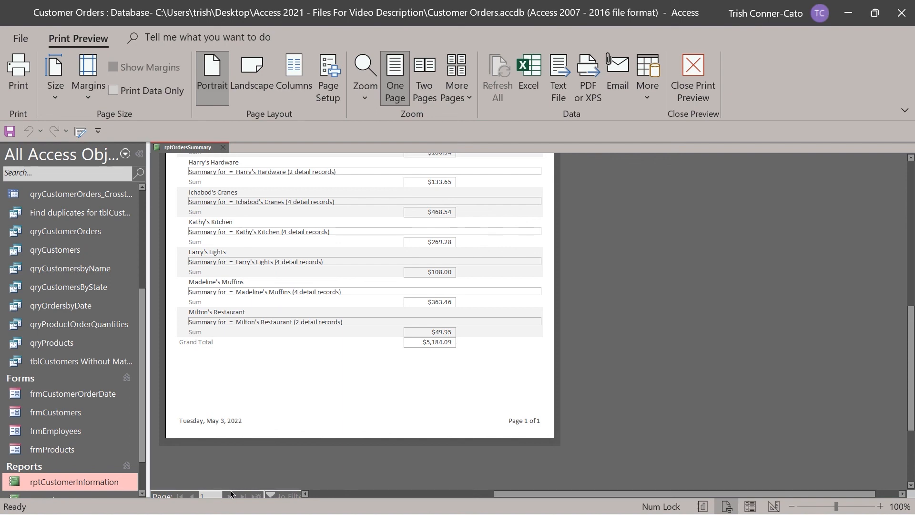
{"action": "scroll", "coordinate": [274, 410], "scroll_direction": "up", "scroll_amount": 6}
{"action": "scroll", "coordinate": [261, 348], "scroll_direction": "up", "scroll_amount": 6}
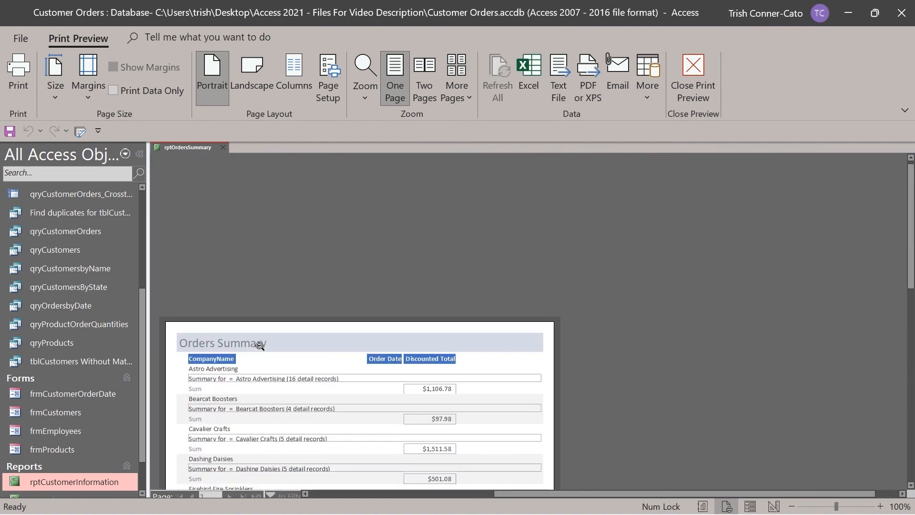
{"action": "scroll", "coordinate": [258, 345], "scroll_direction": "down", "scroll_amount": 5}
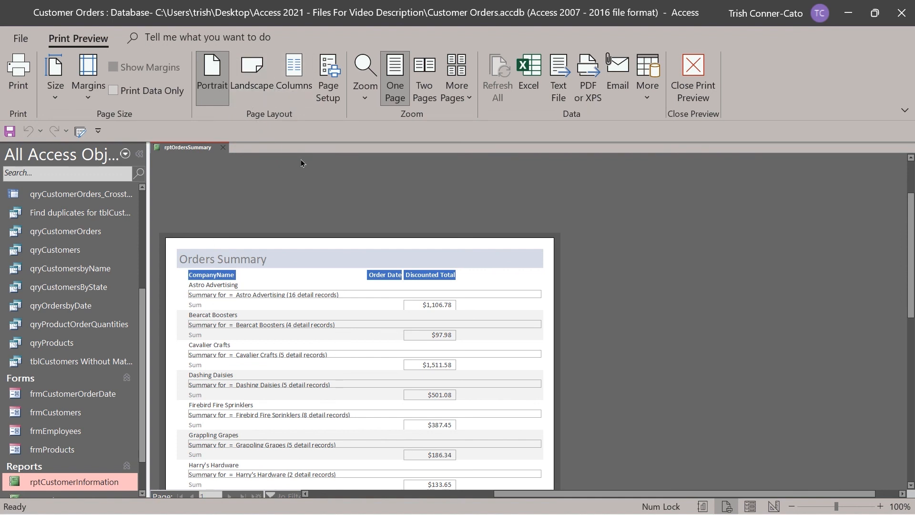
{"action": "left_click", "coordinate": [647, 99]}
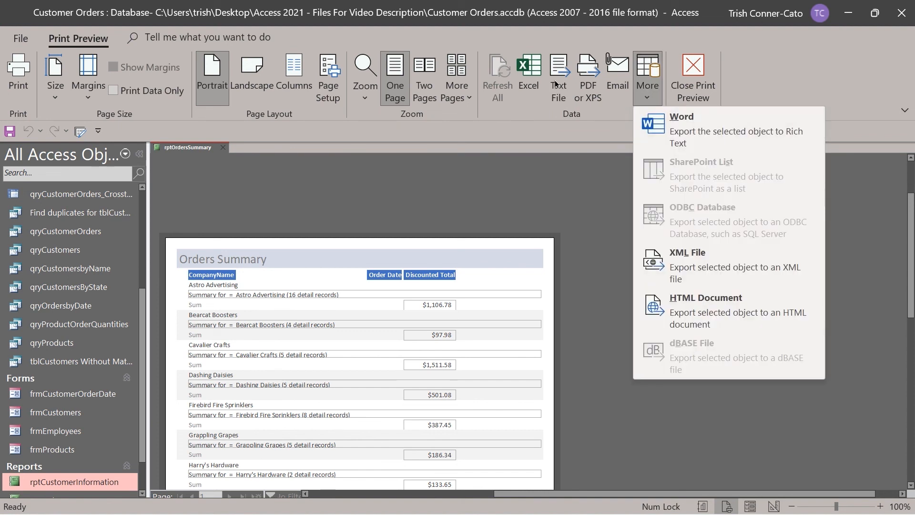
{"action": "left_click", "coordinate": [619, 176]}
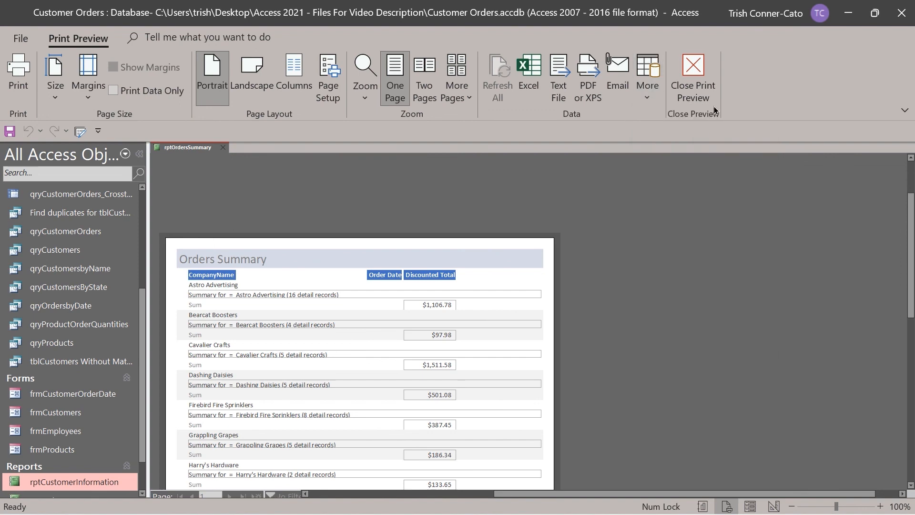
Leave Print Preview and close rptOrdersSummary, saving its design changes.
{"action": "left_click", "coordinate": [694, 81]}
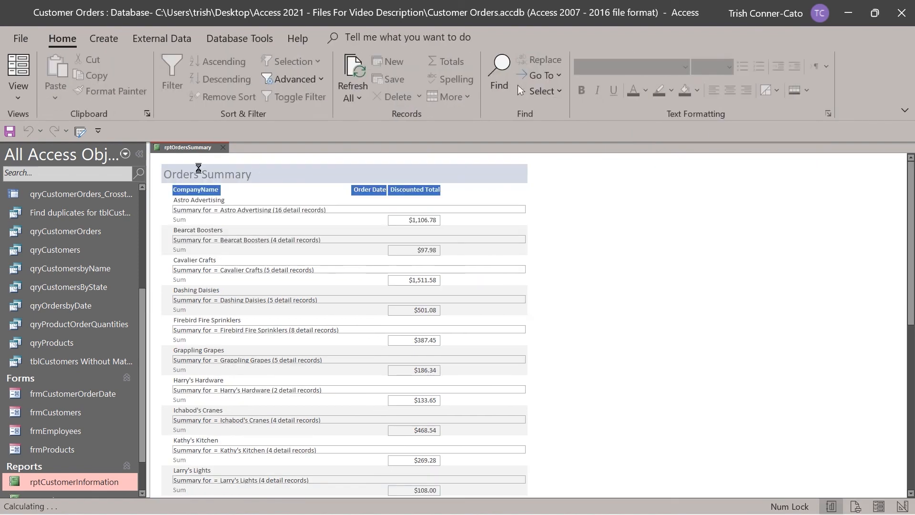
{"action": "right_click", "coordinate": [188, 149]}
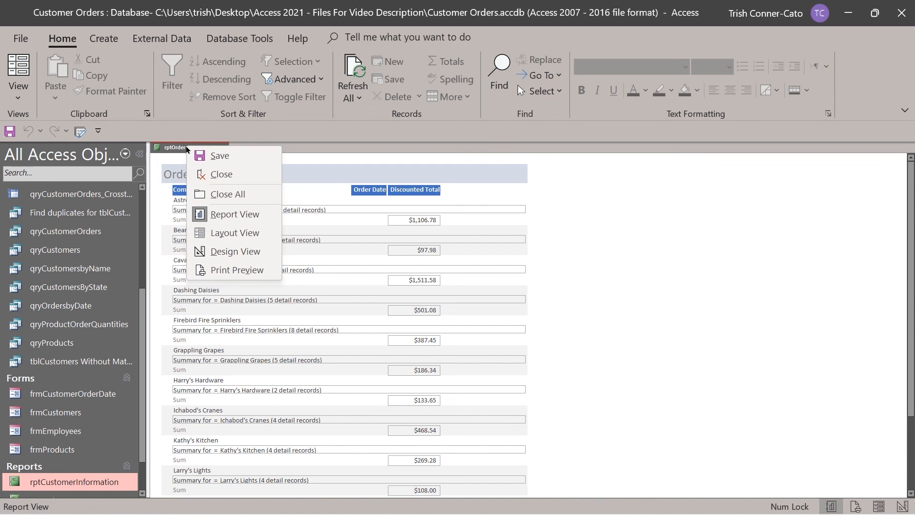
{"action": "left_click", "coordinate": [222, 173]}
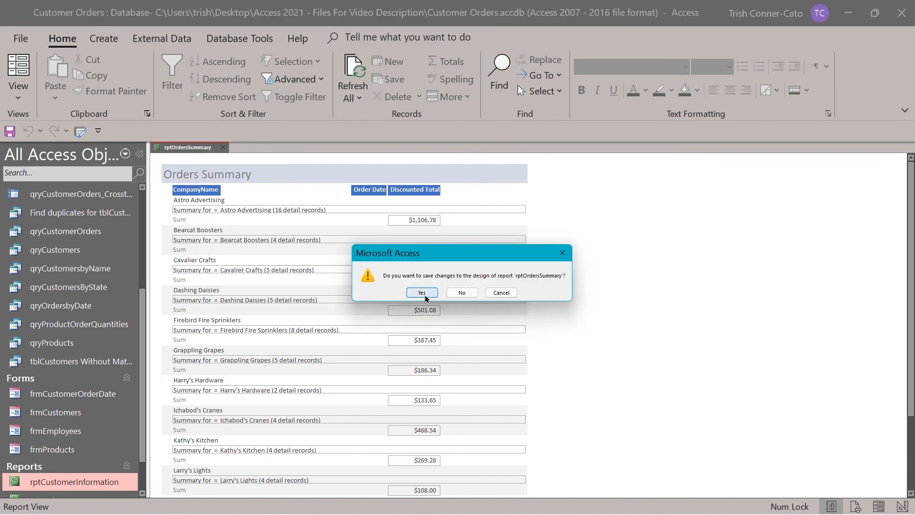
{"action": "left_click", "coordinate": [425, 295]}
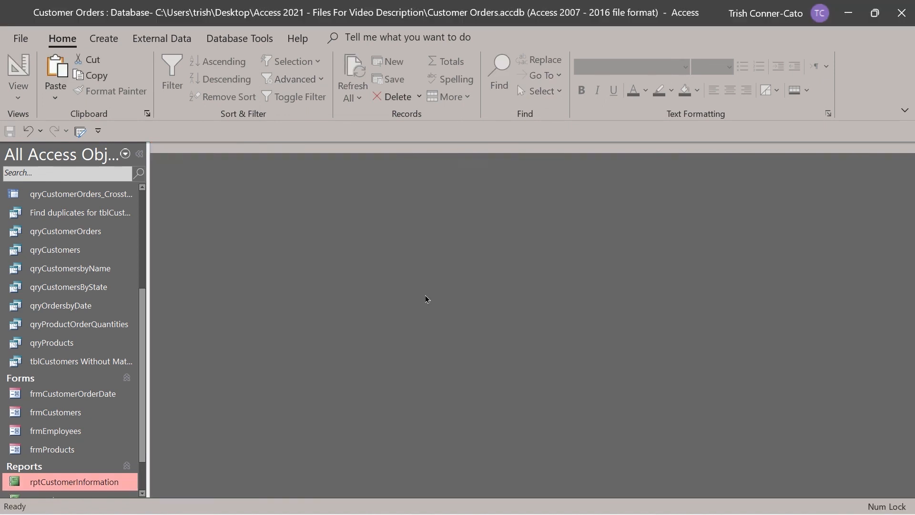